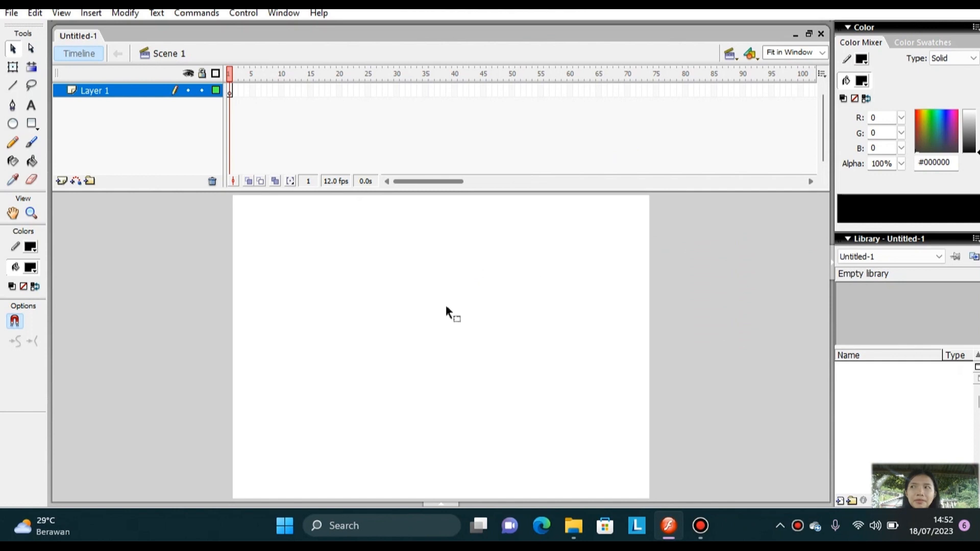
Set the document dimensions to 800 px wide by 600 px high in the document properties.
right_click(437, 324)
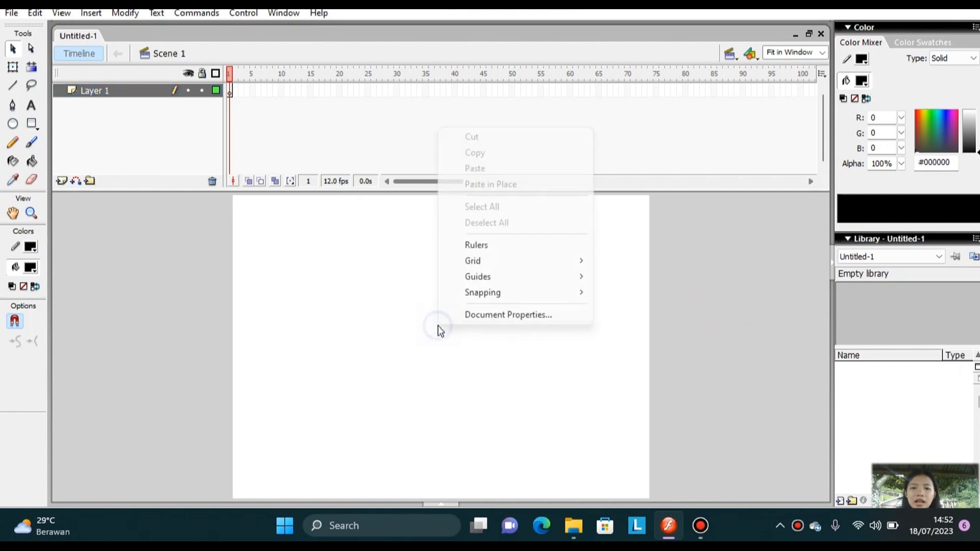
left_click(546, 318)
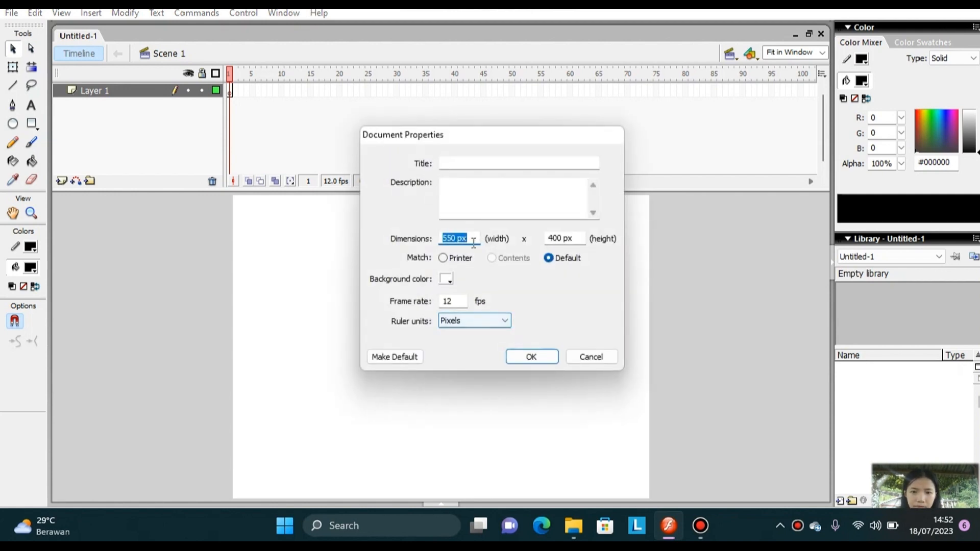
left_click(460, 238)
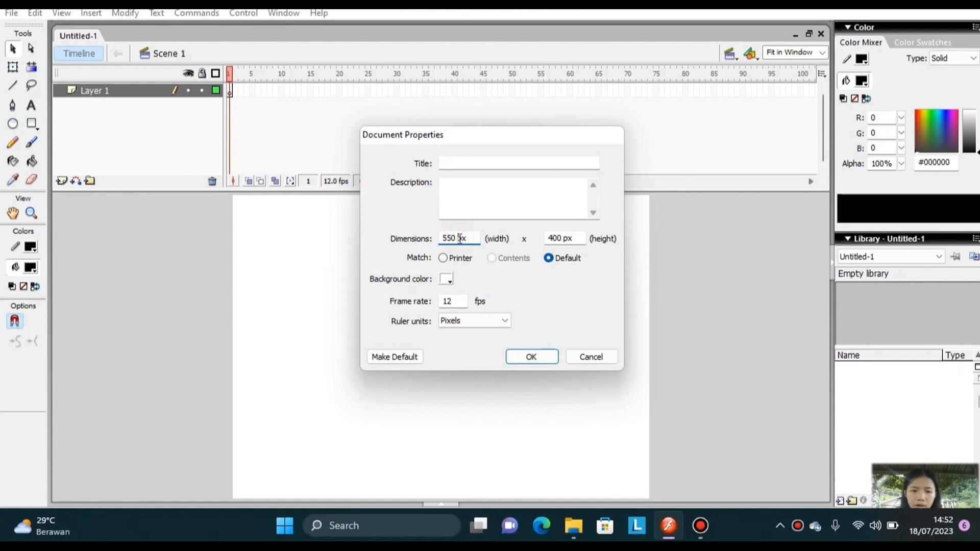
key("BackSpace")
key("BackSpace")
key("BackSpace")
key("BackSpace")
type("800")
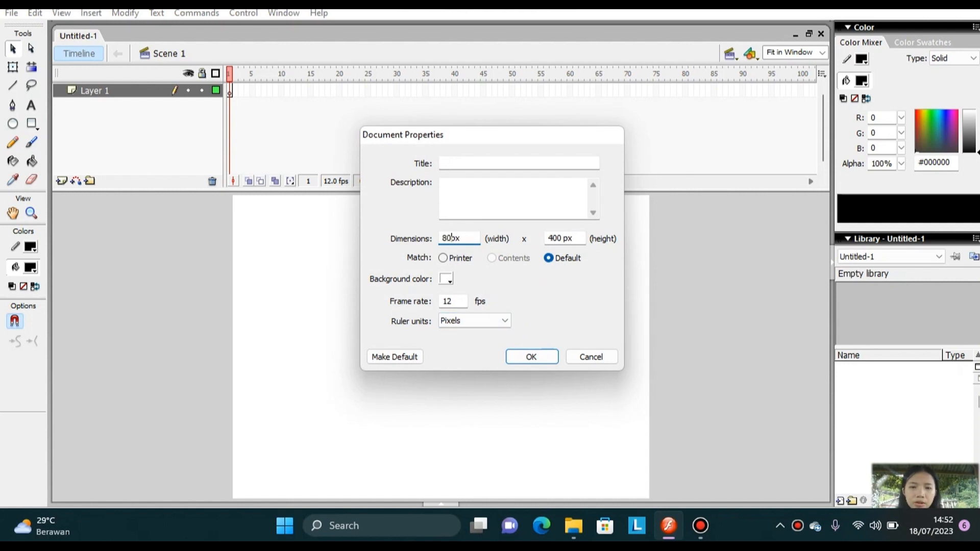
double_click(554, 238)
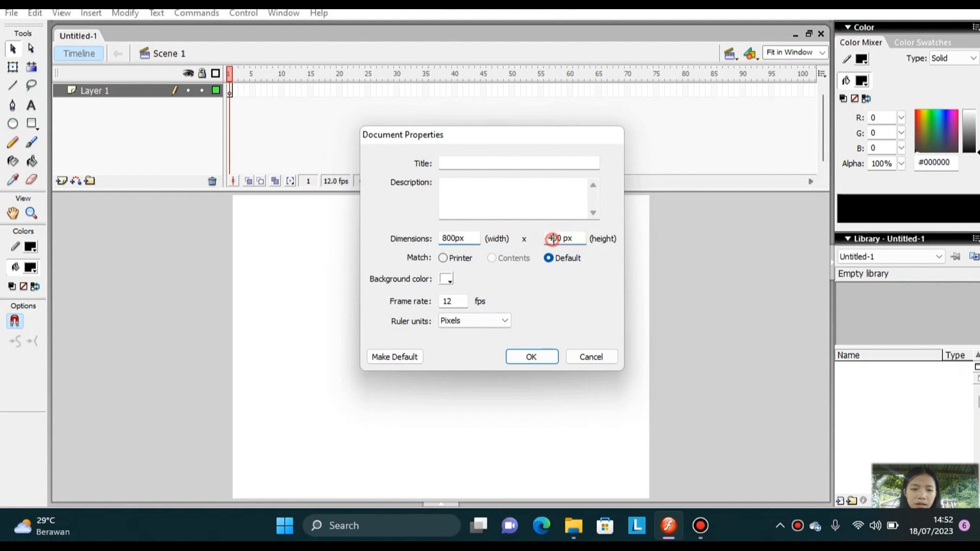
type("600")
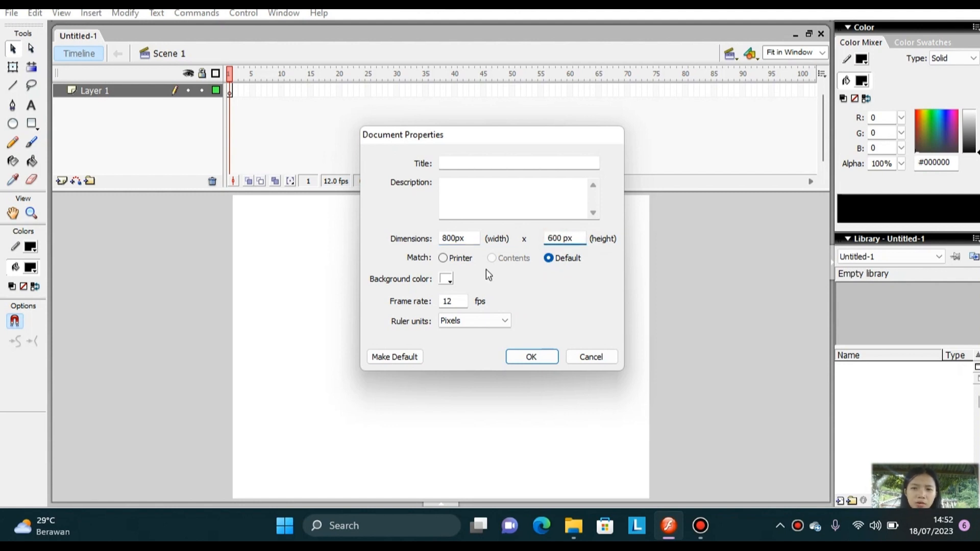
Set the document's frame rate to 30 fps, apply the properties, and fit the stage in the window.
double_click(460, 301)
key("BackSpace")
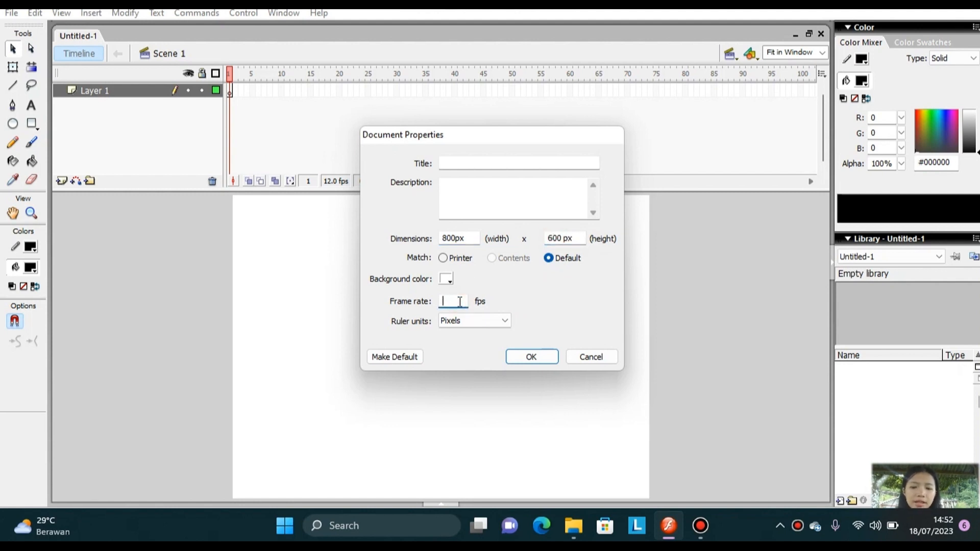
type("30")
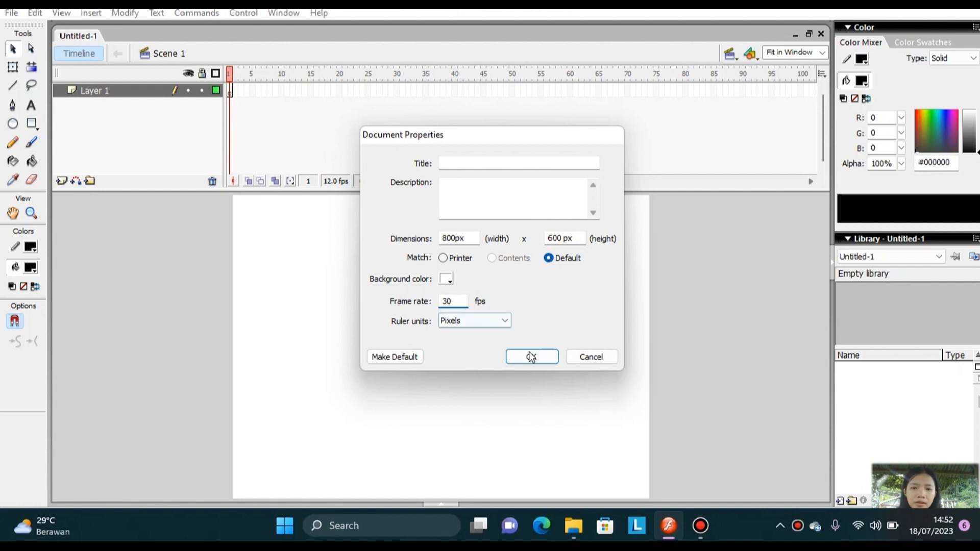
left_click(545, 358)
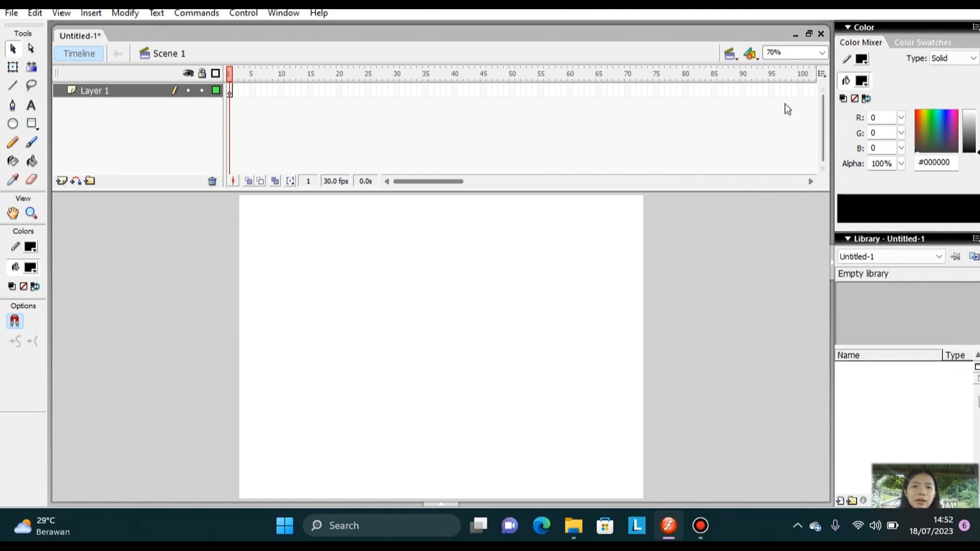
left_click(821, 53)
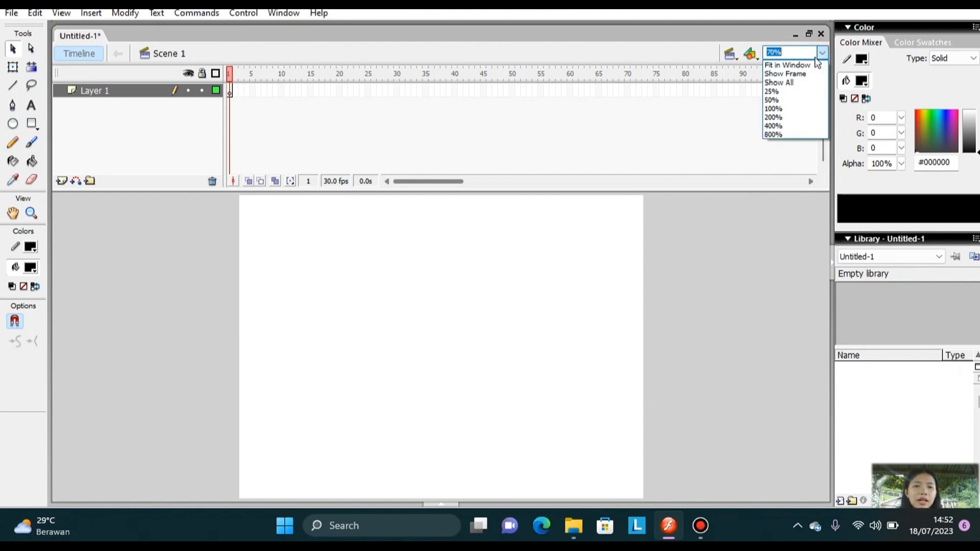
left_click(812, 63)
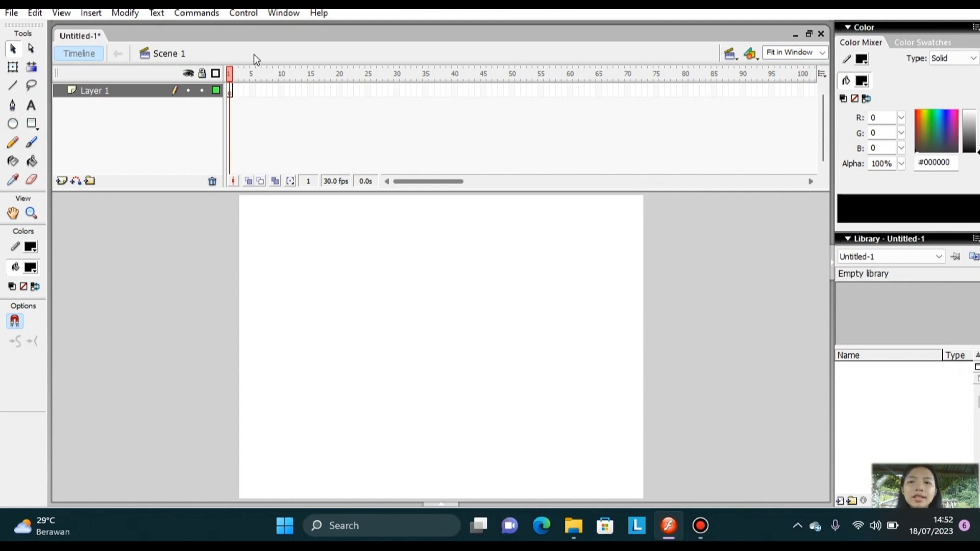
Show the list of scenes and rename Scene 1 as "loading".
left_click(284, 13)
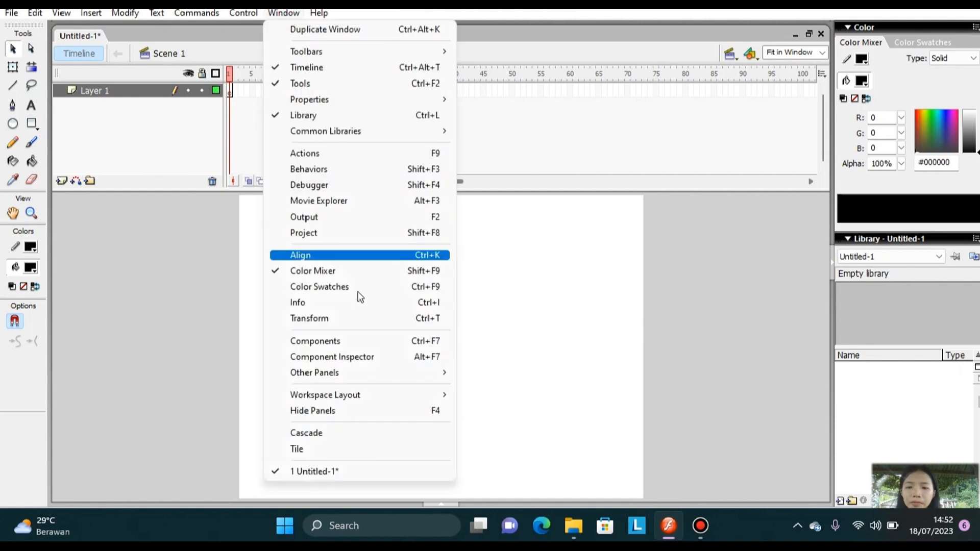
mouse_move(391, 370)
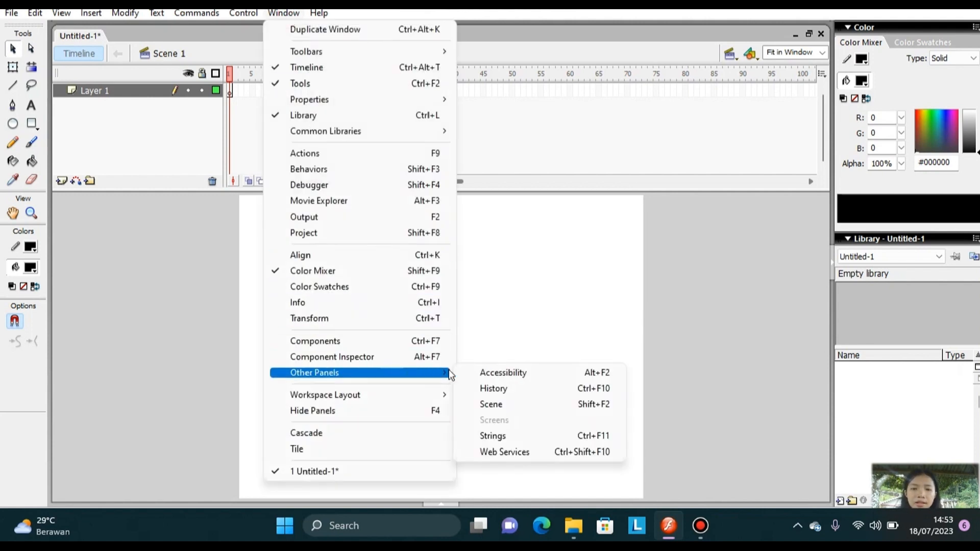
left_click(501, 400)
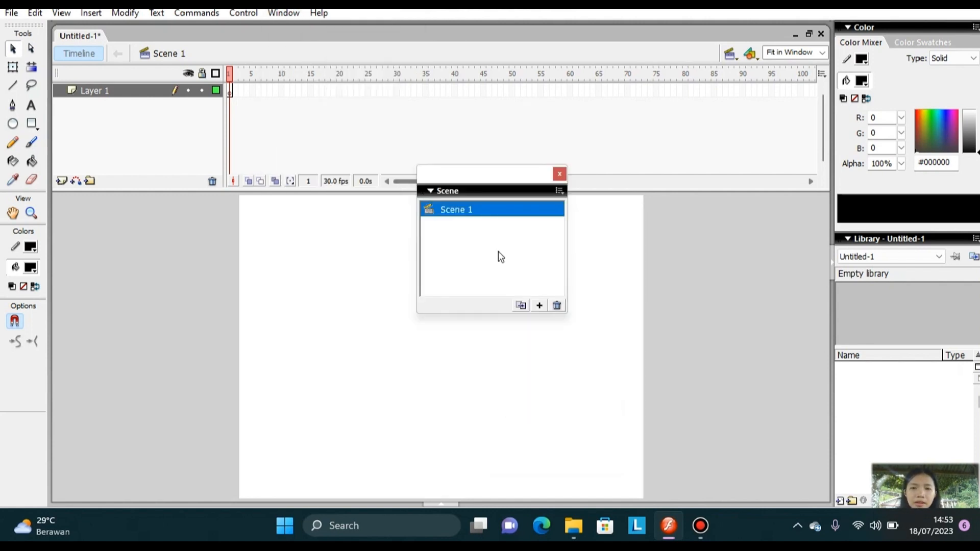
double_click(492, 209)
type("loading")
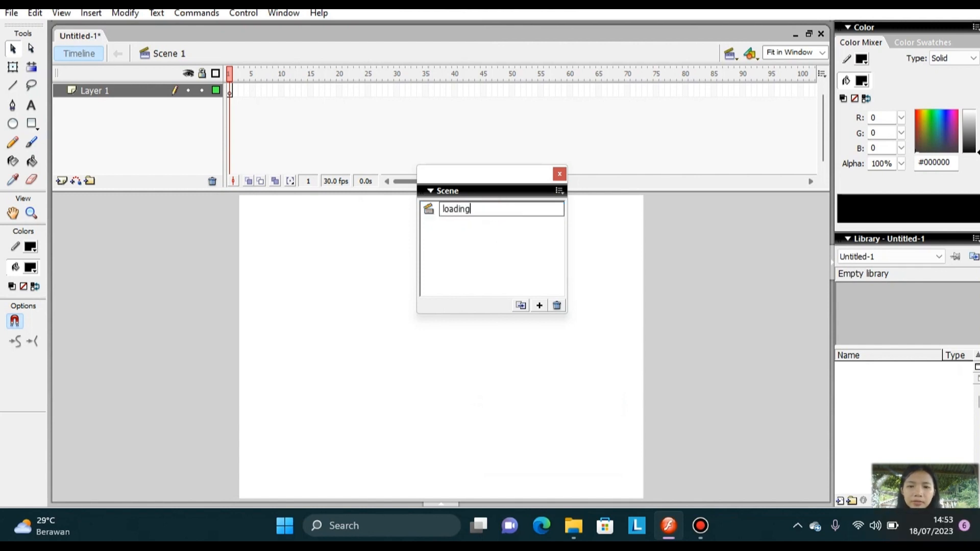
left_click(540, 306)
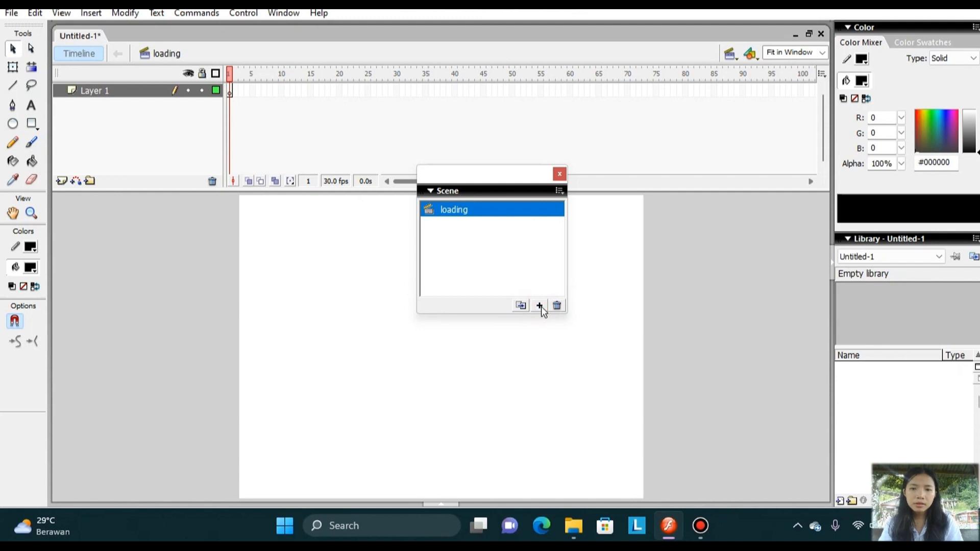
Add a second scene after loading and name it "menu".
left_click(540, 306)
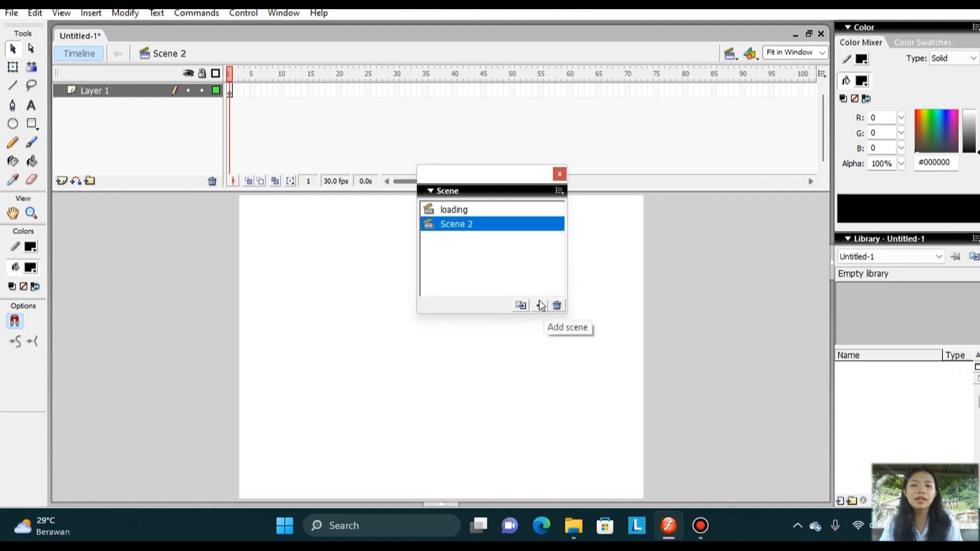
double_click(483, 223)
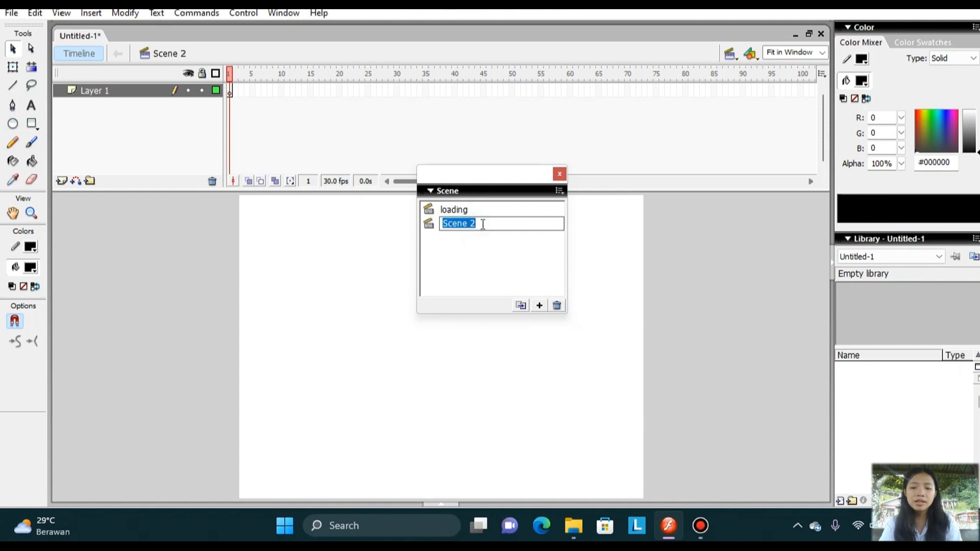
left_click(483, 224)
left_click(490, 178)
key("n")
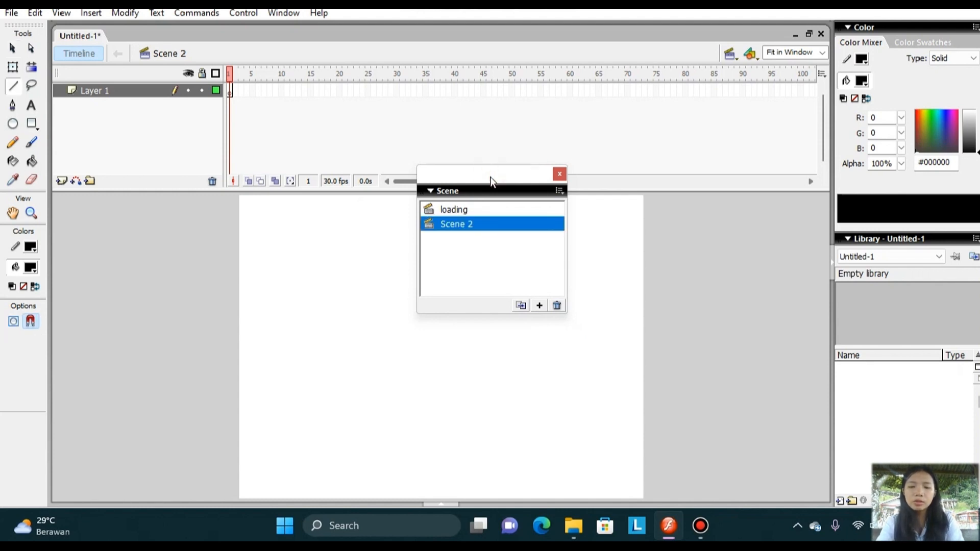
double_click(492, 223)
type("menu")
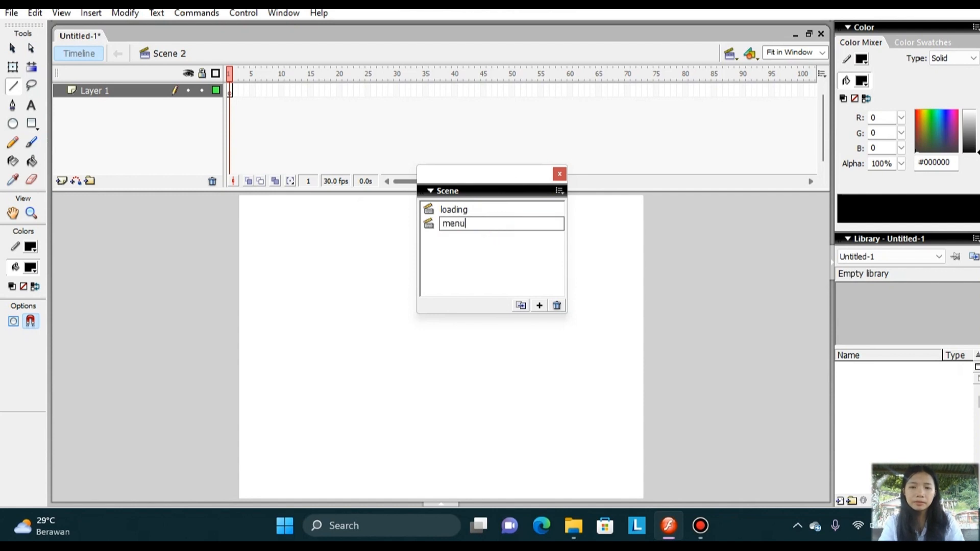
left_click(539, 305)
Add a third scene after menu and name it "tujuan".
left_click(539, 305)
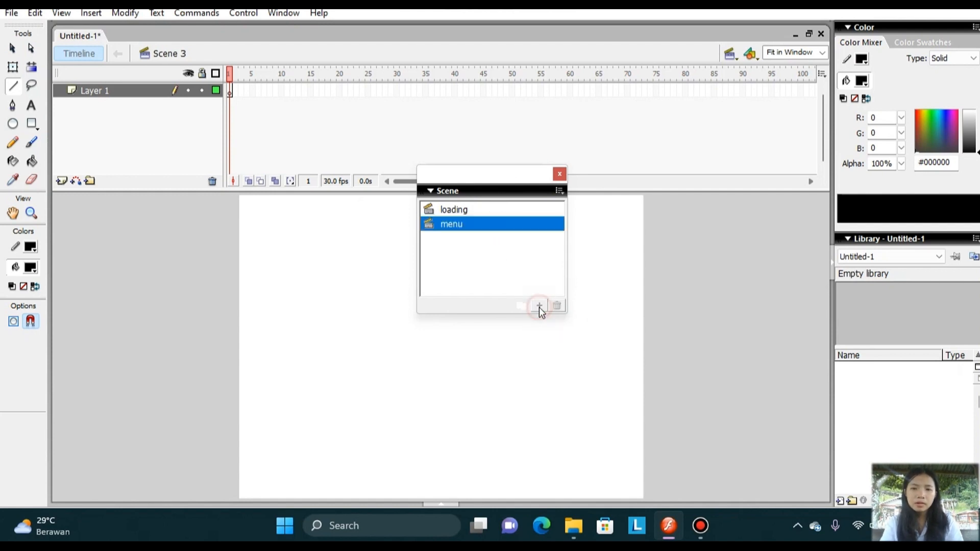
double_click(502, 238)
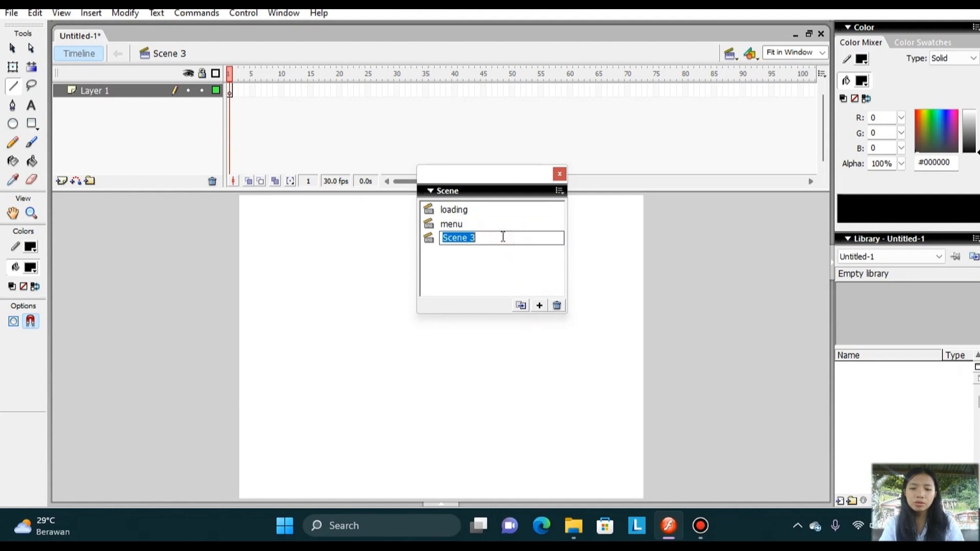
type("tujuan")
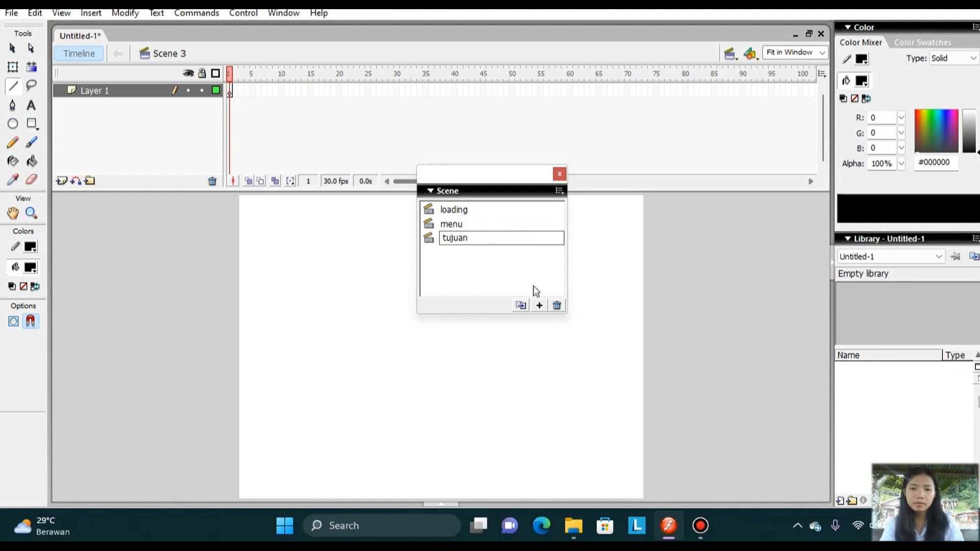
left_click(540, 306)
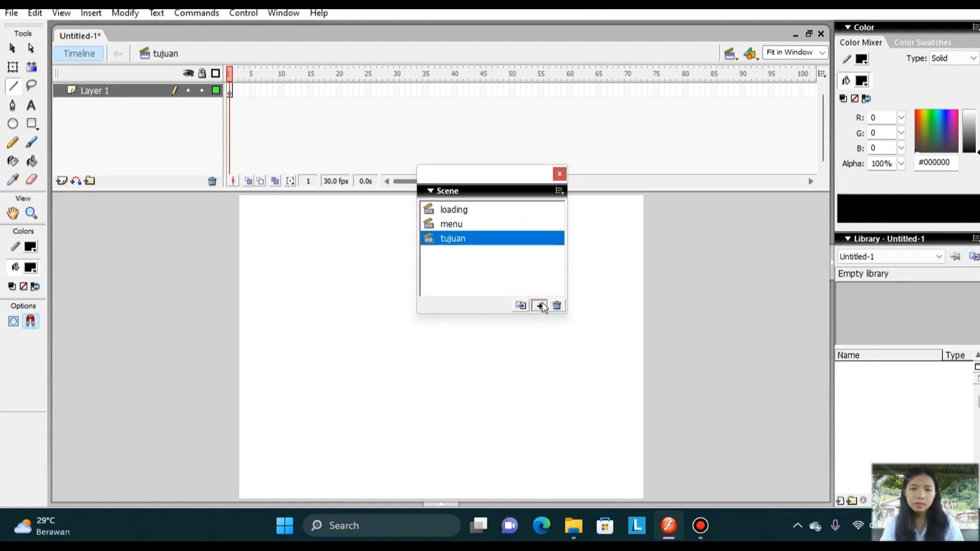
Add a fourth scene after tujuan and name it "materi".
left_click(540, 306)
double_click(514, 253)
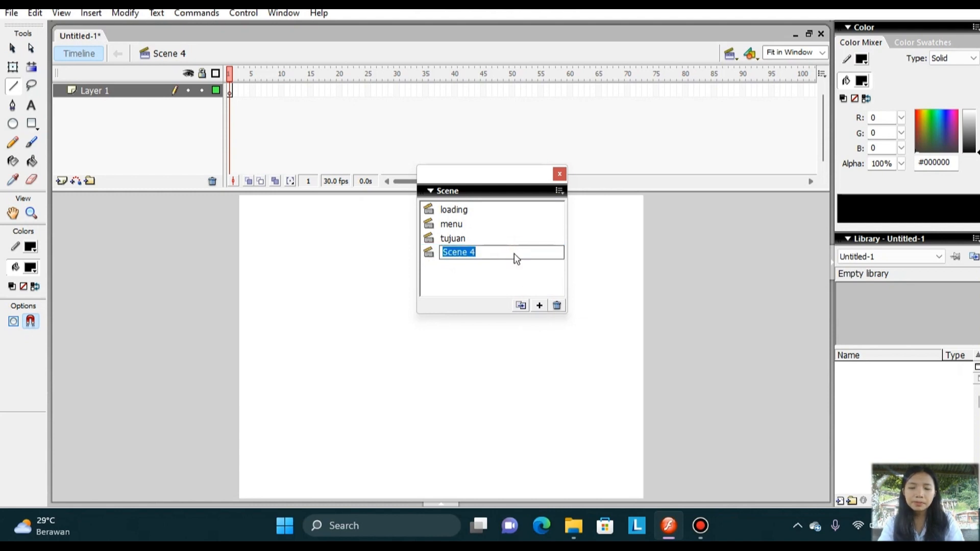
type("materi")
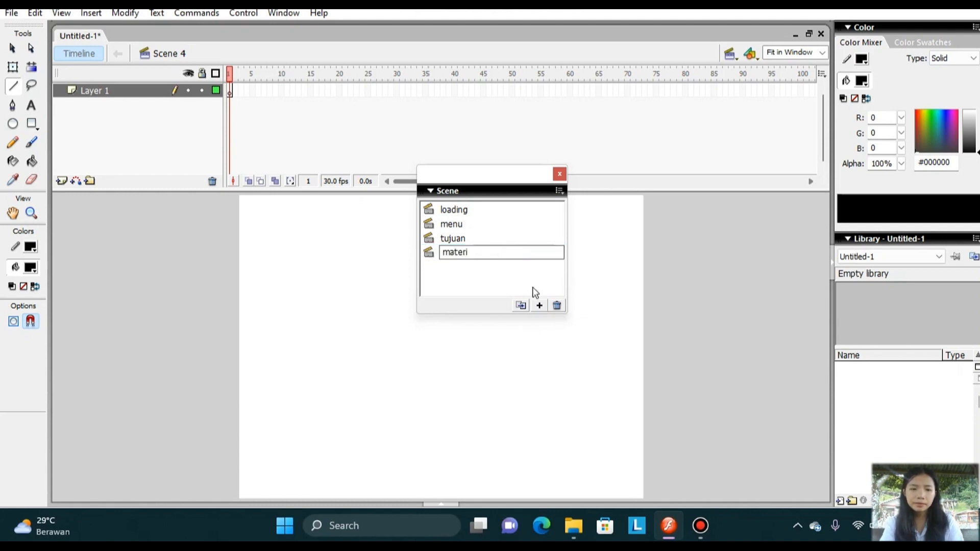
left_click(540, 306)
Add a fifth scene after materi and name it "soal".
left_click(539, 305)
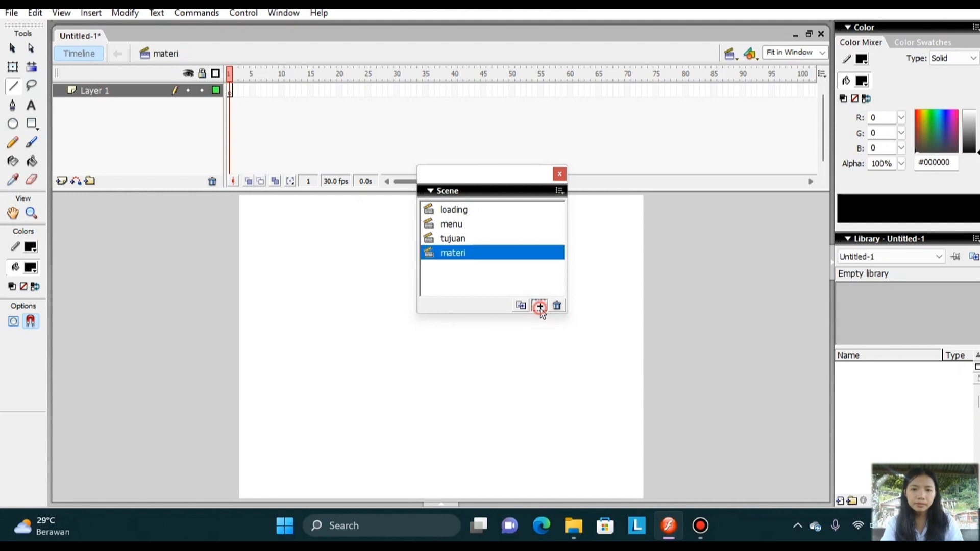
double_click(511, 268)
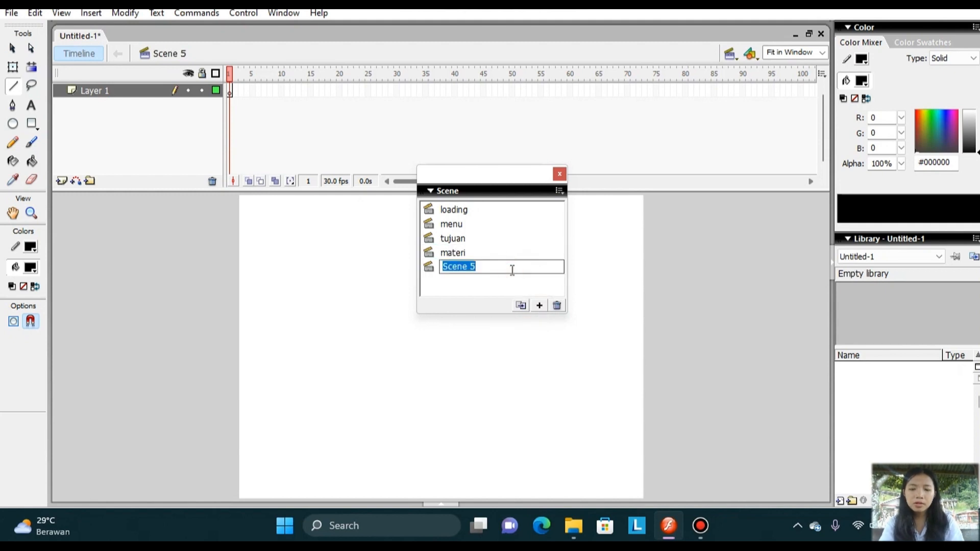
type("soal")
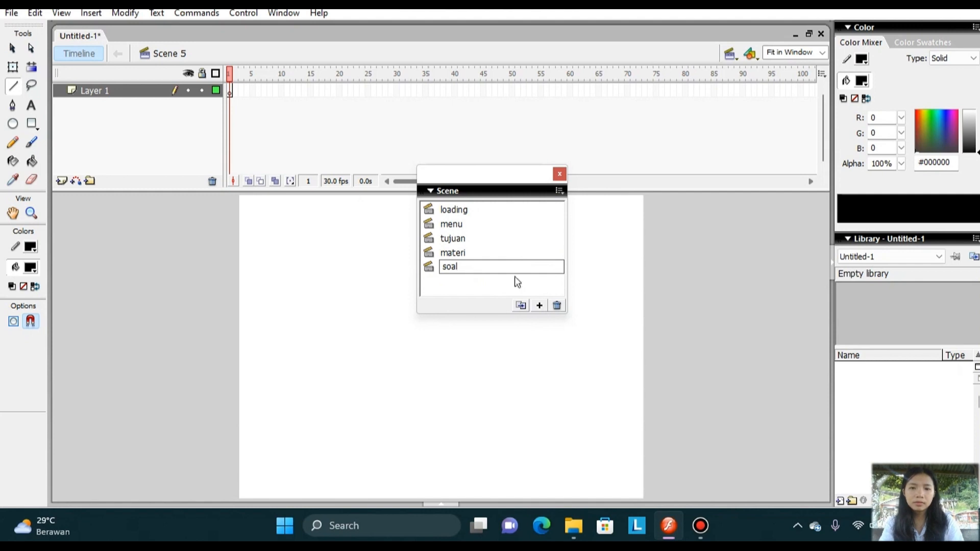
Add a sixth scene after soal, name it "profil", and close the scene list.
left_click(539, 306)
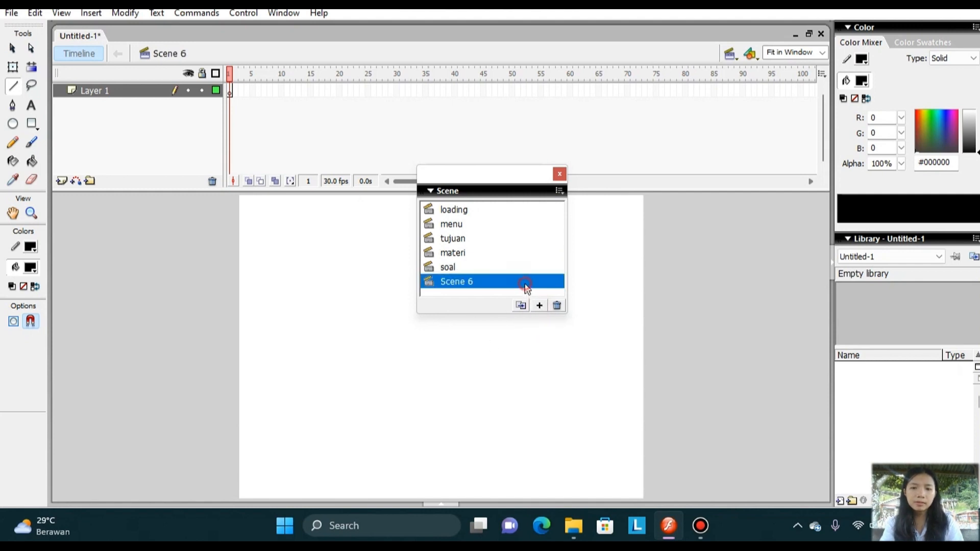
double_click(524, 284)
type("profil")
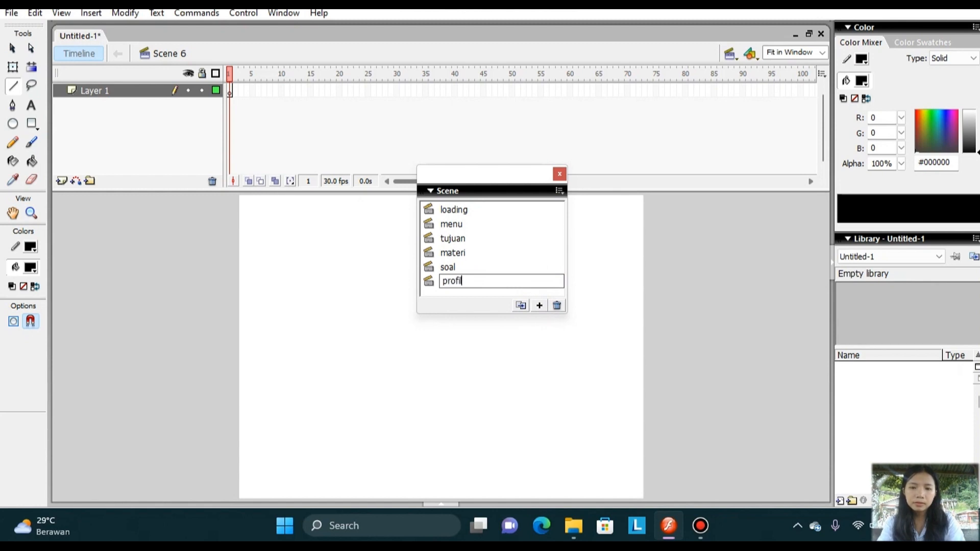
left_click(560, 176)
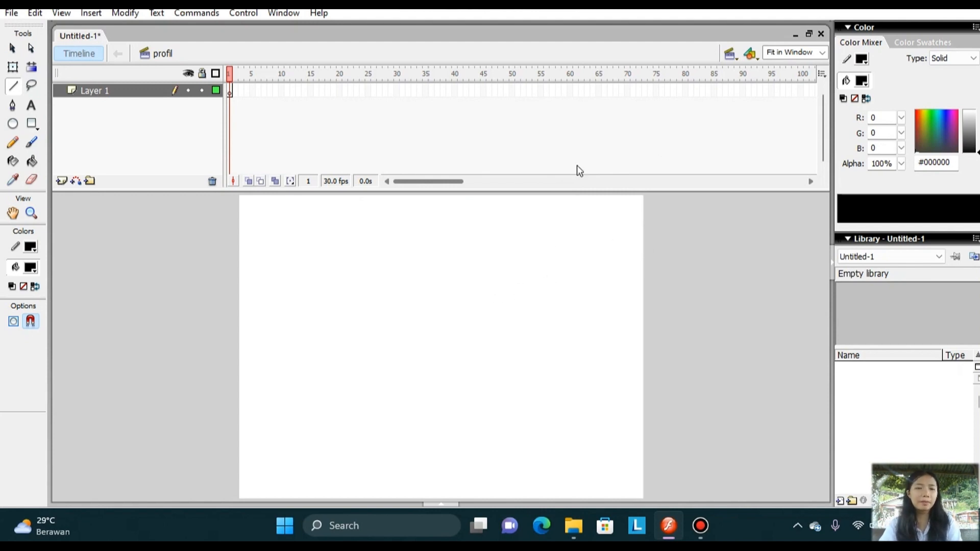
Switch to the loading scene and import the "background" image from the Tombol menu folder onto the stage.
left_click(733, 55)
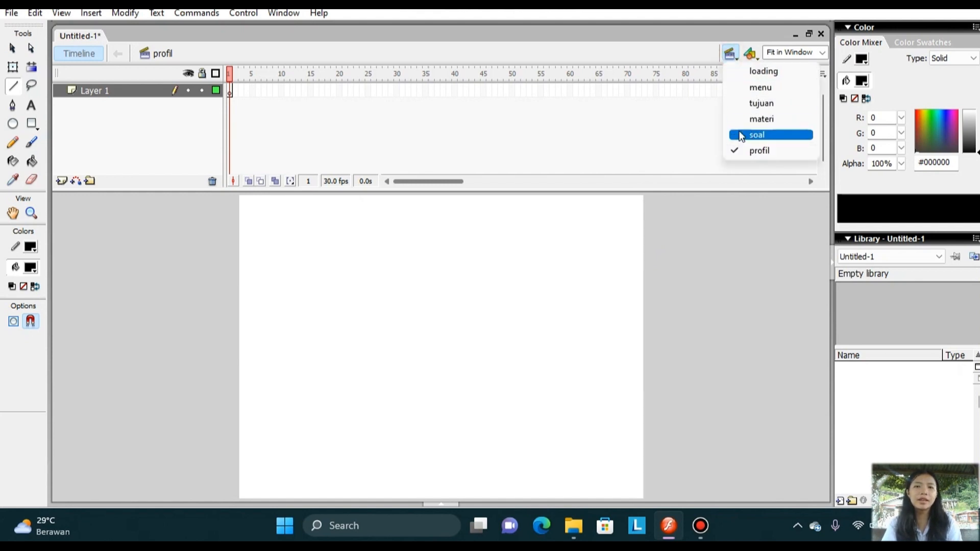
left_click(763, 72)
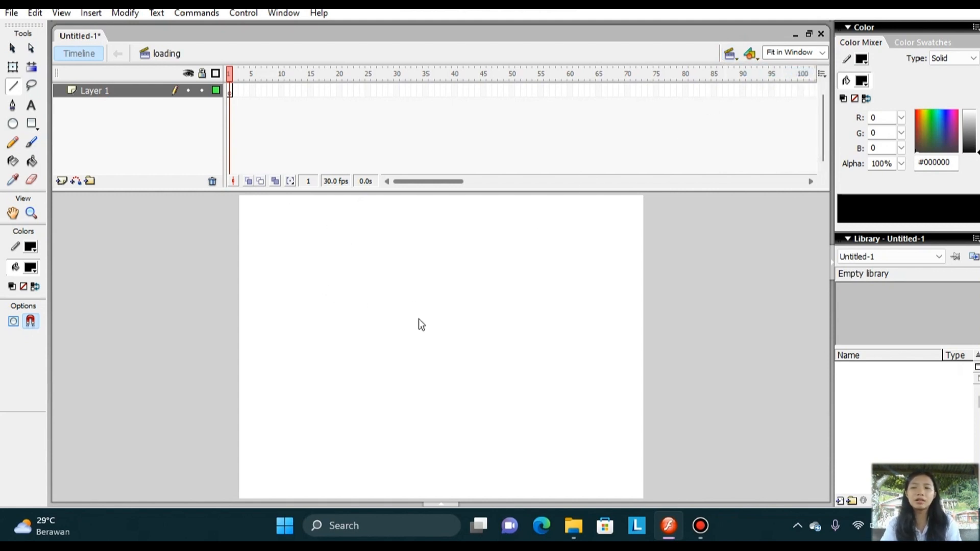
left_click(9, 15)
mouse_move(66, 234)
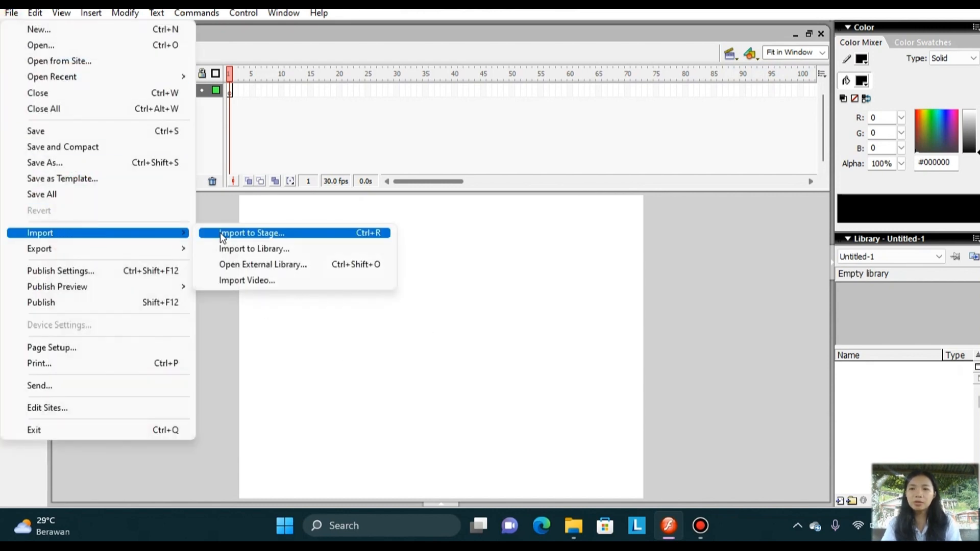
left_click(221, 234)
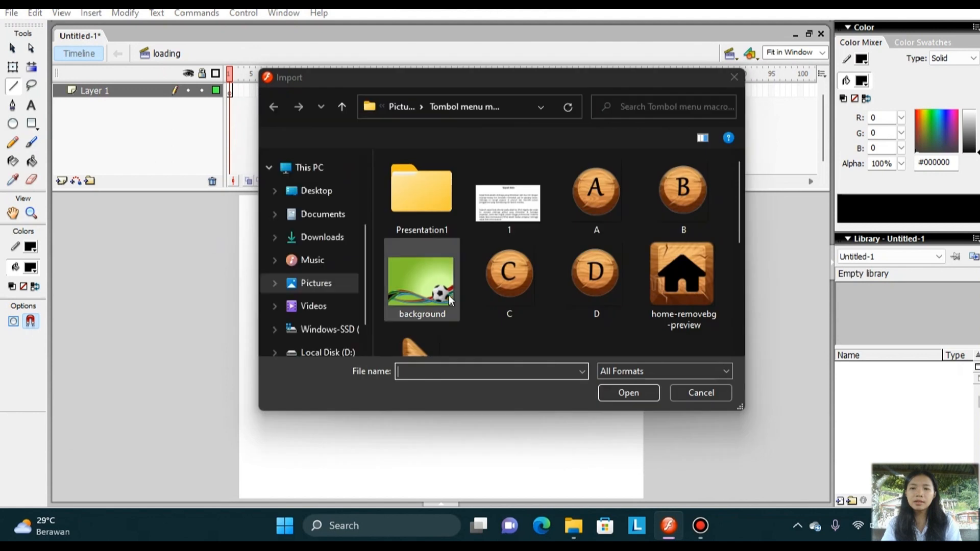
left_click(449, 295)
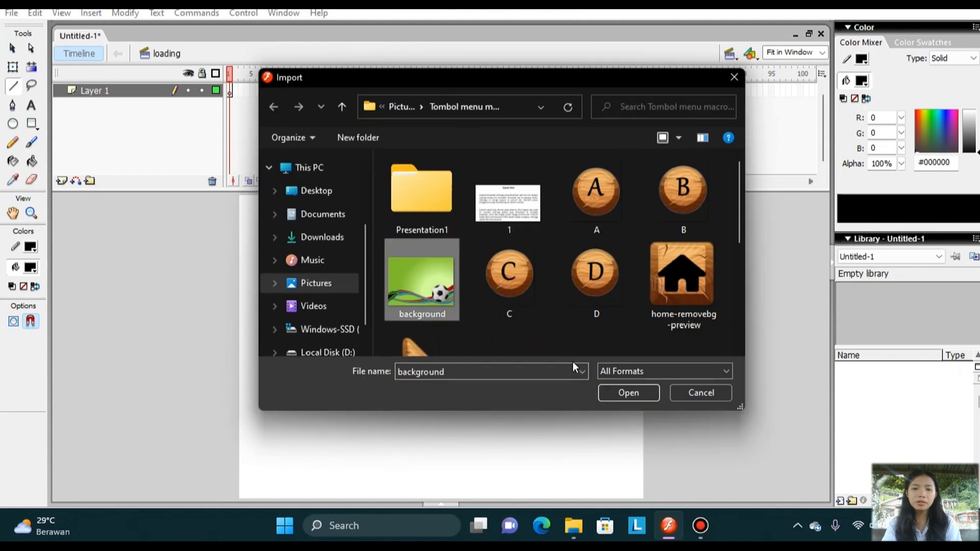
left_click(636, 391)
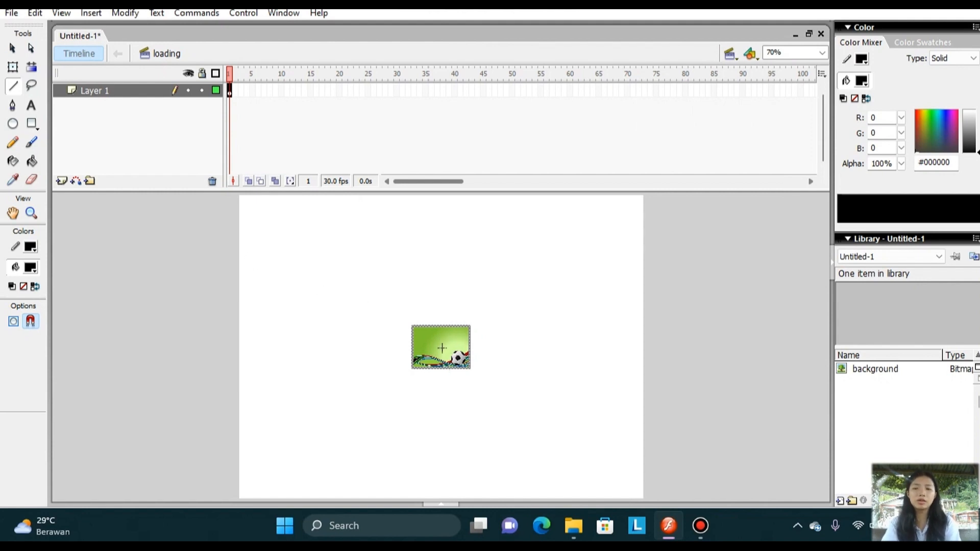
Set the width of the imported background image to 800 px.
left_click(14, 70)
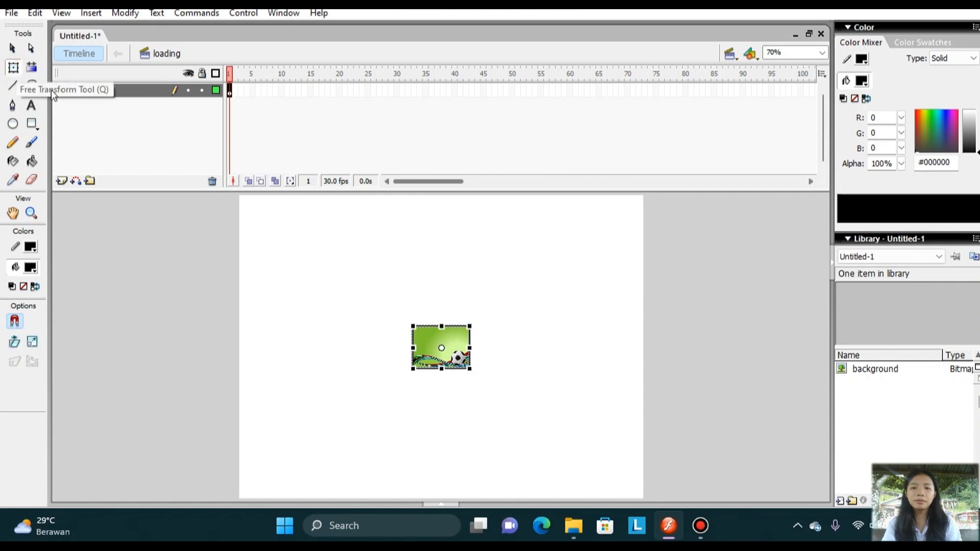
left_click(442, 504)
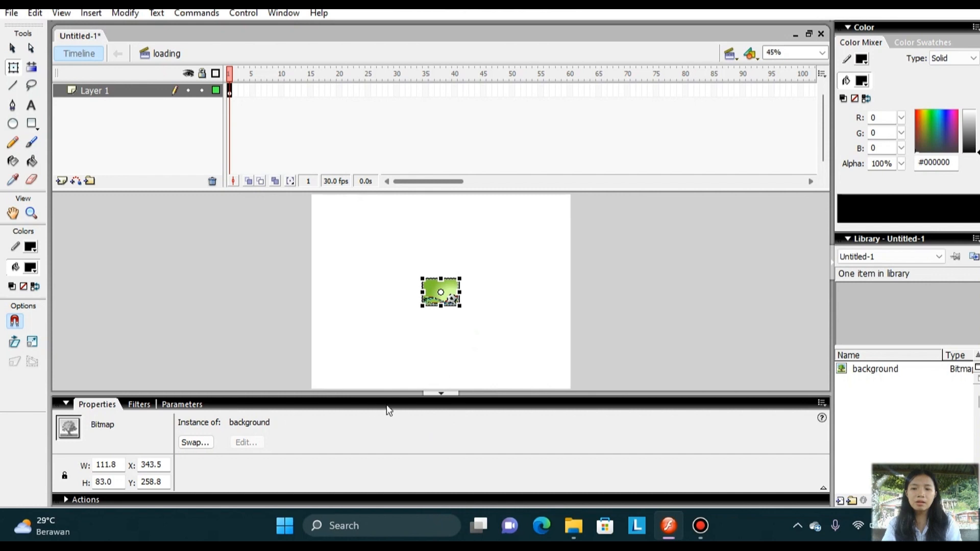
left_click(120, 466)
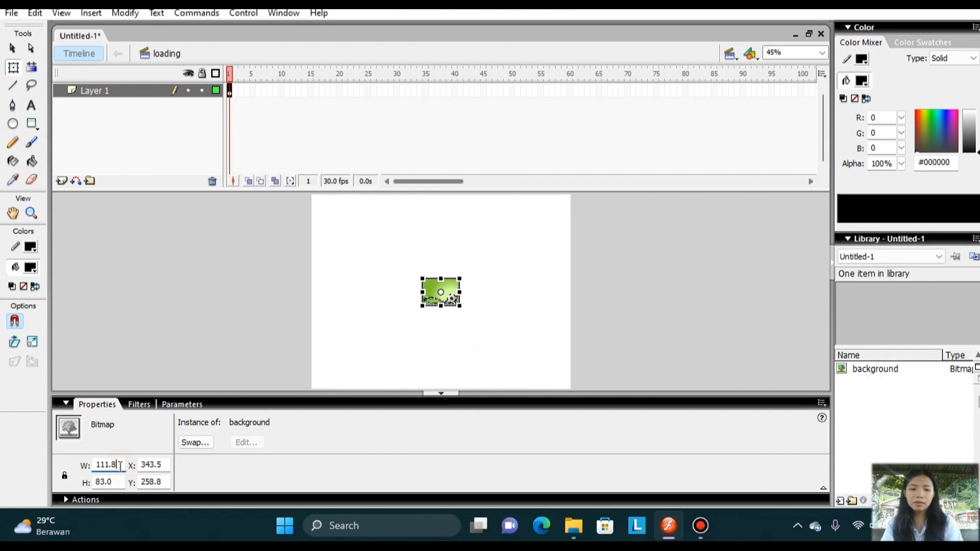
key("BackSpace")
key("BackSpace")
key("BackSpace")
key("BackSpace")
key("BackSpace")
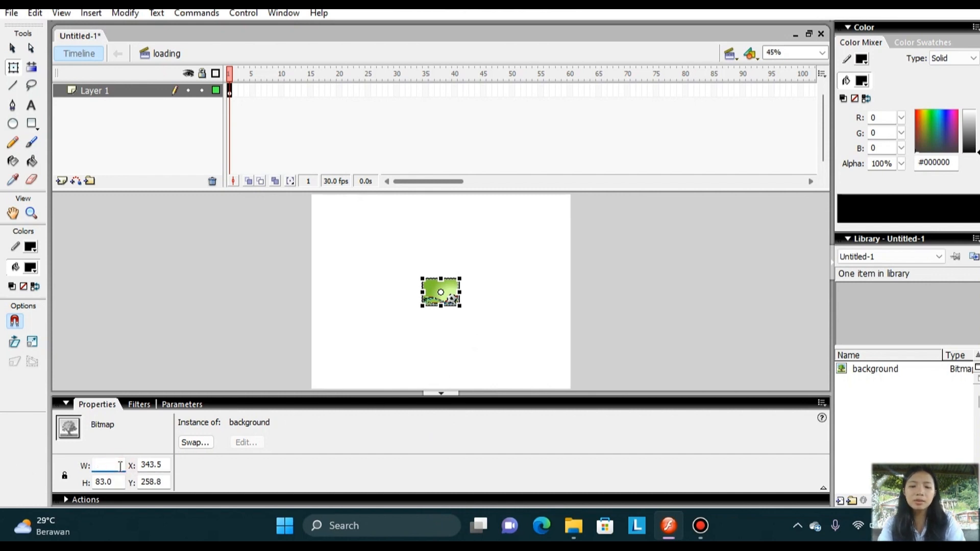
type("7")
type("800")
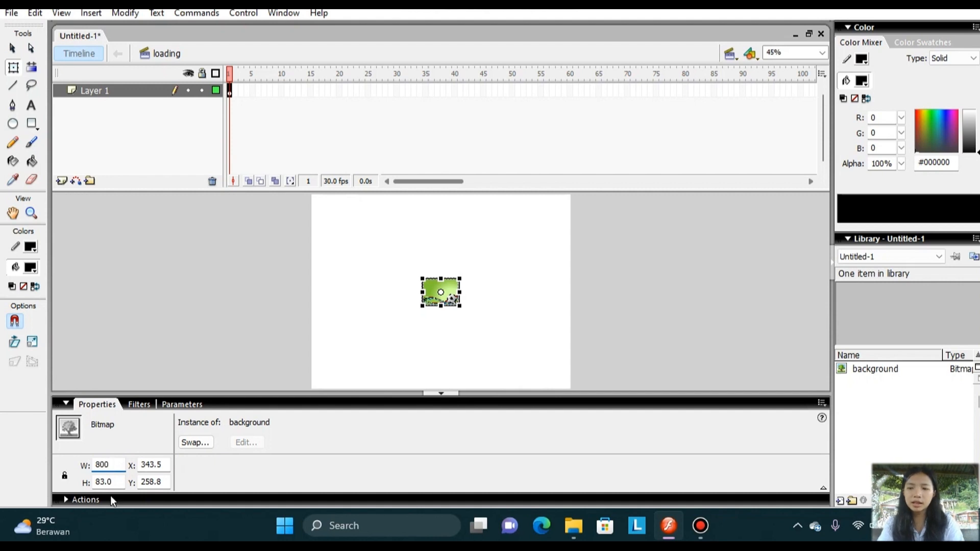
Set the background image's height to 600 px and move the image so it exactly covers the stage.
left_click(116, 482)
key("BackSpace")
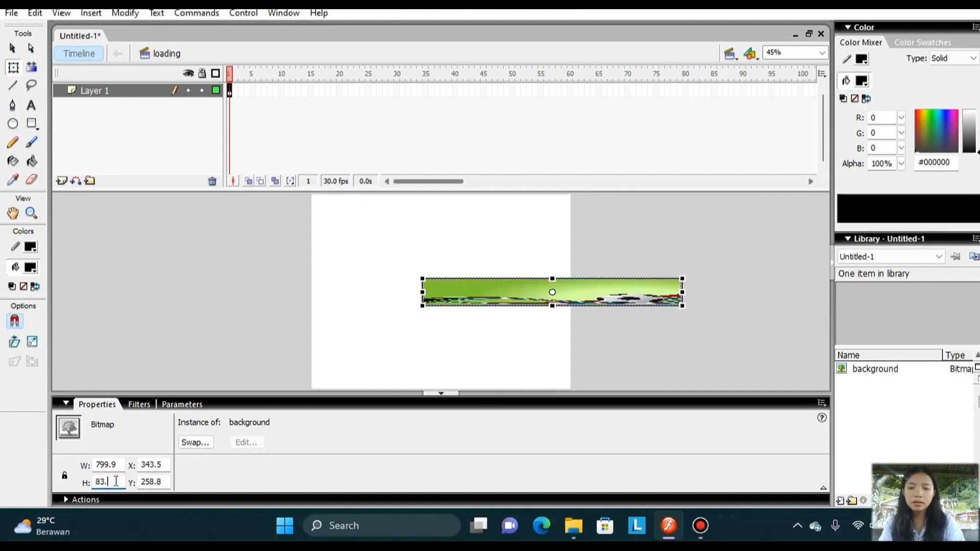
key("BackSpace")
key("BackSpace")
key("BackSpace")
type("600")
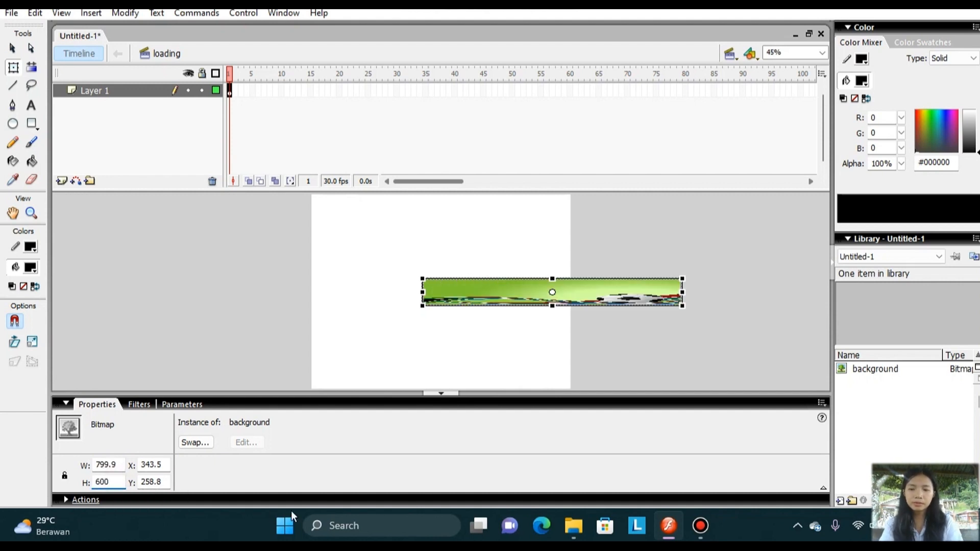
left_click(439, 394)
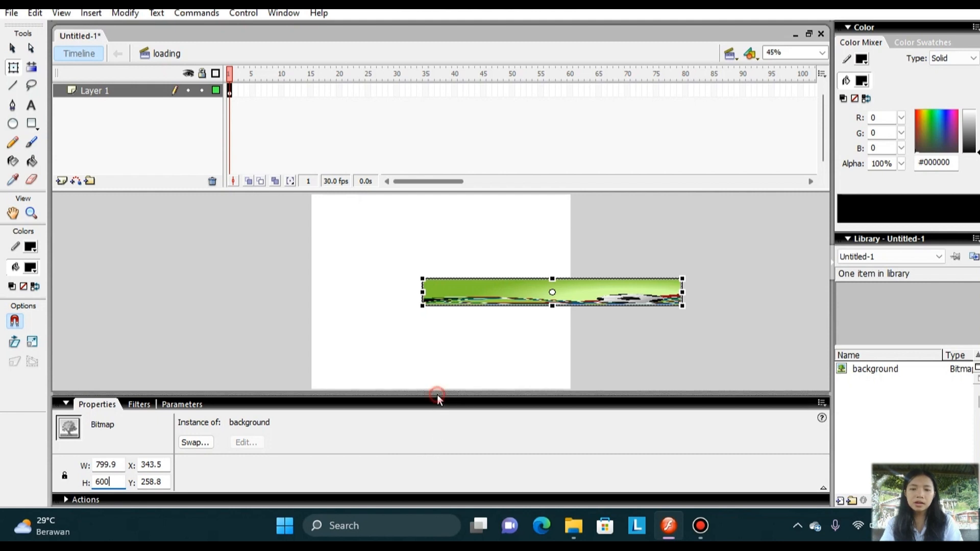
left_click(574, 341)
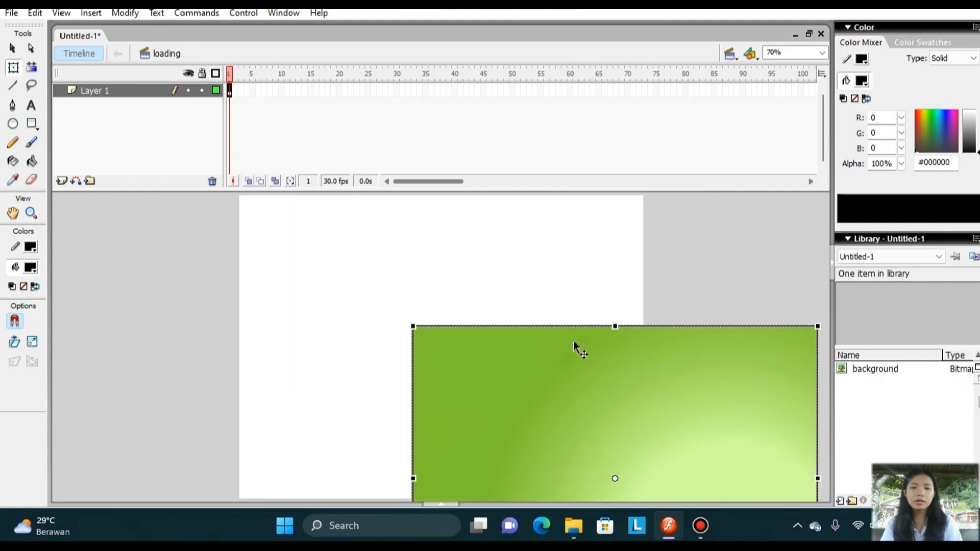
left_click_drag(574, 341, 399, 210)
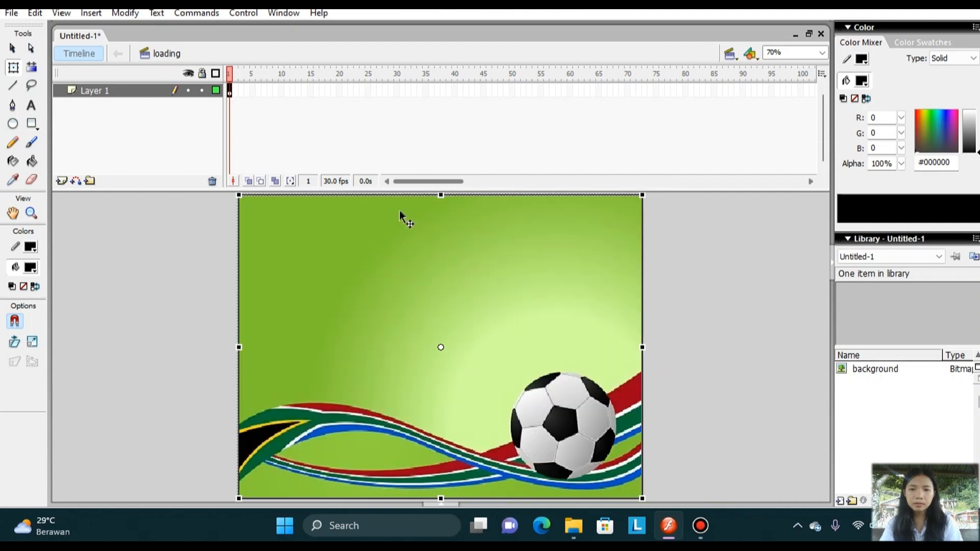
Rename the layer holding the soccer ball image as "background".
left_click(118, 90)
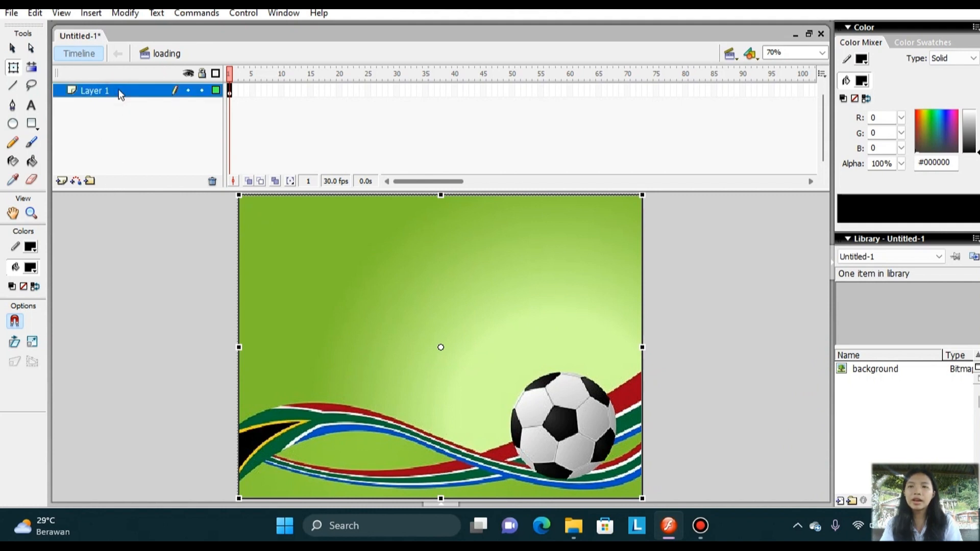
double_click(118, 91)
type("bac")
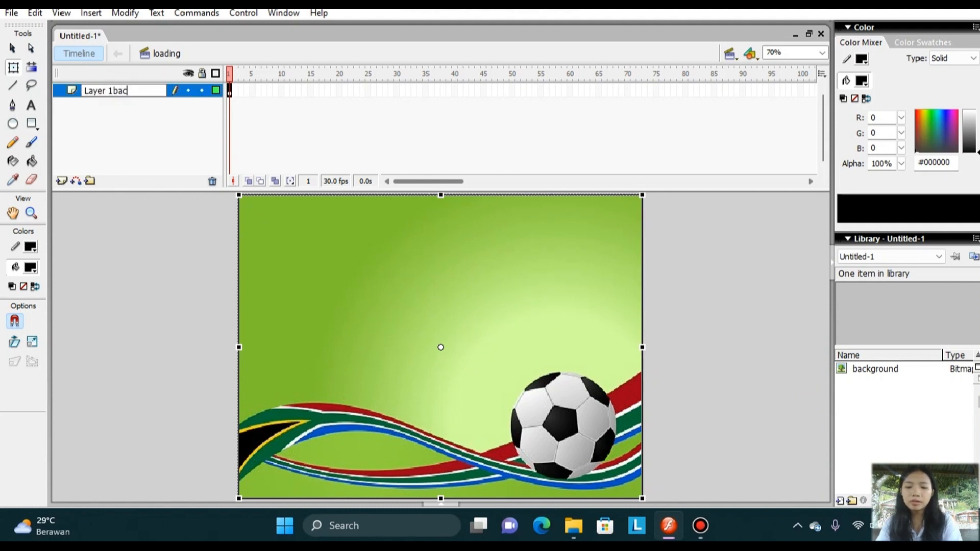
type("kground")
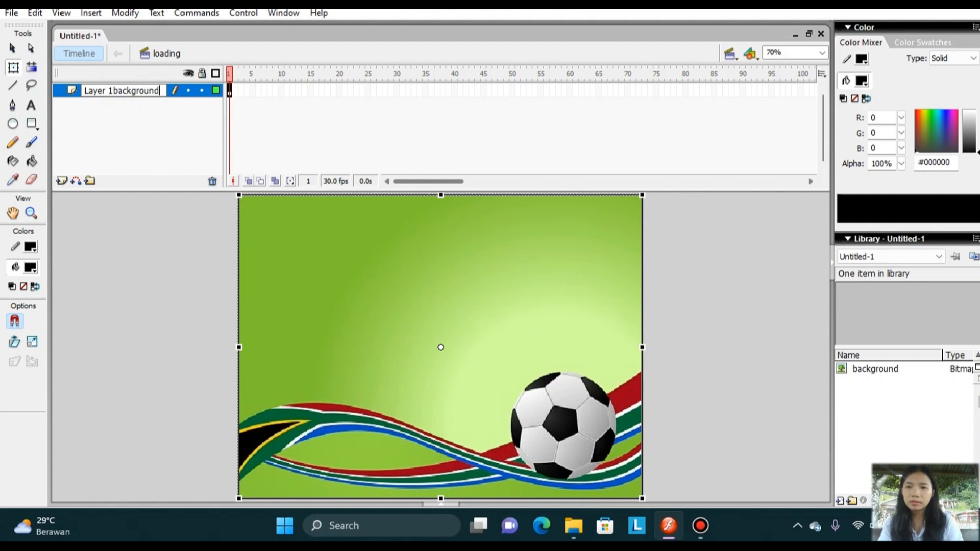
key("BackSpace")
key("BackSpace")
key("BackSpace")
key("BackSpace")
key("BackSpace")
key("BackSpace")
key("BackSpace")
key("BackSpace")
key("BackSpace")
key("BackSpace")
key("BackSpace")
key("BackSpace")
key("BackSpace")
key("BackSpace")
key("BackSpace")
key("BackSpace")
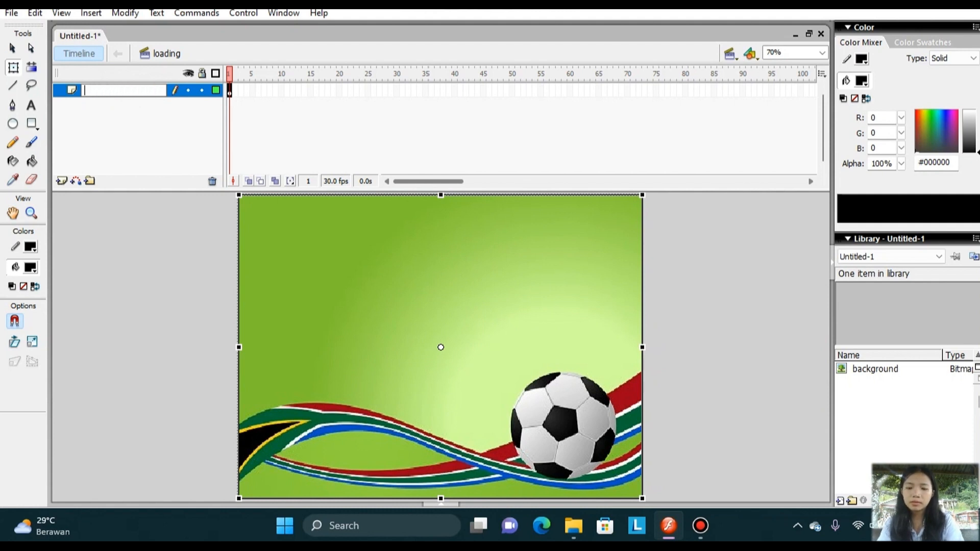
type("backgro")
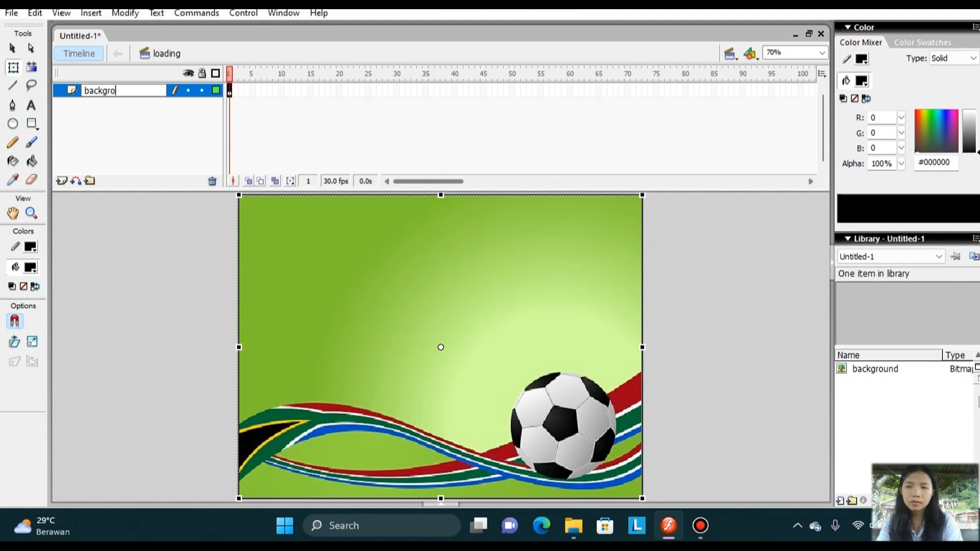
type("und")
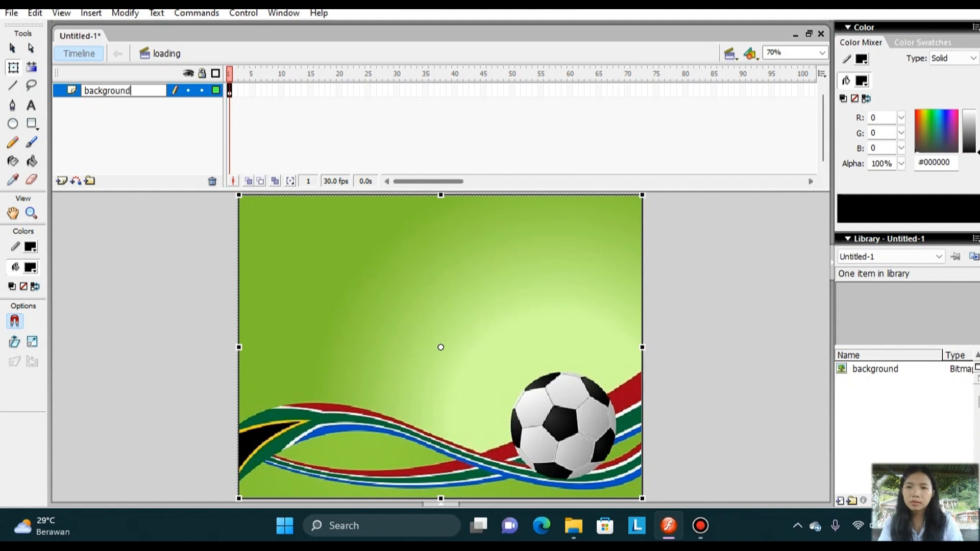
Add a new layer above the background layer and name it "kotak loading".
left_click(60, 182)
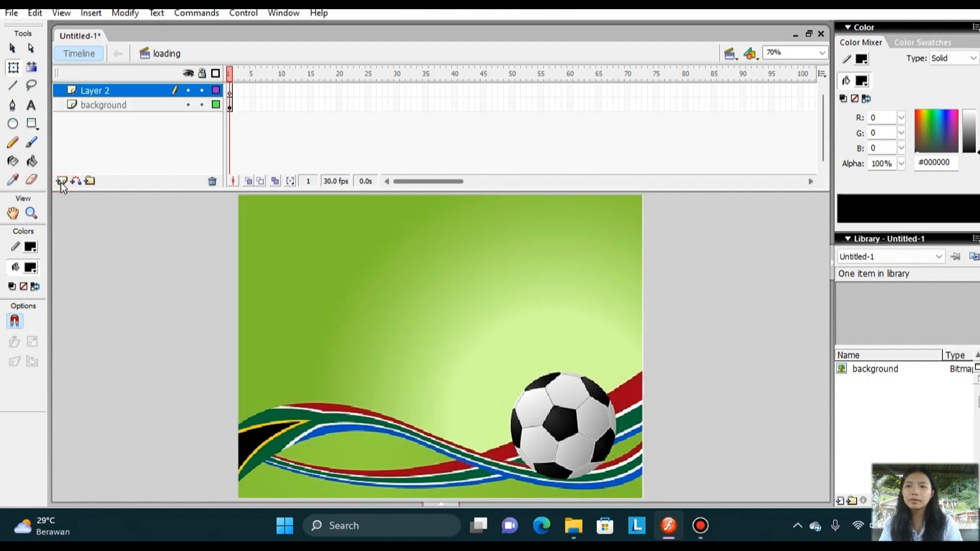
left_click(110, 91)
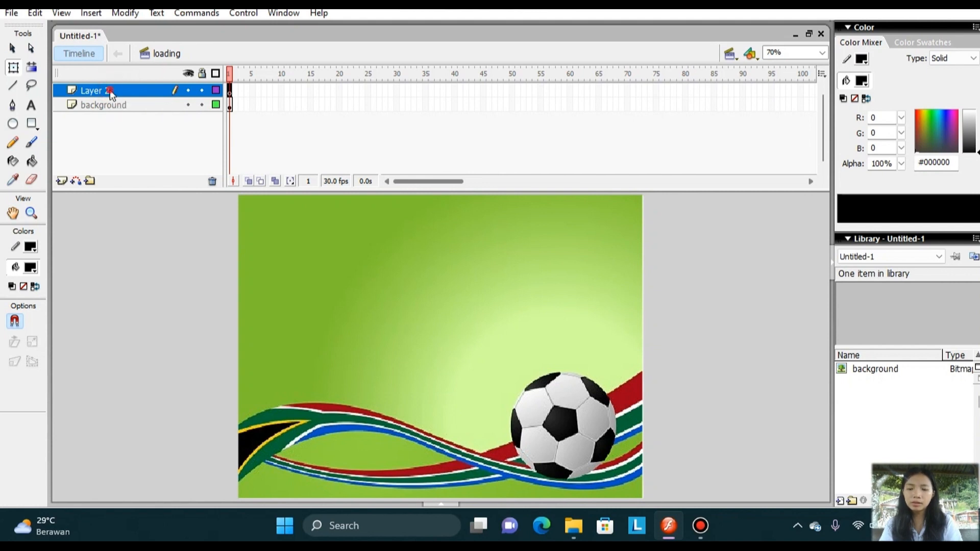
double_click(109, 90)
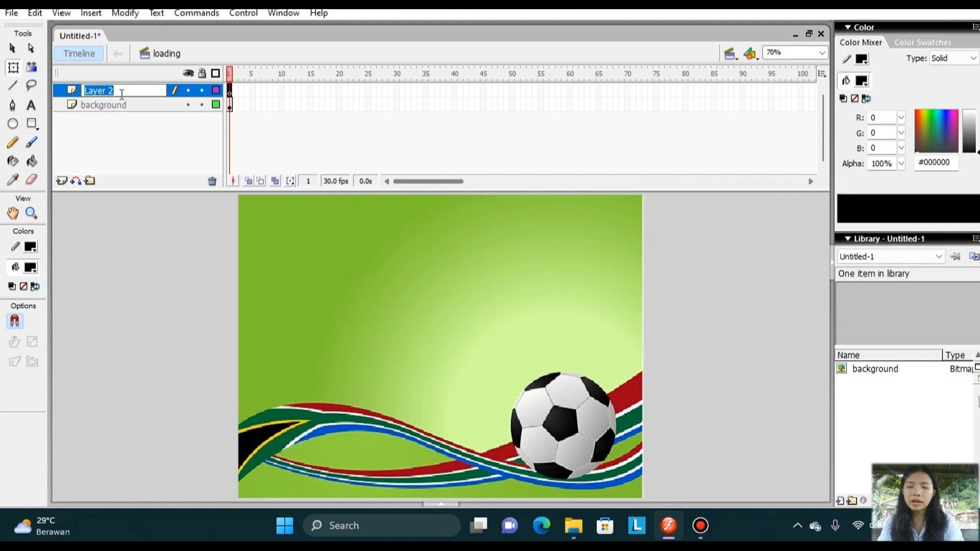
type("kotak")
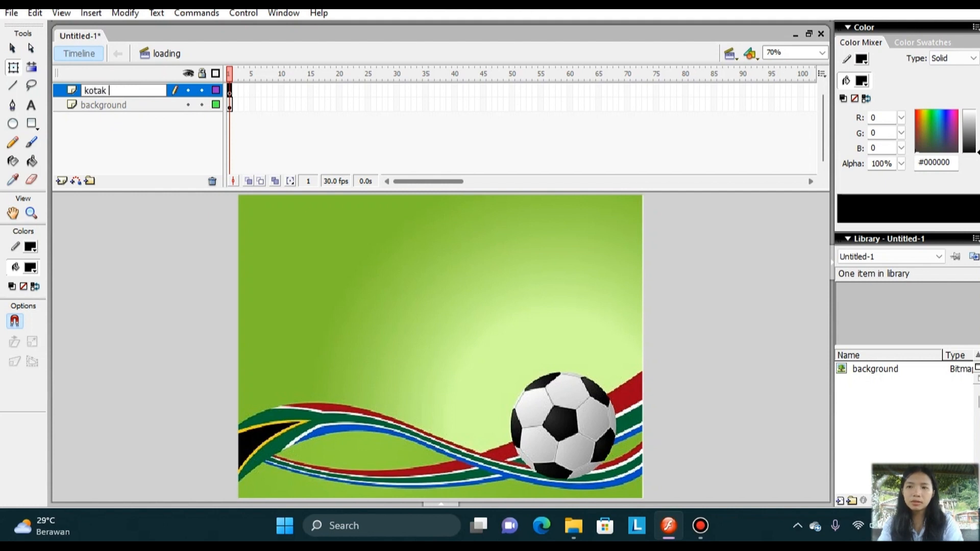
type(" loadin")
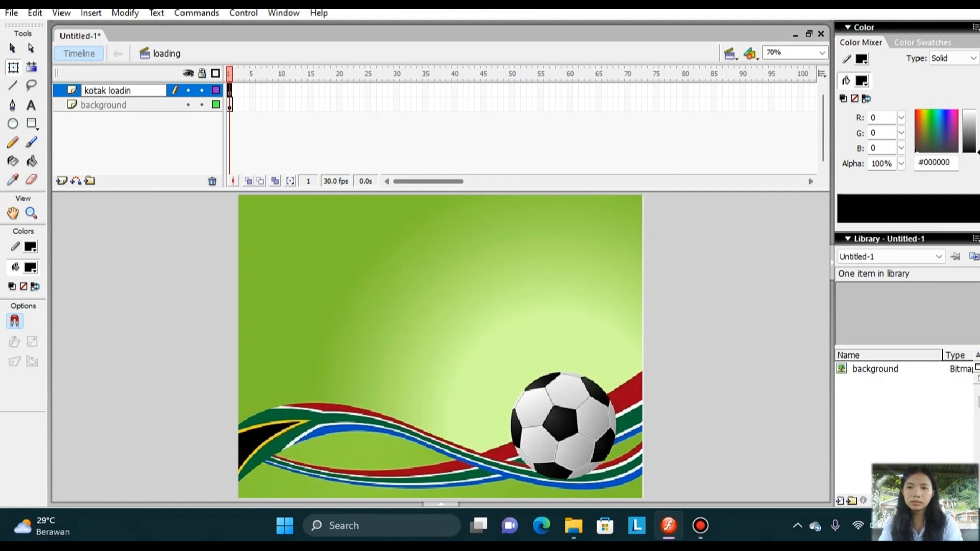
type("g")
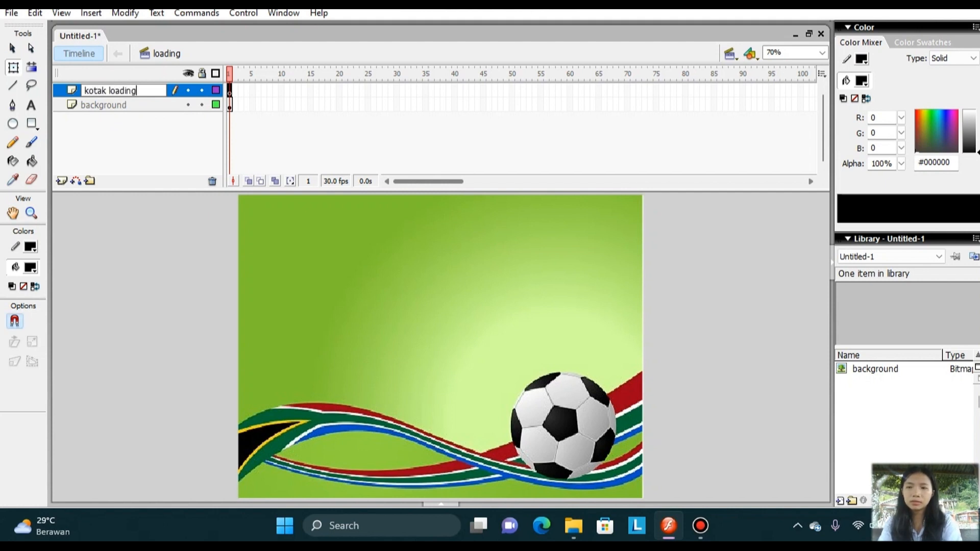
Add a new layer above "kotak loading" and name it "kotak luar loading".
left_click(62, 180)
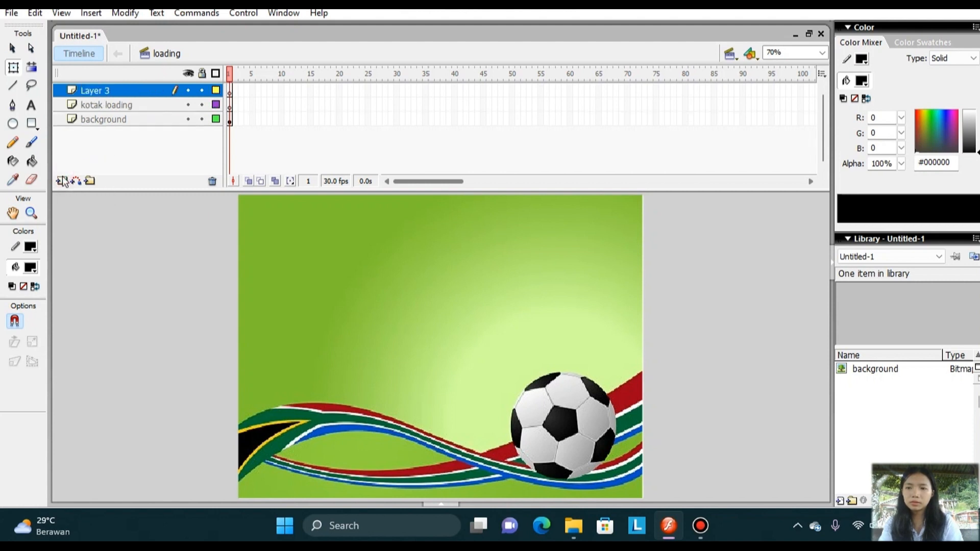
double_click(116, 90)
type("kot")
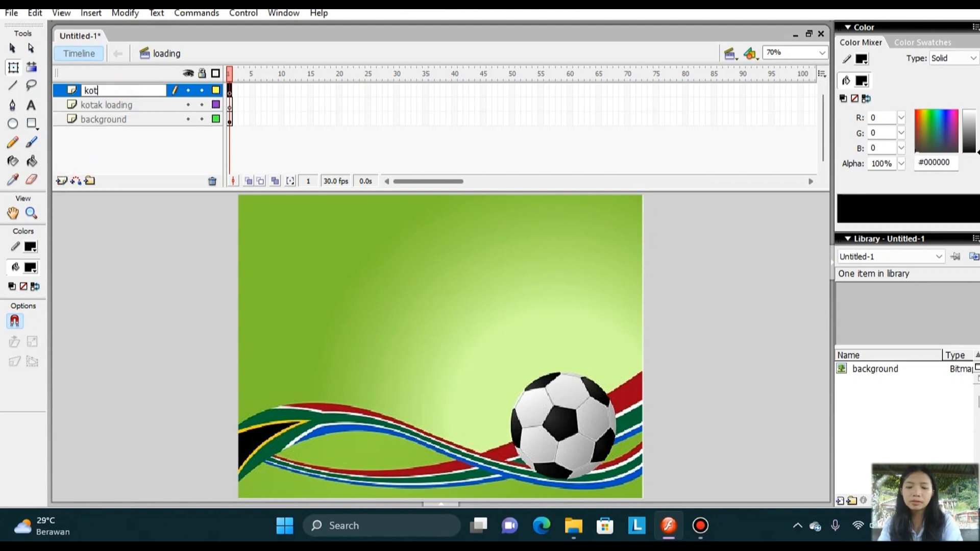
type("ak luar loa")
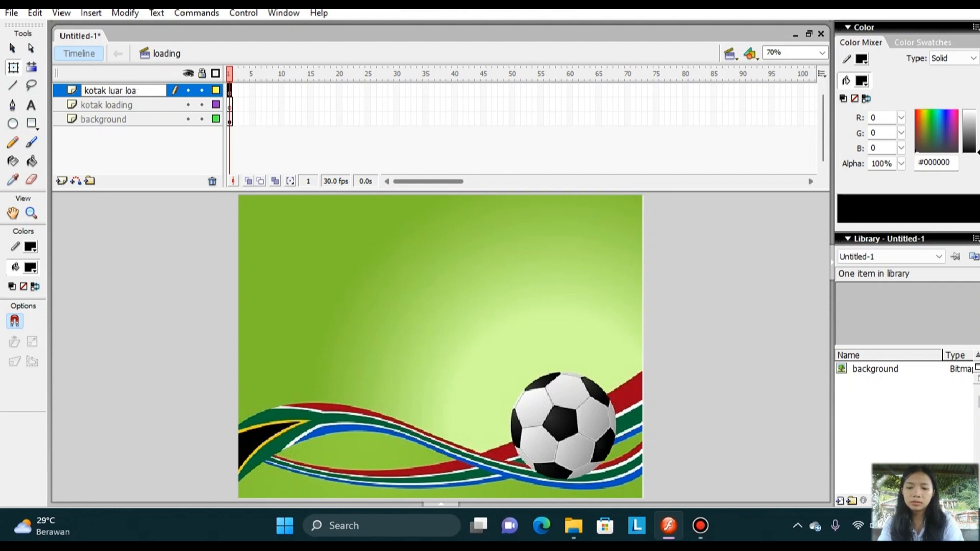
type("ding")
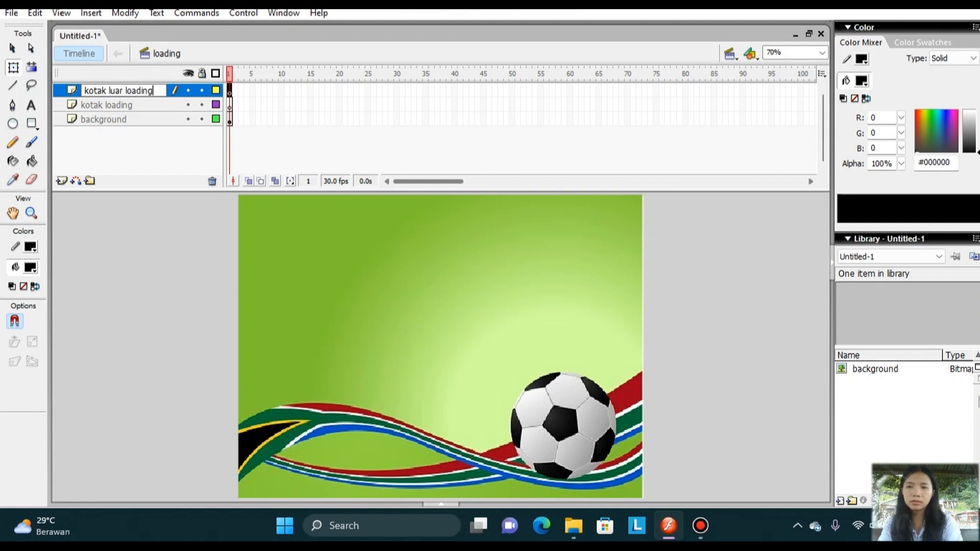
Add a single new layer above "kotak luar loading", deleting the surplus one, and name it "tulisan".
left_click(62, 182)
left_click(61, 181)
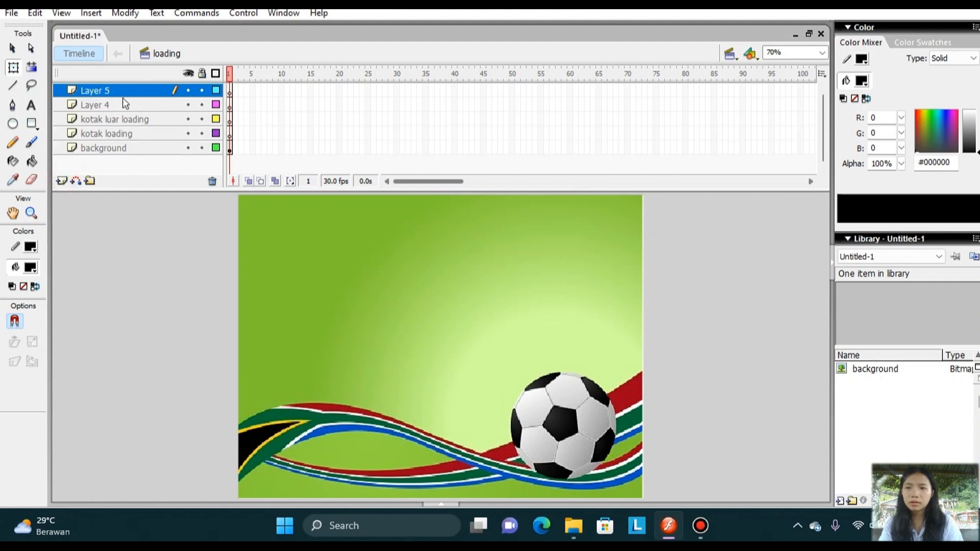
left_click(212, 181)
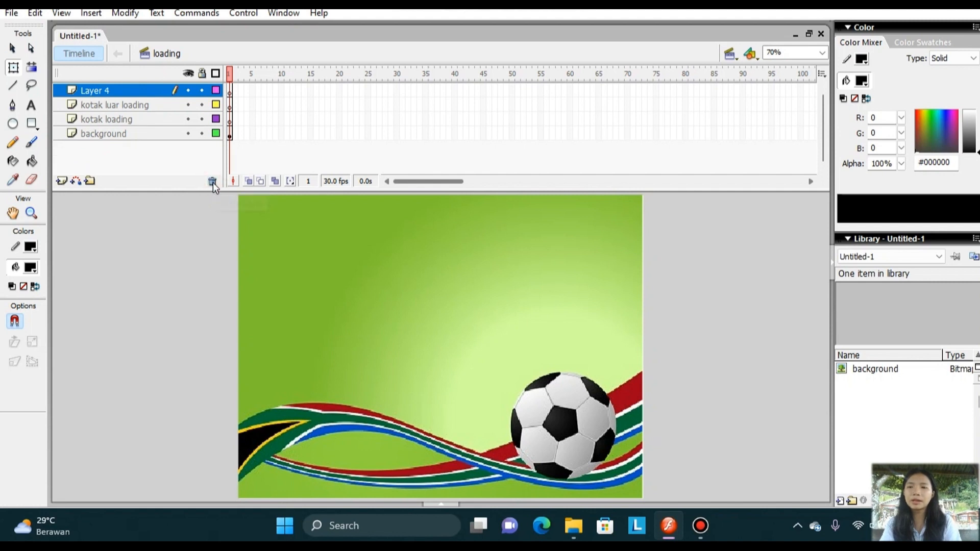
double_click(133, 90)
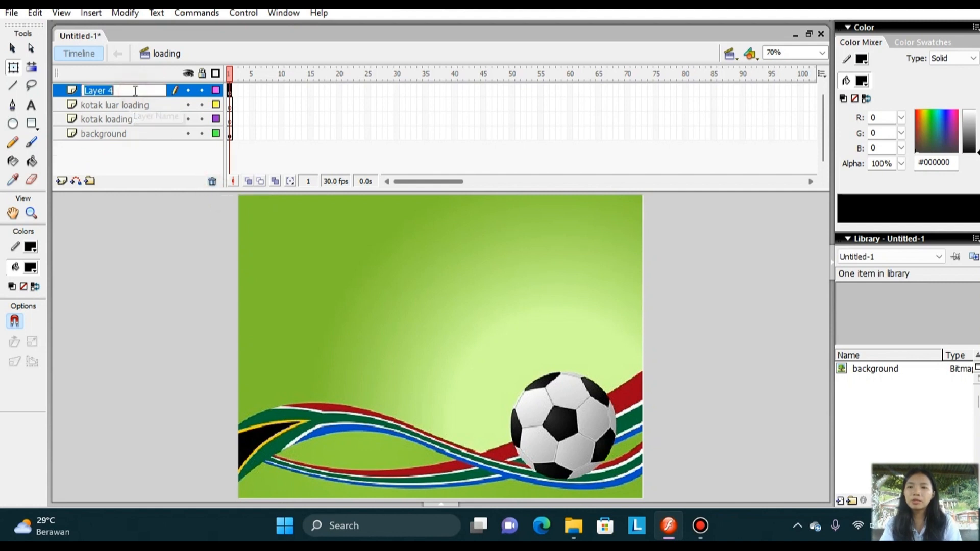
type("tulisan")
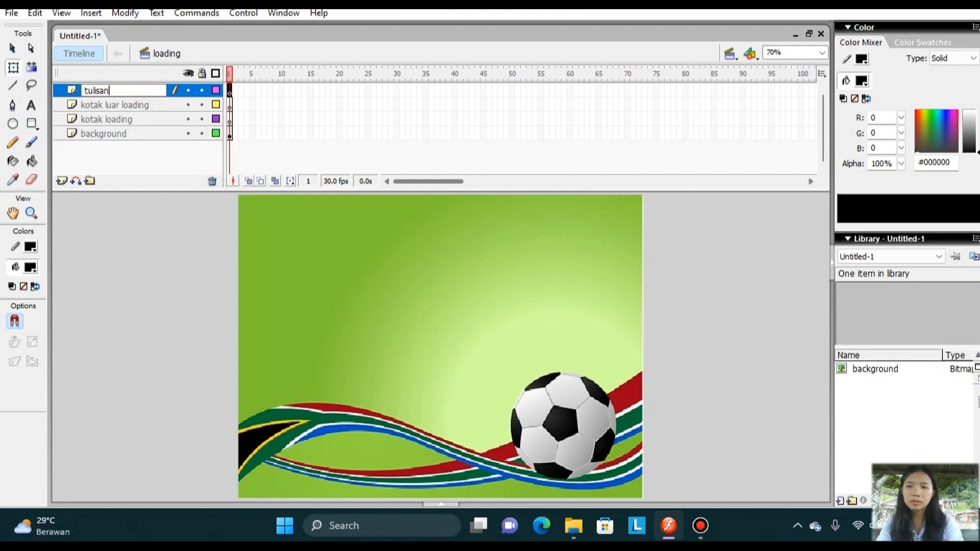
key("Return")
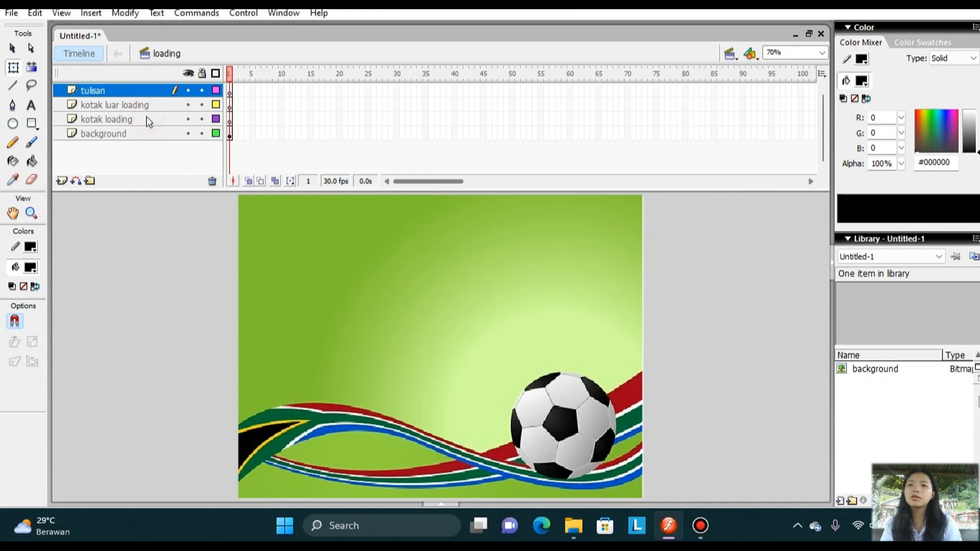
Draw a wide, thin rectangle with red #FF0000 fill and no stroke above the ribbons on the "kotak loading" layer.
left_click(146, 118)
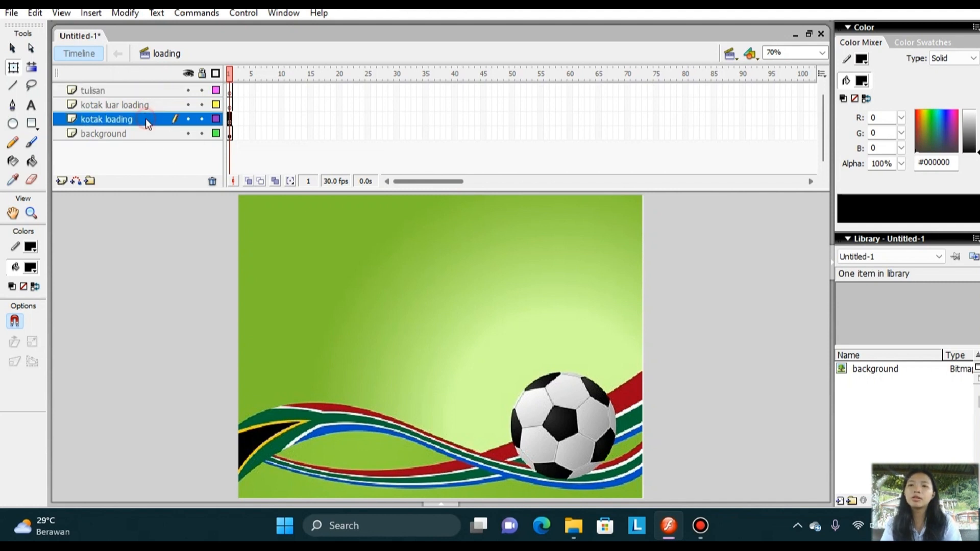
left_click(36, 121)
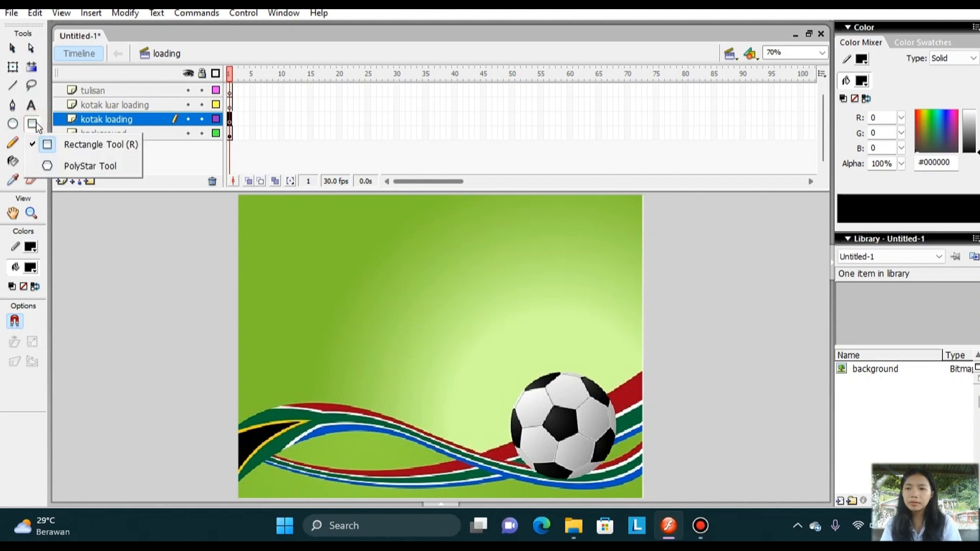
left_click(30, 248)
left_click(31, 247)
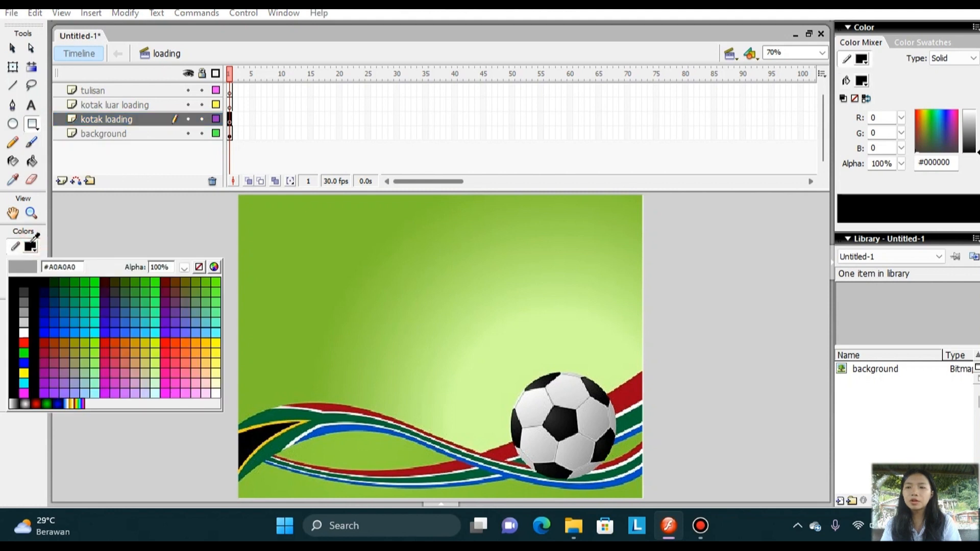
left_click(199, 268)
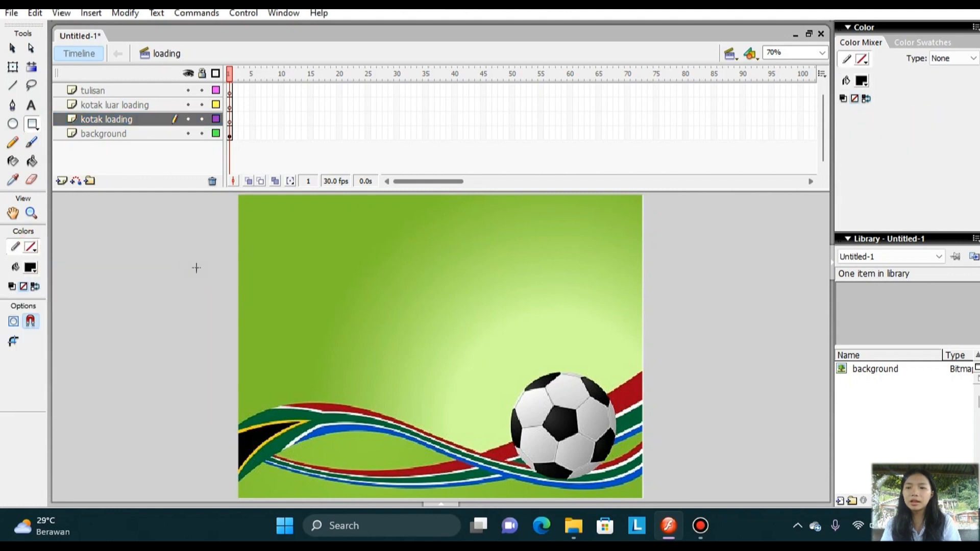
left_click(34, 268)
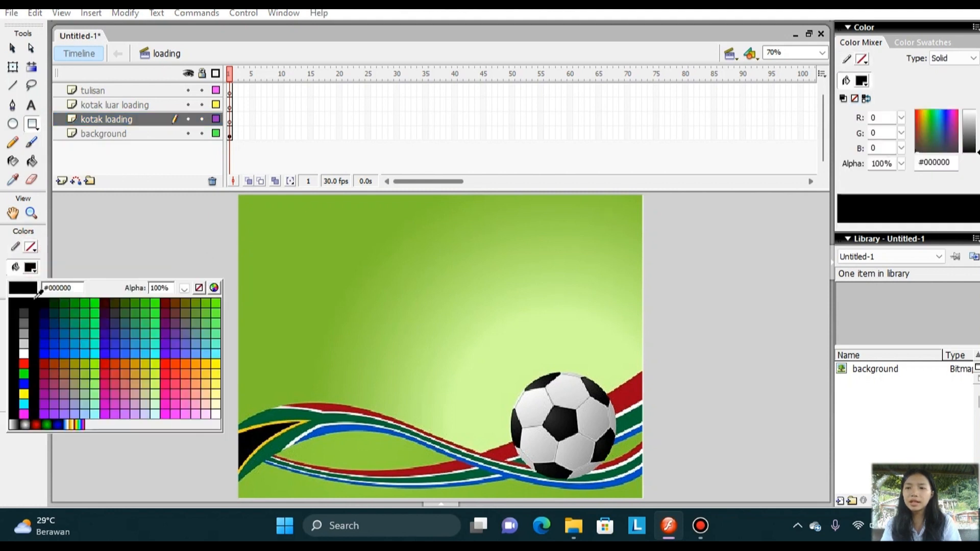
left_click(28, 361)
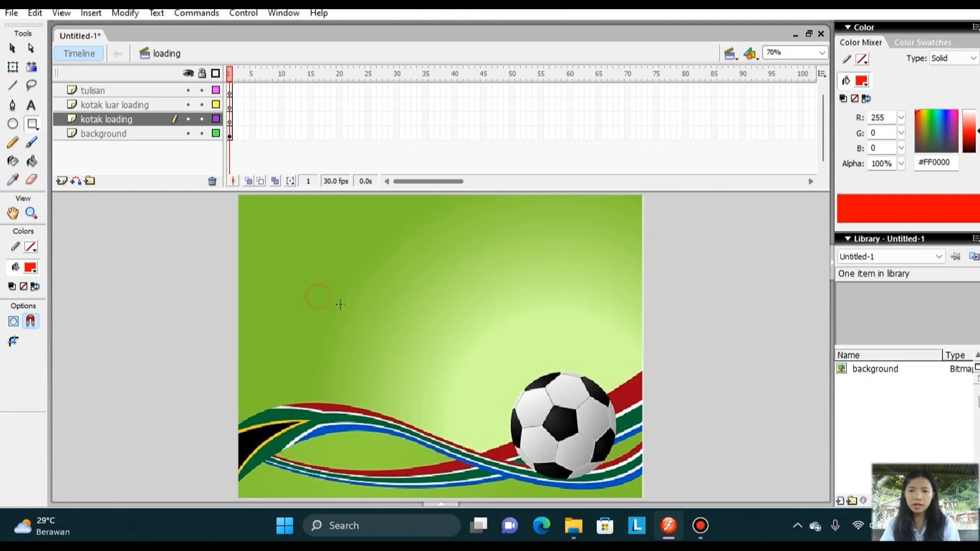
left_click_drag(318, 296, 583, 324)
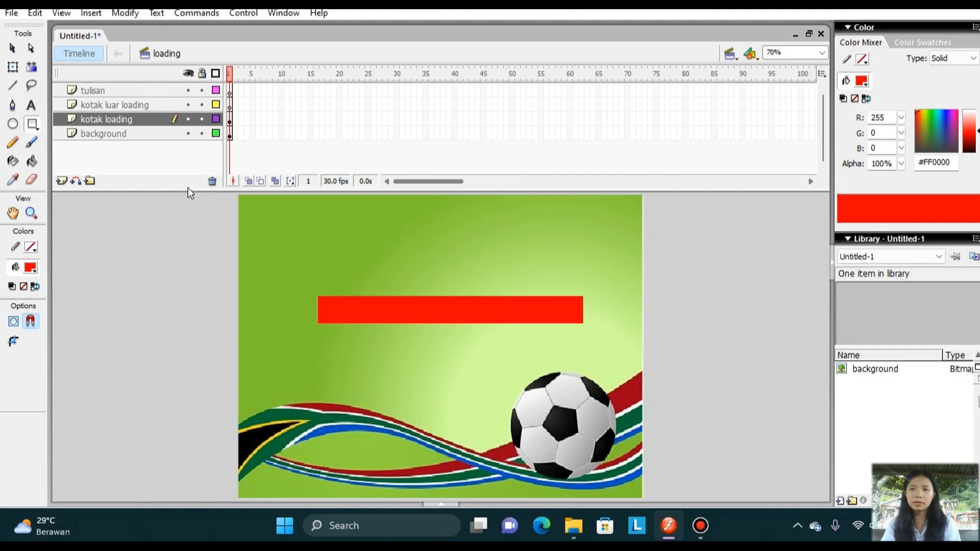
Draw an unfilled rectangle with a black #000000 stroke just outside the red bar on the "kotak luar loading" layer.
left_click(130, 106)
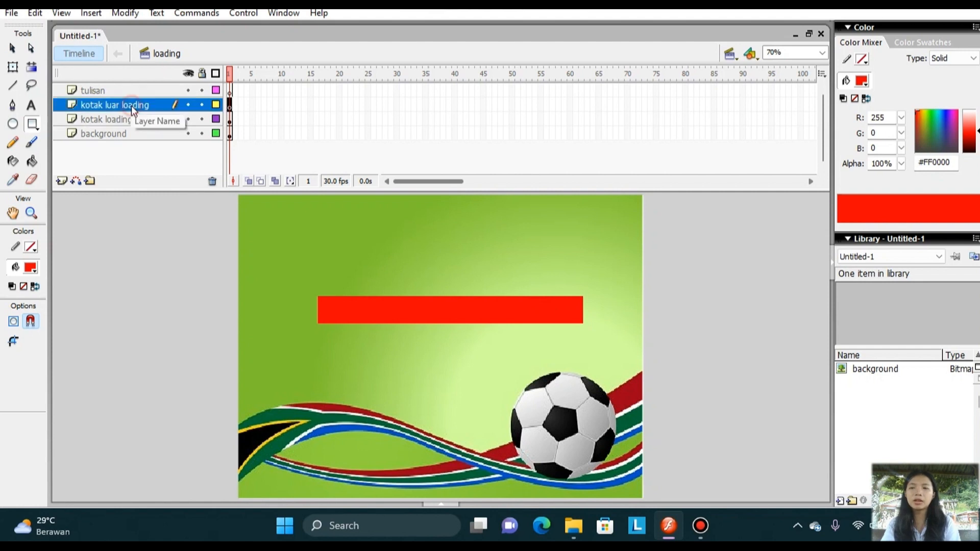
left_click(33, 128)
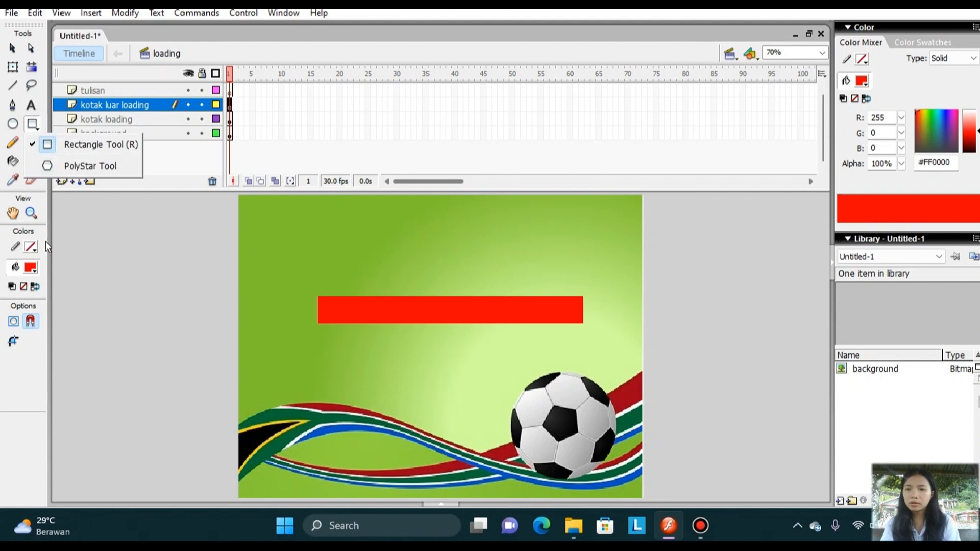
left_click(32, 247)
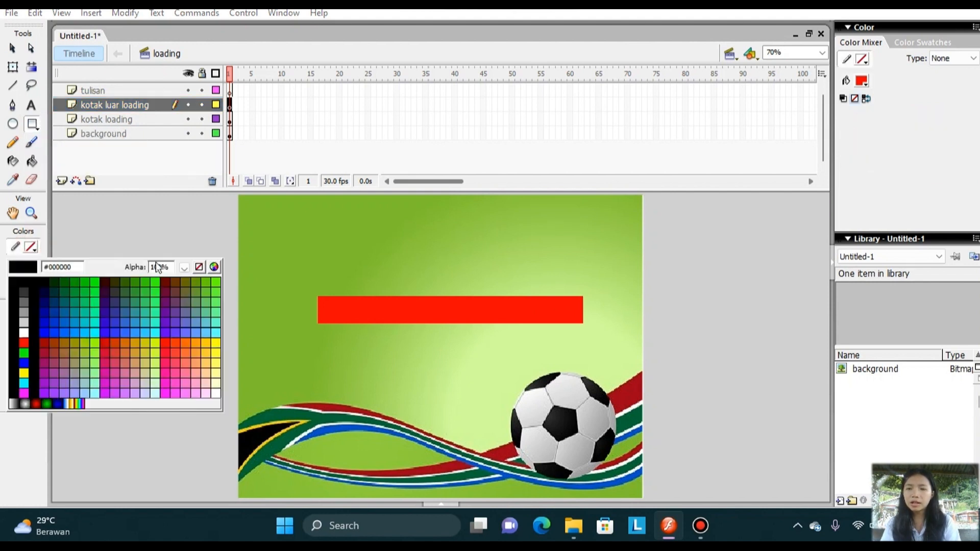
left_click(34, 281)
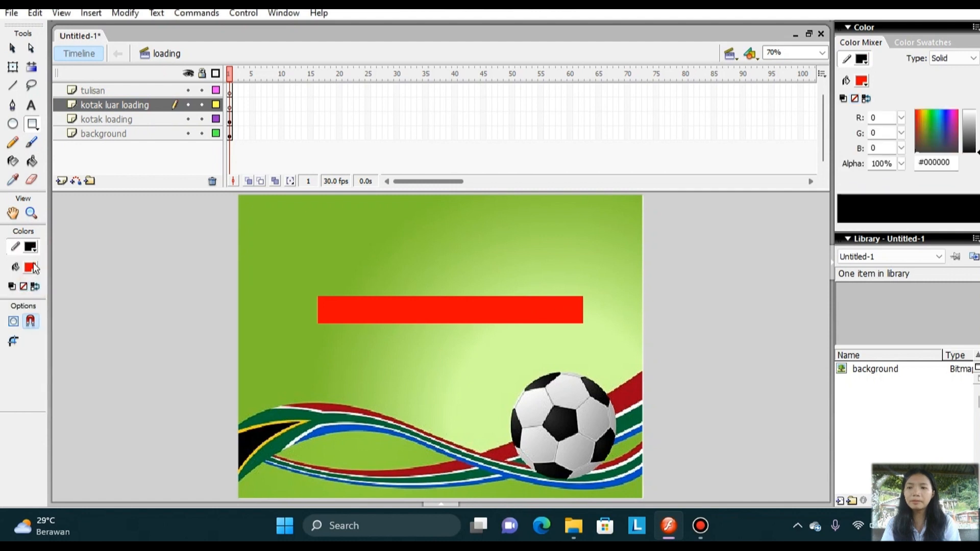
left_click(31, 265)
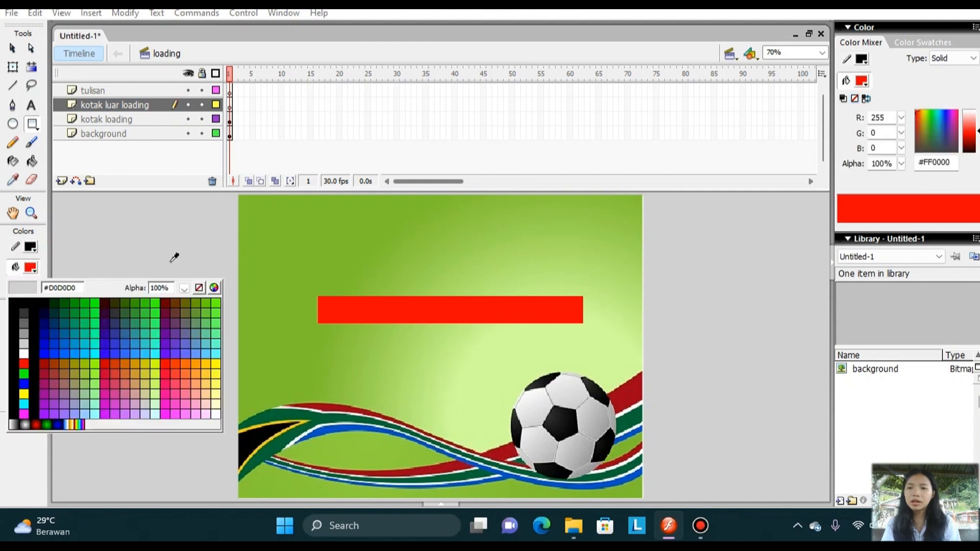
left_click(199, 289)
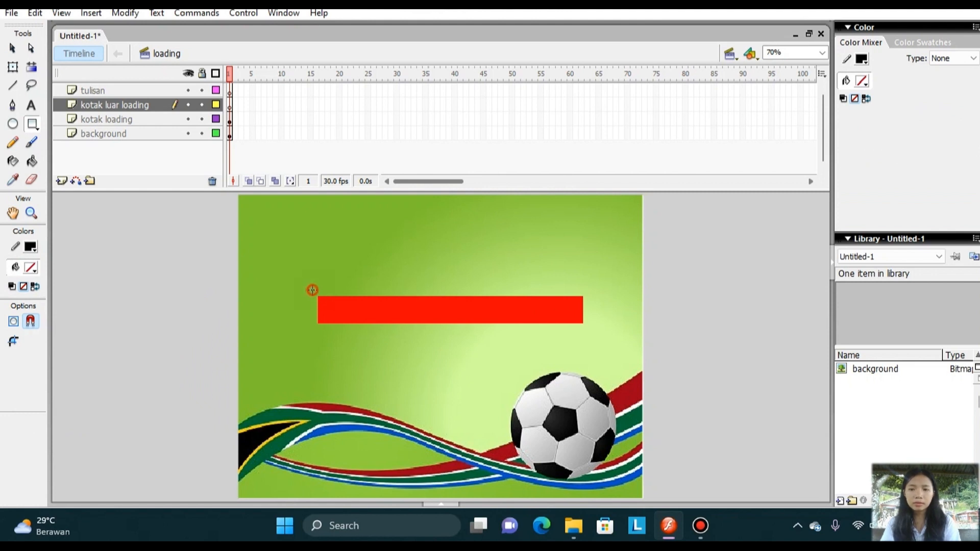
left_click_drag(313, 290, 592, 334)
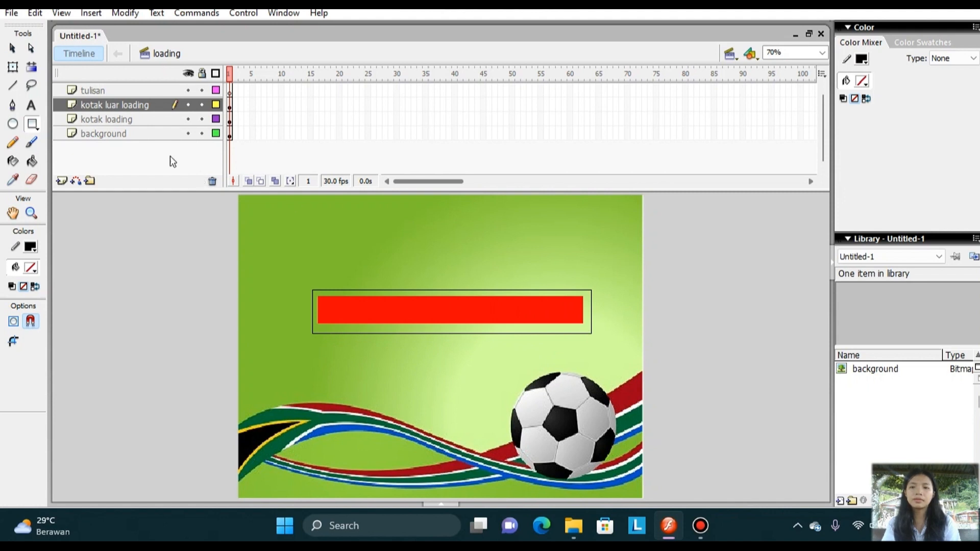
Add a text box reading "LOADING..." above the left part of the loading bar on the "tulisan" layer.
left_click(125, 92)
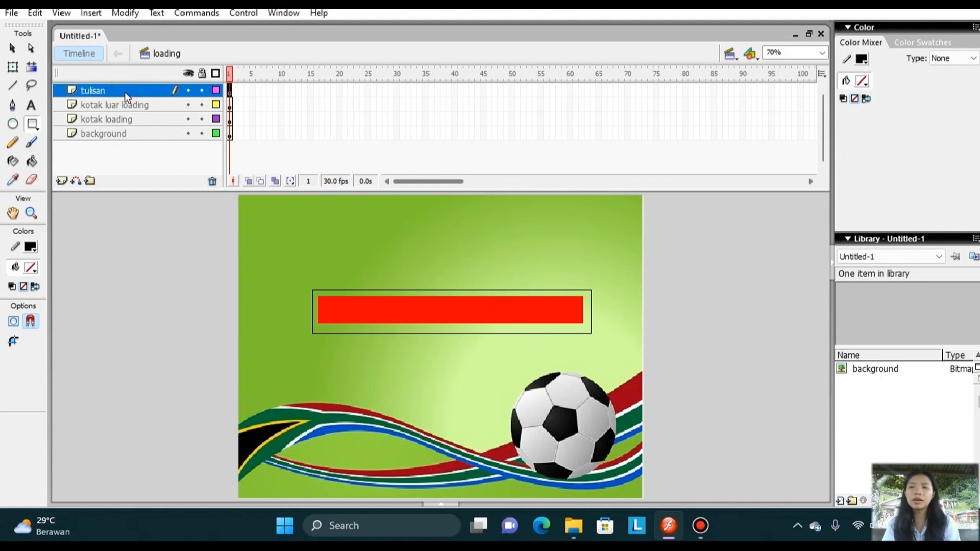
left_click(36, 107)
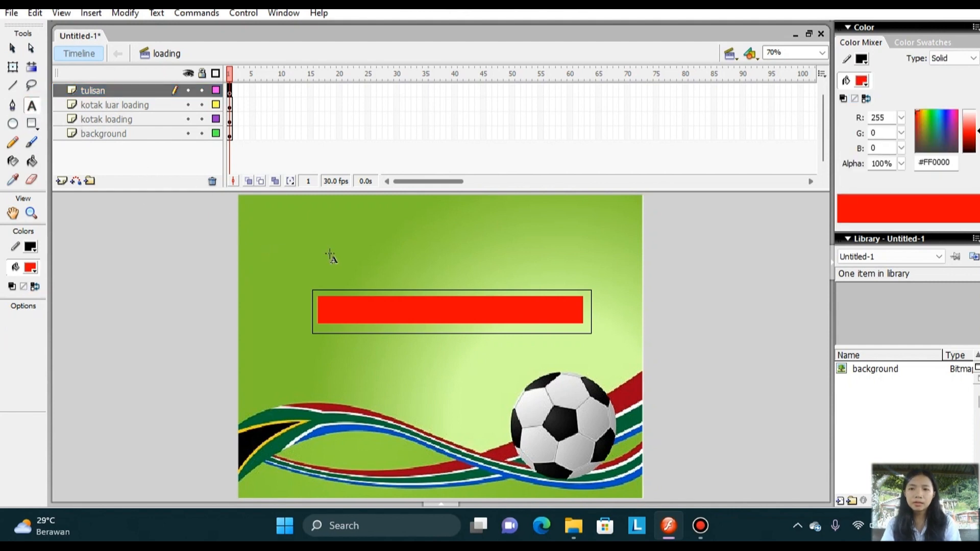
left_click_drag(325, 244, 453, 278)
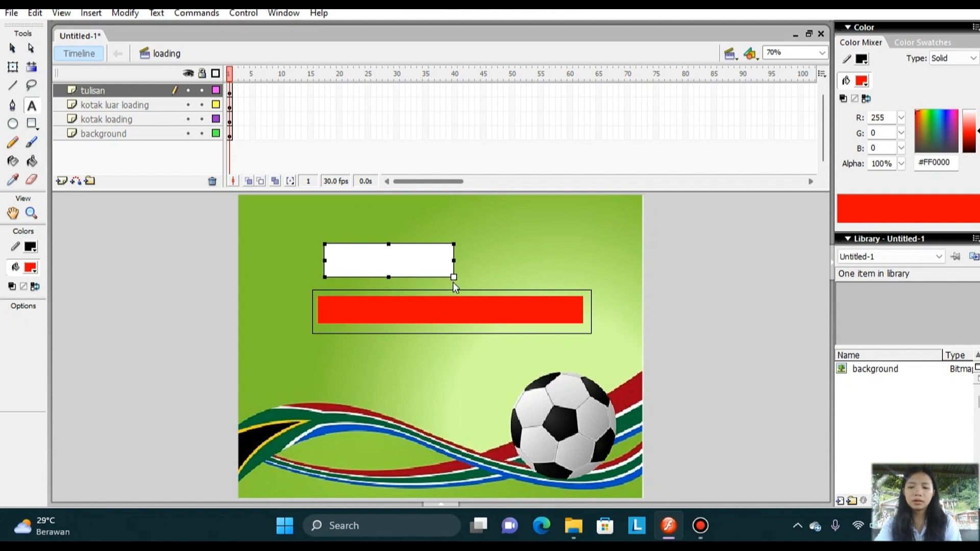
key("Caps_Lock")
type("LOA")
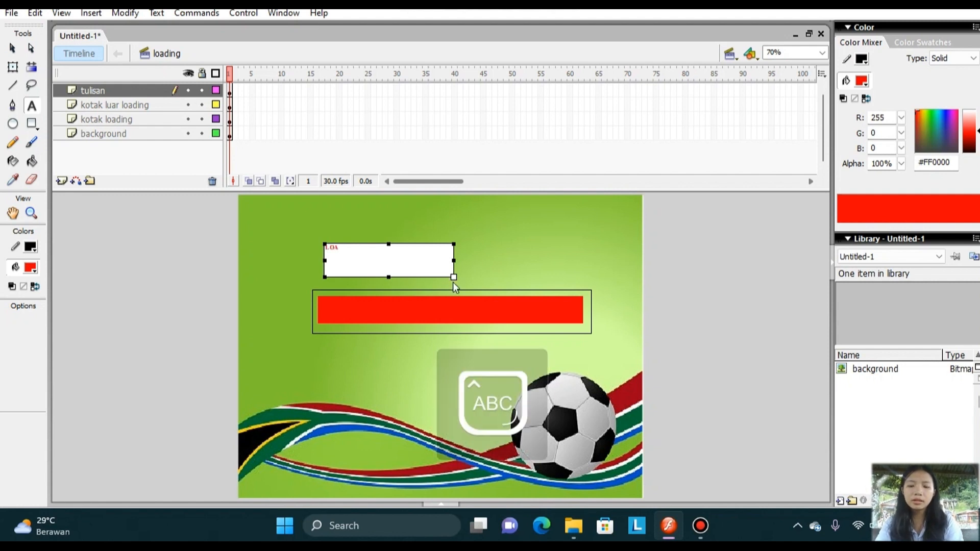
type("DING..")
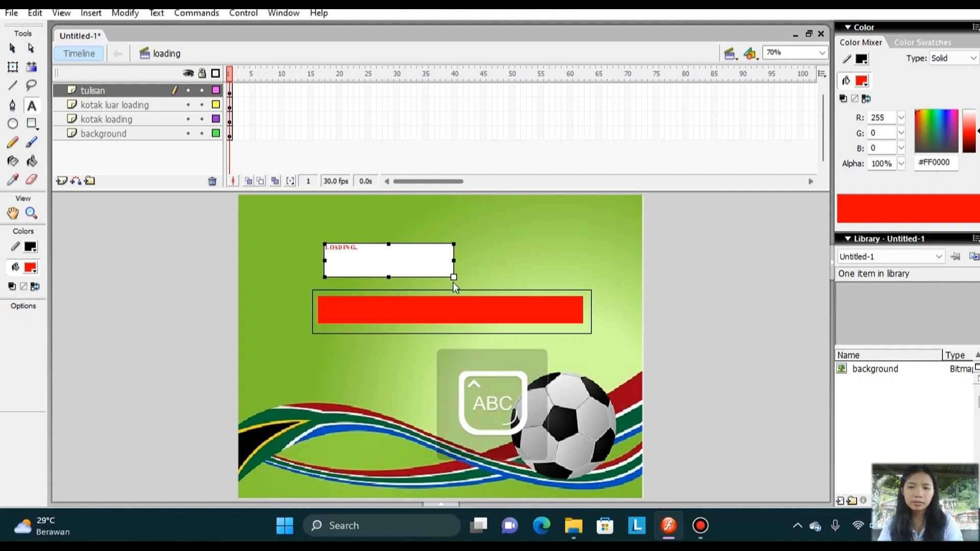
type(".")
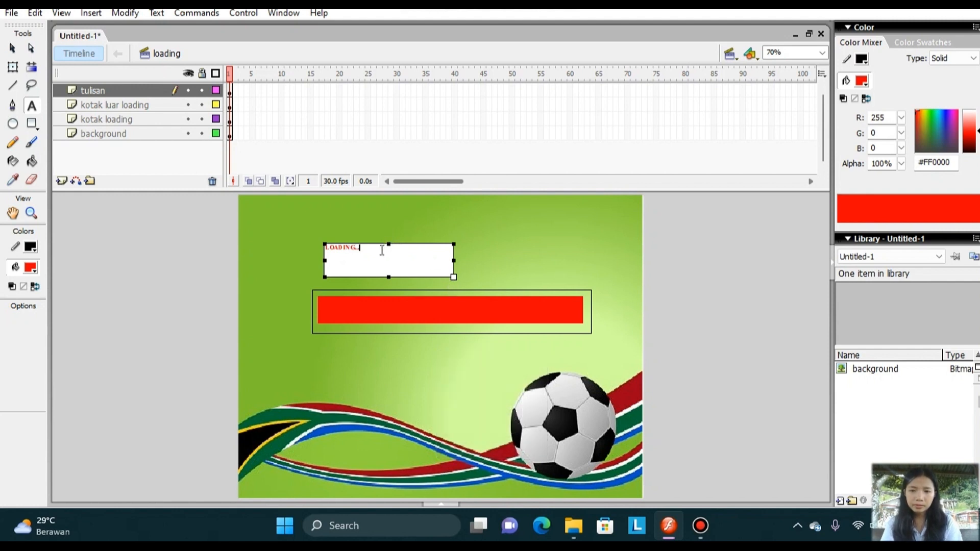
Set the "LOADING..." text to size 36 and colour it black #000000, and finish editing the text.
left_click_drag(381, 250, 323, 248)
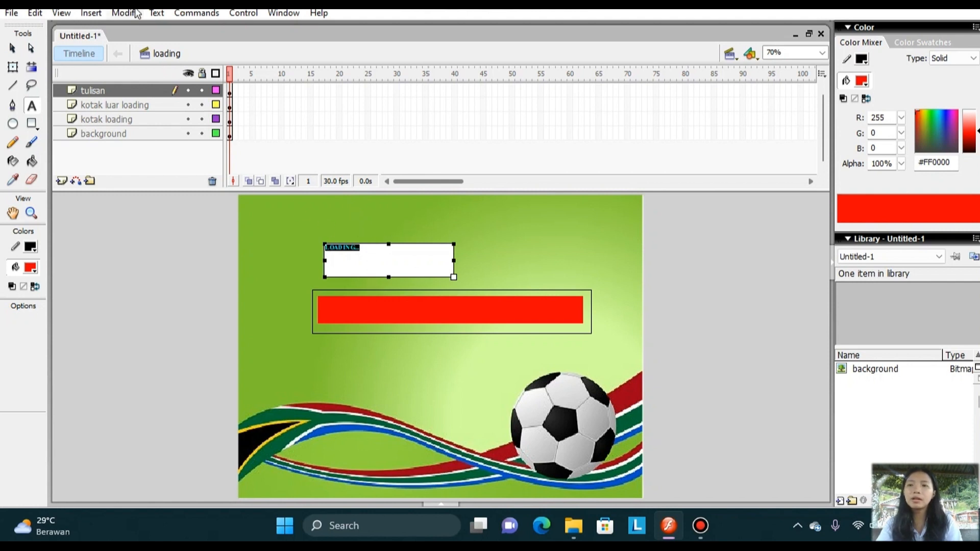
left_click(157, 14)
mouse_move(197, 46)
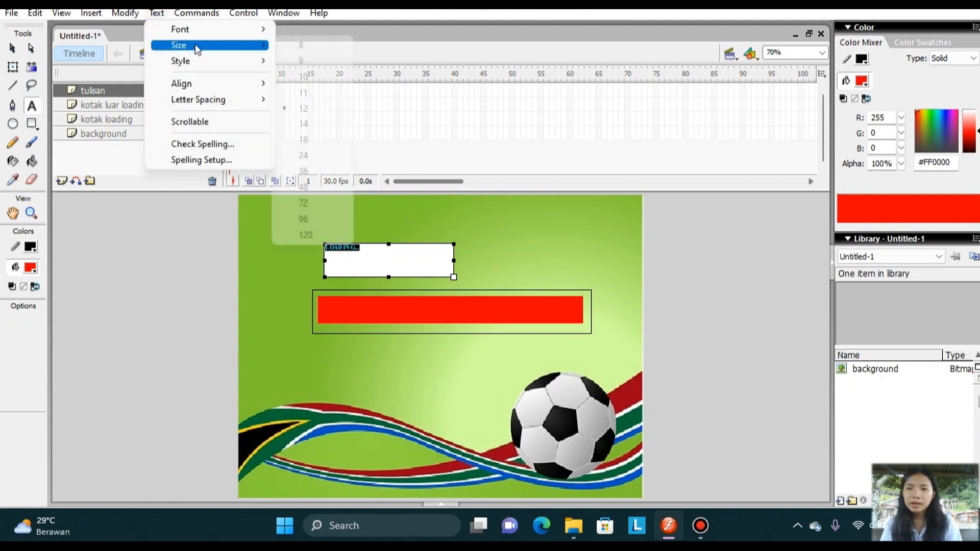
mouse_move(245, 62)
mouse_move(262, 46)
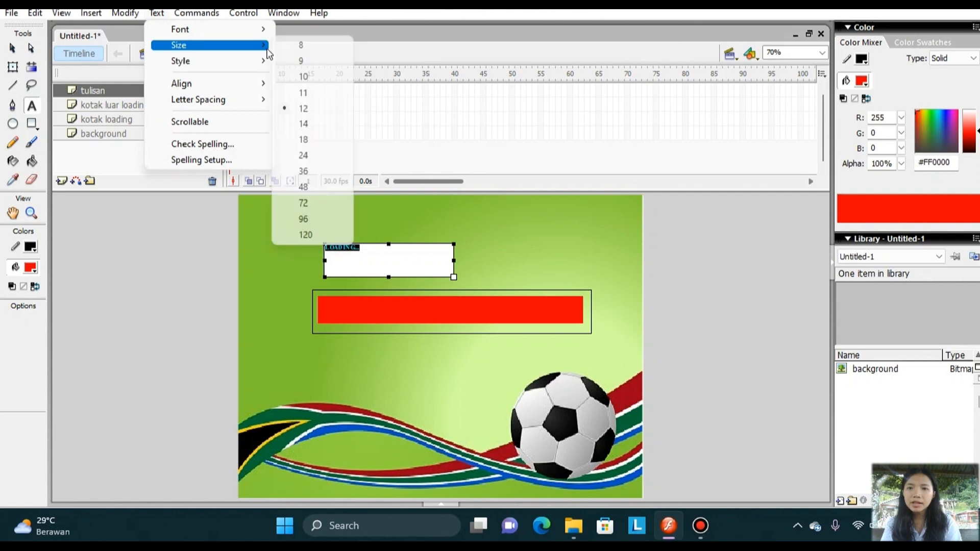
left_click(314, 171)
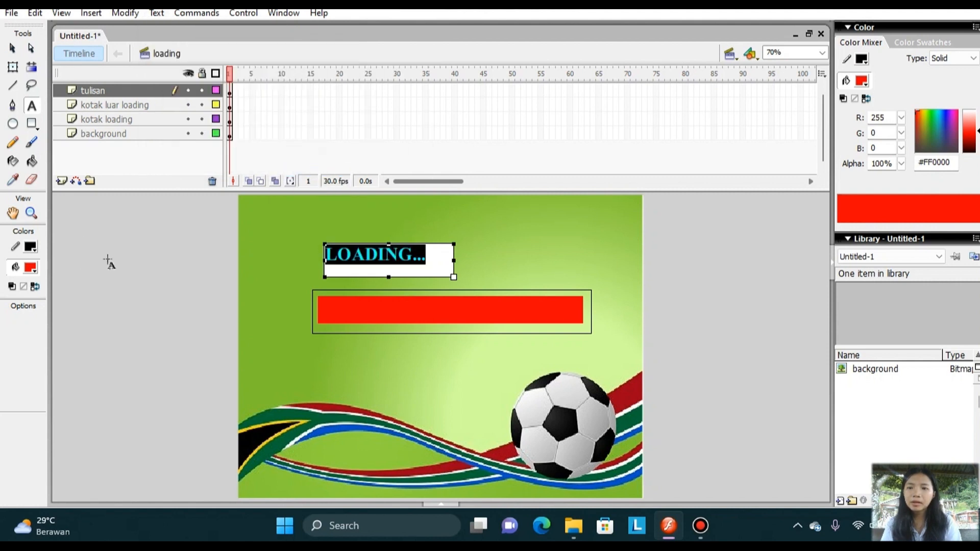
left_click(31, 268)
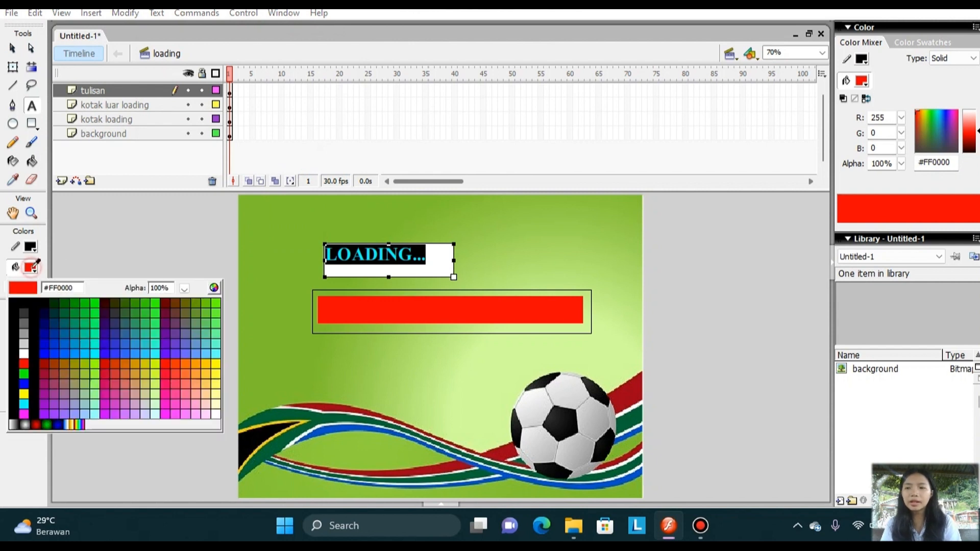
left_click(34, 309)
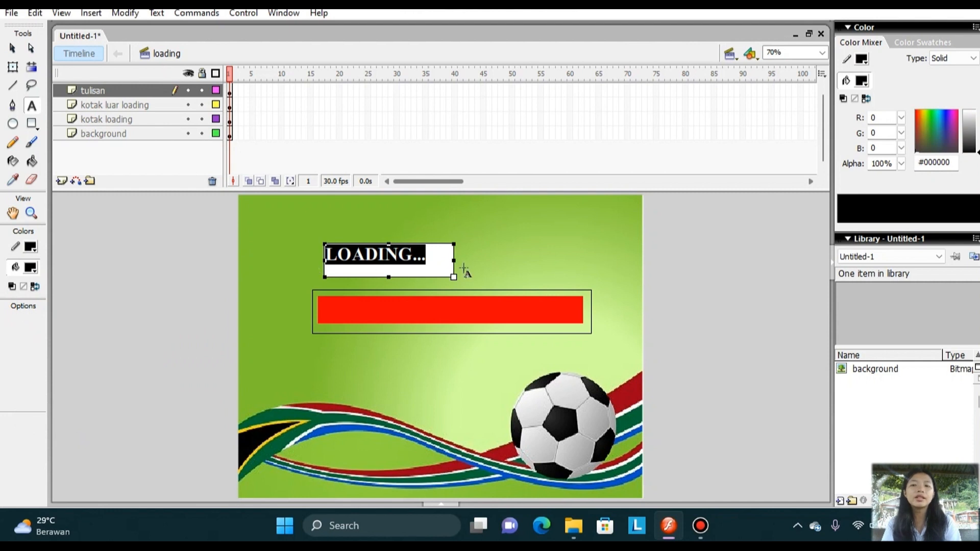
left_click(13, 67)
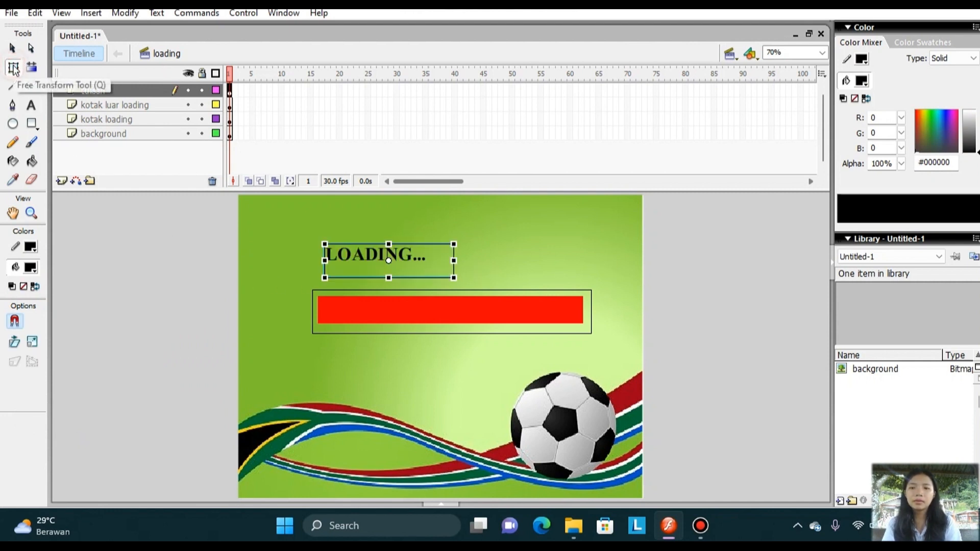
left_click(274, 237)
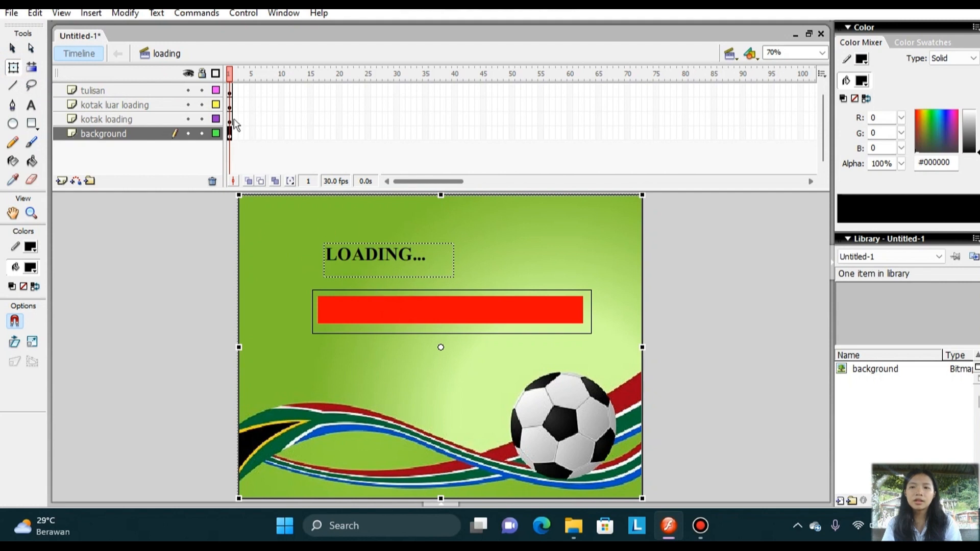
Insert a keyframe at frame 45 on the "tulisan", "kotak luar loading", "kotak loading" and "background" layers.
left_click(178, 90)
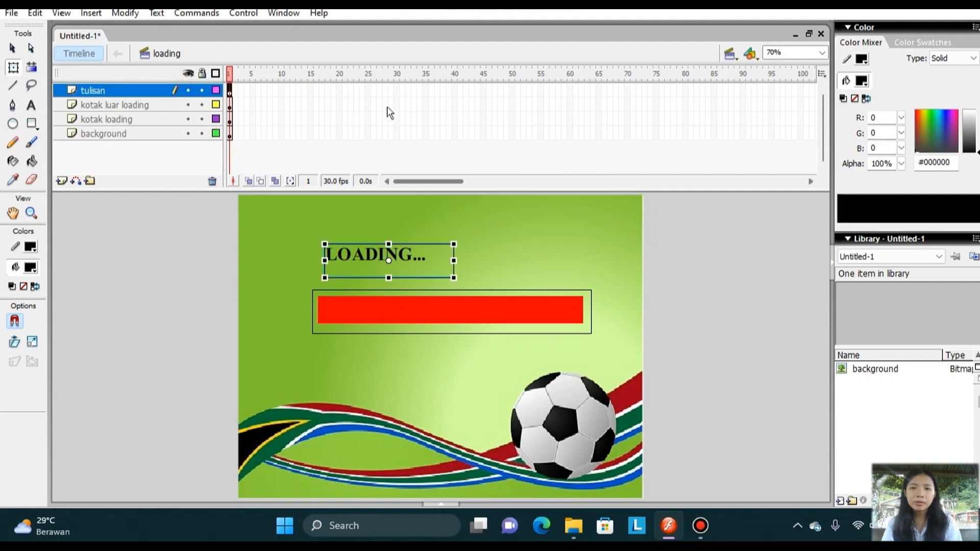
right_click(483, 91)
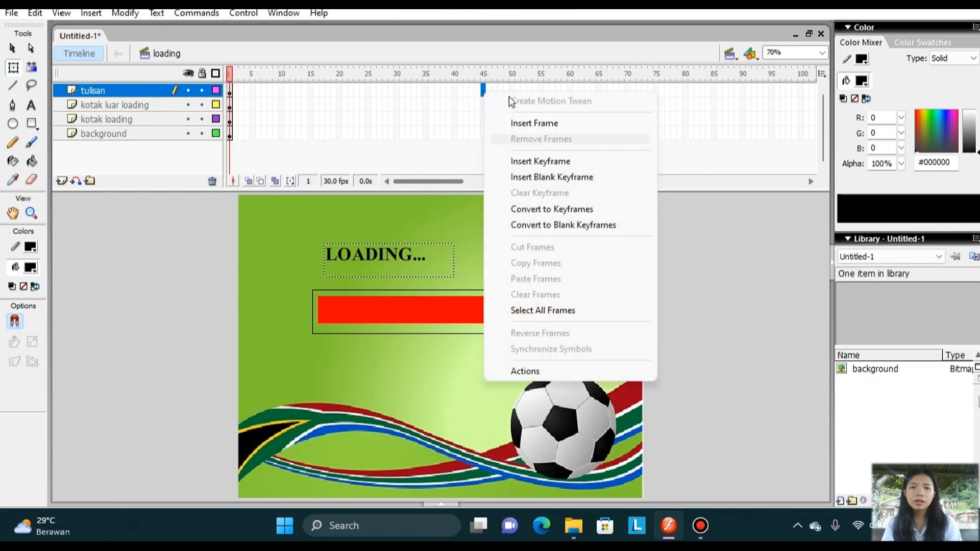
left_click(530, 160)
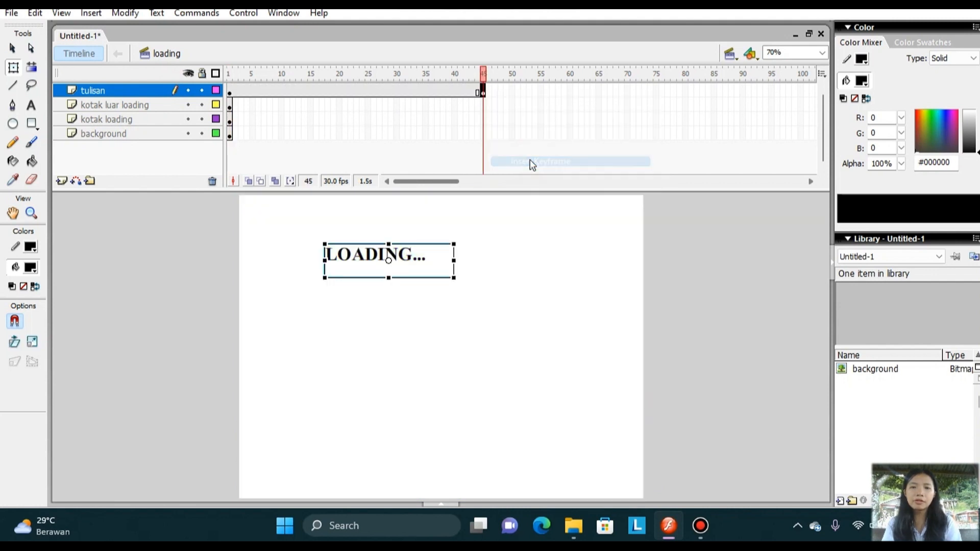
left_click(485, 106)
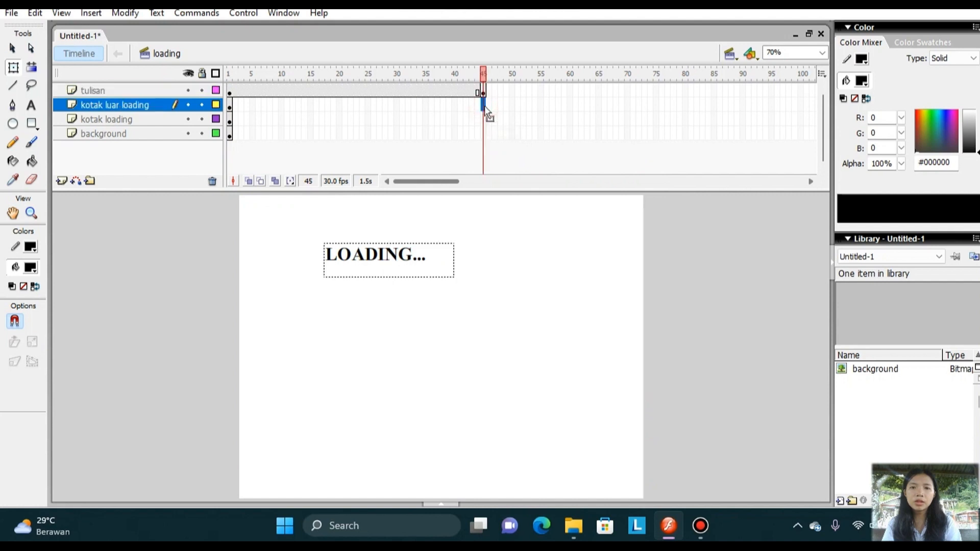
right_click(485, 106)
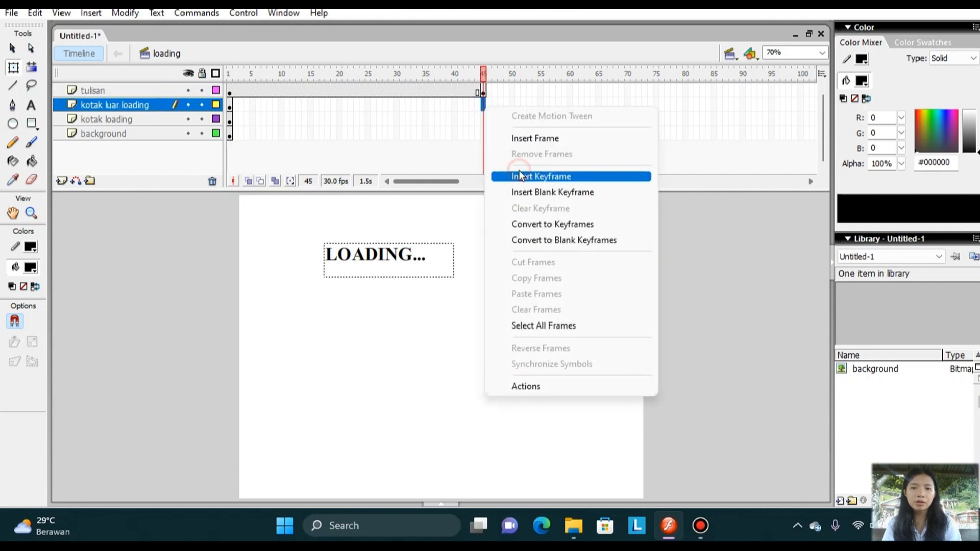
left_click(520, 176)
right_click(484, 119)
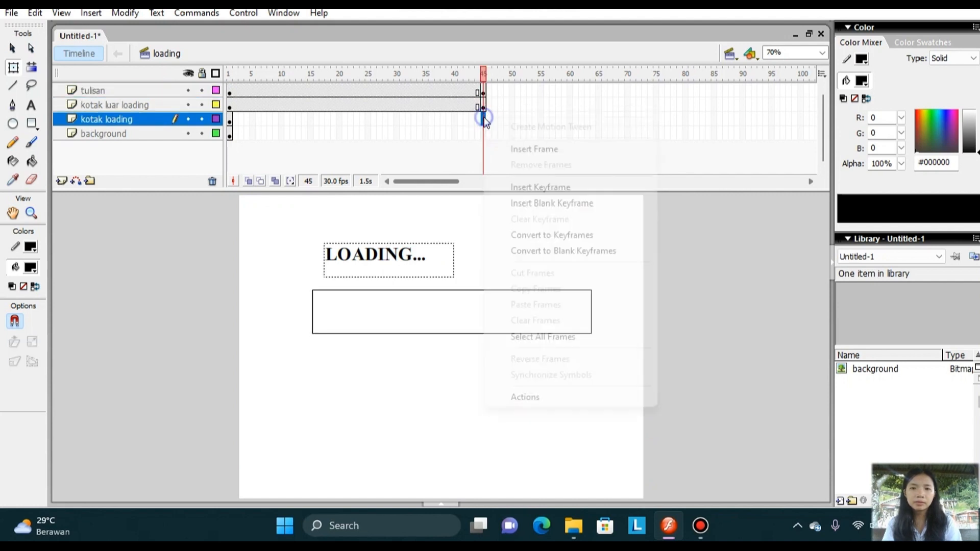
left_click(526, 187)
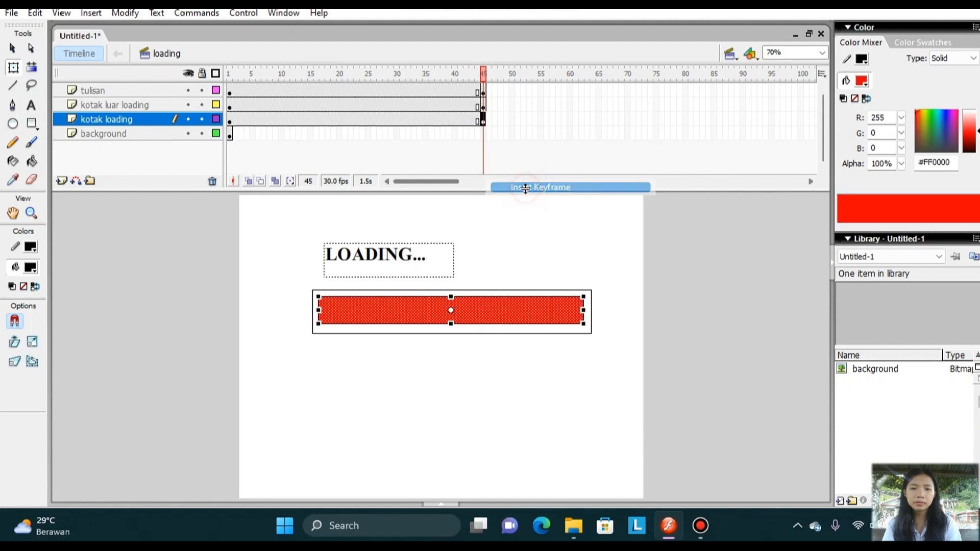
left_click(484, 133)
right_click(484, 133)
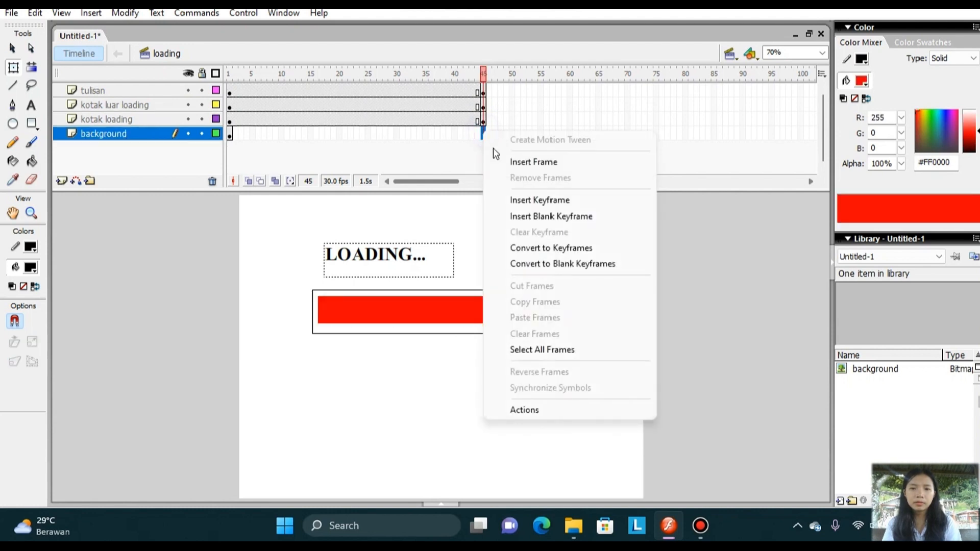
left_click(513, 200)
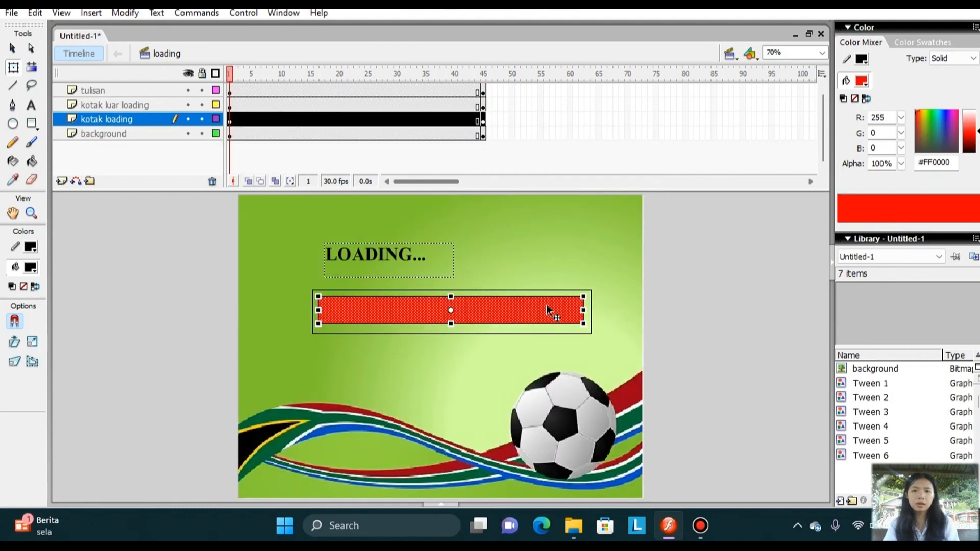
Motion-tween the red bar on the "kotak loading" layer from a narrow block at frame 1 to full width at frame 45, anchored at its left edge.
right_click(229, 122)
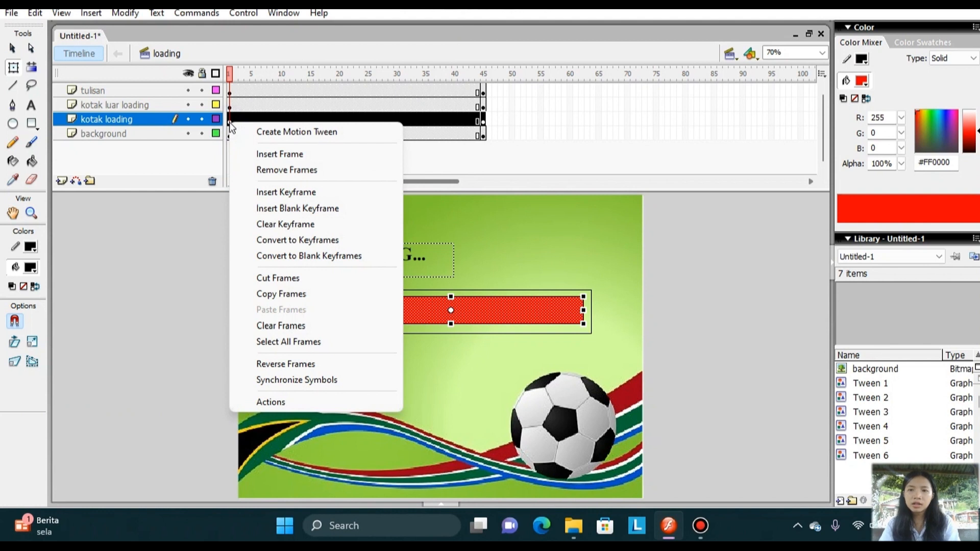
left_click(262, 133)
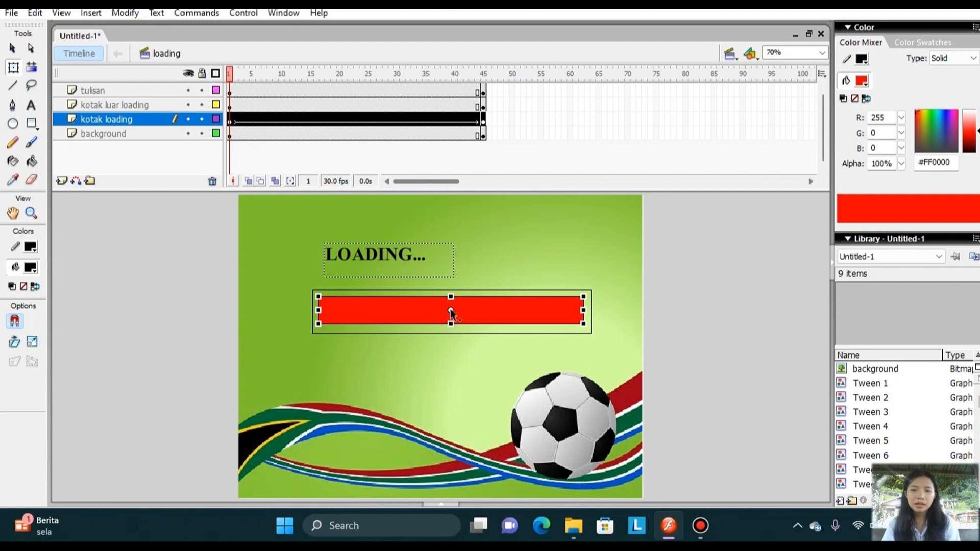
left_click_drag(451, 308, 318, 309)
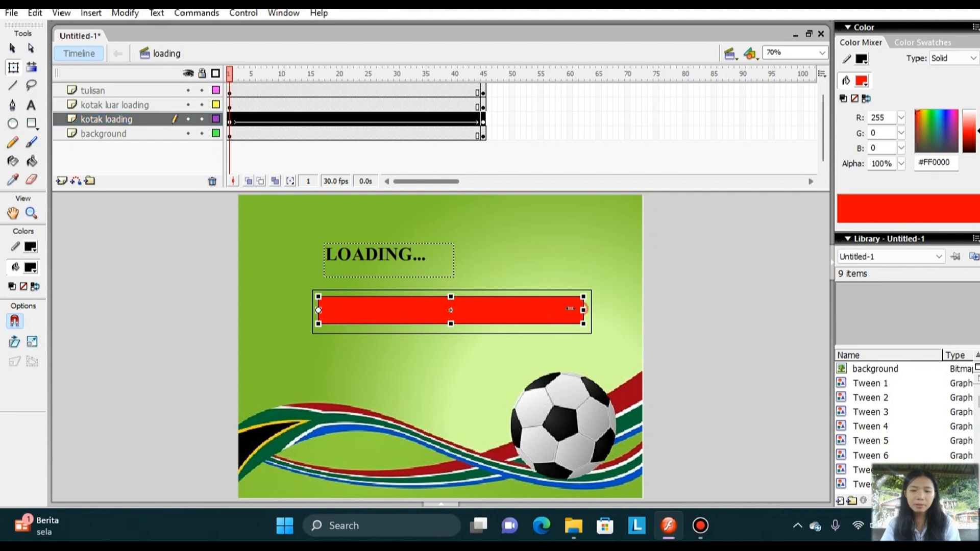
left_click_drag(570, 309, 350, 309)
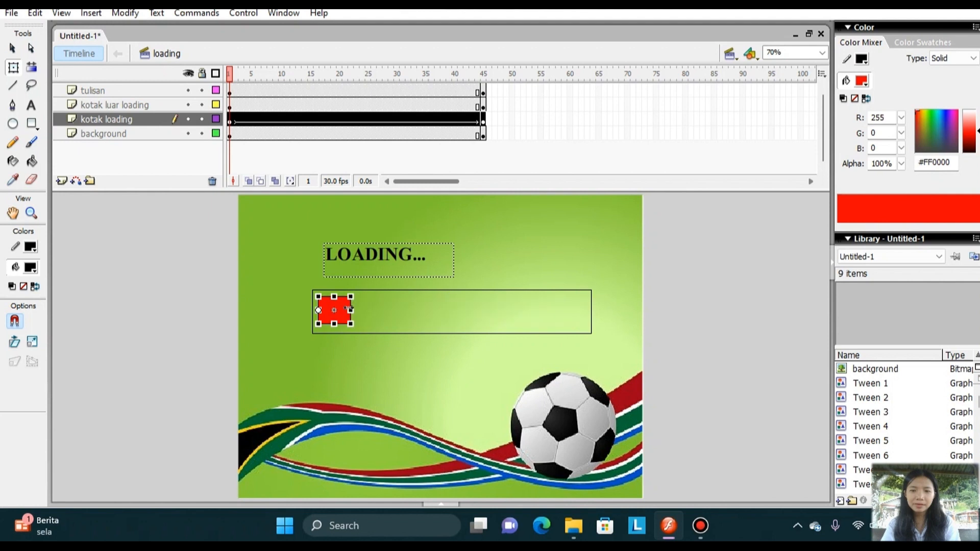
left_click(483, 121)
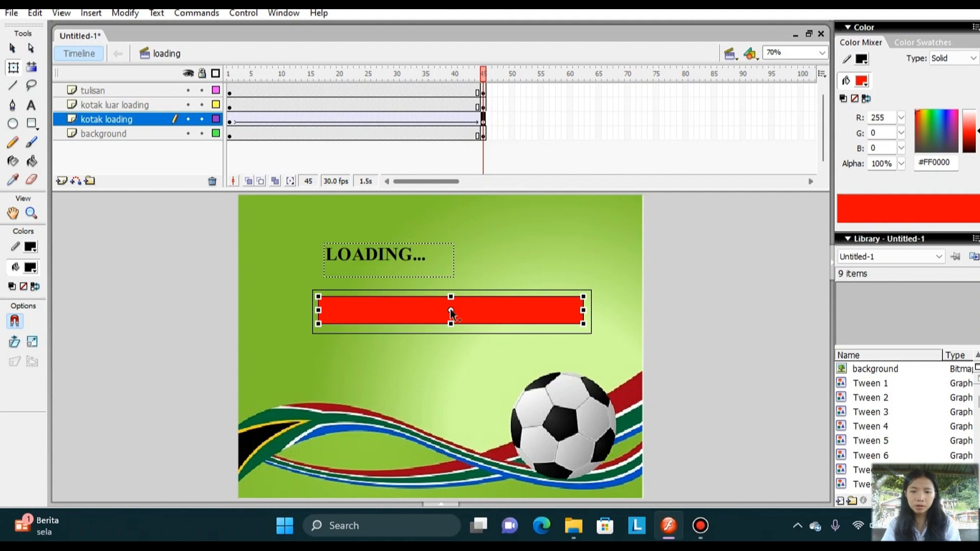
left_click_drag(452, 309, 318, 317)
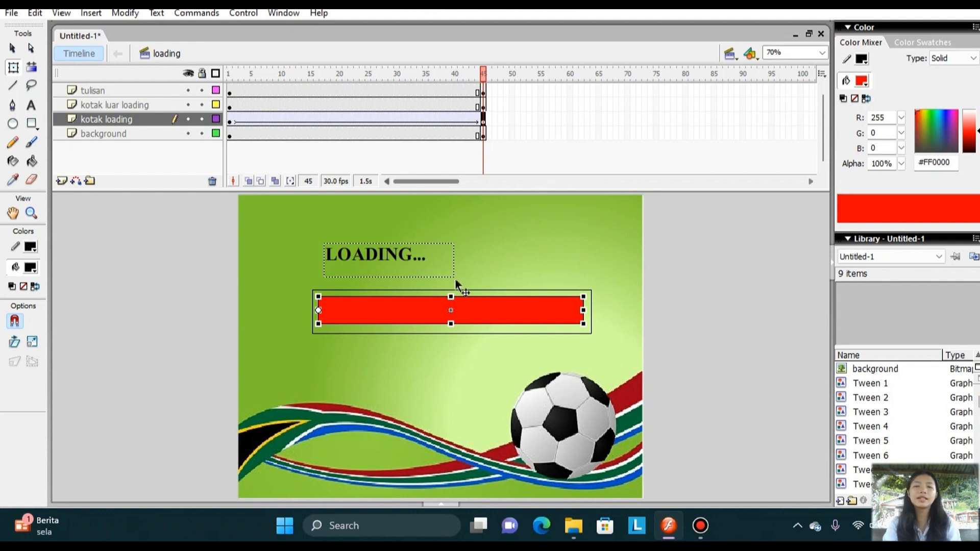
Test the loading scene to watch the bar animation, and close the preview.
left_click(247, 13)
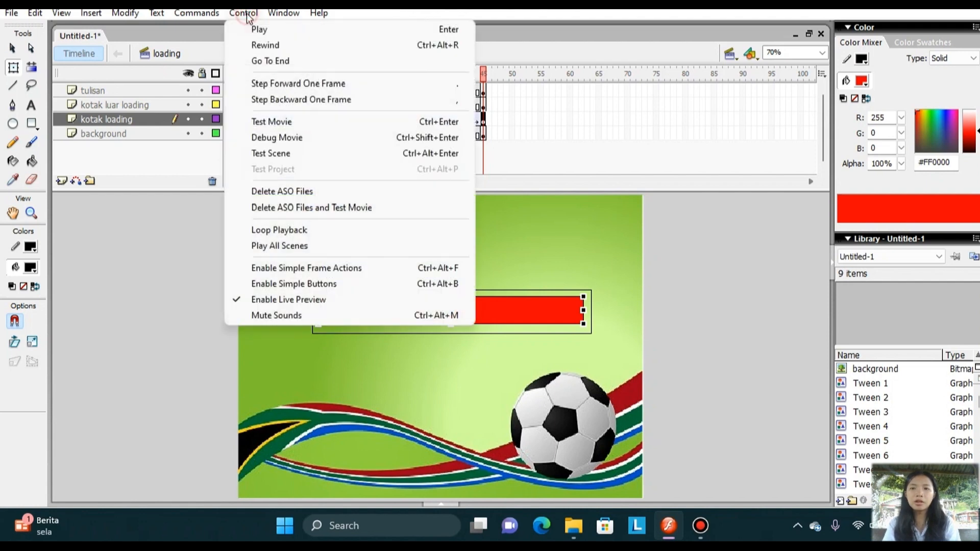
left_click(304, 149)
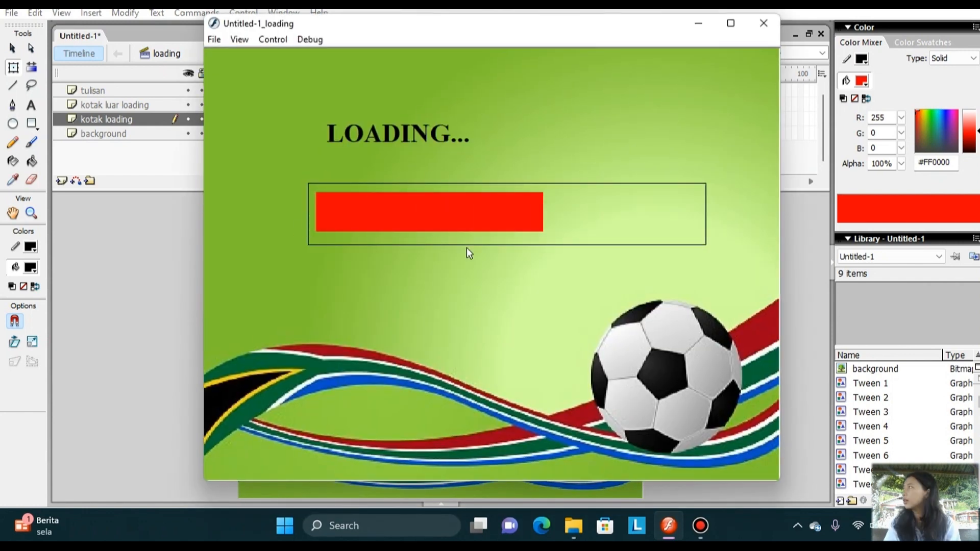
left_click(764, 23)
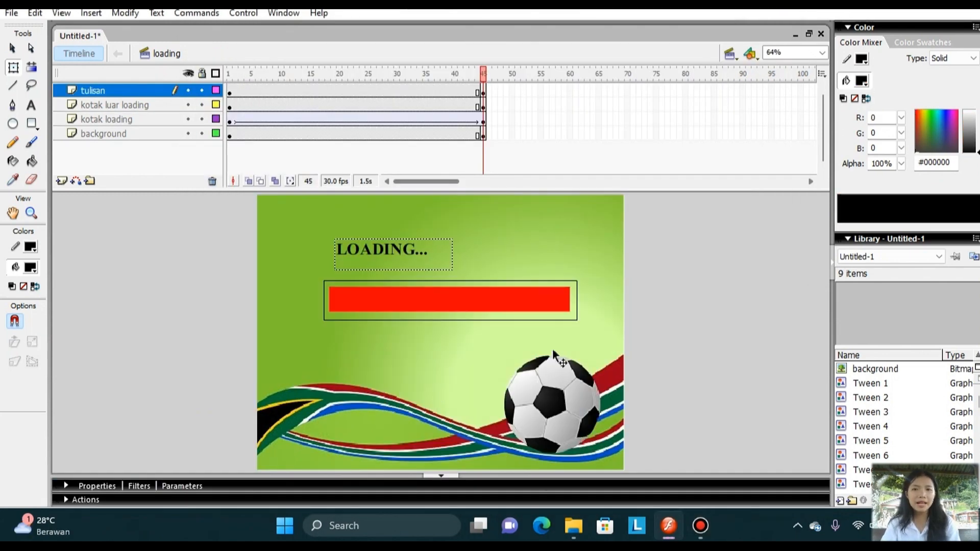
Start a gotoAndStop action with an opening quotation mark on frame 45 of the "kotak loading" layer, with Script Assist turned off.
left_click(483, 121)
right_click(483, 121)
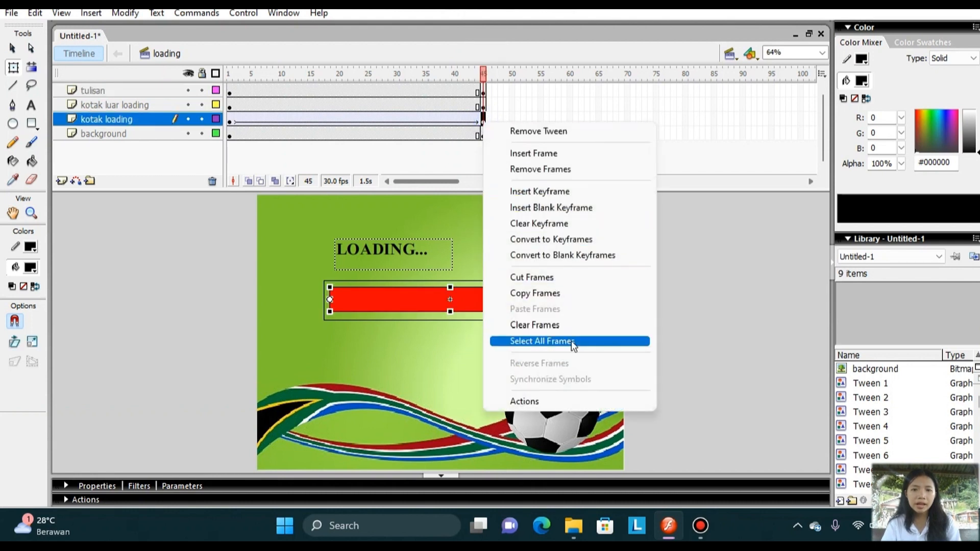
left_click(555, 397)
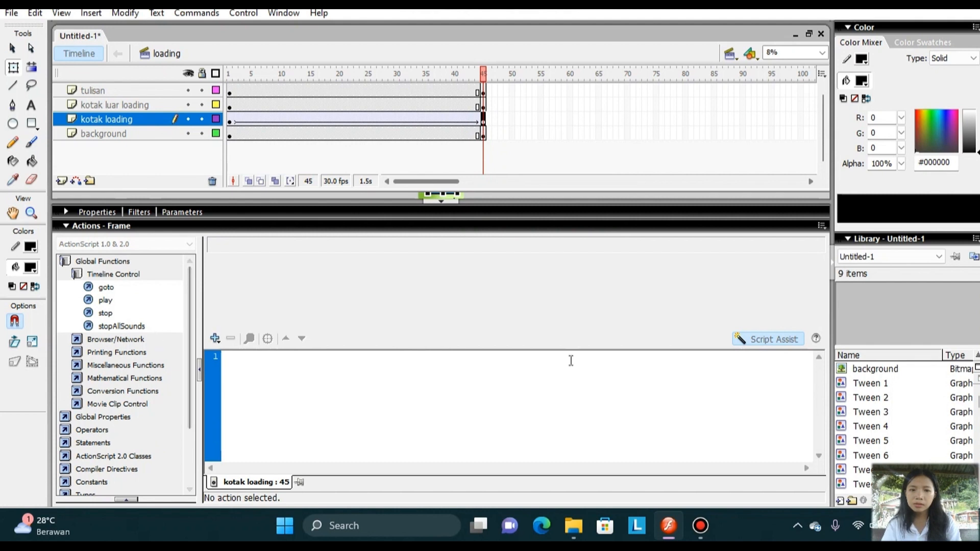
left_click(777, 339)
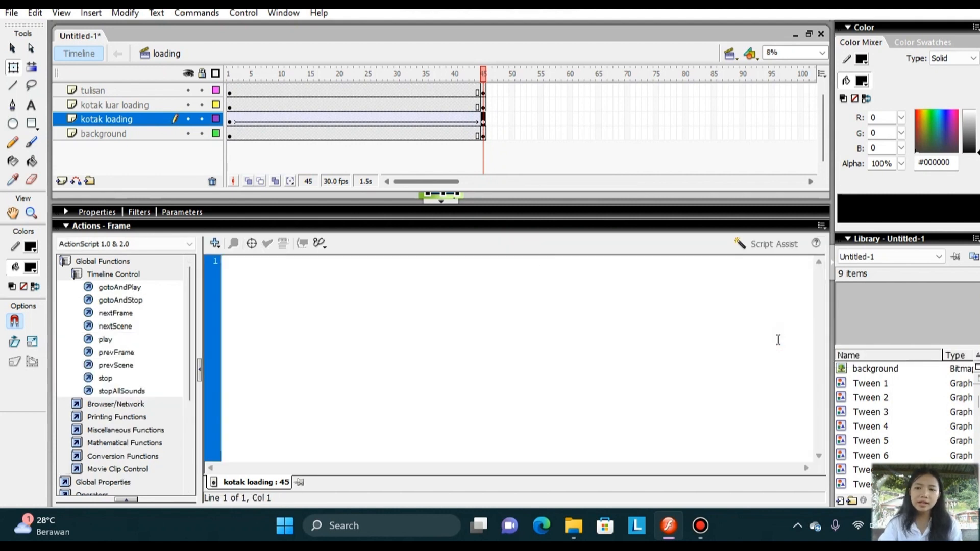
double_click(155, 301)
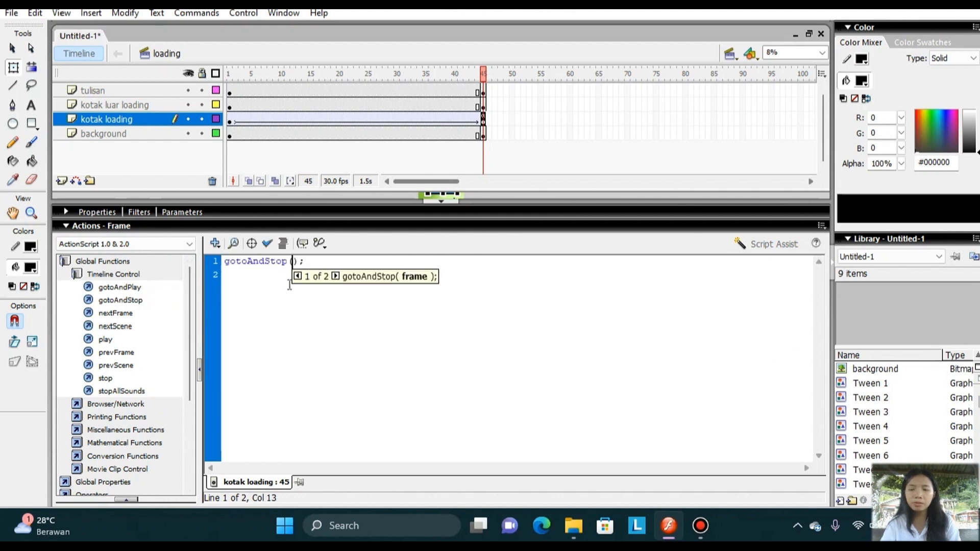
type("\"")
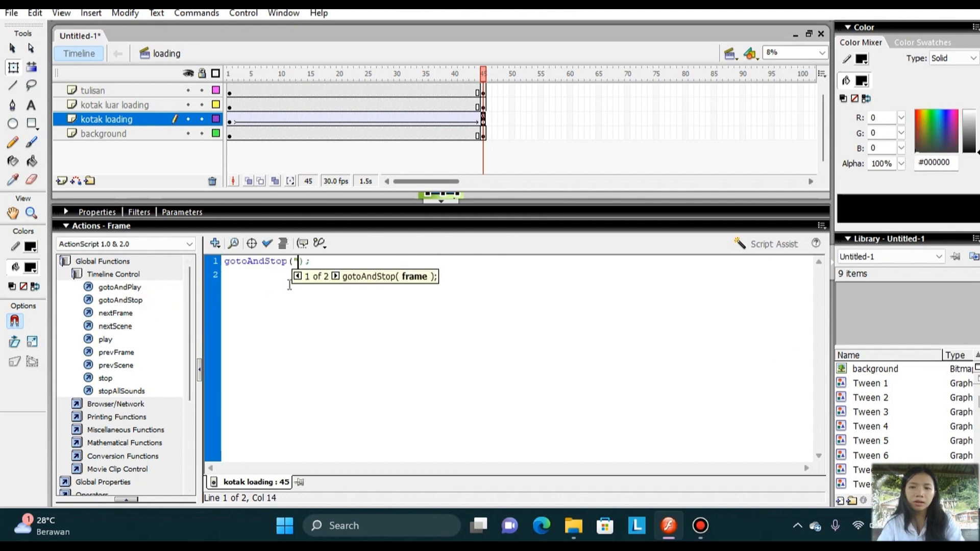
type("MENU")
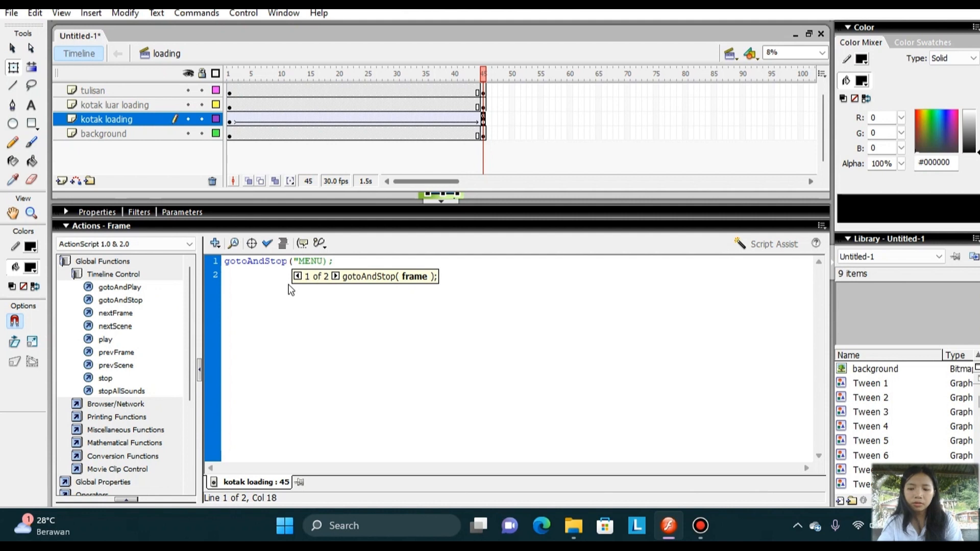
key("BackSpace")
key("BackSpace")
key("BackSpace")
key("BackSpace")
Complete the frame script as gotoAndStop("menu", 1); and collapse the script editor to bring back the stage.
key("Caps_Lock")
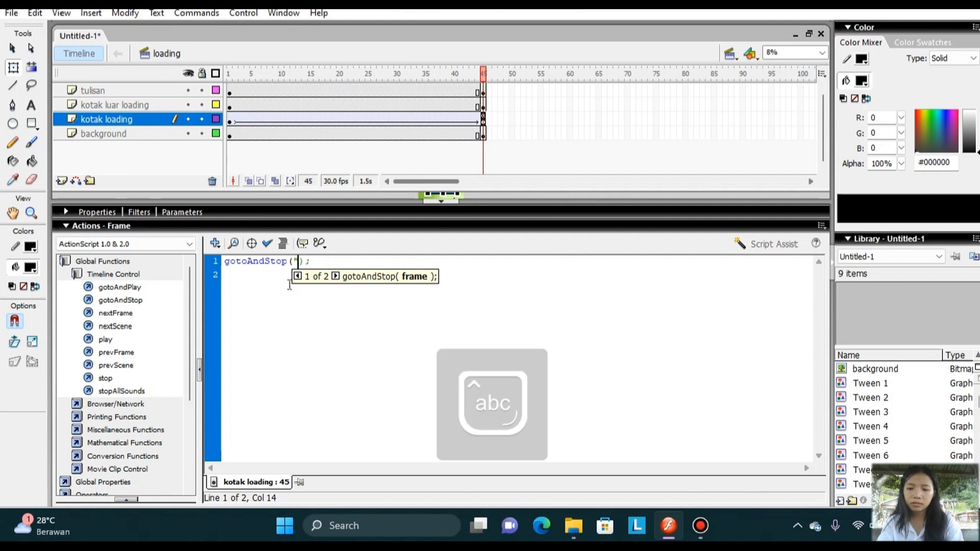
type("menu\"")
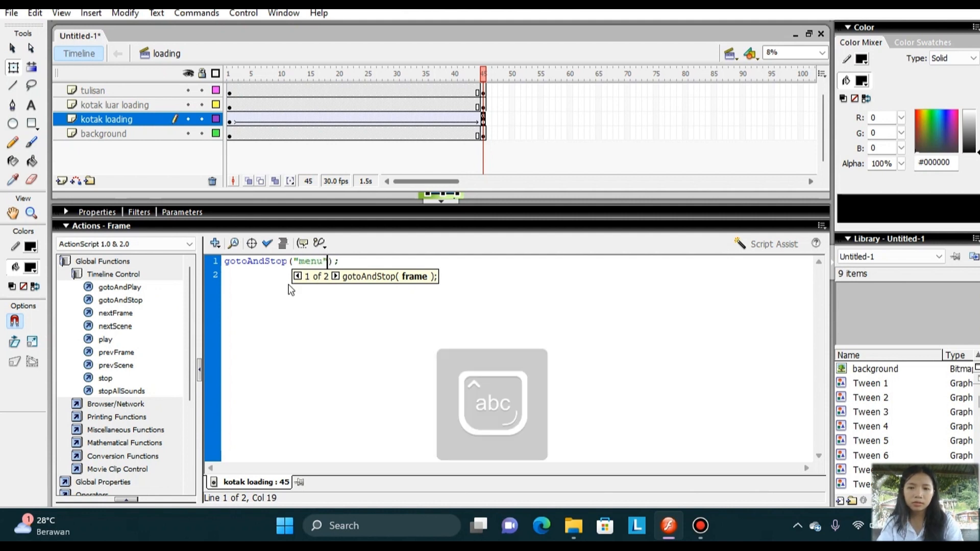
type(", 1")
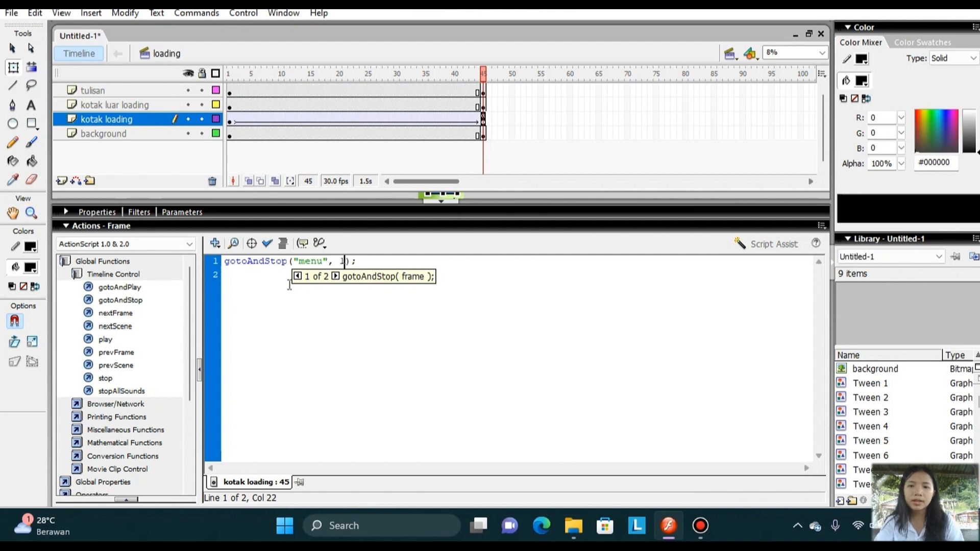
left_click(444, 205)
left_click(445, 122)
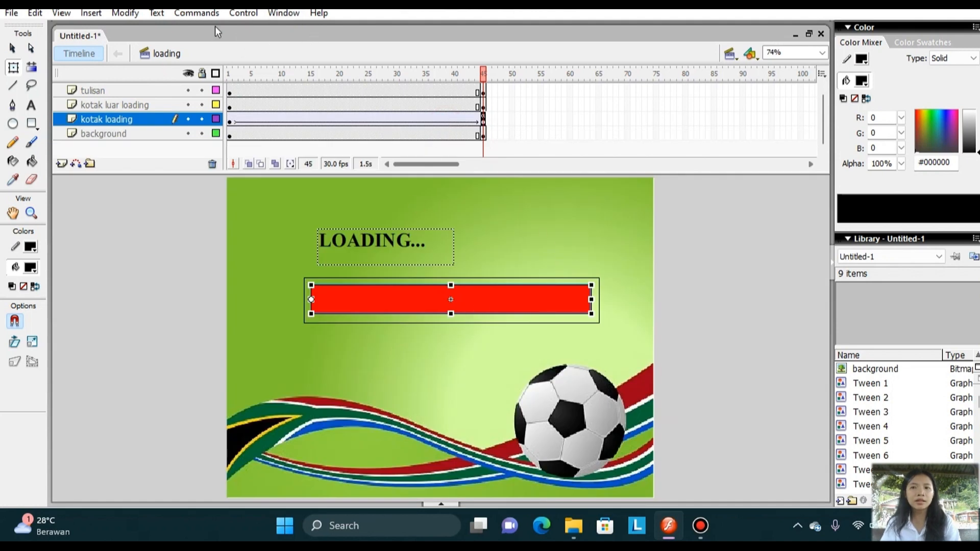
Test the whole movie to check the jump from the loading scene to the menu scene, and close the preview.
left_click(243, 13)
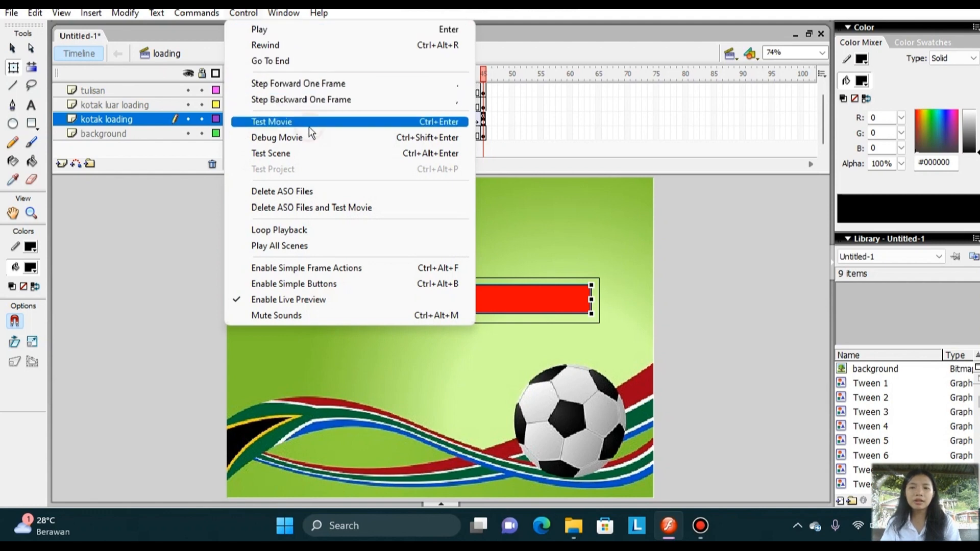
left_click(308, 125)
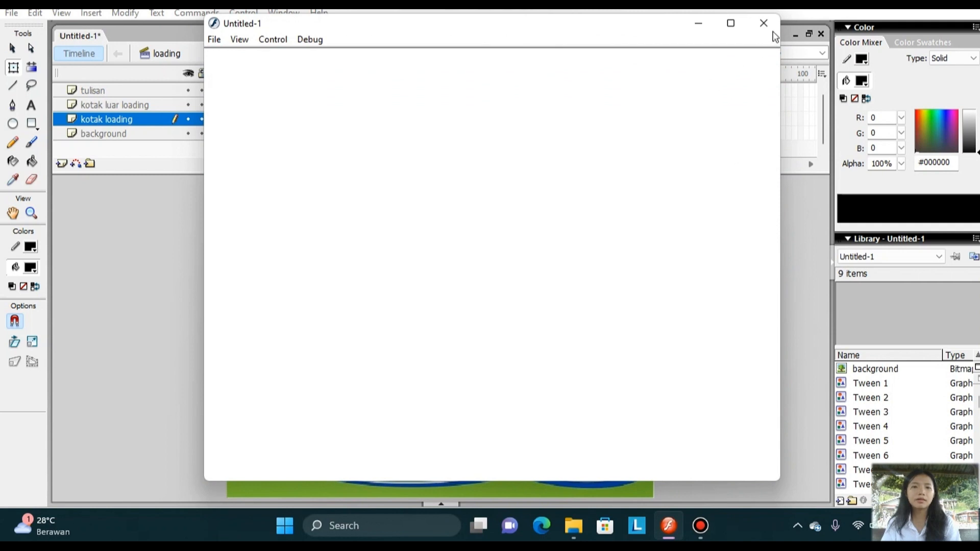
left_click(764, 29)
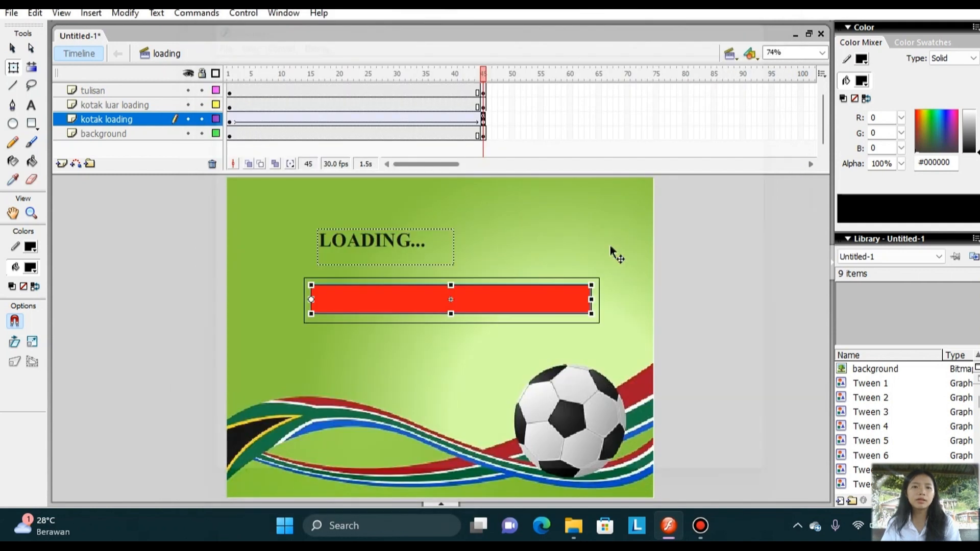
Switch to the menu scene and import the "background" image onto the stage without replacing the existing library items.
left_click(731, 51)
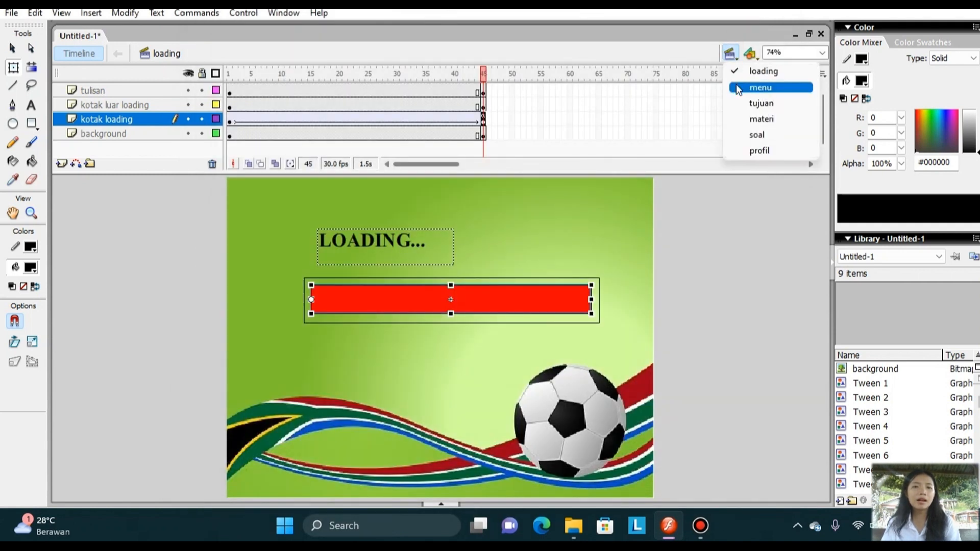
left_click(737, 89)
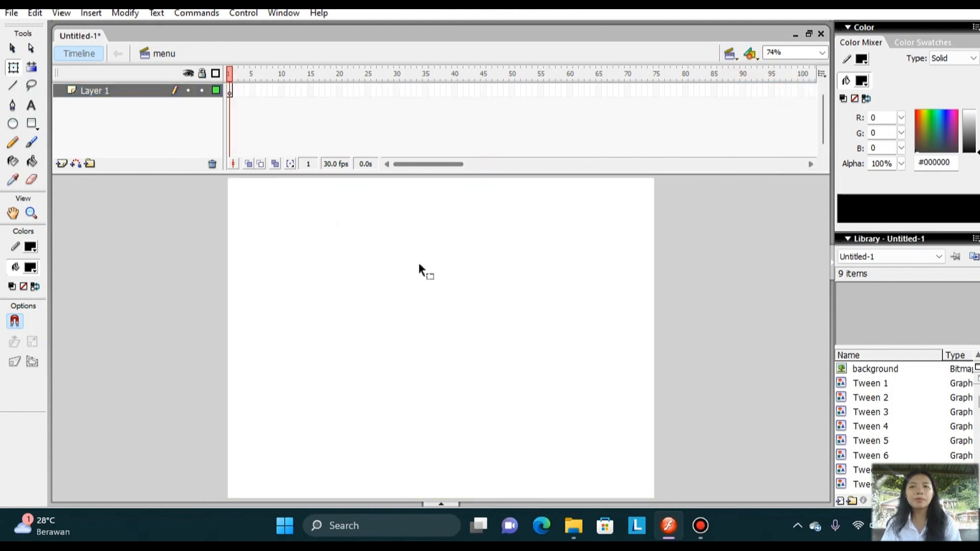
left_click(11, 12)
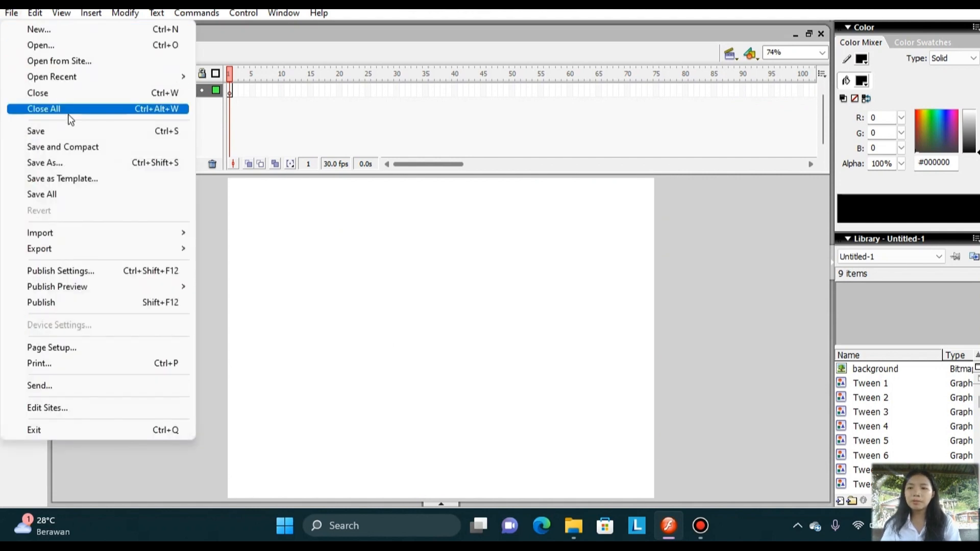
mouse_move(156, 231)
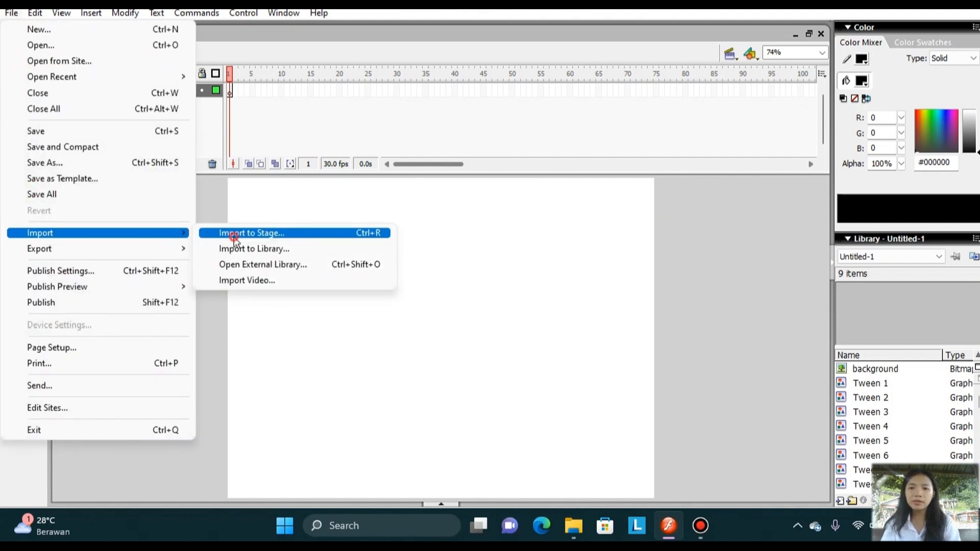
left_click(234, 236)
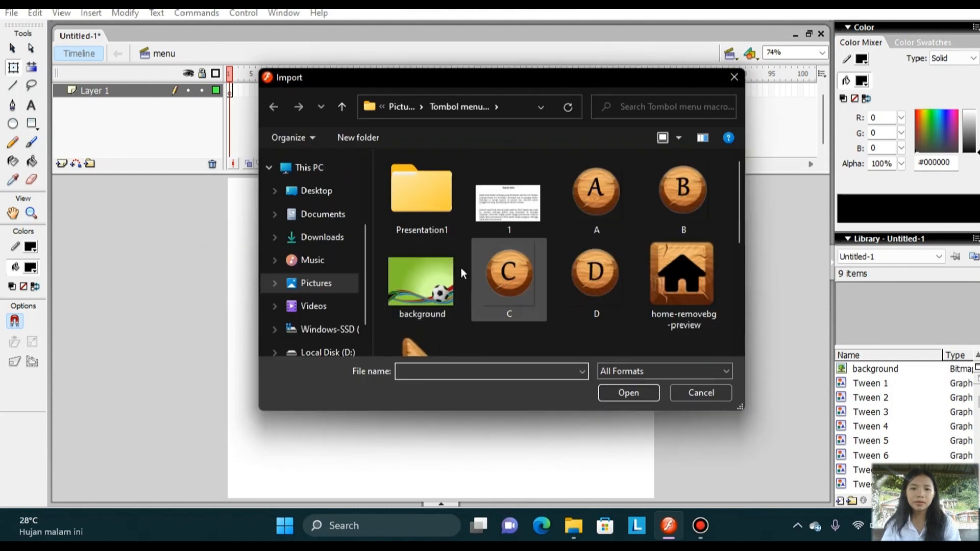
left_click(423, 276)
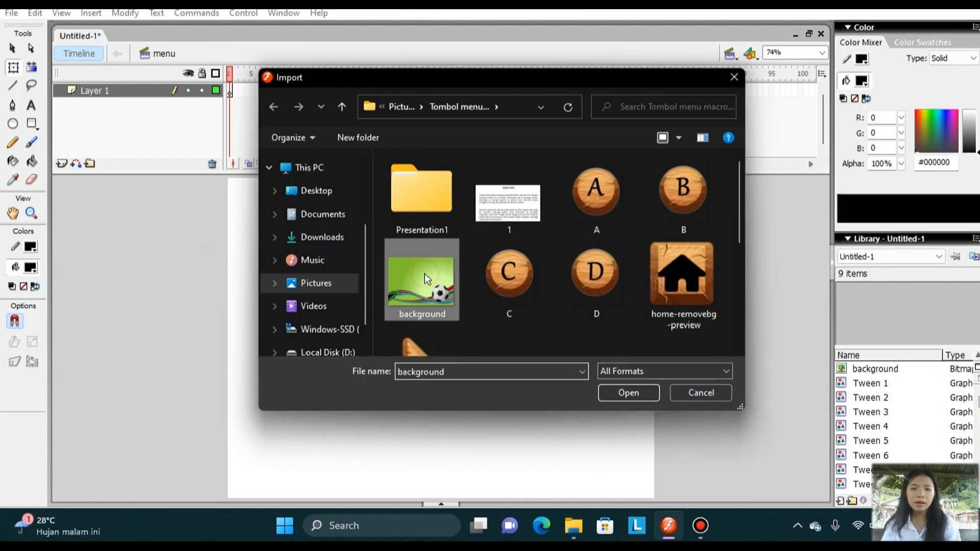
left_click(644, 391)
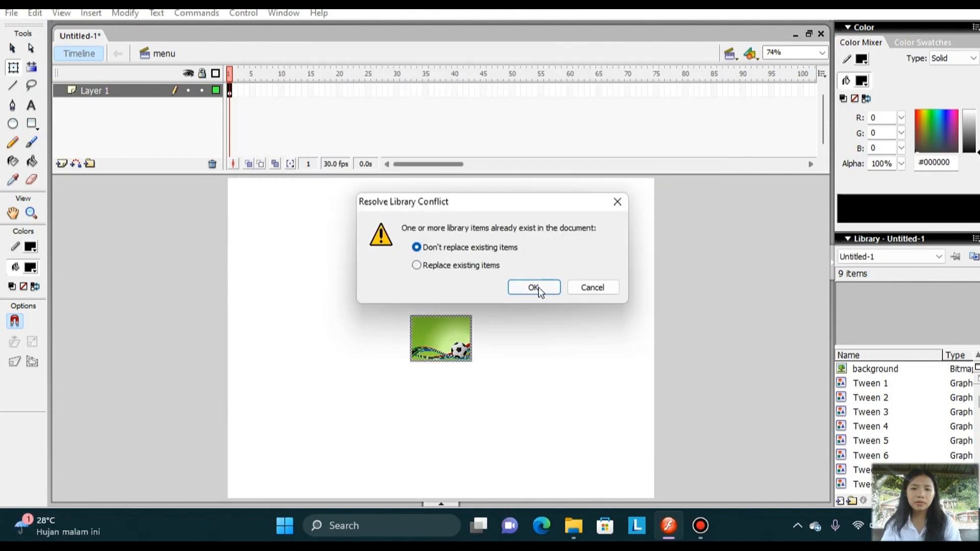
left_click(531, 286)
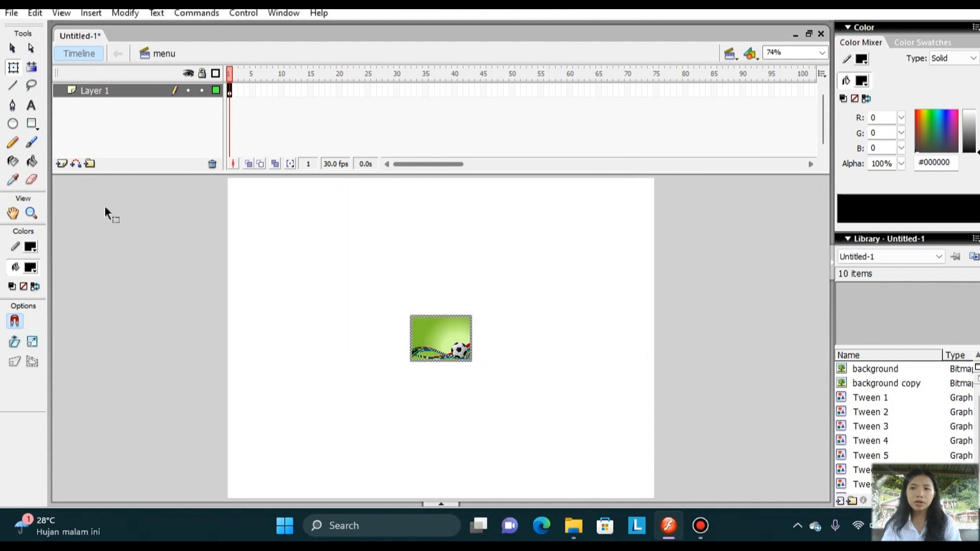
Resize the imported background image to the 800 x 600 px stage size and move it to cover the stage exactly.
left_click(13, 67)
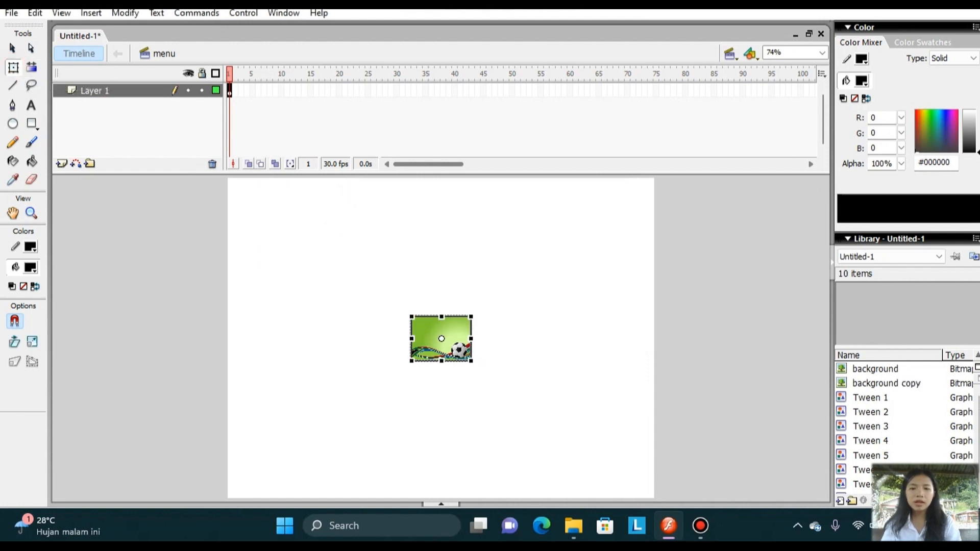
left_click(451, 503)
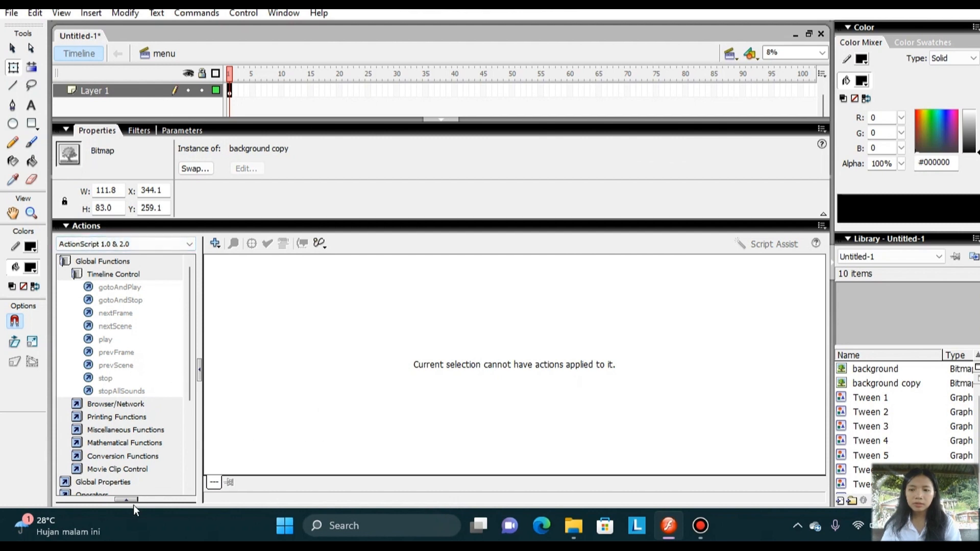
left_click(115, 190)
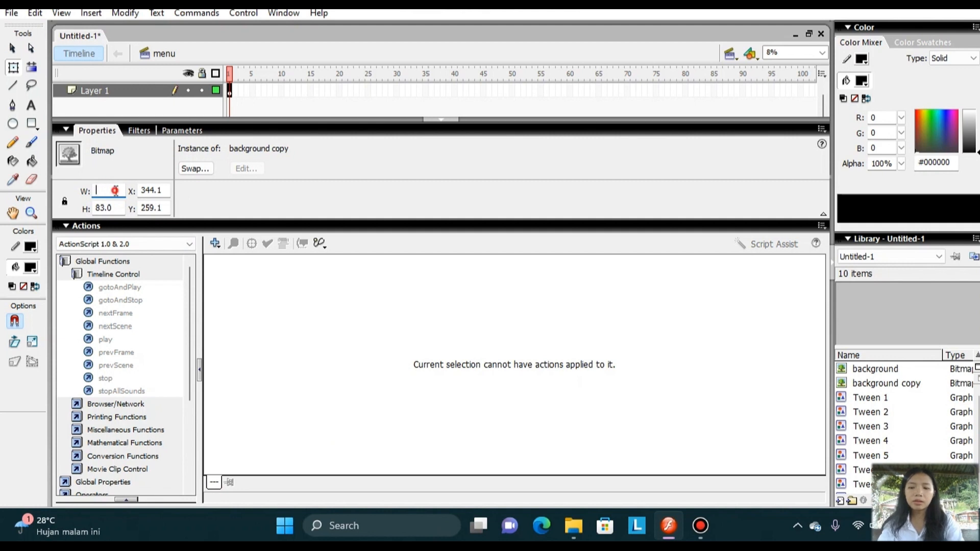
type("8000")
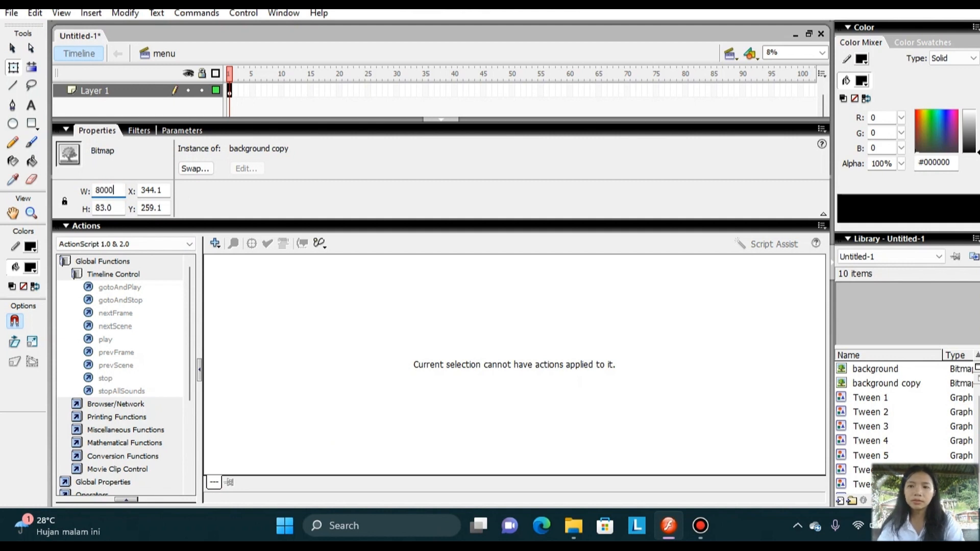
left_click(114, 210)
key("BackSpace")
key("BackSpace")
key("BackSpace")
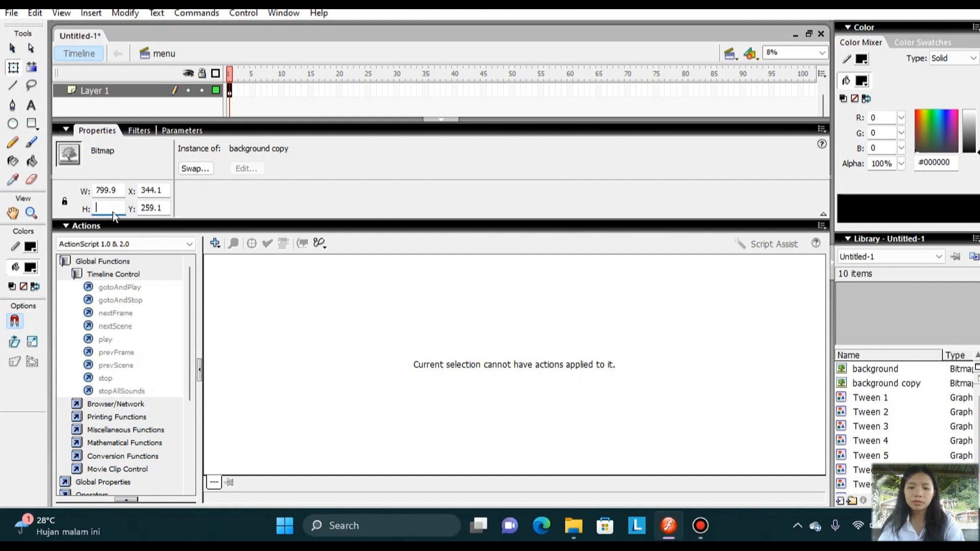
left_click(442, 120)
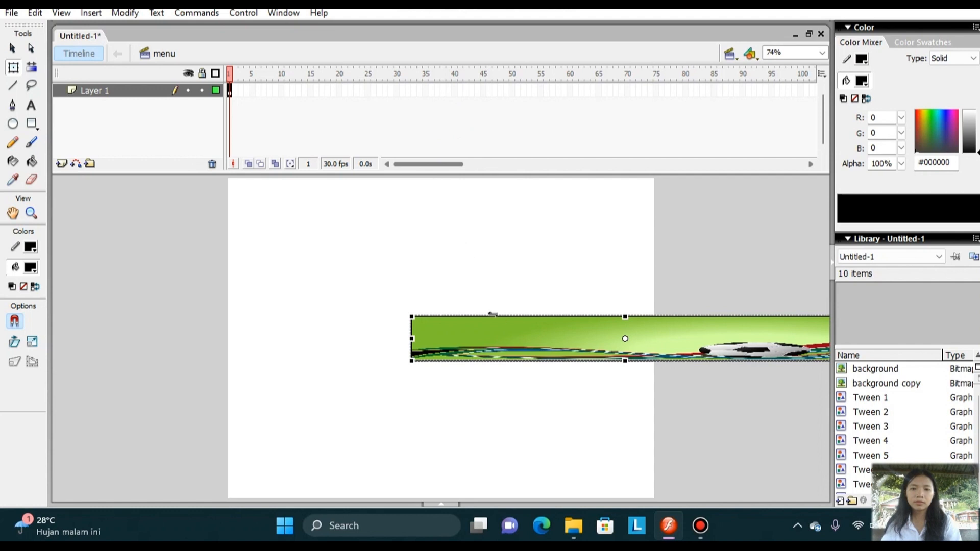
left_click(501, 339)
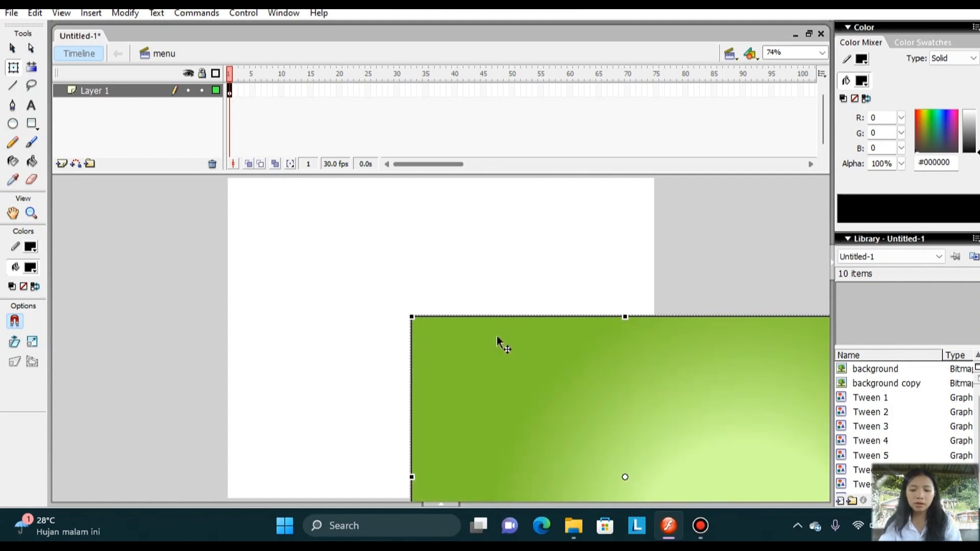
left_click_drag(498, 337, 313, 199)
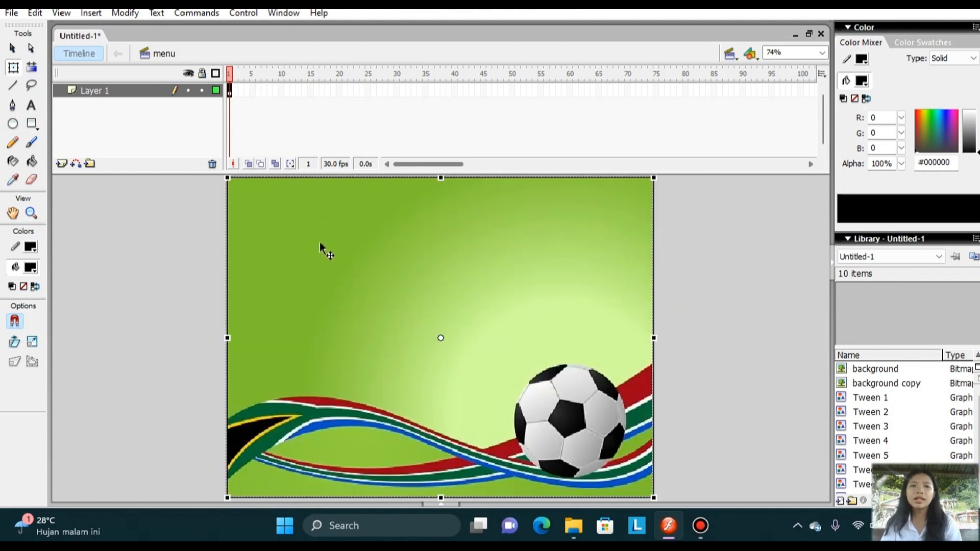
Rename the layer holding the imported image as "background".
double_click(125, 90)
type("bac")
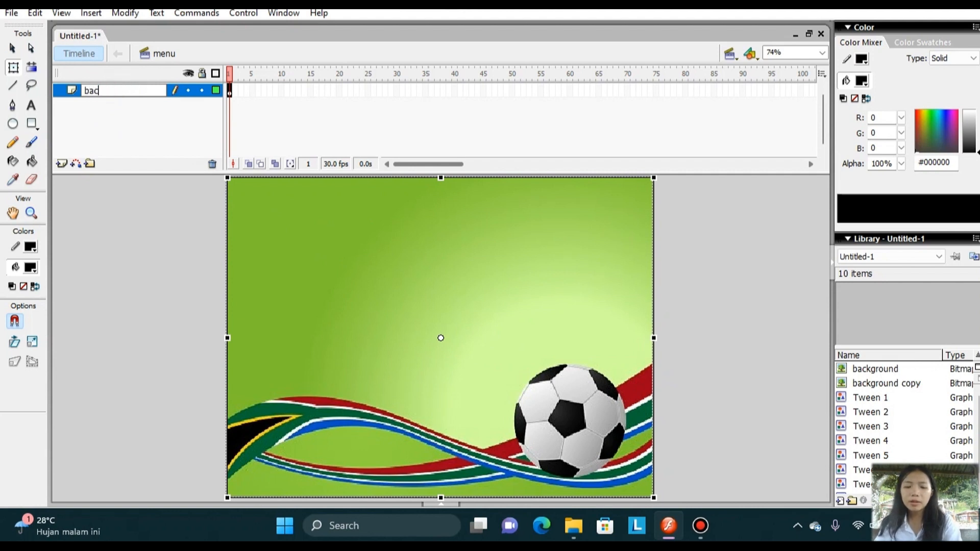
type("kground")
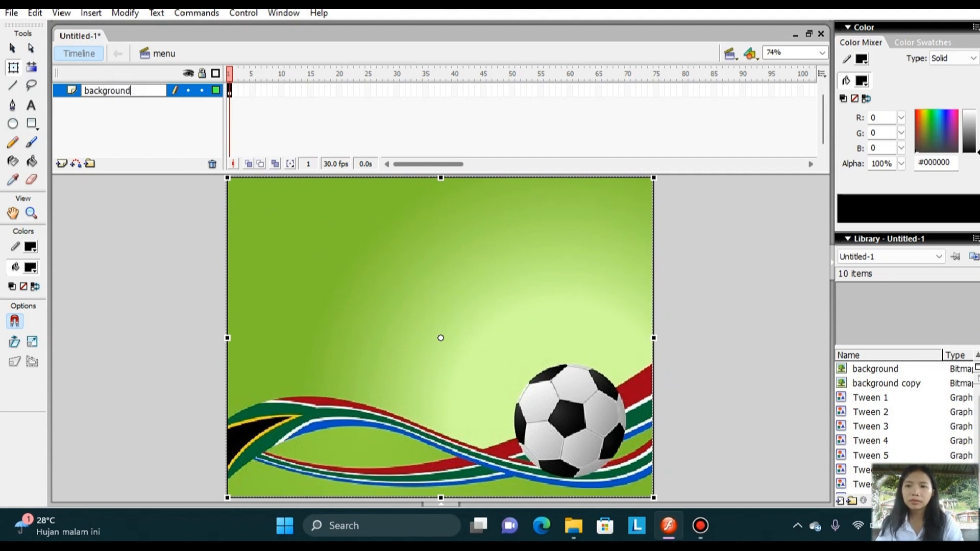
Add a layer above the background layer and name it "tujuan pembelajaran".
left_click(67, 164)
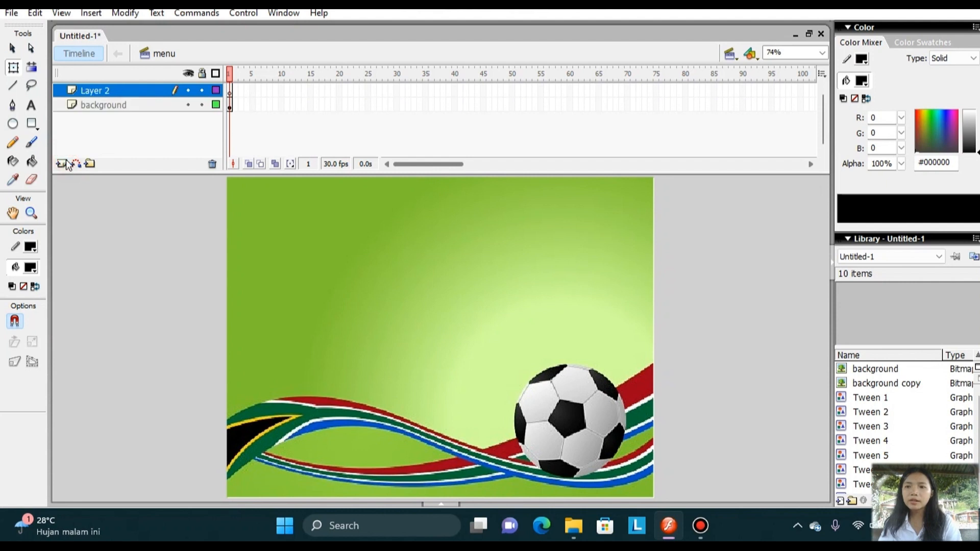
left_click(127, 91)
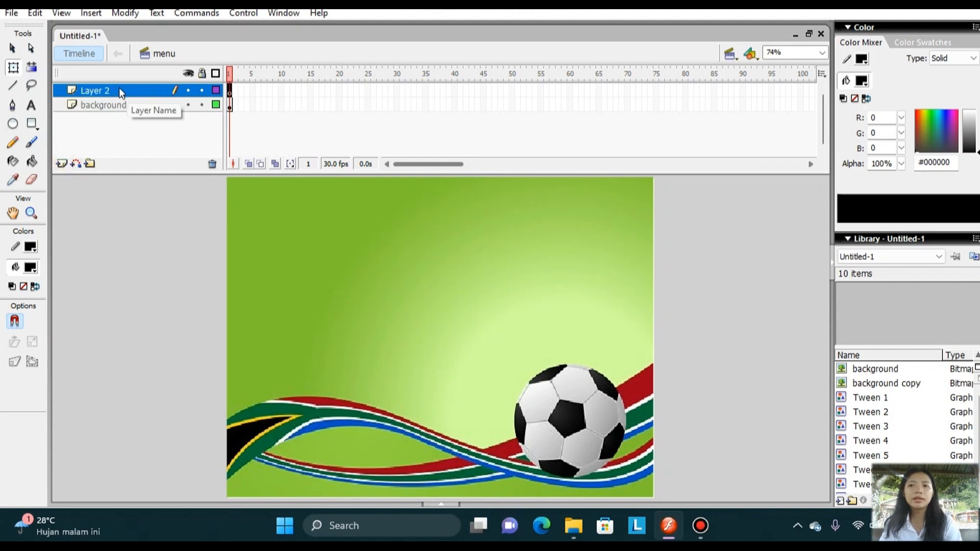
left_click(120, 89)
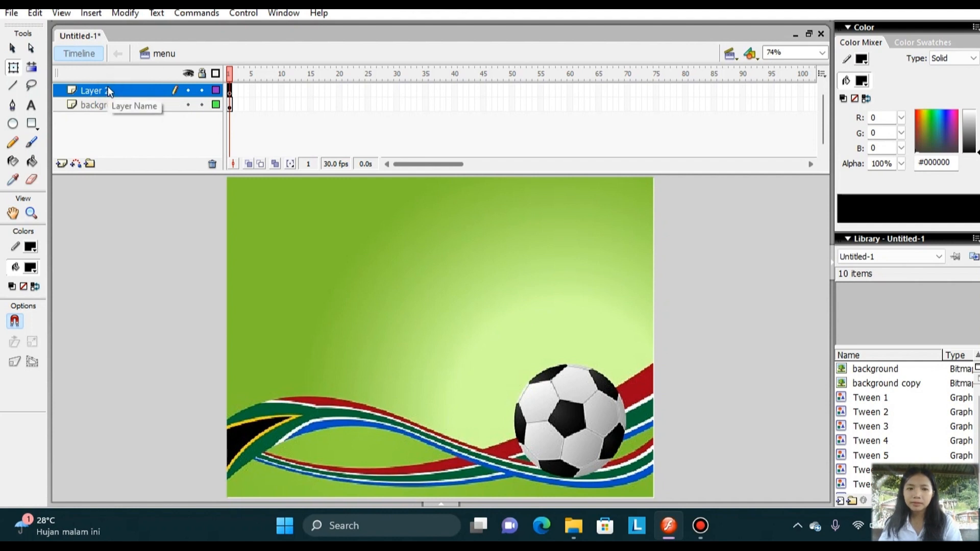
double_click(121, 91)
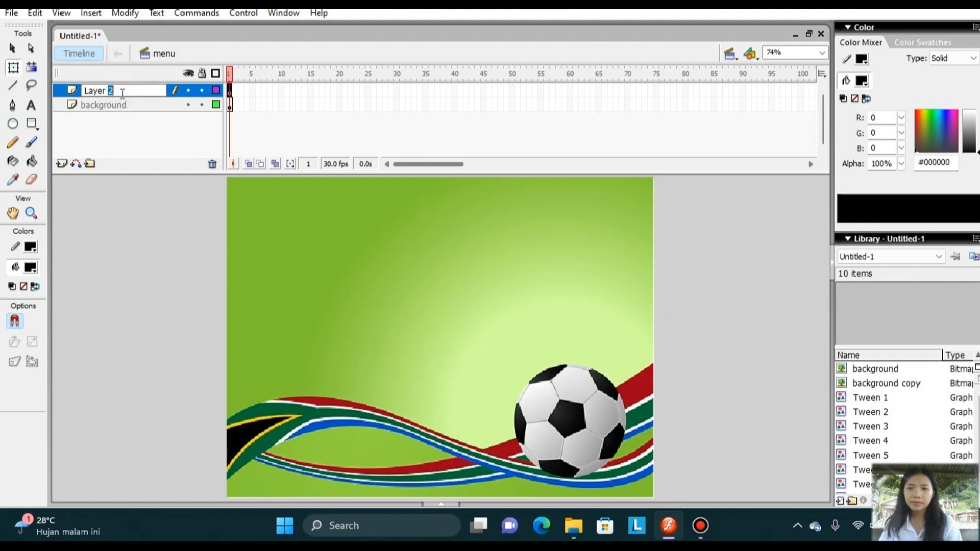
key("BackSpace")
key("BackSpace")
key("BackSpace")
key("BackSpace")
key("BackSpace")
key("BackSpace")
key("BackSpace")
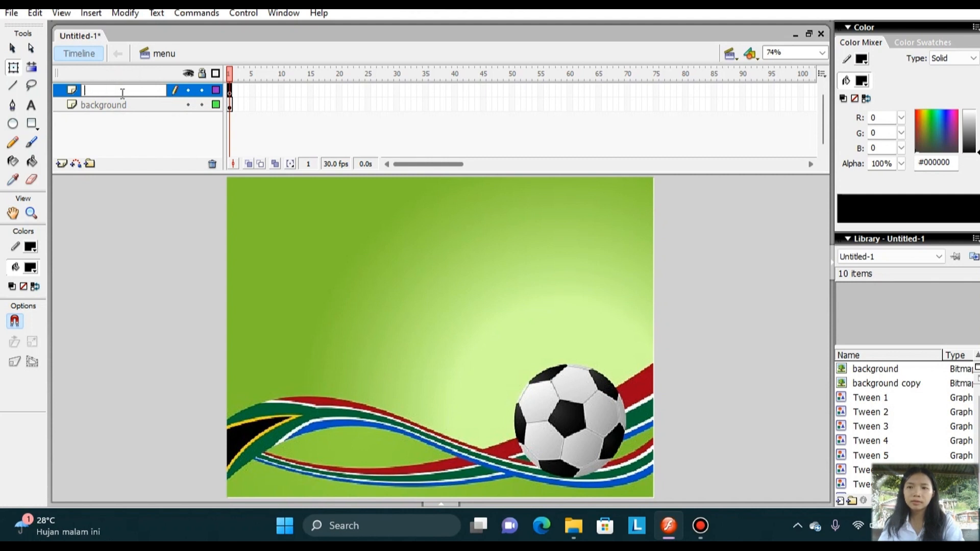
type("tujuan")
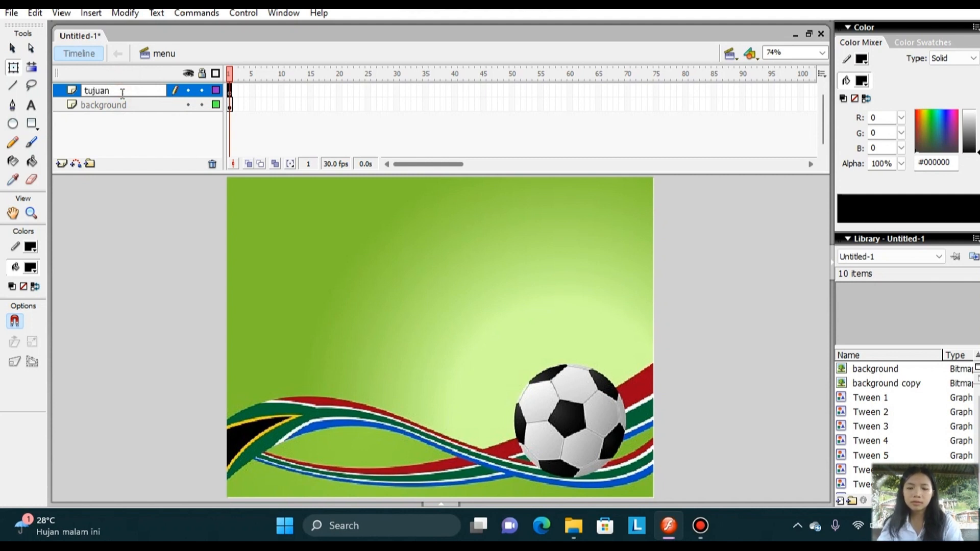
type(" pembel")
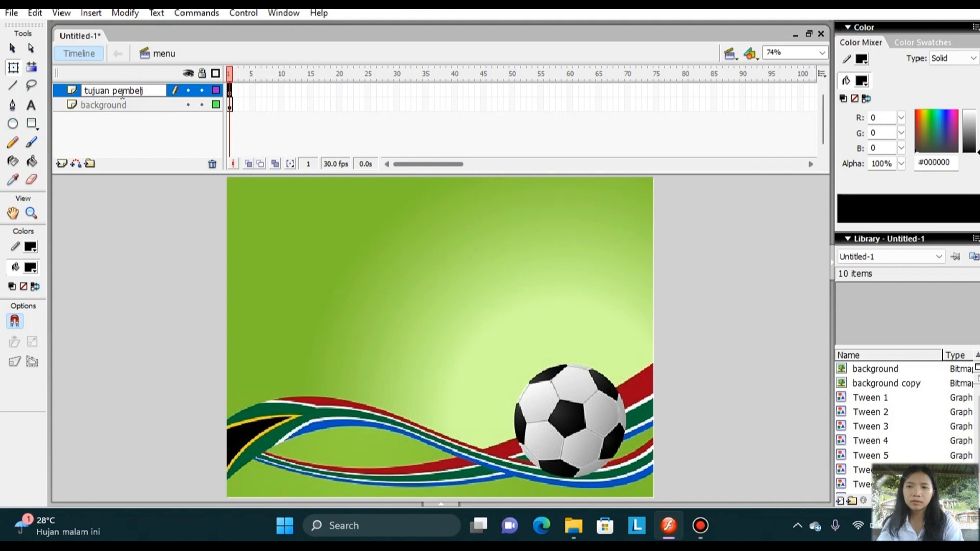
type("ajara")
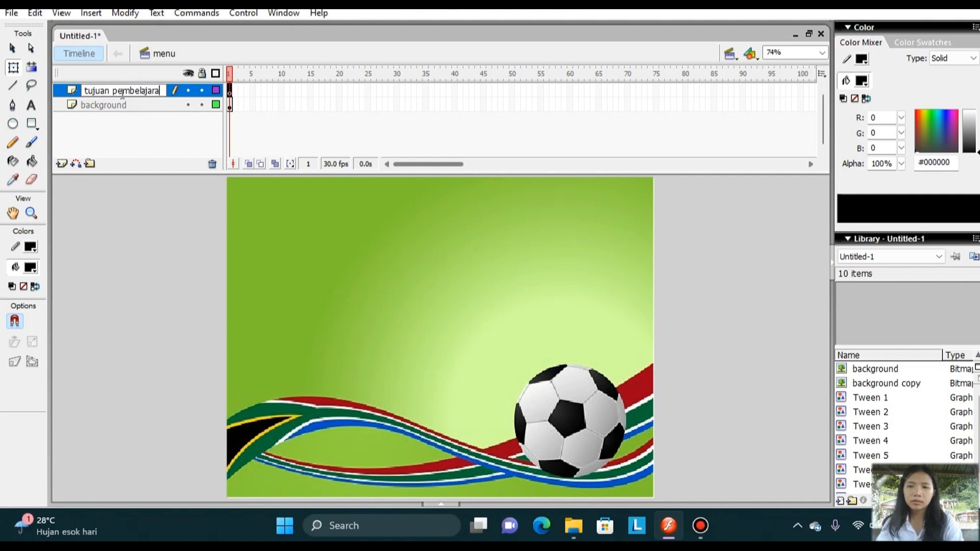
type("n")
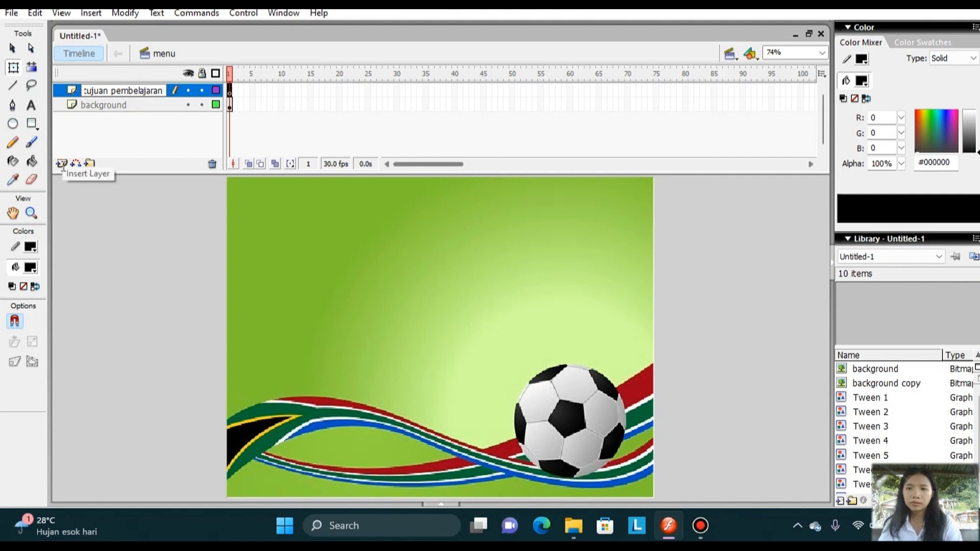
key("Return")
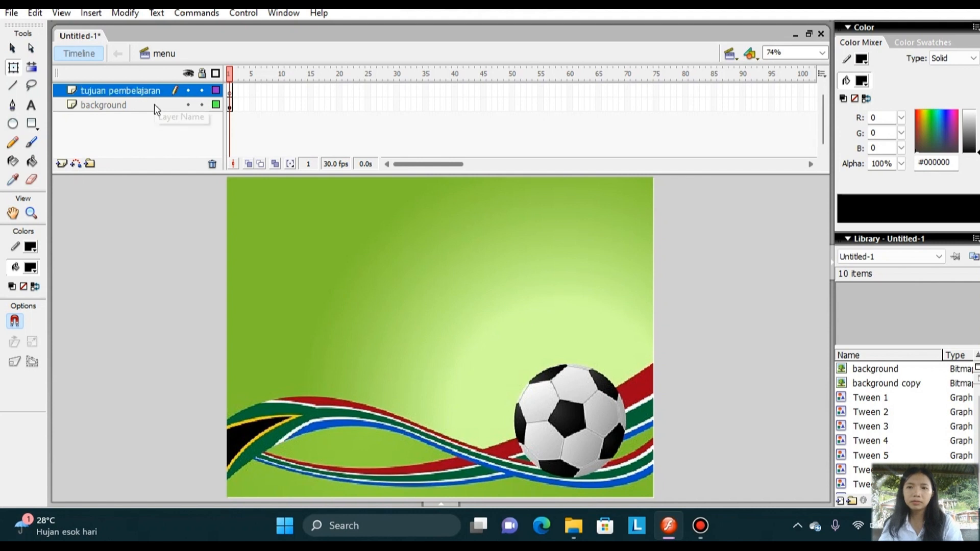
Add another layer above "tujuan pembelajaran" and name it "materi pembelajaran".
left_click(62, 164)
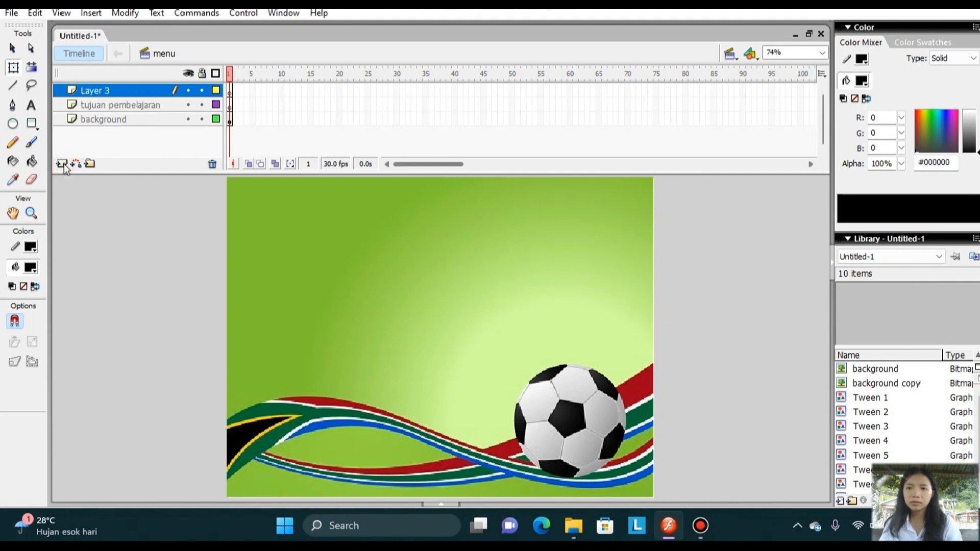
left_click(131, 92)
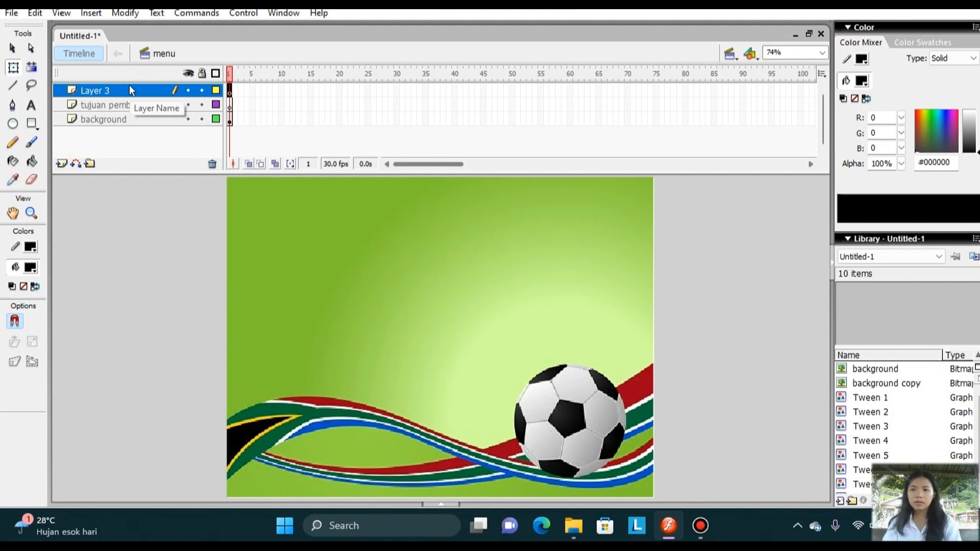
double_click(130, 89)
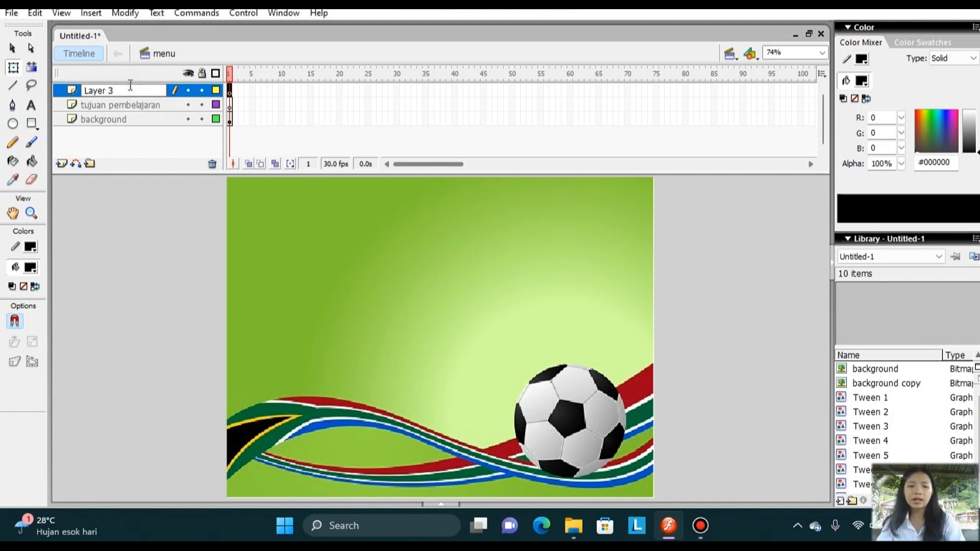
key("BackSpace")
key("BackSpace")
key("BackSpace")
key("BackSpace")
key("BackSpace")
key("BackSpace")
type("mate")
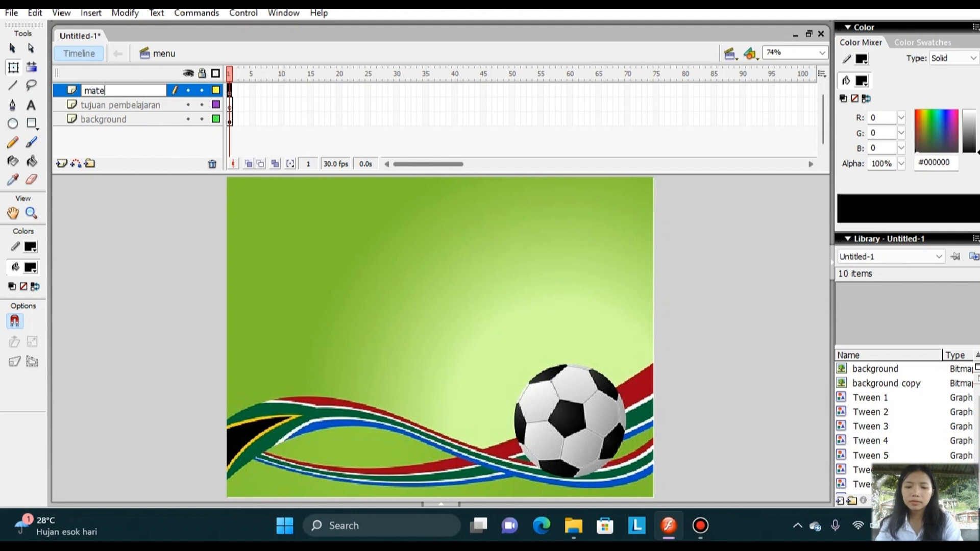
type("ri pembel")
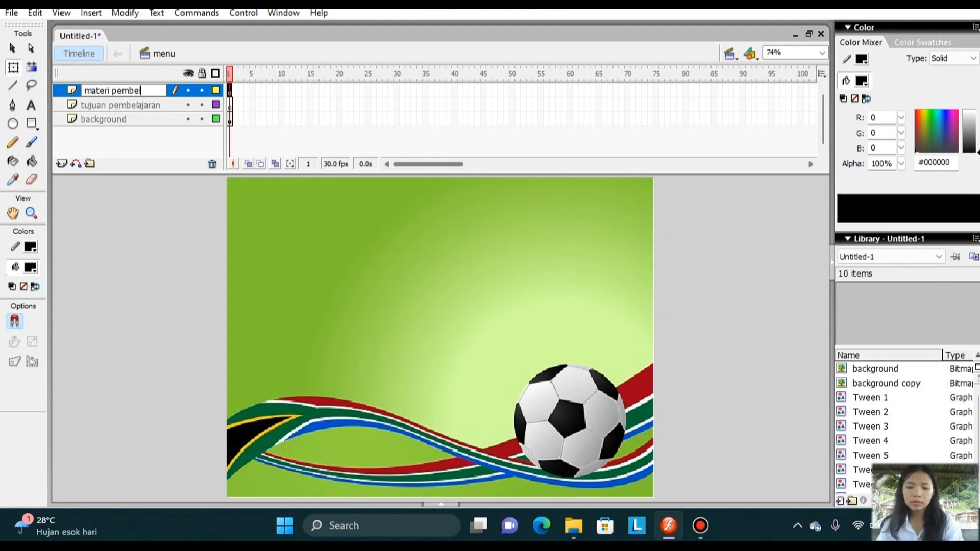
type("ahajaran")
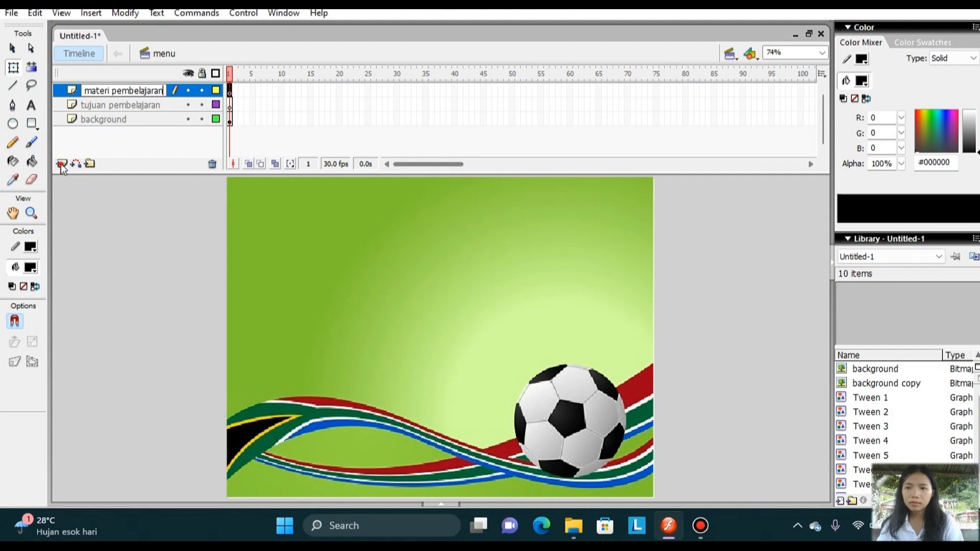
Add a layer above "materi pembelajaran" and name it "soal".
left_click(61, 164)
left_click(61, 165)
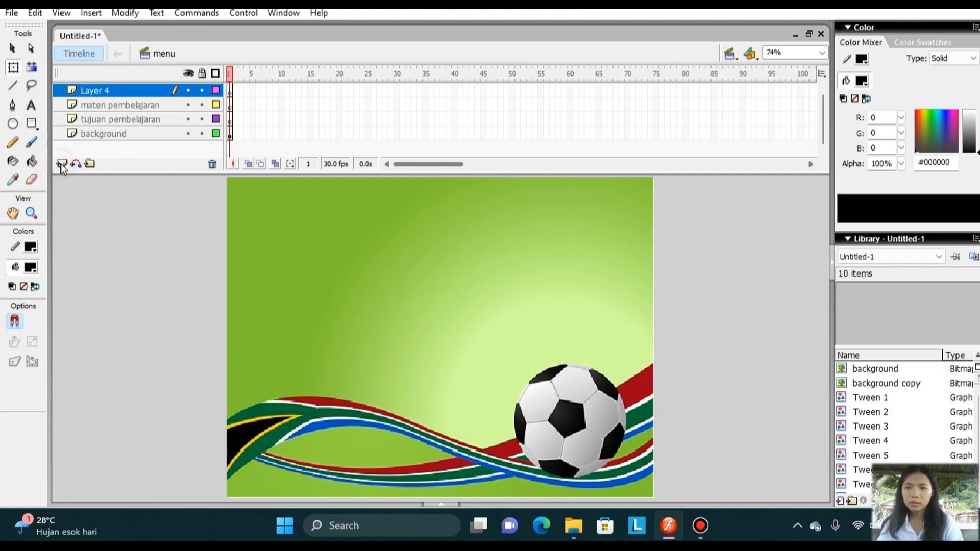
double_click(127, 90)
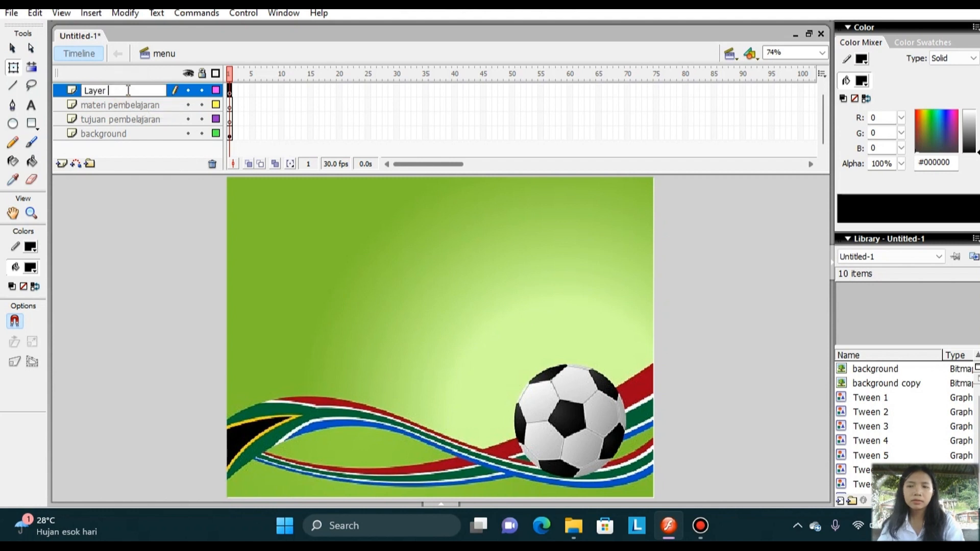
key("BackSpace")
key("BackSpace")
key("BackSpace")
key("BackSpace")
key("BackSpace")
key("BackSpace")
type("soal")
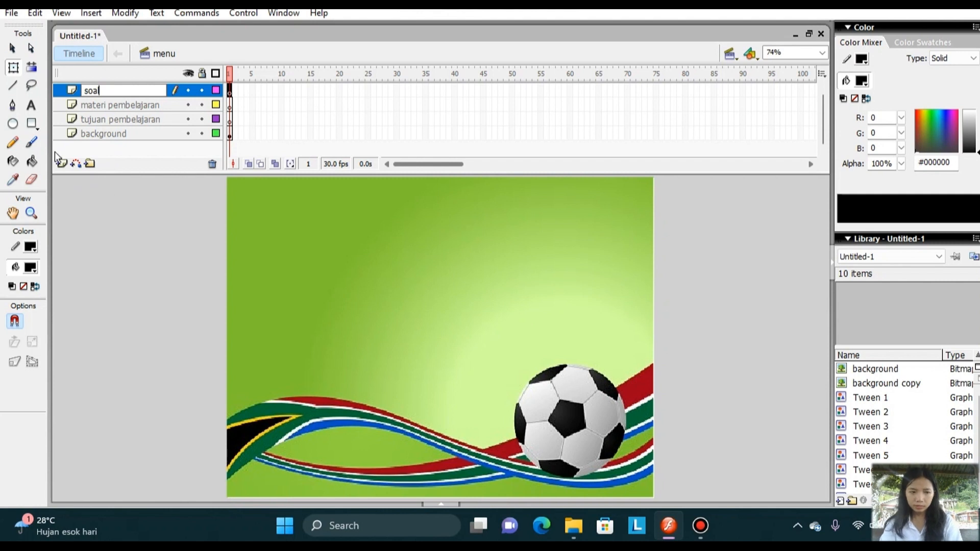
Add a layer above "soal" and name it "profil".
left_click(62, 164)
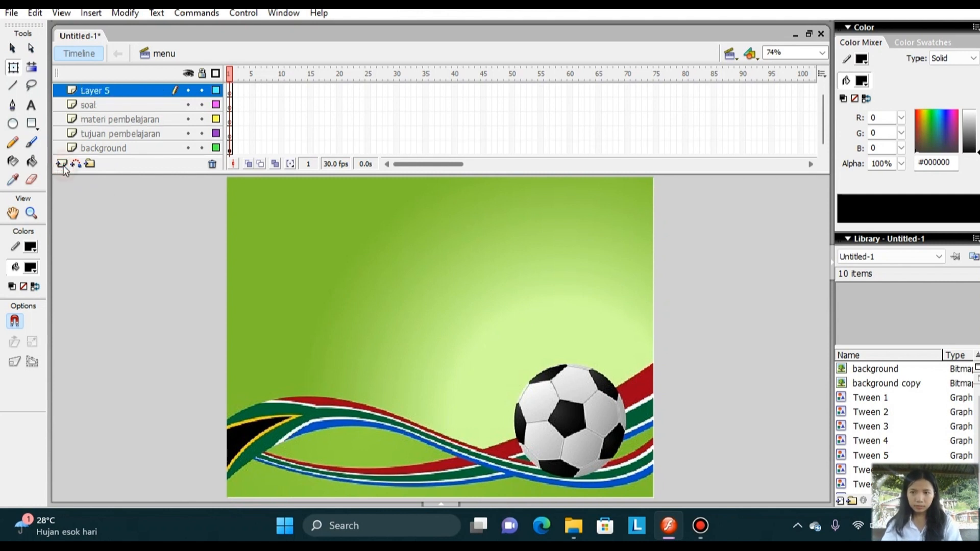
double_click(124, 91)
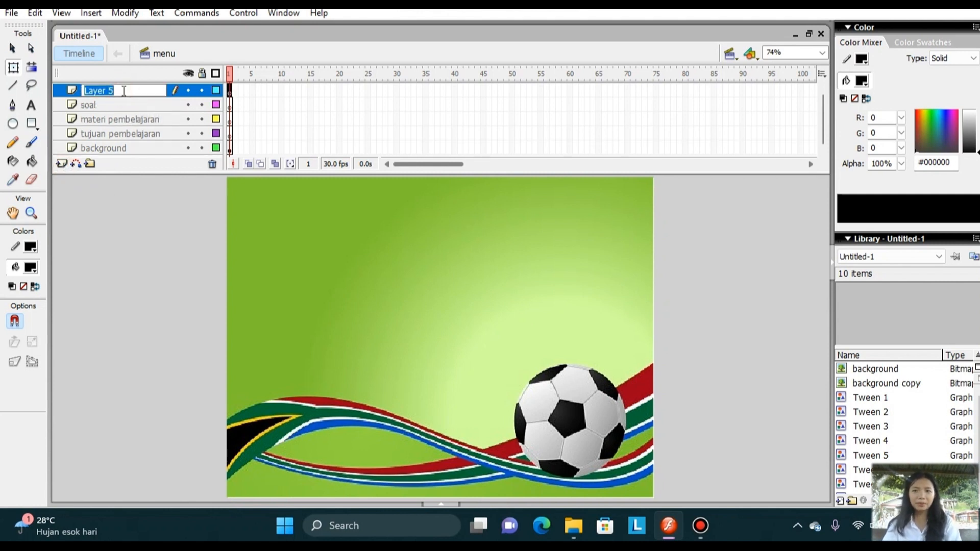
type("pro")
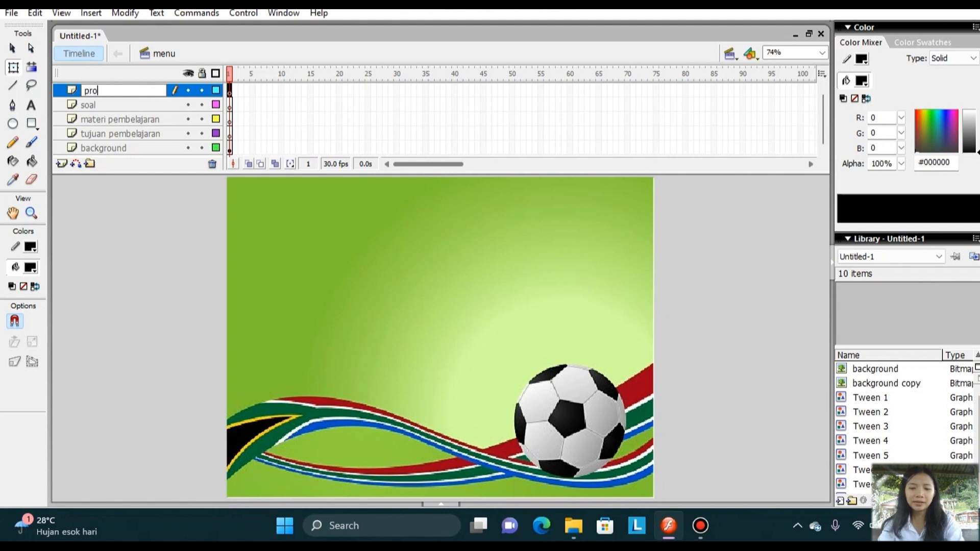
type("fil")
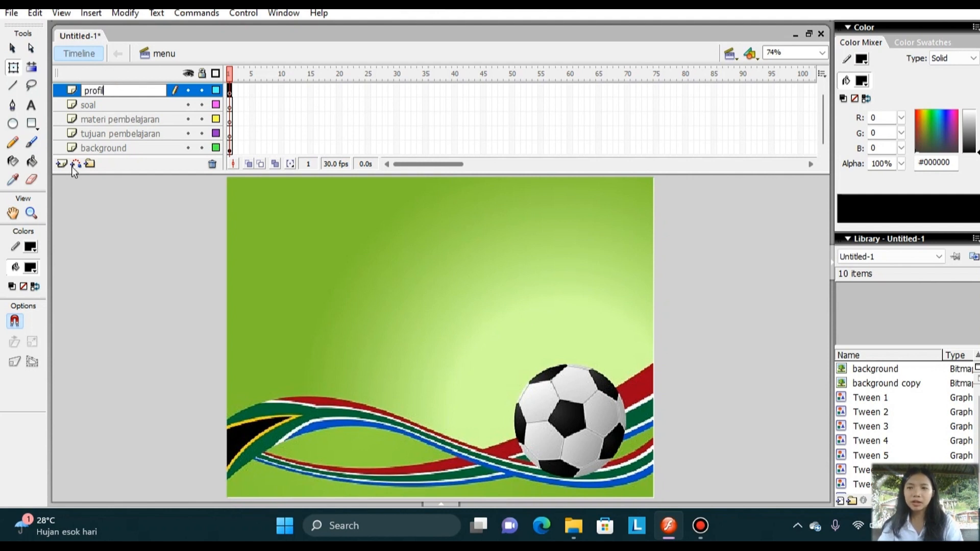
Add a layer above "profil" and name it "tulisan".
left_click(62, 165)
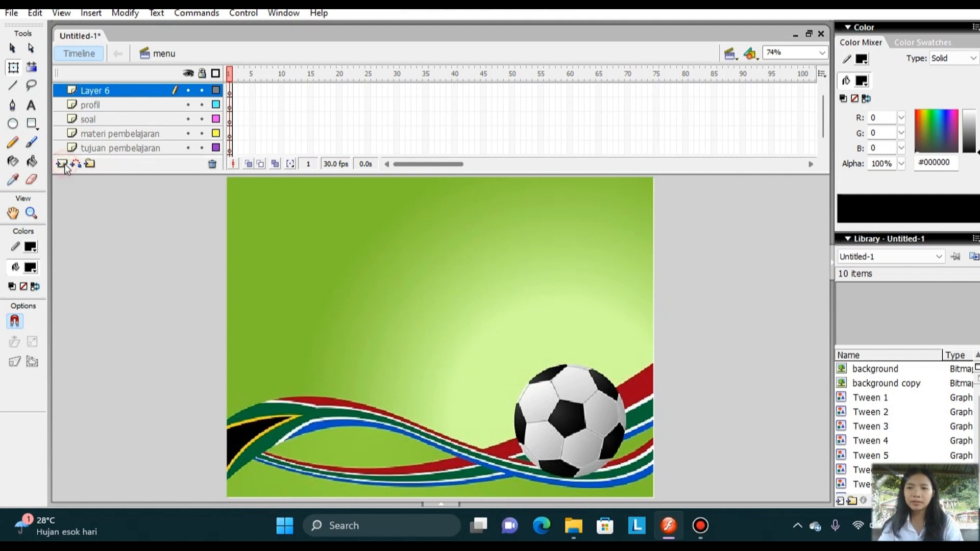
double_click(131, 92)
left_click(125, 90)
type("tu")
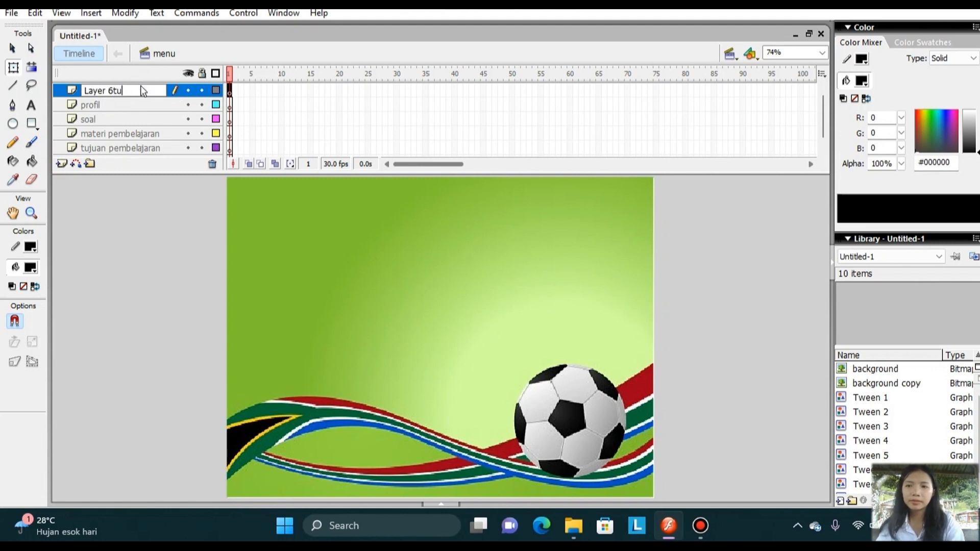
key("BackSpace")
key("BackSpace")
key("BackSpace")
key("BackSpace")
key("BackSpace")
key("BackSpace")
type("tul")
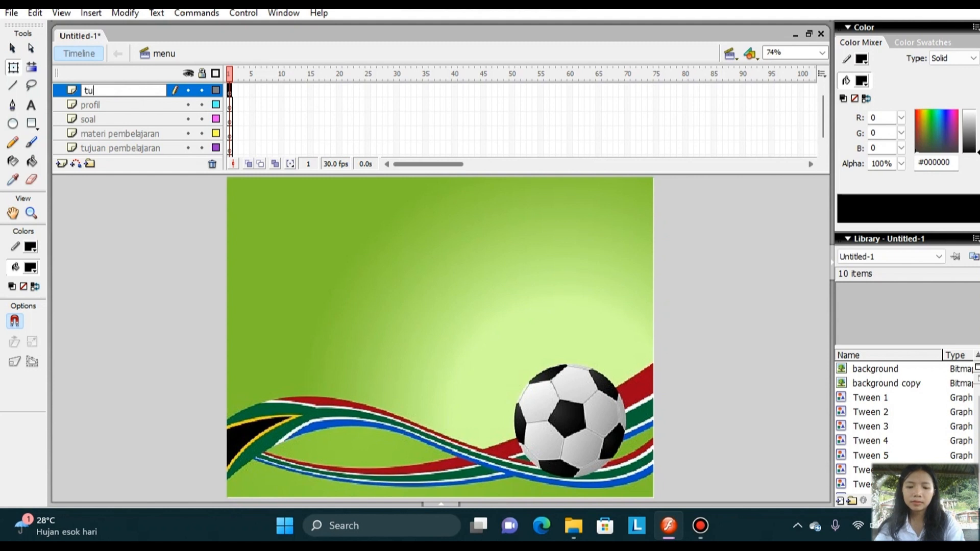
type("isa")
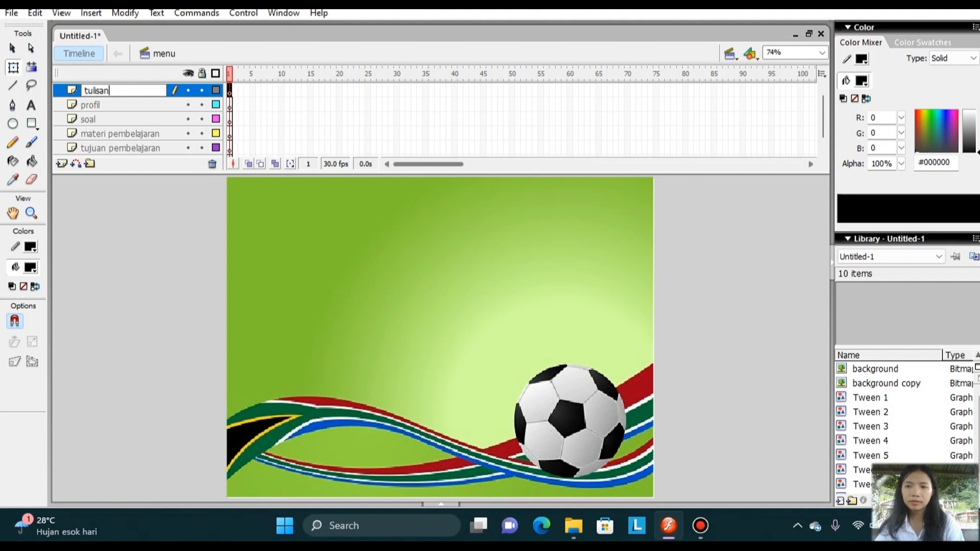
type("n")
left_click(318, 261)
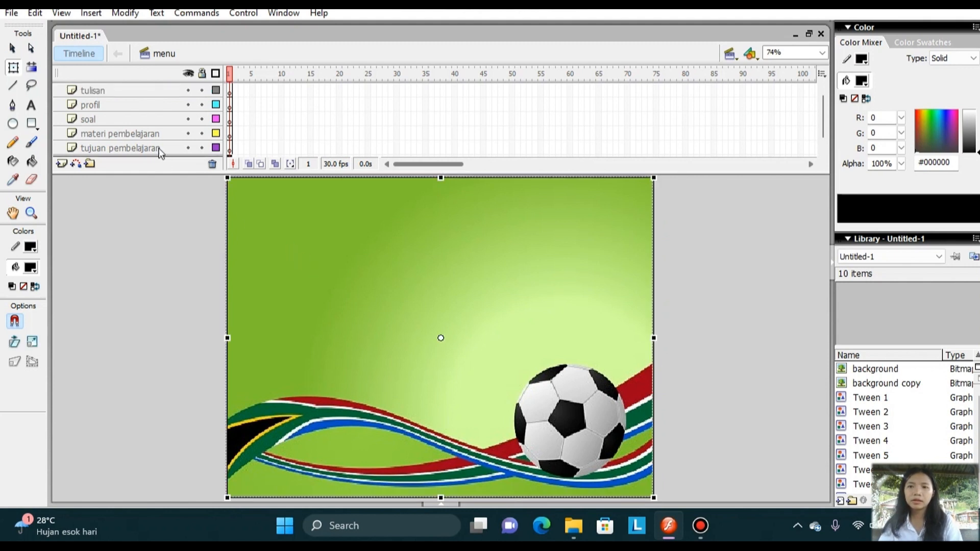
Add a text box reading "sepak bola" near the top centre of the stage on the "tulisan" layer.
left_click(127, 90)
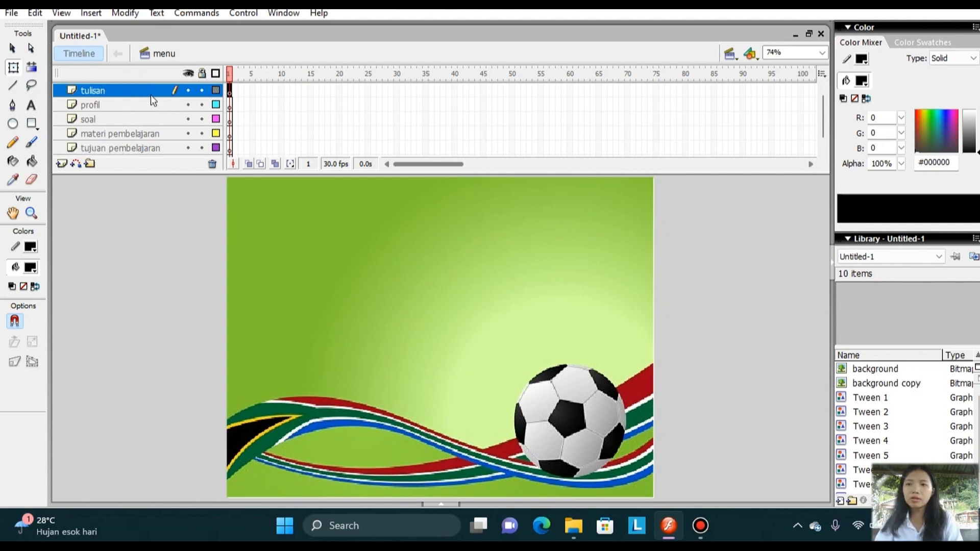
left_click(31, 106)
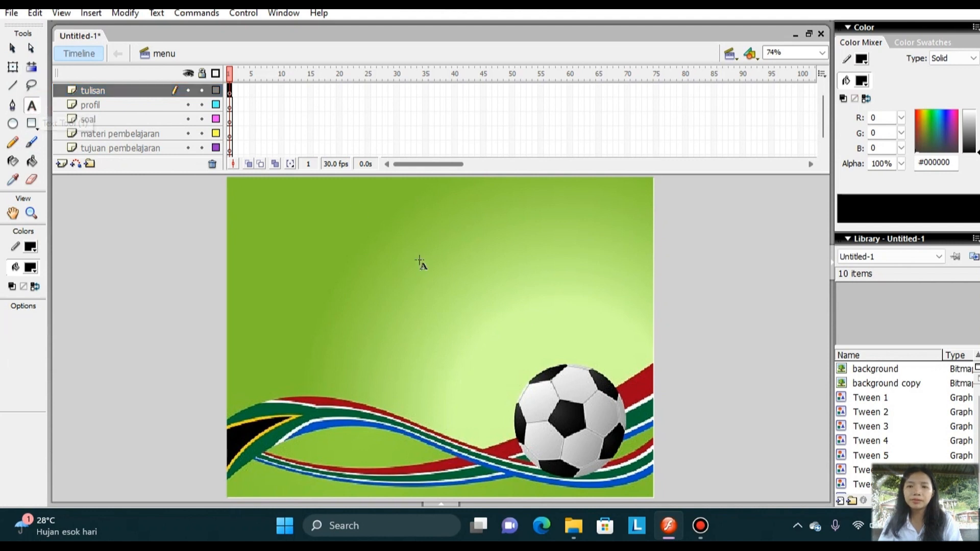
left_click(391, 201)
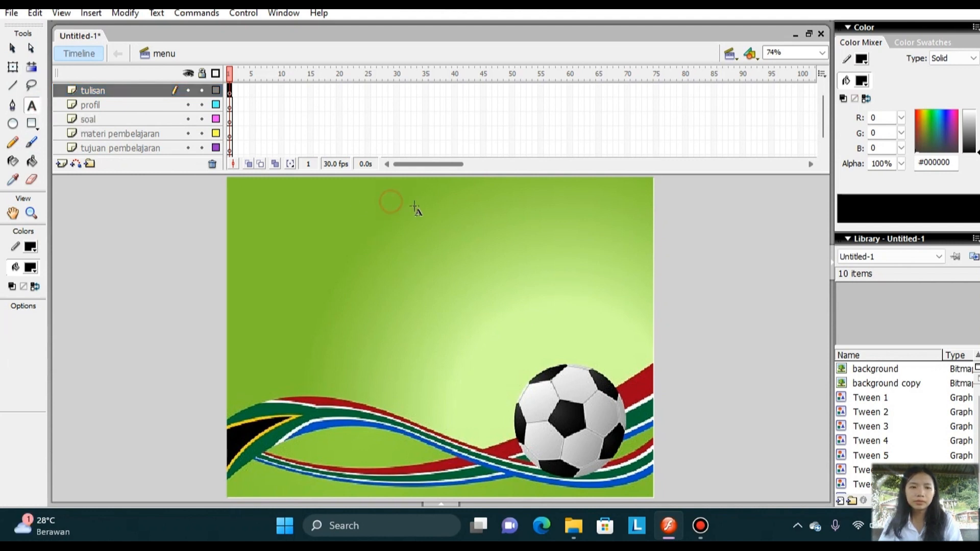
left_click_drag(415, 206, 500, 223)
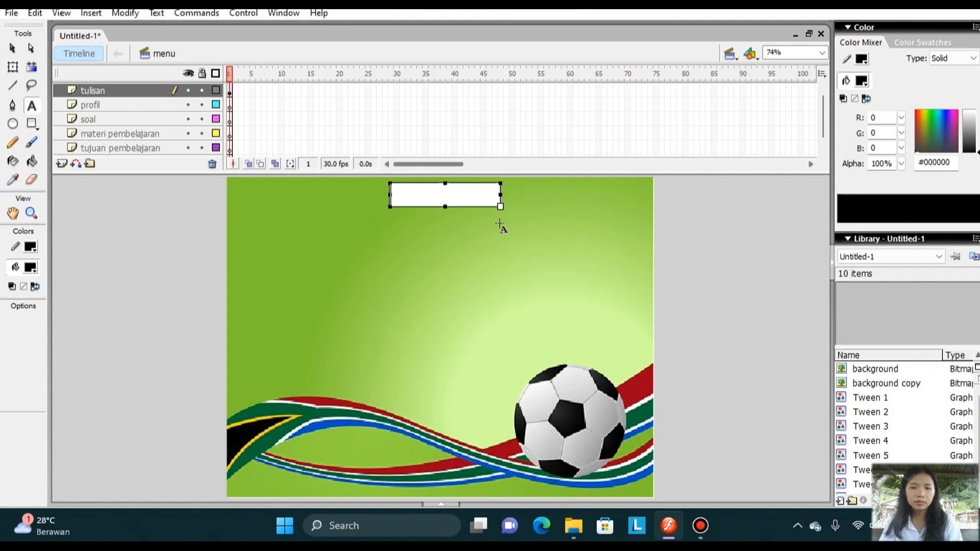
type("sep")
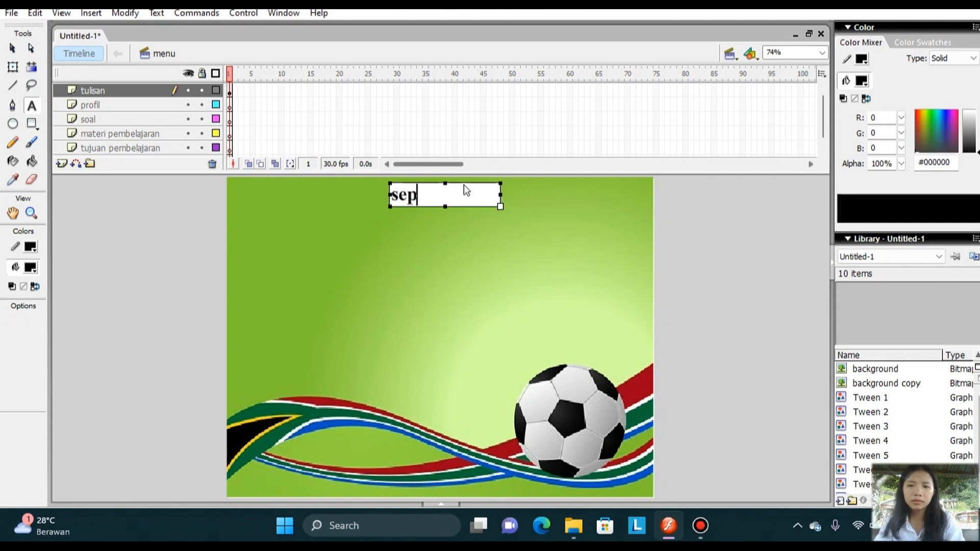
type("ak")
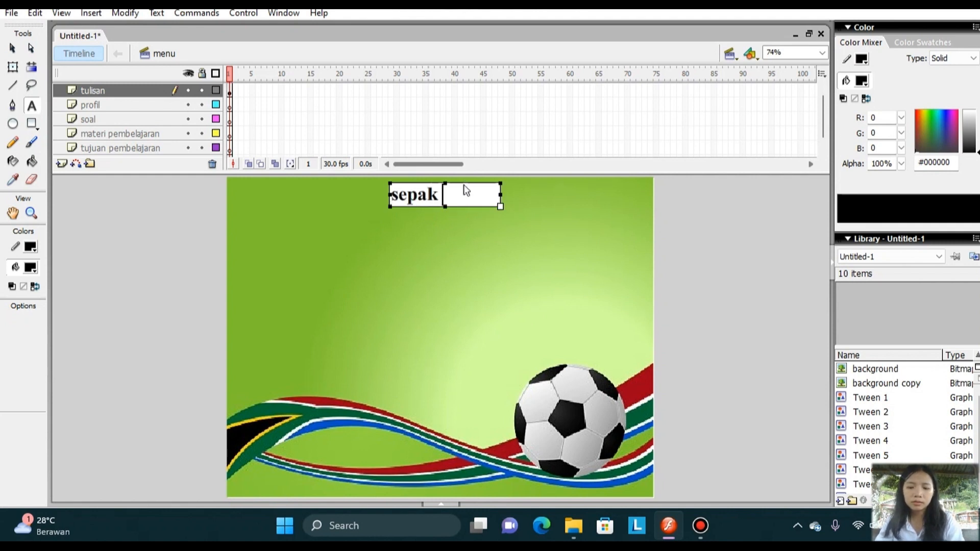
type(" bola")
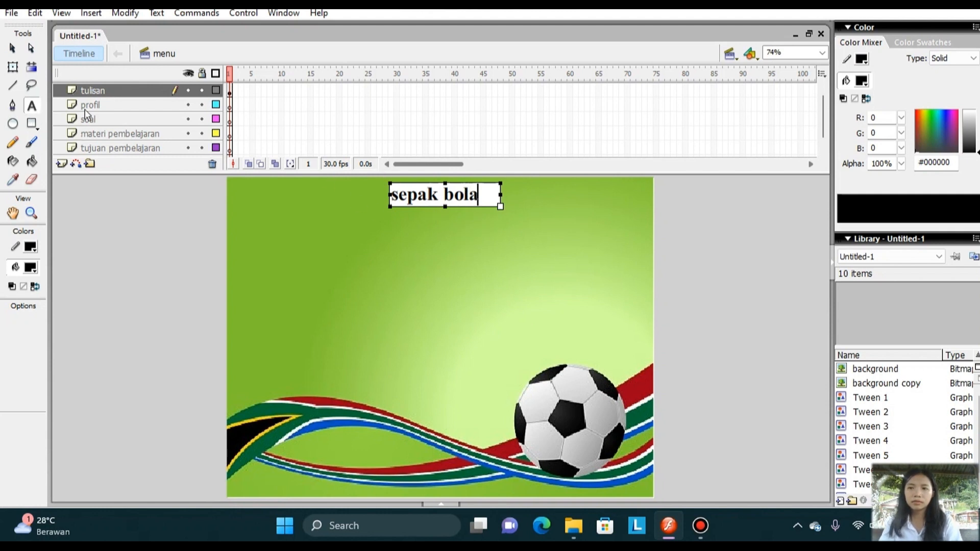
Import the image Tujuan-removebg-preview to the stage on the "tujuan pembelajaran" layer without replacing existing library items.
left_click(160, 149)
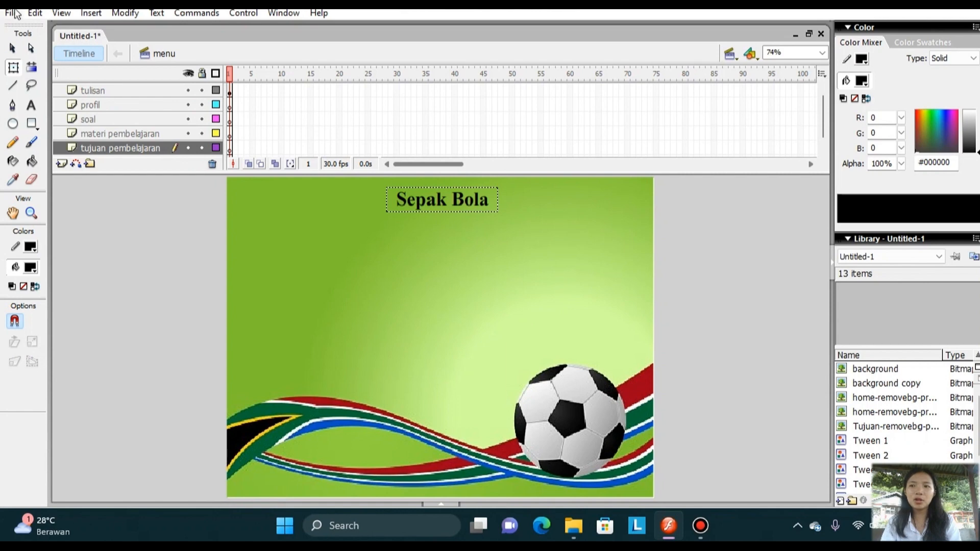
left_click(11, 13)
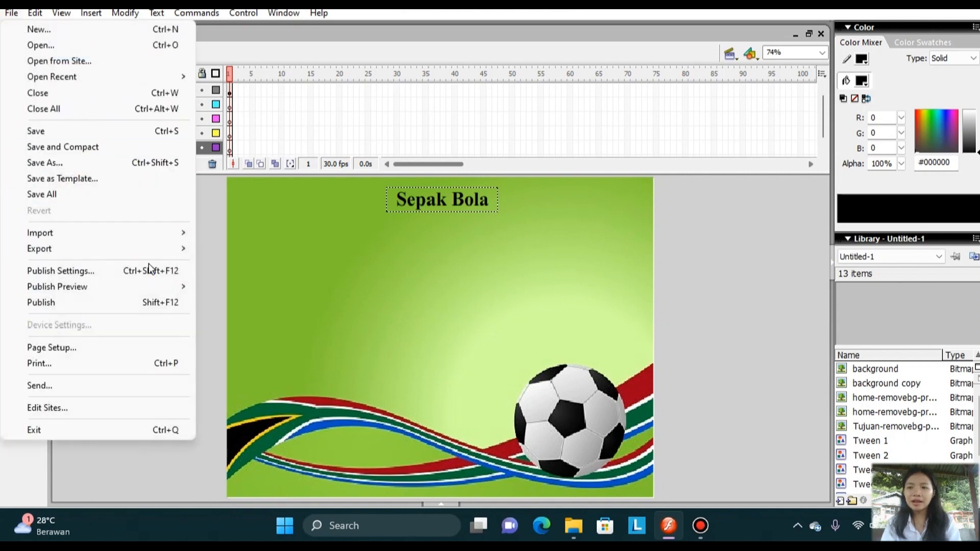
mouse_move(164, 235)
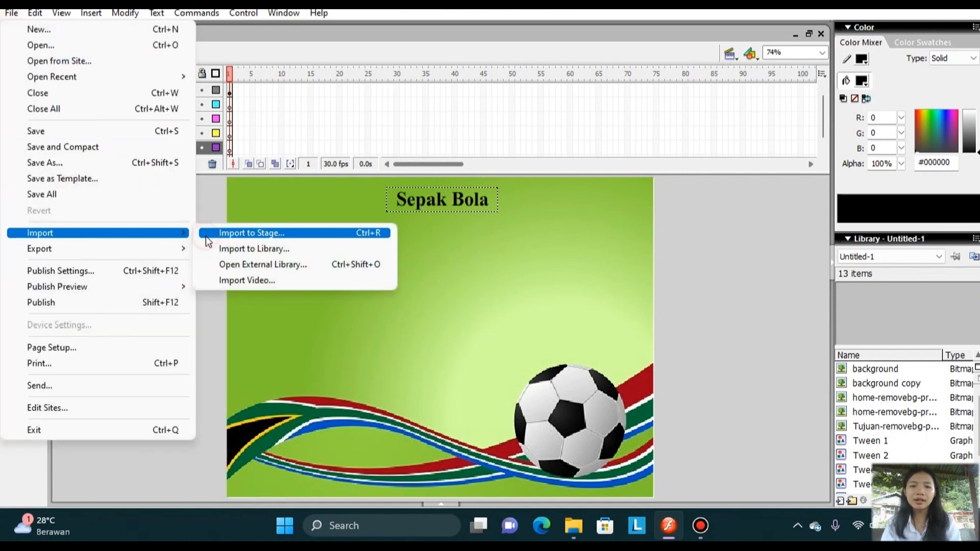
left_click(206, 235)
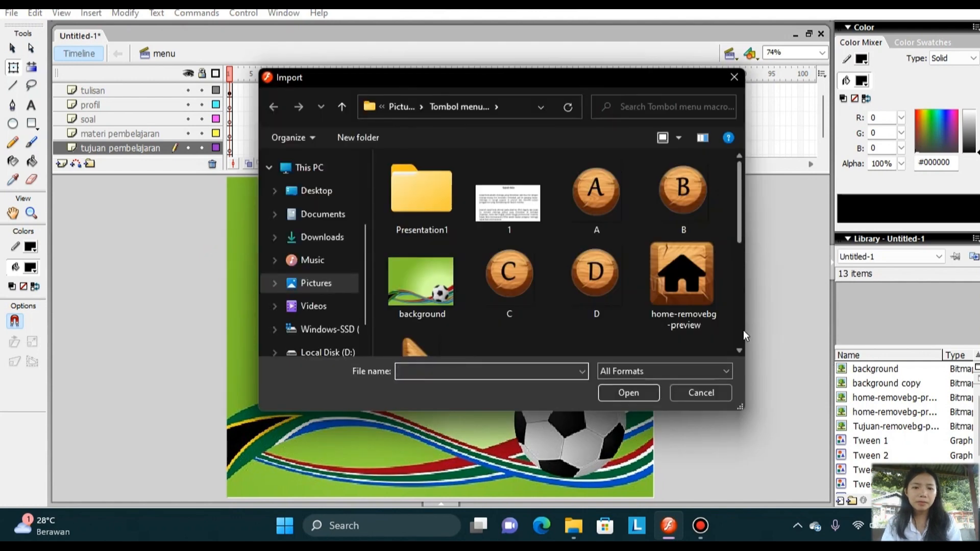
scroll(743, 330, "down", 6)
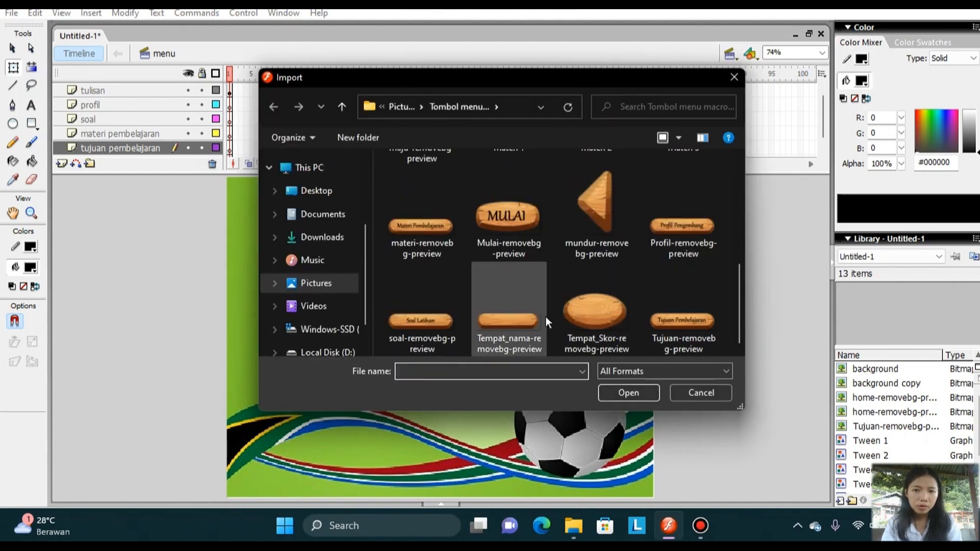
left_click(666, 310)
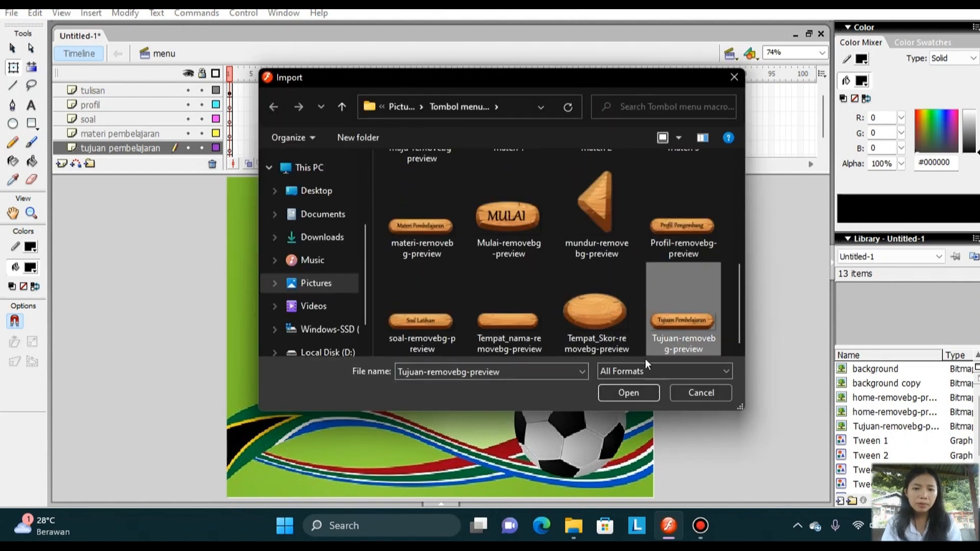
left_click(629, 393)
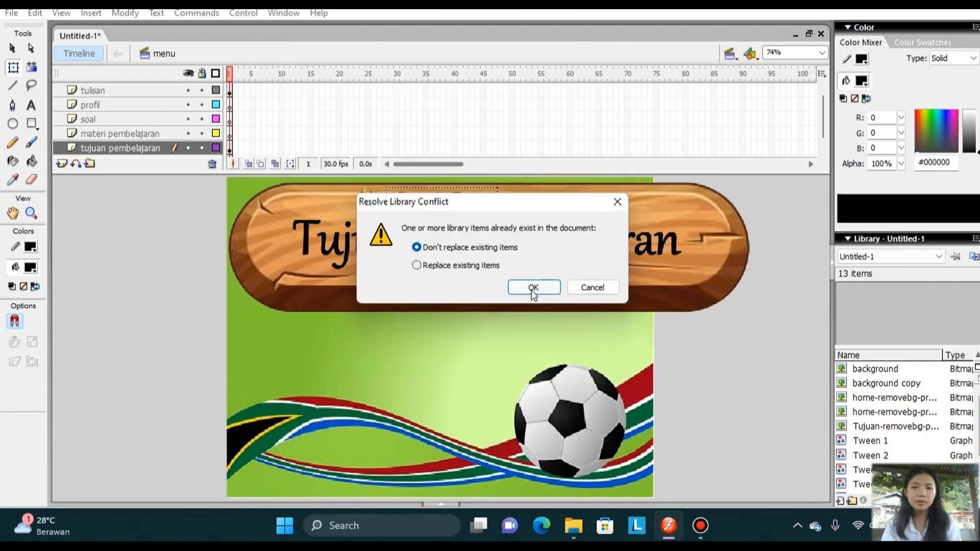
left_click(533, 287)
Scale the Tujuan Pembelajaran button image down to a small button and centre it below the Sepak Bola title.
left_click(475, 254)
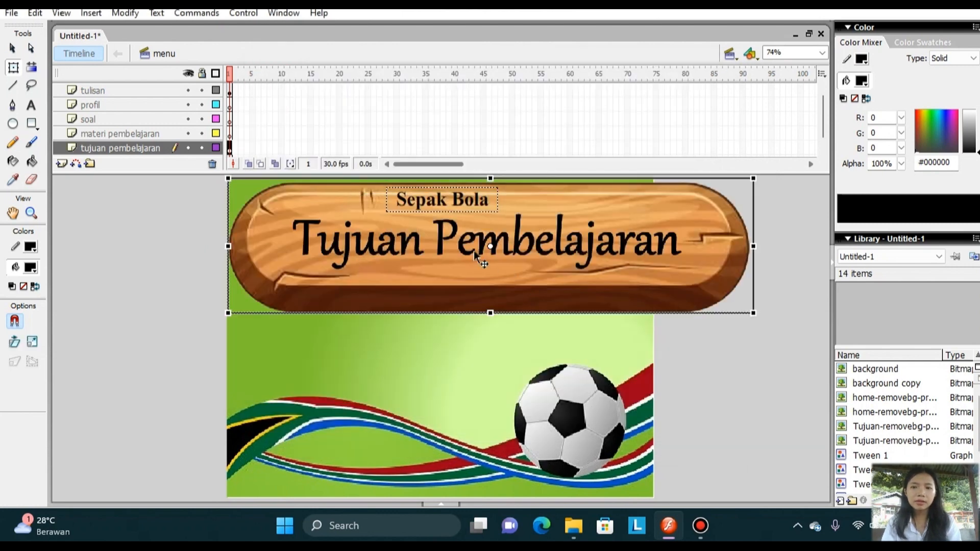
left_click(754, 312)
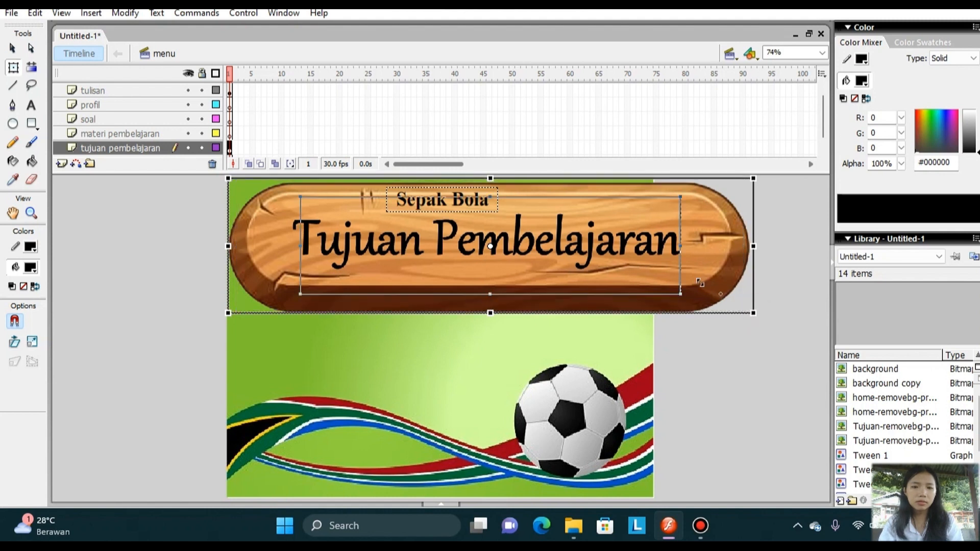
left_click_drag(747, 308, 687, 276)
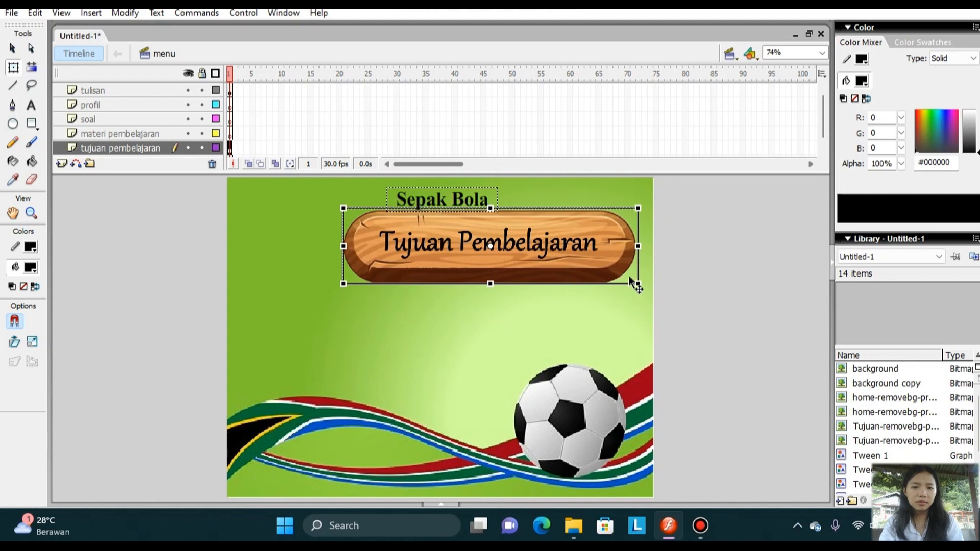
left_click_drag(638, 284, 611, 273)
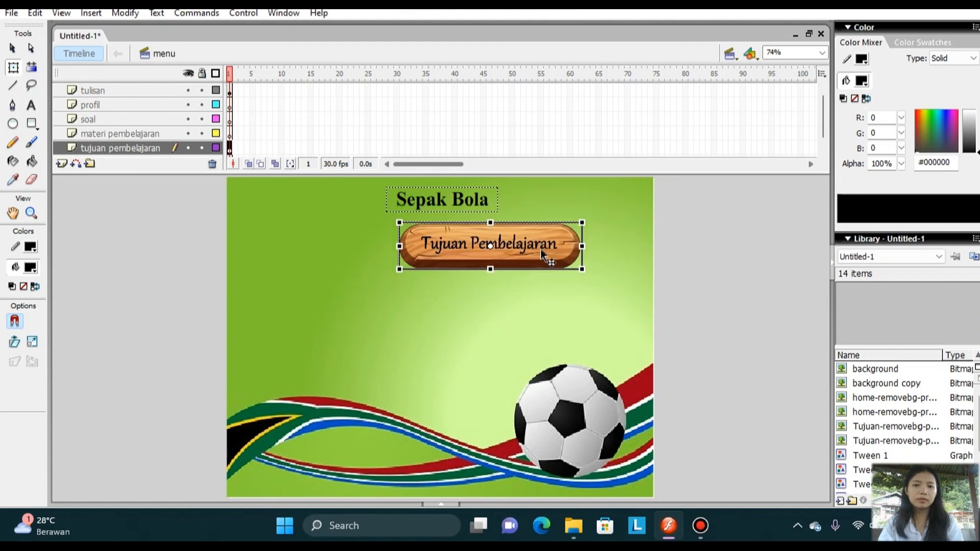
left_click_drag(524, 251, 497, 262)
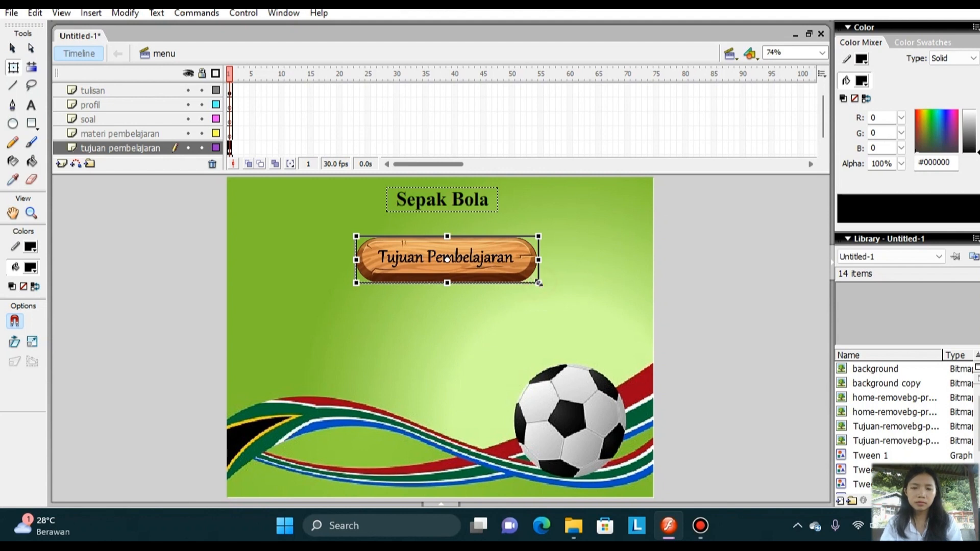
key("shift")
key("shift")
key("shift")
key("shift")
key("shift")
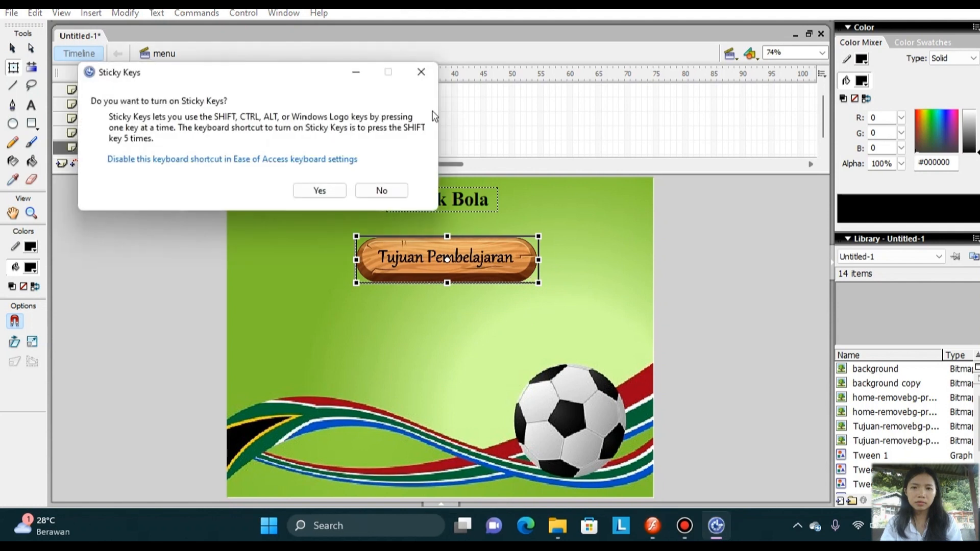
left_click(422, 74)
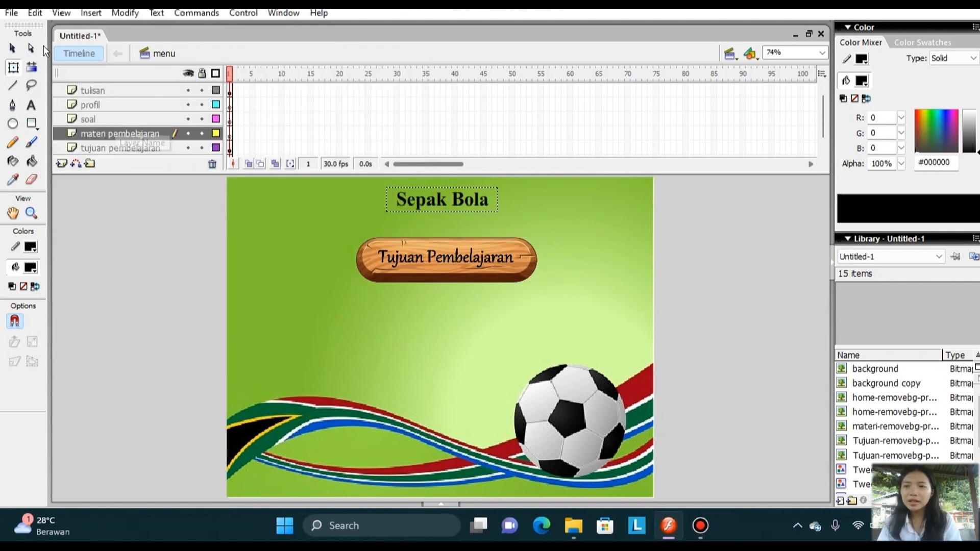
Import the image materi-removebg-preview to the stage on the "materi pembelajaran" layer without replacing existing library items.
left_click(12, 13)
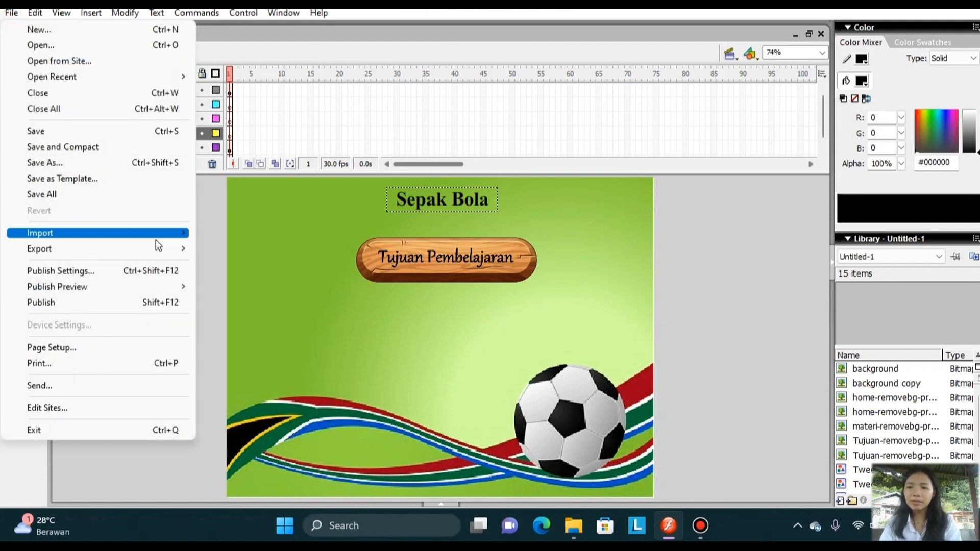
mouse_move(179, 235)
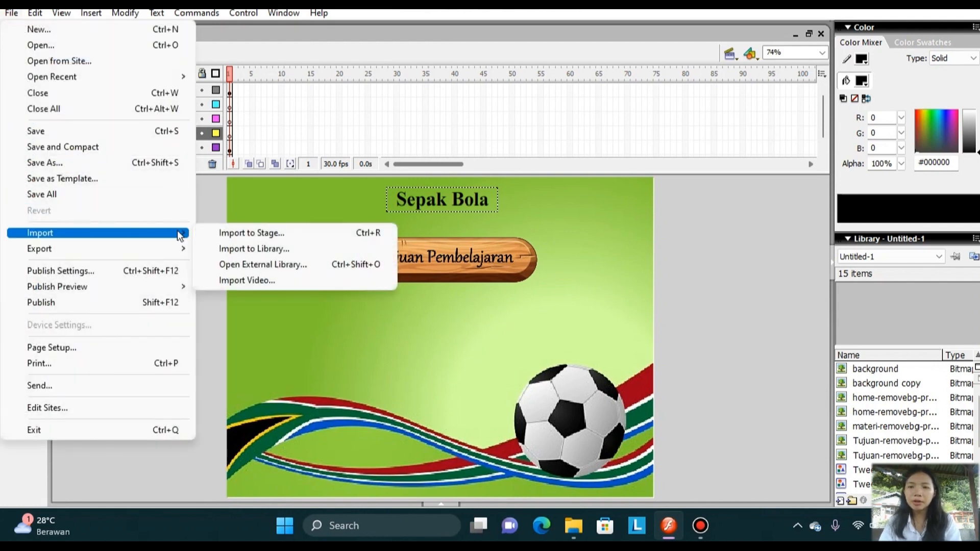
left_click(216, 236)
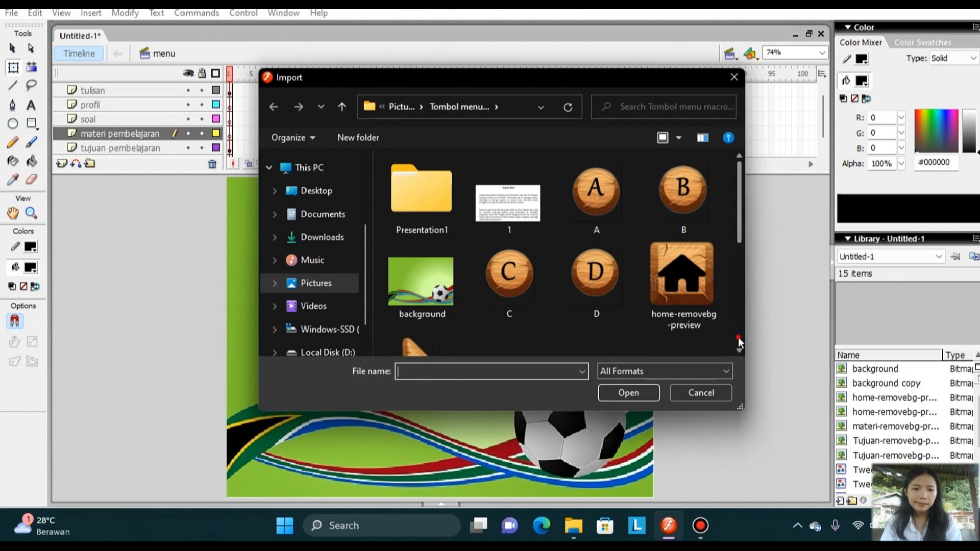
left_click(738, 338)
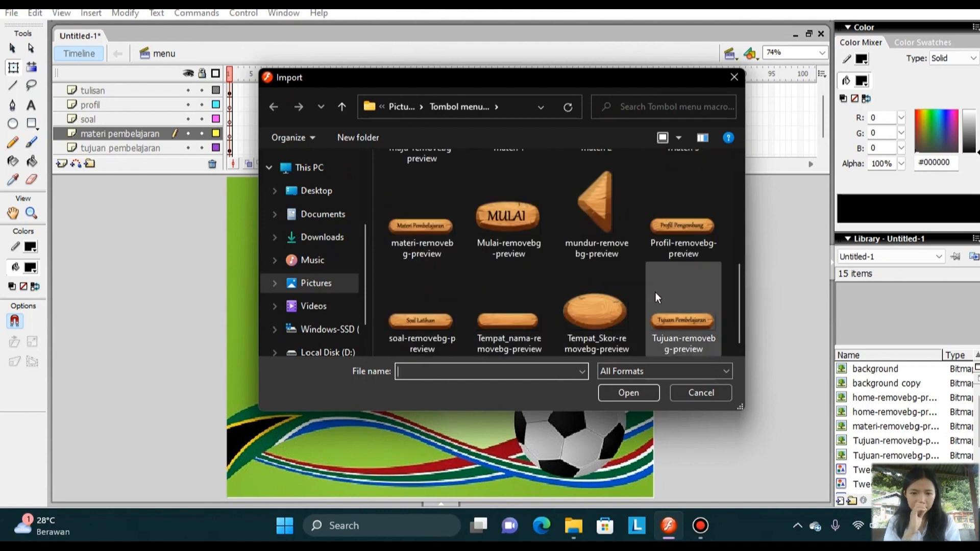
left_click(411, 233)
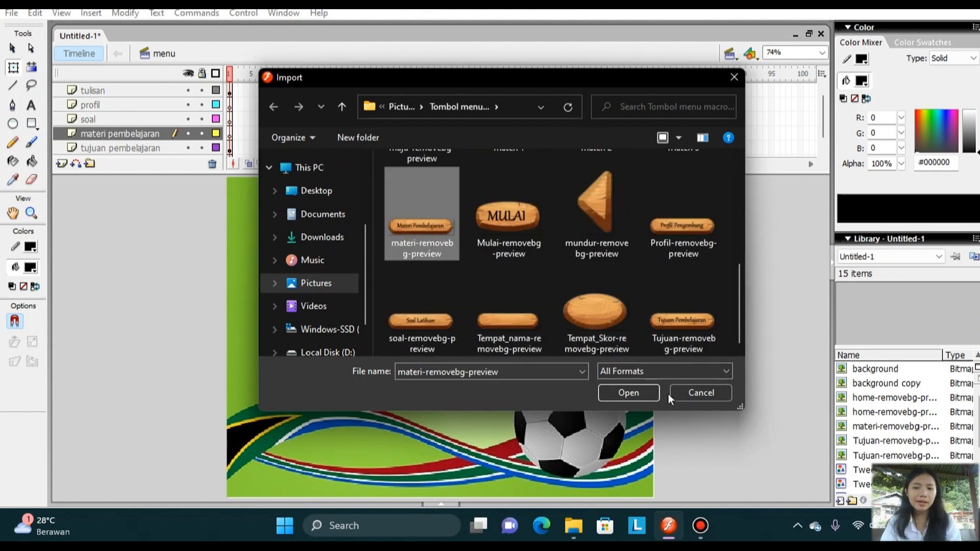
left_click(638, 392)
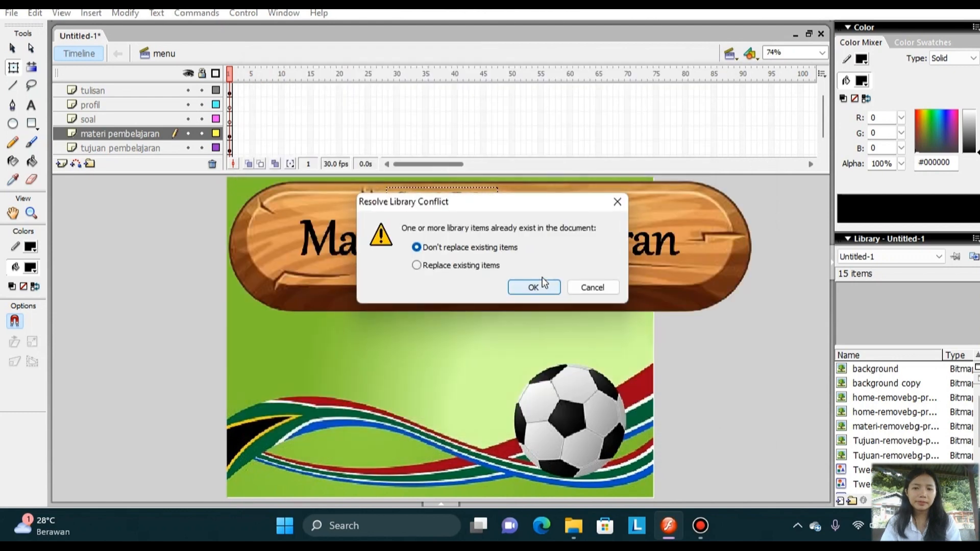
left_click(535, 288)
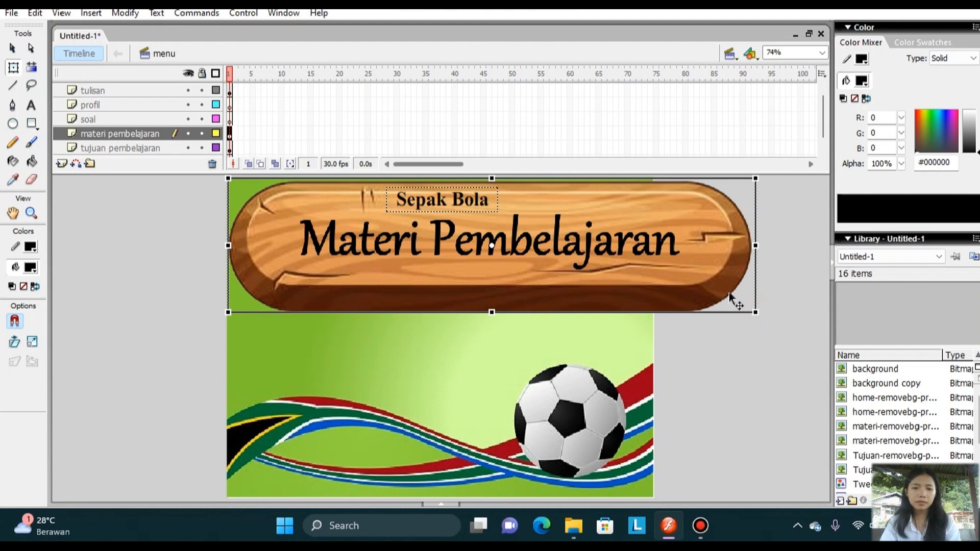
Scale the Materi Pembelajaran button image down to a small button and place it below the Tujuan Pembelajaran button.
left_click(755, 313)
left_click_drag(757, 311, 657, 276)
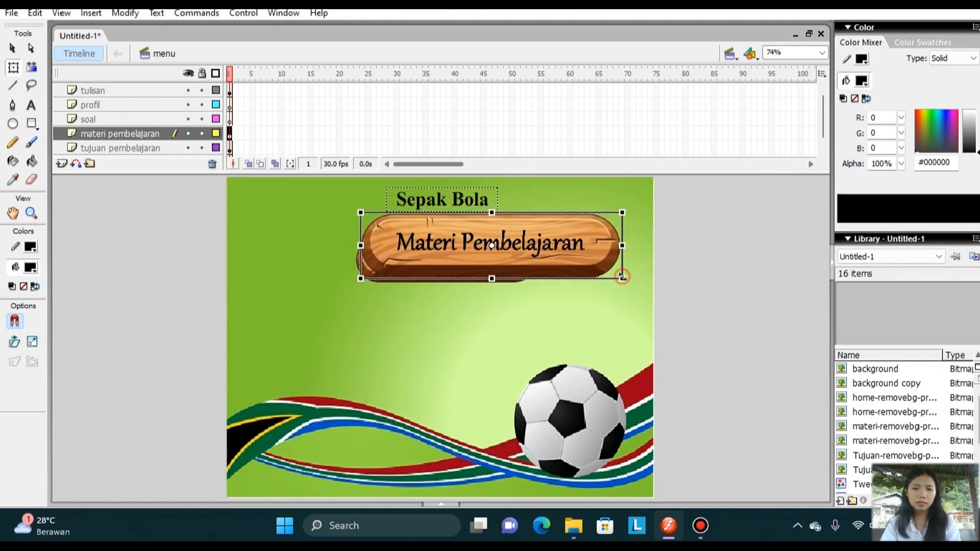
left_click_drag(544, 238, 529, 322)
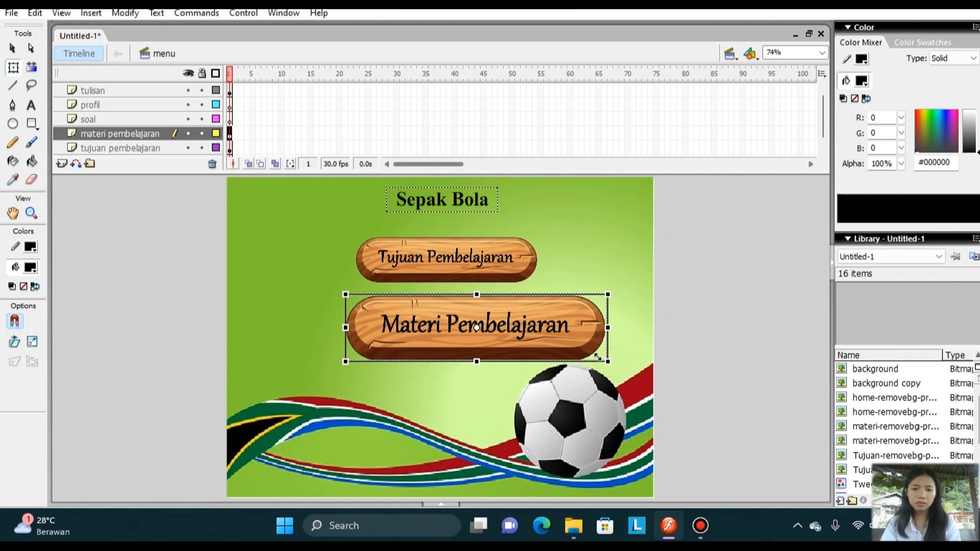
left_click_drag(586, 354, 495, 324)
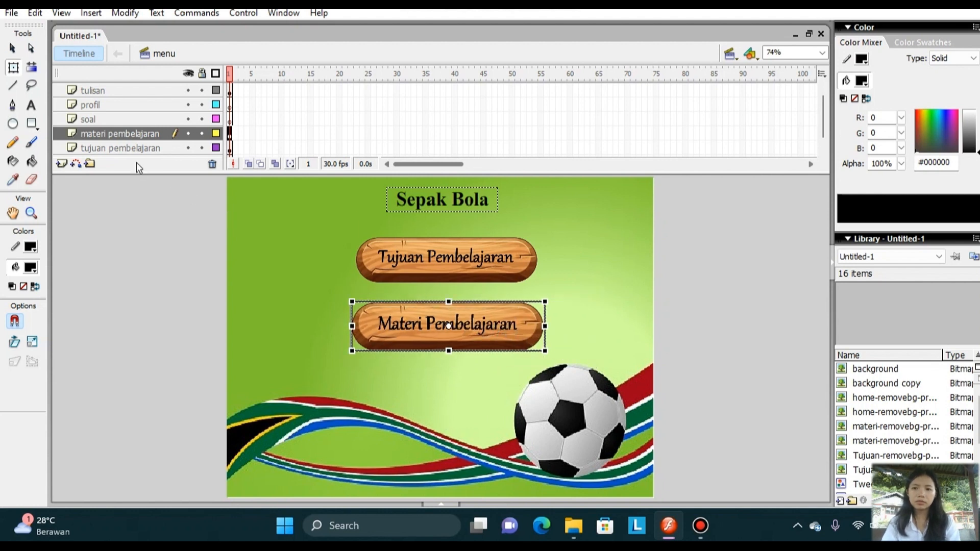
Import the image soal-removebg-preview to the stage on the "soal" layer.
left_click(124, 119)
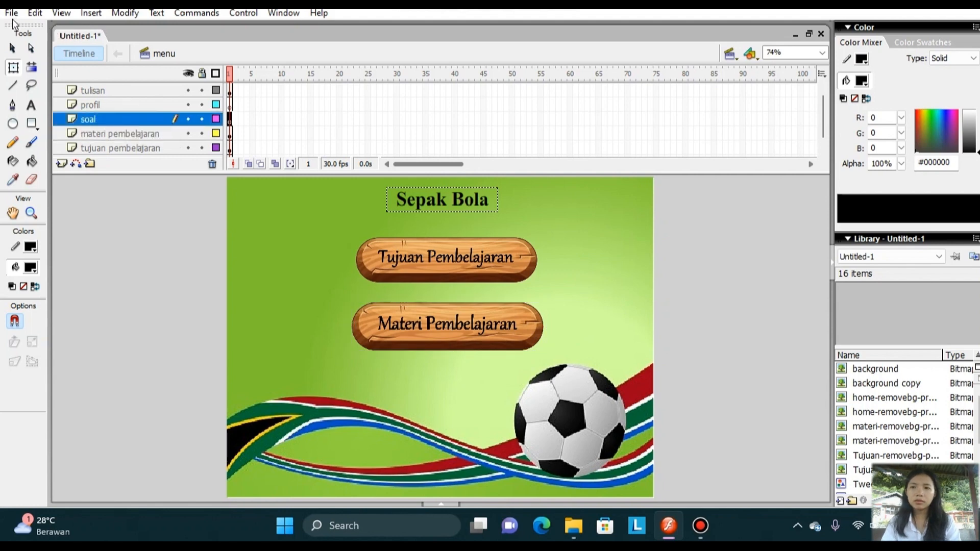
left_click(12, 12)
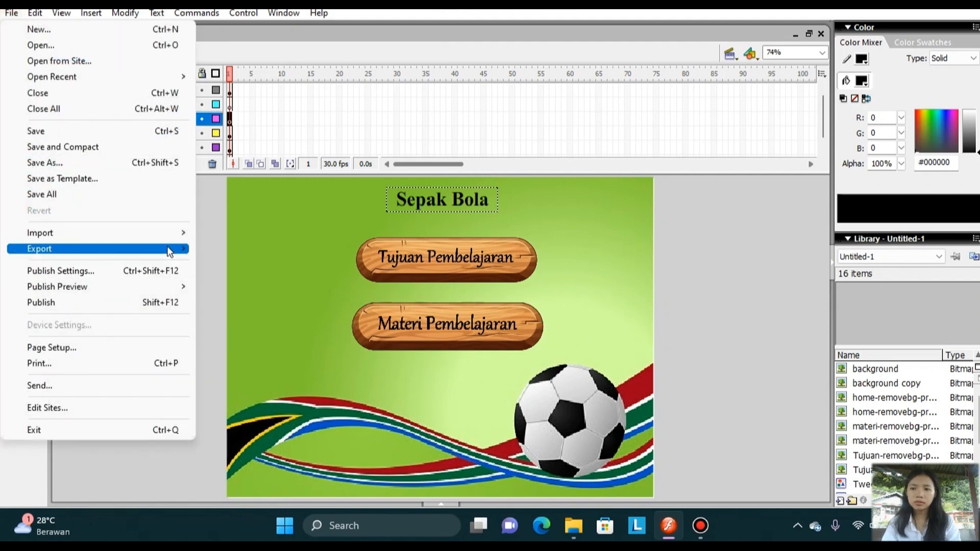
mouse_move(171, 234)
left_click(210, 233)
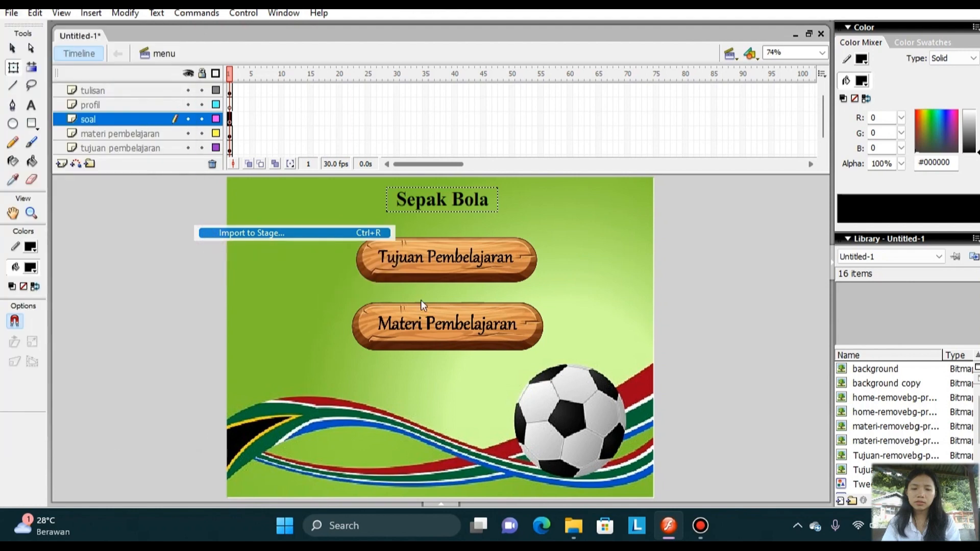
left_click(739, 318)
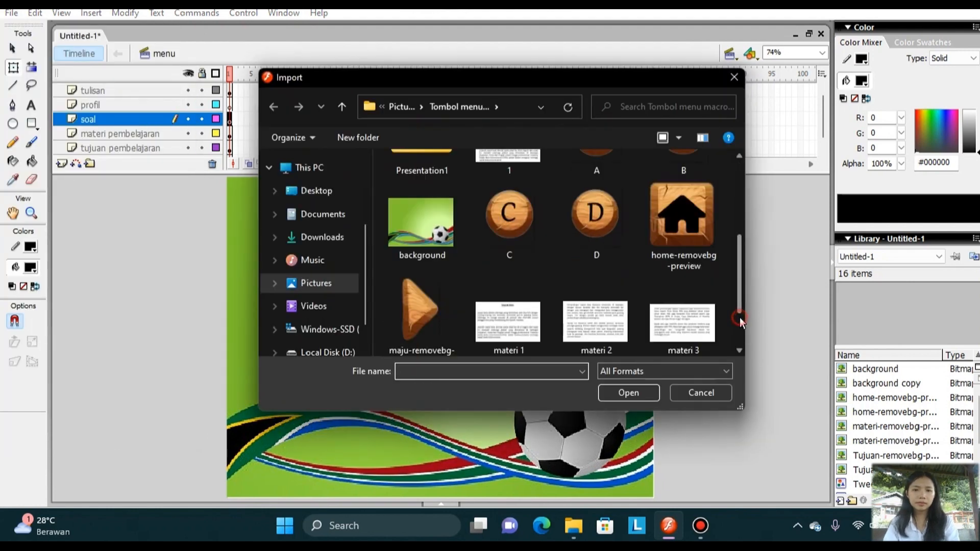
left_click(740, 317)
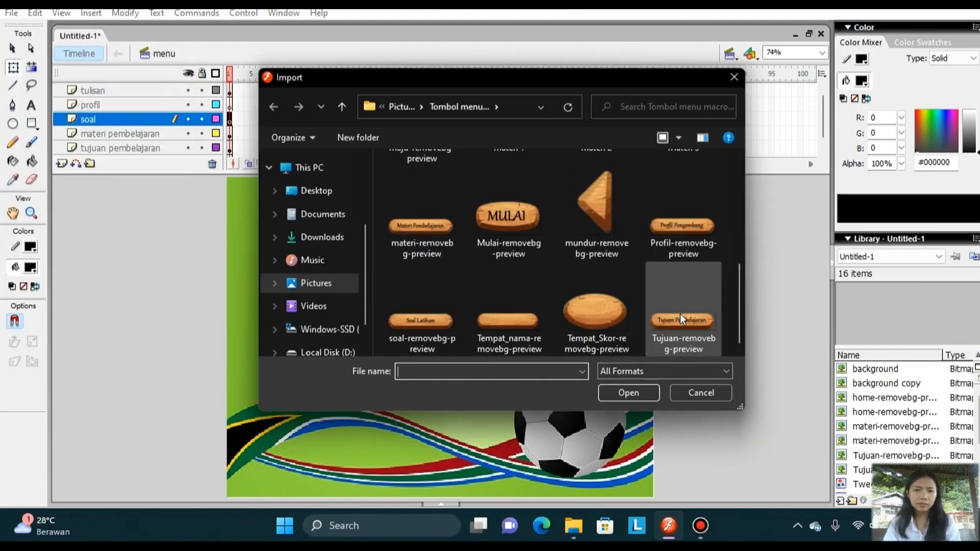
left_click(418, 320)
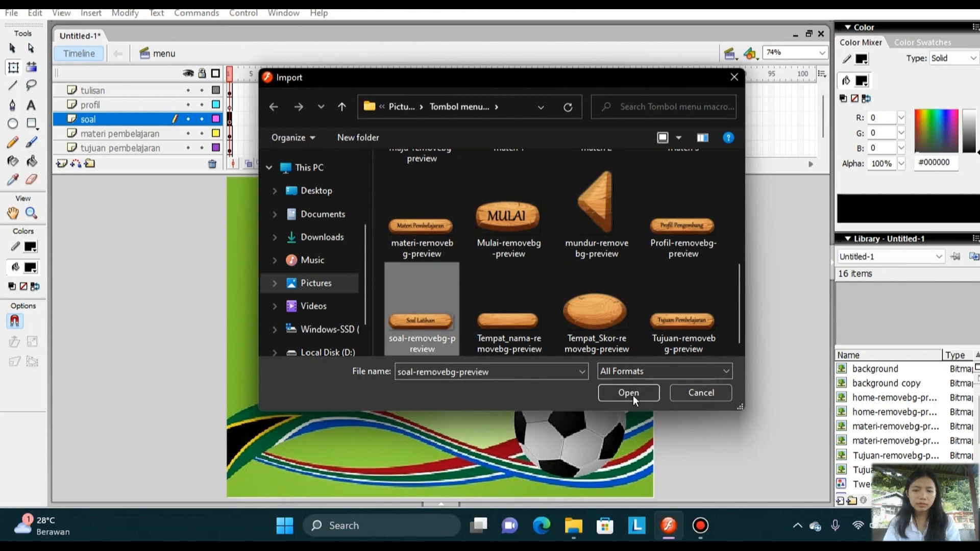
left_click(629, 393)
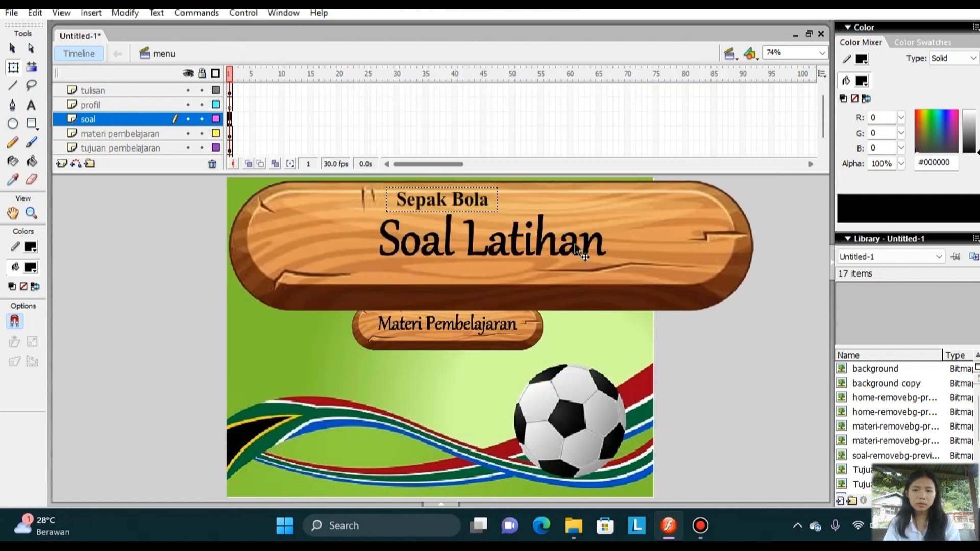
Scale the Soal Latihan button image down to a small button and place it below the Materi Pembelajaran button.
left_click(575, 243)
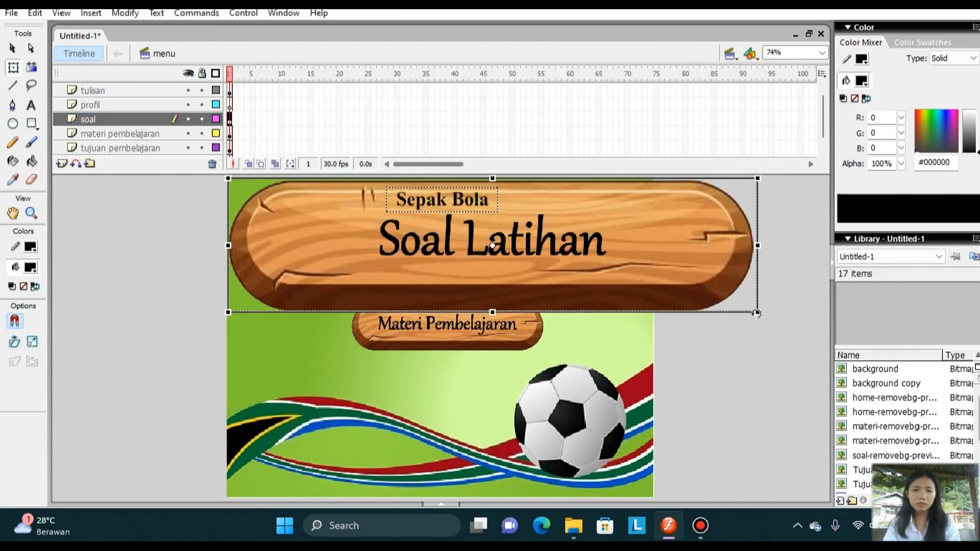
left_click_drag(758, 312, 664, 274)
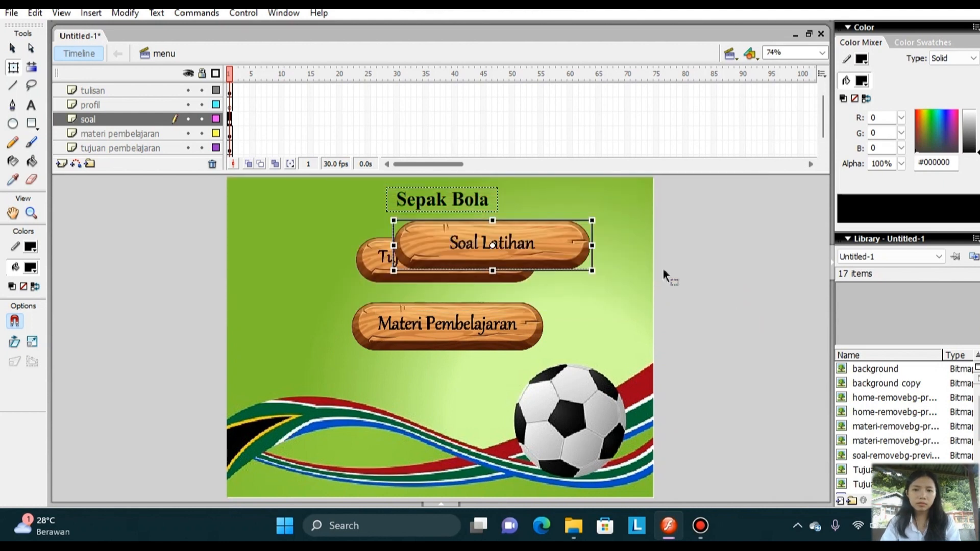
left_click_drag(564, 235, 519, 381)
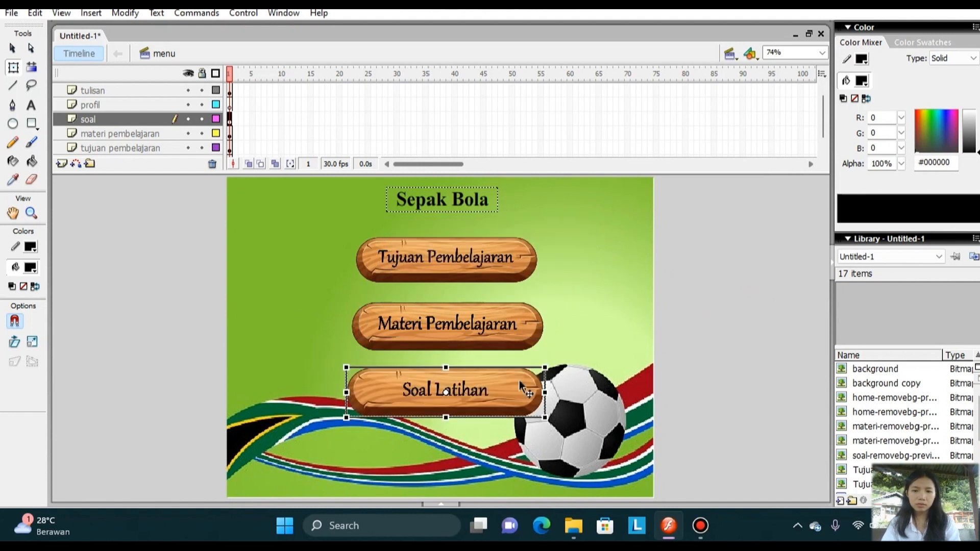
left_click(581, 387)
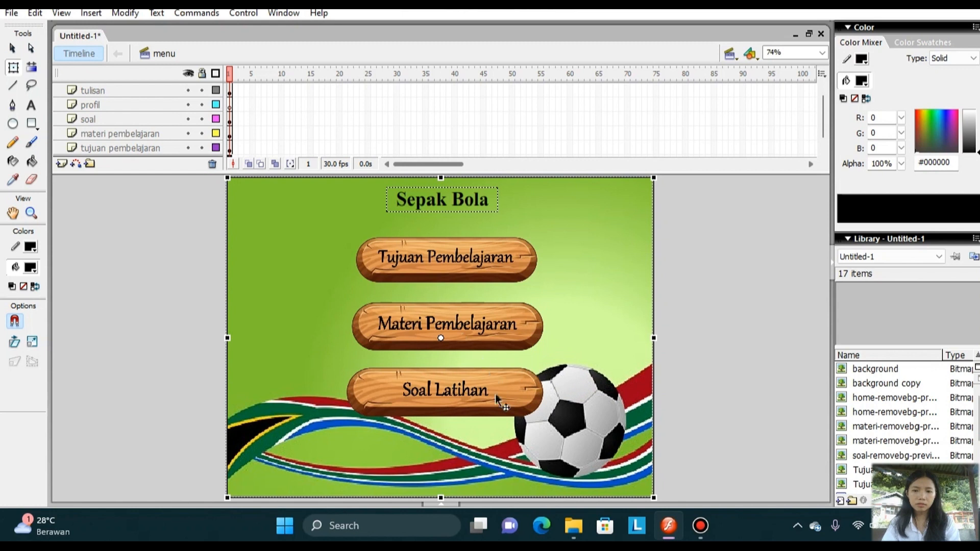
left_click(507, 392)
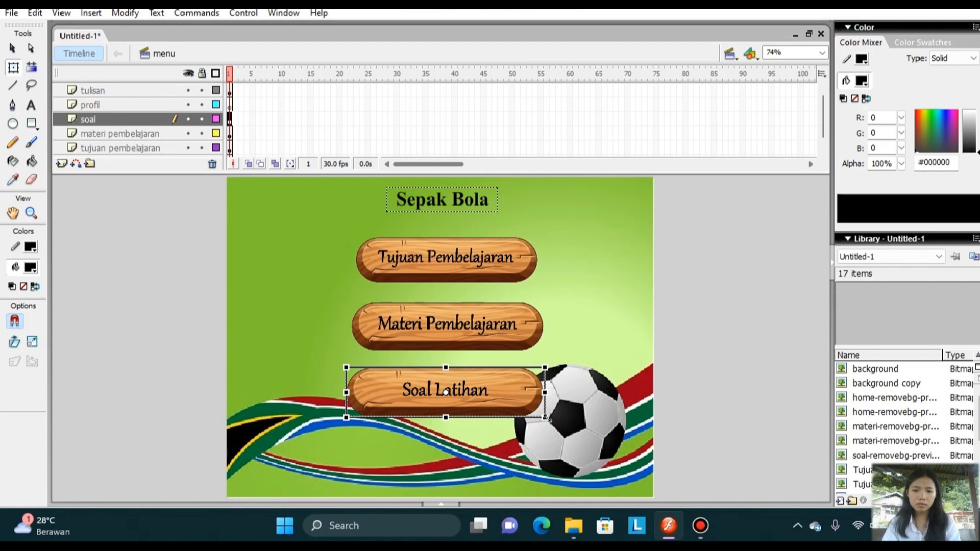
key("shift")
key("shift")
key("shift")
key("shift")
key("shift")
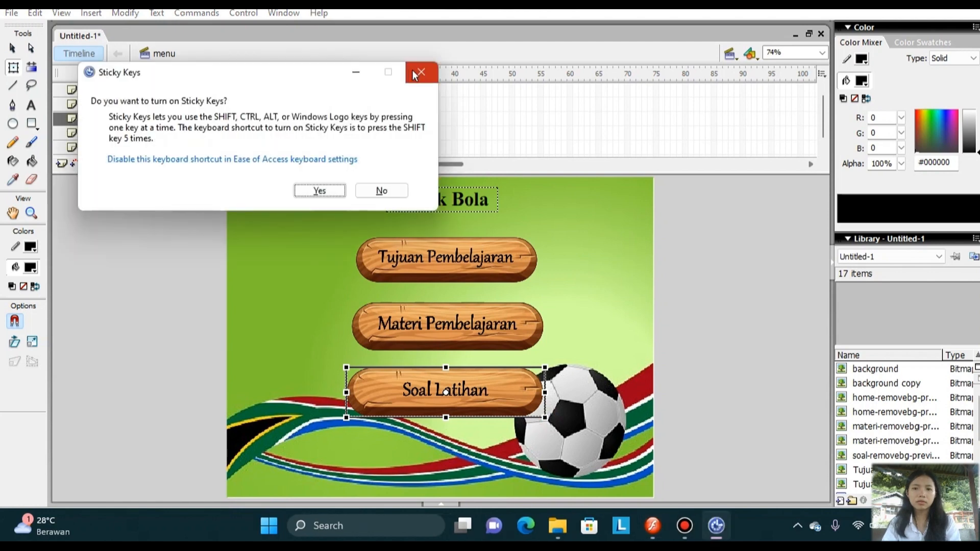
left_click(420, 73)
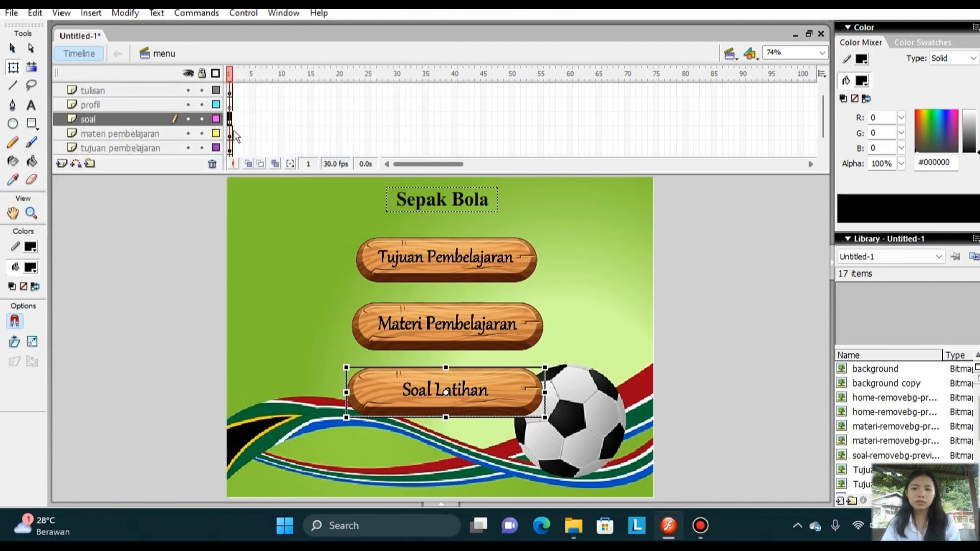
left_click(16, 13)
left_click(116, 233)
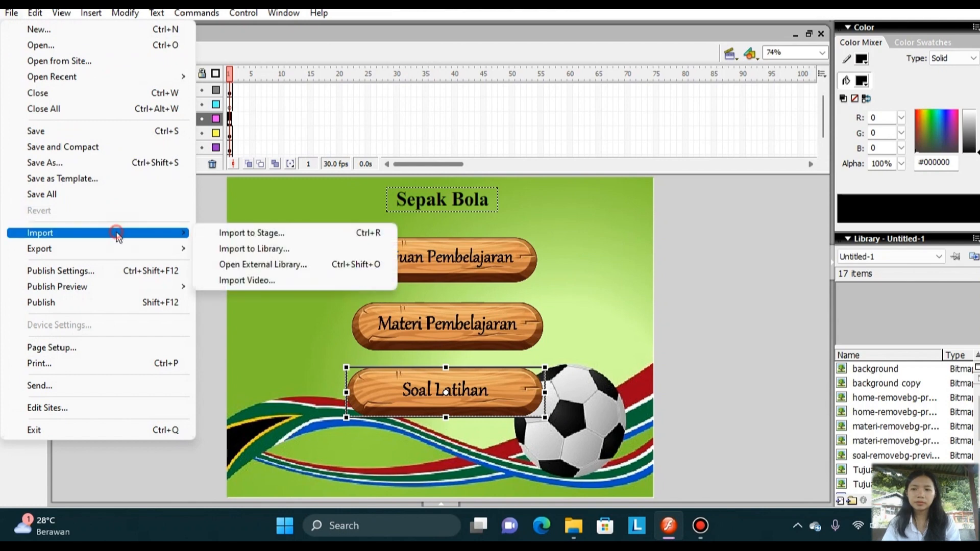
left_click(229, 167)
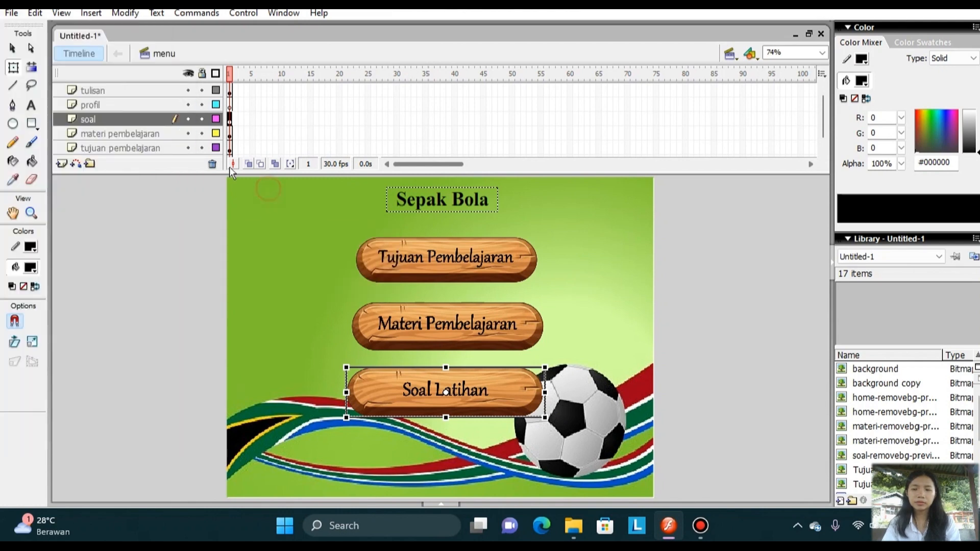
Import the image Profil-removebg-preview to the stage on the "profil" layer.
left_click(106, 101)
left_click(11, 13)
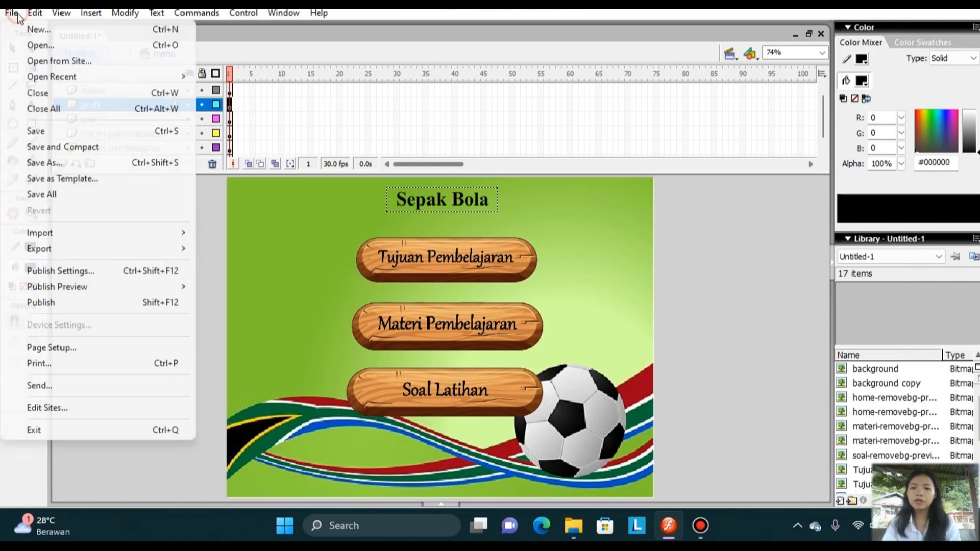
mouse_move(130, 239)
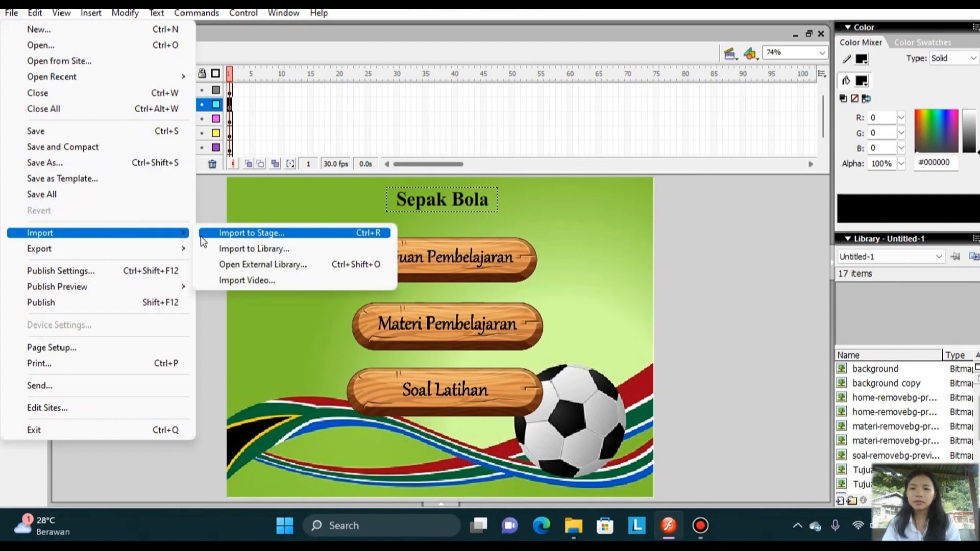
left_click(200, 235)
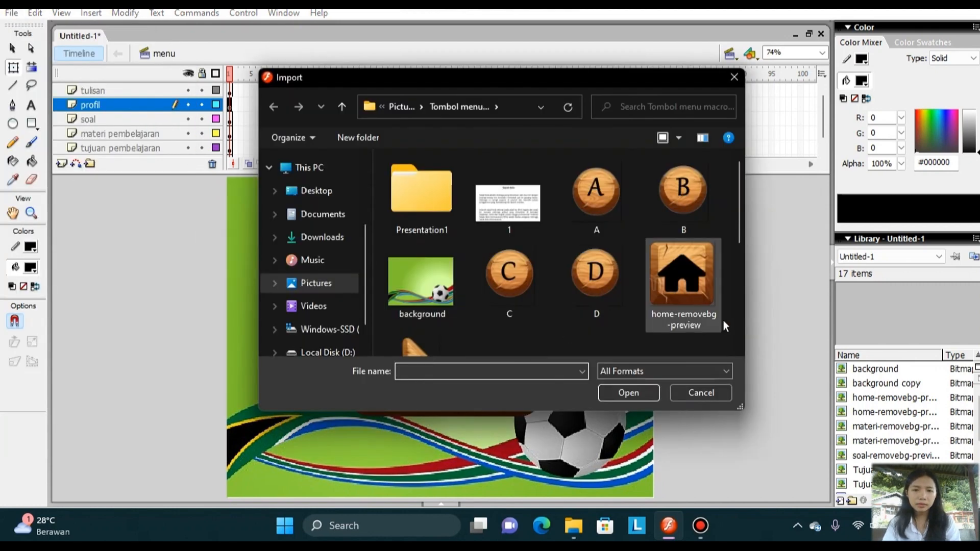
left_click(740, 331)
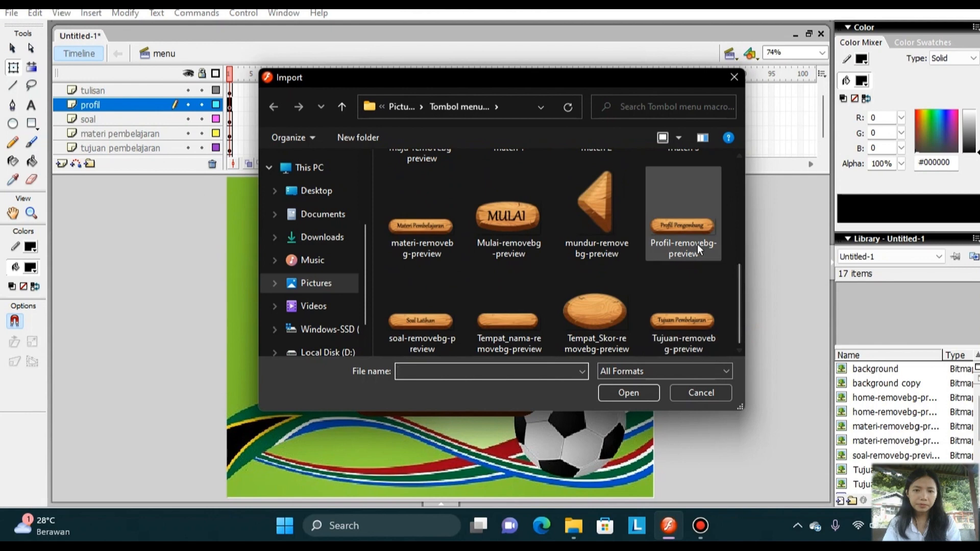
left_click(697, 244)
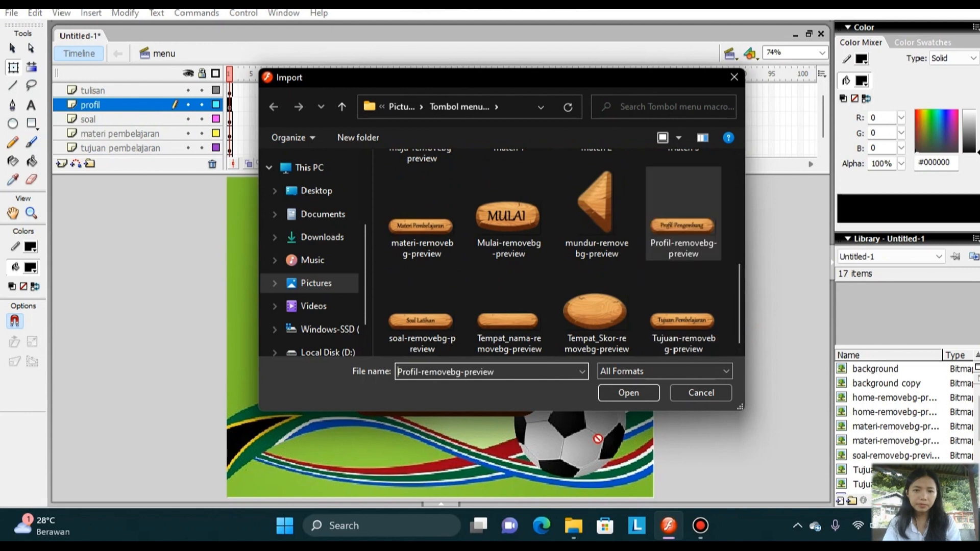
left_click(623, 394)
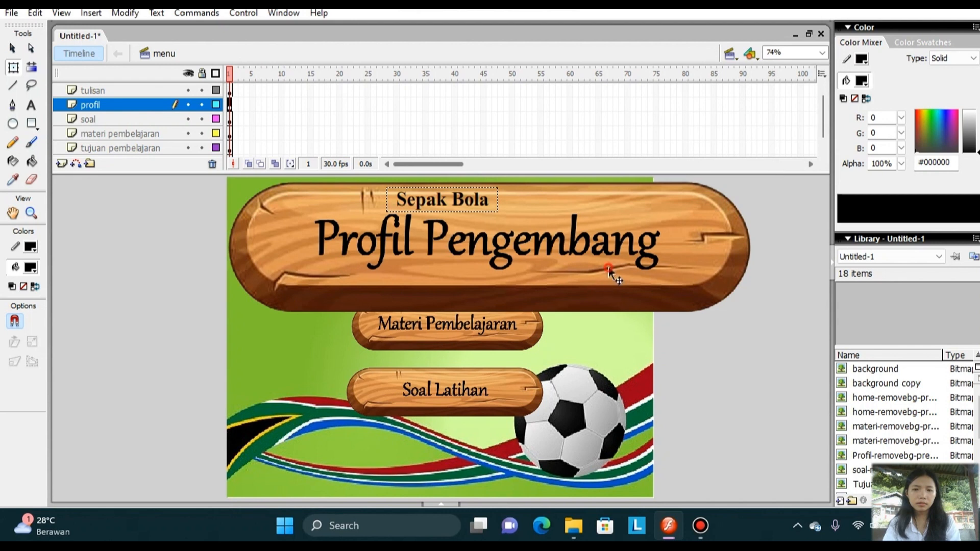
Scale the Profil Pengembang button image down to a small button and place it below the Soal Latihan button.
left_click(608, 267)
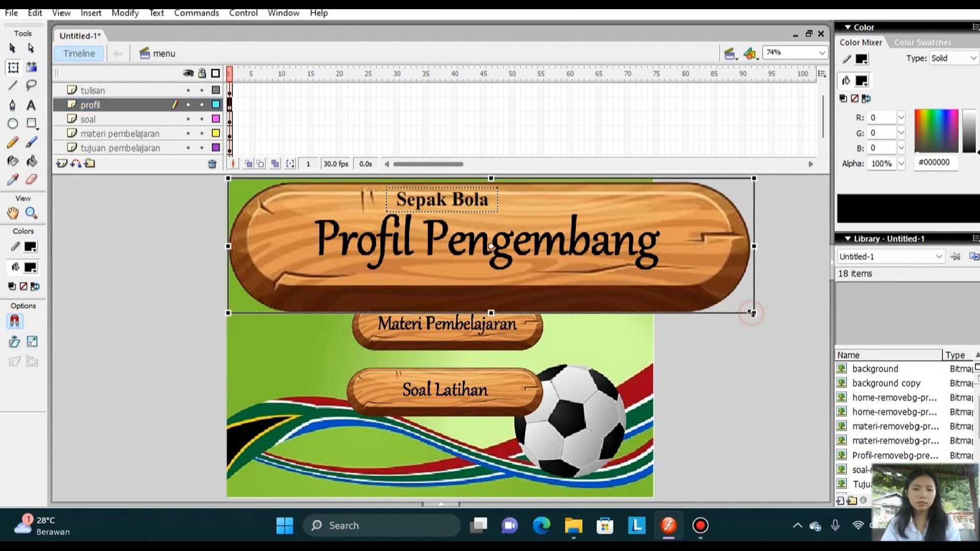
left_click_drag(753, 314, 633, 274)
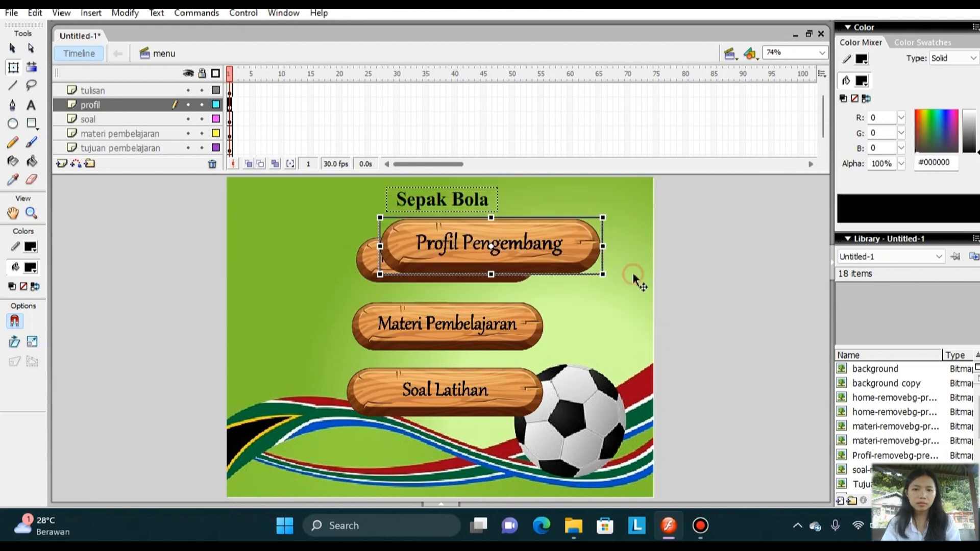
left_click_drag(532, 265, 549, 240)
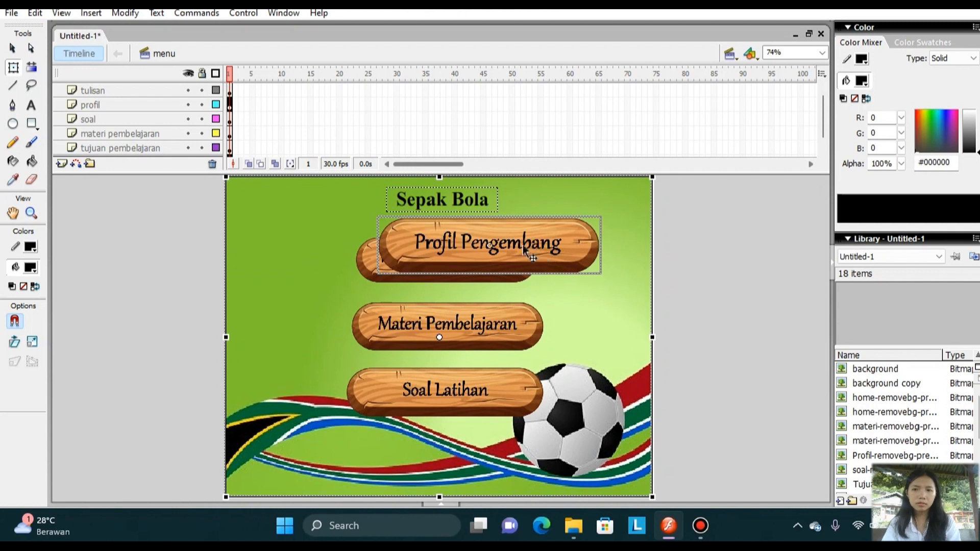
left_click(471, 339)
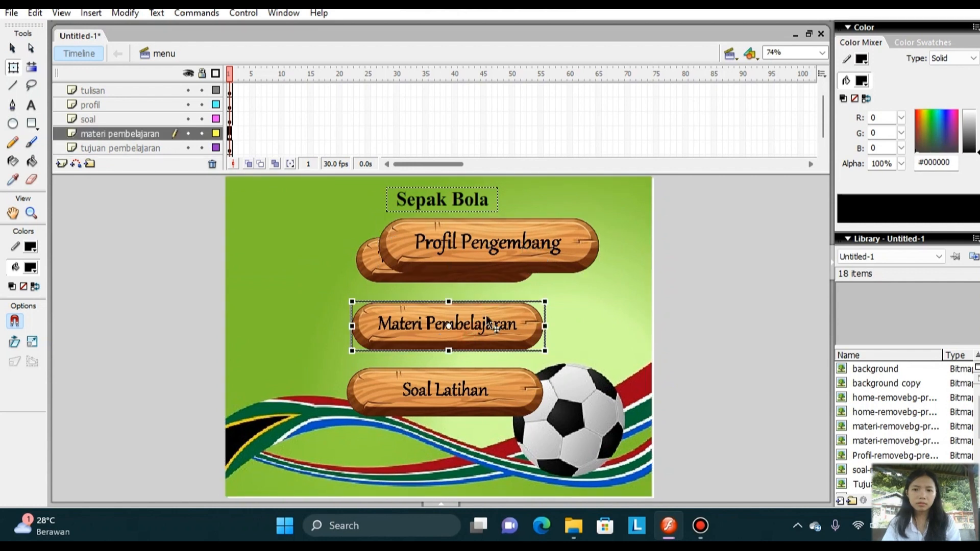
left_click(520, 268)
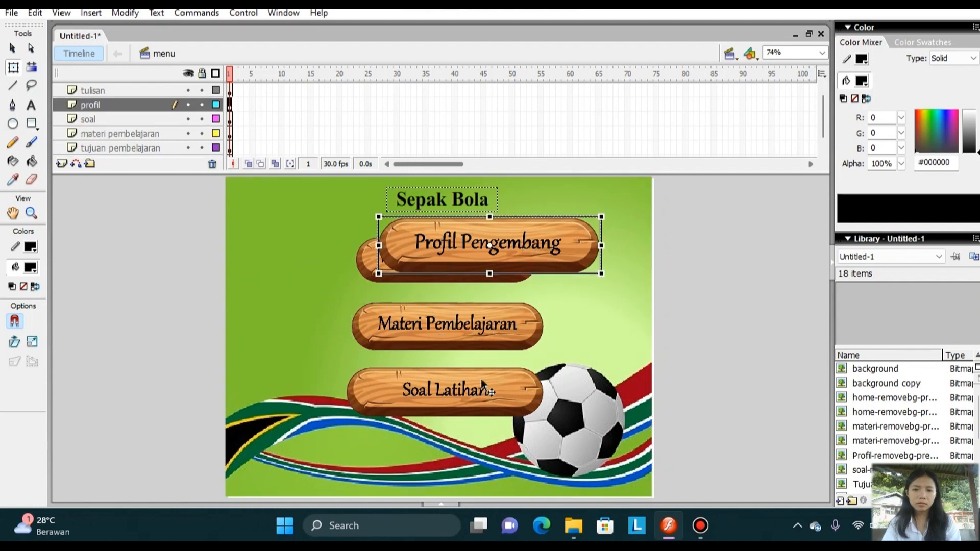
left_click_drag(481, 383, 476, 463)
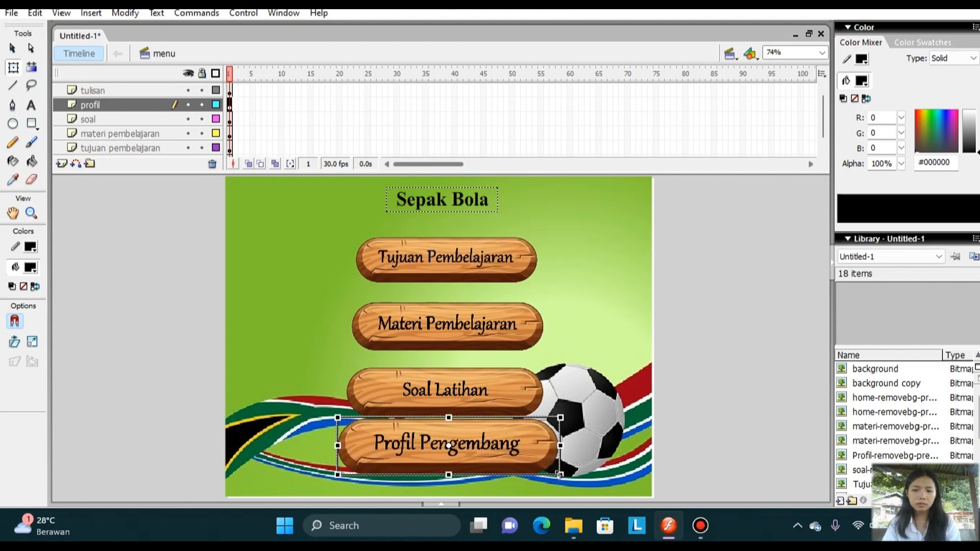
left_click_drag(559, 474, 548, 473)
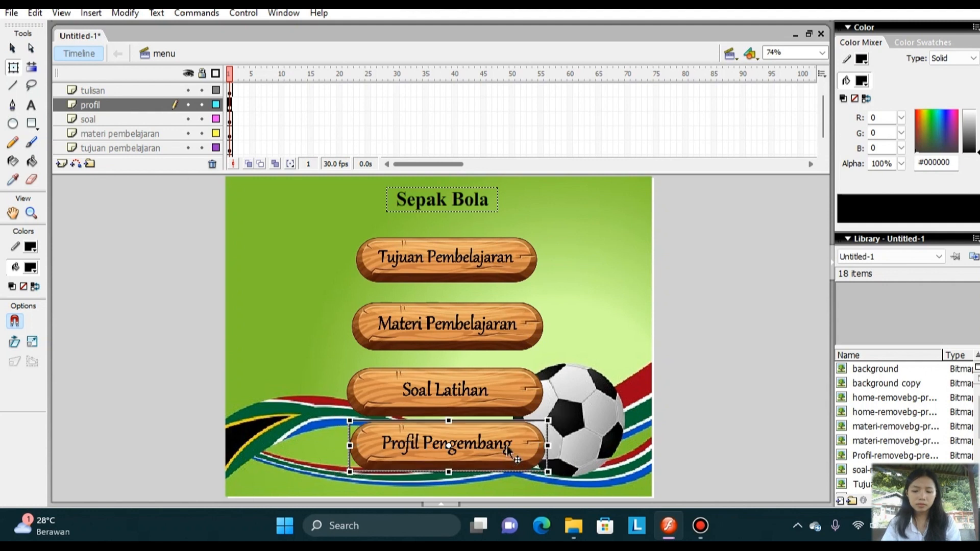
left_click_drag(507, 446, 503, 456)
Scale the Soal Latihan button down slightly, then deselect it.
left_click(500, 395)
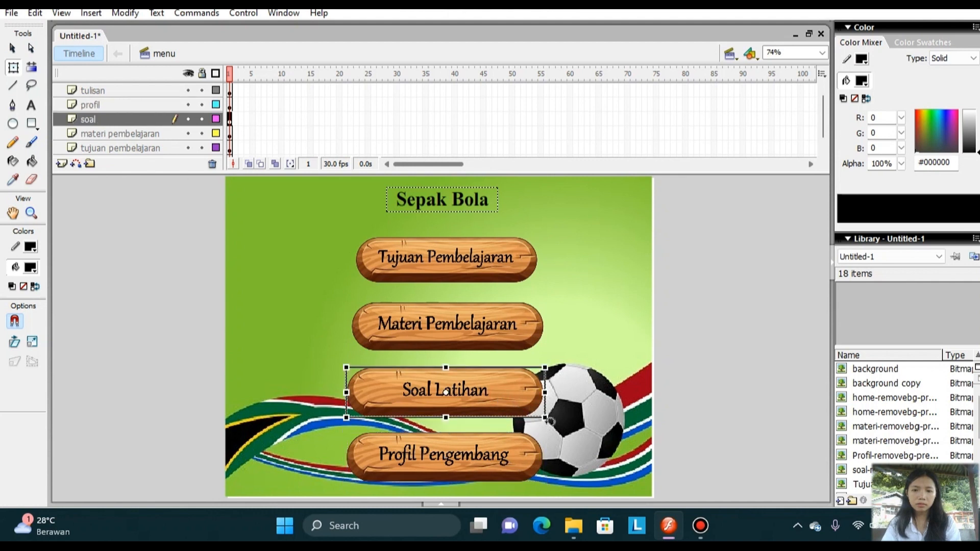
left_click_drag(545, 417, 539, 417)
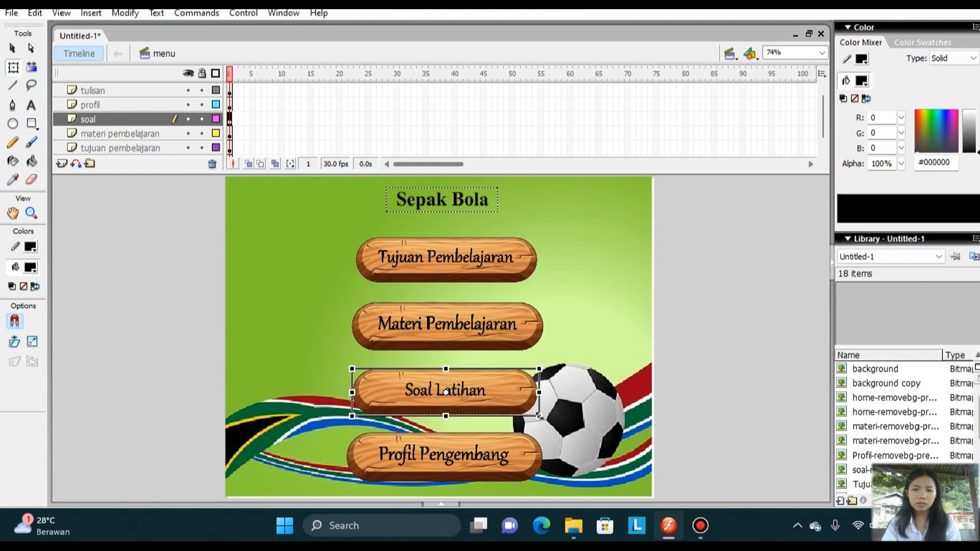
left_click(632, 398)
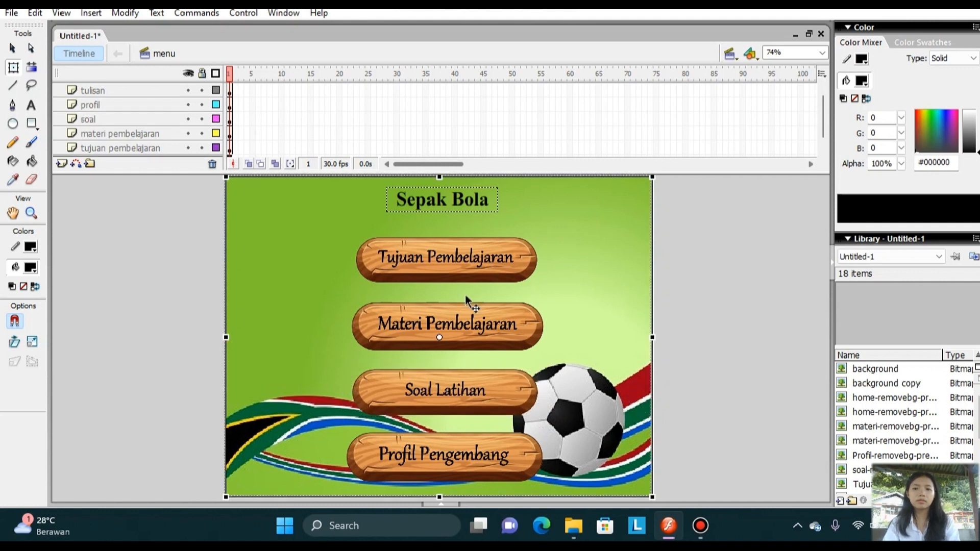
Convert the "Sepak Bola" title text to a movie clip symbol named "tulisan".
left_click(456, 201)
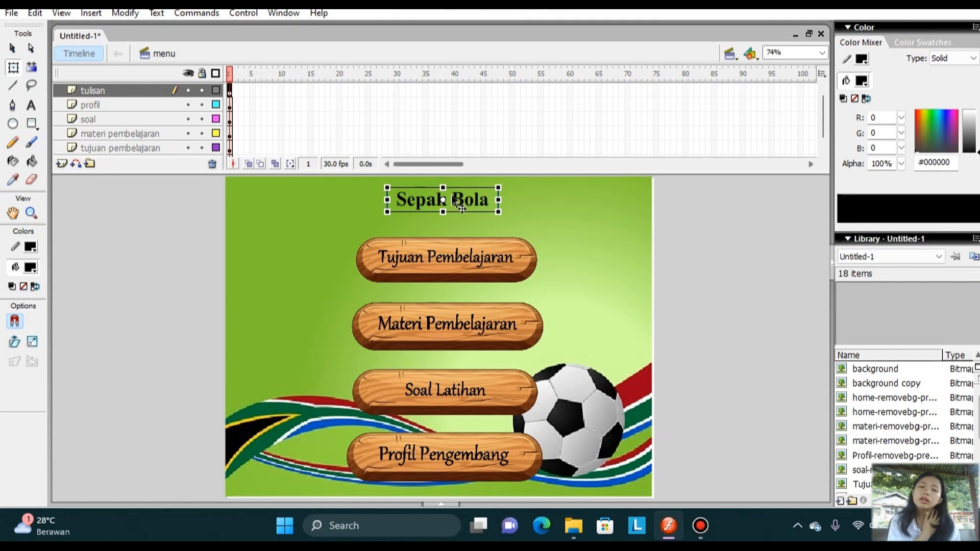
right_click(452, 200)
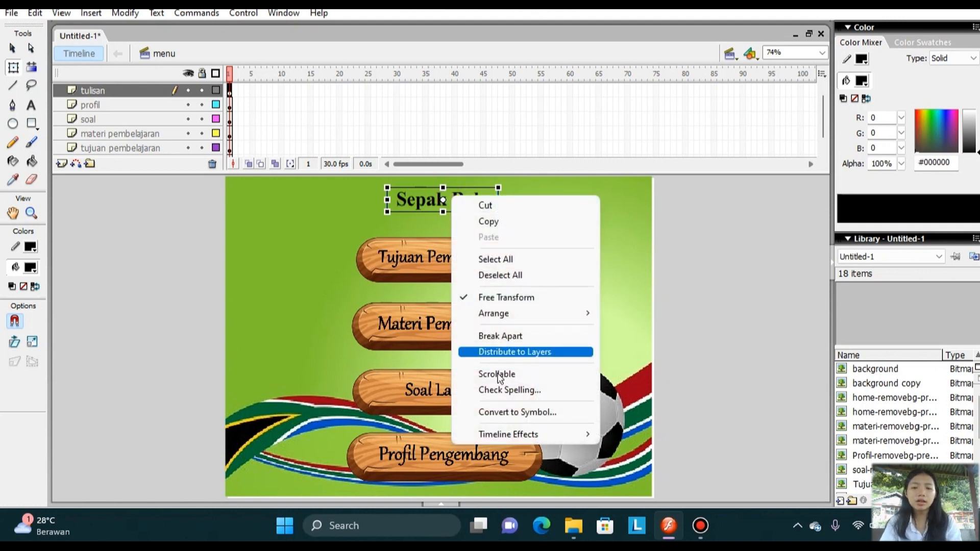
left_click(509, 412)
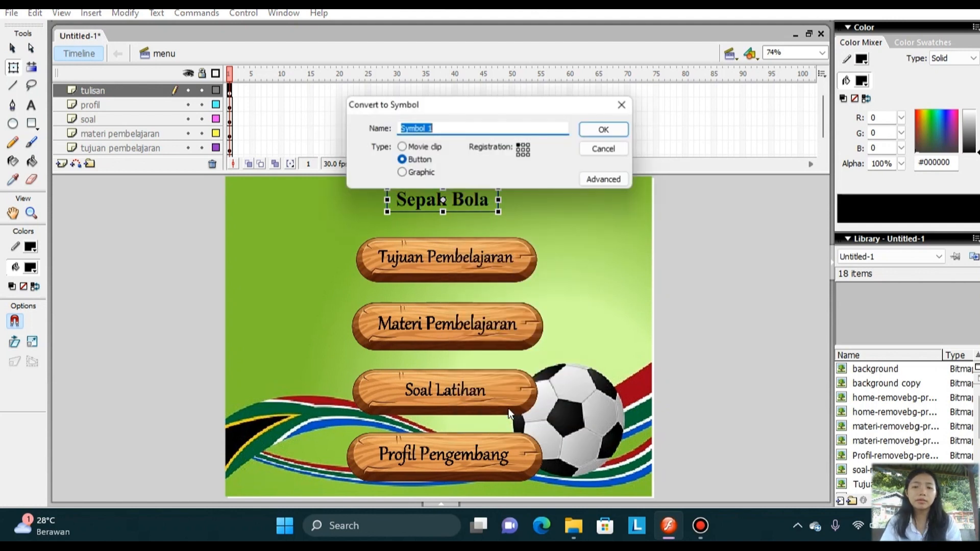
left_click(454, 131)
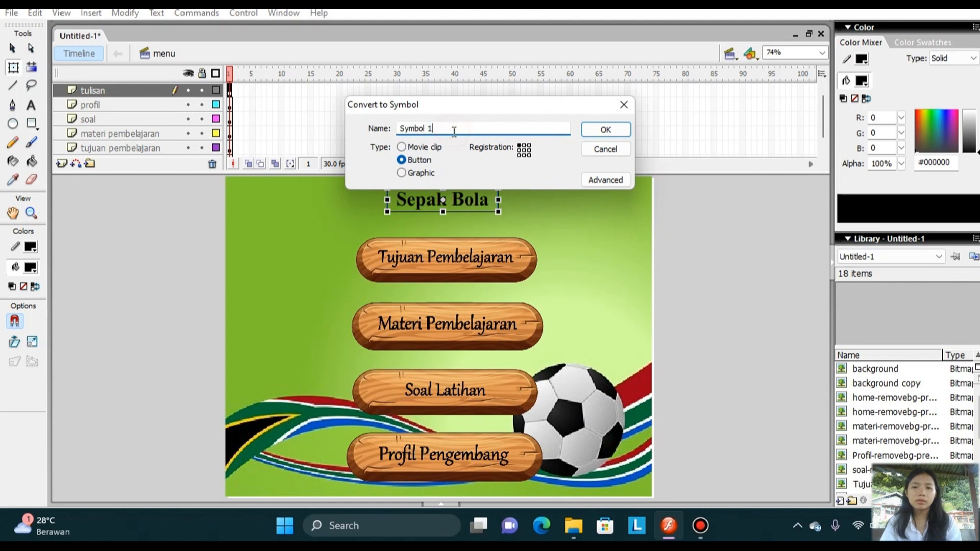
key("BackSpace")
key("BackSpace")
key("BackSpace")
key("BackSpace")
key("BackSpace")
key("BackSpace")
key("BackSpace")
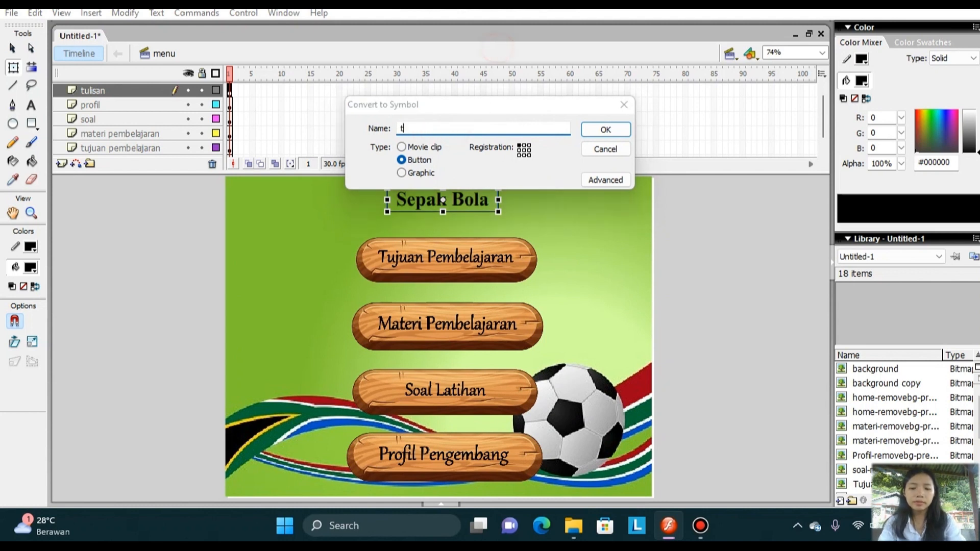
type("tulisan")
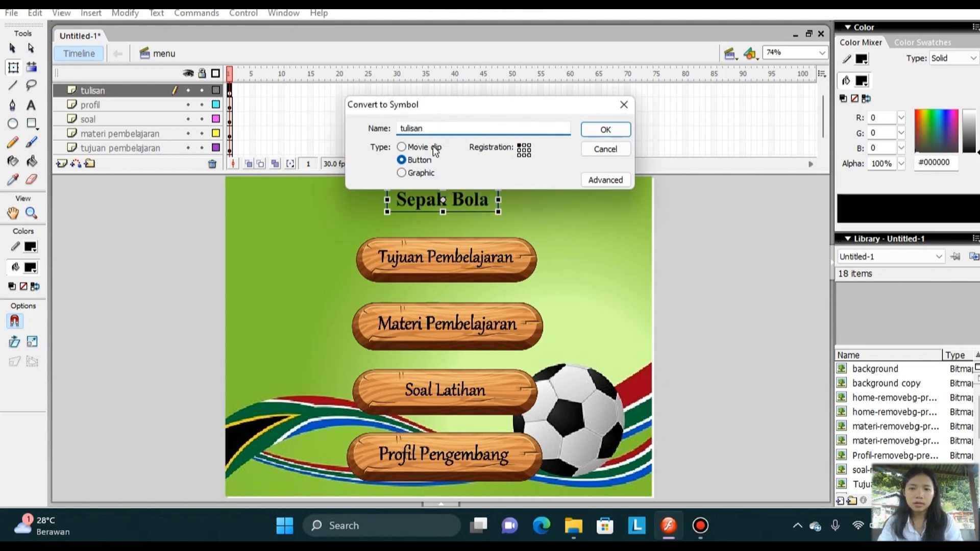
left_click(434, 149)
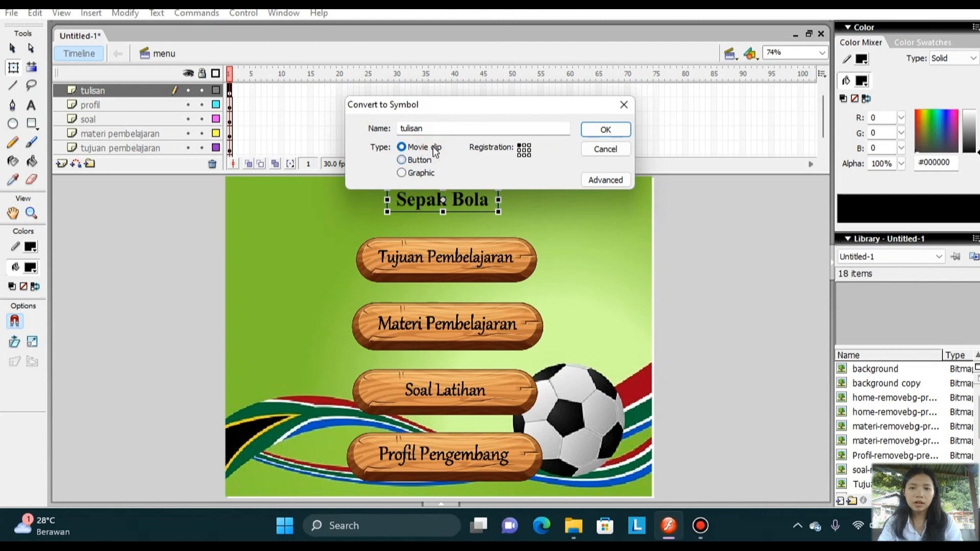
left_click(602, 131)
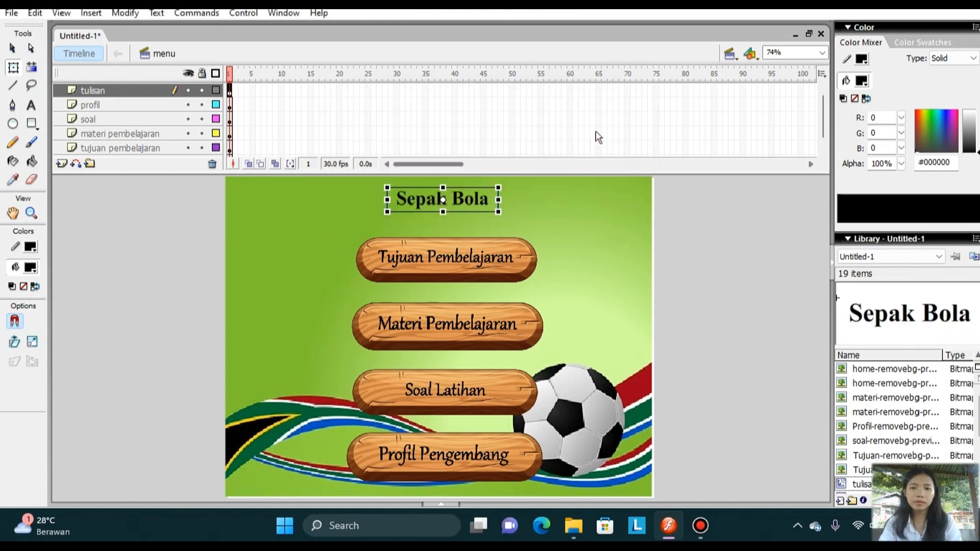
Convert the Tujuan Pembelajaran image to a button symbol named "tujuan".
left_click(448, 257)
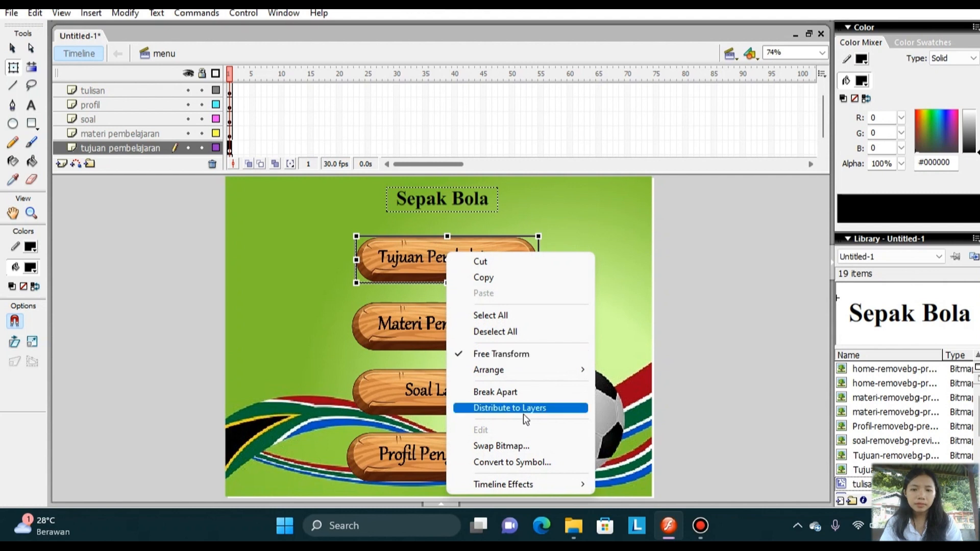
left_click(520, 462)
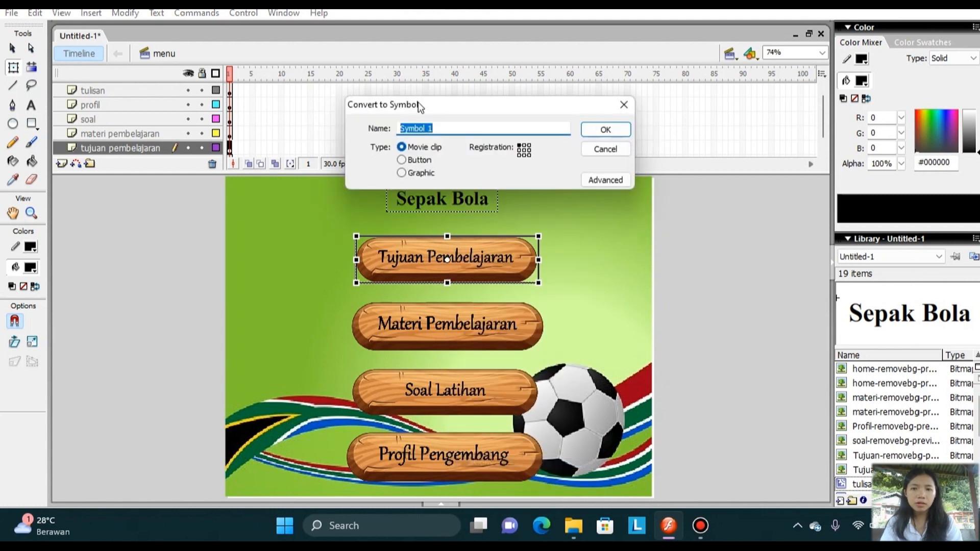
type("tujuan")
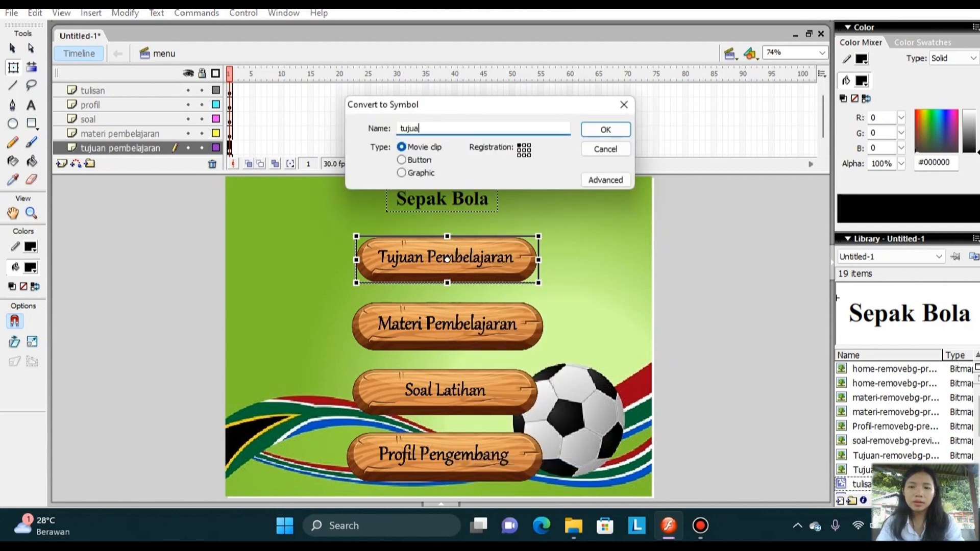
left_click(428, 161)
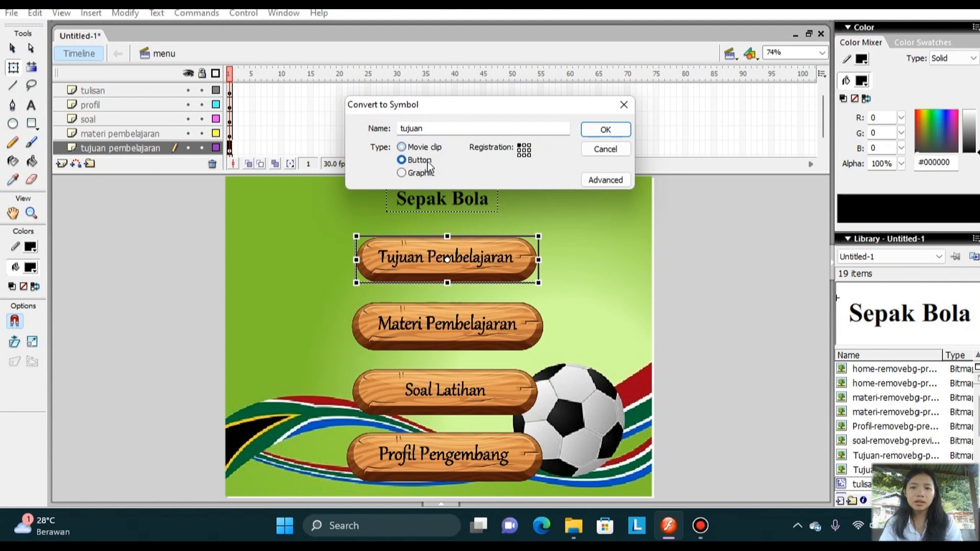
left_click(605, 130)
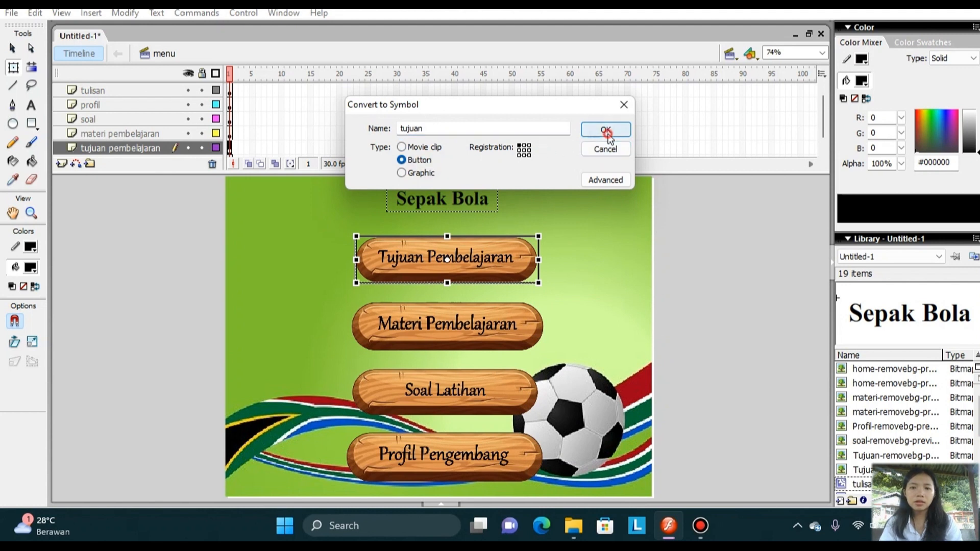
Convert the Materi Pembelajaran image to a button symbol named "materi".
left_click(483, 329)
right_click(484, 330)
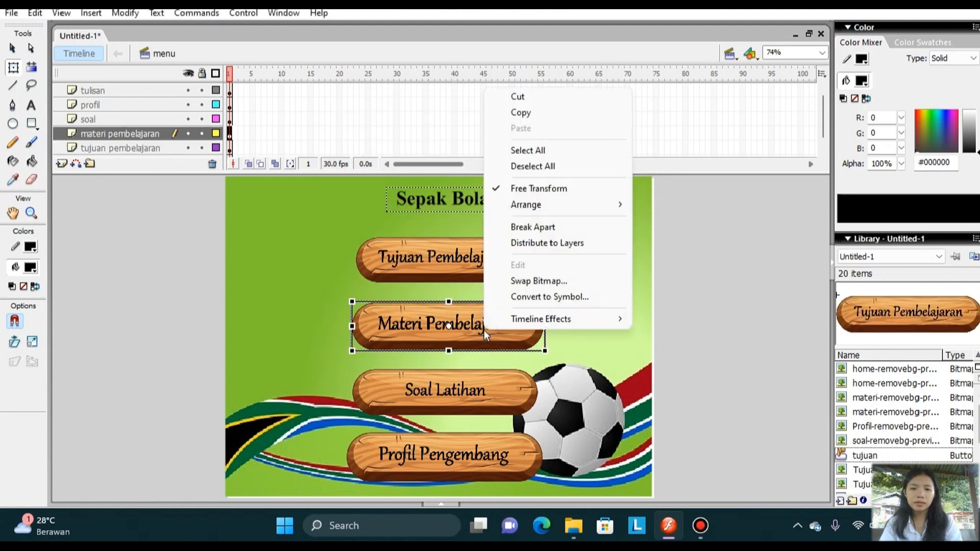
left_click(529, 298)
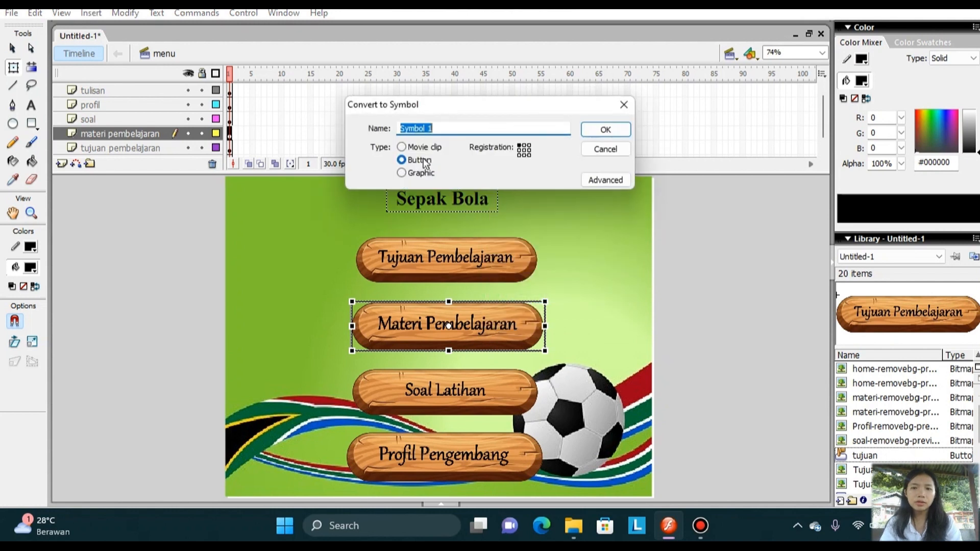
type("materi")
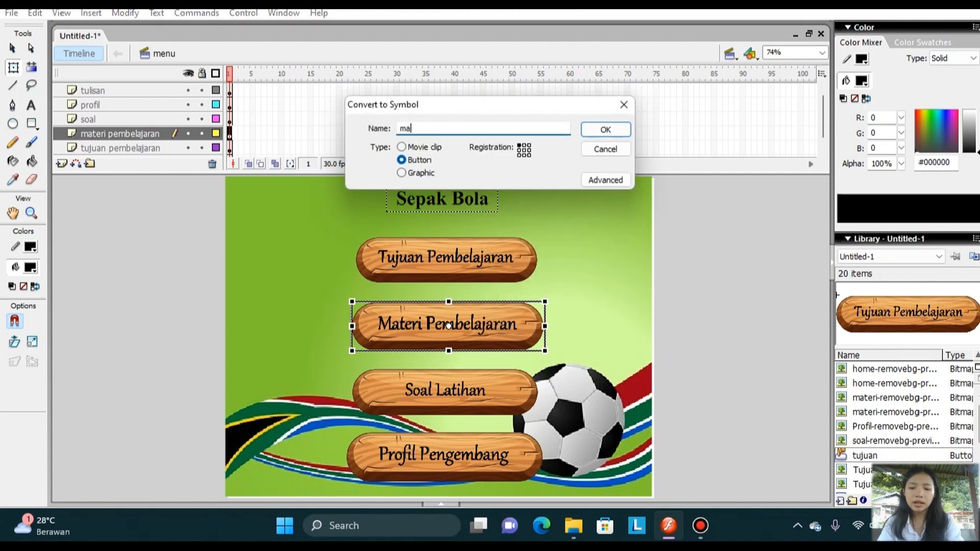
left_click(606, 131)
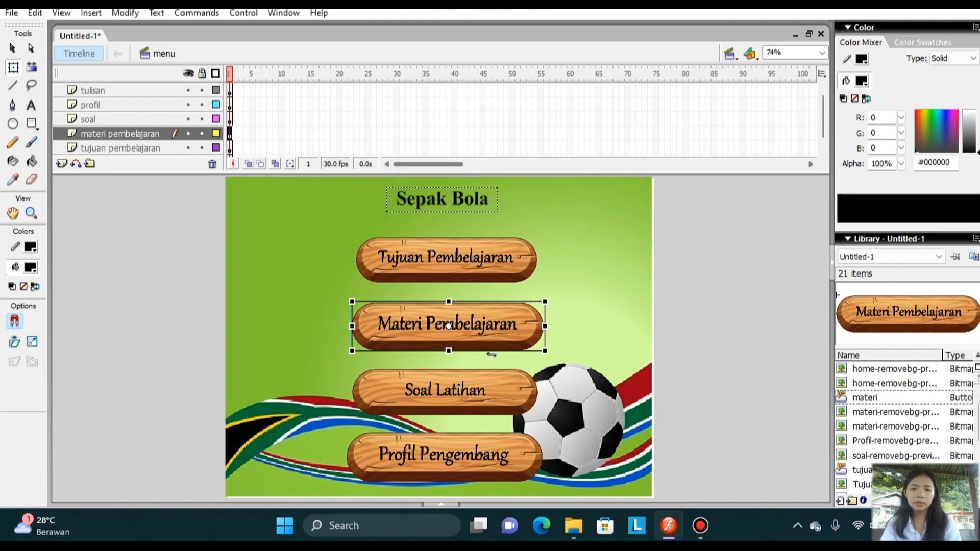
Convert the Soal Latihan image to a button symbol named "soal".
left_click(474, 388)
right_click(473, 386)
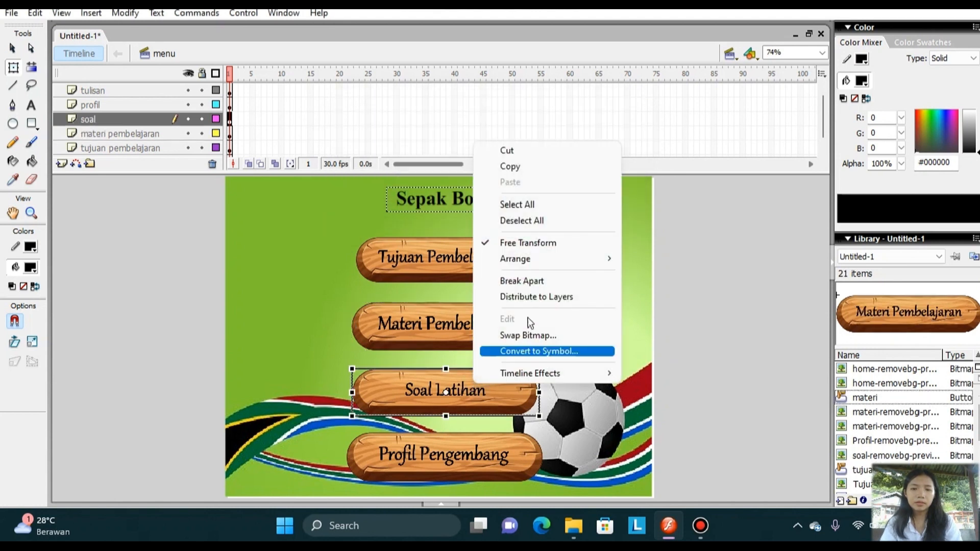
left_click(548, 352)
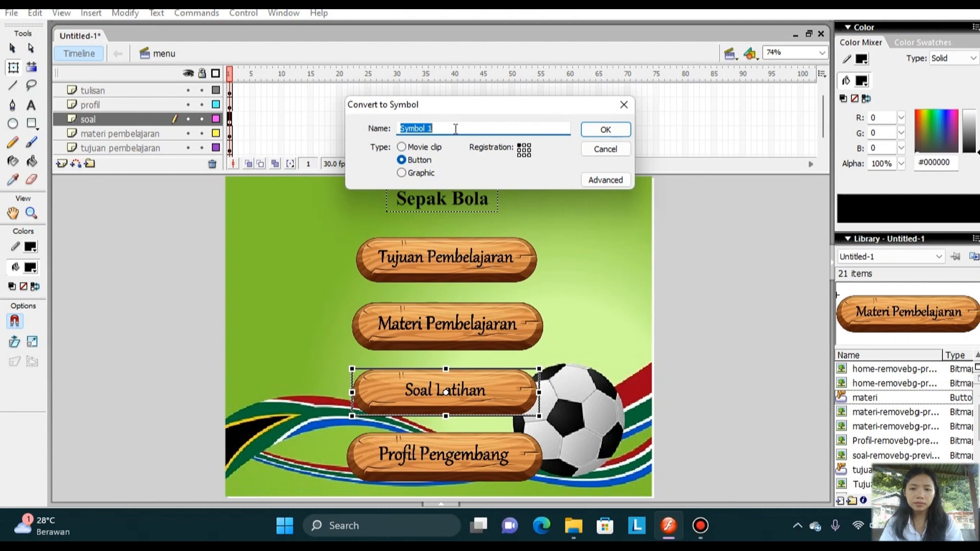
type("soal")
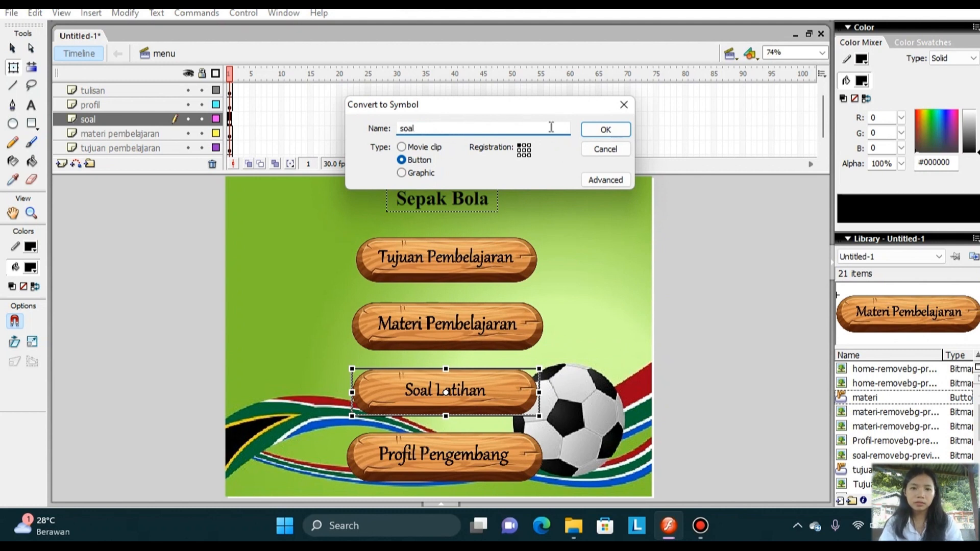
left_click(594, 131)
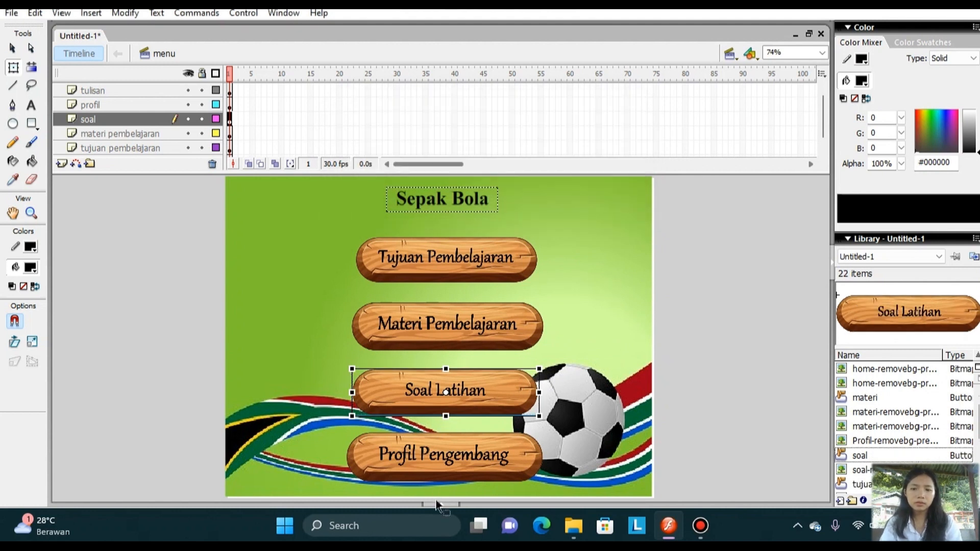
Convert the Profil Pengembang image to a button symbol named "profil".
left_click(477, 456)
right_click(477, 456)
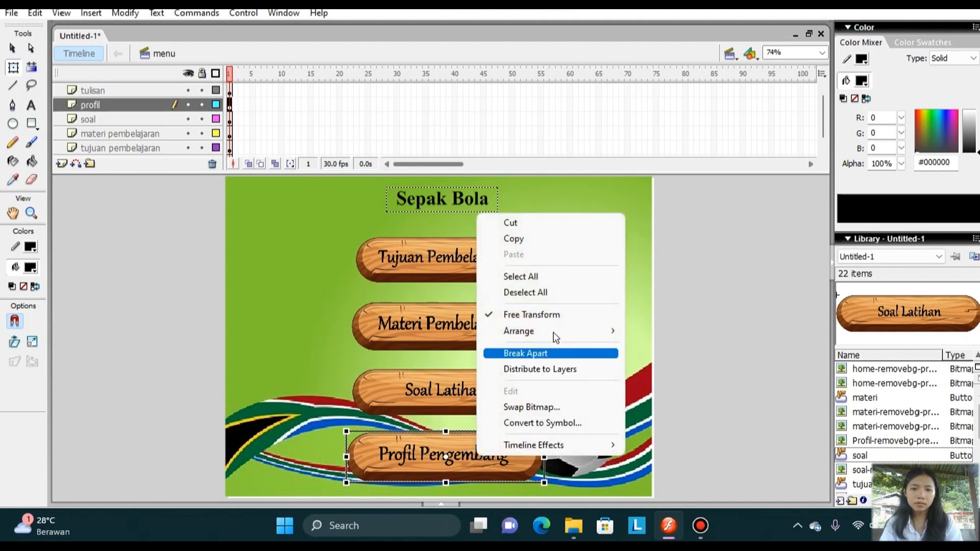
left_click(545, 423)
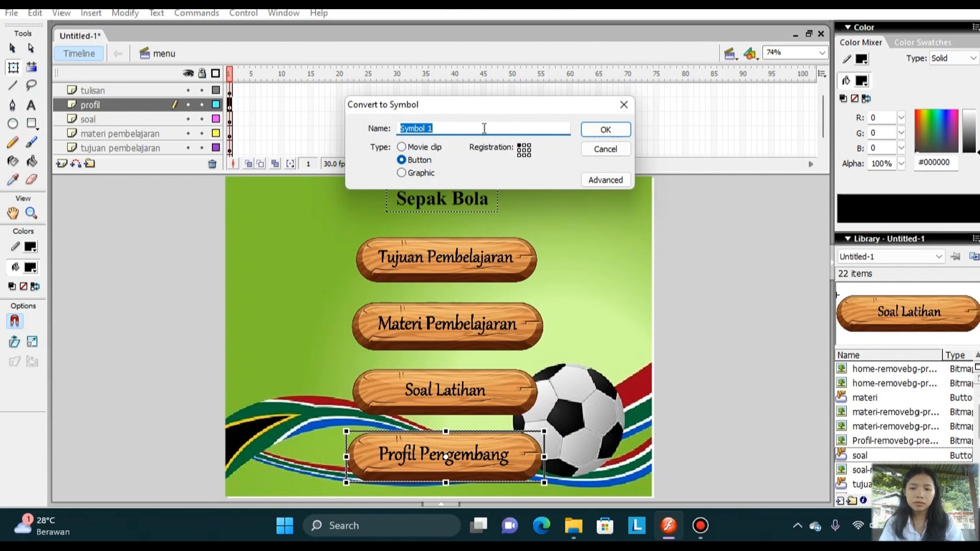
type("profil")
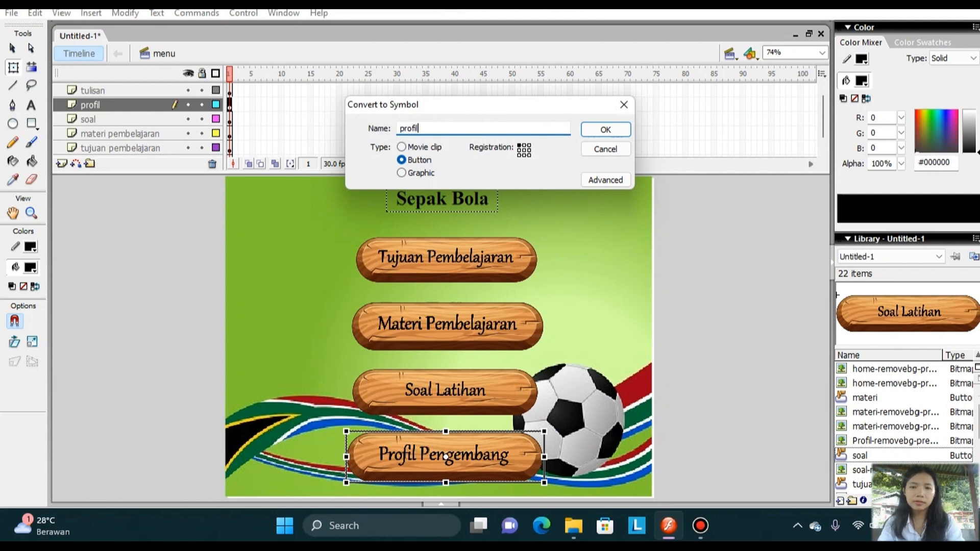
left_click(606, 132)
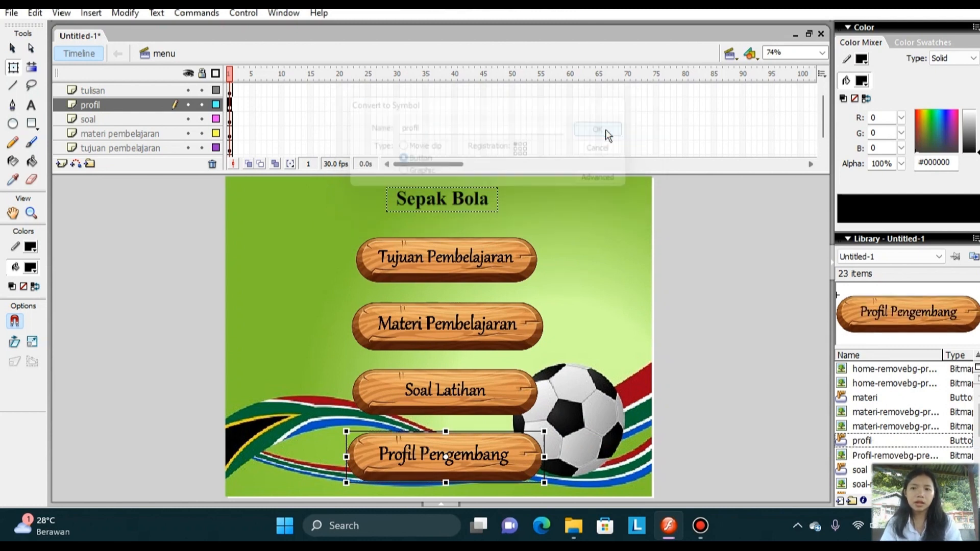
Open the Sepak Bola title symbol for editing and insert keyframes at frames 15 and 30.
left_click(463, 201)
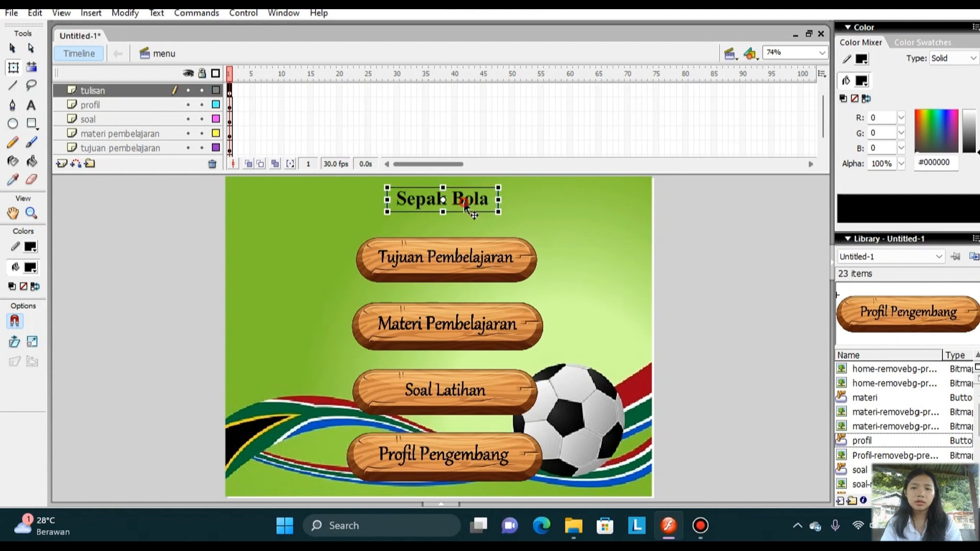
double_click(464, 202)
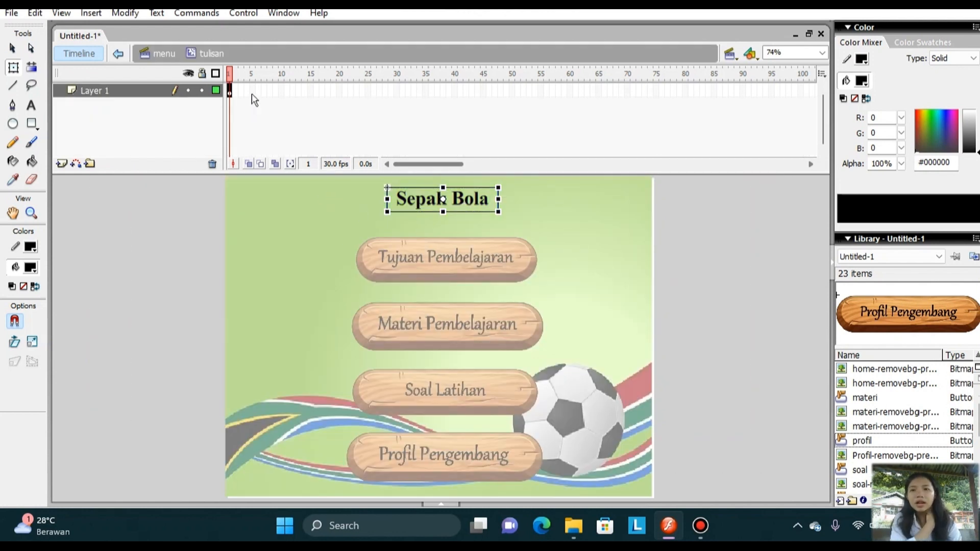
right_click(308, 92)
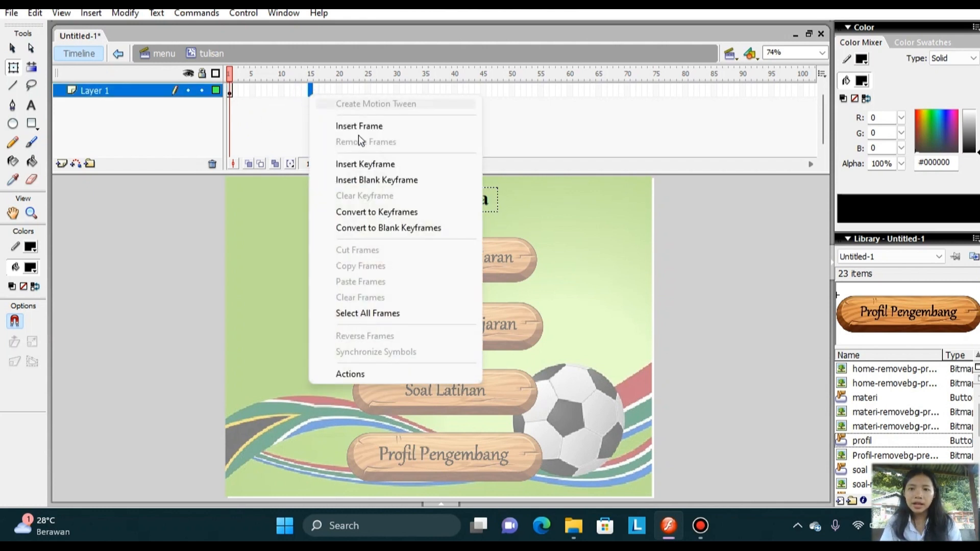
left_click(391, 164)
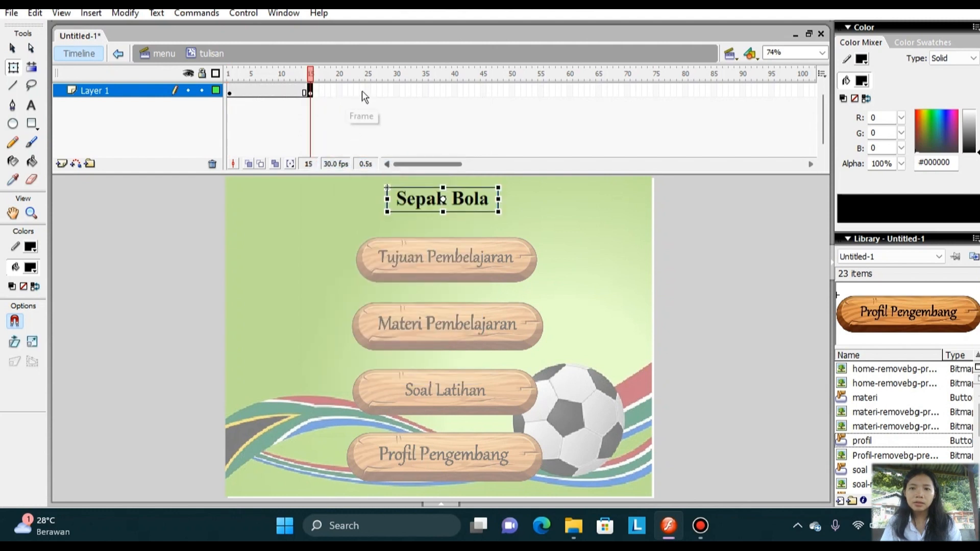
right_click(395, 91)
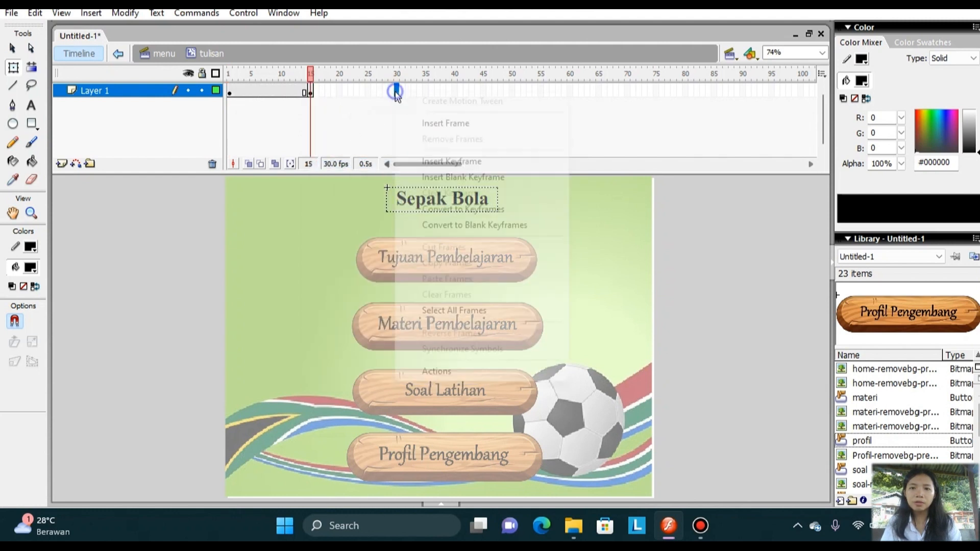
left_click(435, 162)
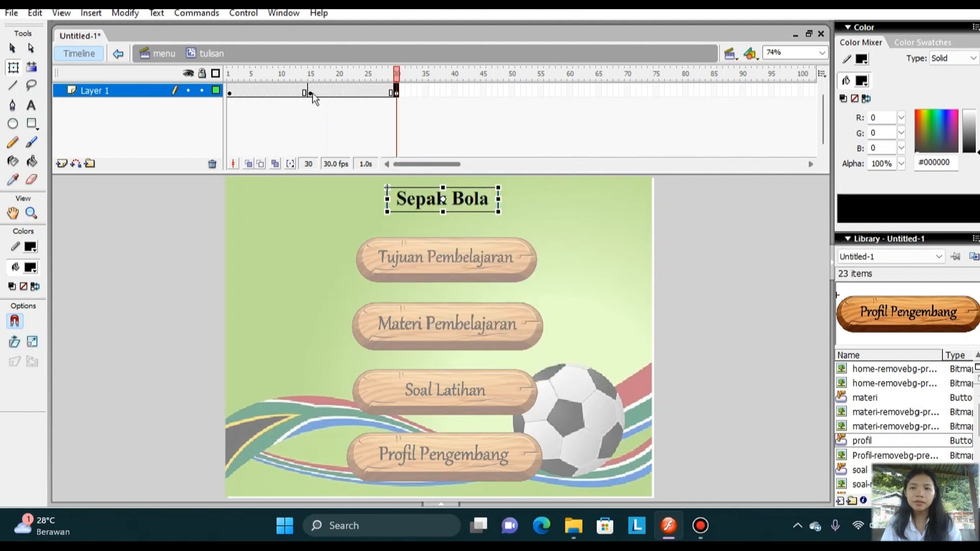
Create motion tweens on the title from frame 1 to 15 and from frame 15 to 30.
left_click(230, 92)
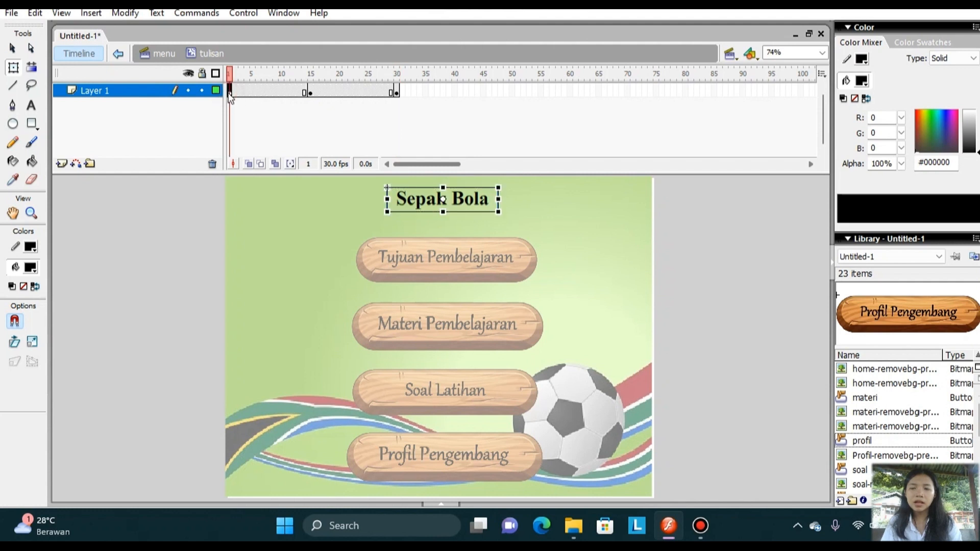
right_click(231, 97)
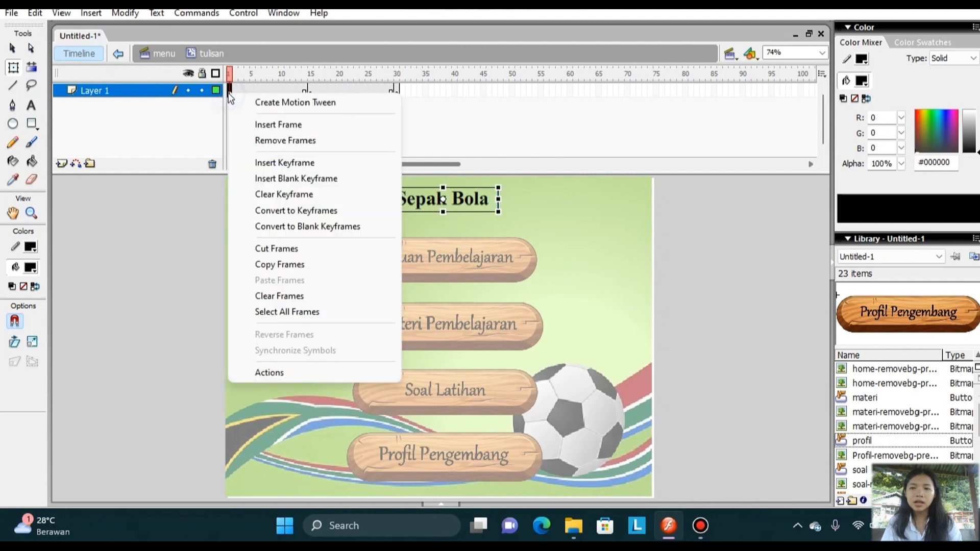
left_click(256, 103)
left_click(310, 93)
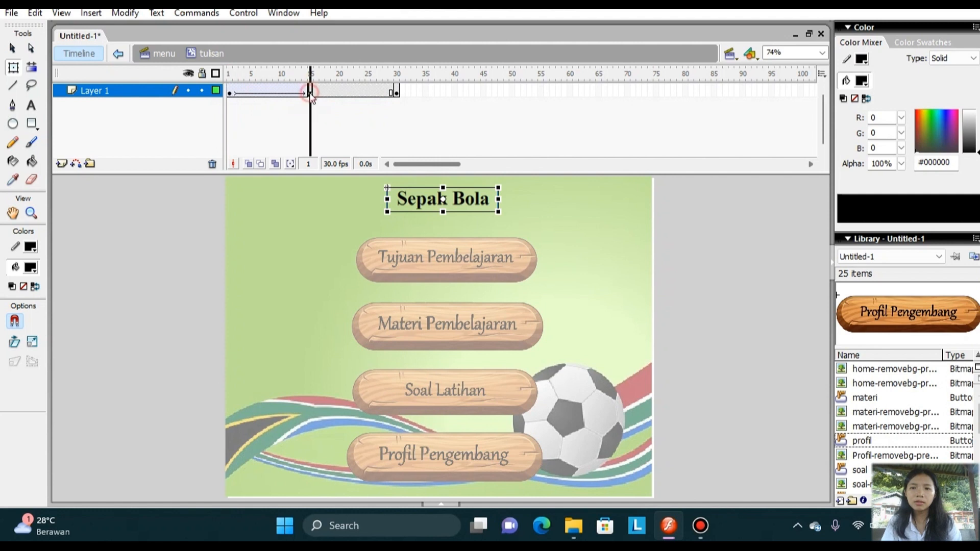
right_click(312, 97)
left_click(327, 101)
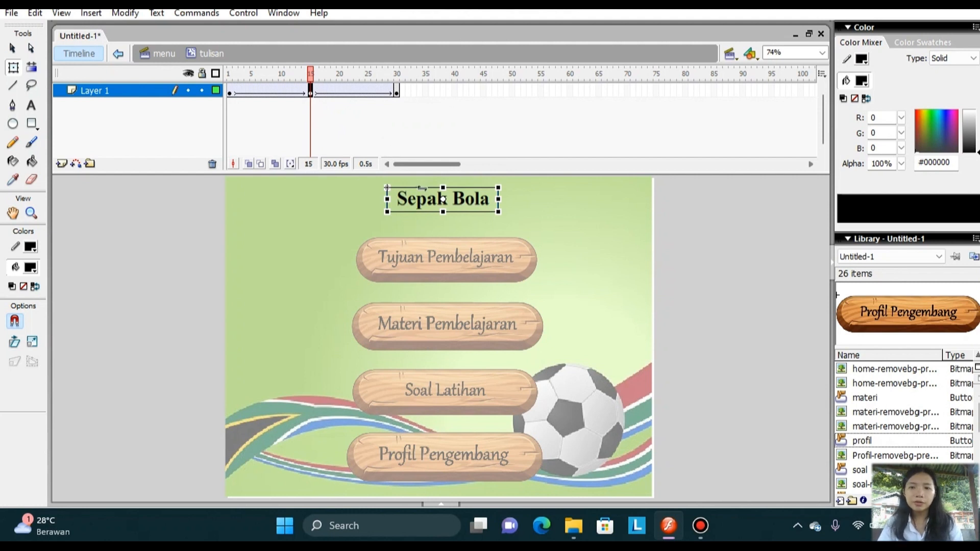
Resize the Sepak Bola title slightly from its corner at frame 15 and return to the menu scene.
left_click(388, 188)
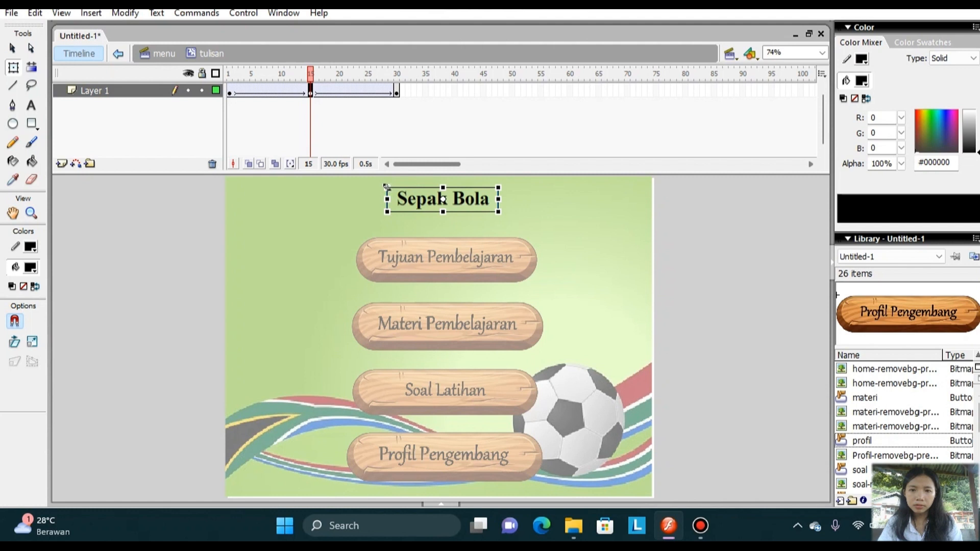
left_click_drag(386, 187, 389, 189)
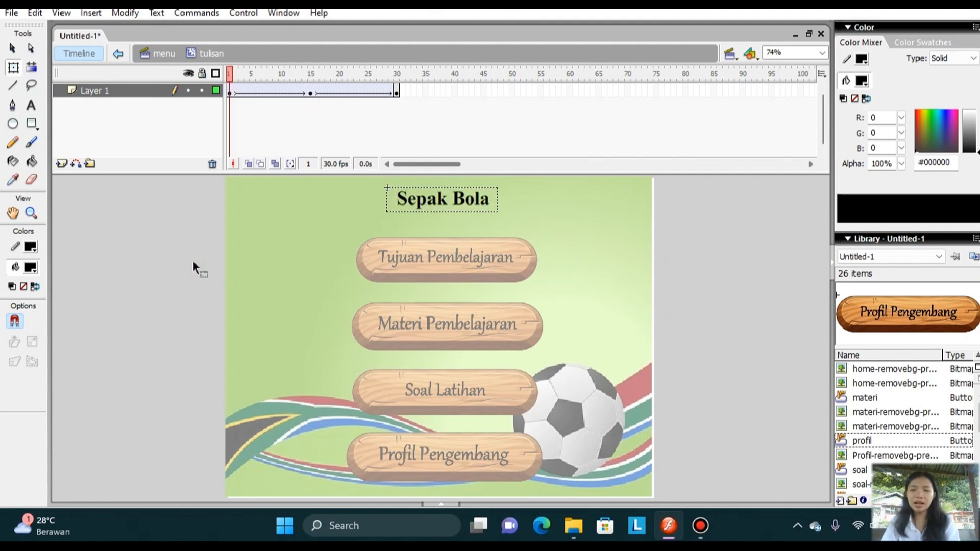
double_click(193, 263)
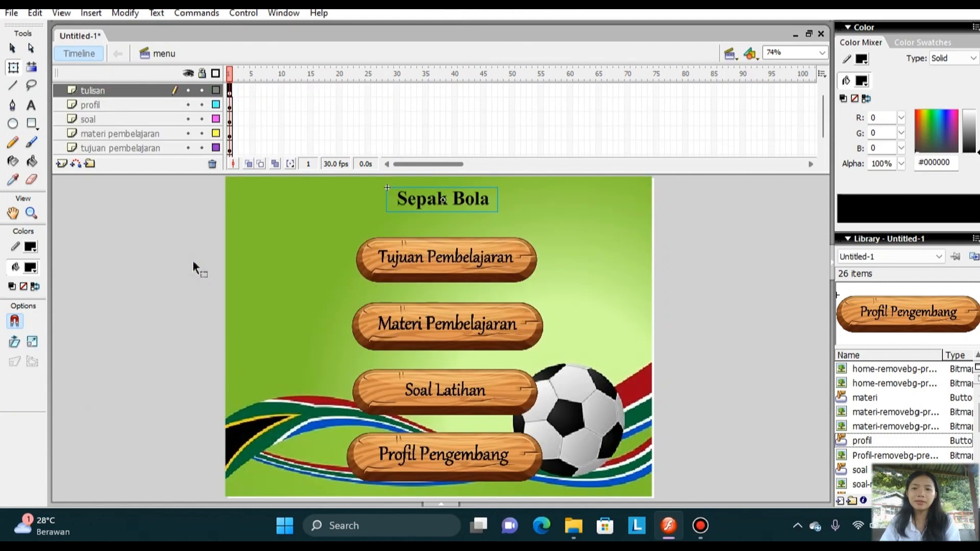
left_click(460, 263)
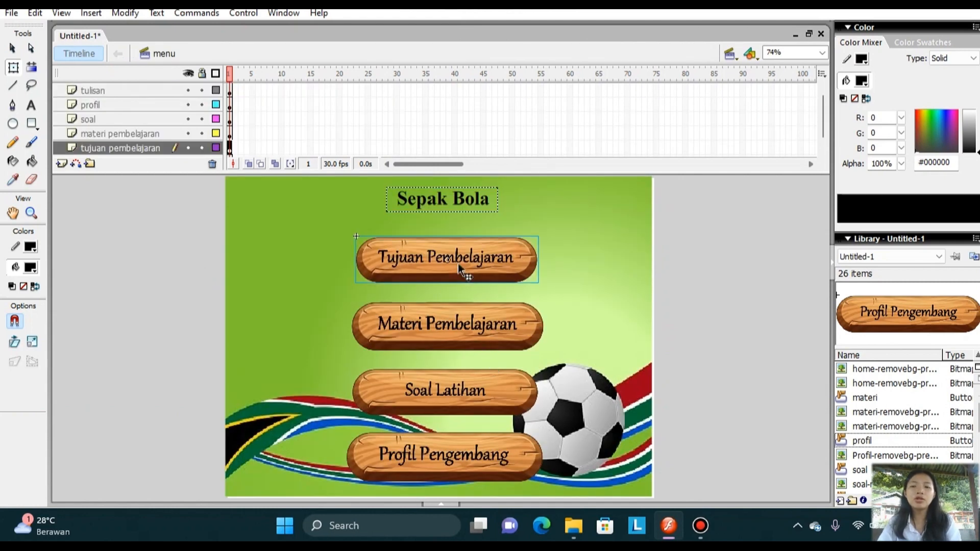
right_click(467, 259)
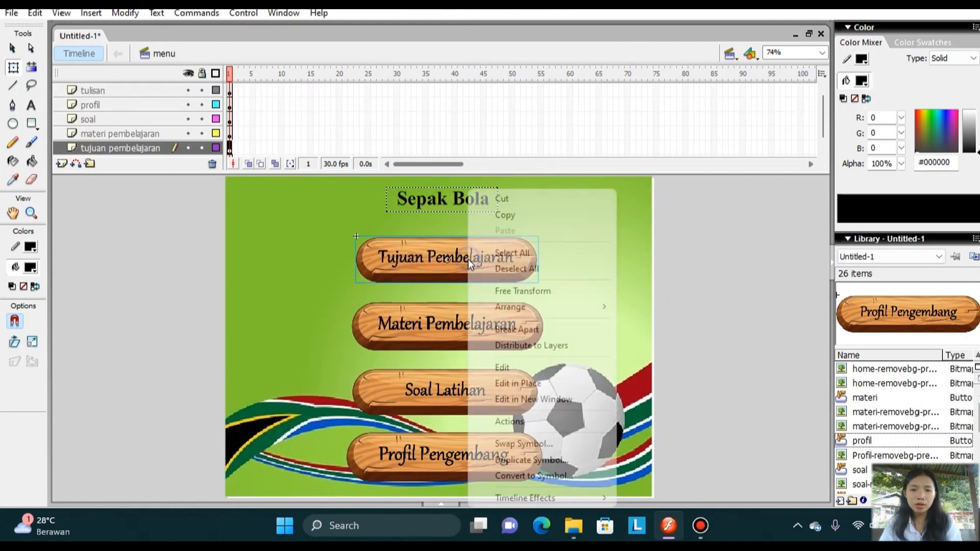
left_click(533, 477)
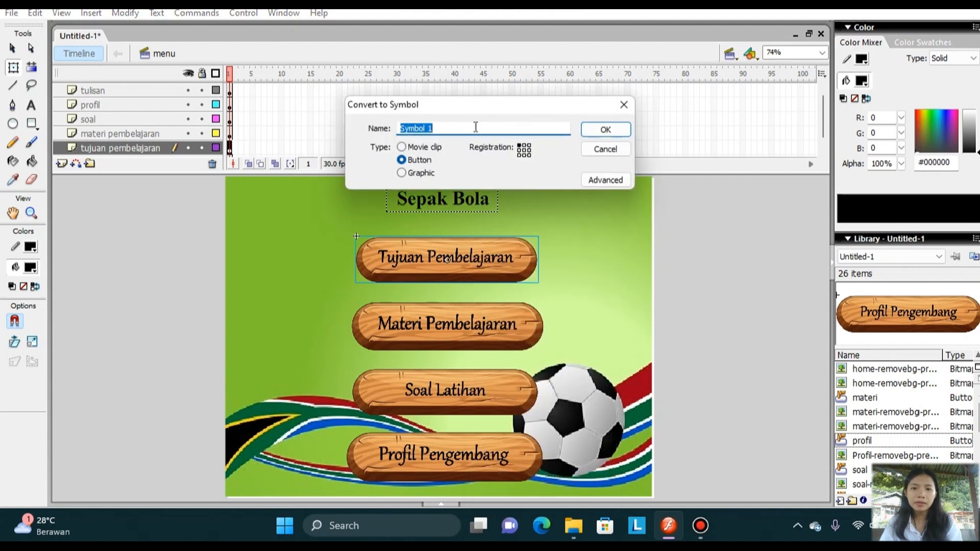
left_click(624, 105)
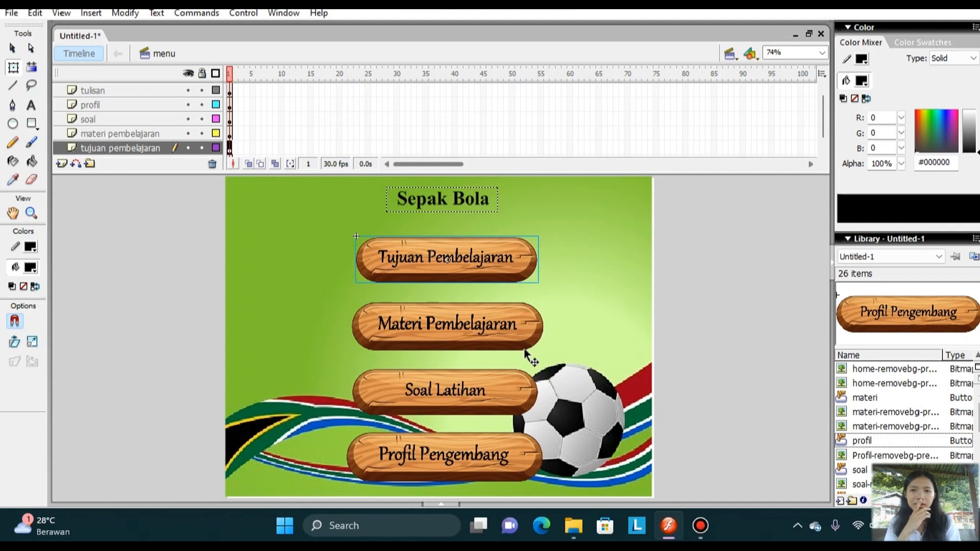
Open the Tujuan Pembelajaran button symbol for editing and insert keyframes in its Over and Down states.
double_click(484, 262)
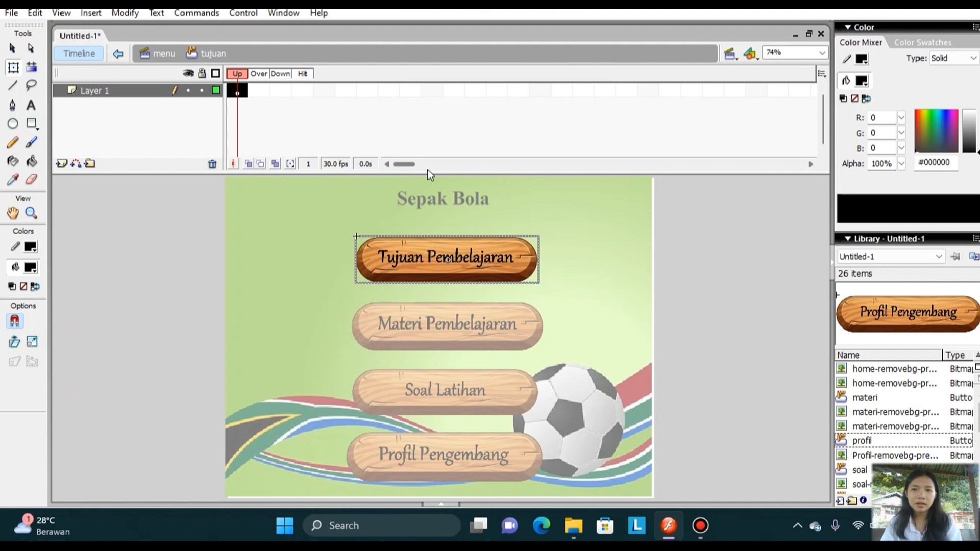
right_click(260, 92)
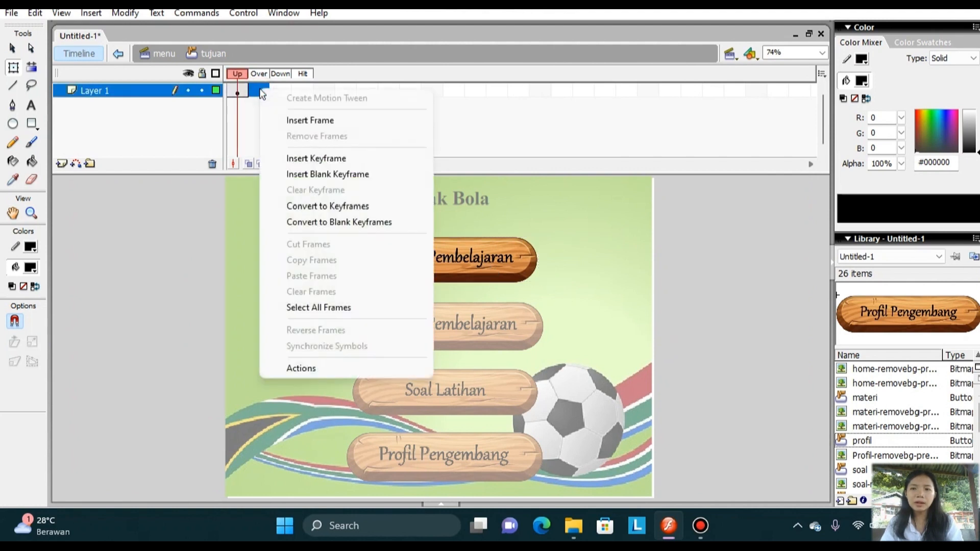
left_click(385, 157)
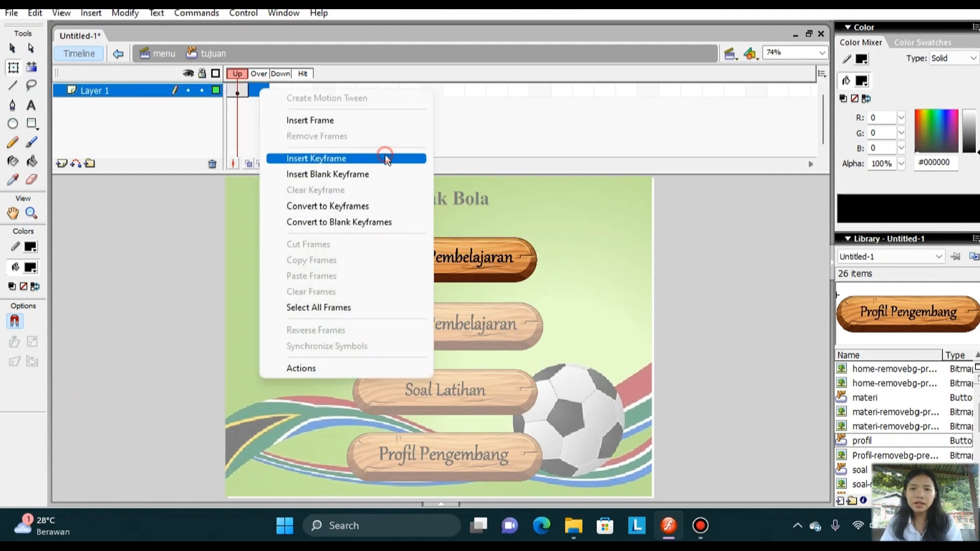
right_click(281, 90)
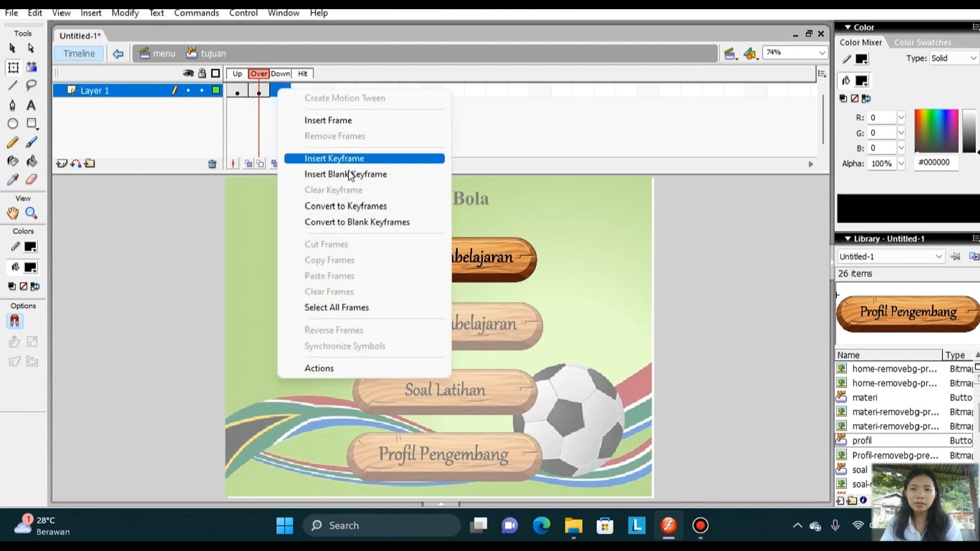
left_click(359, 158)
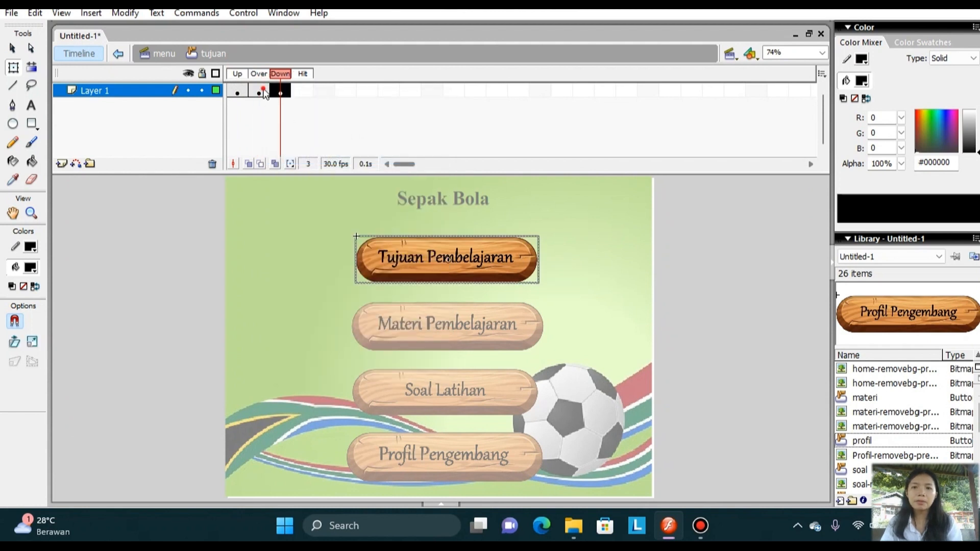
Select the Tujuan Pembelajaran image in the button's Over state for free transformation.
left_click(261, 90)
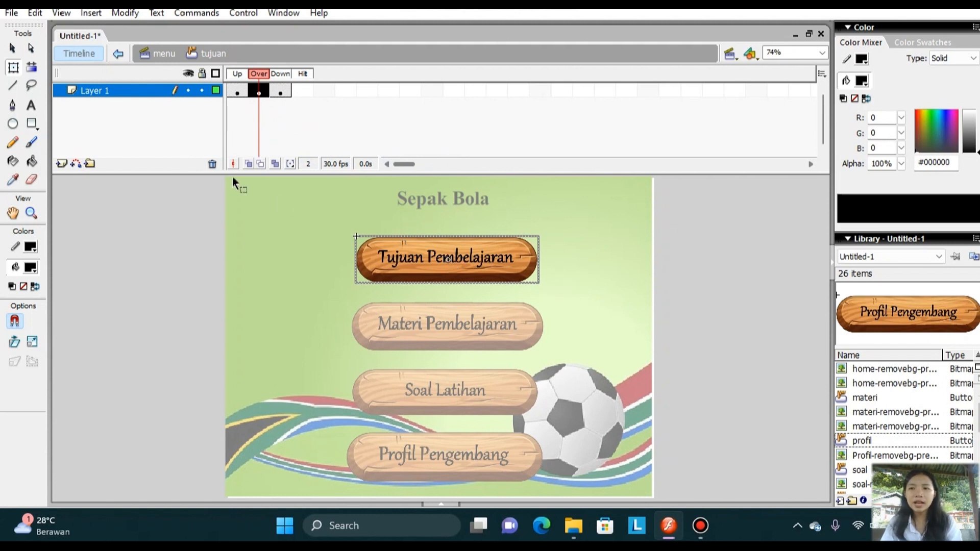
left_click(13, 68)
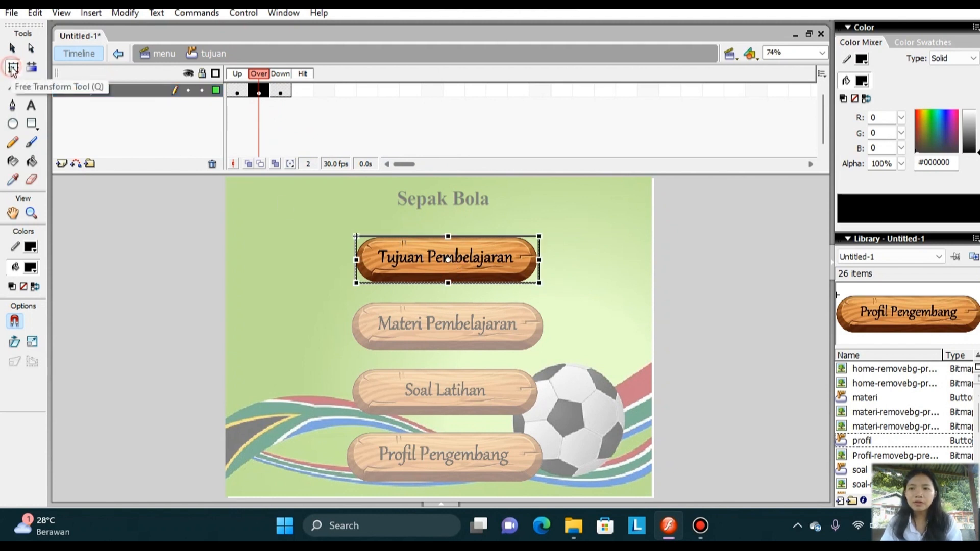
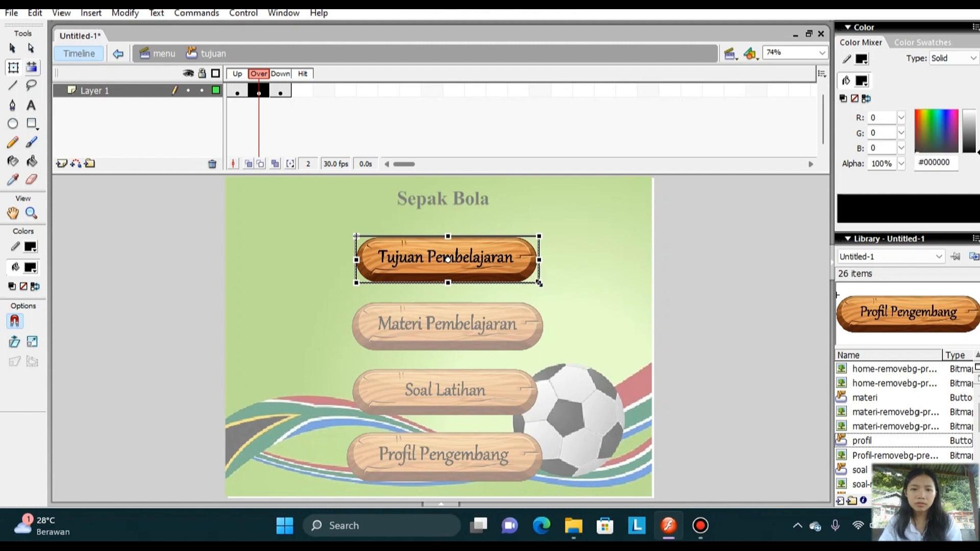
Enlarge the Tujuan Pembelajaran image slightly around its center in the button's Over state and return to the menu scene.
left_click_drag(539, 282, 554, 296)
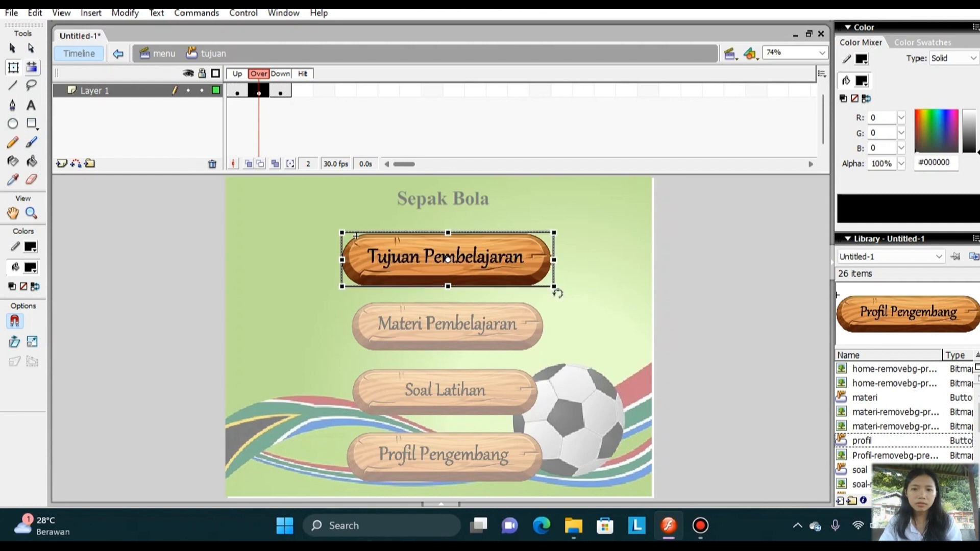
left_click(214, 269)
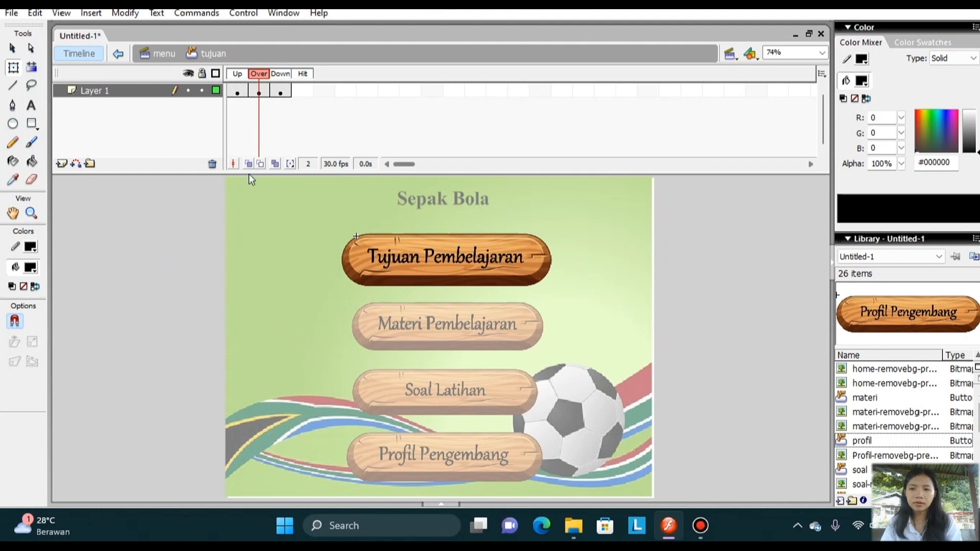
left_click(177, 248)
double_click(176, 248)
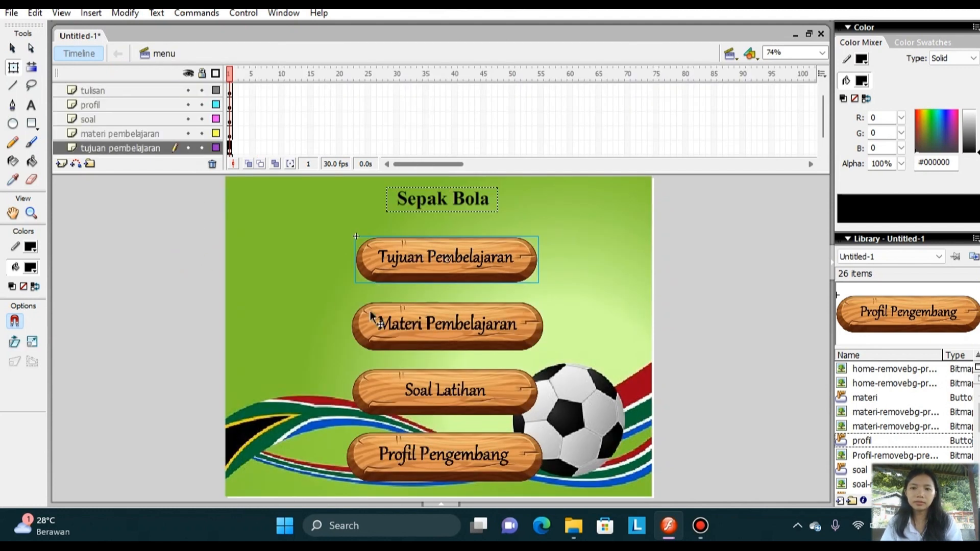
Open the Materi Pembelajaran button symbol for in-place editing and insert keyframes in its Over and Down states.
left_click(449, 329)
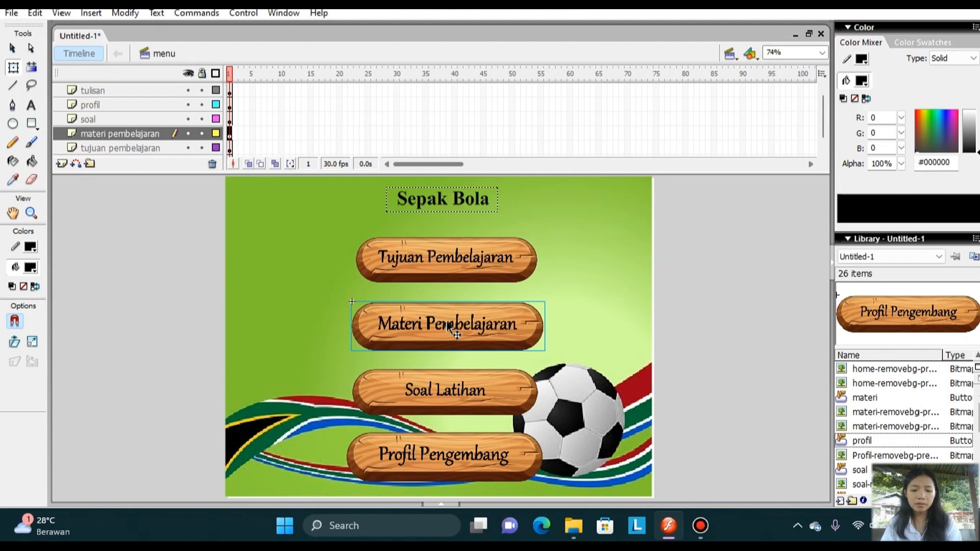
right_click(448, 327)
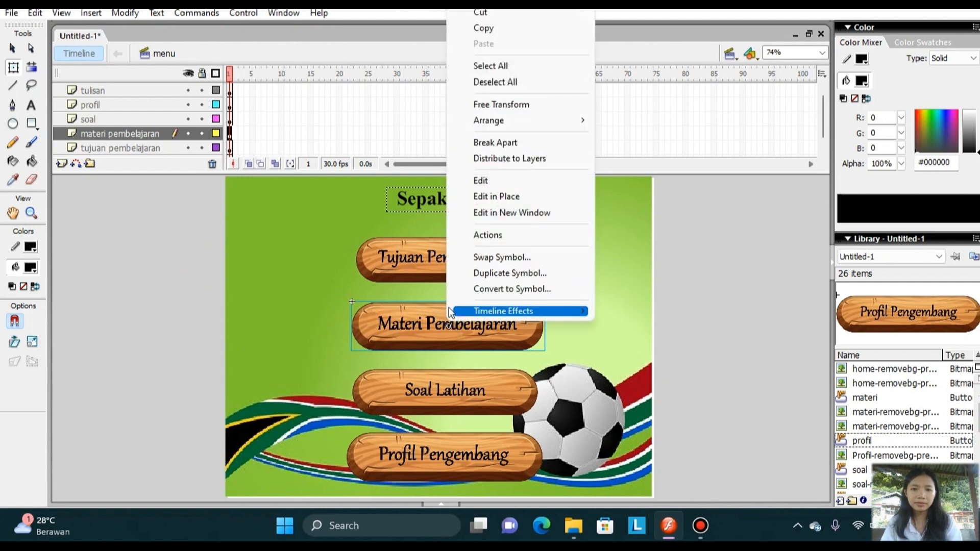
left_click(424, 325)
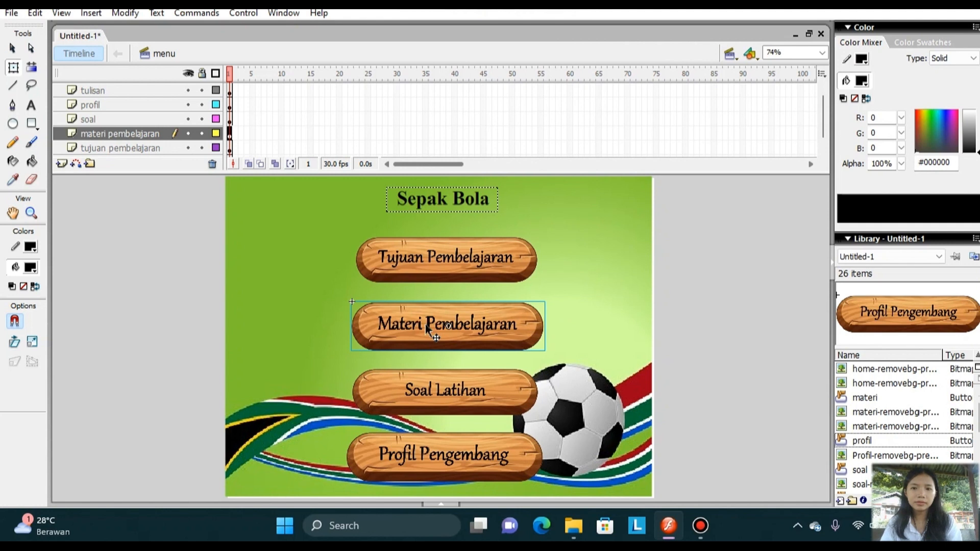
double_click(425, 324)
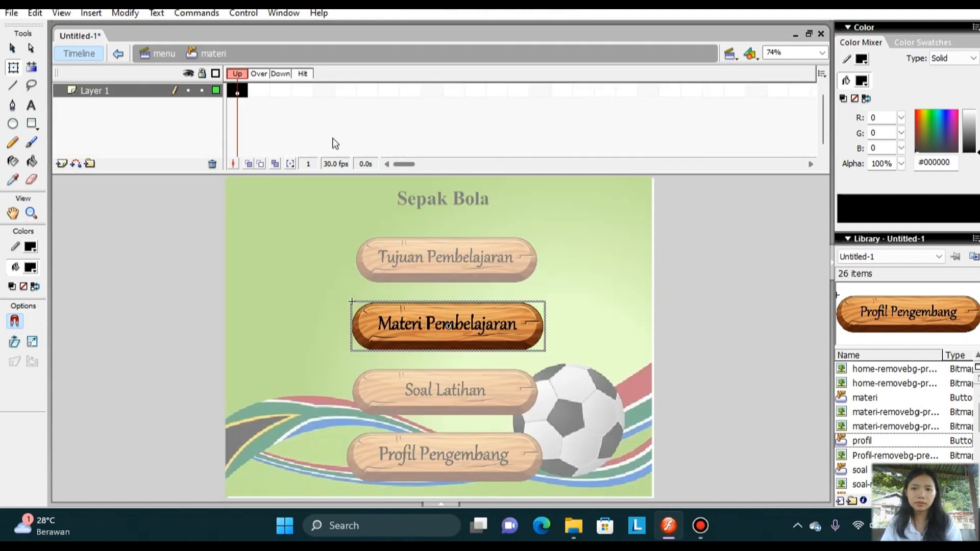
right_click(255, 88)
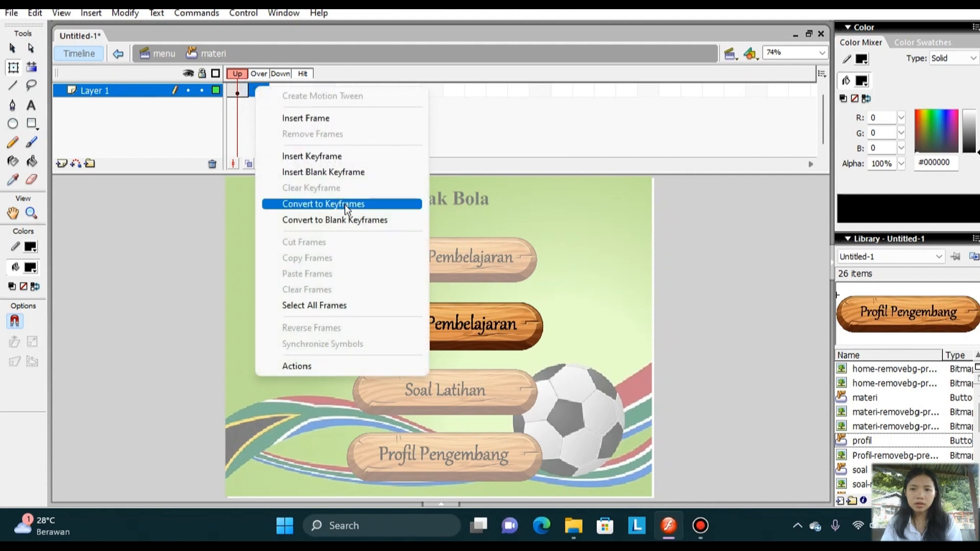
left_click(356, 159)
left_click(276, 90)
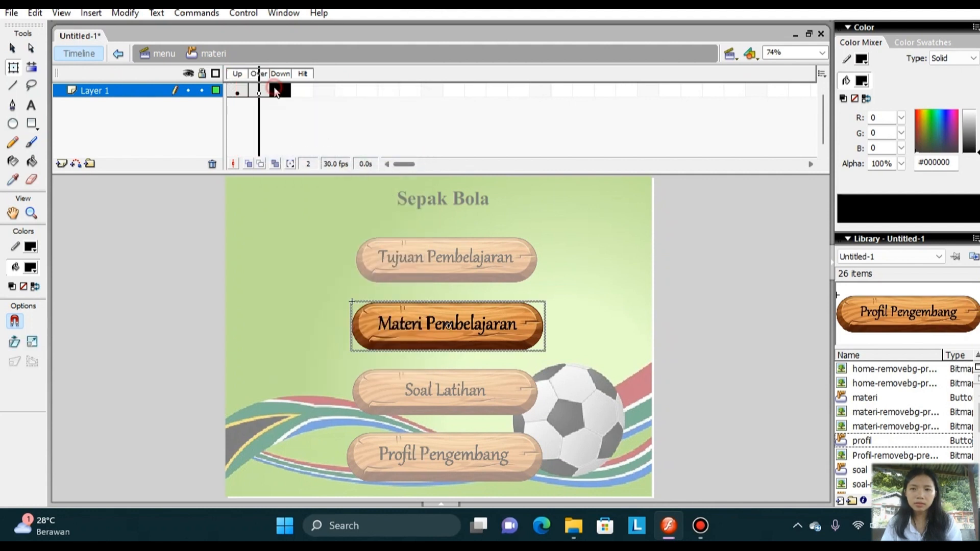
right_click(276, 91)
left_click(348, 154)
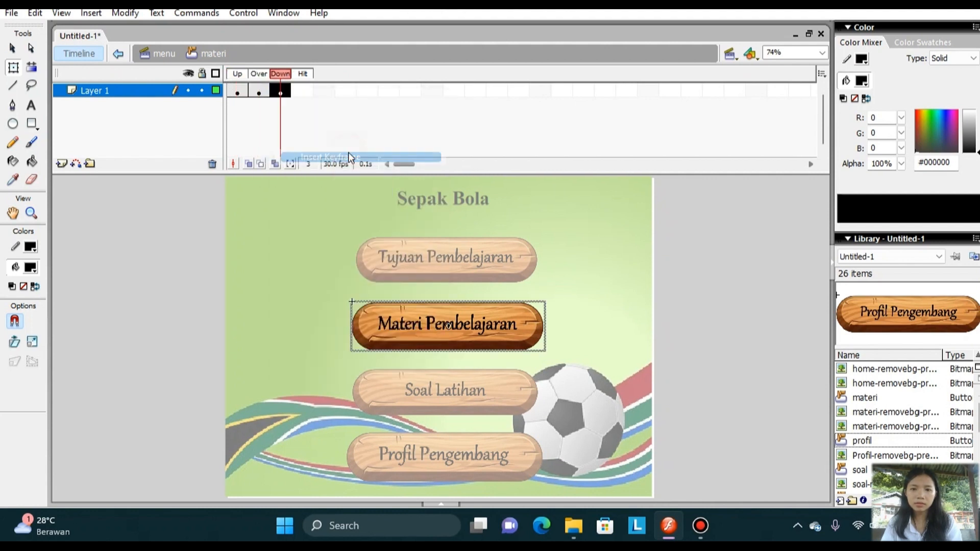
Enlarge the Materi Pembelajaran image slightly with Free Transform in the button's Over state and return to the menu scene.
left_click(261, 94)
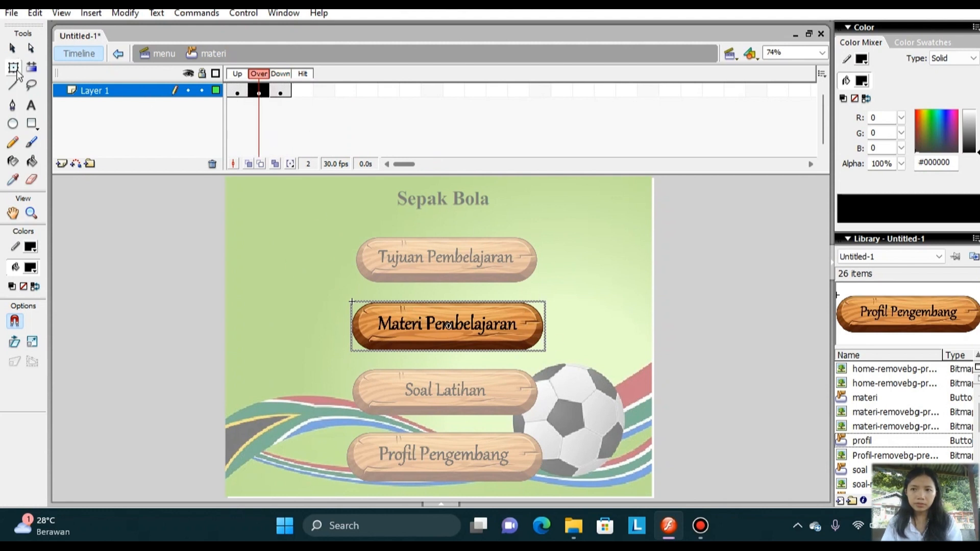
left_click(14, 67)
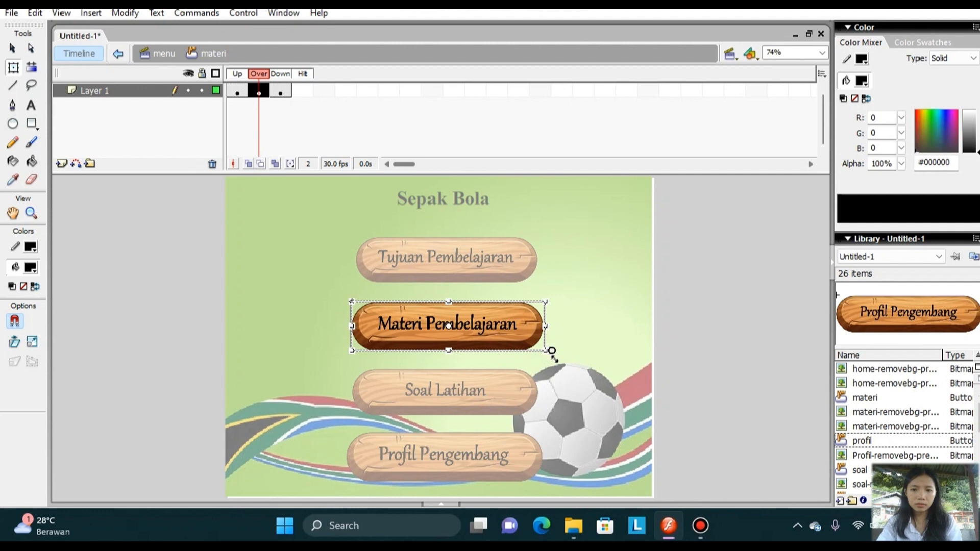
left_click_drag(548, 353, 558, 361)
left_click(160, 310)
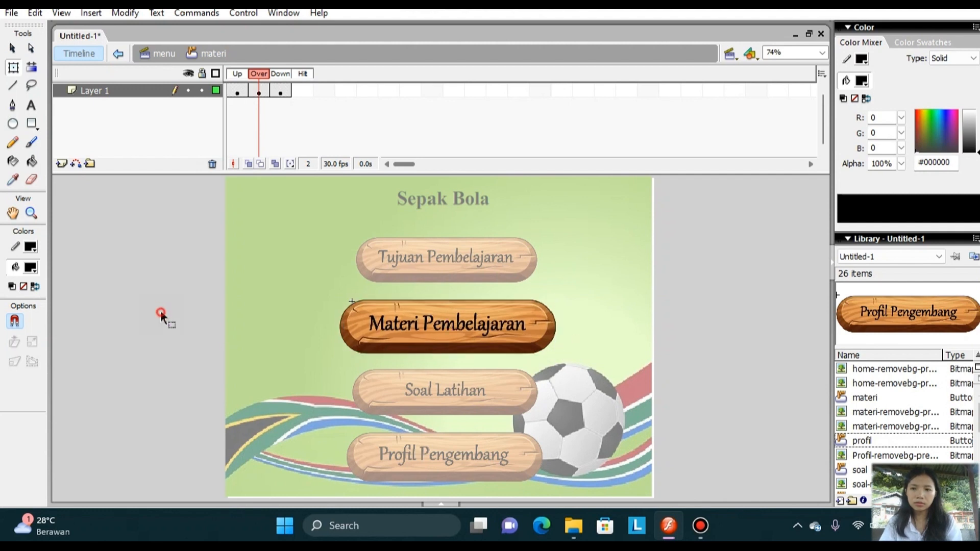
double_click(160, 310)
Open the Soal Latihan button symbol for in-place editing and insert keyframes in its Over and Down states.
left_click(440, 397)
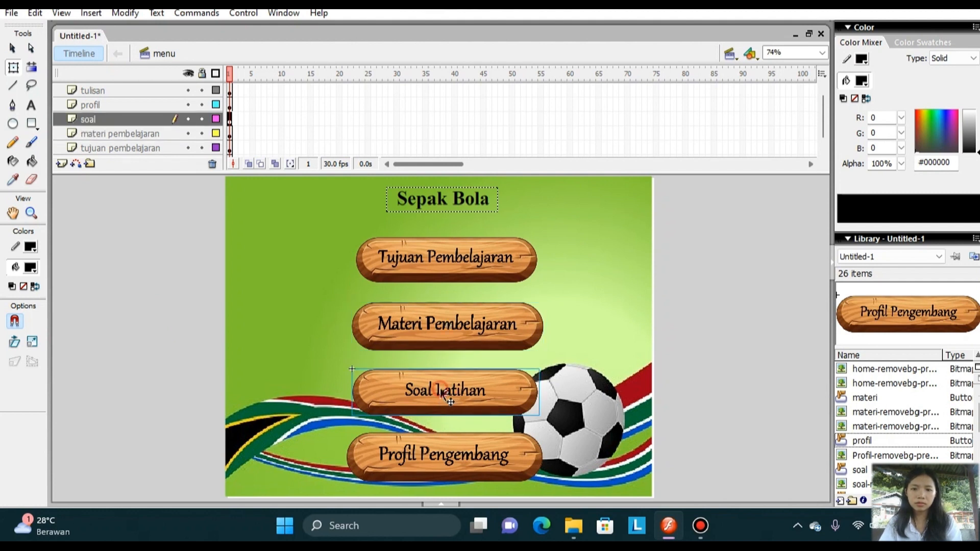
double_click(440, 388)
right_click(440, 388)
left_click(235, 69)
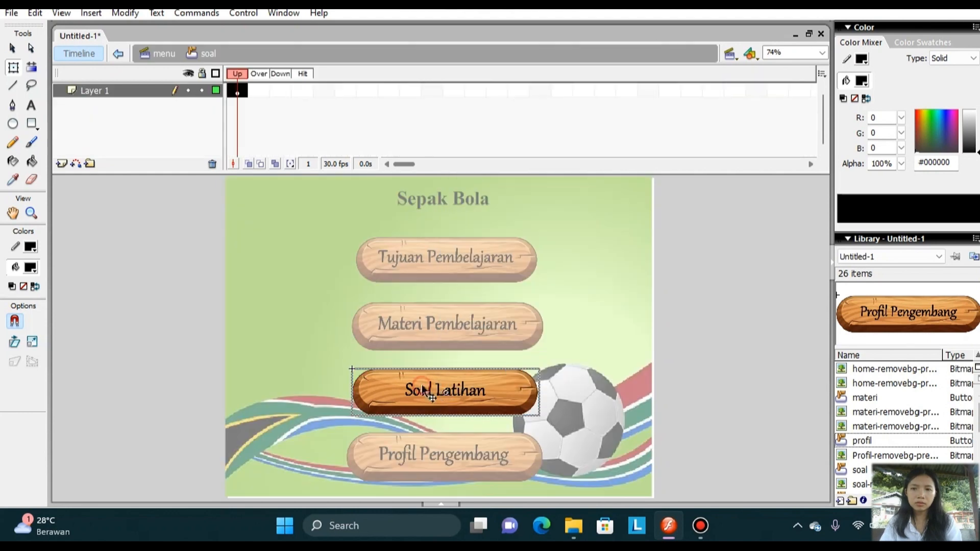
right_click(260, 91)
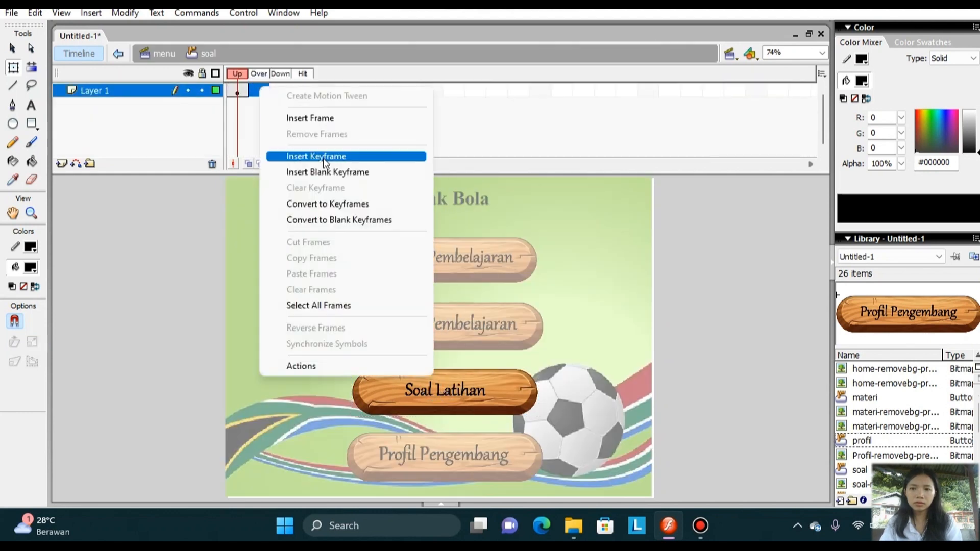
left_click(327, 156)
right_click(266, 91)
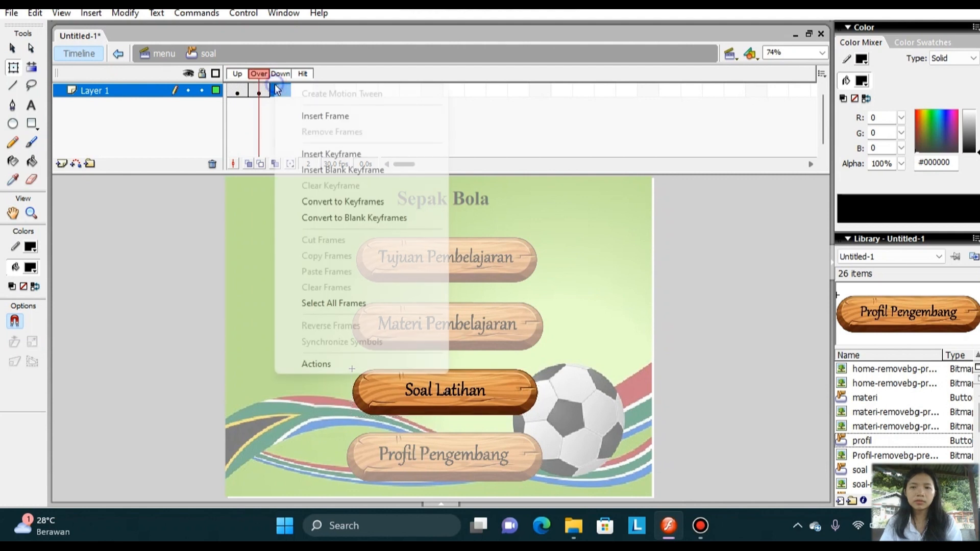
left_click(341, 154)
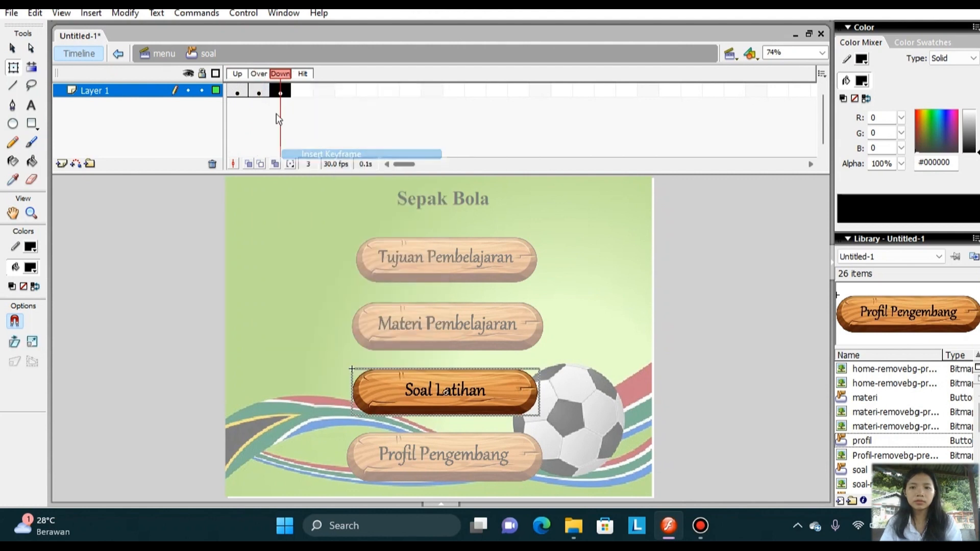
Enlarge the Soal Latihan image slightly in the button's Over state, return to the menu scene and dismiss the Sticky Keys dialog.
left_click(261, 87)
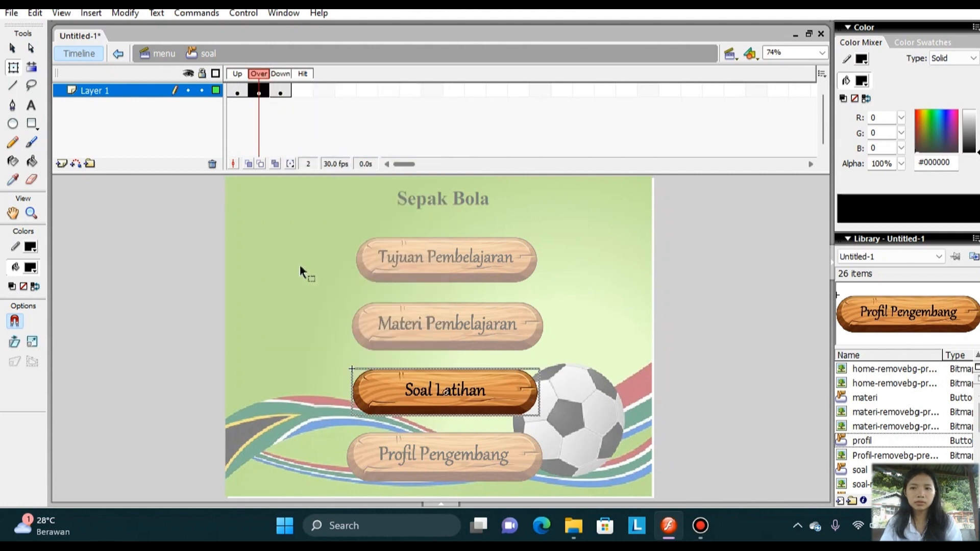
left_click(8, 74)
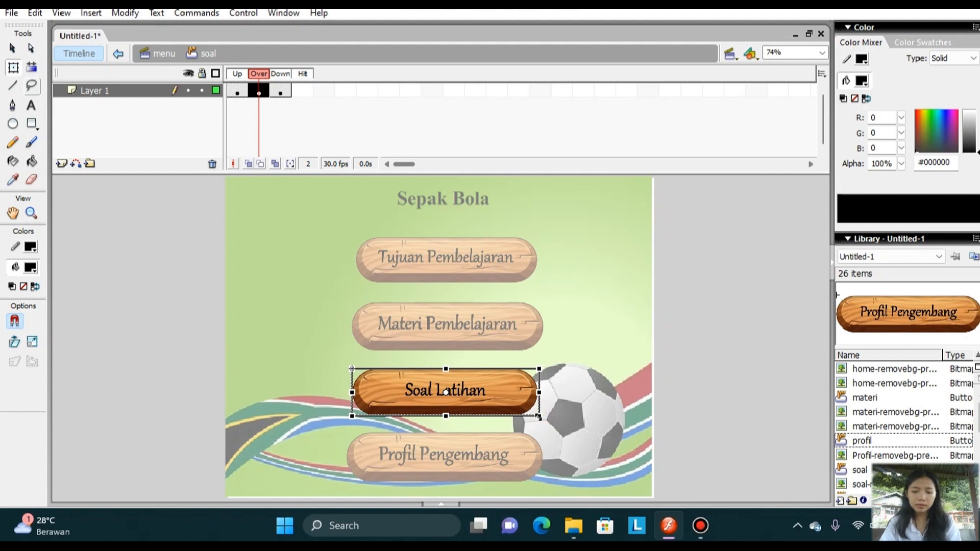
left_click_drag(538, 416, 550, 435)
key("shift")
key("shift")
key("shift")
key("shift")
key("shift")
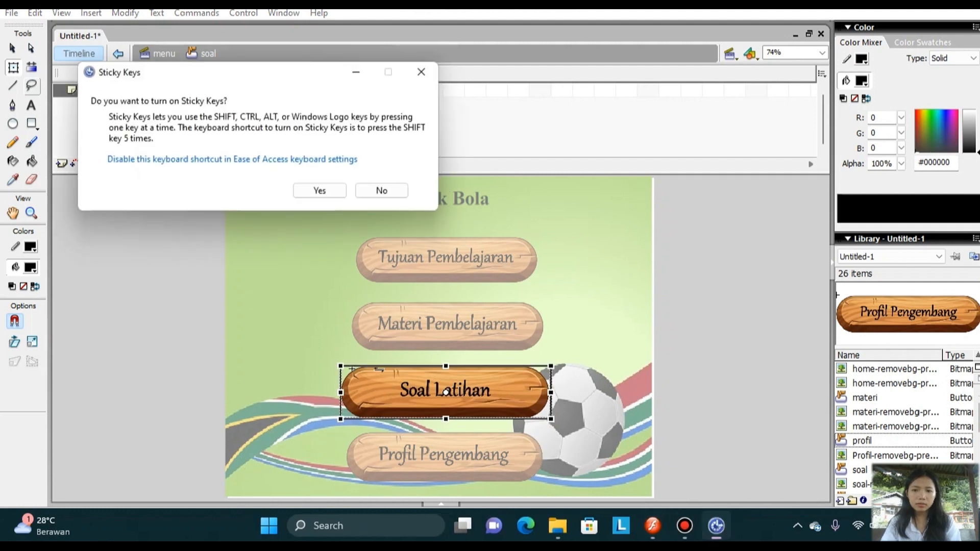
double_click(234, 285)
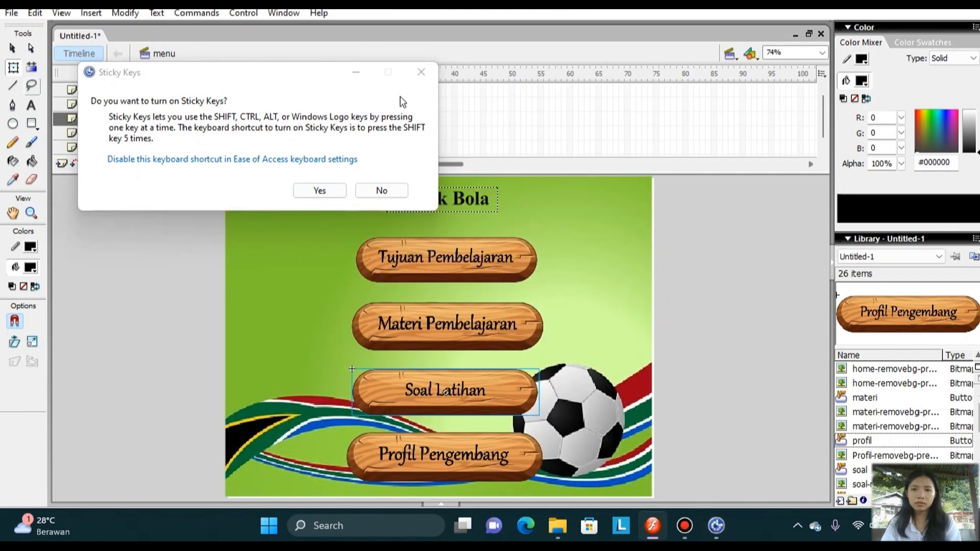
left_click(421, 72)
Open the Profil Pengembang button symbol for in-place editing and insert keyframes in its Over and Down states.
left_click(421, 450)
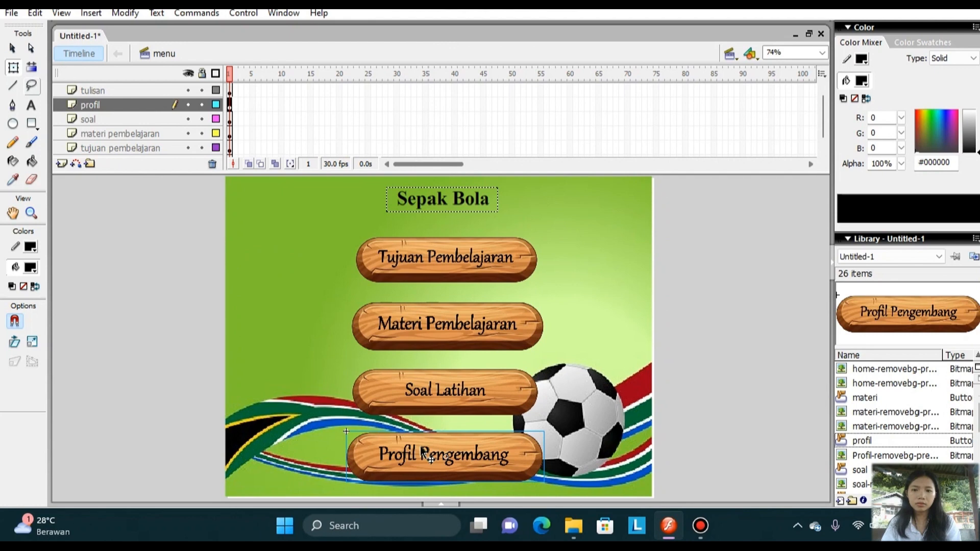
double_click(422, 450)
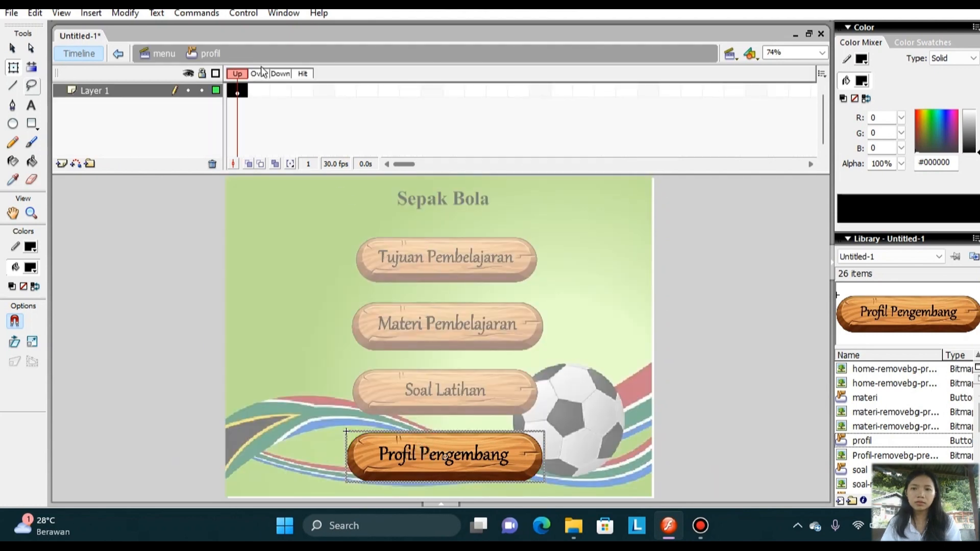
left_click(259, 90)
right_click(259, 91)
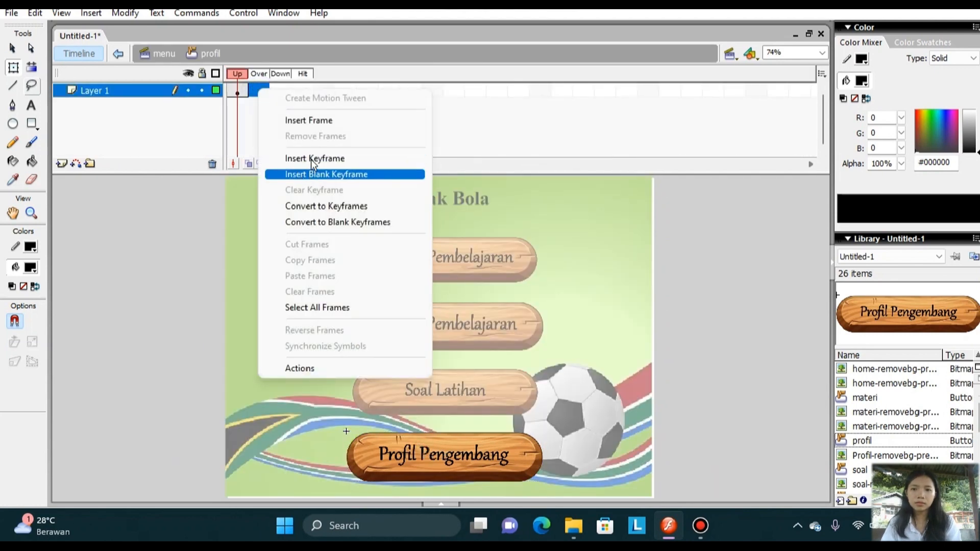
left_click(314, 160)
right_click(280, 92)
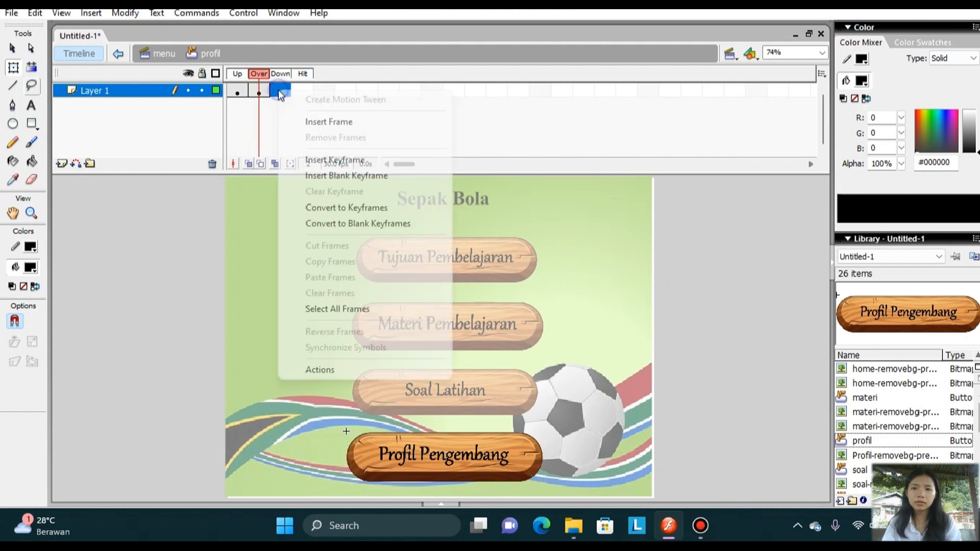
left_click(312, 160)
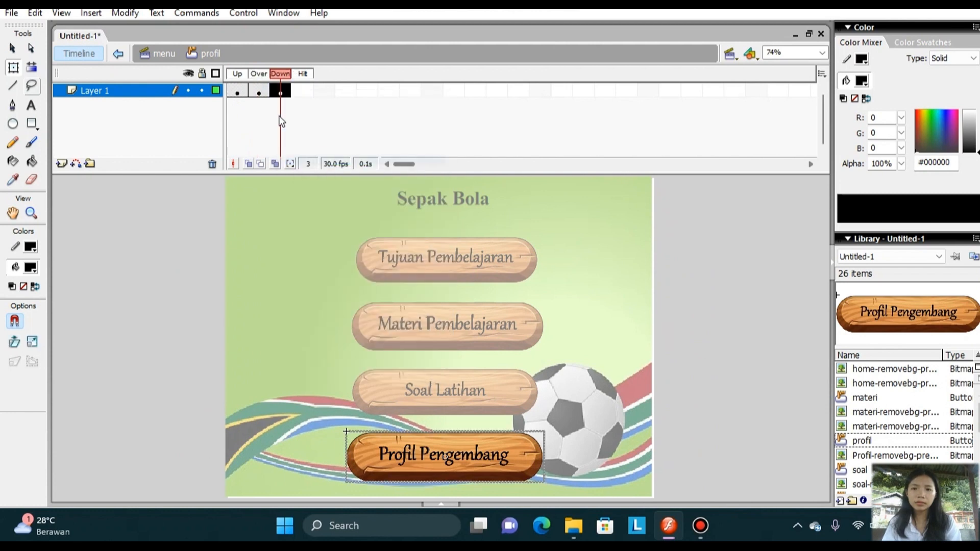
Enlarge the Profil Pengembang image slightly with Free Transform in the button's Over state and return to the menu scene.
left_click(262, 86)
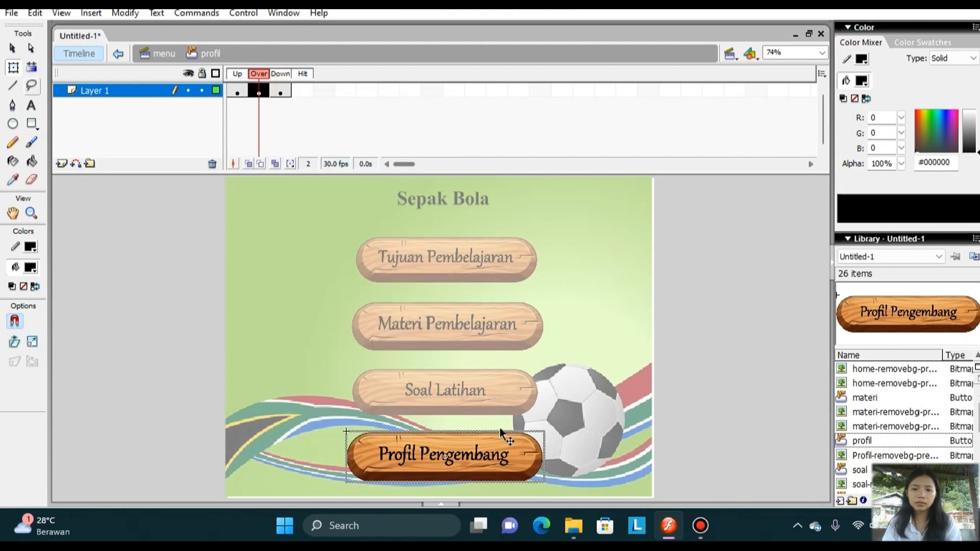
left_click(13, 67)
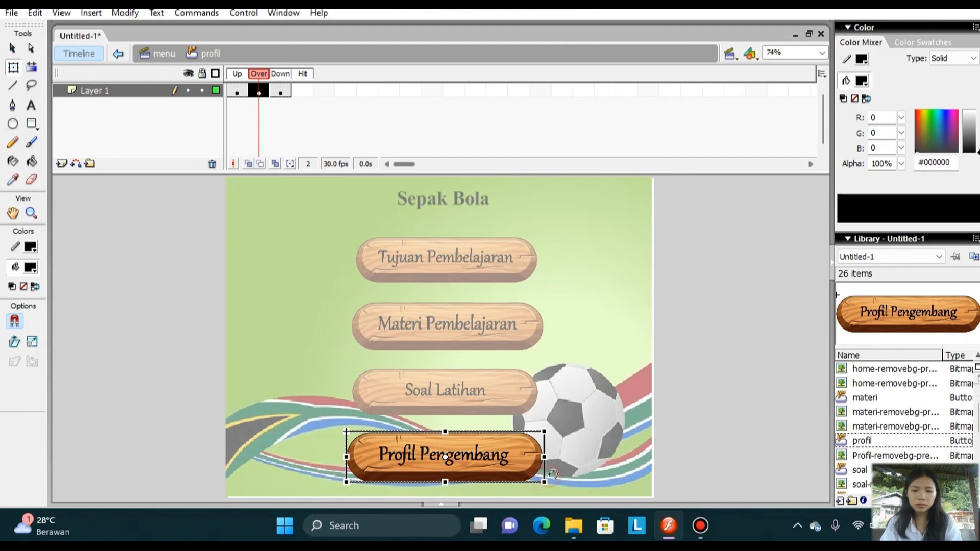
left_click_drag(544, 480, 558, 492)
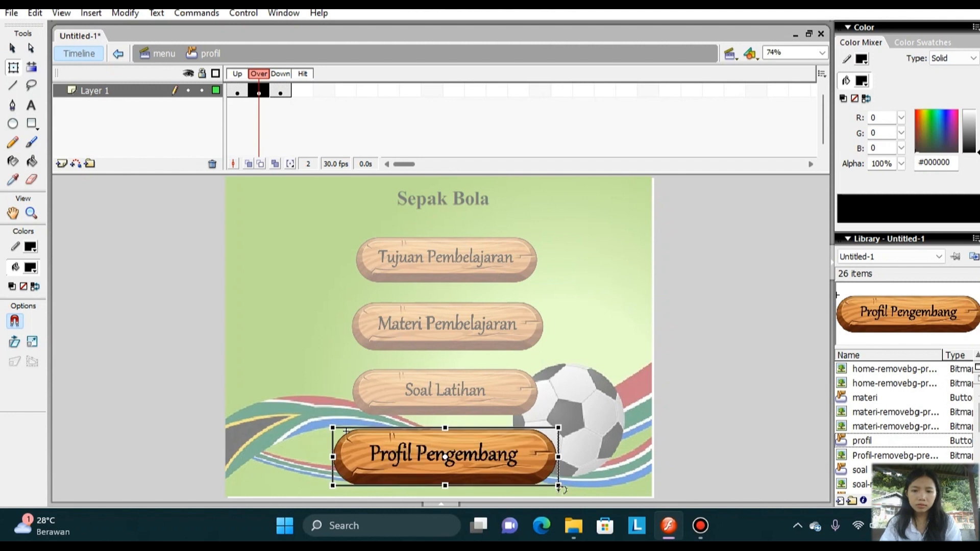
double_click(624, 432)
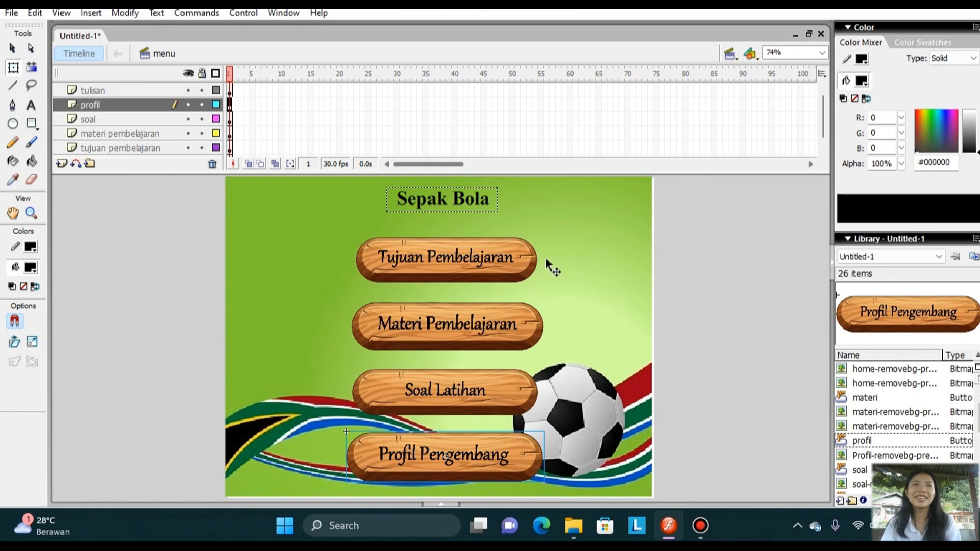
Test the menu scene to check the title animation and the buttons' rollover effects, and close the preview.
left_click(447, 212)
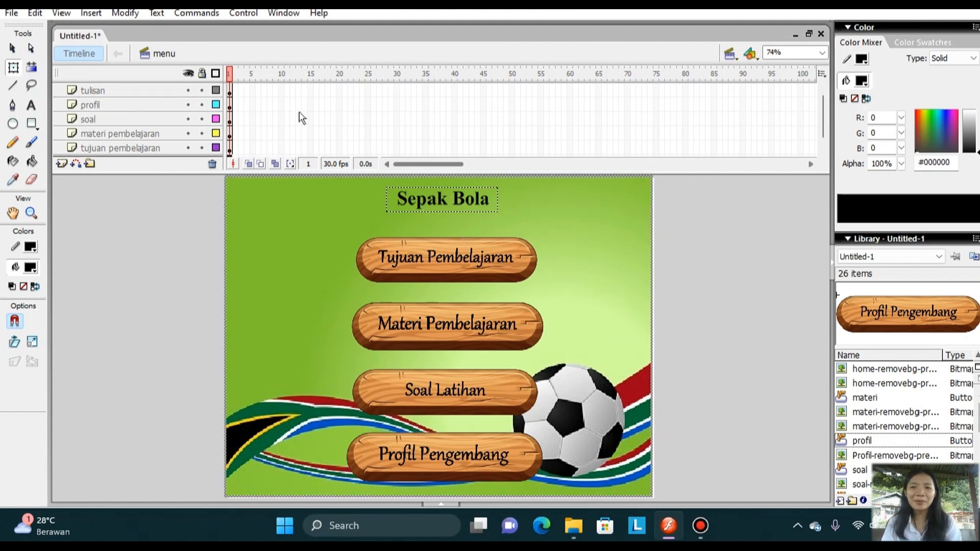
left_click(255, 14)
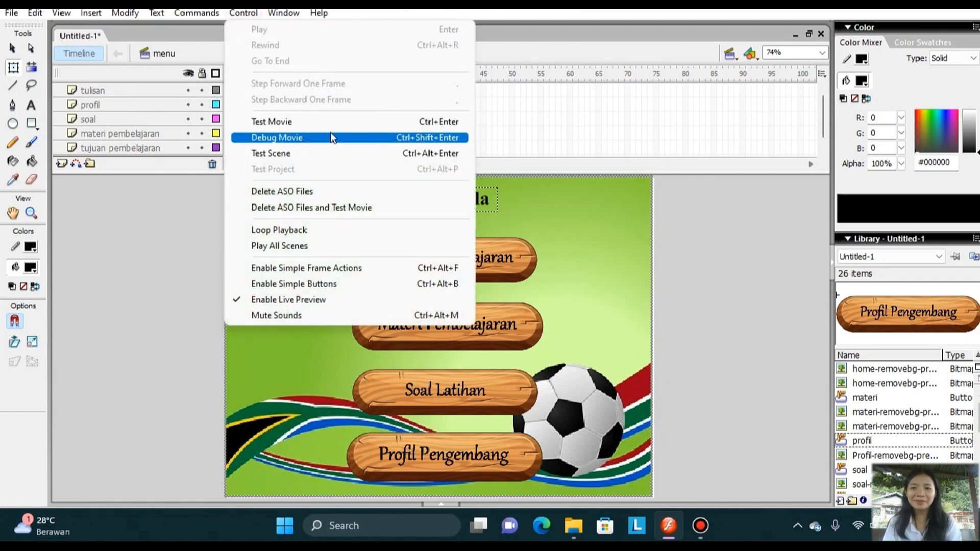
left_click(326, 153)
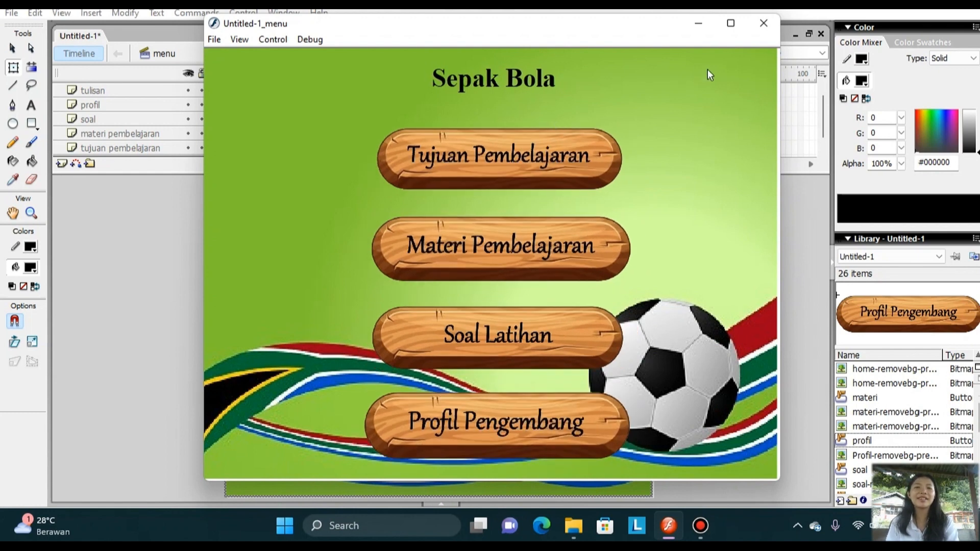
left_click(765, 25)
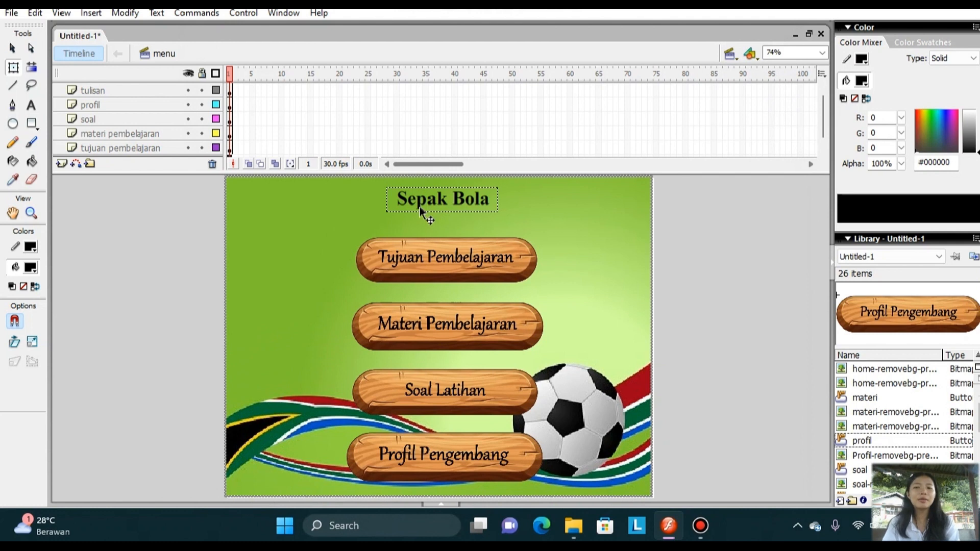
Open the script of the Tujuan Pembelajaran button in the menu scene and turn on Script Assist.
left_click(729, 53)
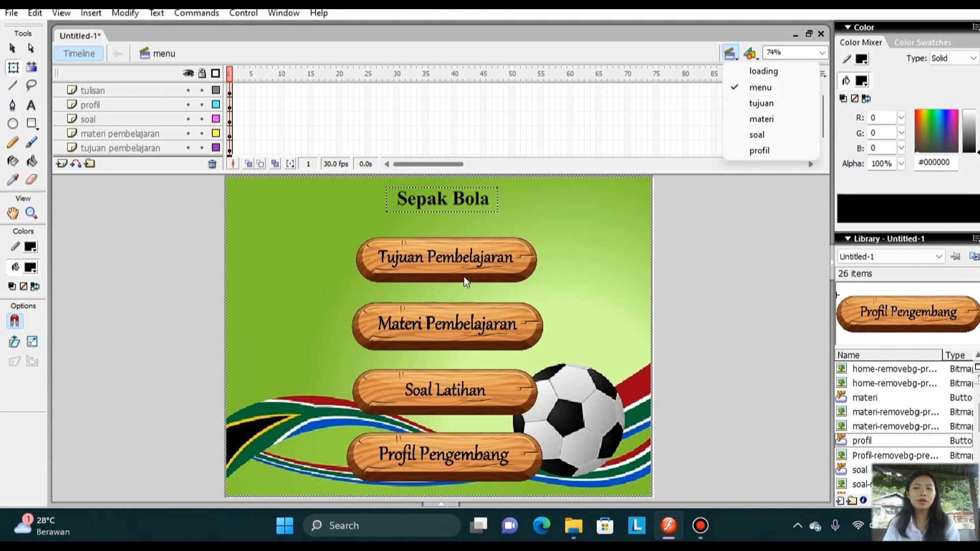
left_click(470, 265)
left_click(470, 265)
right_click(471, 265)
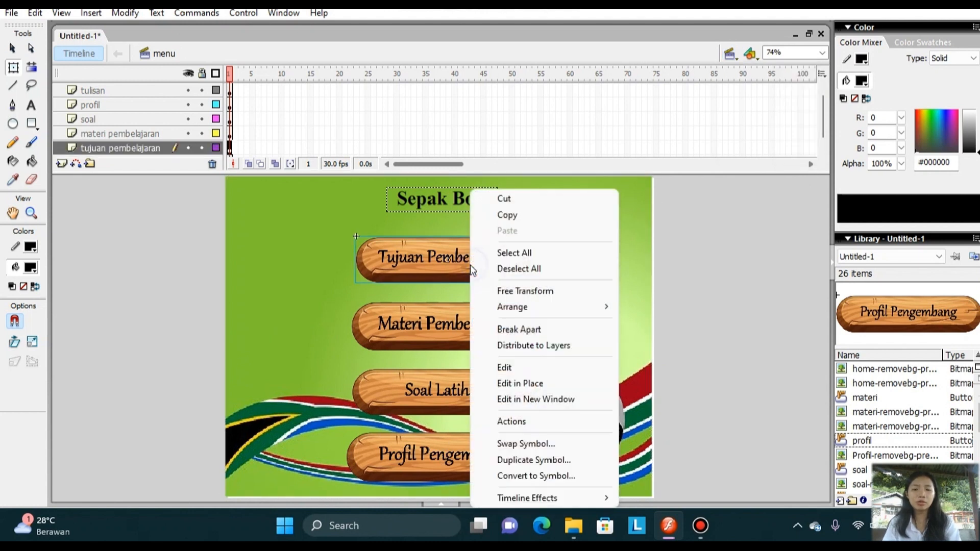
left_click(580, 422)
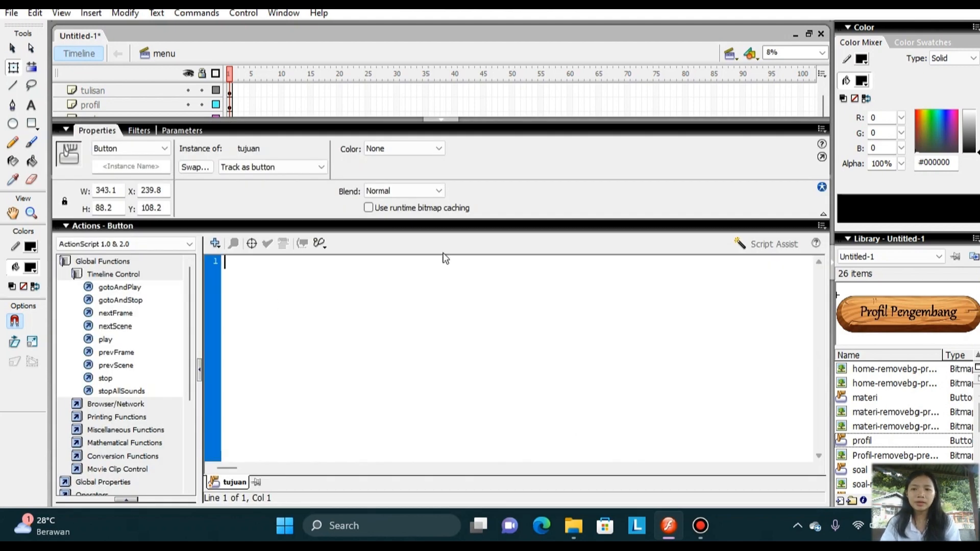
left_click(767, 244)
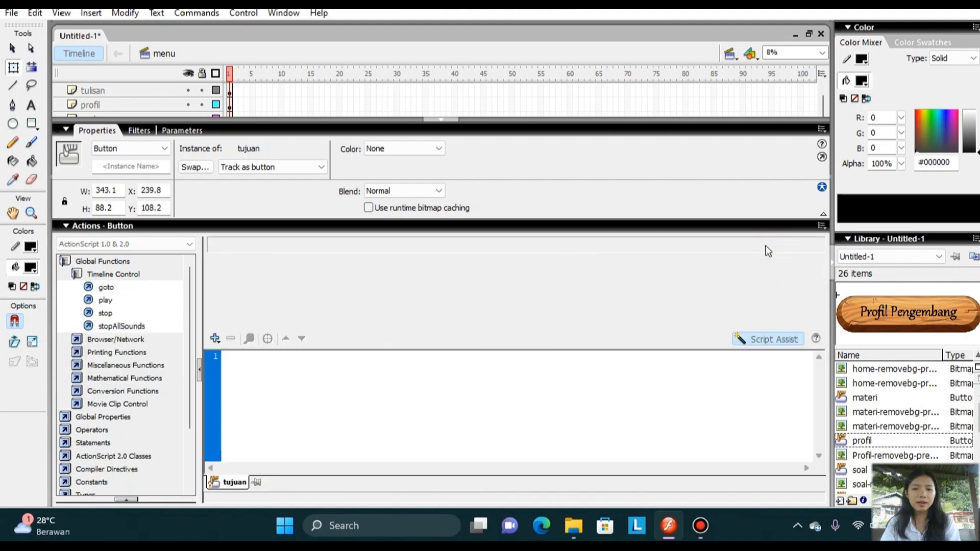
Add an on (release) event handler to the Tujuan Pembelajaran button's script.
left_click(215, 339)
mouse_move(317, 167)
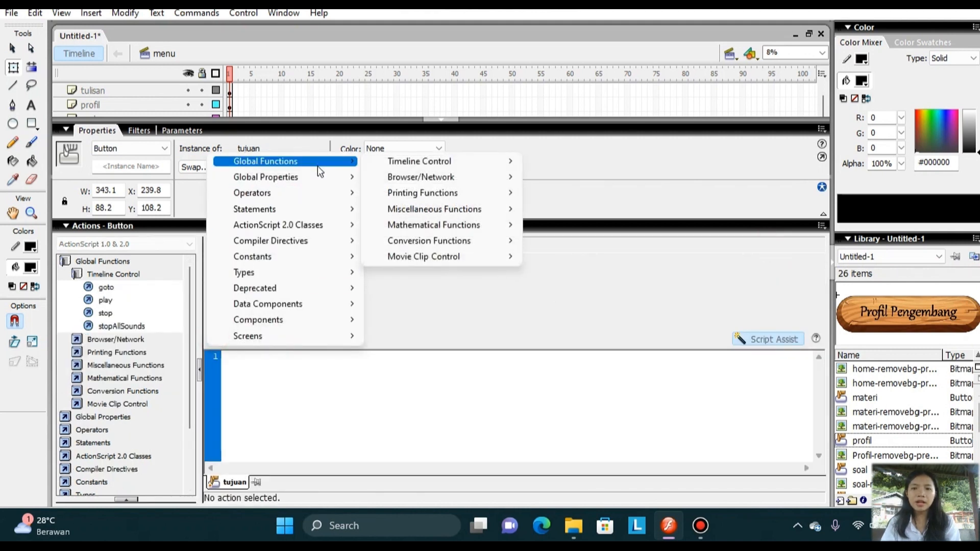
mouse_move(454, 259)
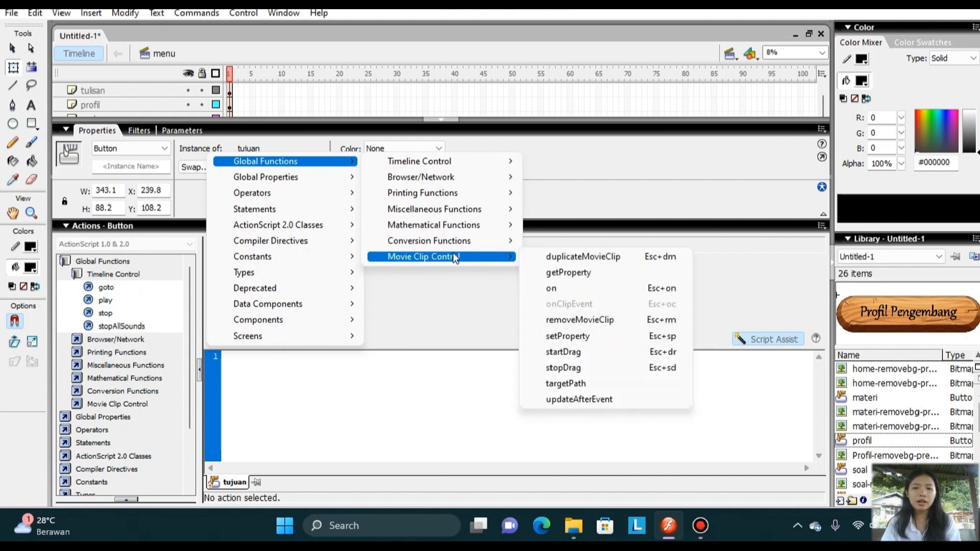
left_click(543, 286)
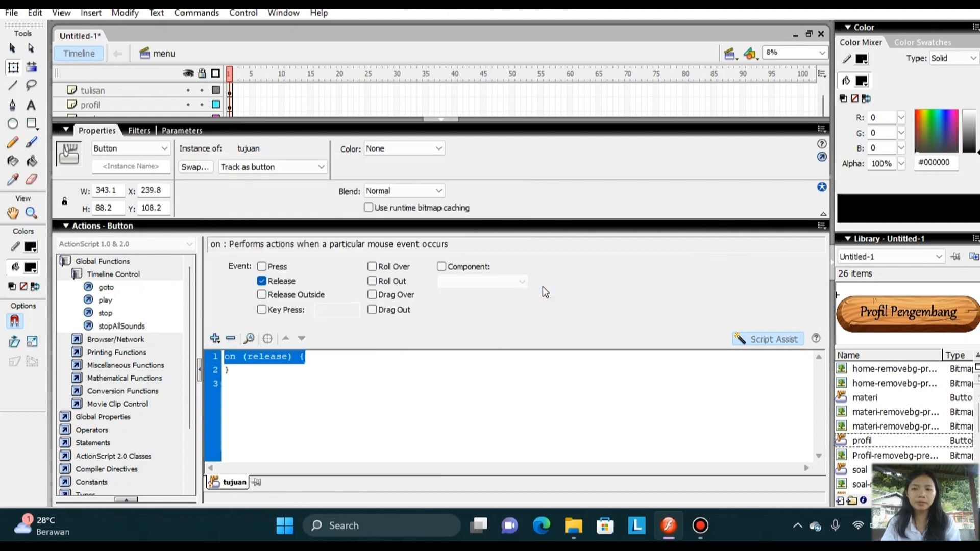
Add a goto action inside the release handler, set to go to and stop at frame 1 of the menu scene, and hide the script editor.
double_click(135, 290)
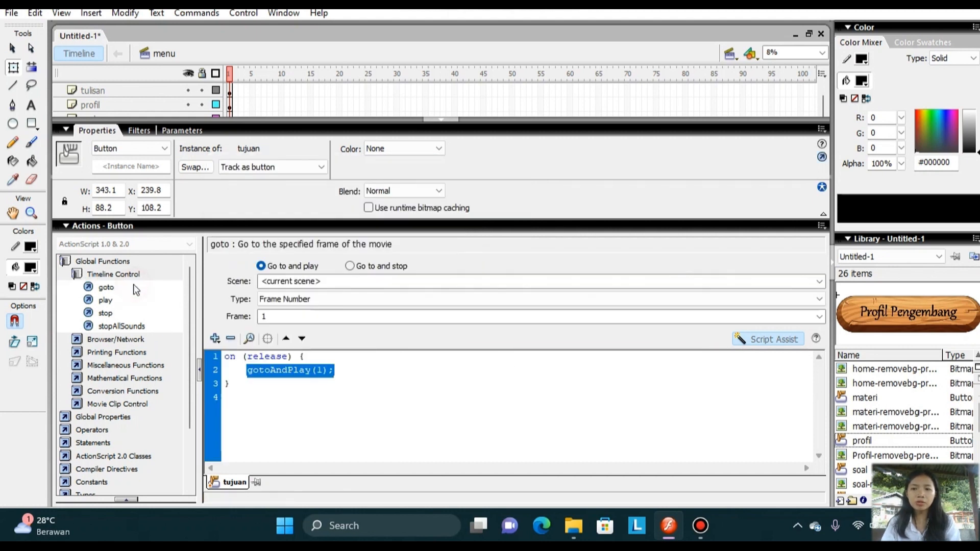
left_click(352, 267)
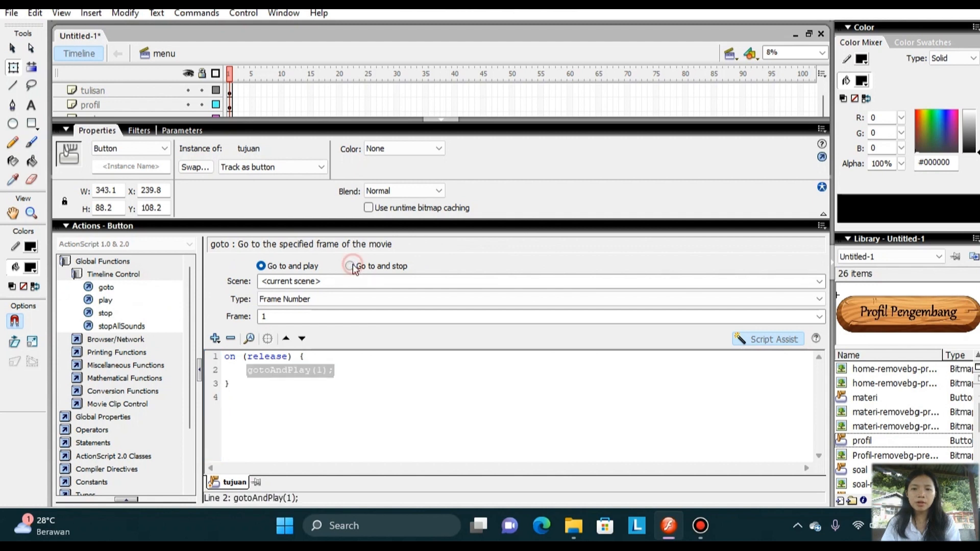
left_click(819, 282)
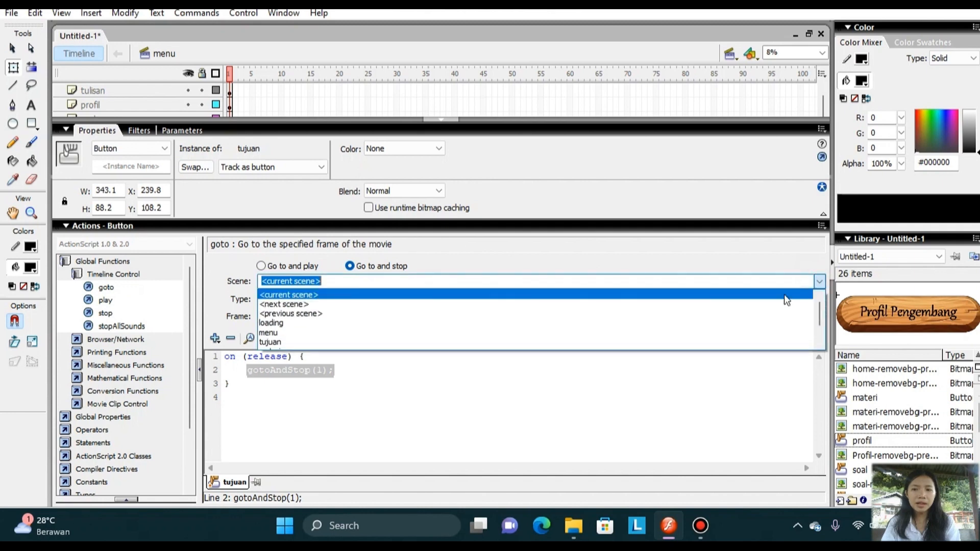
left_click(722, 341)
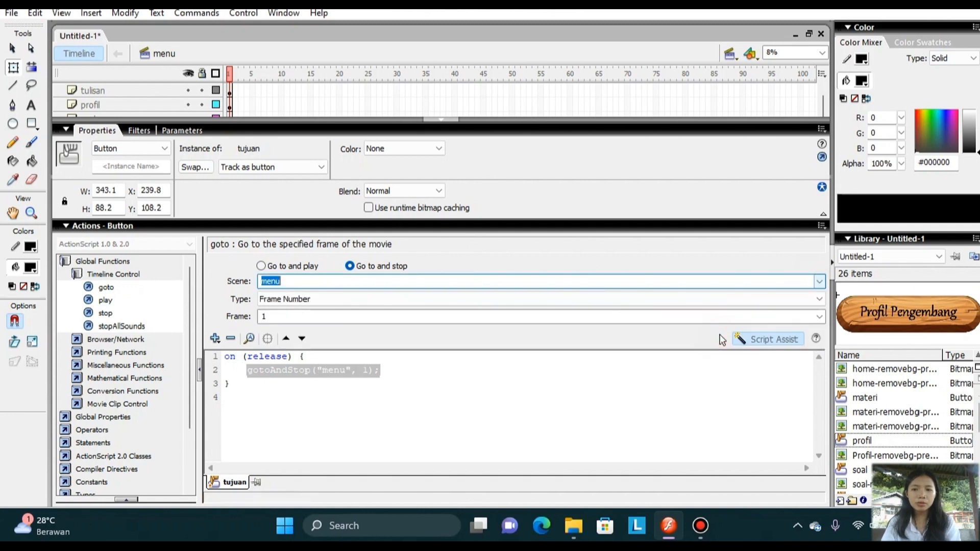
left_click(440, 119)
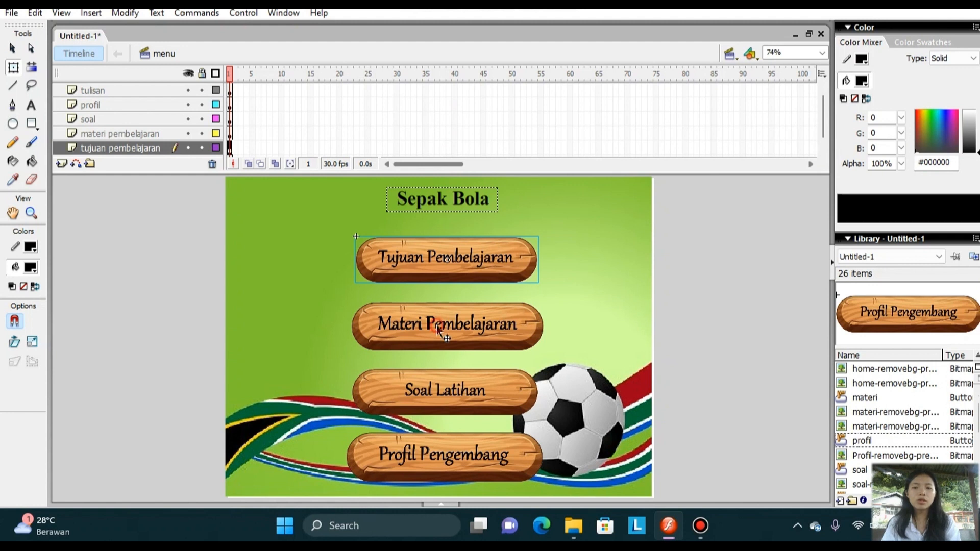
left_click(437, 327)
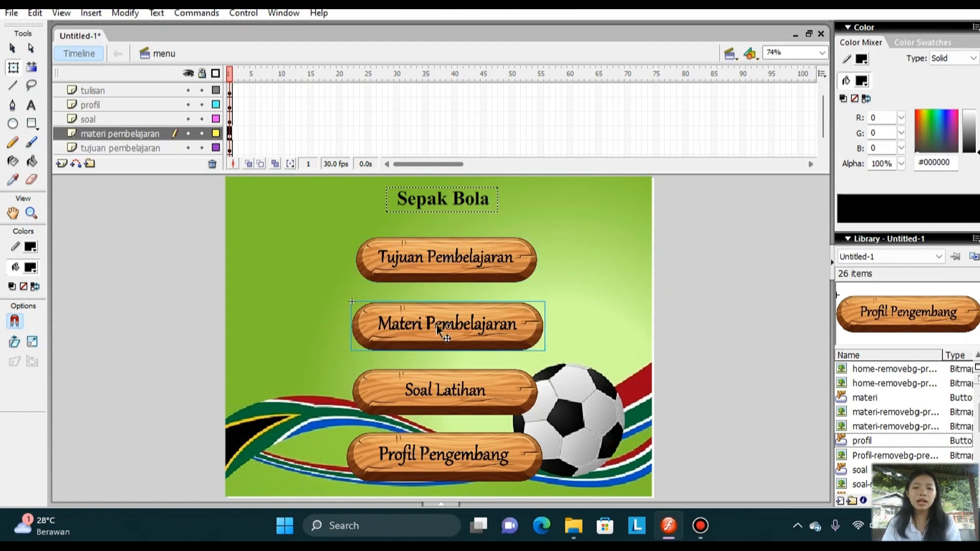
right_click(437, 326)
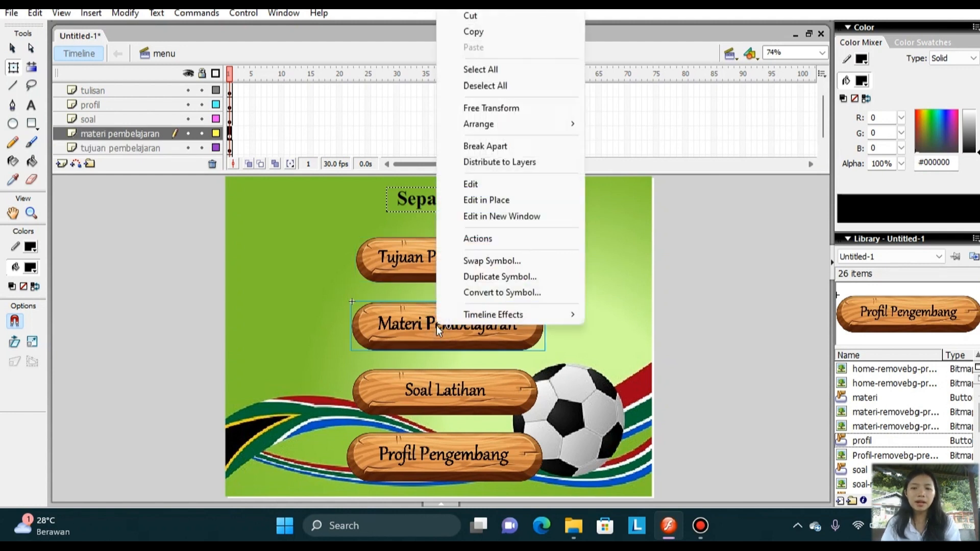
left_click(586, 282)
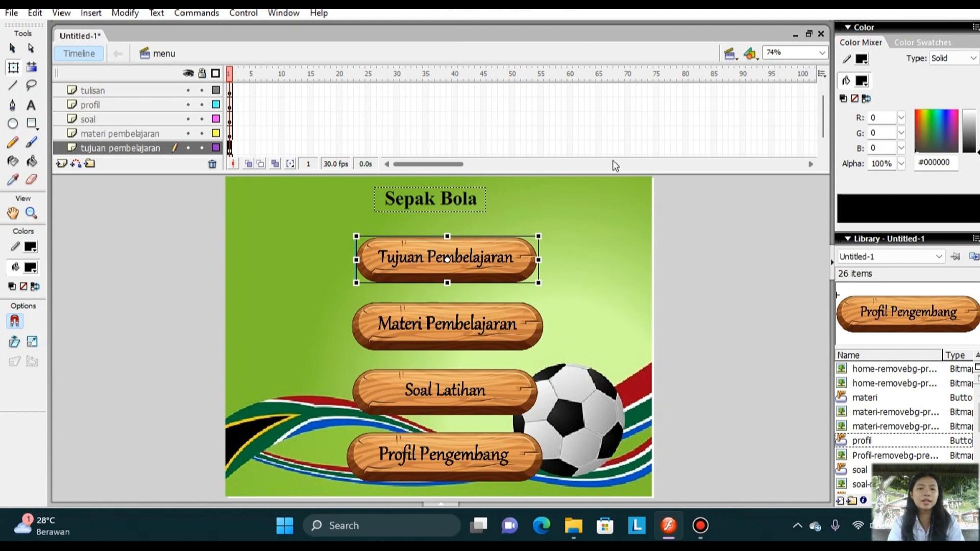
Switch to the tujuan scene and rename its only layer as background.
left_click(731, 53)
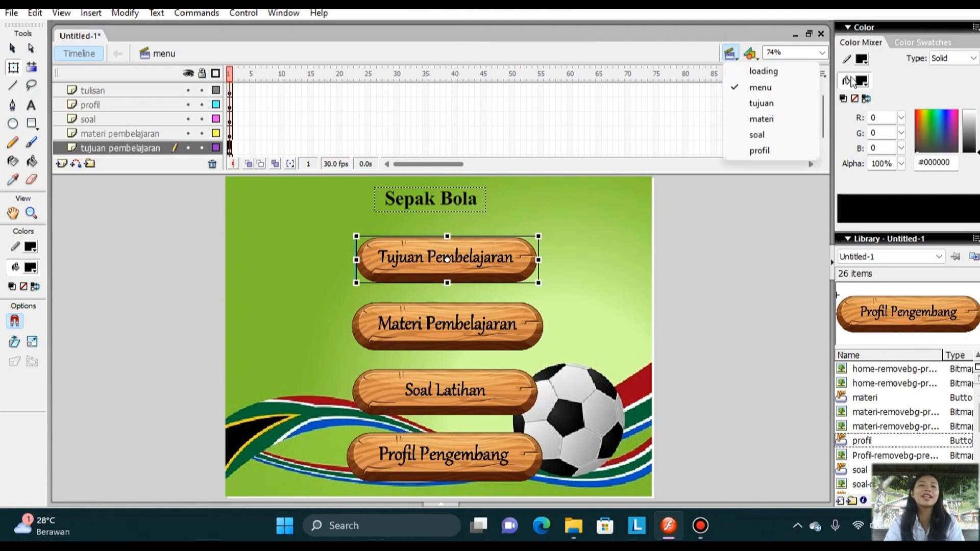
left_click(761, 103)
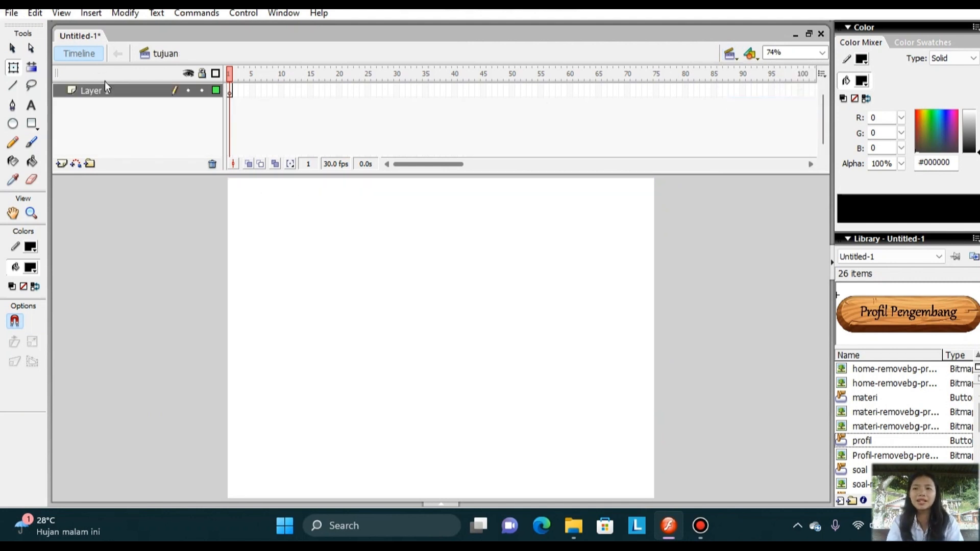
left_click(123, 94)
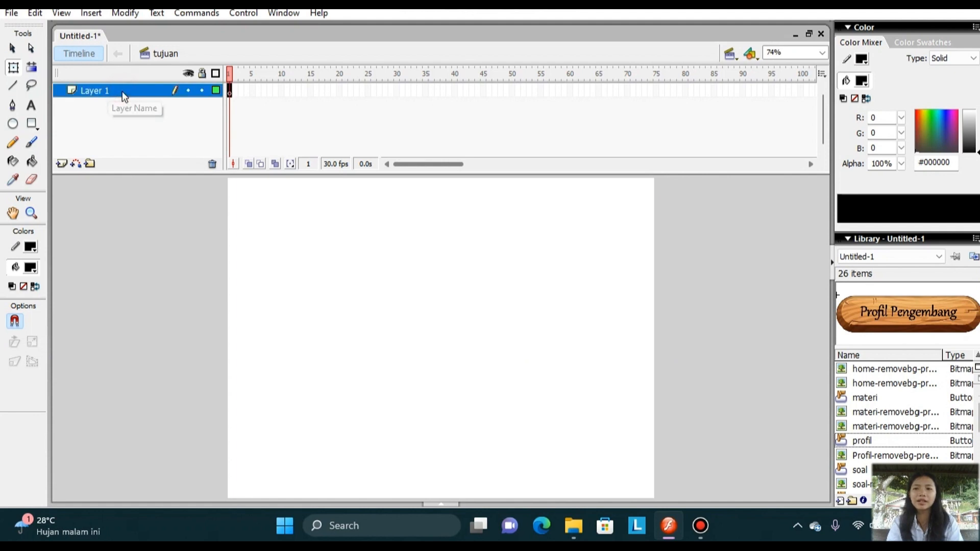
left_click(106, 91)
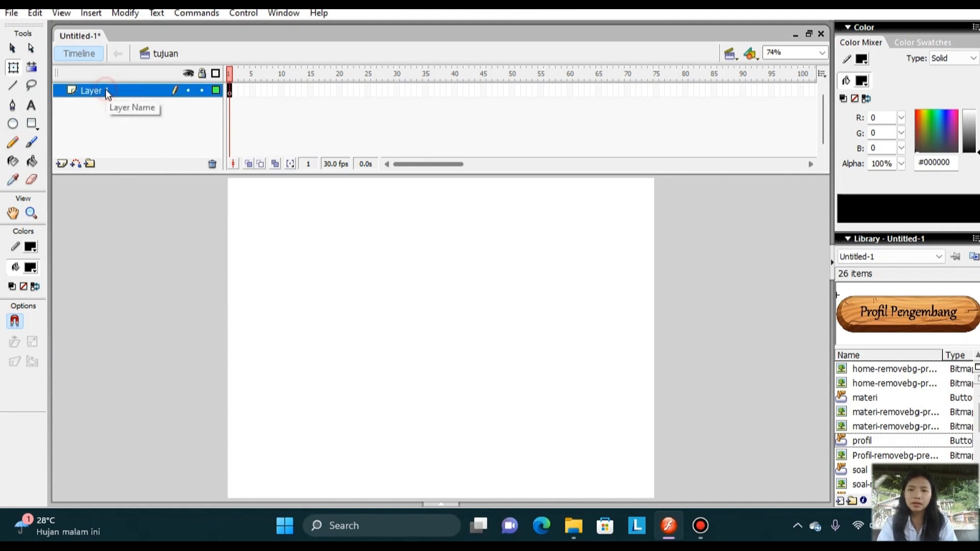
double_click(107, 91)
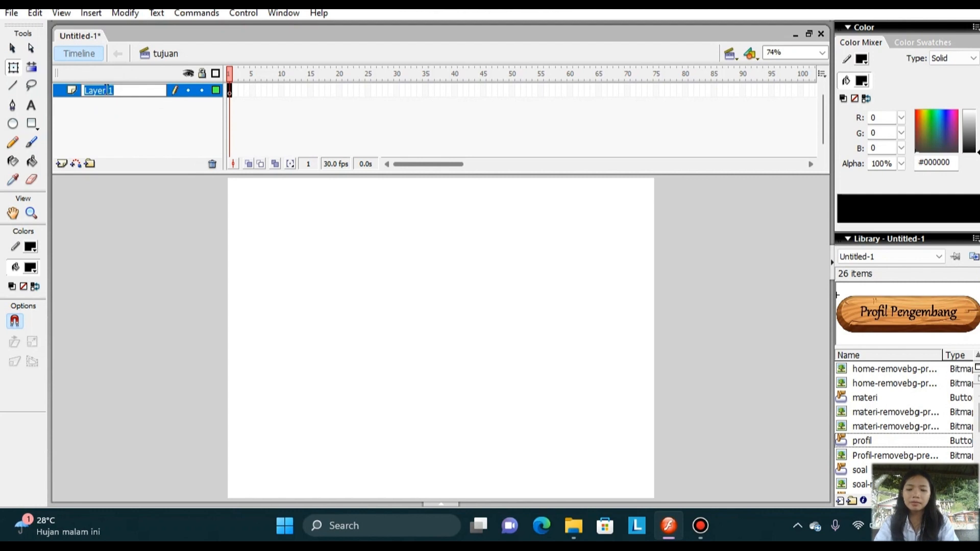
type("background")
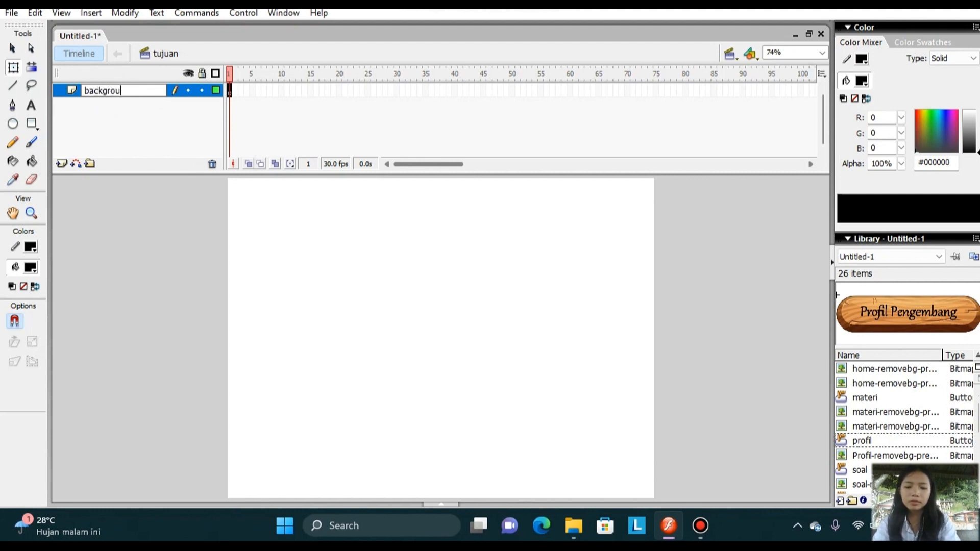
Add a layer above the background layer and name it home.
left_click(62, 163)
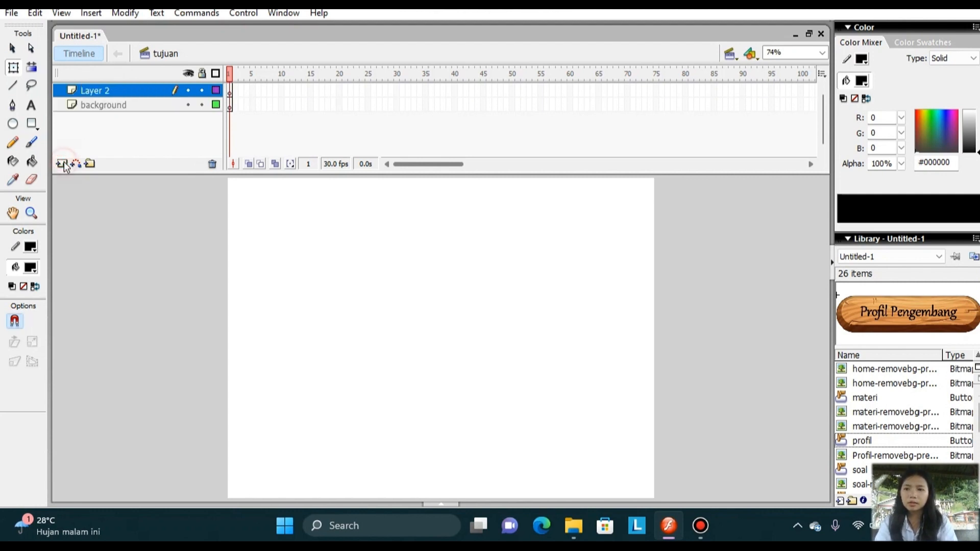
left_click(127, 93)
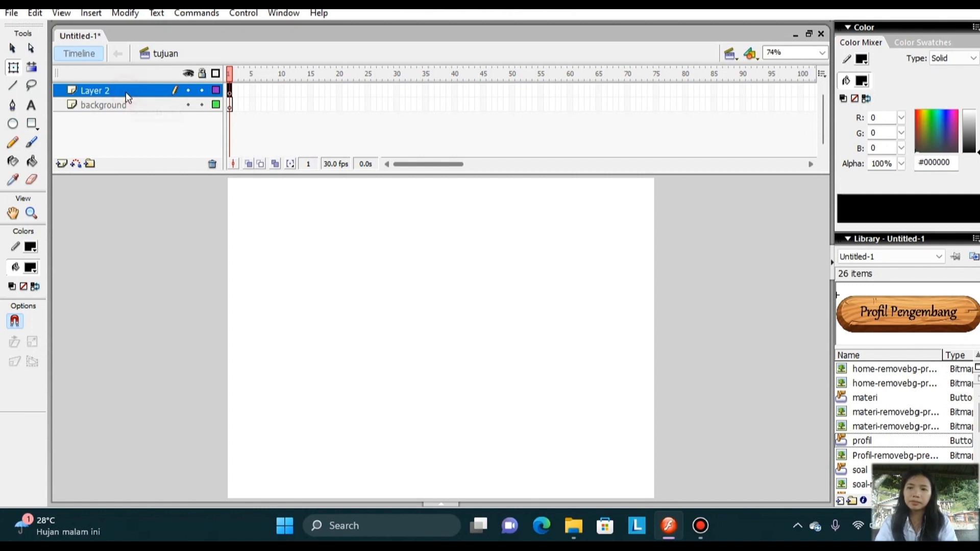
double_click(111, 87)
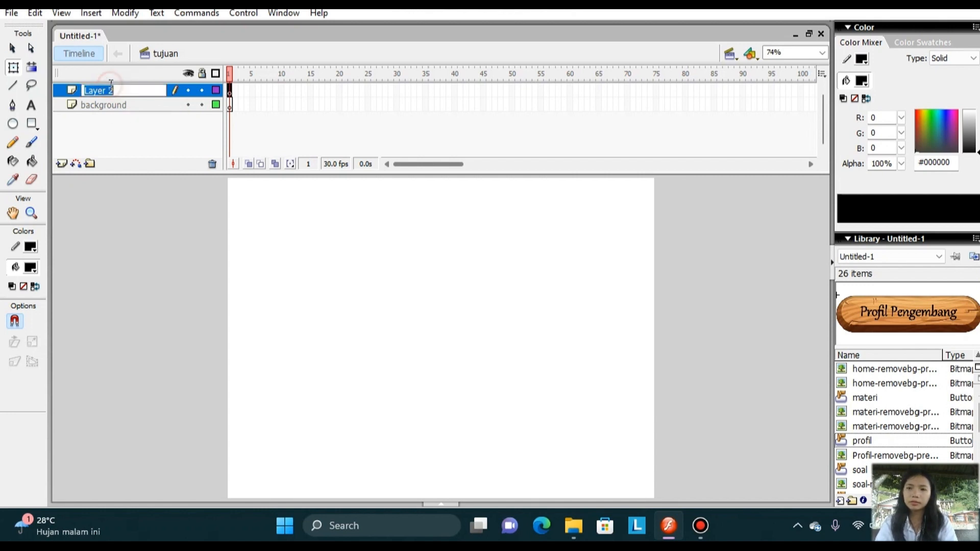
left_click(110, 84)
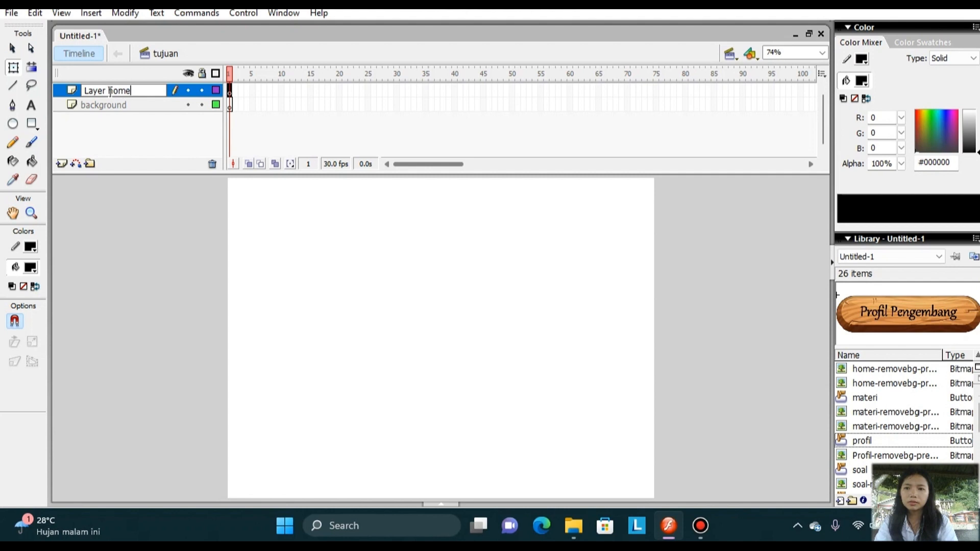
left_click(111, 90)
key("BackSpace")
key("BackSpace")
key("BackSpace")
key("BackSpace")
key("BackSpace")
key("BackSpace")
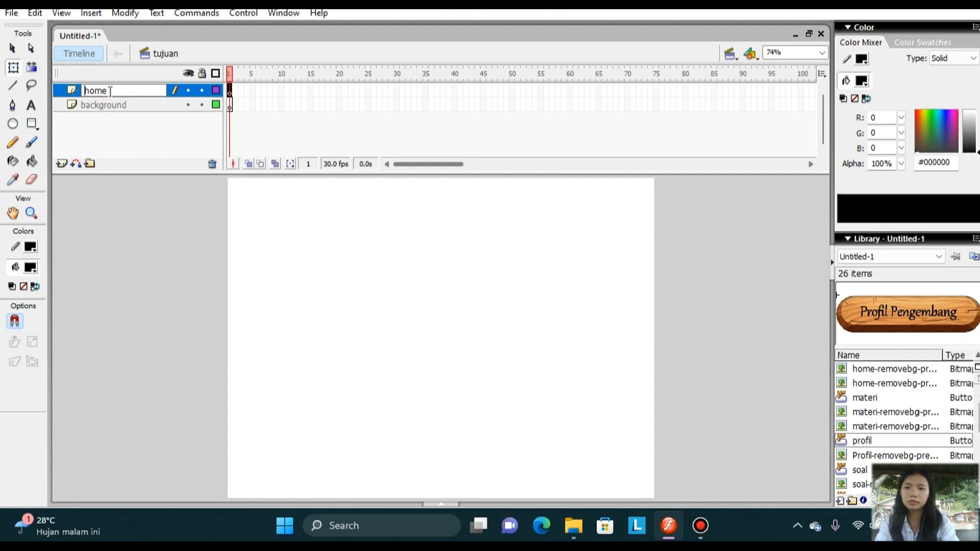
Add a layer above the home layer and name it tulisan.
left_click(62, 164)
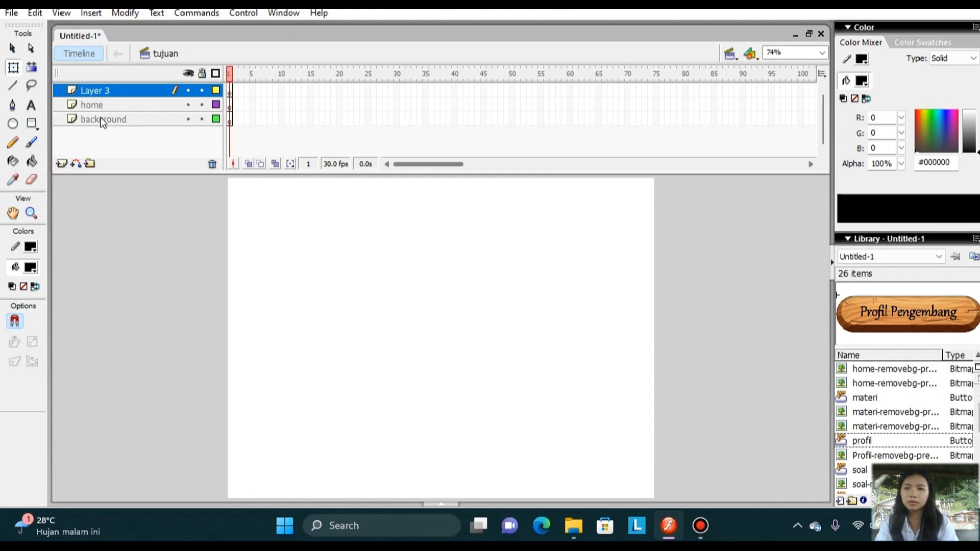
left_click(110, 91)
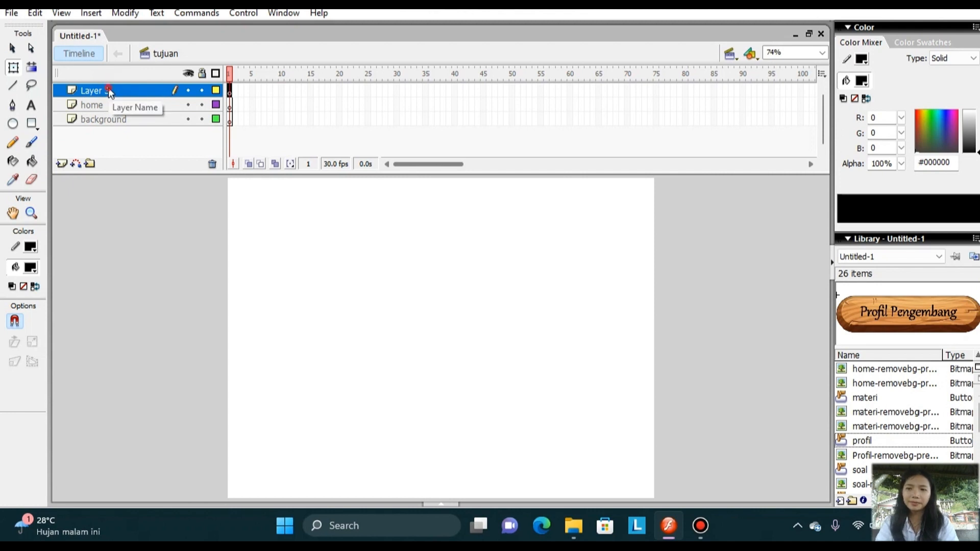
double_click(109, 91)
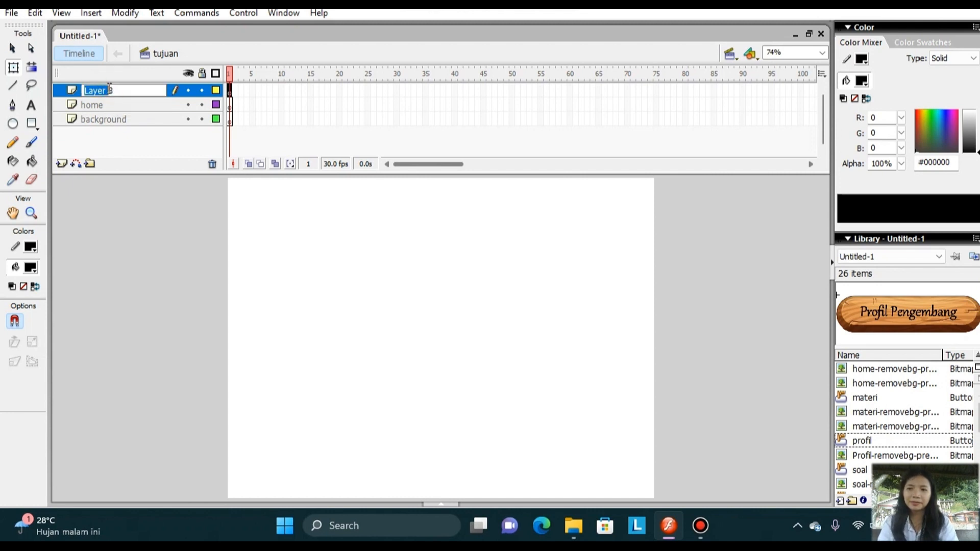
left_click(116, 90)
key("BackSpace")
key("BackSpace")
key("BackSpace")
key("BackSpace")
key("BackSpace")
key("BackSpace")
key("BackSpace")
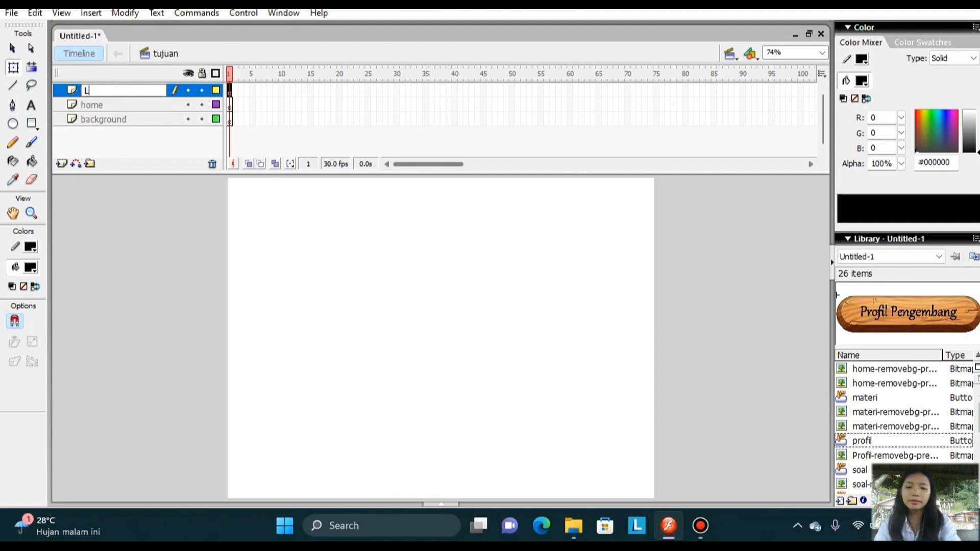
right_click(524, 3)
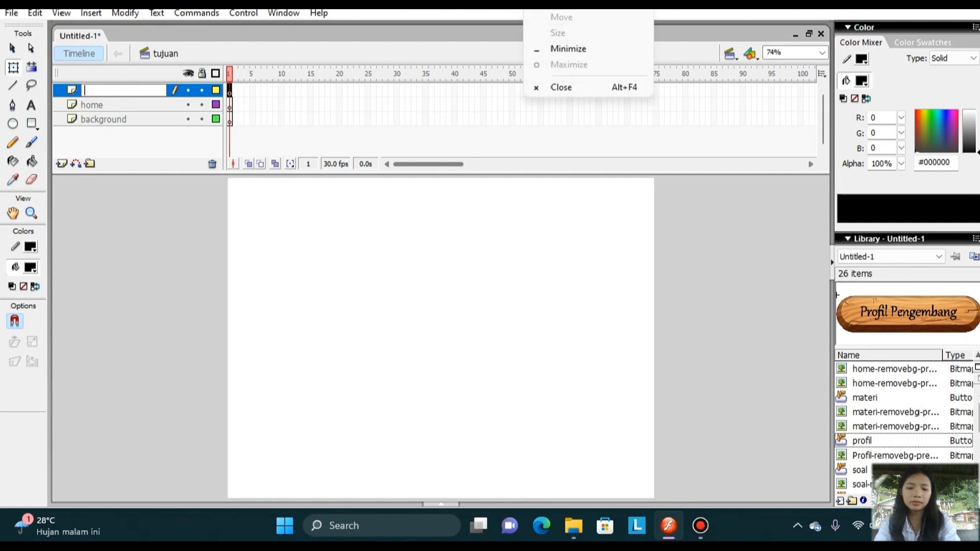
key("Escape")
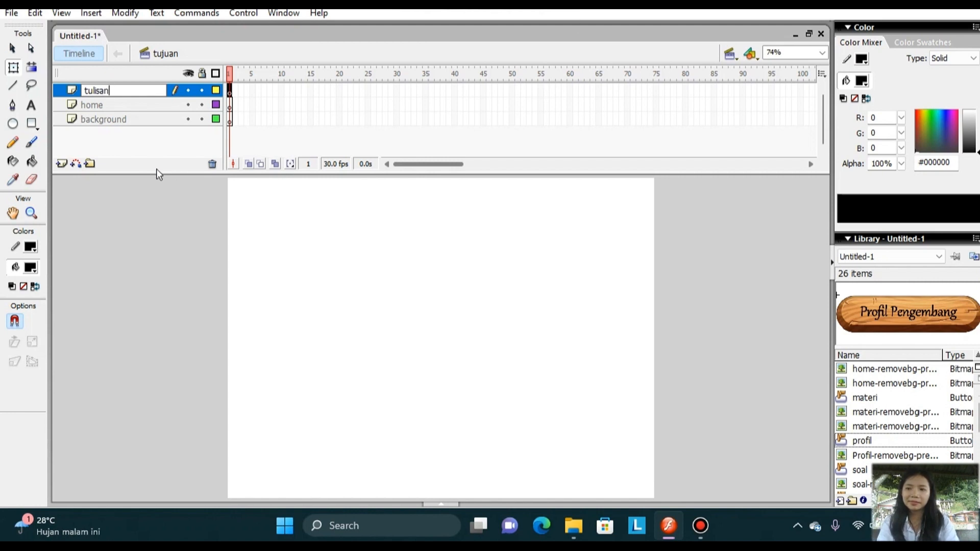
Add a layer above the tulisan layer and name it tujuan pembelajaran.
left_click(62, 164)
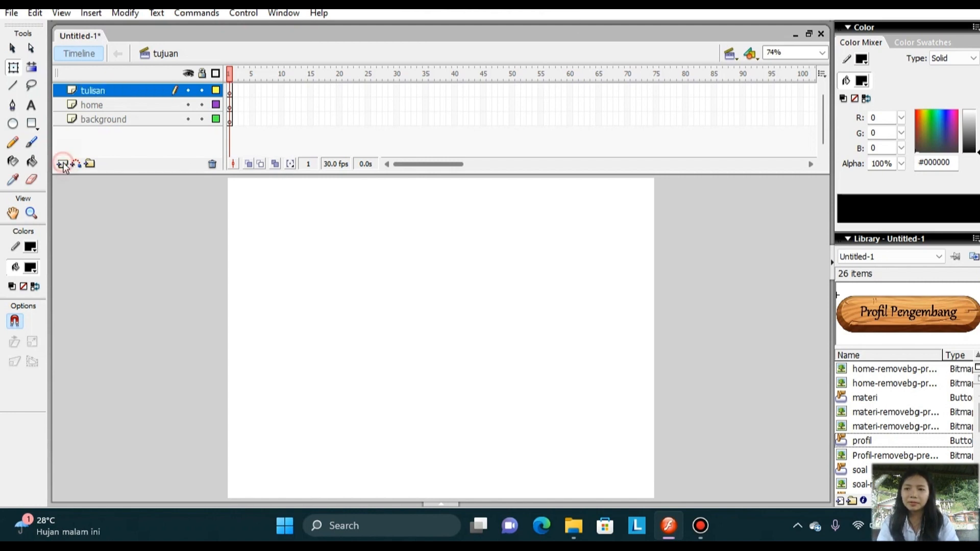
left_click(62, 165)
left_click(124, 97)
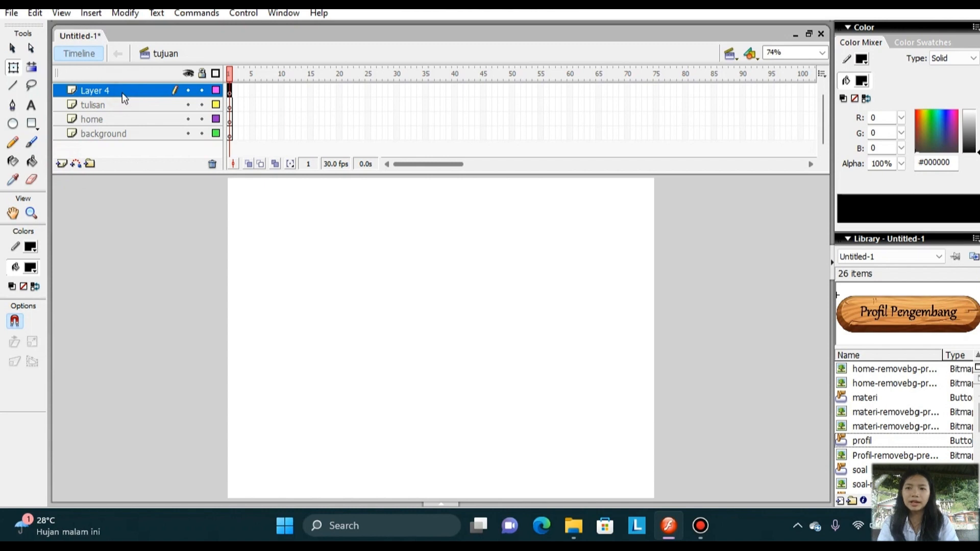
double_click(123, 88)
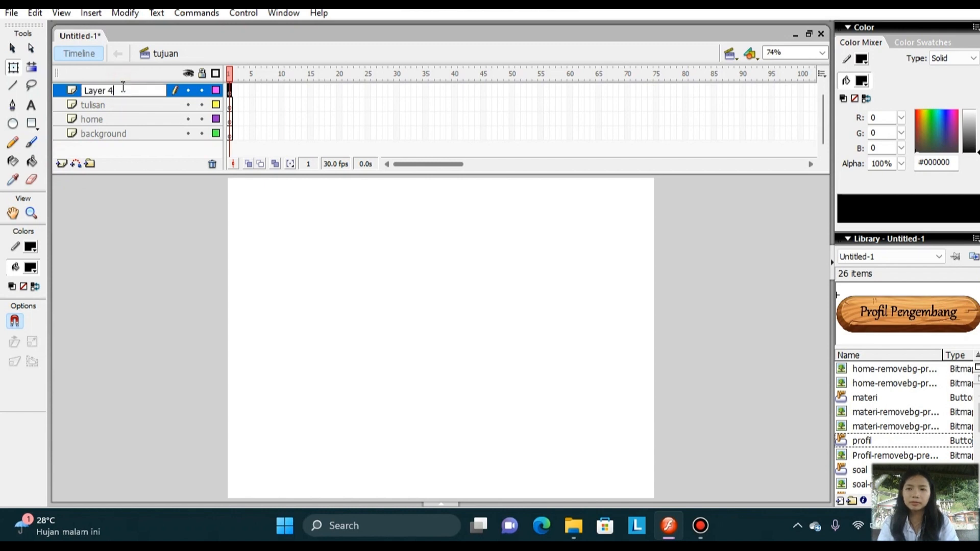
left_click(145, 80)
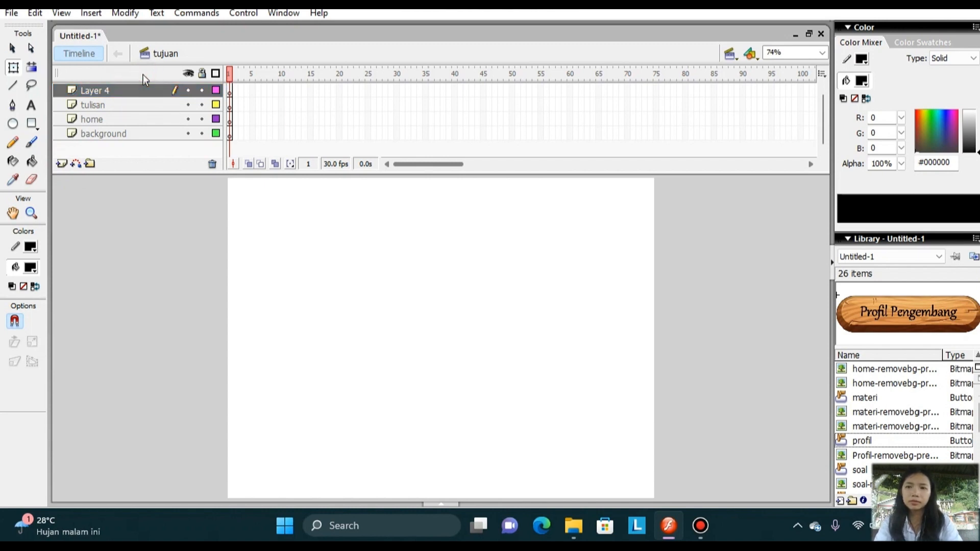
left_click(135, 90)
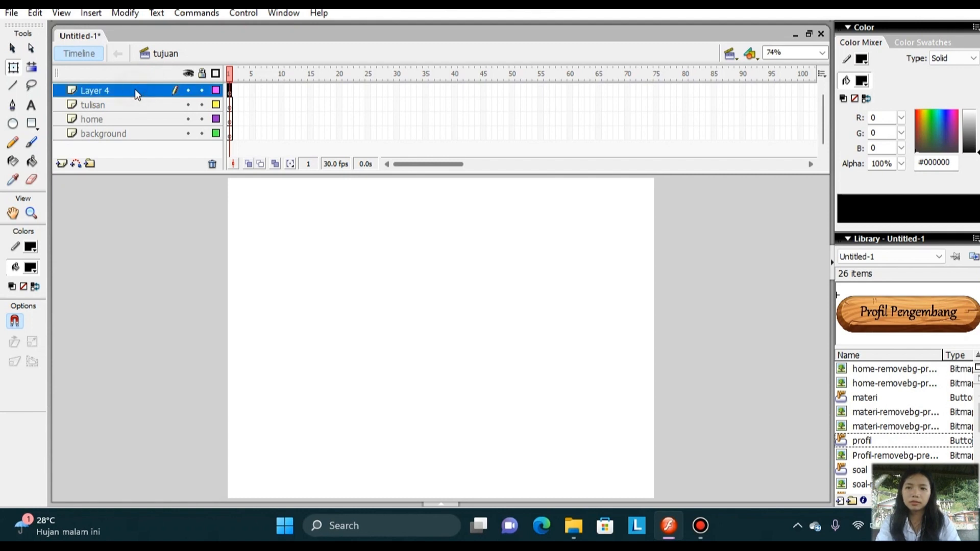
double_click(117, 89)
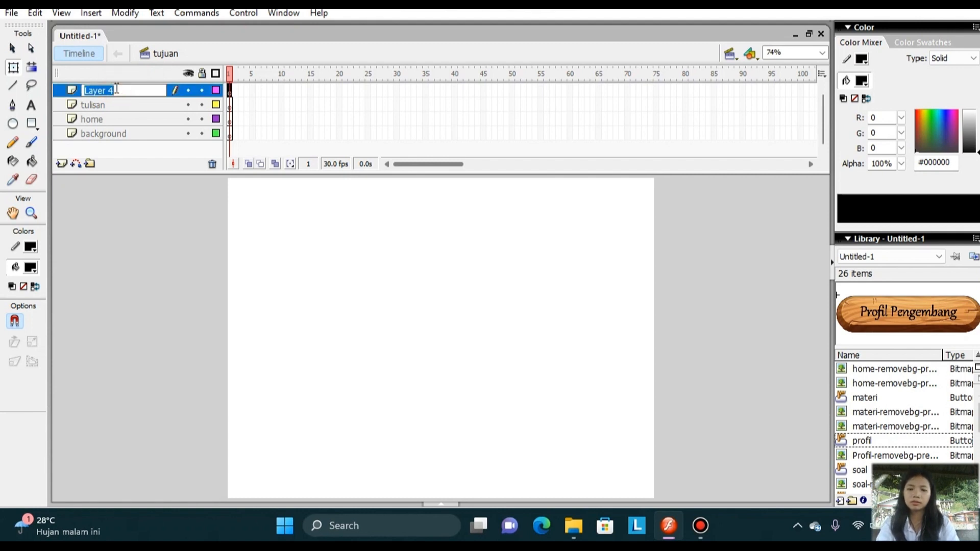
type("tujuan")
type("pe")
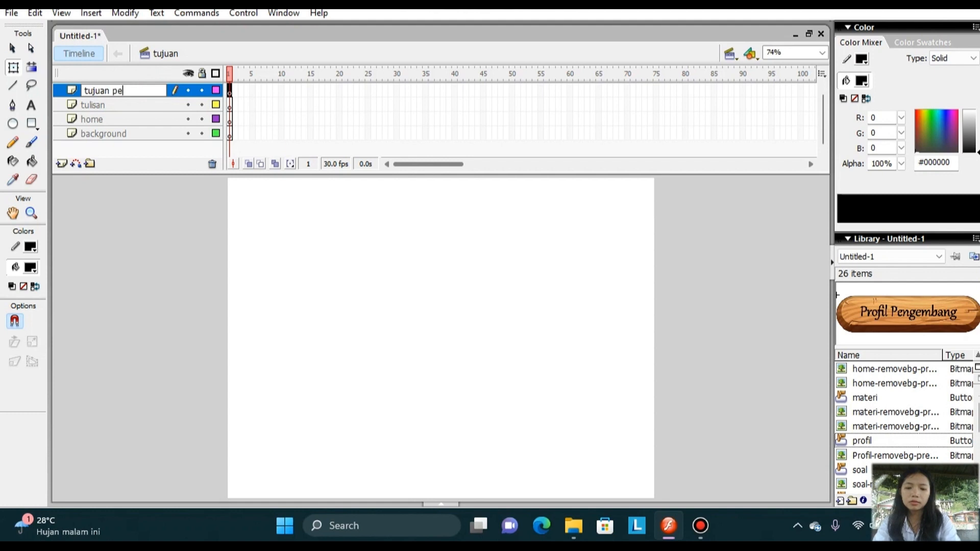
type("mbelajaran")
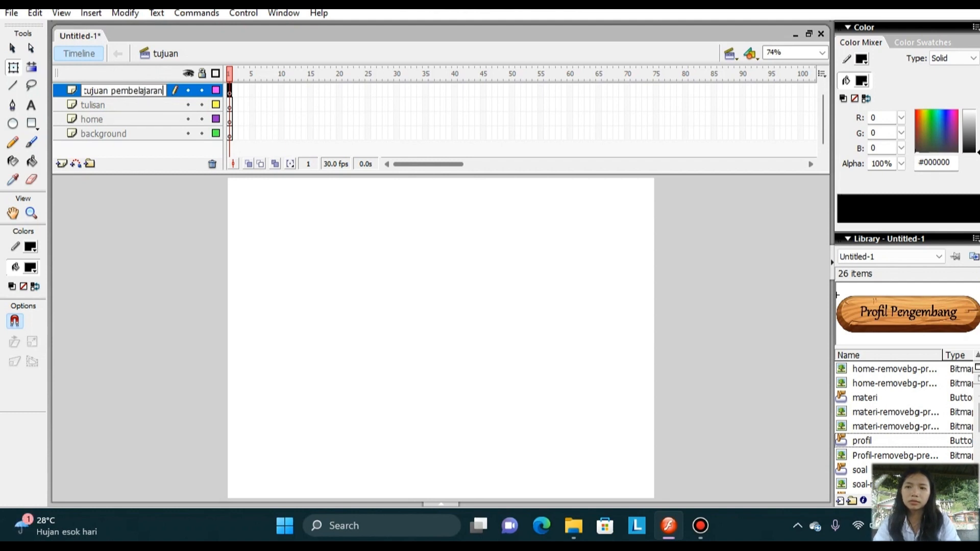
left_click(181, 203)
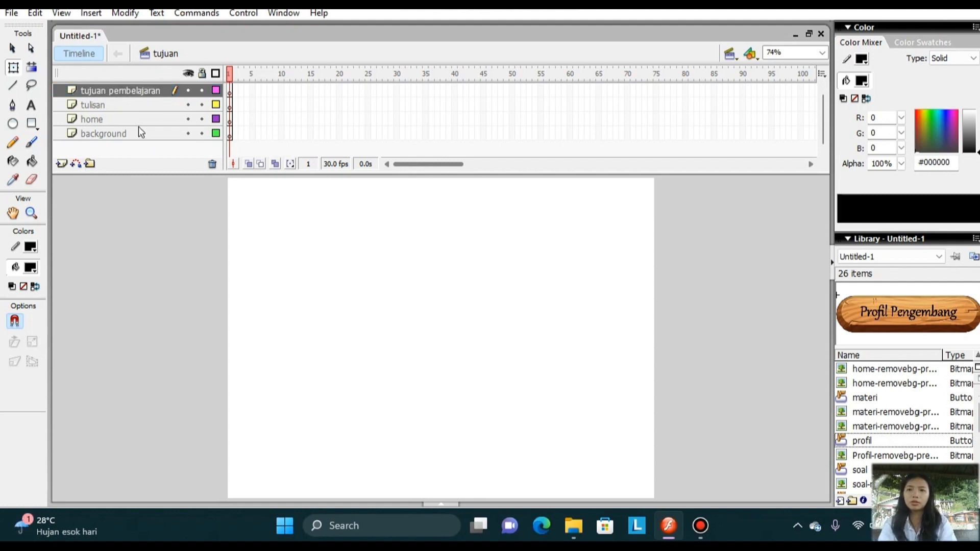
Import the background image to the stage on the background layer without replacing existing library items.
left_click(139, 132)
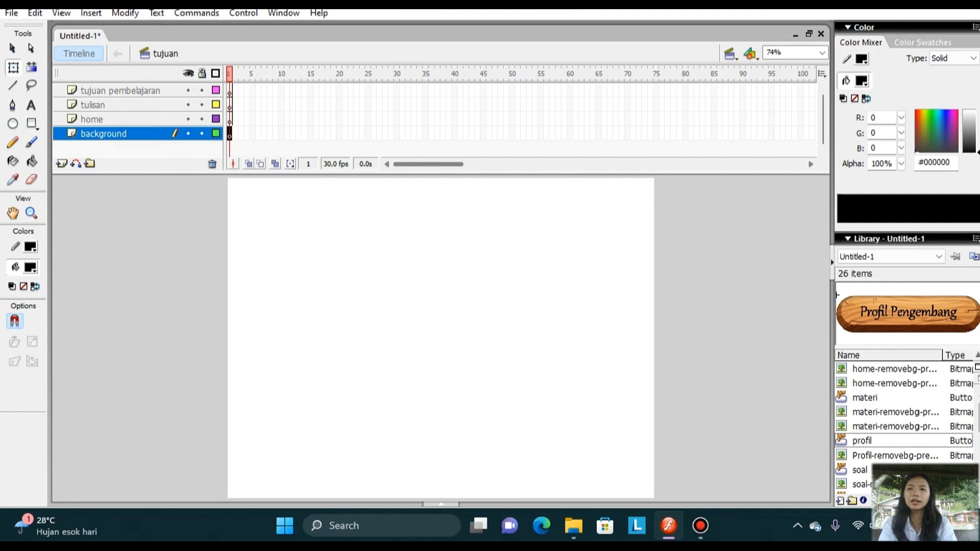
left_click(12, 13)
mouse_move(139, 231)
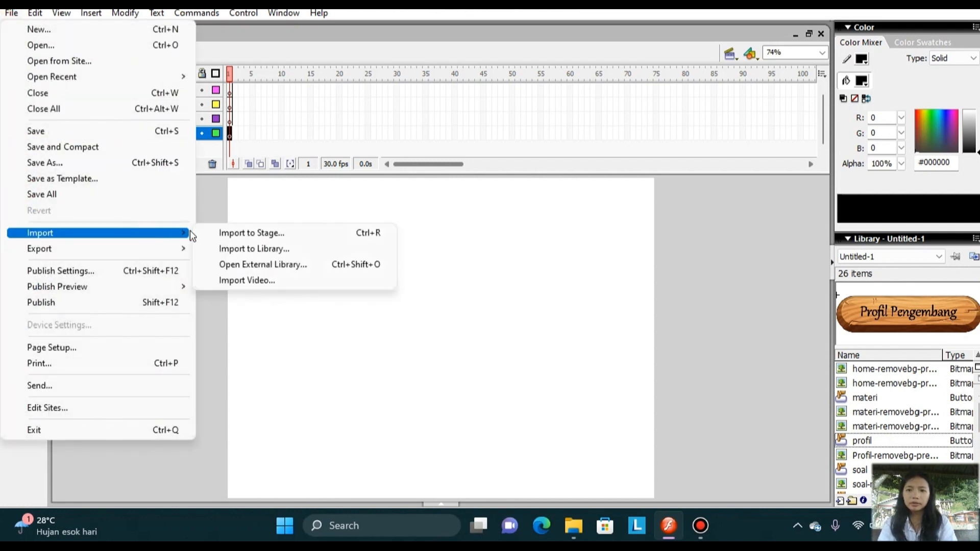
left_click(202, 232)
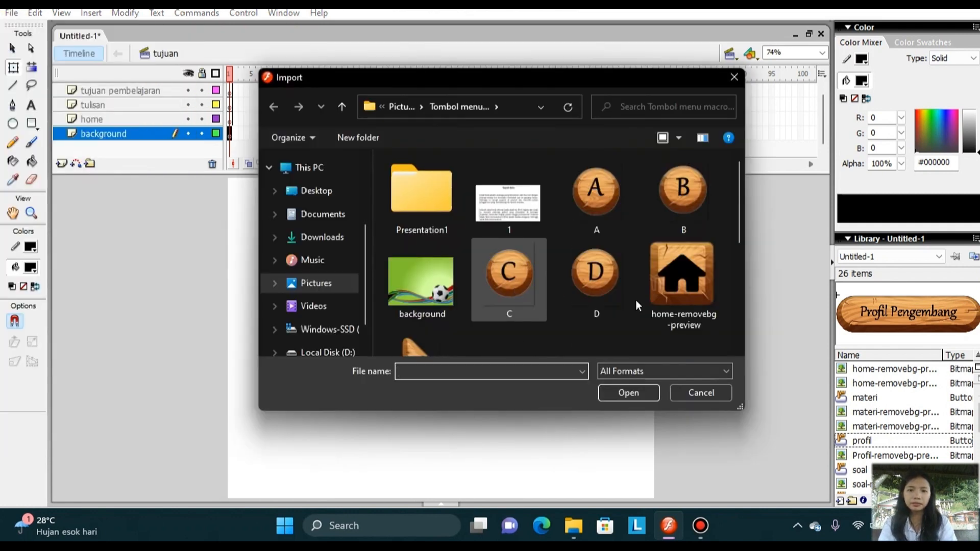
left_click(431, 287)
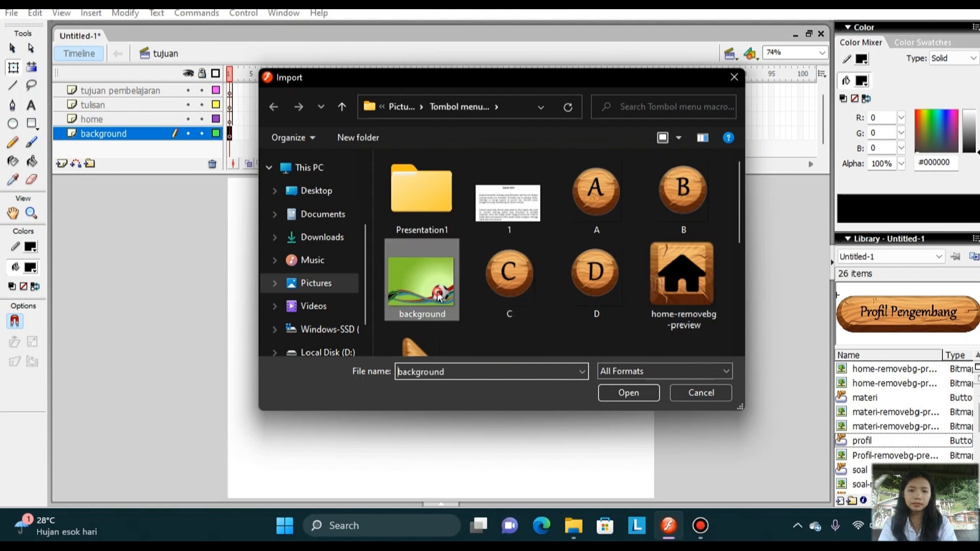
left_click(636, 393)
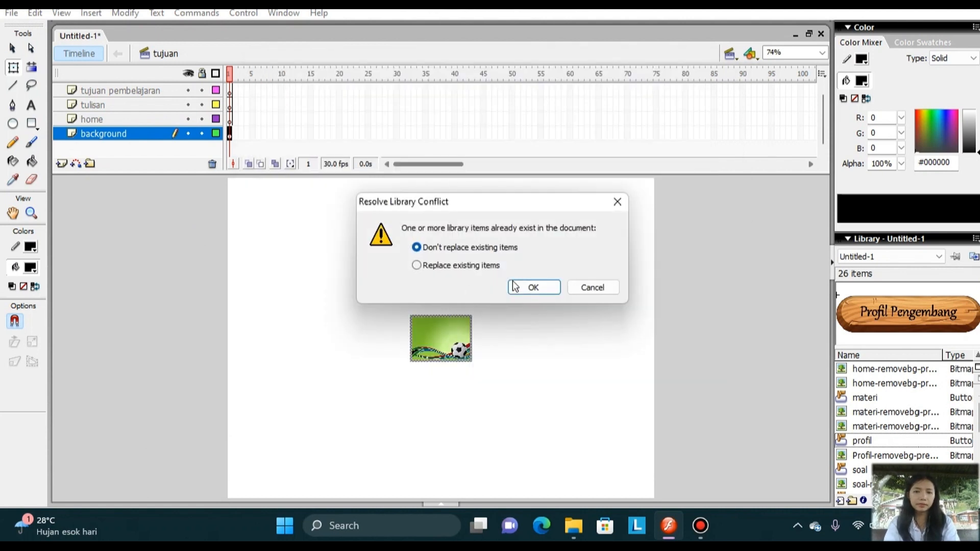
left_click(530, 289)
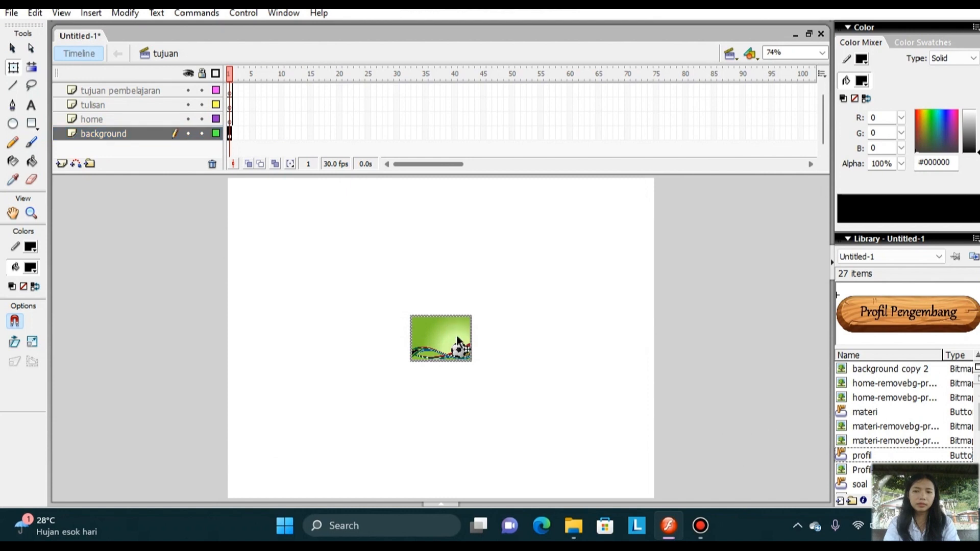
Resize the imported background image to 800 x 600 px and move it to cover the whole stage.
left_click(14, 70)
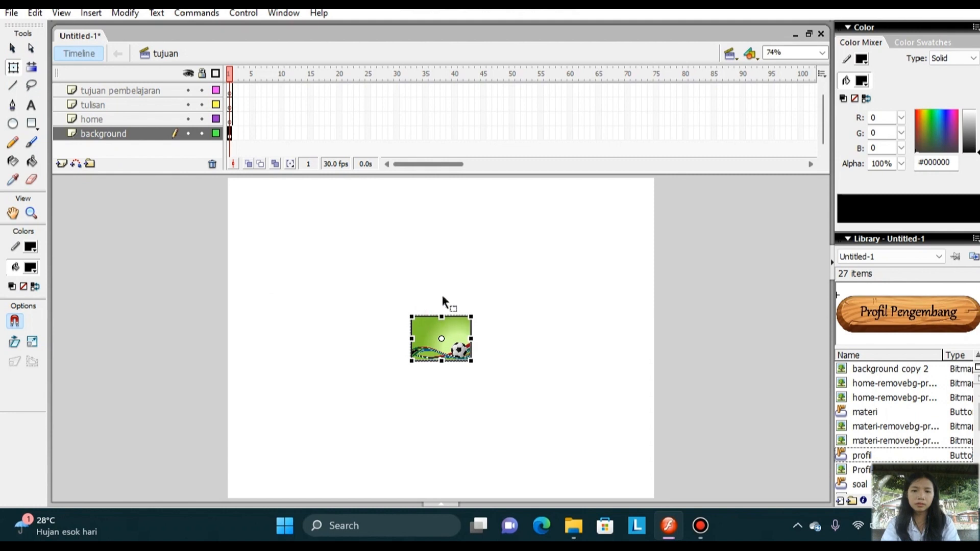
left_click(442, 505)
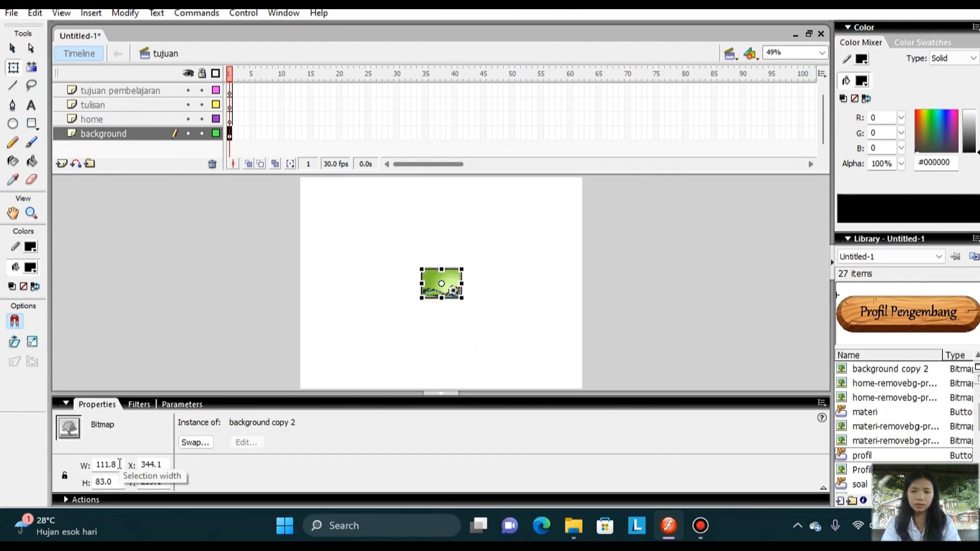
double_click(119, 464)
key("BackSpace")
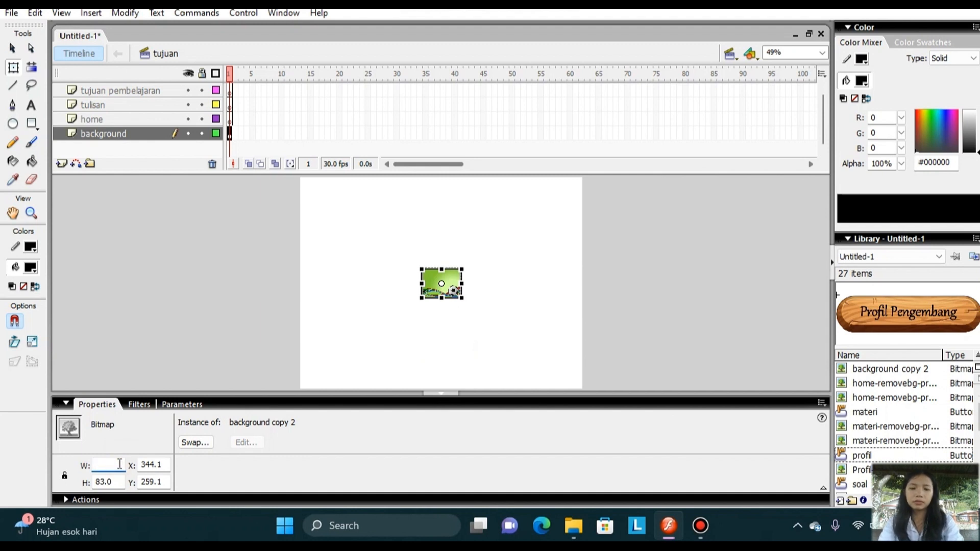
type("800")
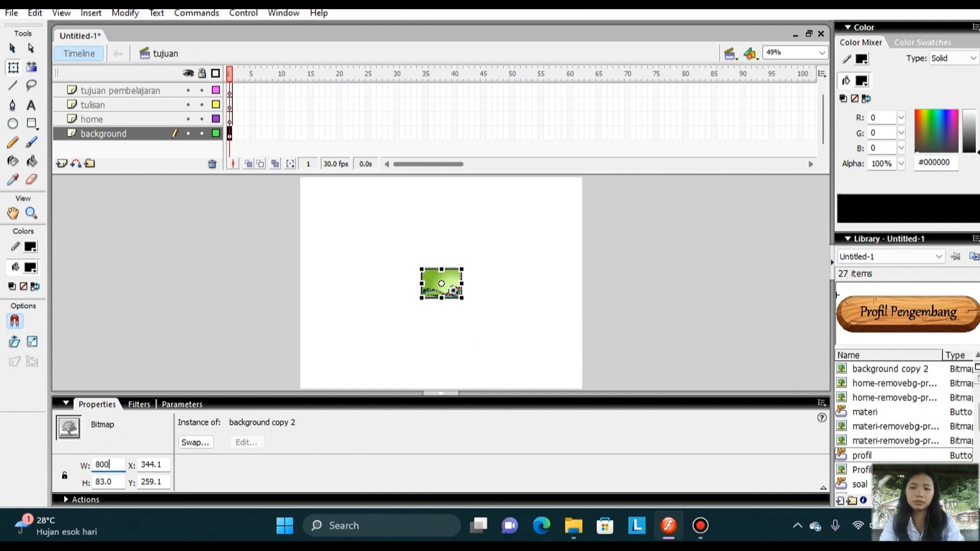
double_click(113, 483)
key("BackSpace")
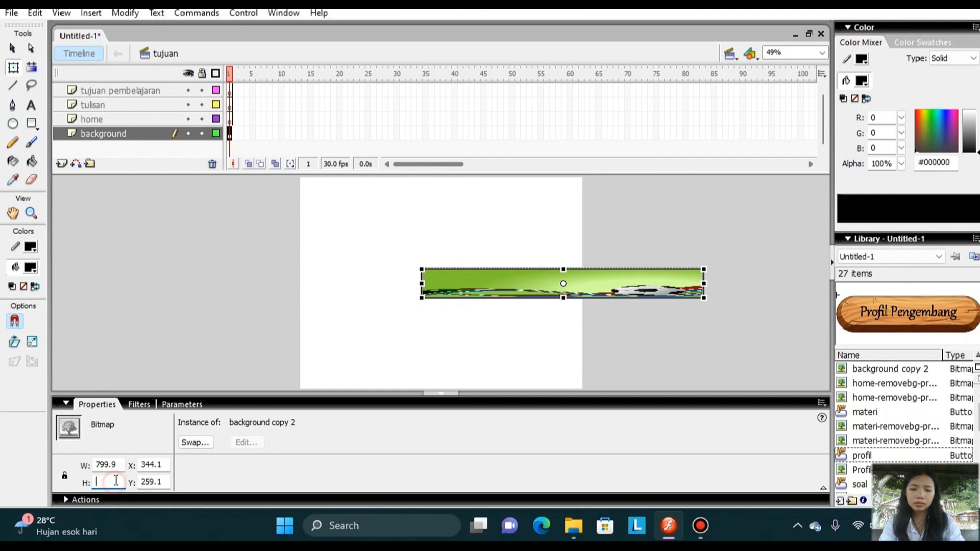
type("600")
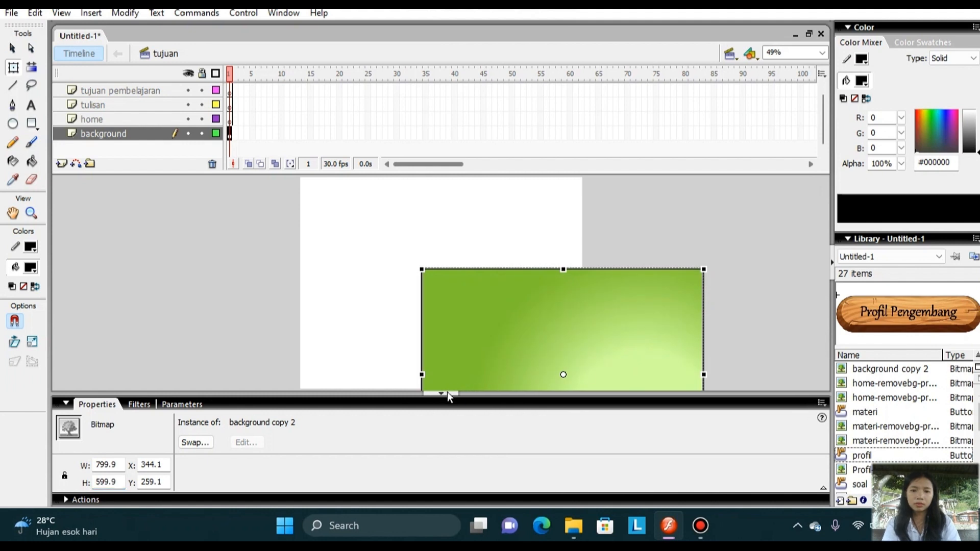
left_click(448, 392)
left_click_drag(502, 335, 318, 197)
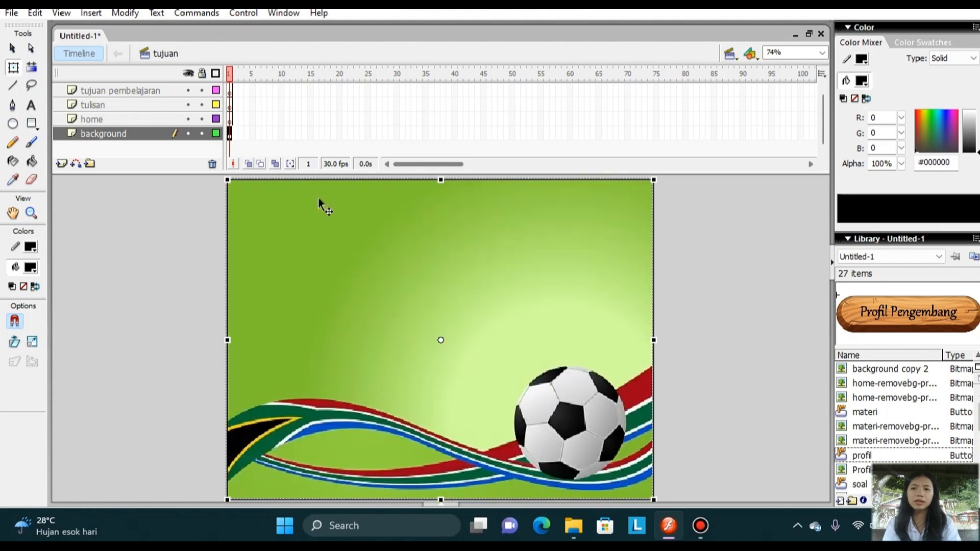
Import the home-removebg-preview image to the stage on the home layer without replacing existing library items.
left_click(139, 121)
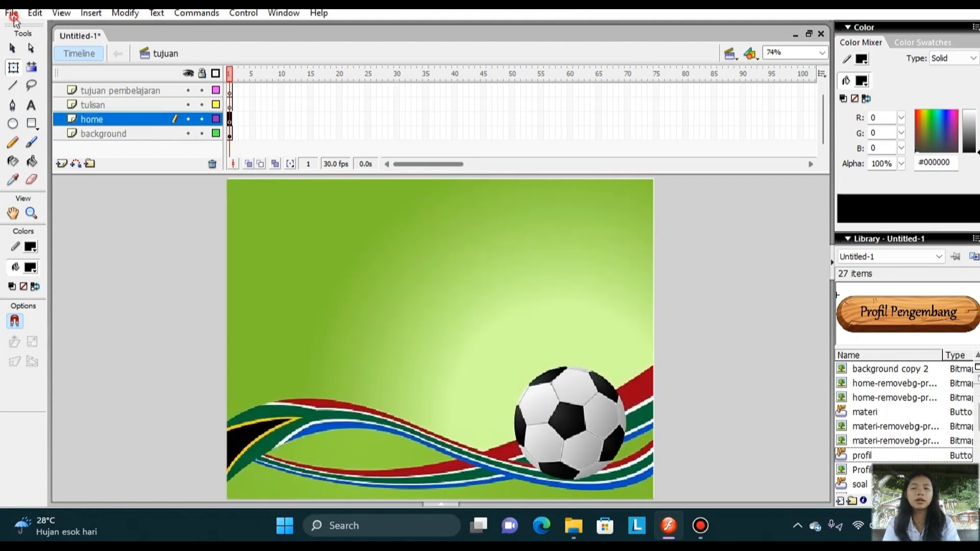
left_click(12, 13)
mouse_move(139, 234)
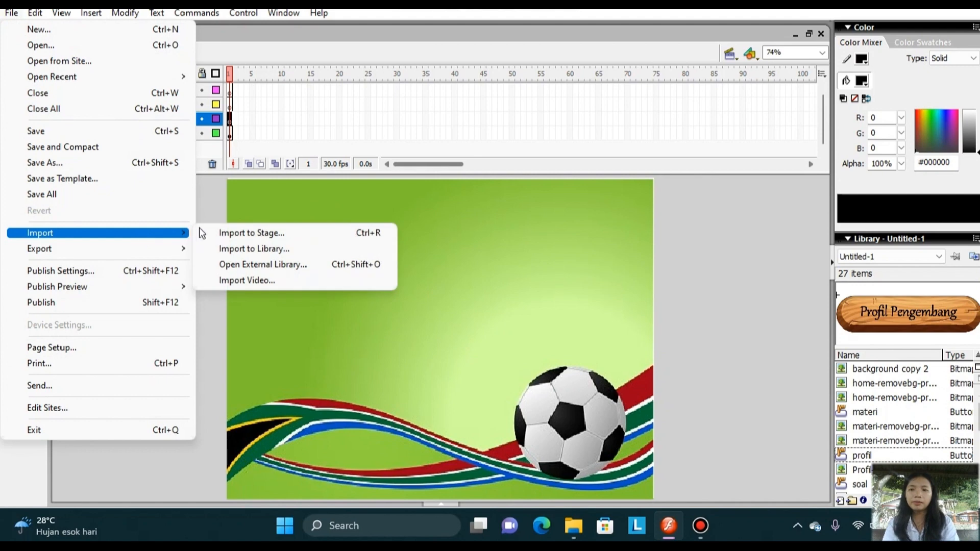
left_click(245, 233)
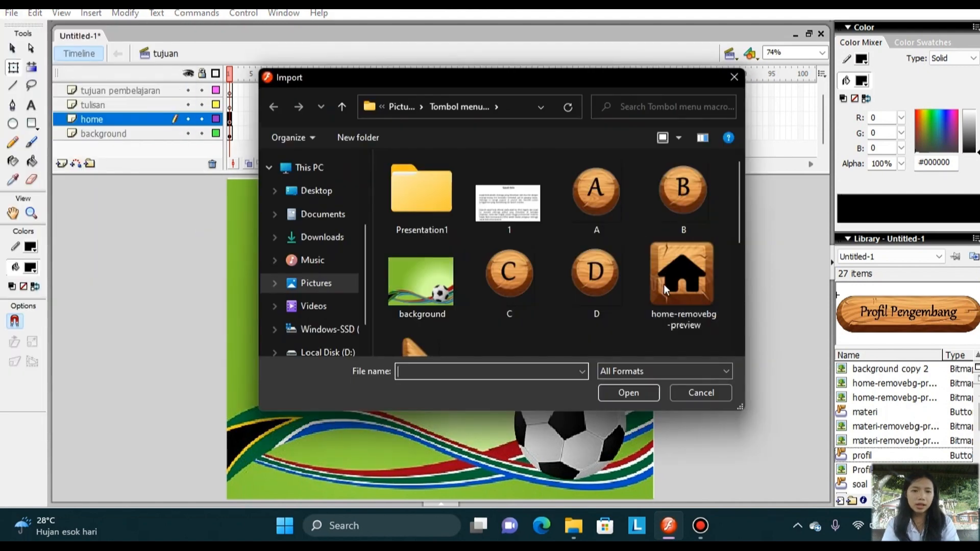
left_click(674, 290)
left_click(629, 393)
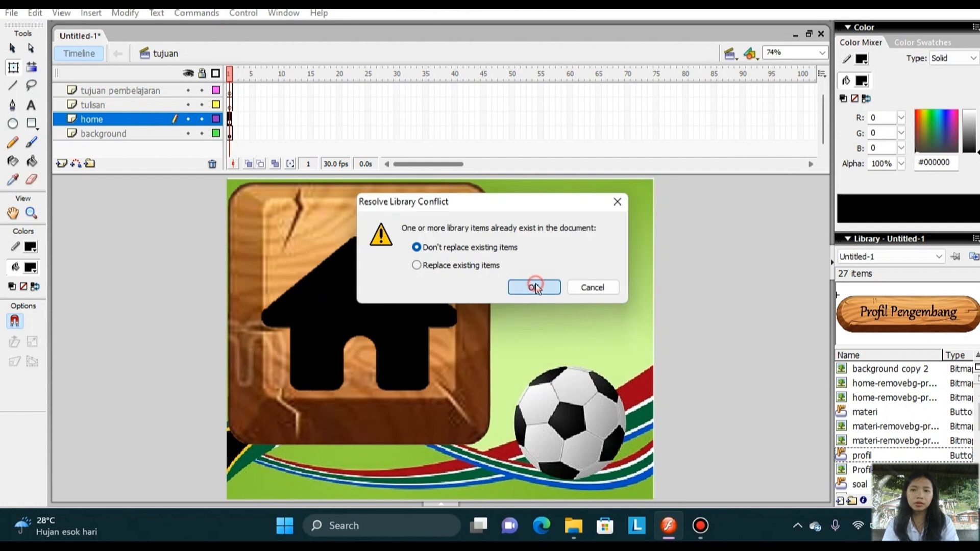
left_click(535, 287)
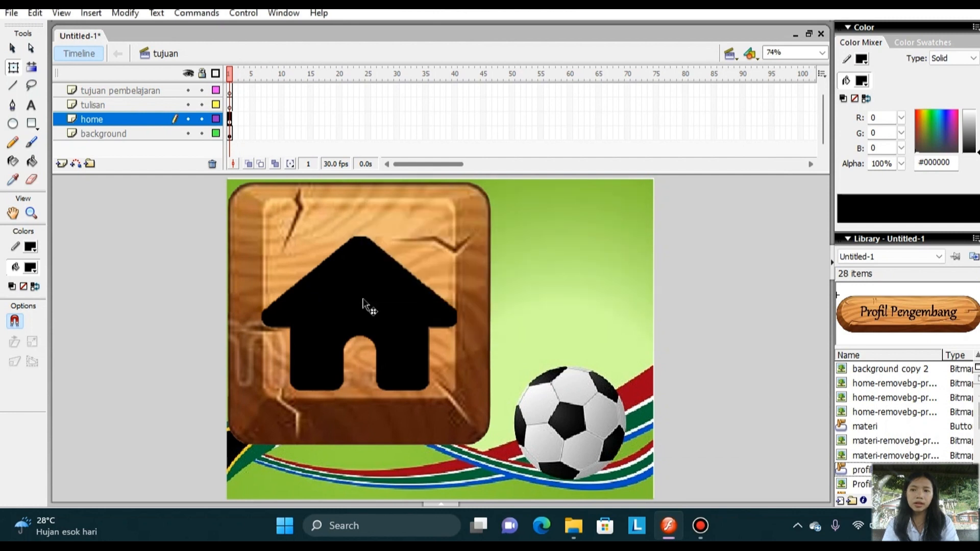
Scale the home image down to a small icon and move it to the upper-left corner of the stage.
left_click(13, 67)
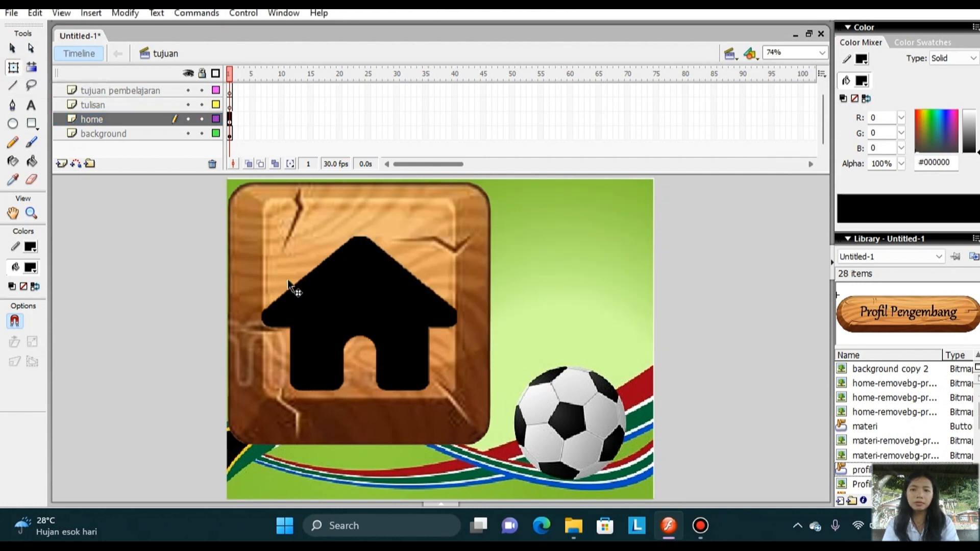
left_click(348, 313)
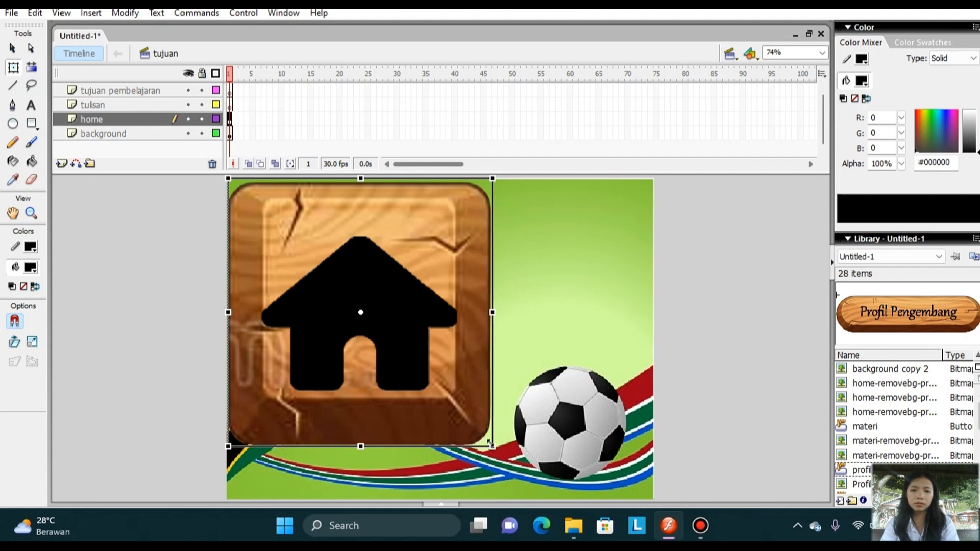
left_click_drag(492, 445, 452, 390)
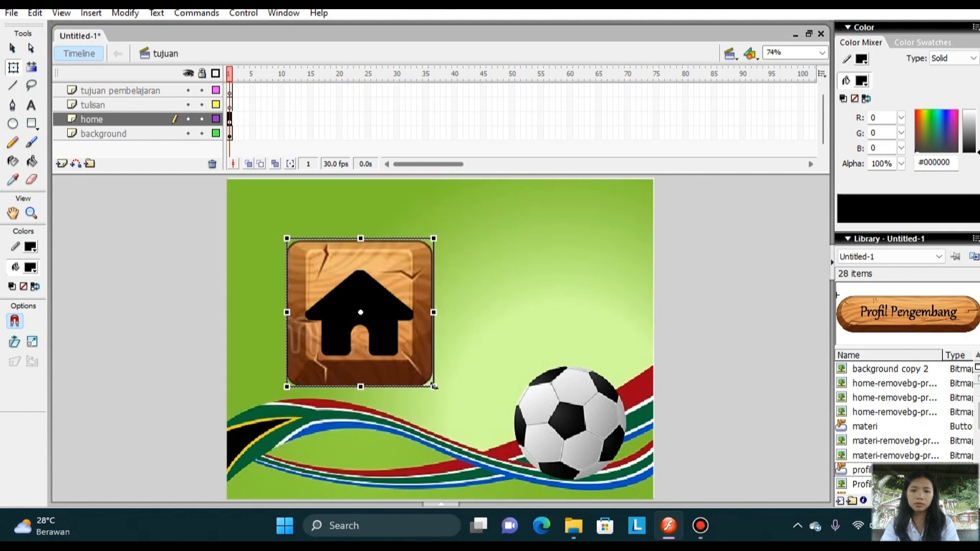
left_click_drag(433, 386, 391, 342)
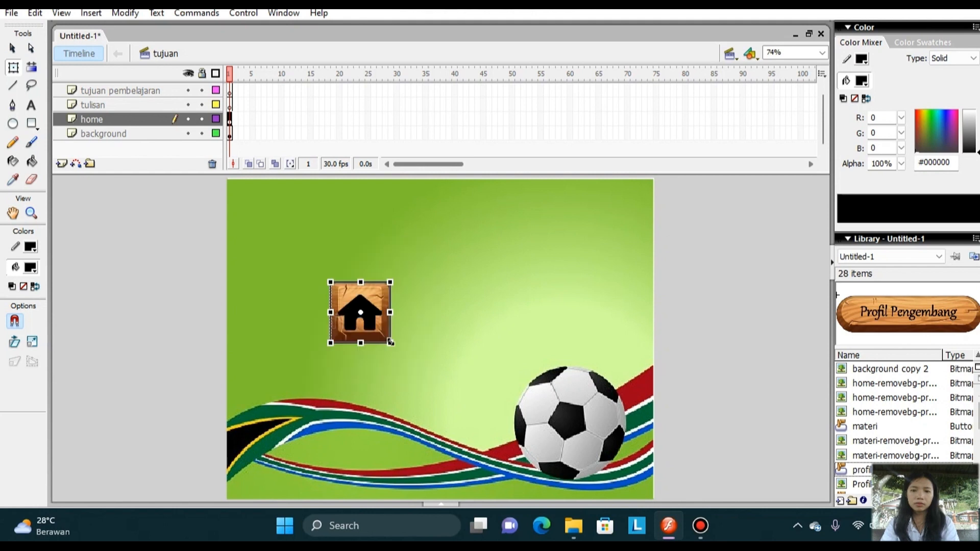
left_click_drag(357, 308, 282, 227)
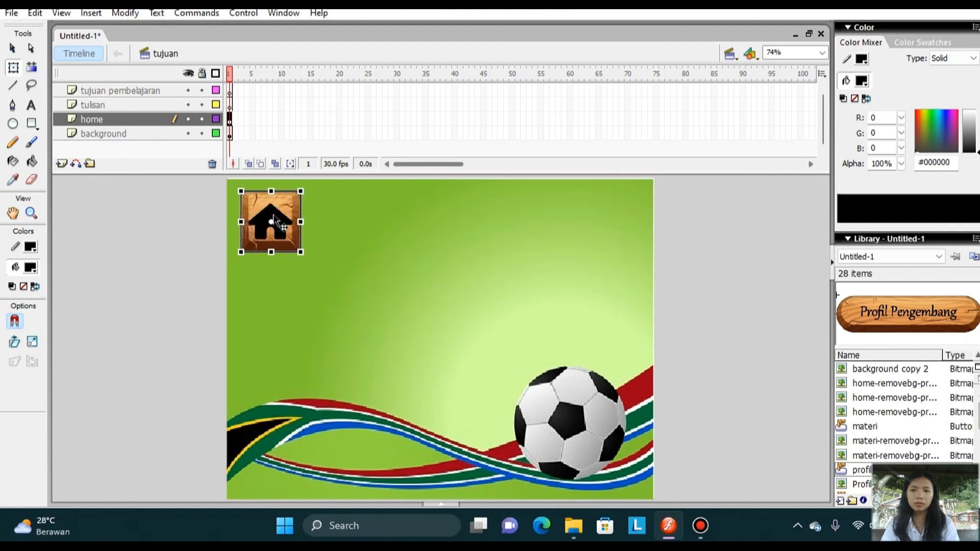
Import the Tujuan-removebg-preview image to the stage on the tujuan pembelajaran layer without replacing existing library items.
left_click(132, 91)
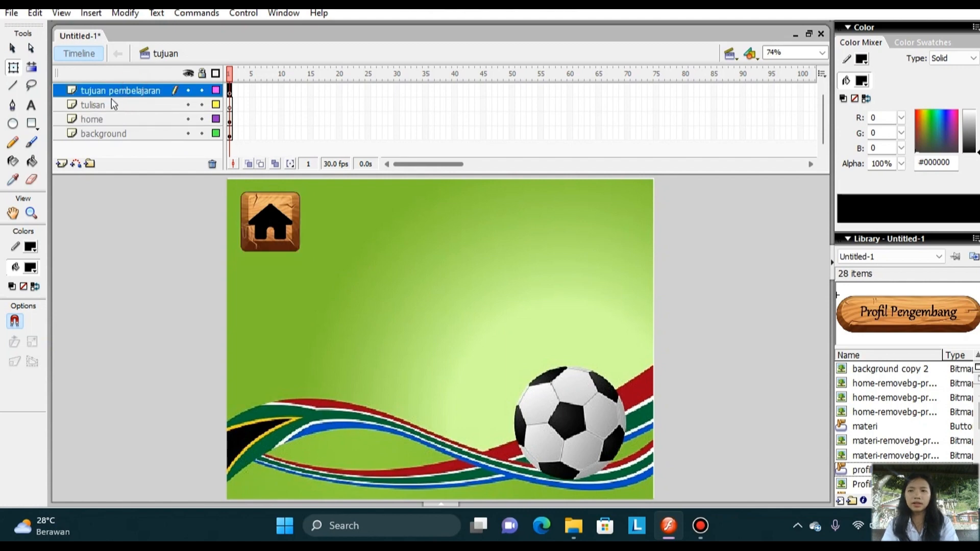
left_click(11, 13)
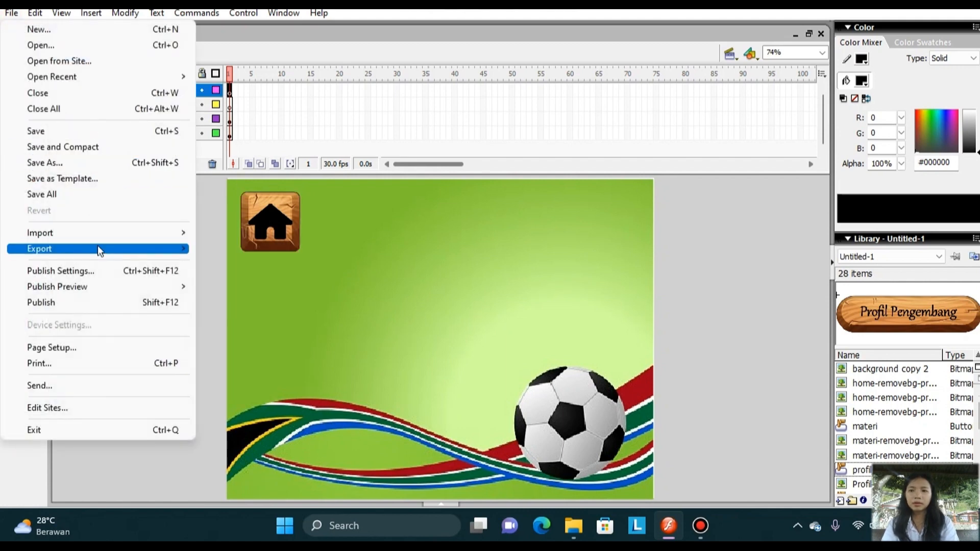
mouse_move(171, 234)
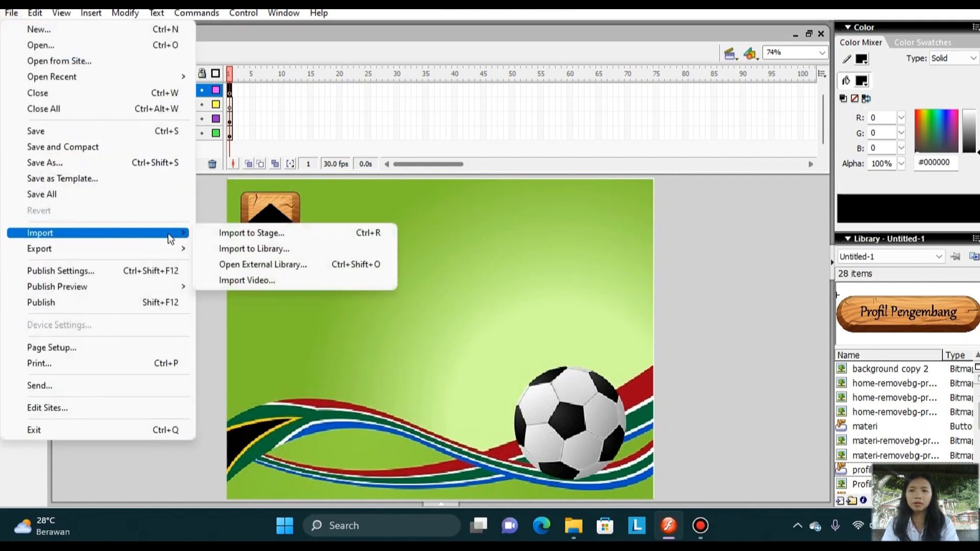
left_click(214, 234)
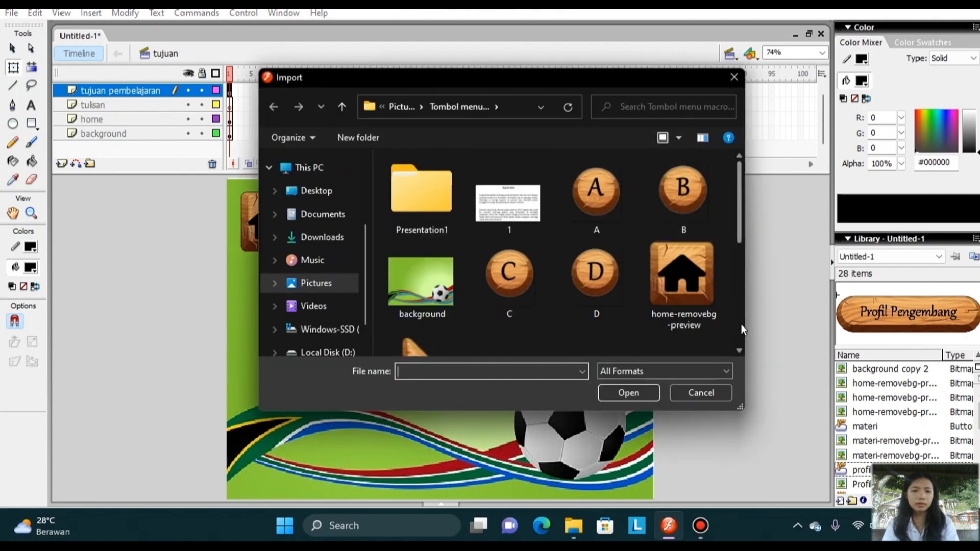
left_click(742, 324)
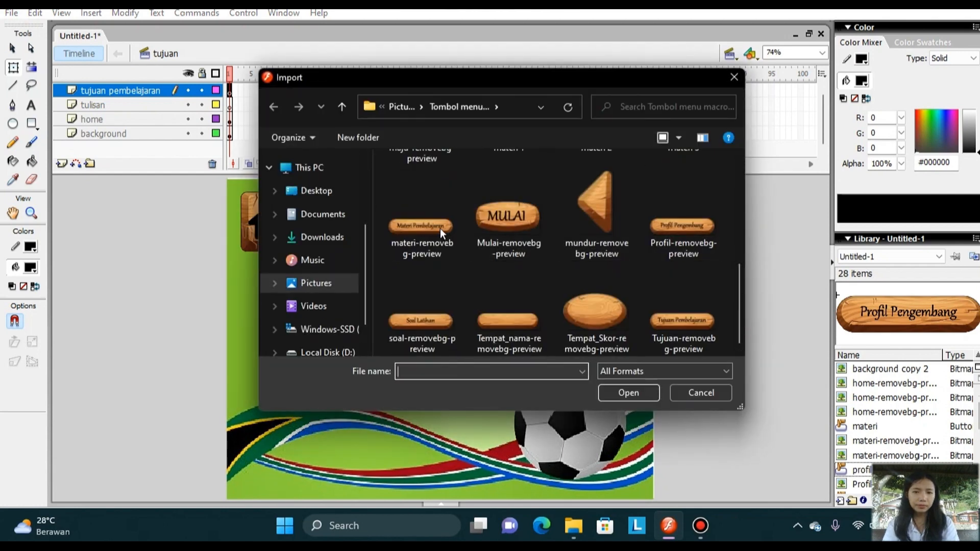
left_click(687, 290)
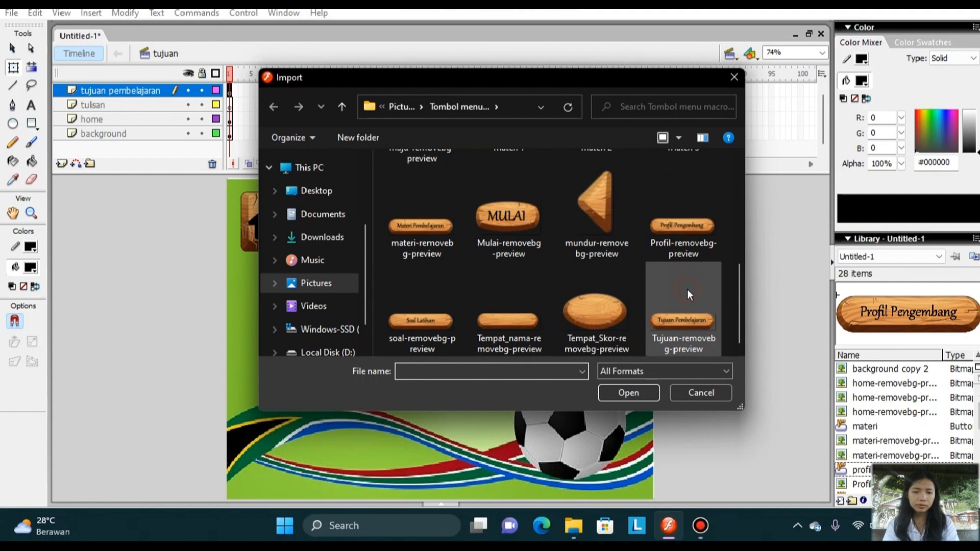
left_click(644, 393)
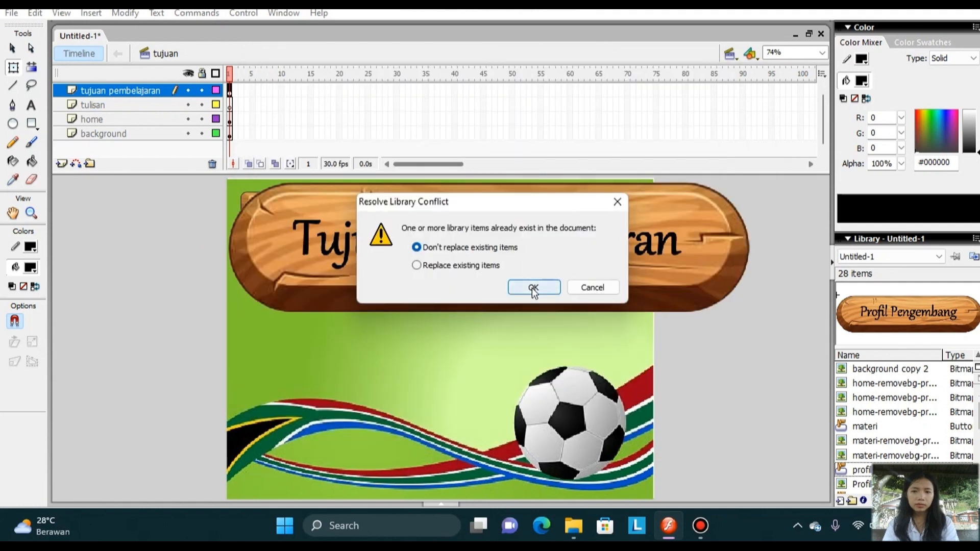
left_click(531, 286)
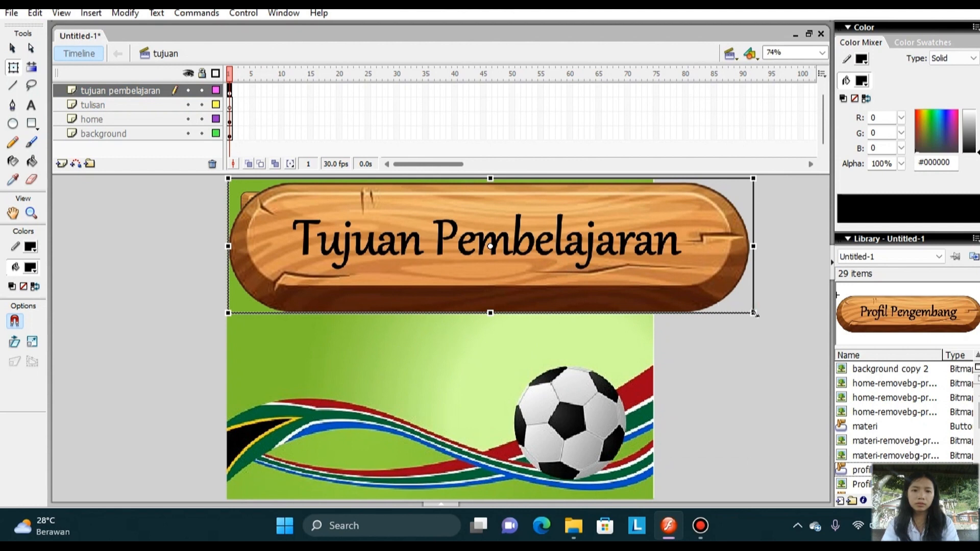
Scale the Tujuan Pembelajaran banner down to a small title and move it beside the home icon.
left_click_drag(739, 306, 652, 274)
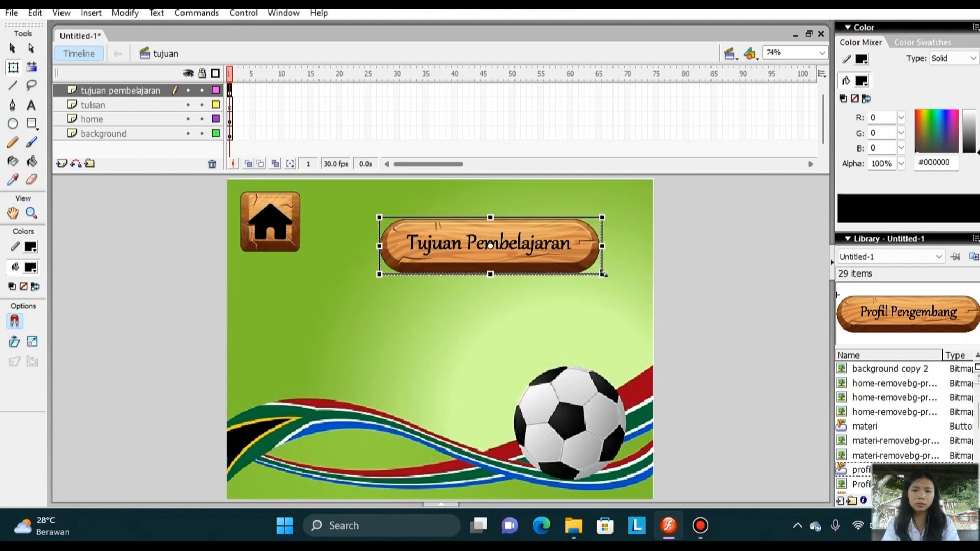
left_click_drag(595, 268, 580, 264)
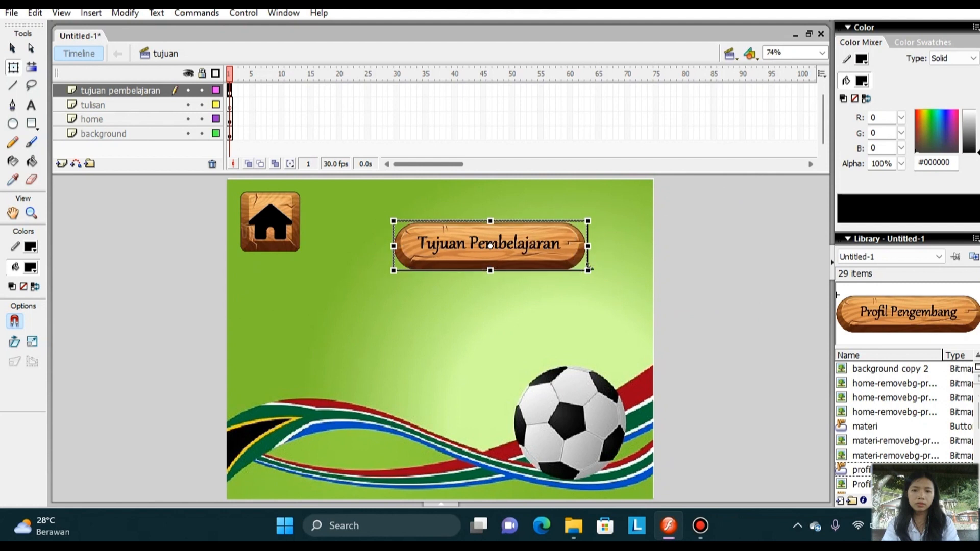
left_click_drag(531, 244, 464, 225)
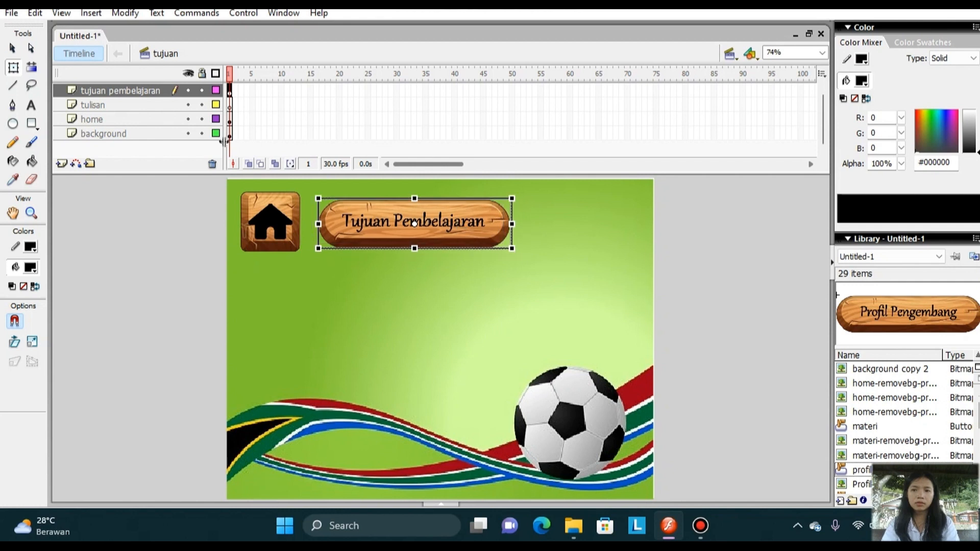
Create a large text box below the Tujuan Pembelajaran banner on the tulisan layer and set its text size to 12.
left_click(151, 104)
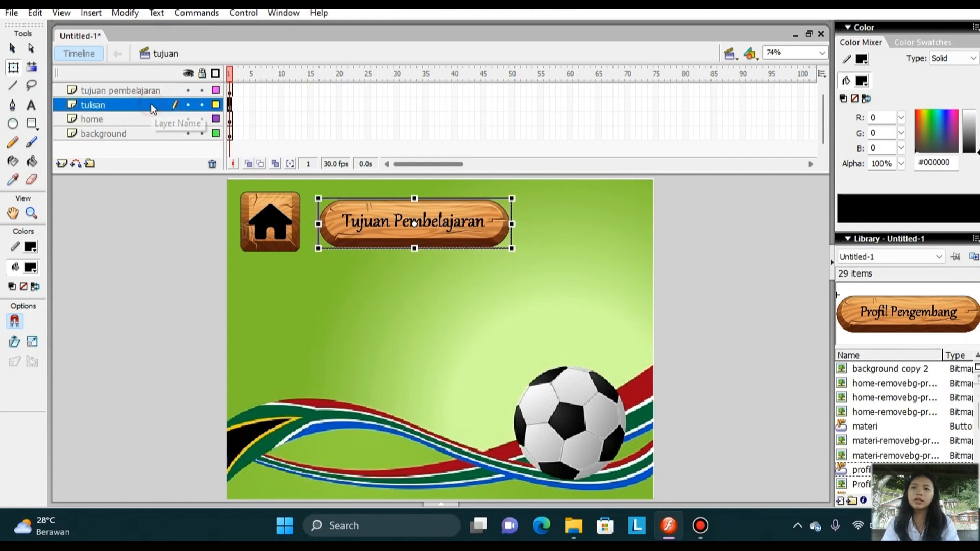
left_click(32, 106)
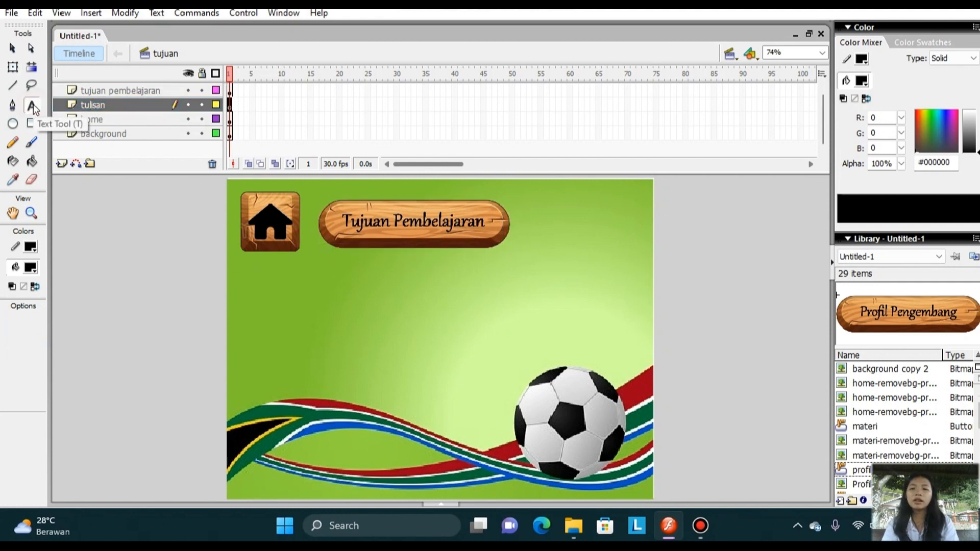
left_click(338, 275)
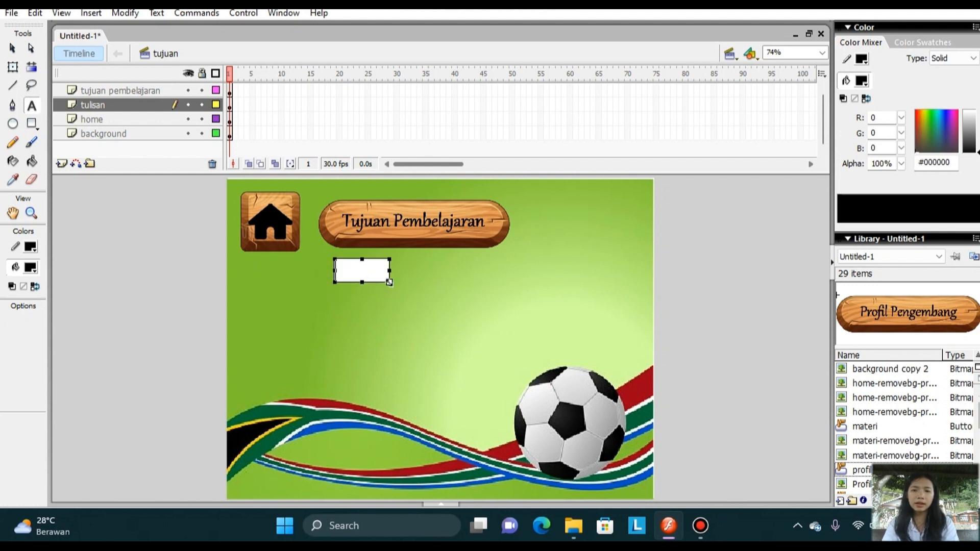
left_click_drag(389, 282, 554, 398)
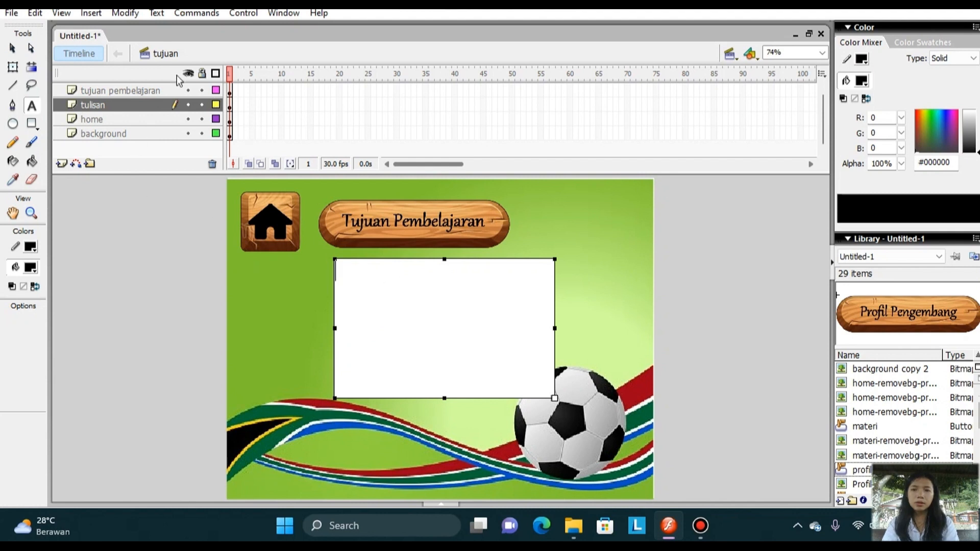
left_click(155, 13)
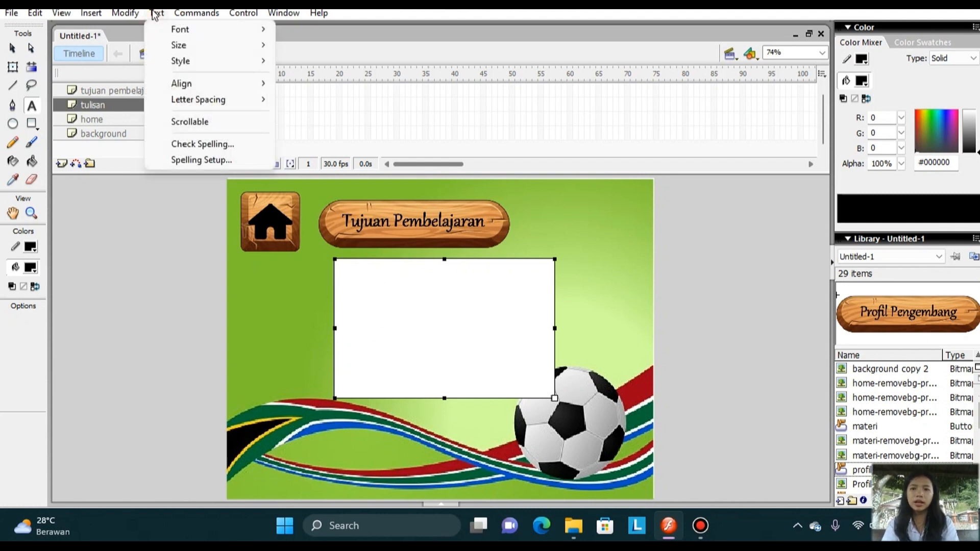
mouse_move(225, 49)
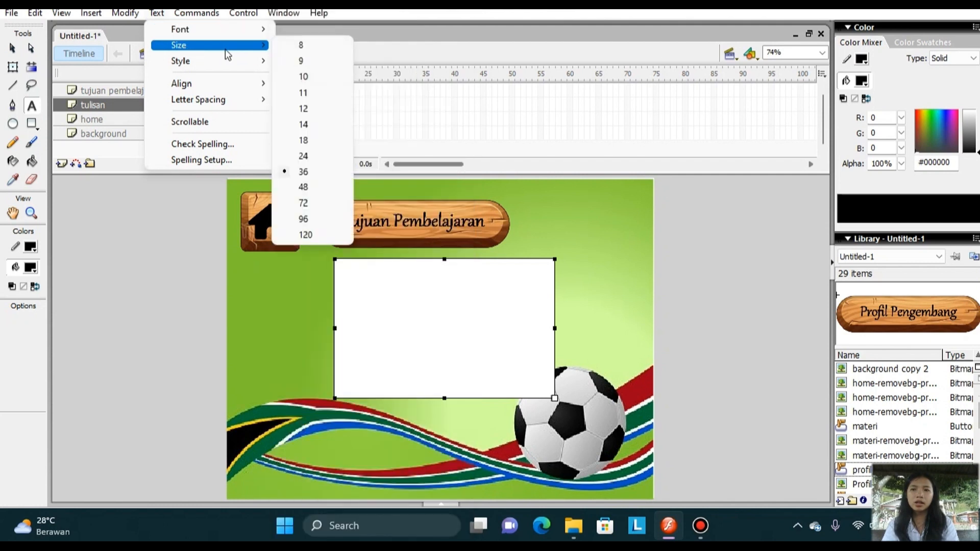
left_click(312, 110)
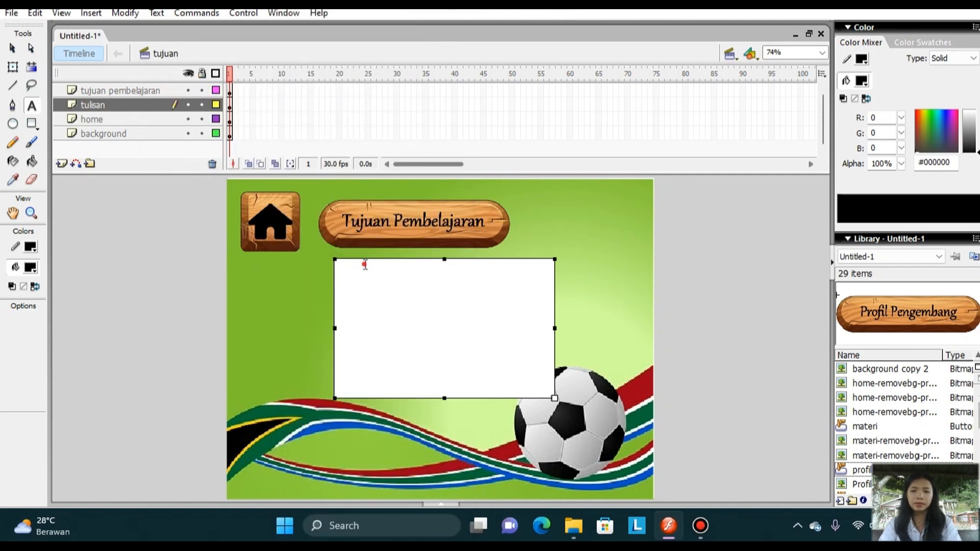
key("Caps_Lock")
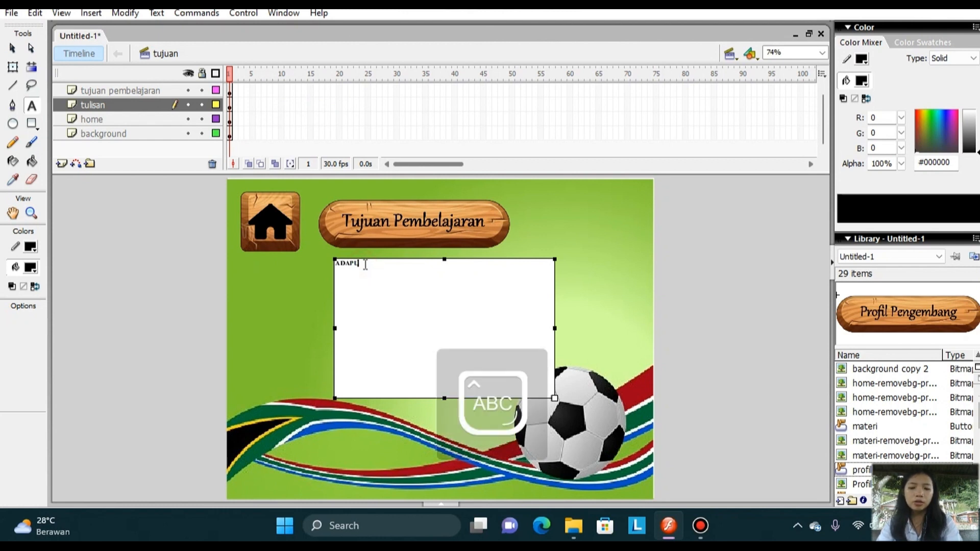
type("BEBER")
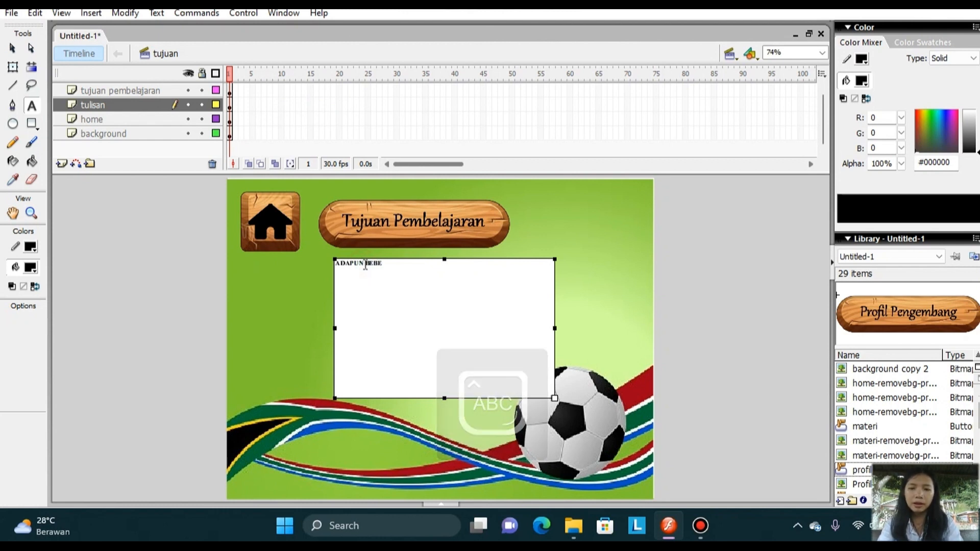
key("BackSpace")
key("BackSpace")
key("BackSpace")
key("BackSpace")
key("BackSpace")
key("BackSpace")
key("BackSpace")
key("BackSpace")
key("BackSpace")
key("BackSpace")
key("BackSpace")
key("BackSpace")
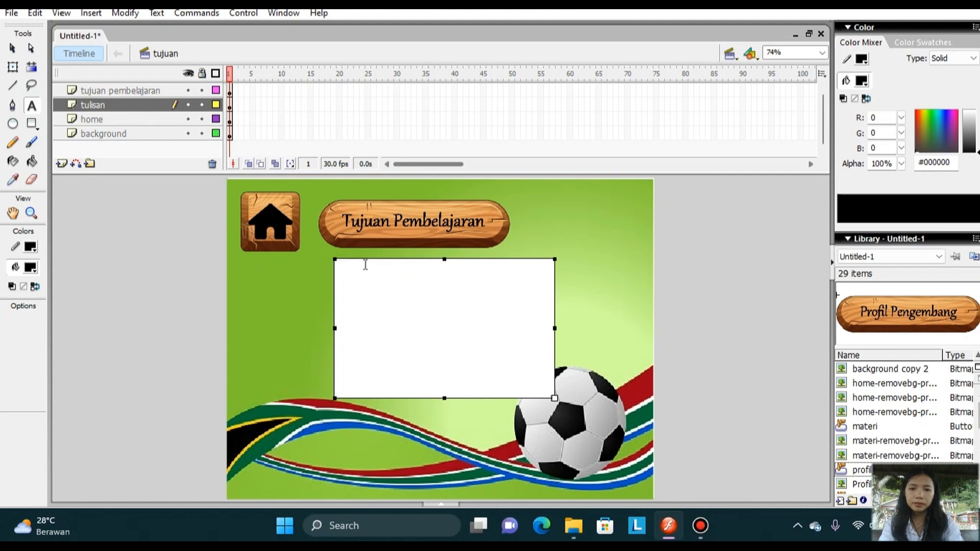
Enter the introductory line "Adapun beberapa tujuan pembelajaran sepak bola:" in the text box.
key("Caps_Lock")
type("Adapun")
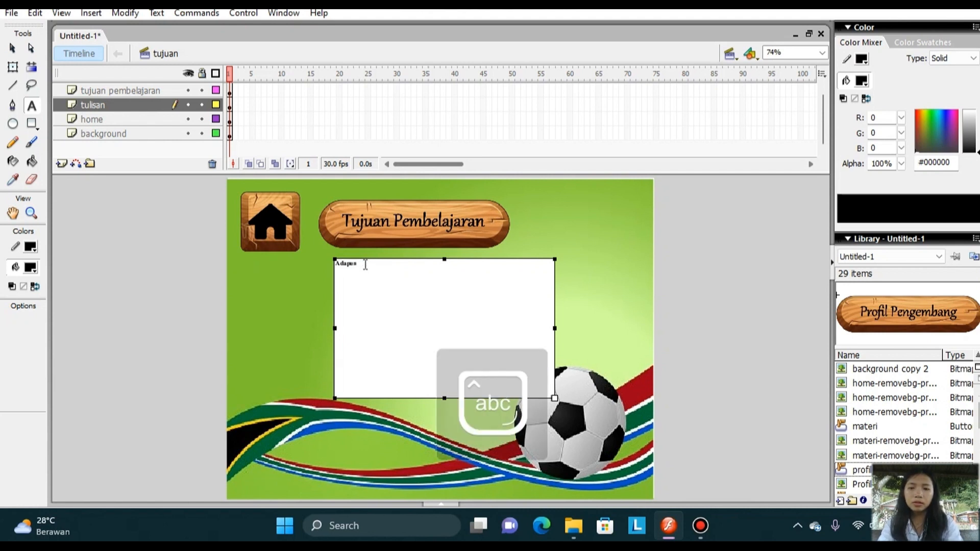
type(" beberapa tujuan pembelajar")
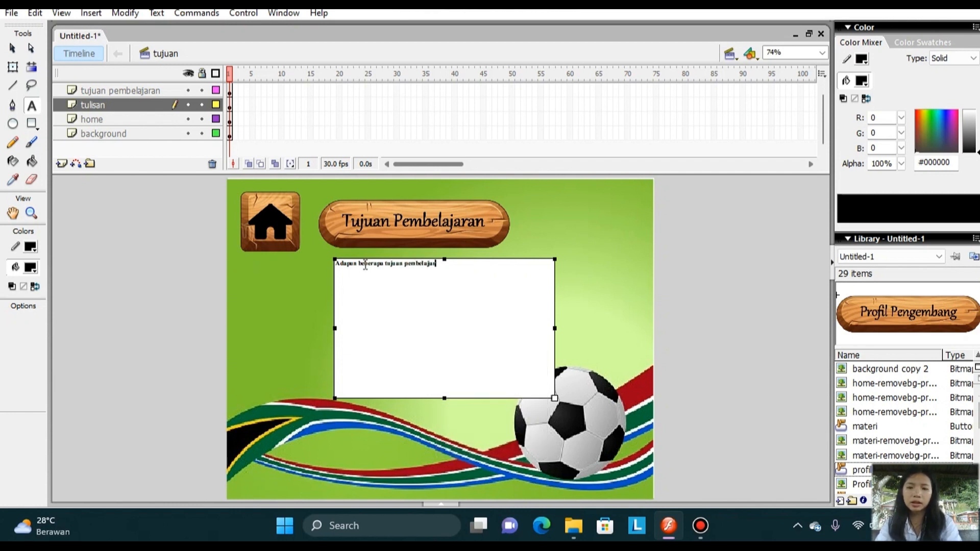
type("sepak bola:")
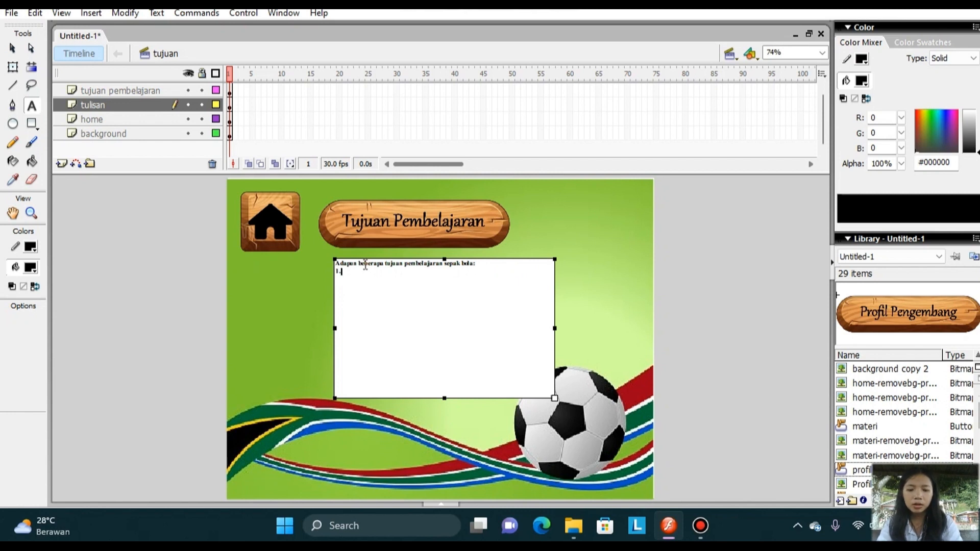
Add the list items "1. Kolaborasi tim dan kerja sama" and "2. Pengembangan karakter dan nilai" below the introductory line.
key("Caps_Lock")
type("K")
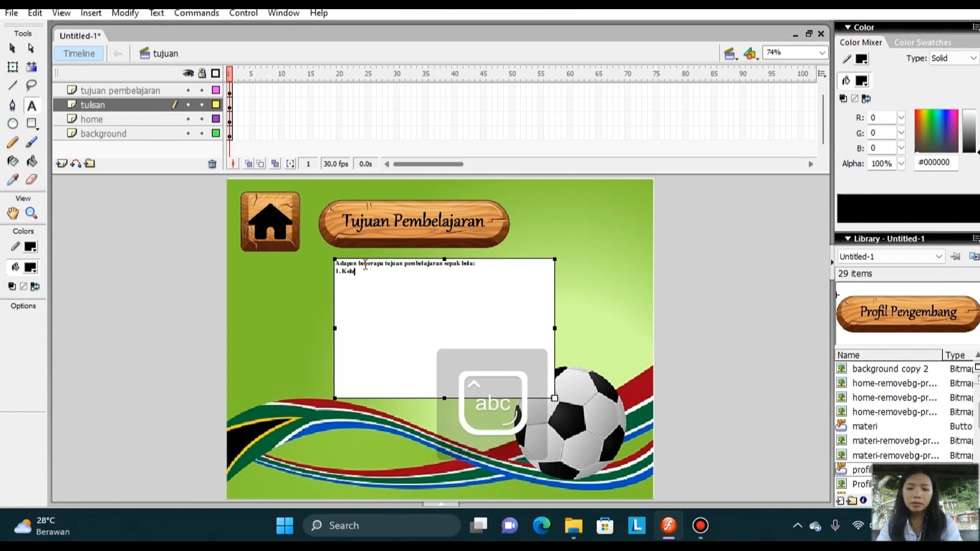
type("o")
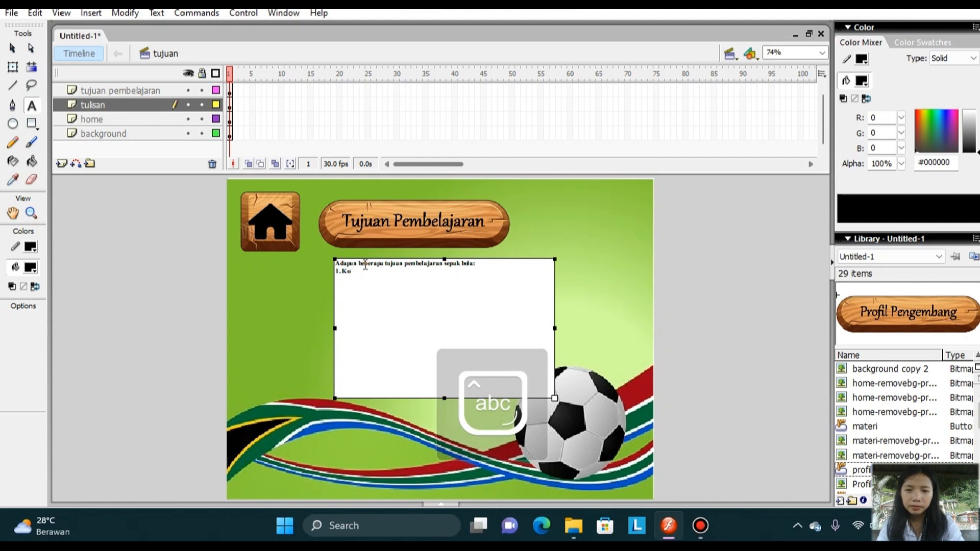
type("laborasi i")
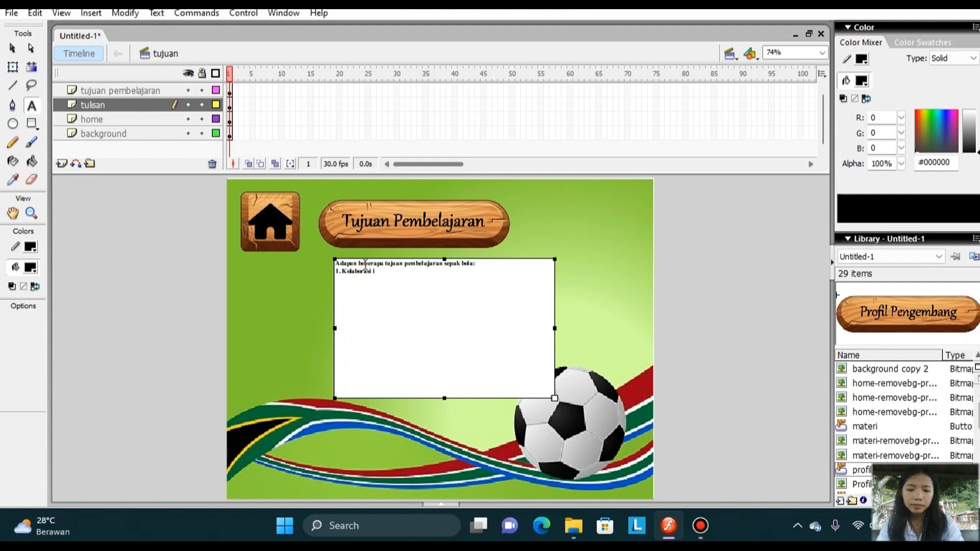
type("ke")
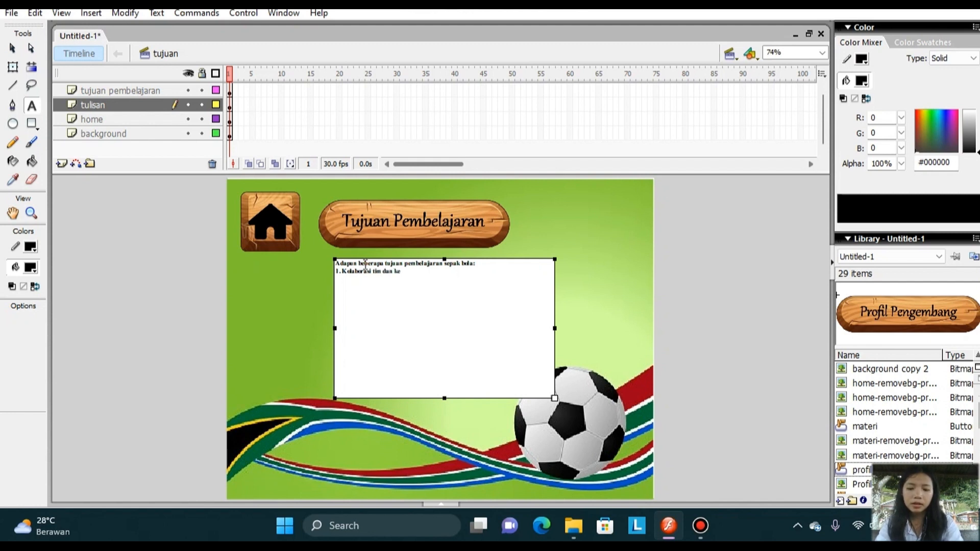
type("rja sama")
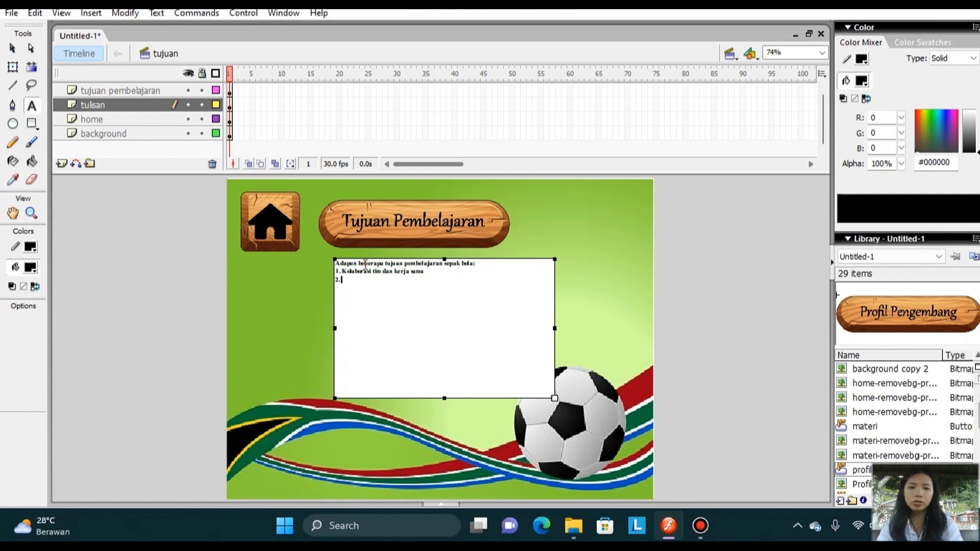
key("Caps_Lock")
type("P")
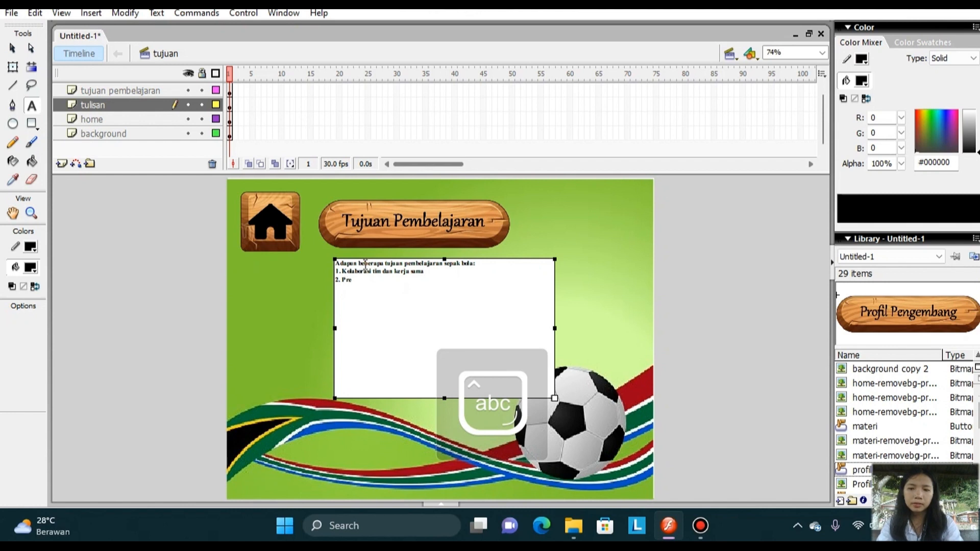
type("engembangan karakter dan nia")
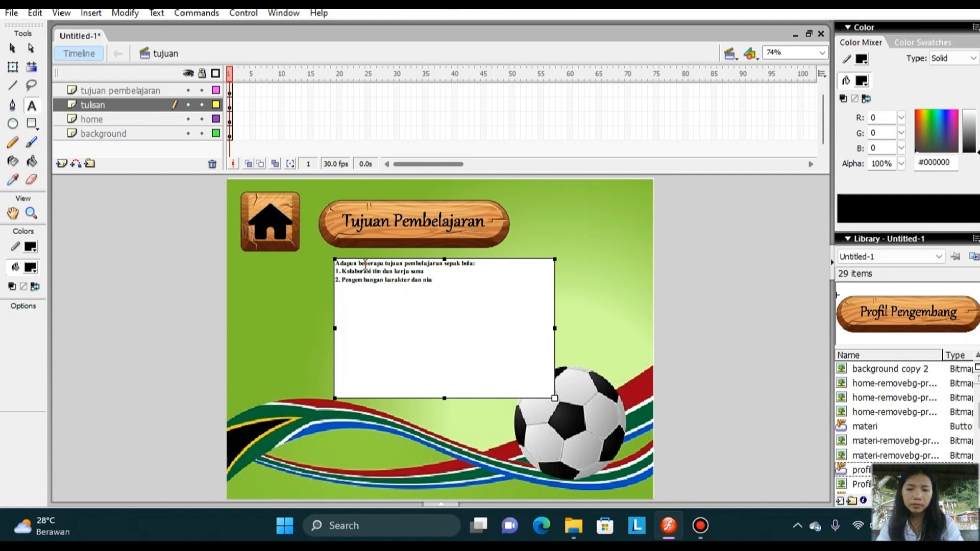
type("ilai")
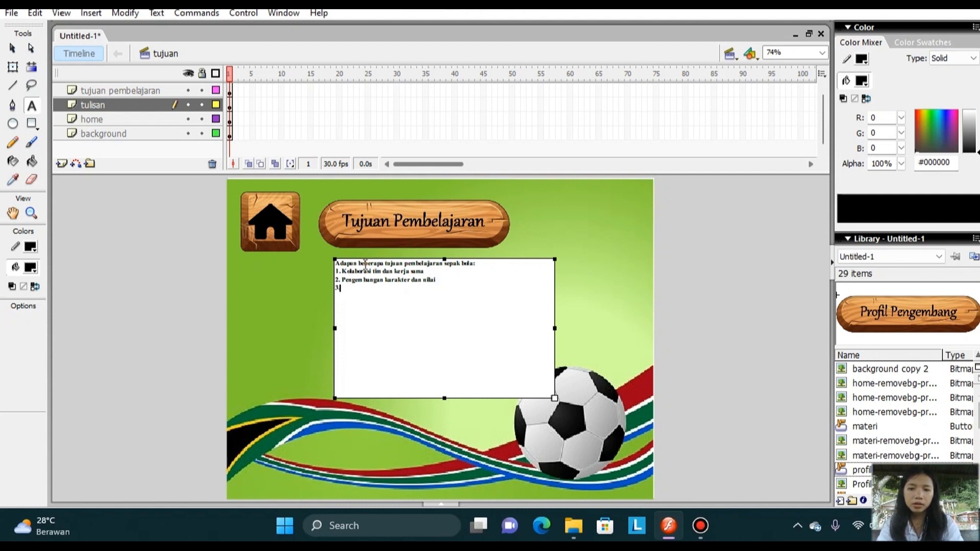
Add the list items "3. Hiburan dan rekreasi" and "4. Keterampilan fisik dan kondisi jasmani" to the text box.
key("Caps_Lock")
type("Hiburan dan rekreasi")
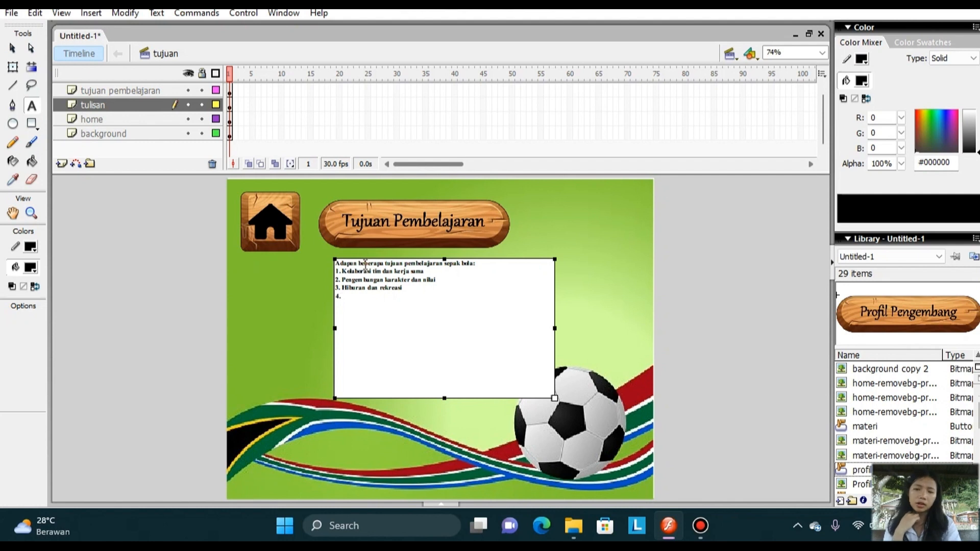
key("Caps_Lock")
type("K")
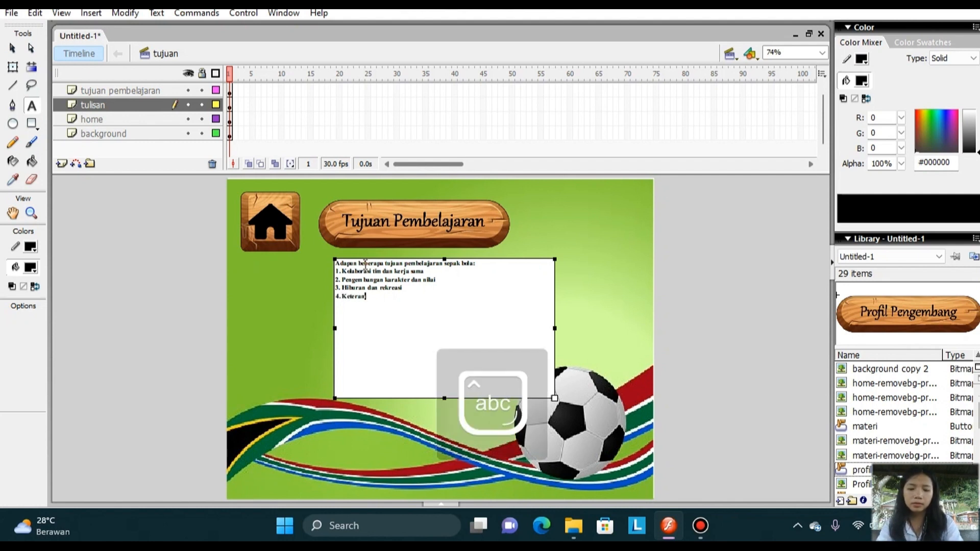
type("eterampilan fisik dan kondisi jasman")
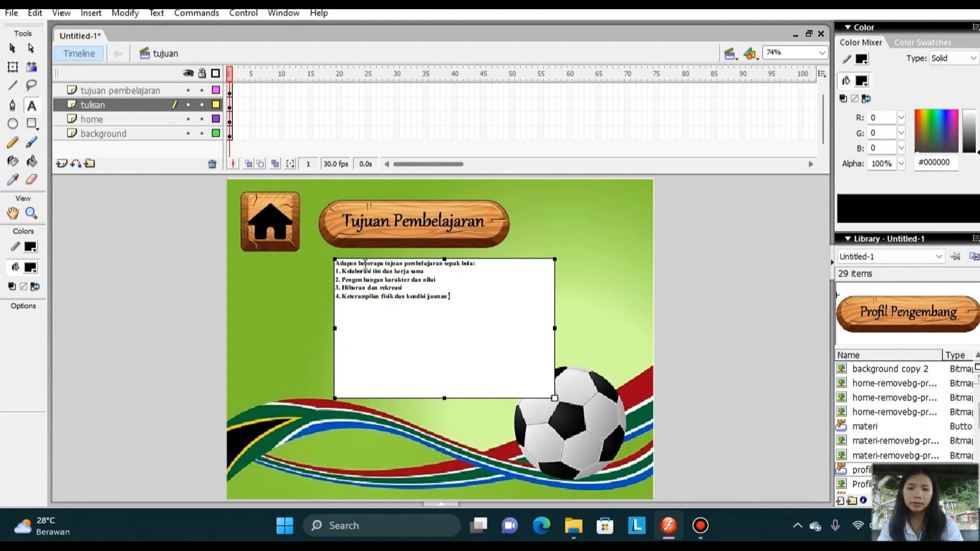
Finish the fourth list item and add "5. Pemahaman teknik dan strategi" below it in the text box.
type("i")
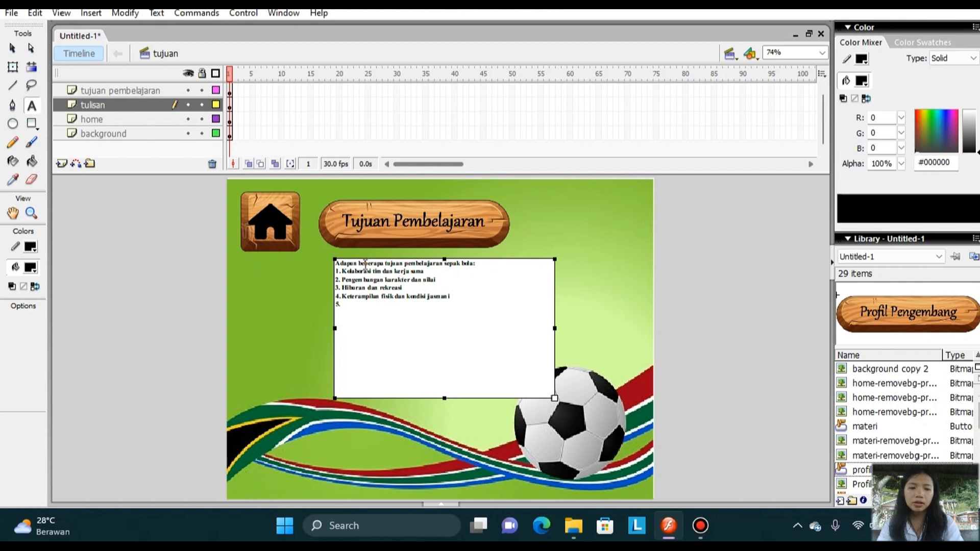
key("Caps_Lock")
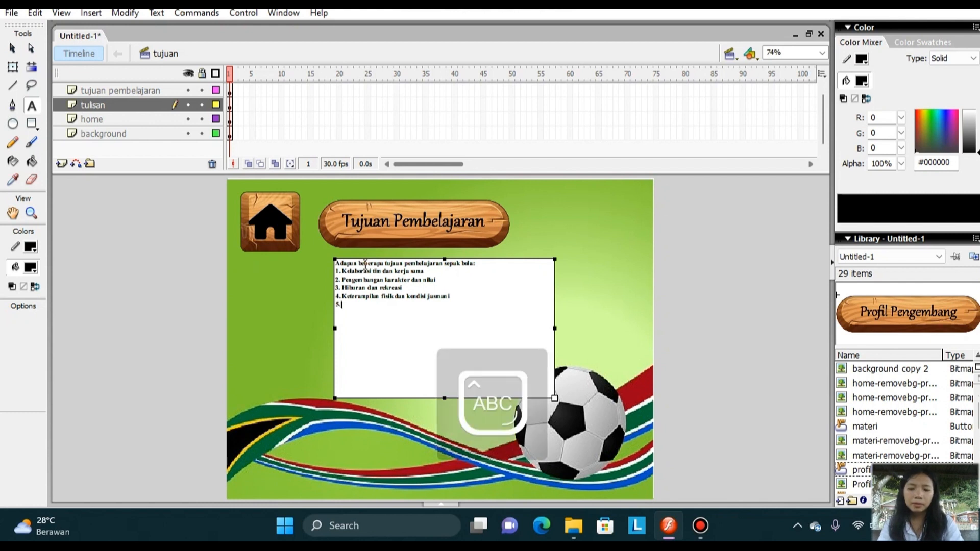
type("Pemaha")
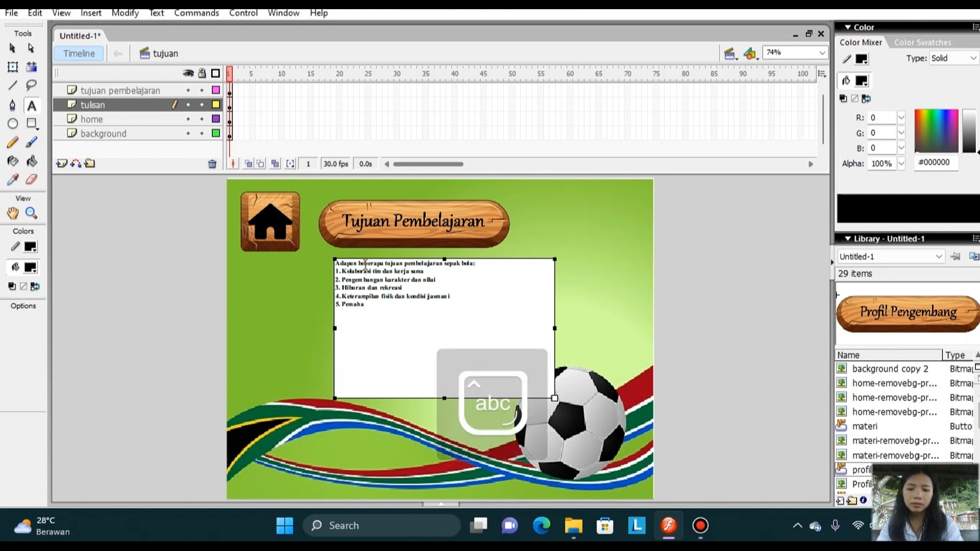
type("man teknik dan strateg")
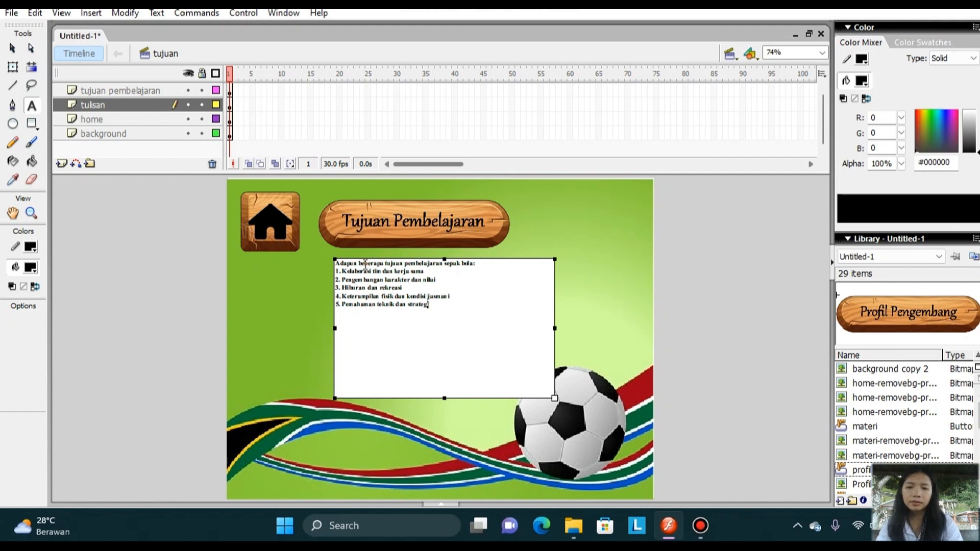
Add the list item "6. Pengembangan keterampilan teknis" and finish editing the text box.
type("6.")
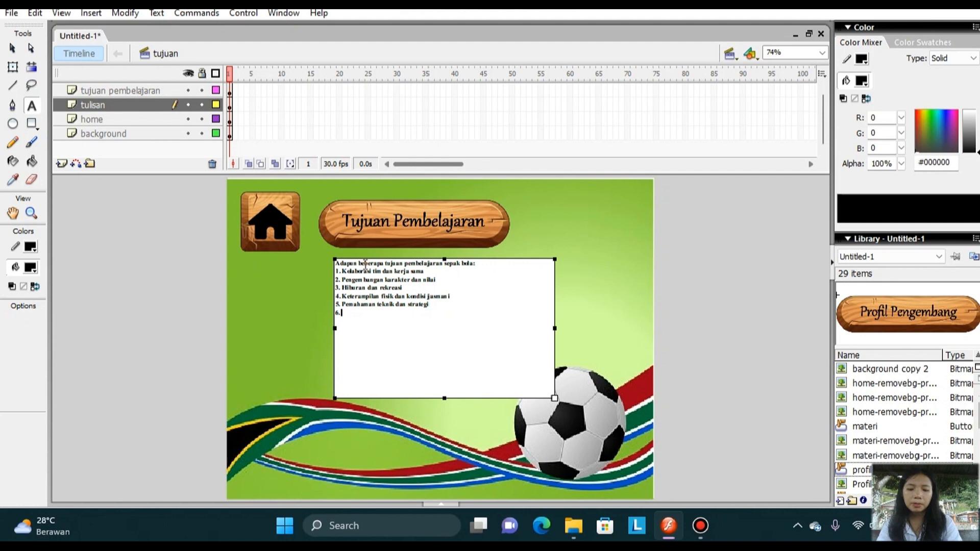
key("Caps_Lock")
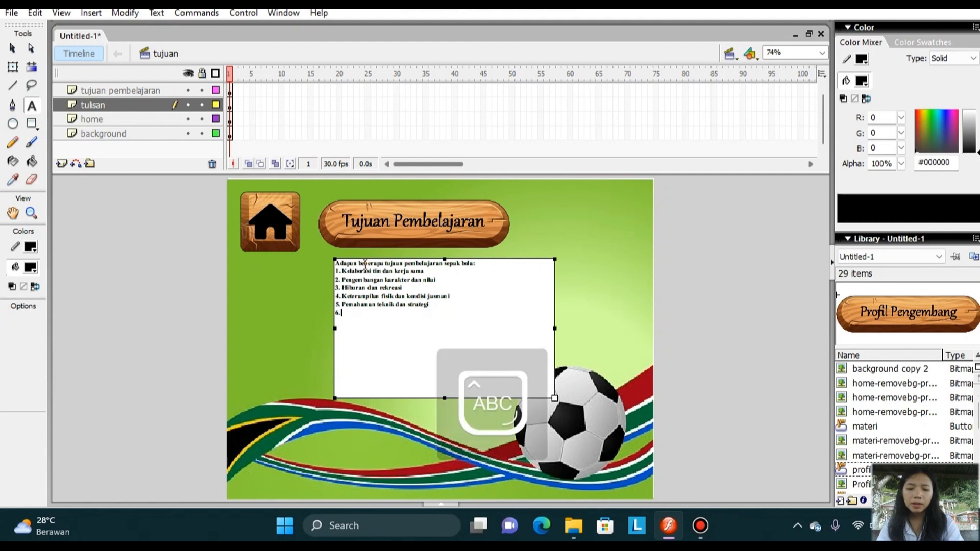
type("Pengembang")
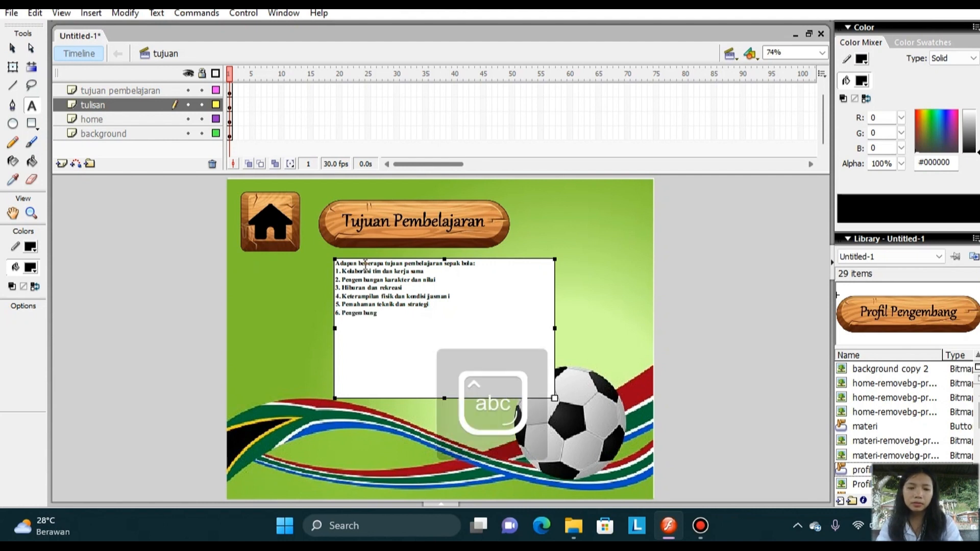
type("an keterampilan")
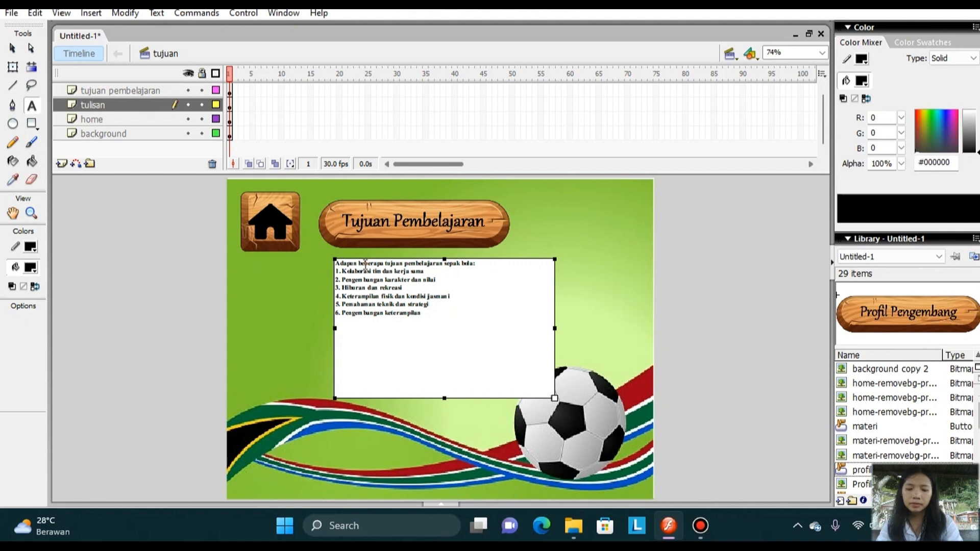
type(" teknik")
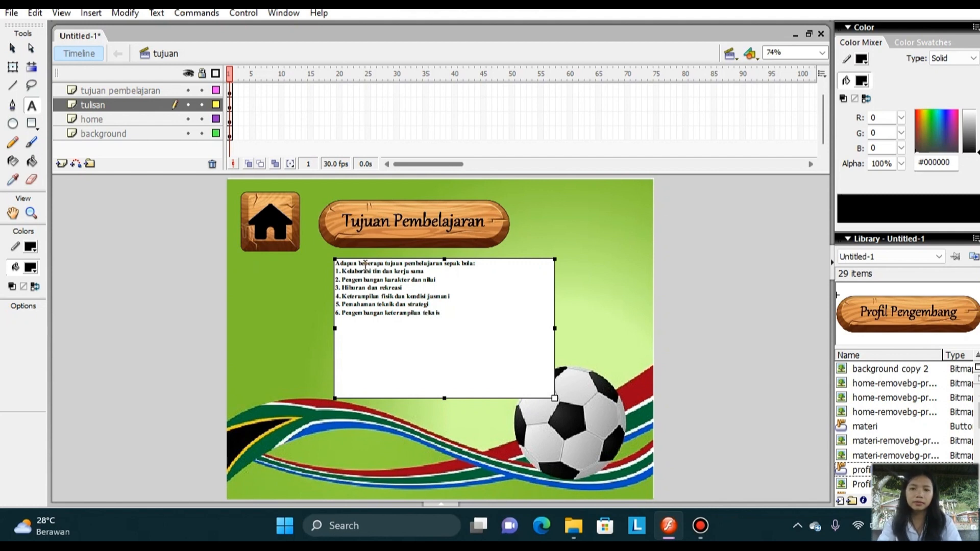
left_click(296, 319)
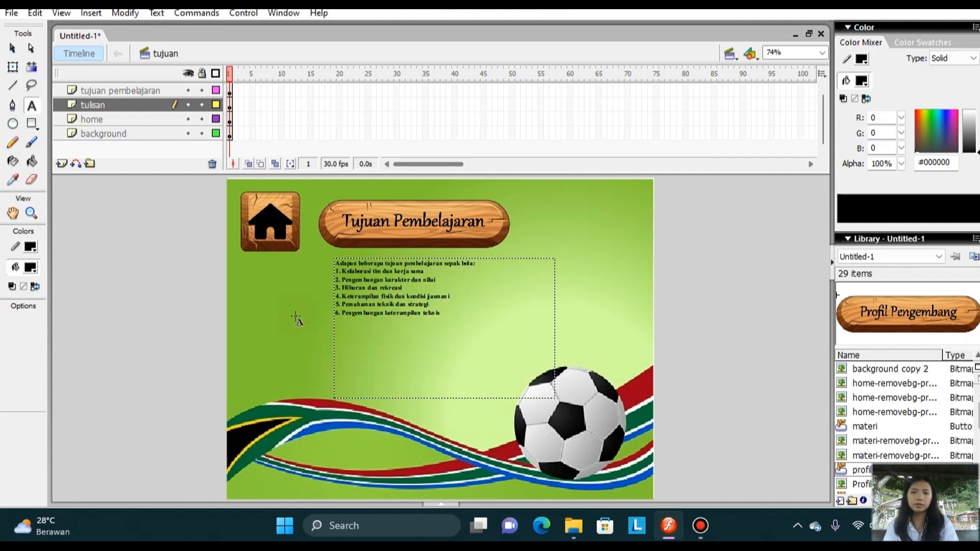
left_click(465, 311)
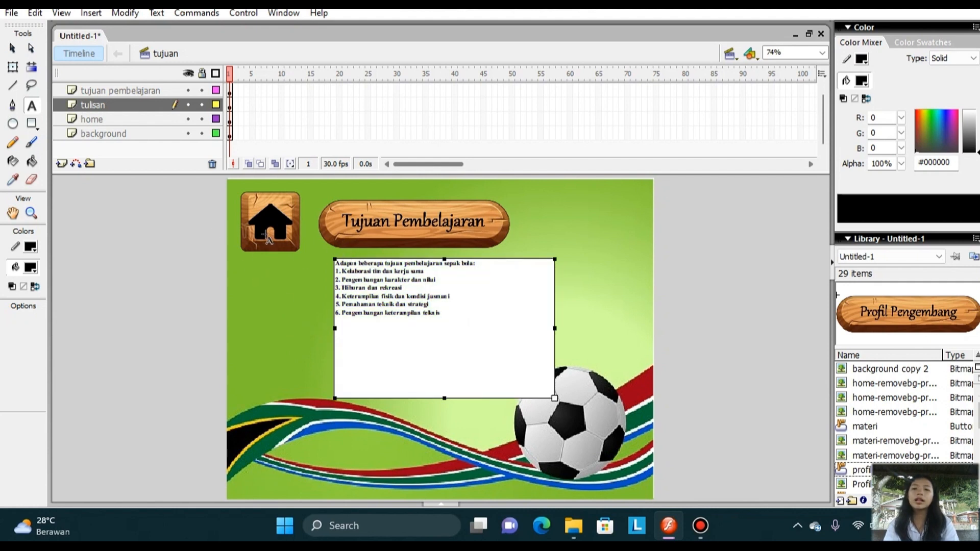
left_click(272, 236)
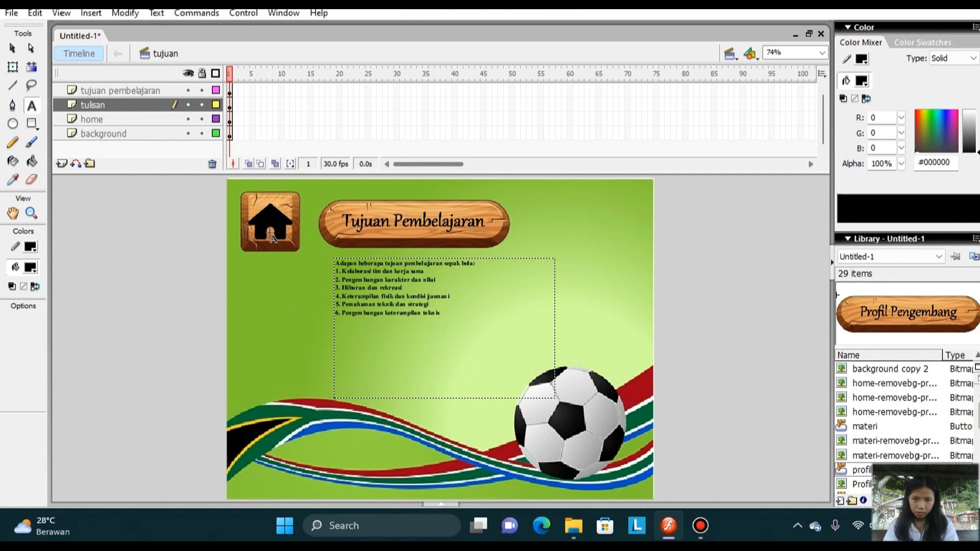
left_click(270, 232)
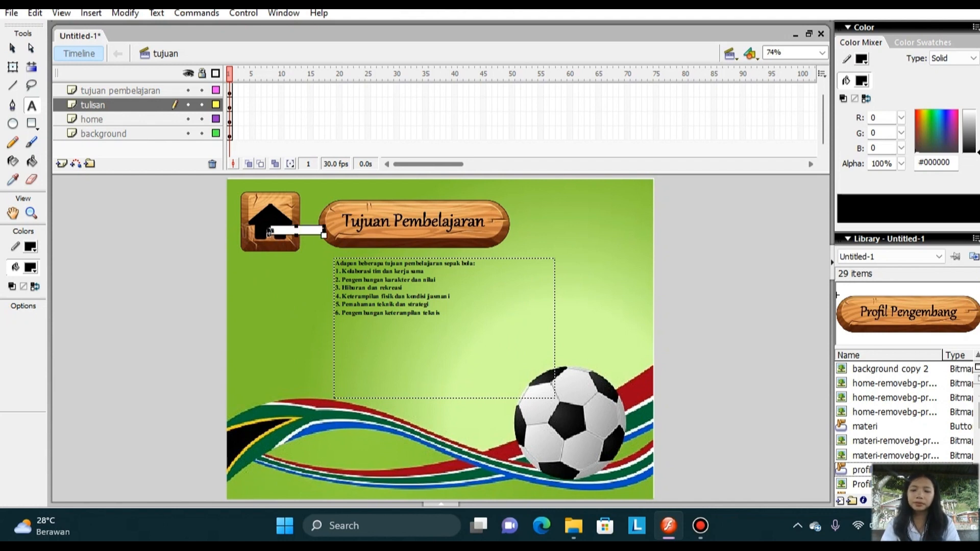
key("Escape")
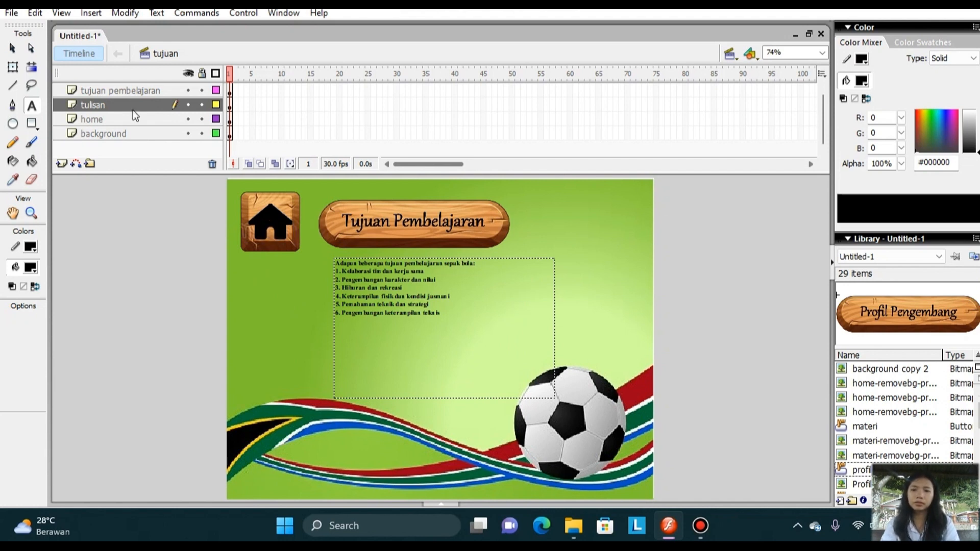
Convert the house image in the tujuan scene into a Button symbol named home.
left_click(13, 67)
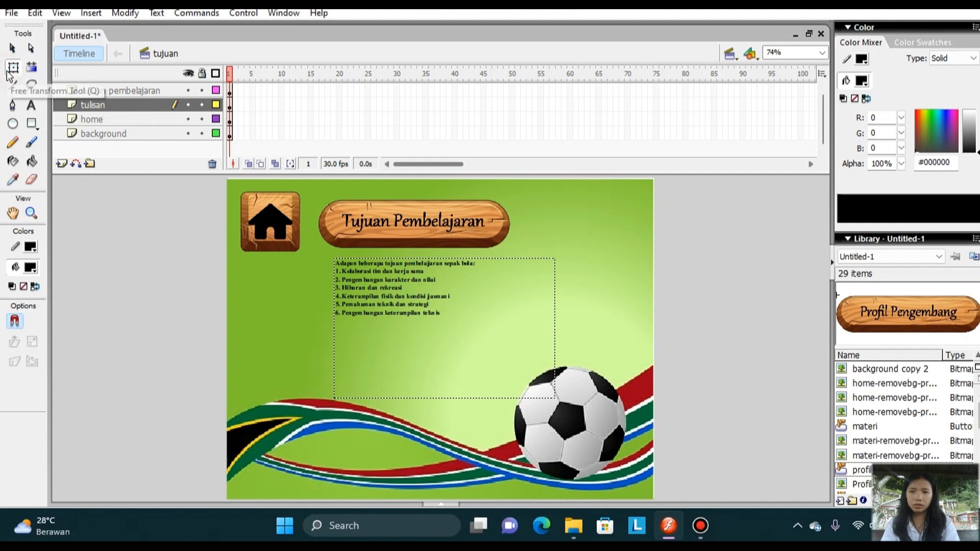
left_click(267, 218)
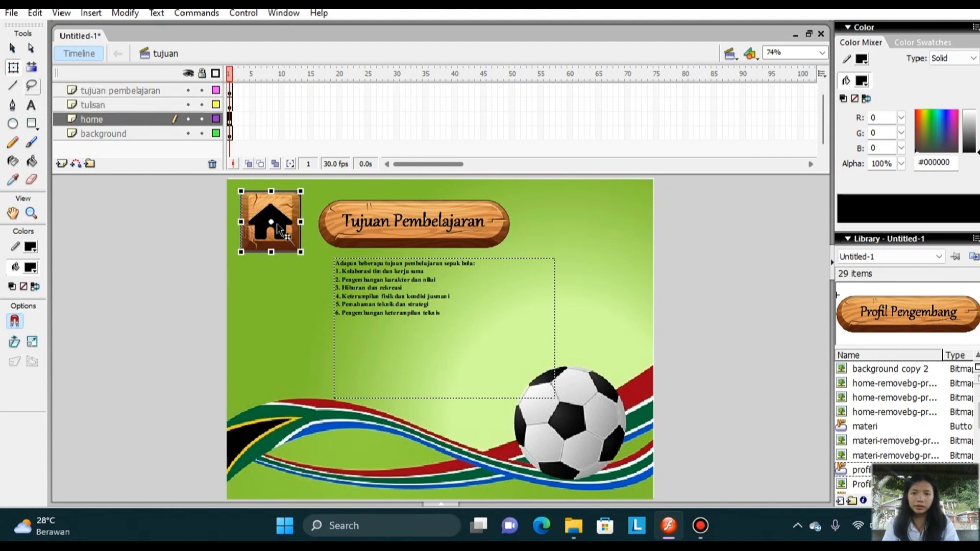
right_click(278, 225)
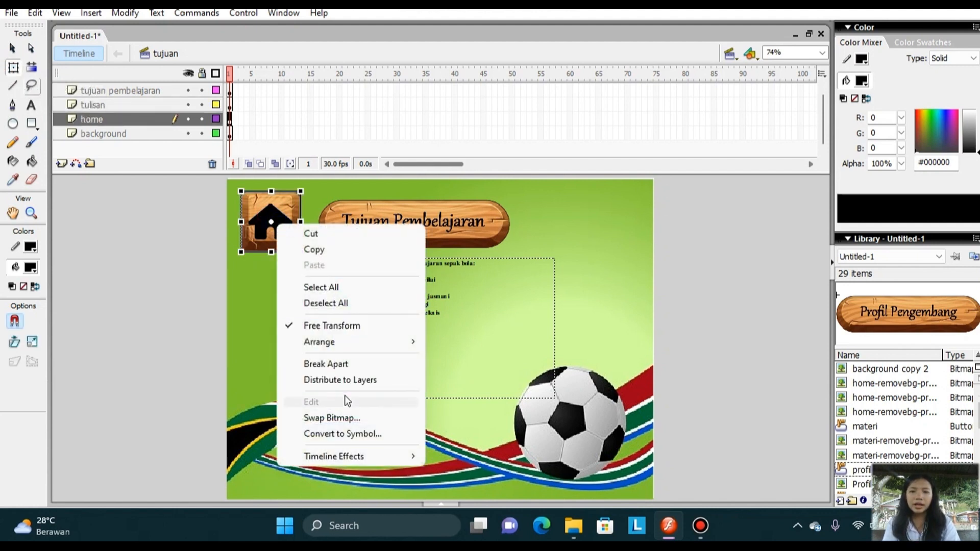
left_click(358, 434)
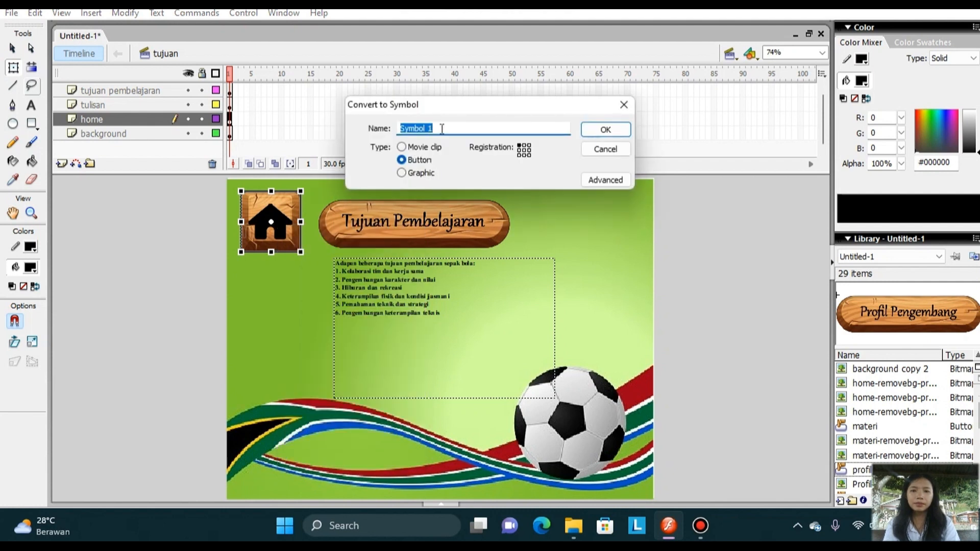
left_click(442, 129)
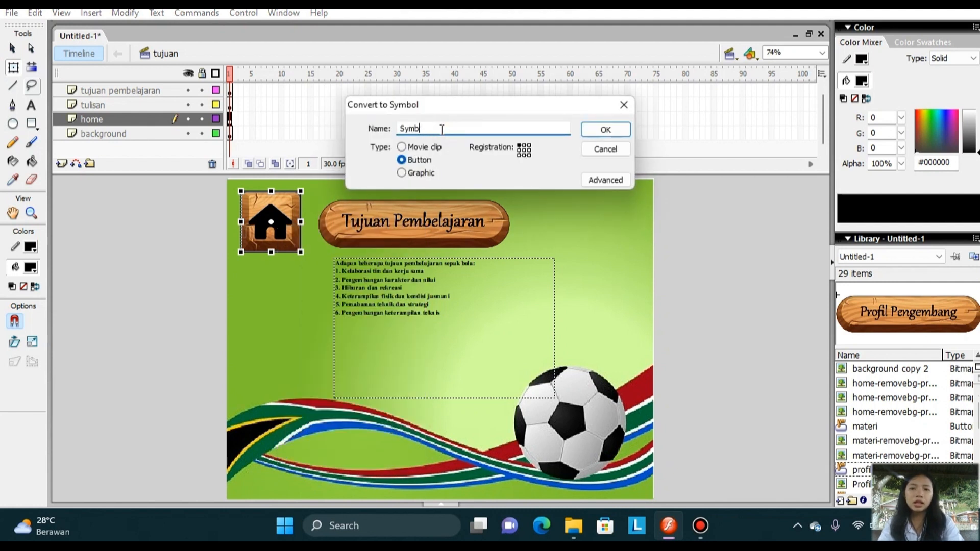
key("BackSpace")
key("BackSpace")
key("BackSpace")
type("home")
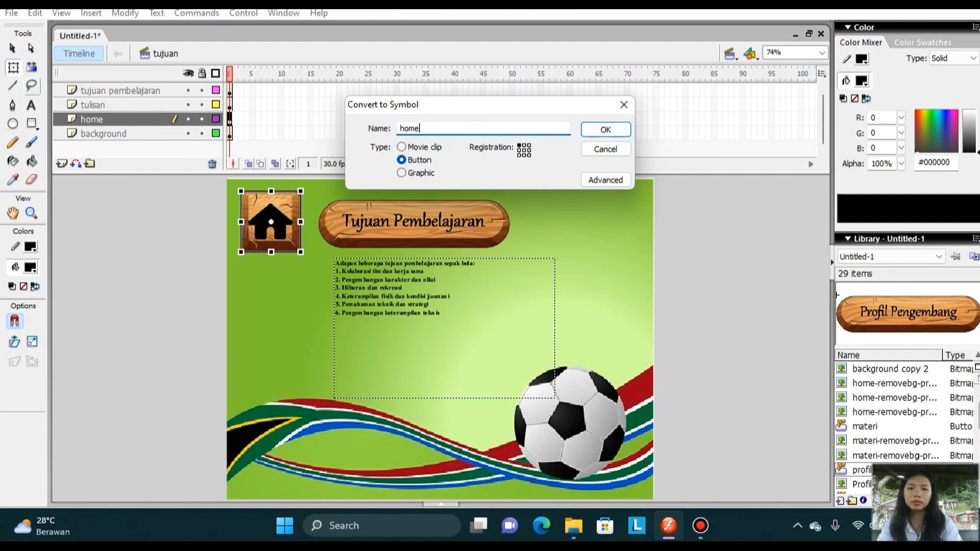
left_click(606, 129)
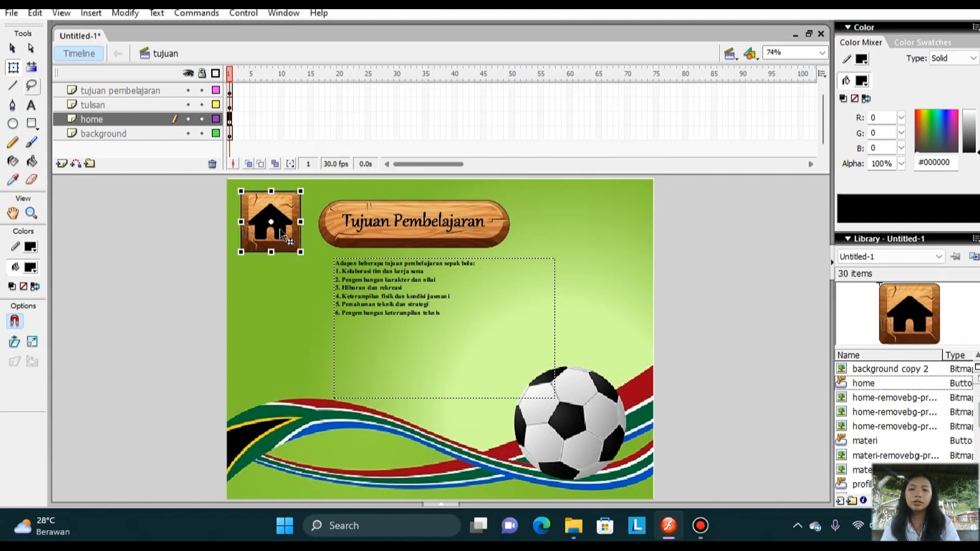
Open the home button symbol for editing and insert keyframes in its Over and Down frames.
double_click(283, 236)
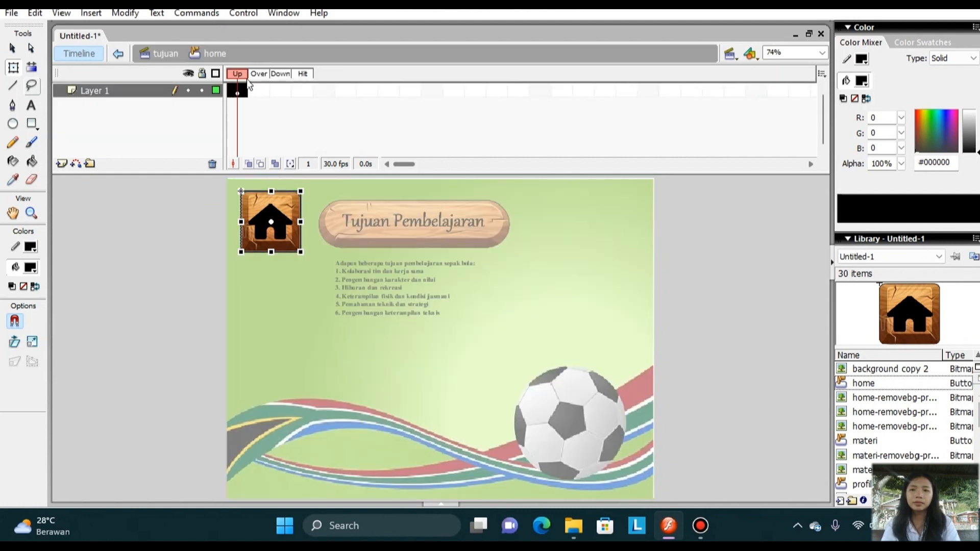
left_click(259, 90)
right_click(258, 90)
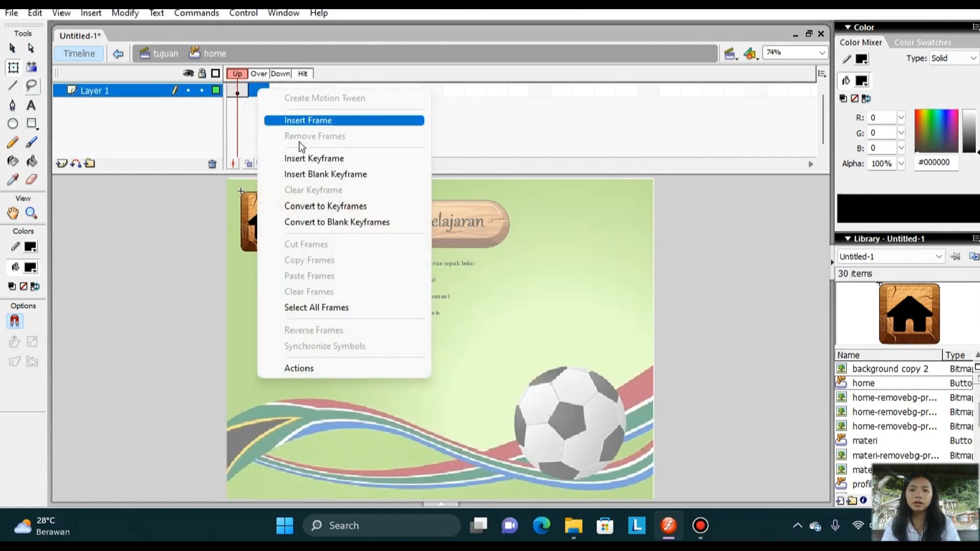
left_click(306, 158)
left_click(278, 84)
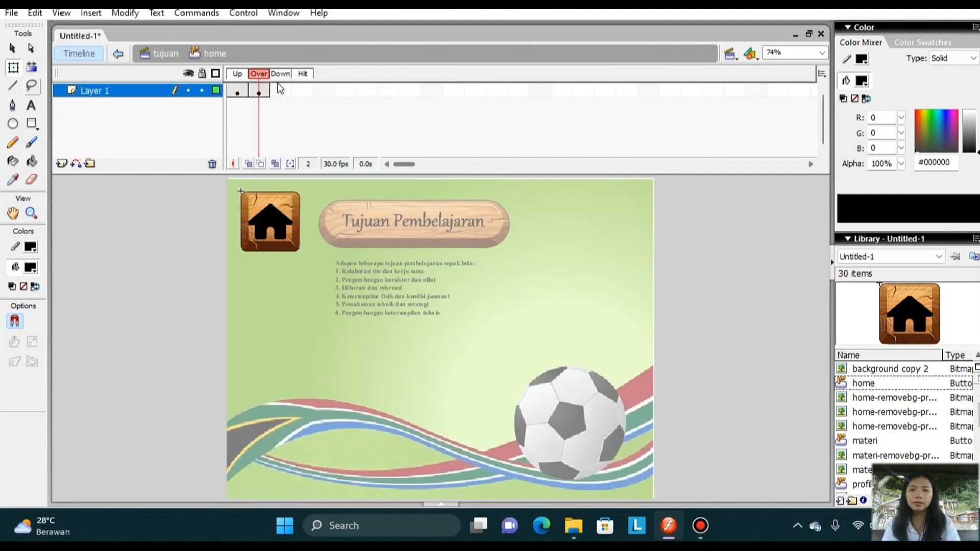
left_click(278, 84)
left_click(279, 86)
right_click(281, 90)
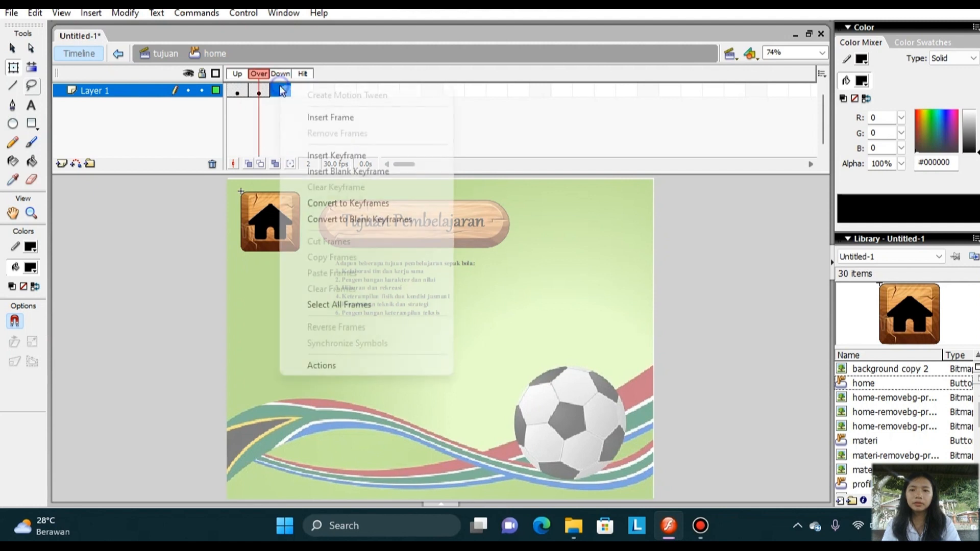
left_click(329, 156)
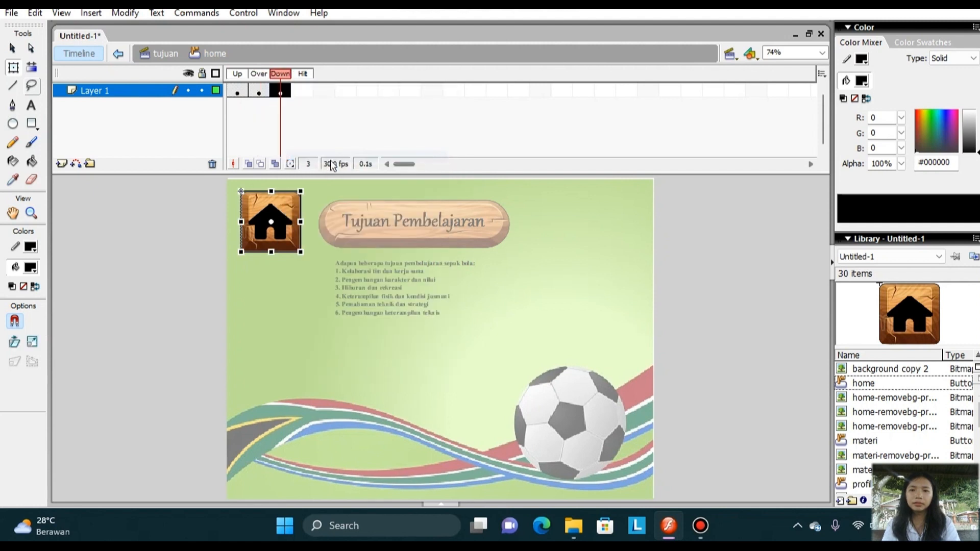
Enlarge the house image around its centre in the Over frame with Free Transform and return to the tujuan scene.
left_click(259, 91)
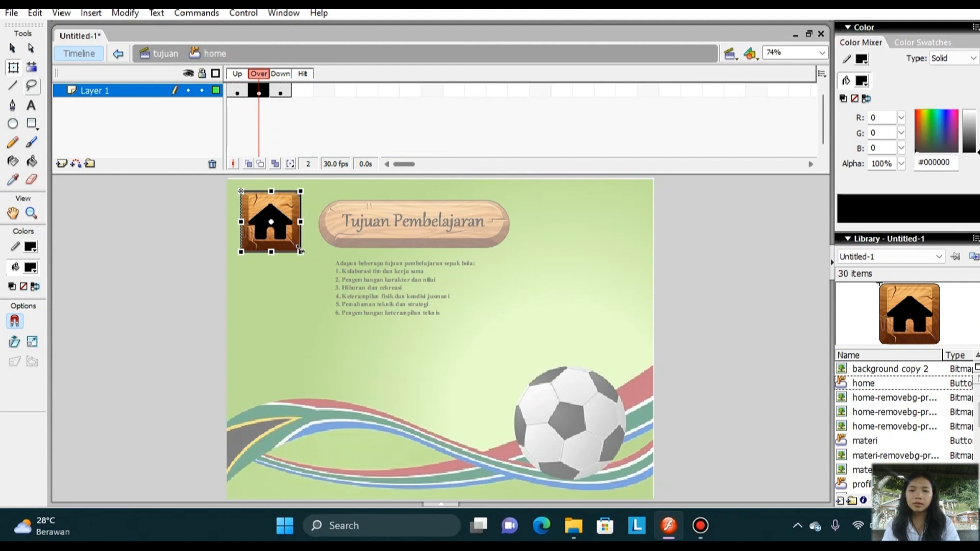
left_click(301, 252)
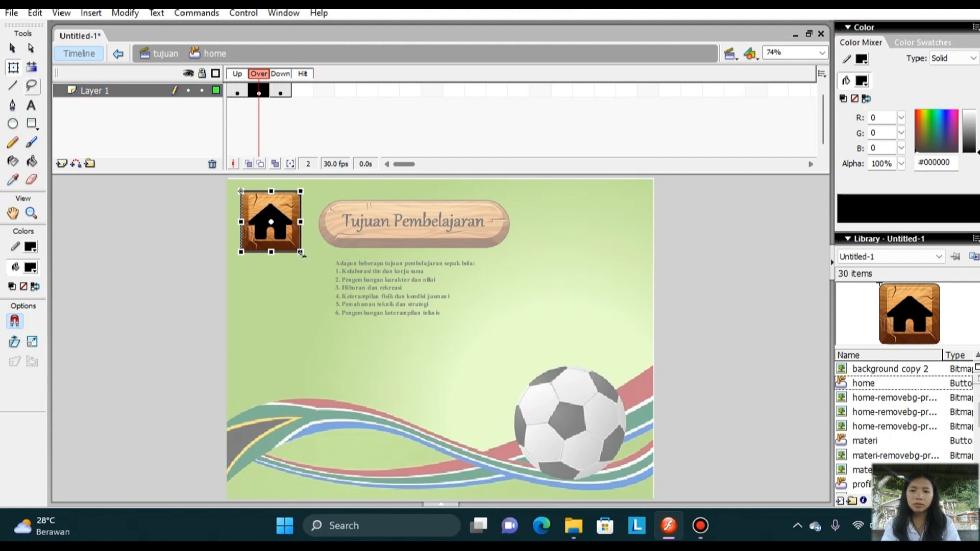
left_click_drag(302, 253, 312, 263)
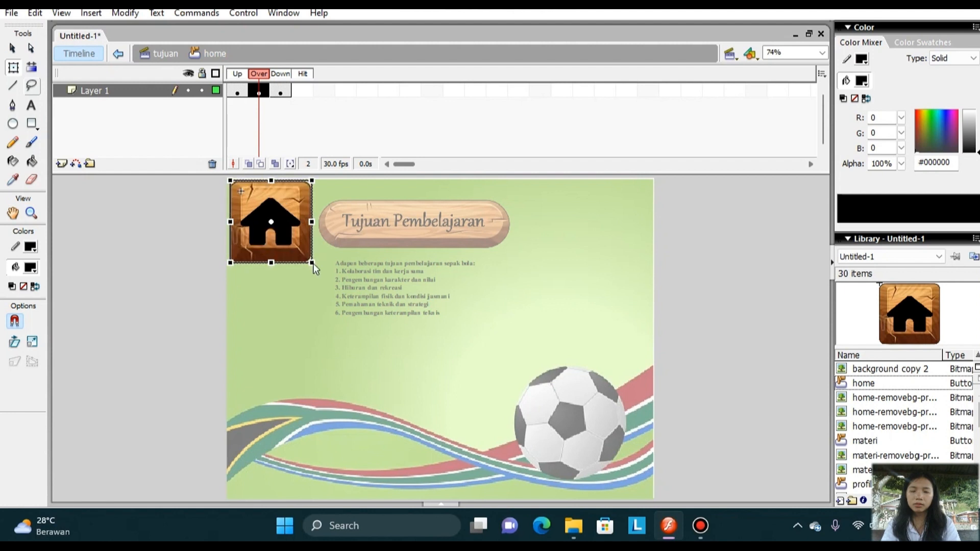
left_click(447, 241)
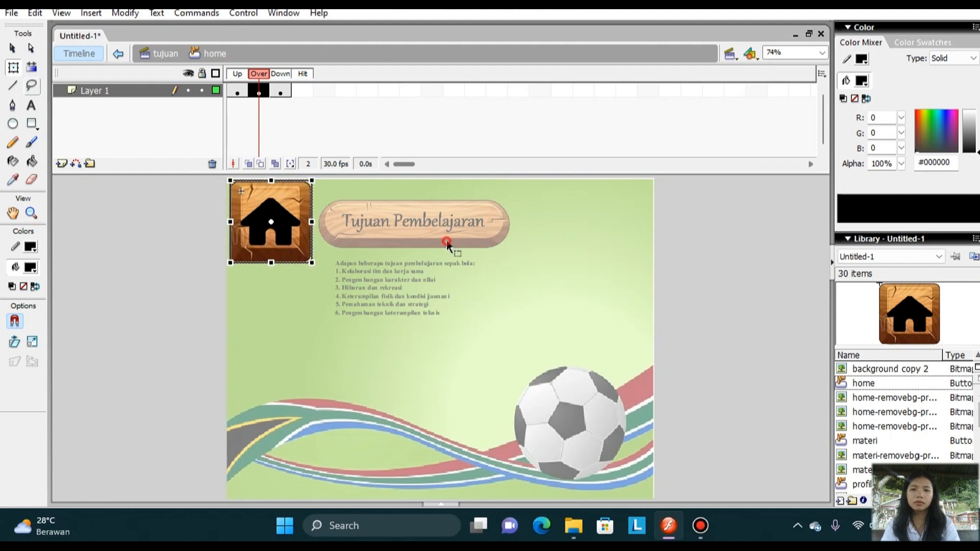
left_click(181, 294)
double_click(182, 294)
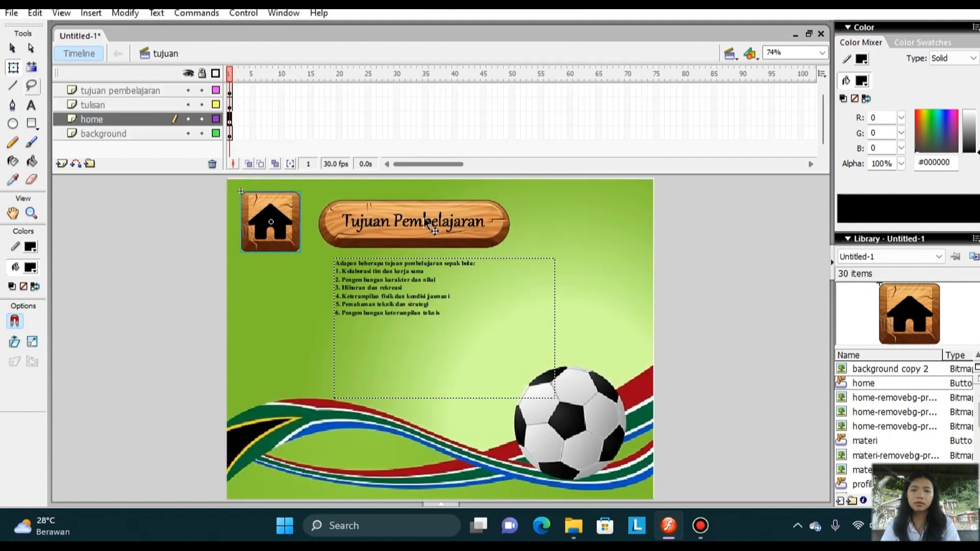
Open the script of the home button in the tujuan scene and add an on (release) event handler.
left_click(429, 224)
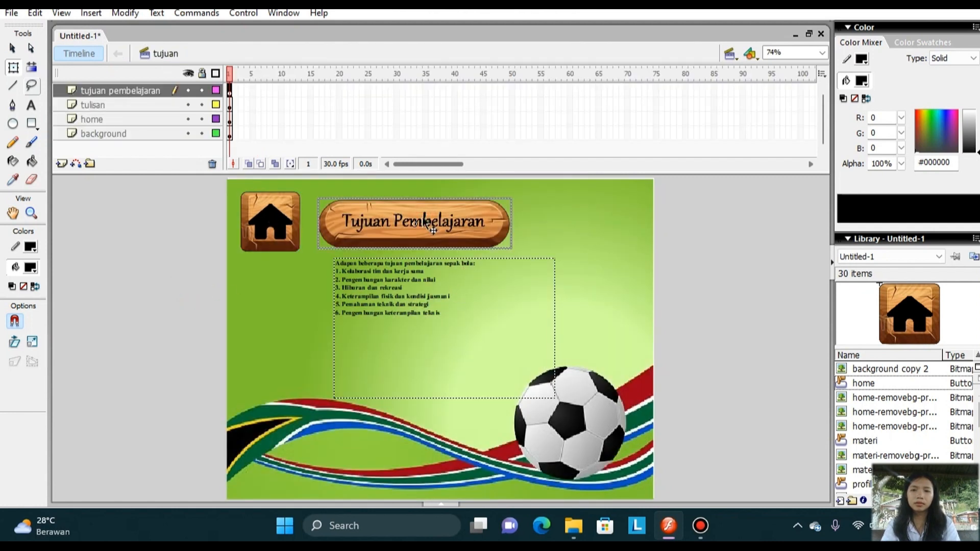
right_click(276, 226)
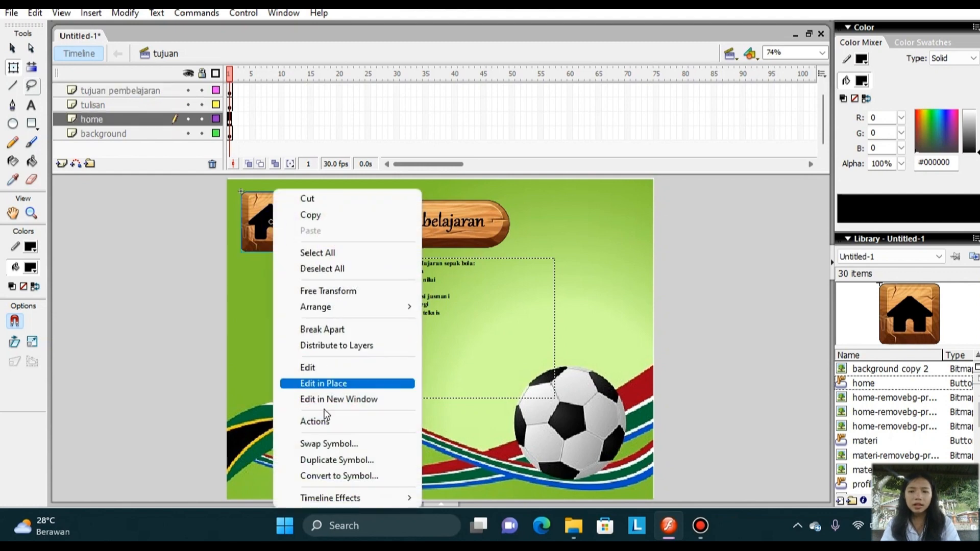
left_click(328, 422)
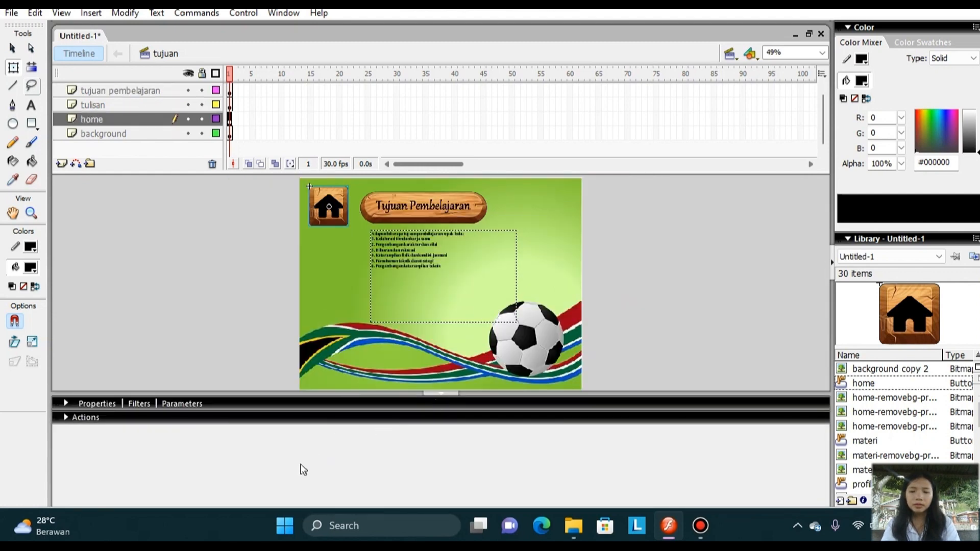
left_click(86, 418)
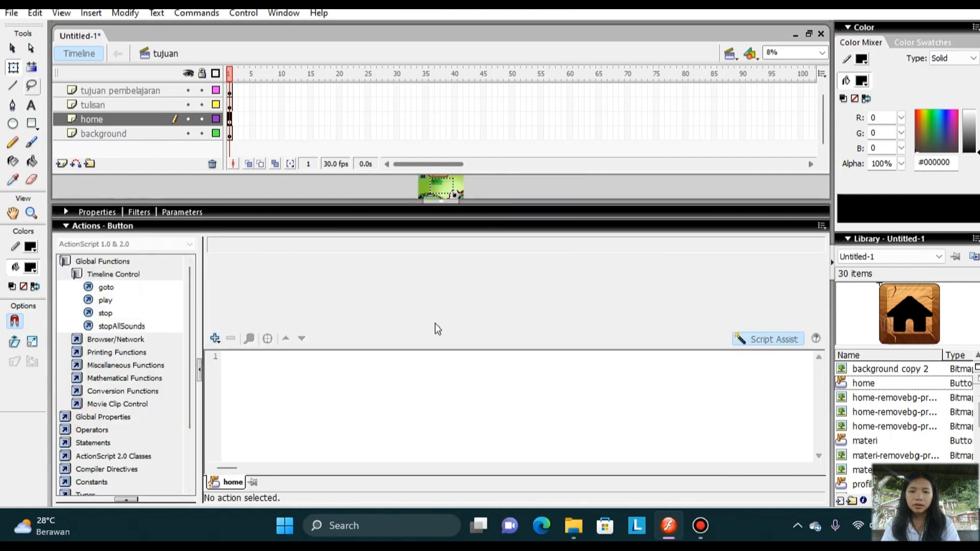
left_click(216, 339)
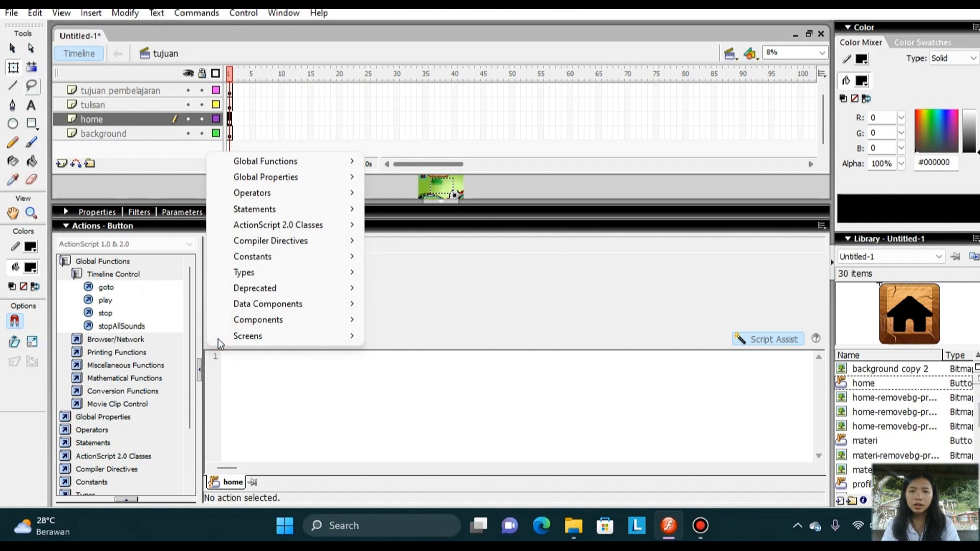
mouse_move(291, 160)
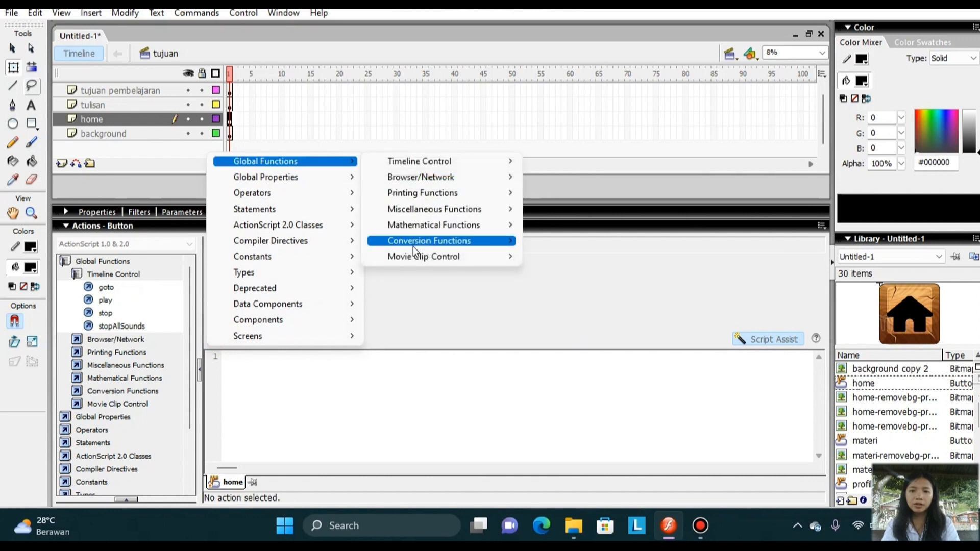
mouse_move(424, 257)
left_click(565, 288)
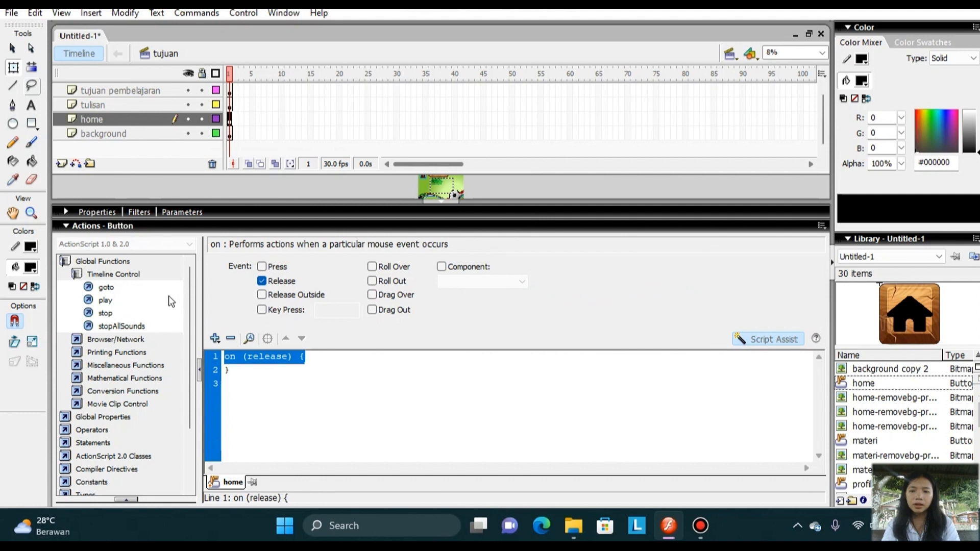
Add a goto action inside the release handler, set to go to and stop at frame 1 of the menu scene.
double_click(142, 283)
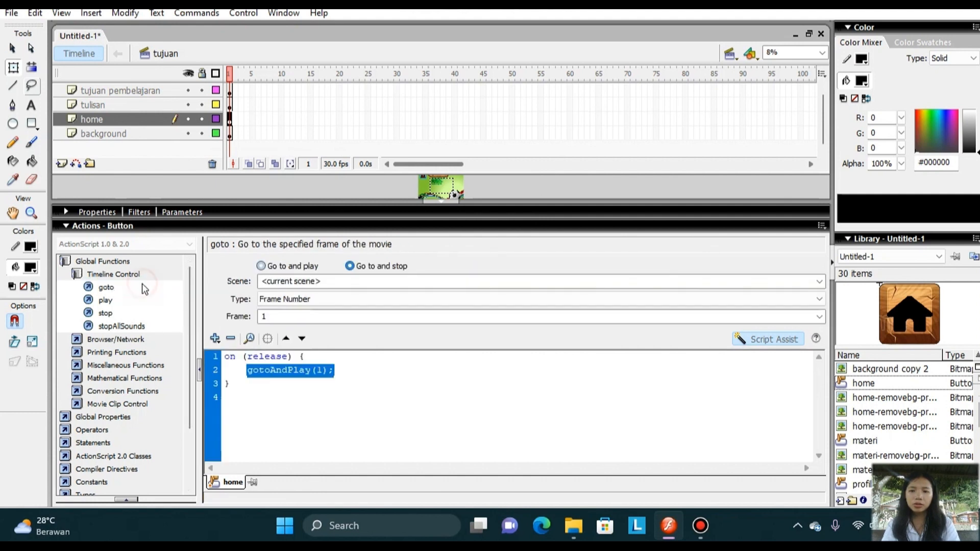
left_click(355, 267)
left_click(364, 282)
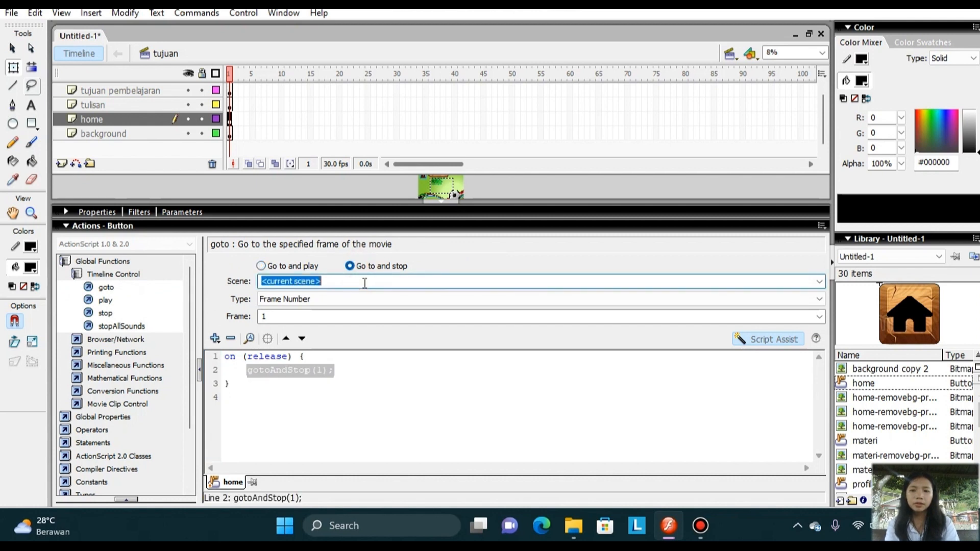
left_click(822, 281)
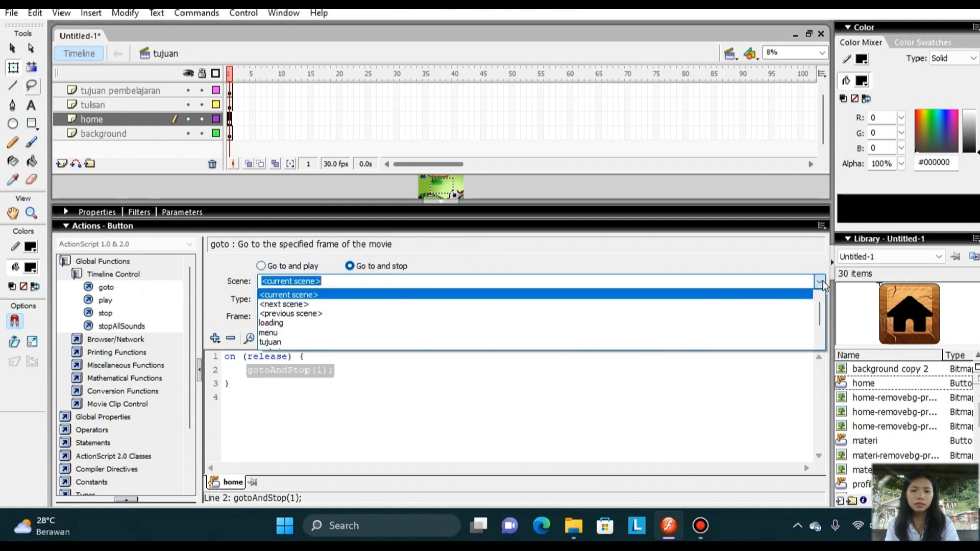
left_click(676, 330)
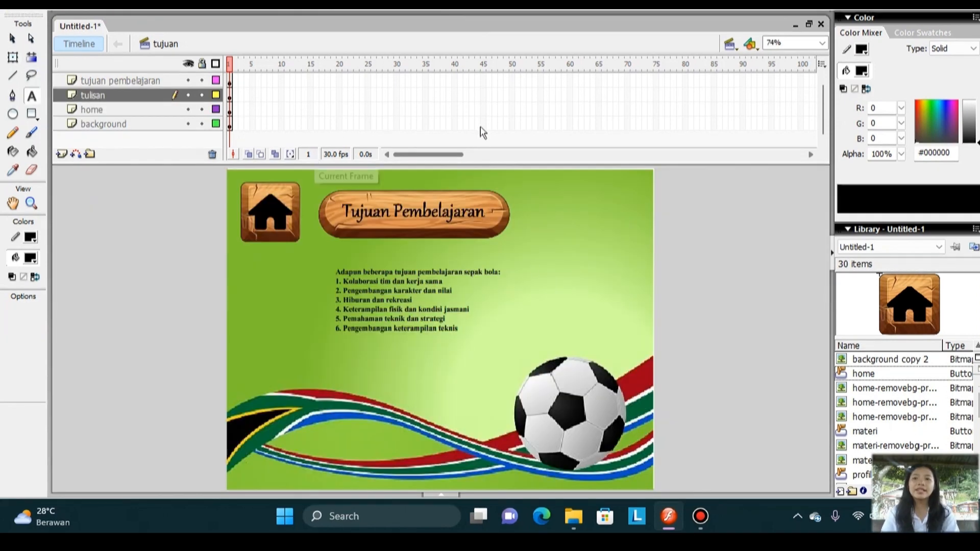
Test the movie, open the Tujuan Pembelajaran page from the menu and try its home button.
left_click(249, 9)
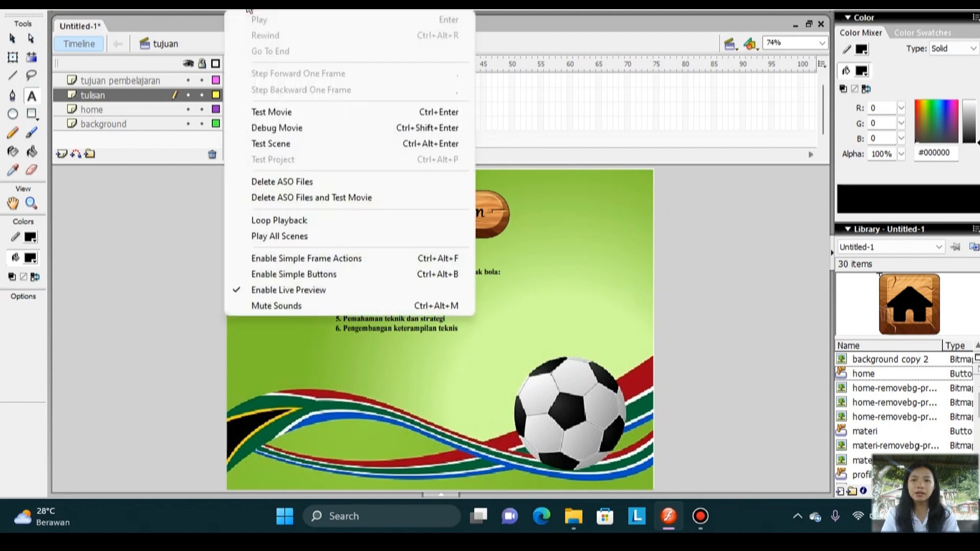
left_click(306, 114)
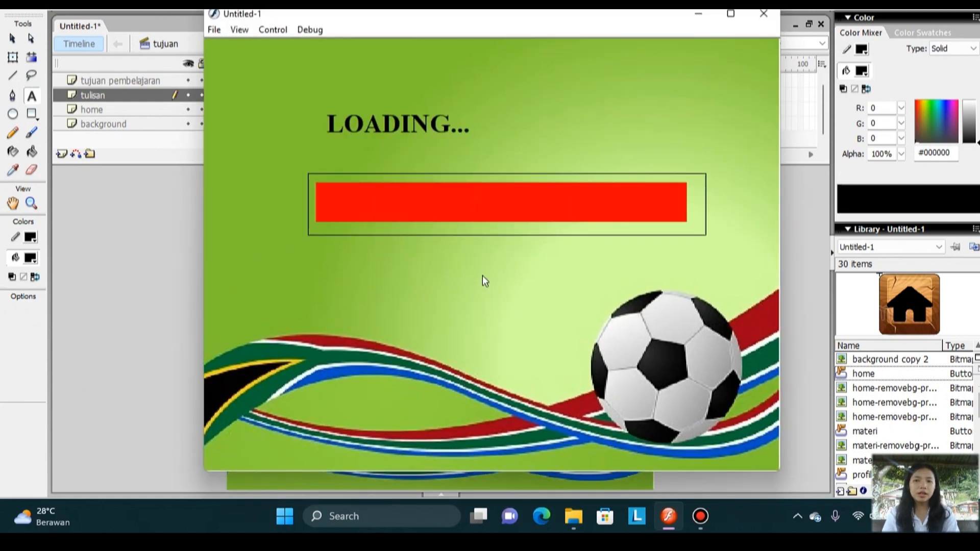
left_click(513, 170)
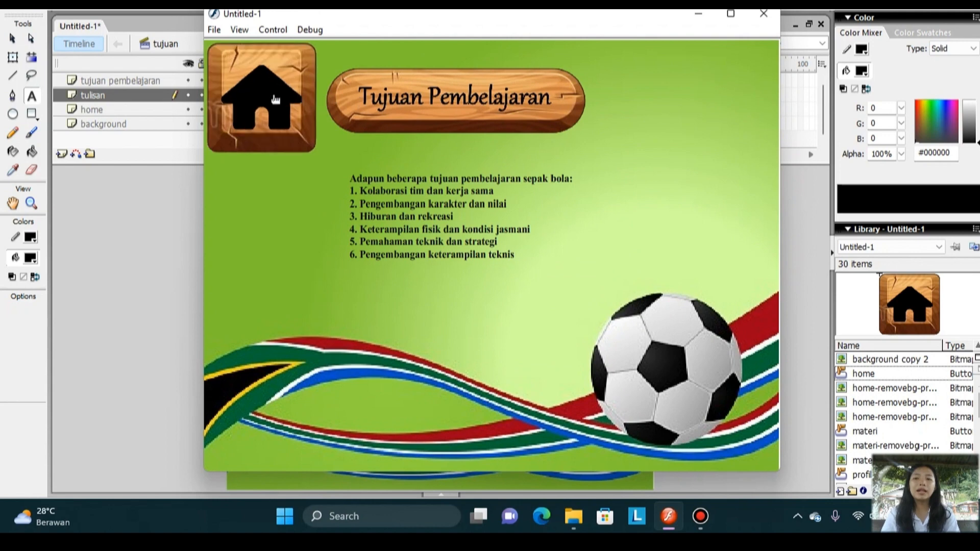
left_click(276, 100)
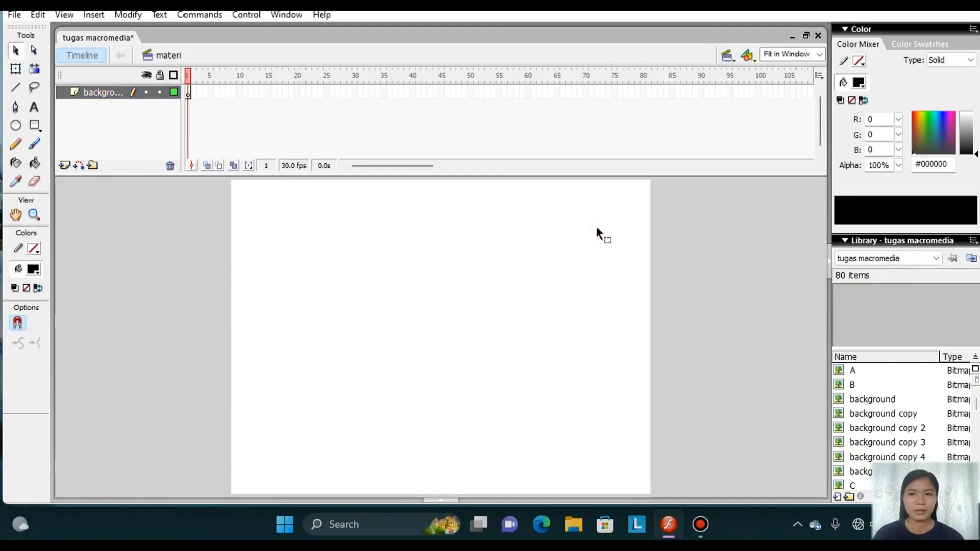
Go to the materi scene of the tugas macromedia document and add a layer named home above the background layer.
left_click(731, 55)
left_click(738, 122)
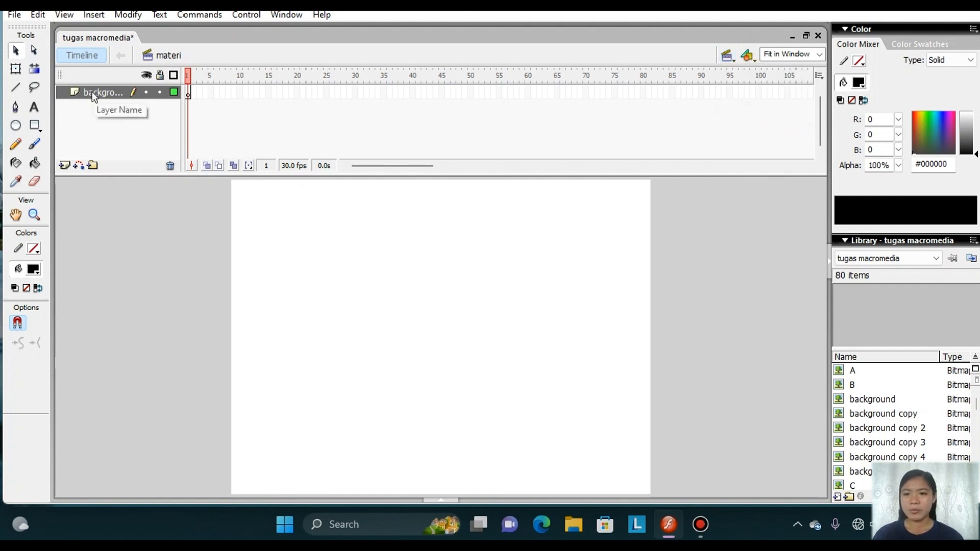
left_click(66, 166)
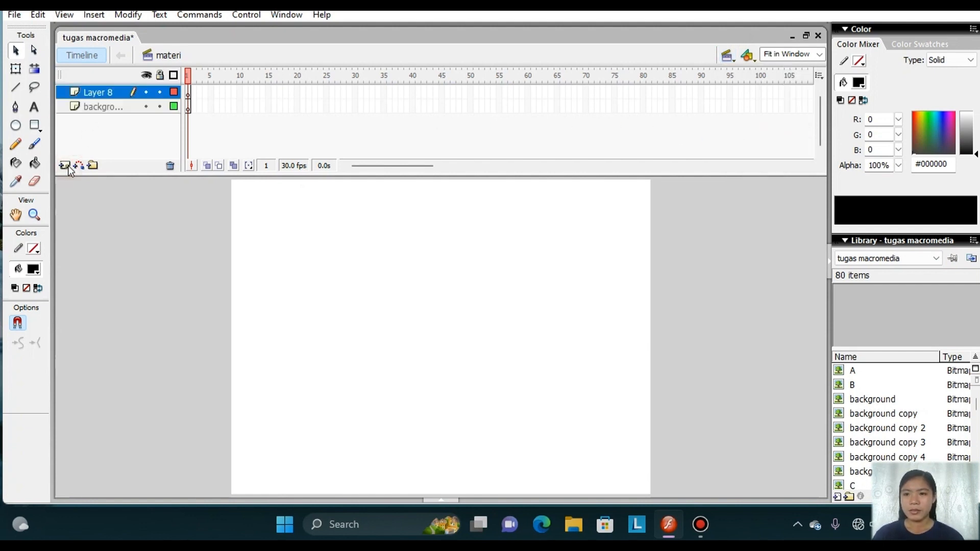
right_click(127, 92)
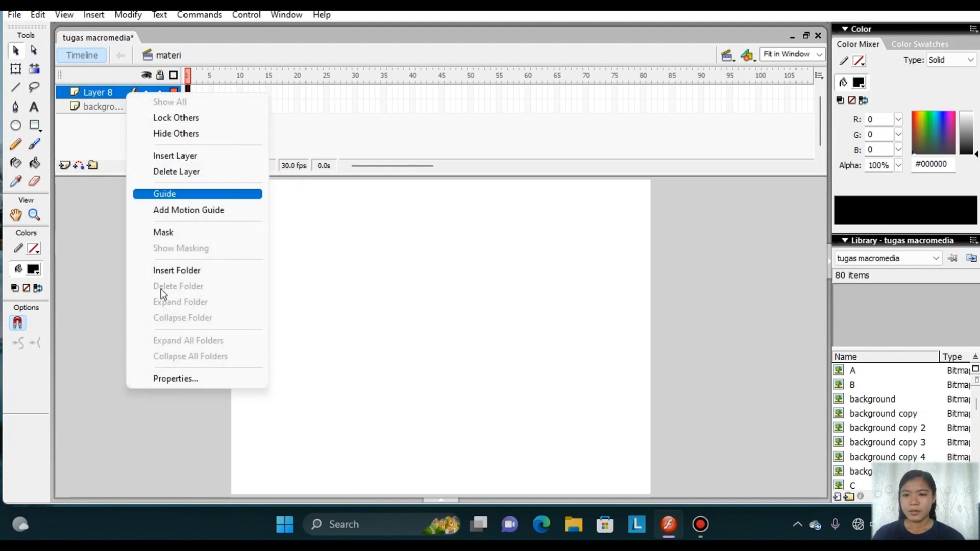
left_click(202, 383)
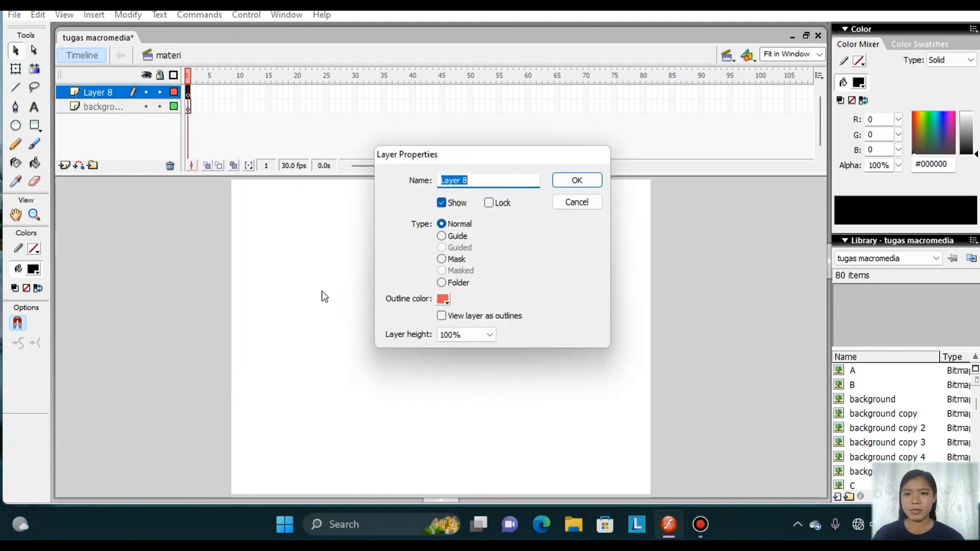
key("BackSpace")
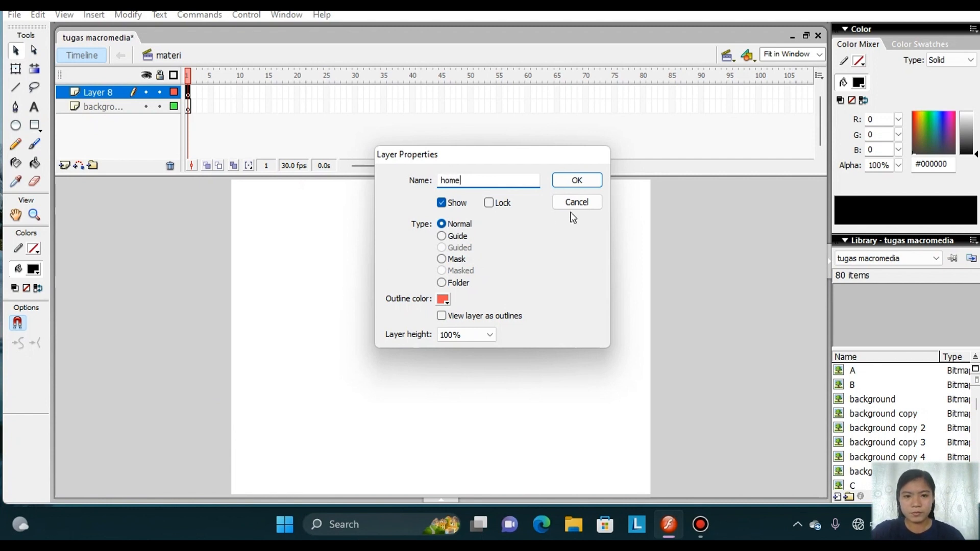
left_click(576, 181)
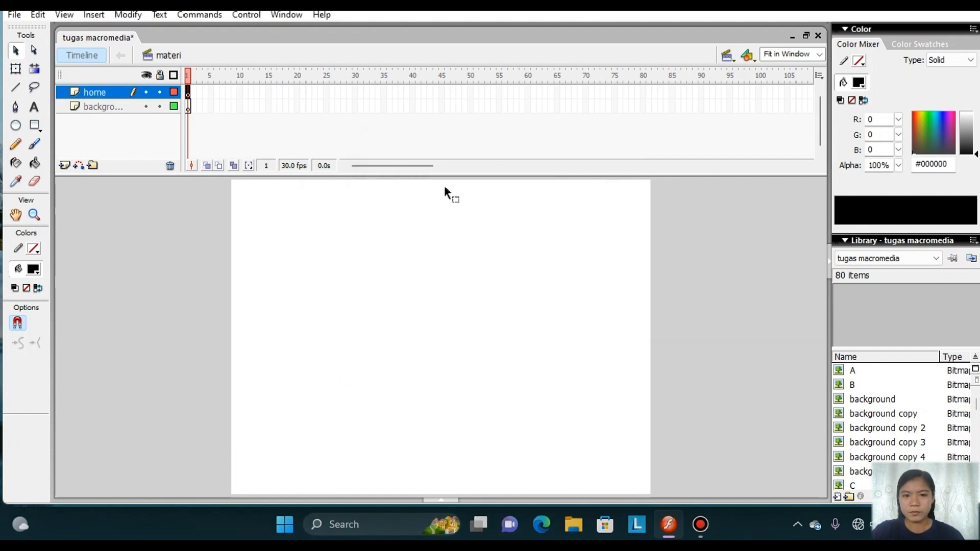
Add a layer named "tulisan materi pembelajaran" above the home layer.
left_click(64, 165)
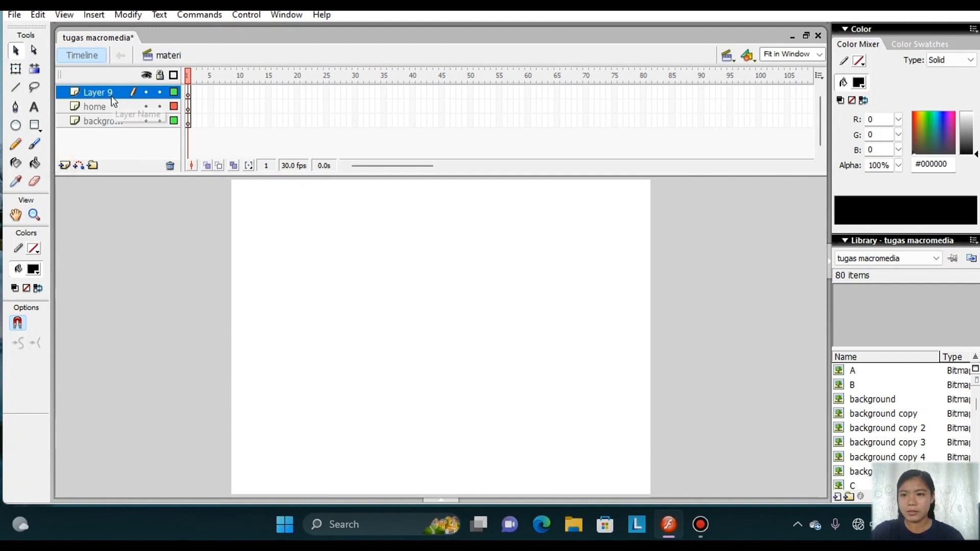
right_click(111, 96)
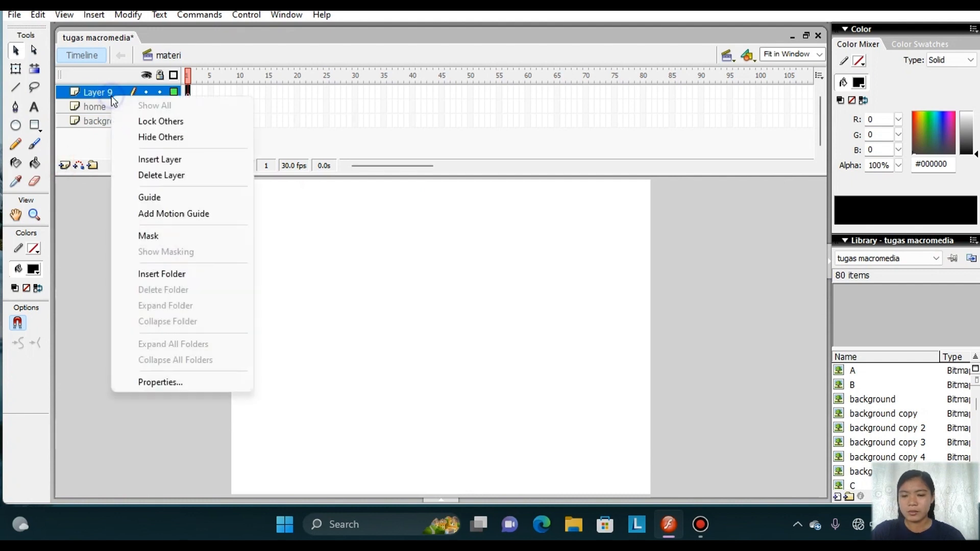
left_click(164, 384)
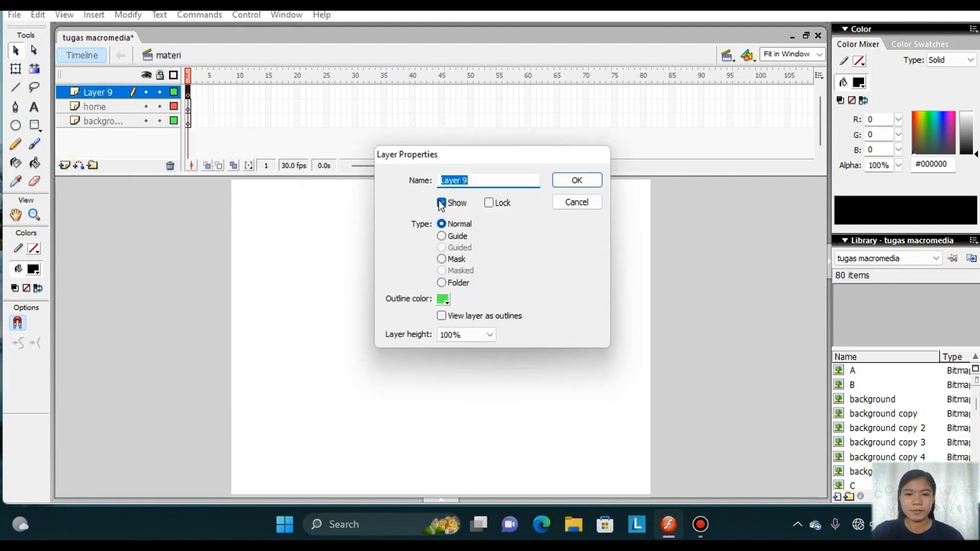
key("BackSpace")
type("tul")
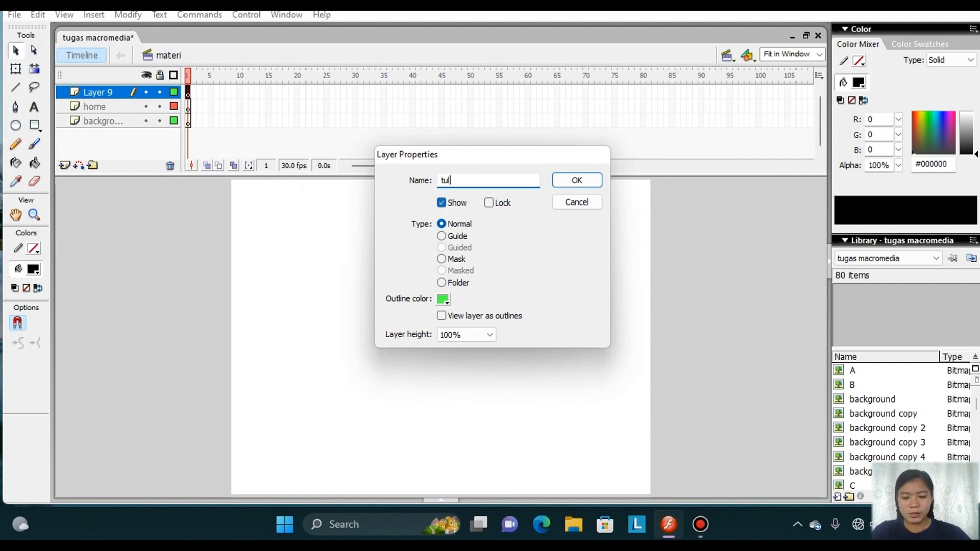
type("isan materi pembelajaran")
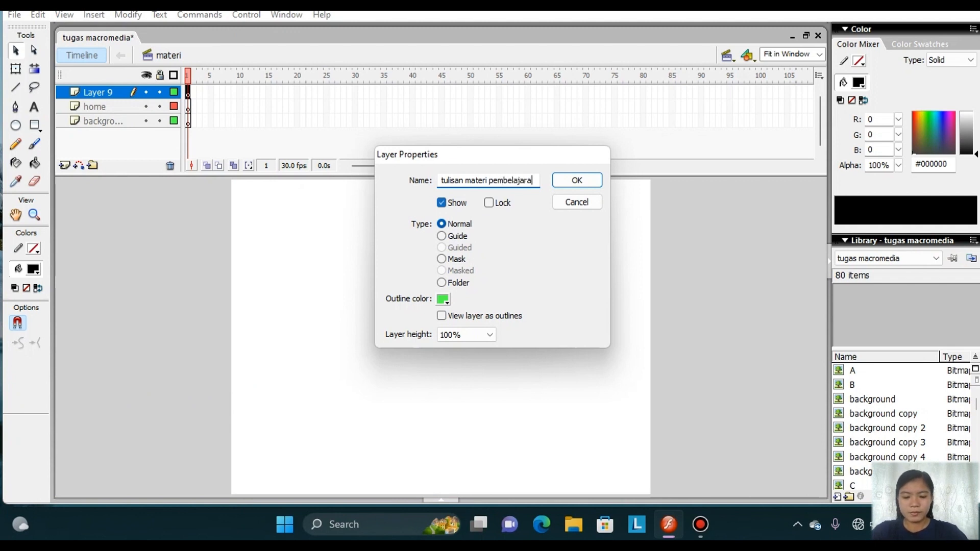
left_click(577, 180)
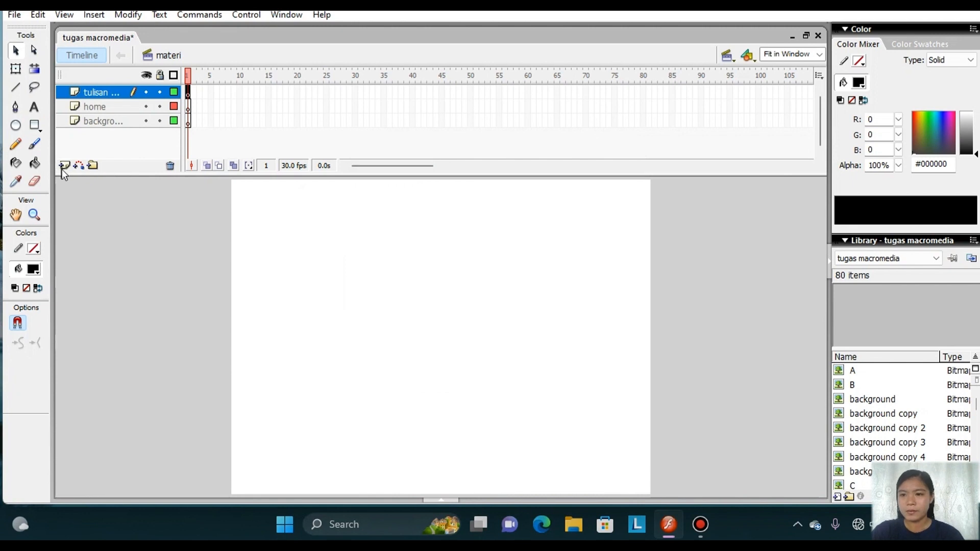
Add a layer named "materi pembelajaran" at the top of the materi scene's layer stack.
left_click(62, 168)
right_click(109, 90)
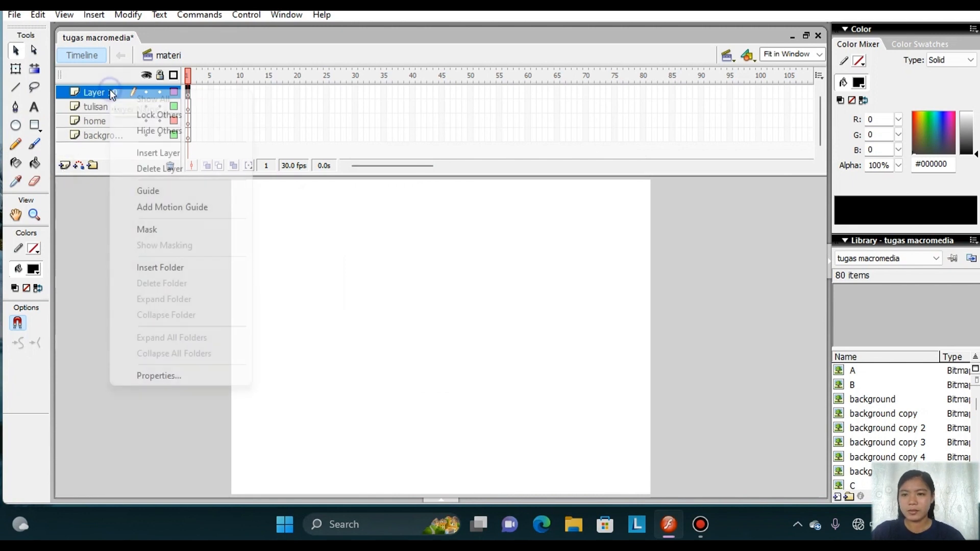
left_click(154, 377)
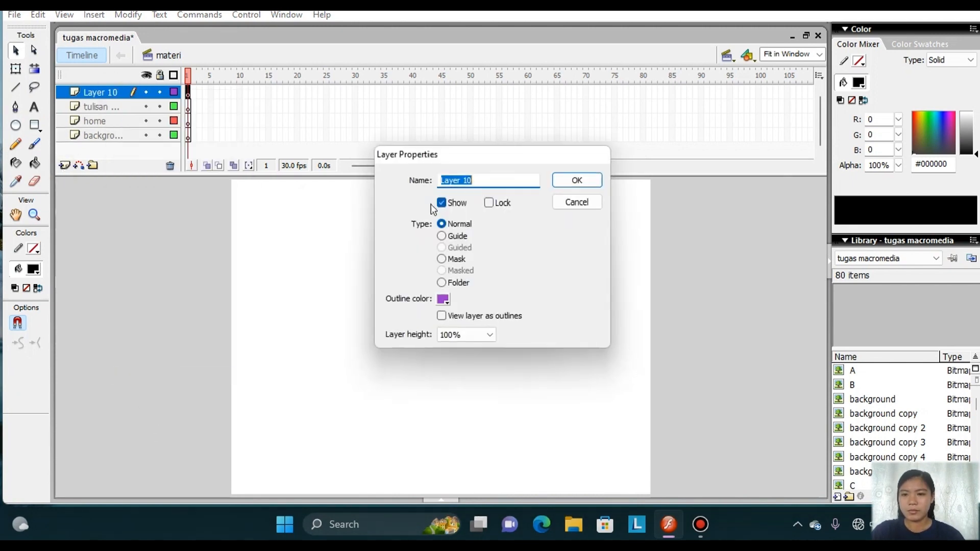
key("BackSpace")
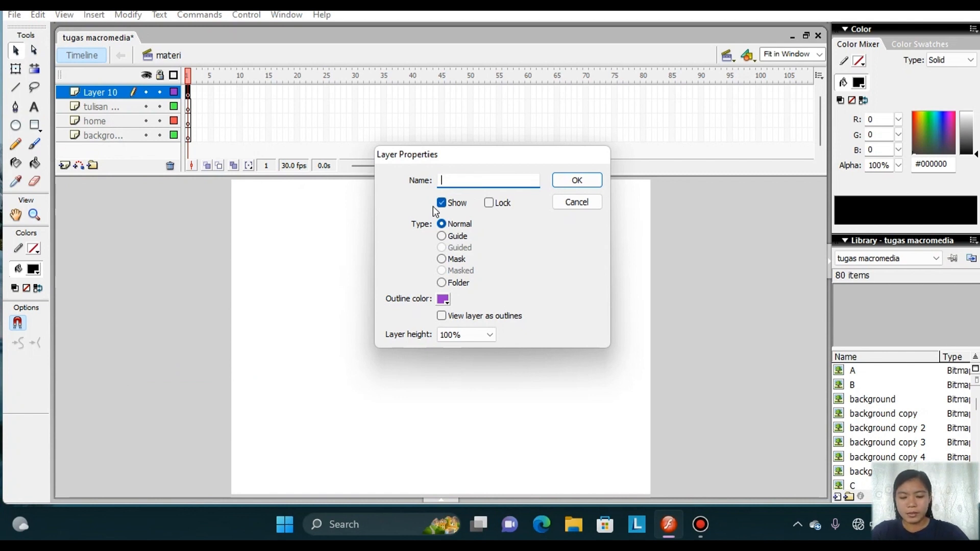
type("materi")
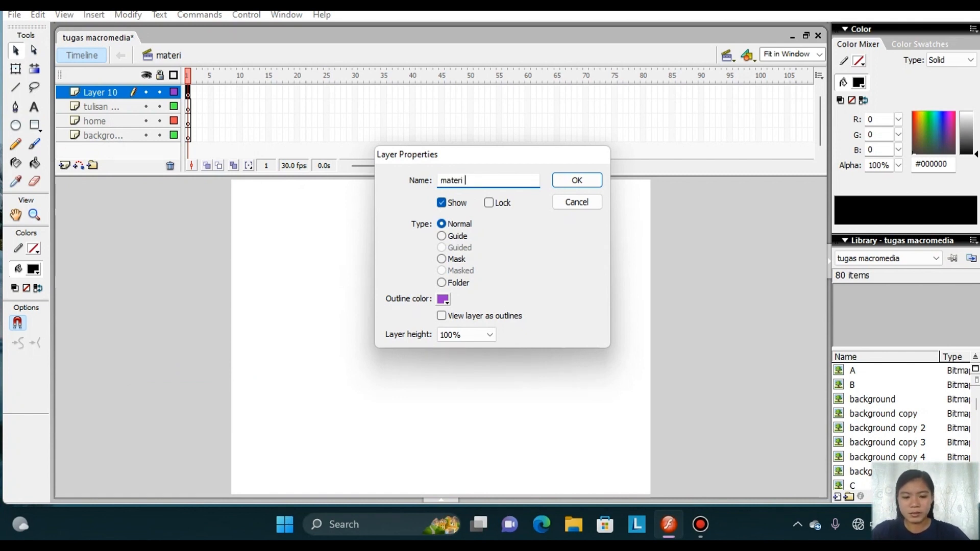
type(" pembelajaran")
left_click(587, 178)
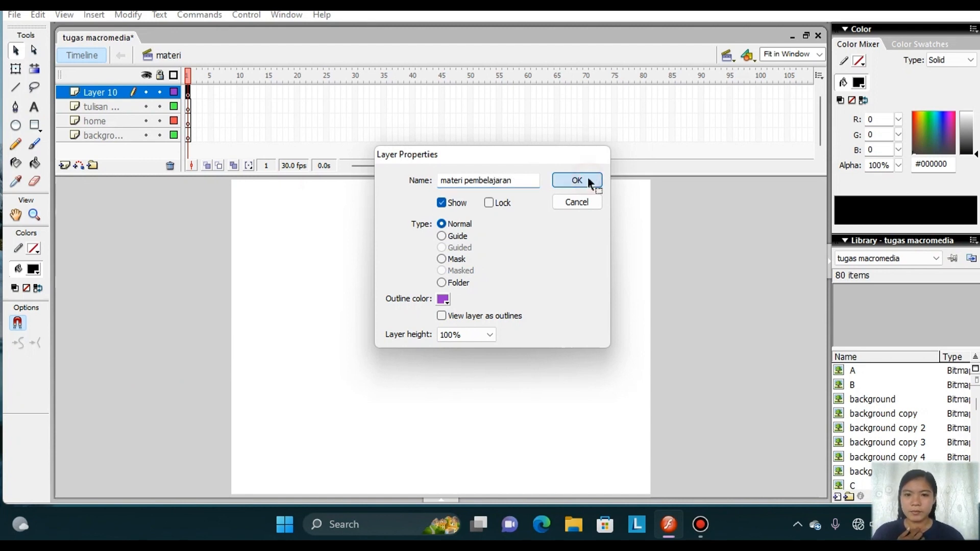
Add a layer named "maju-mundur" at the top of the materi scene's layer stack.
left_click(64, 166)
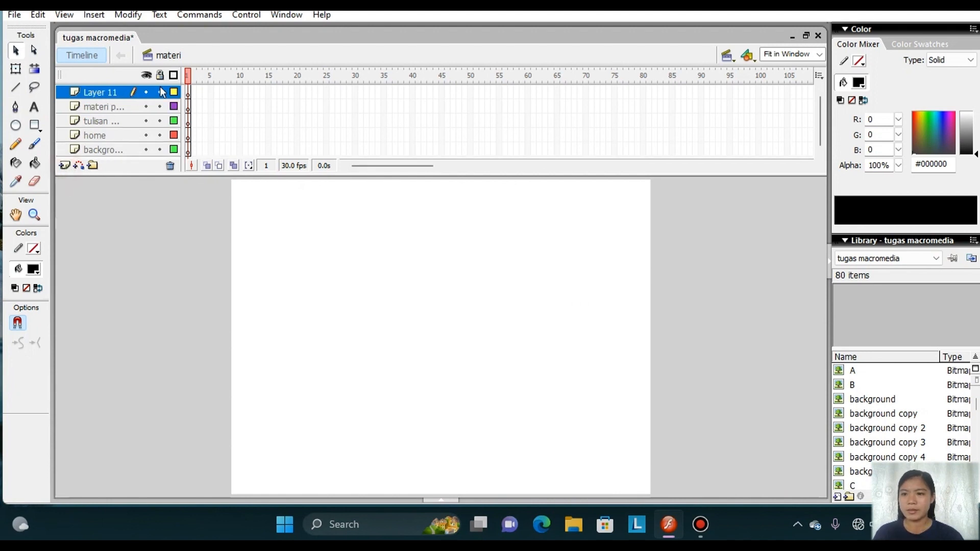
right_click(117, 92)
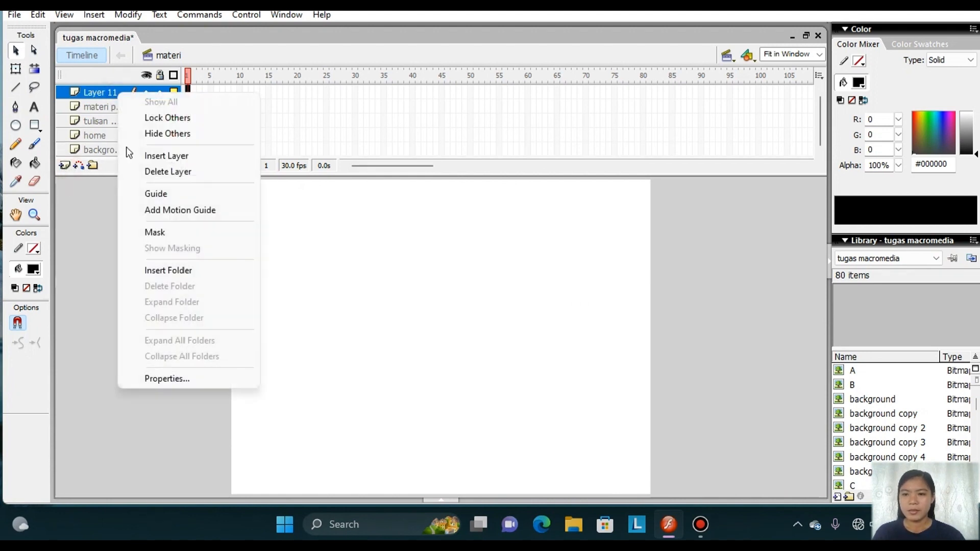
left_click(194, 382)
type("maju-mundur")
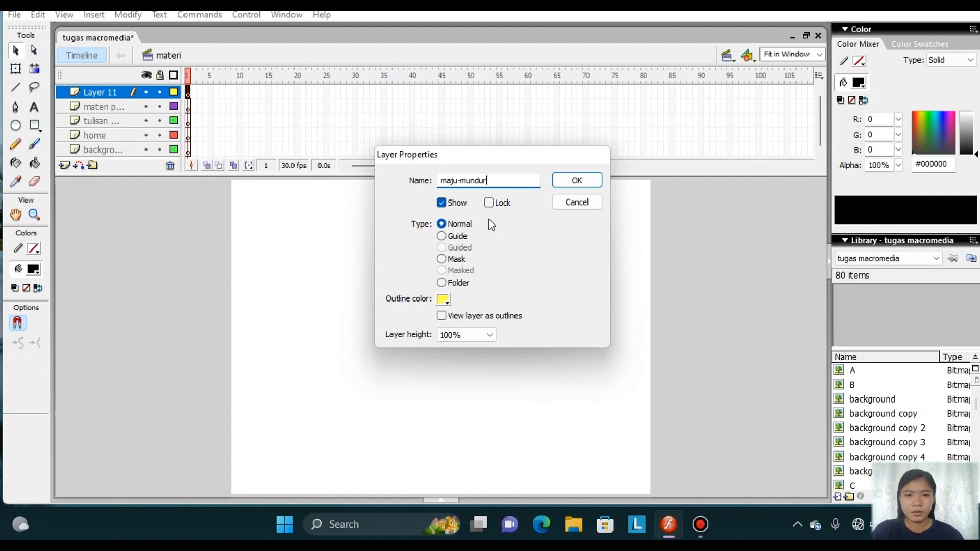
left_click(574, 181)
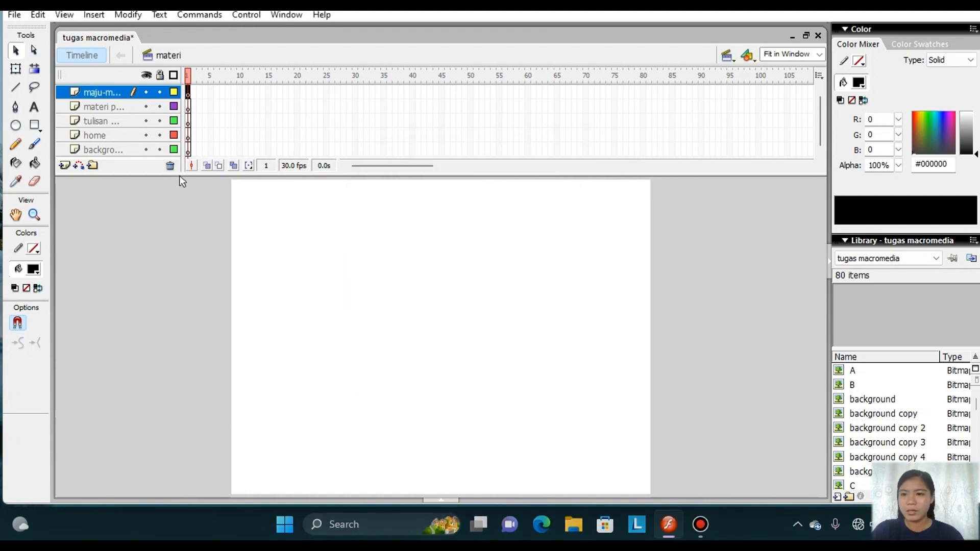
Import the background image to the stage on the background layer without replacing existing library items.
left_click(111, 150)
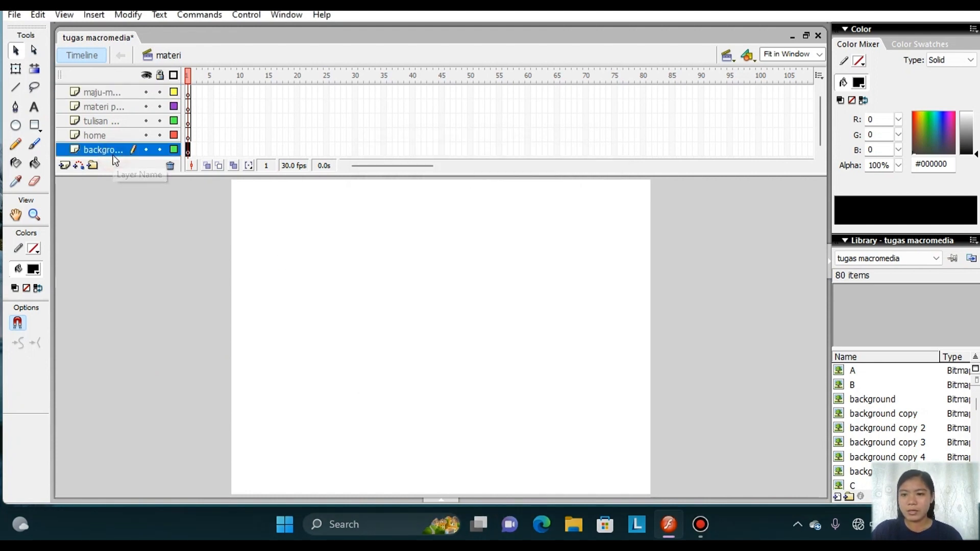
left_click(15, 15)
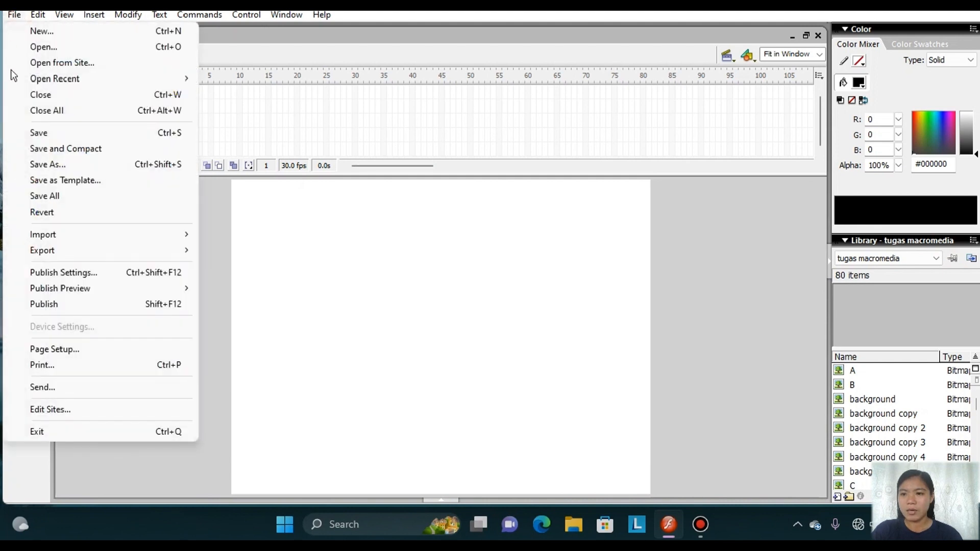
mouse_move(70, 240)
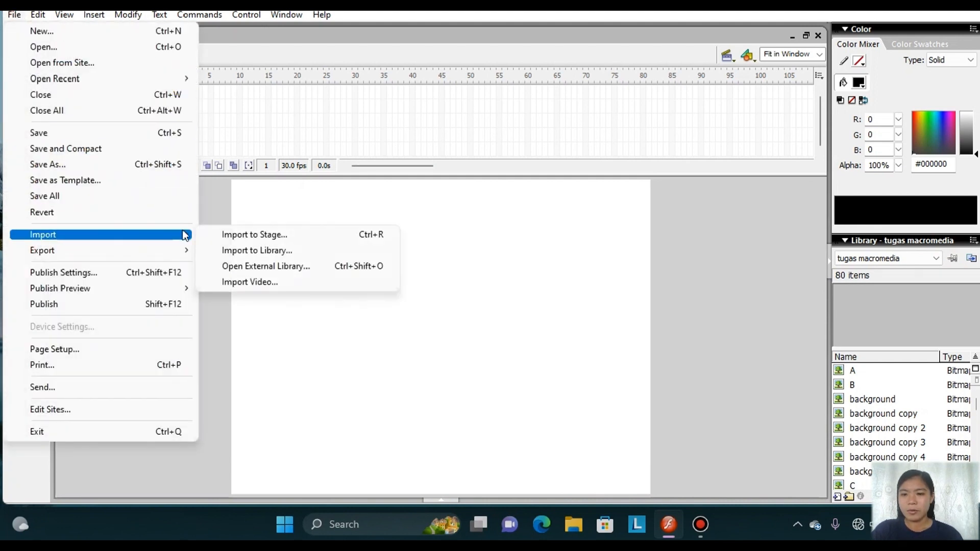
left_click(262, 229)
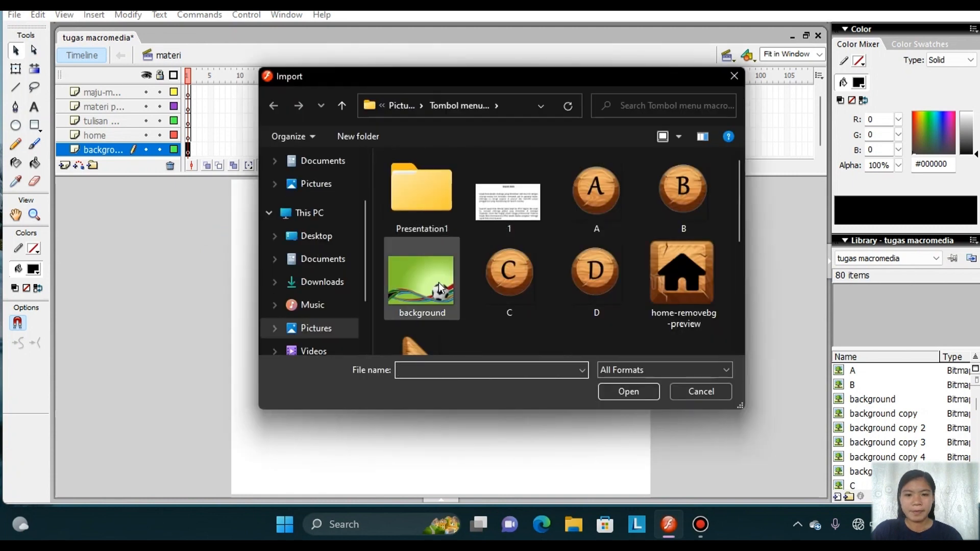
left_click(439, 282)
left_click(631, 392)
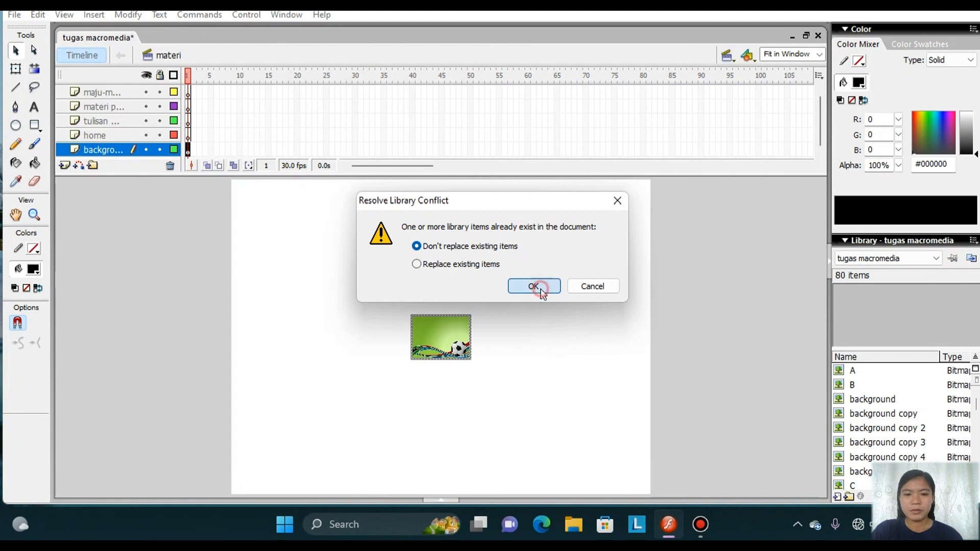
left_click(541, 288)
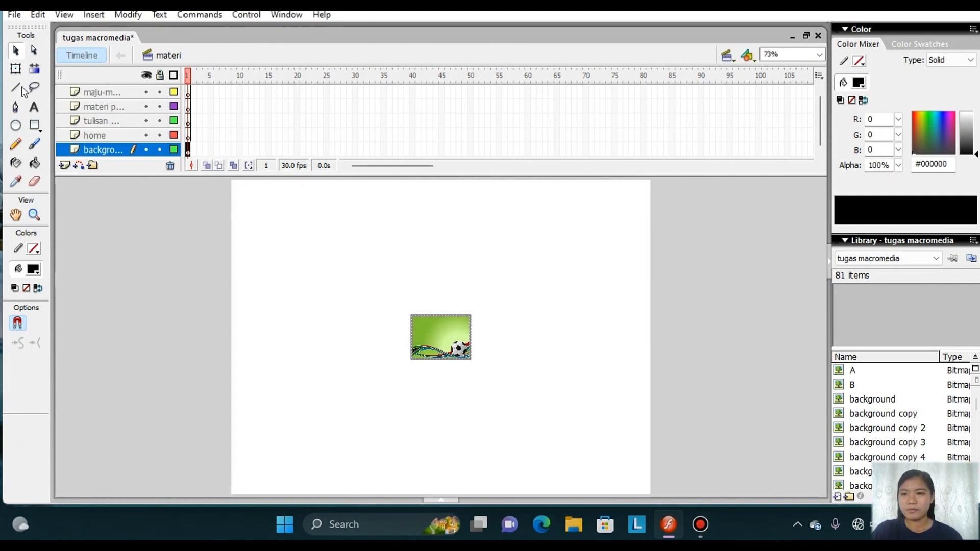
Stretch the background image with Free Transform until it covers the whole stage.
left_click(16, 69)
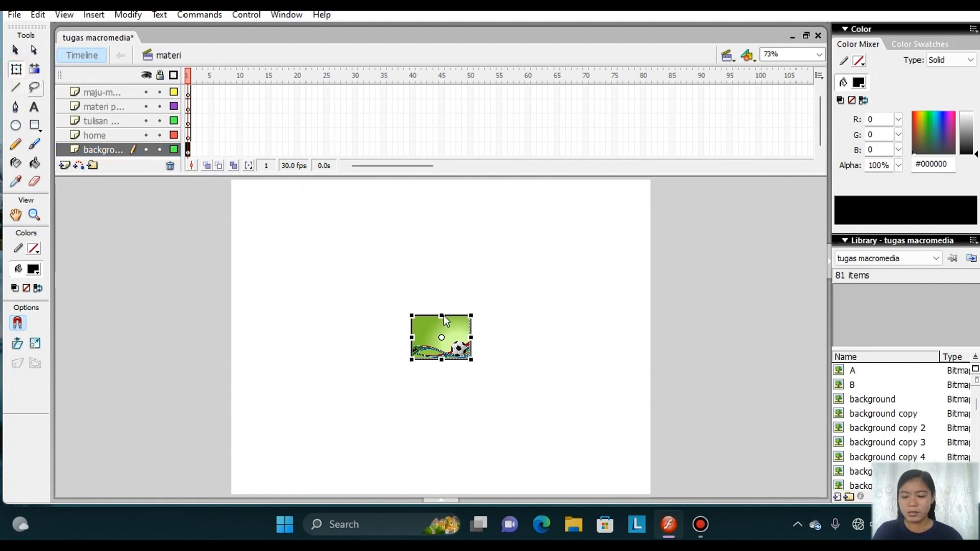
left_click_drag(444, 303, 434, 179)
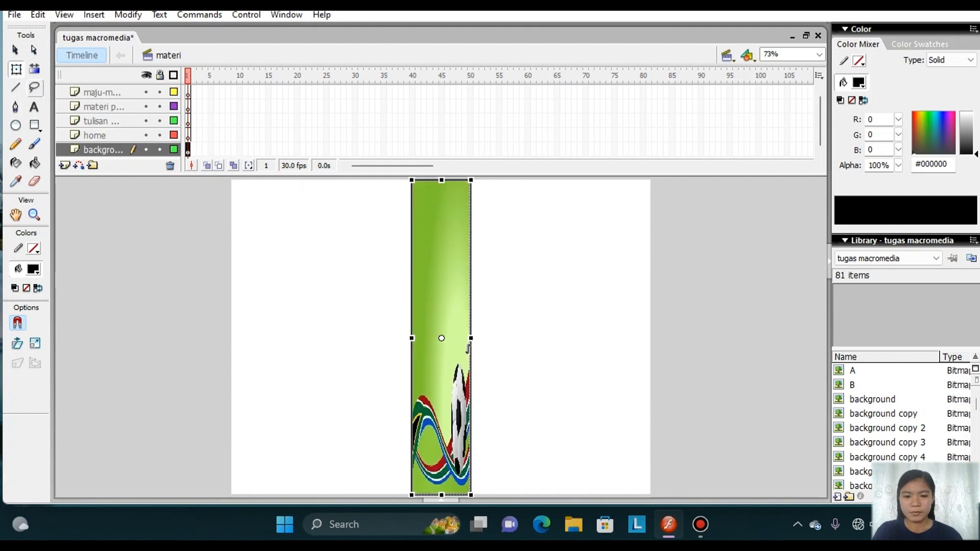
left_click_drag(473, 338, 651, 335)
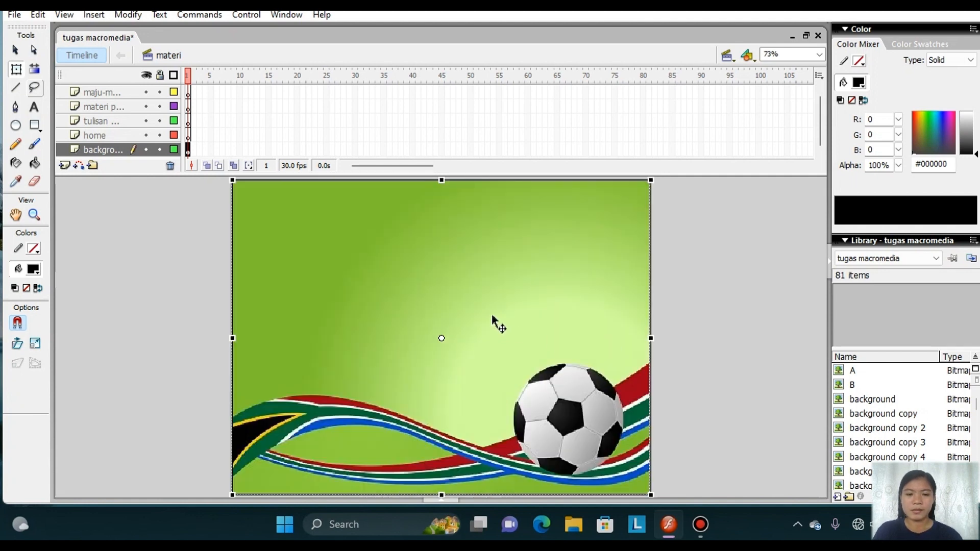
Import home-removebg-preview onto the home layer without replacing library items, and shrink it to a small icon in the stage's upper-left corner.
left_click(99, 135)
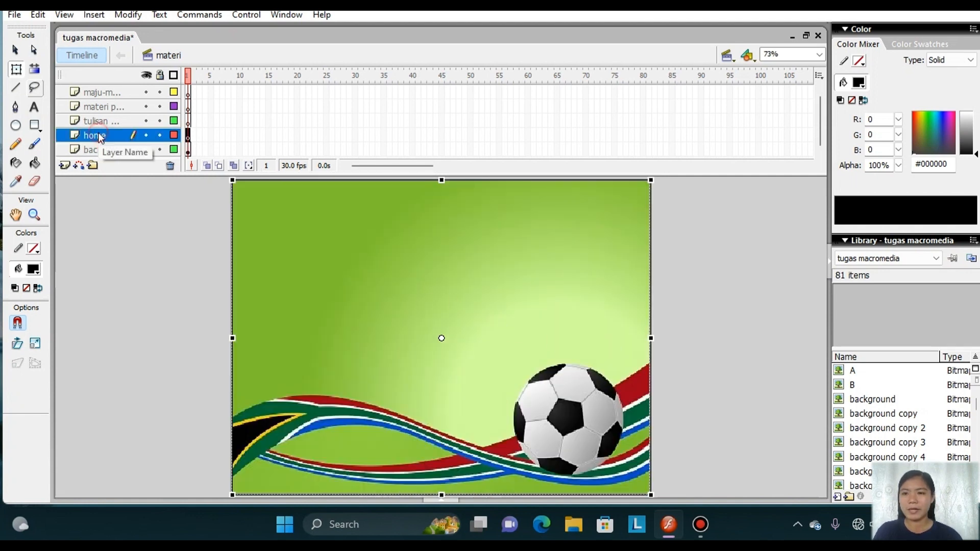
left_click(14, 14)
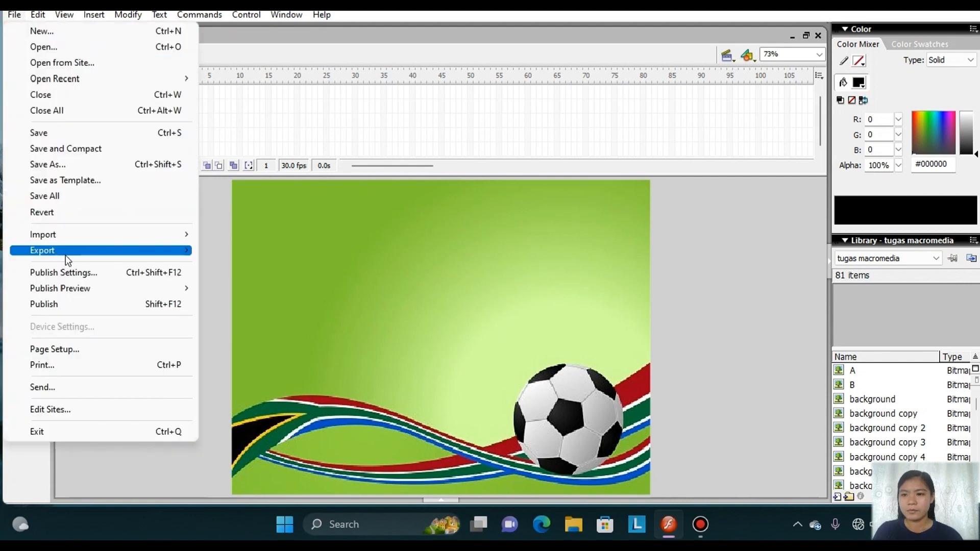
mouse_move(69, 235)
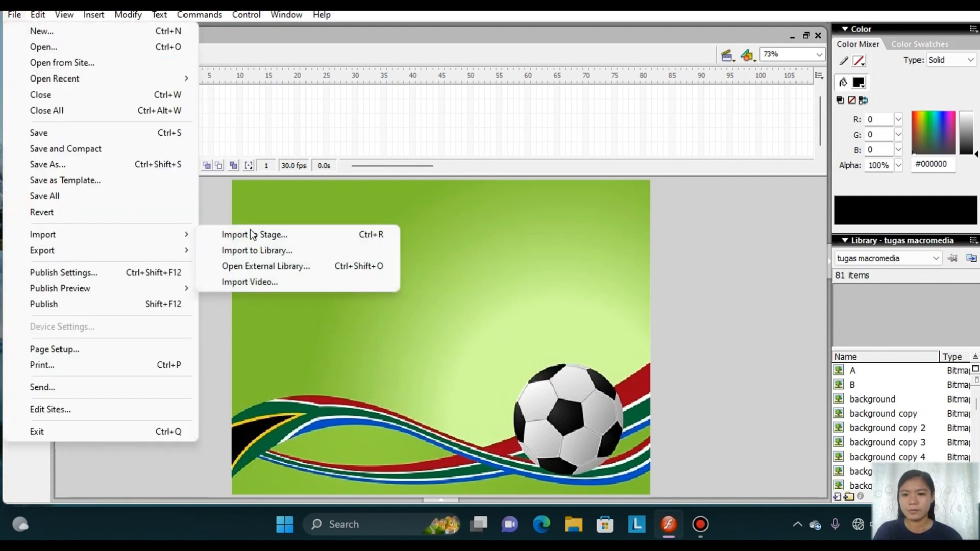
left_click(289, 233)
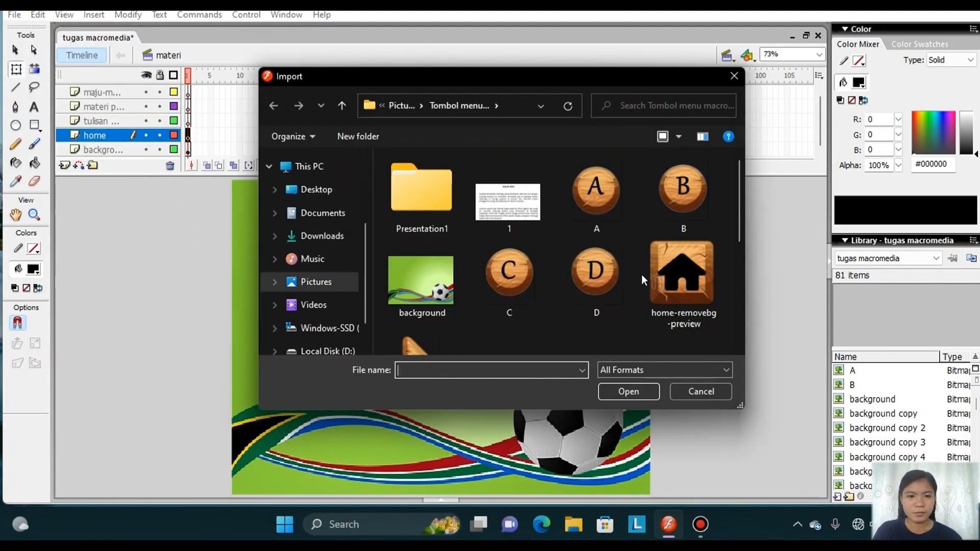
left_click(667, 283)
left_click(626, 394)
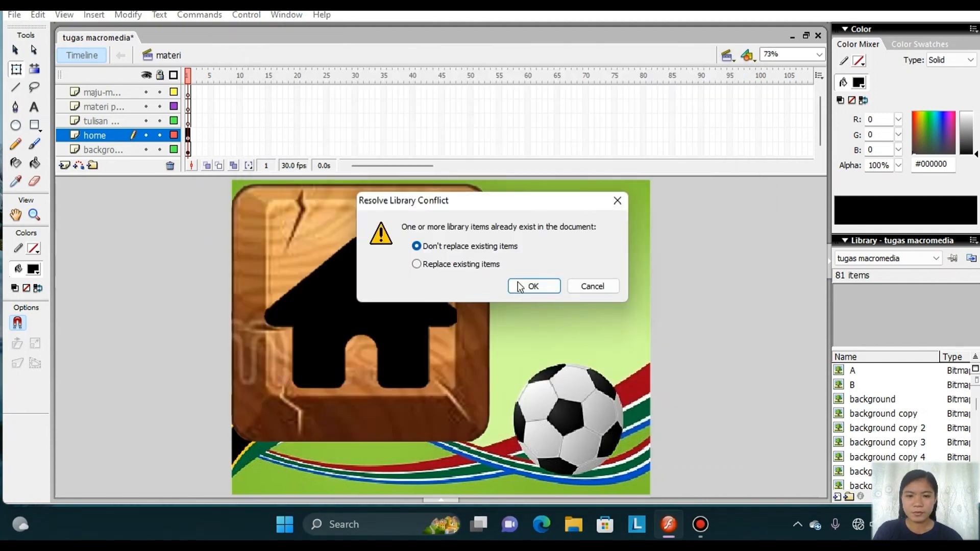
left_click(522, 288)
left_click(427, 296)
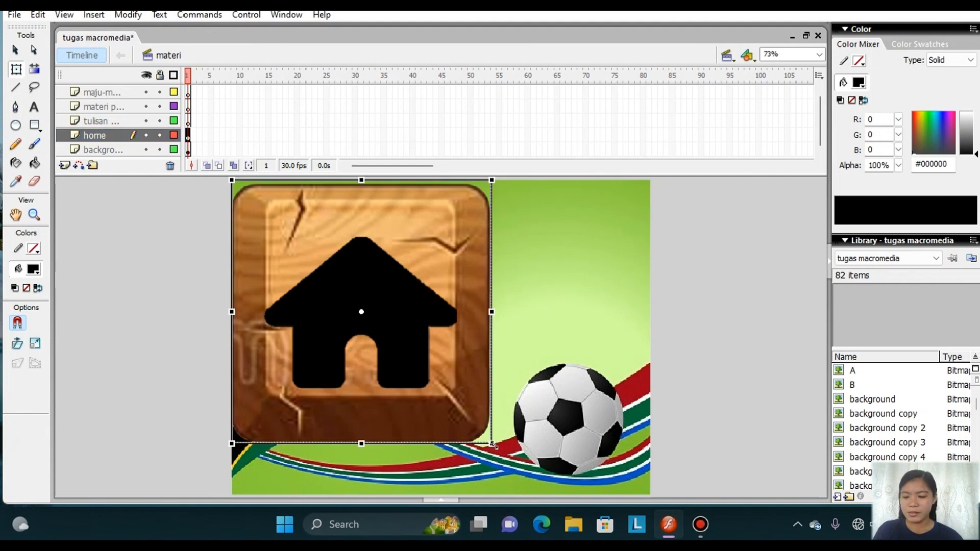
left_click_drag(494, 445, 282, 225)
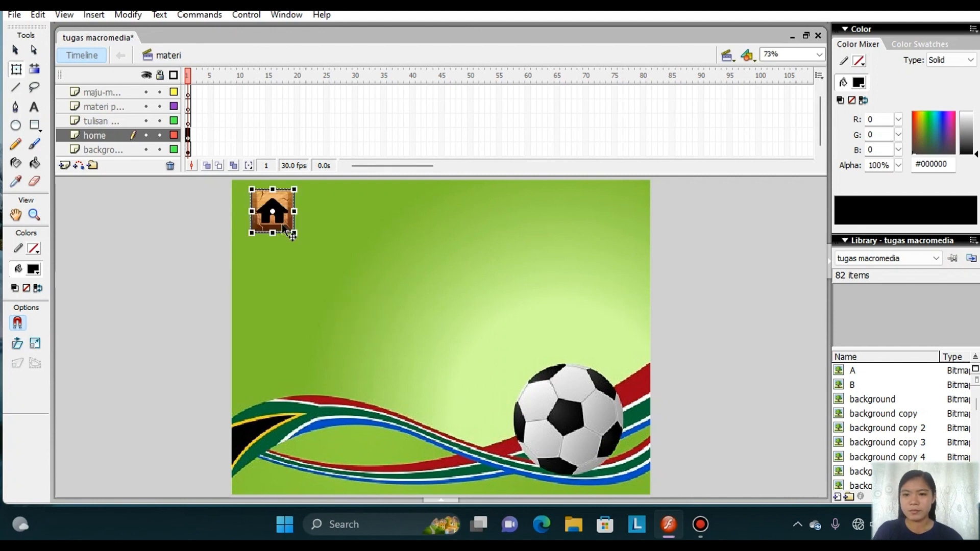
Import materi-removebg-preview onto the "tulisan materi pembelajaran" layer without replacing library items, and shrink it to fit just right of the home icon.
left_click(131, 121)
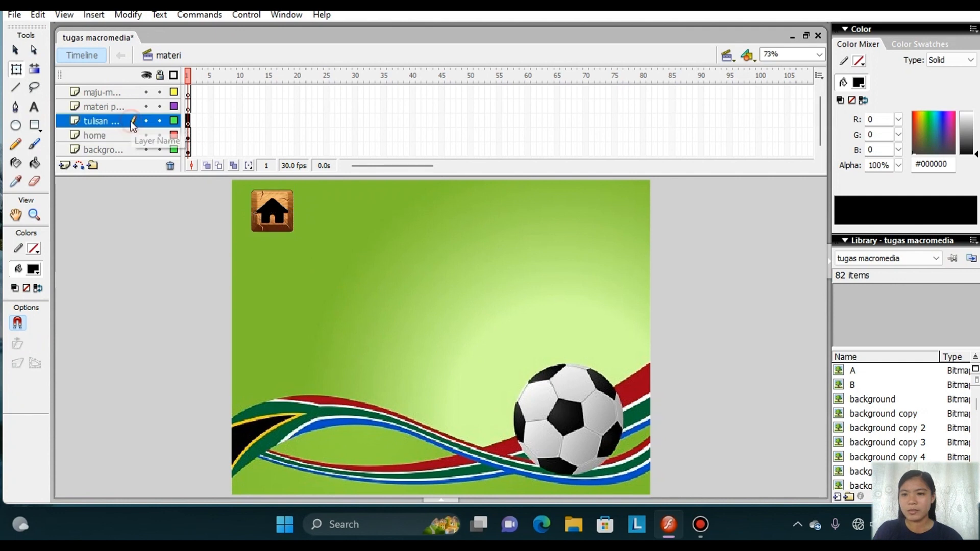
left_click(15, 15)
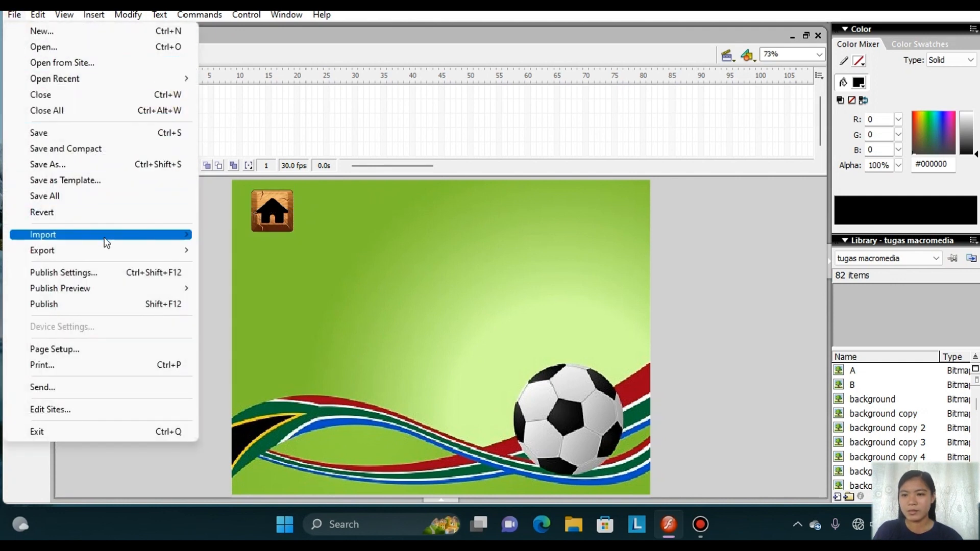
mouse_move(104, 236)
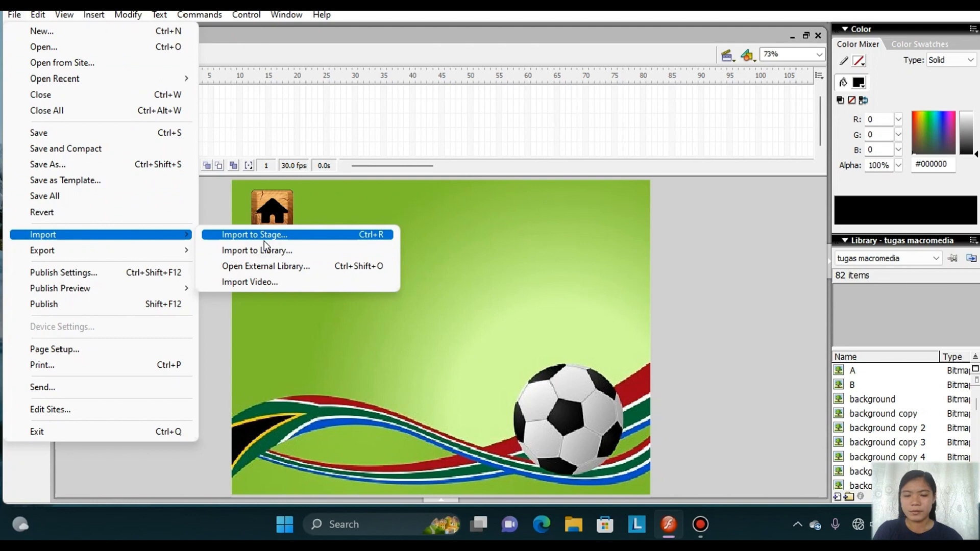
key("Return")
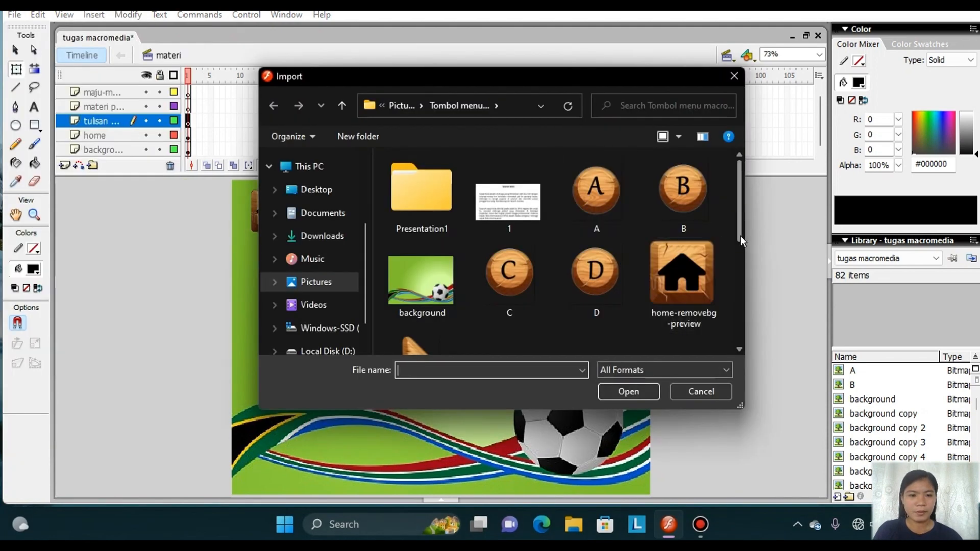
left_click_drag(740, 236, 752, 327)
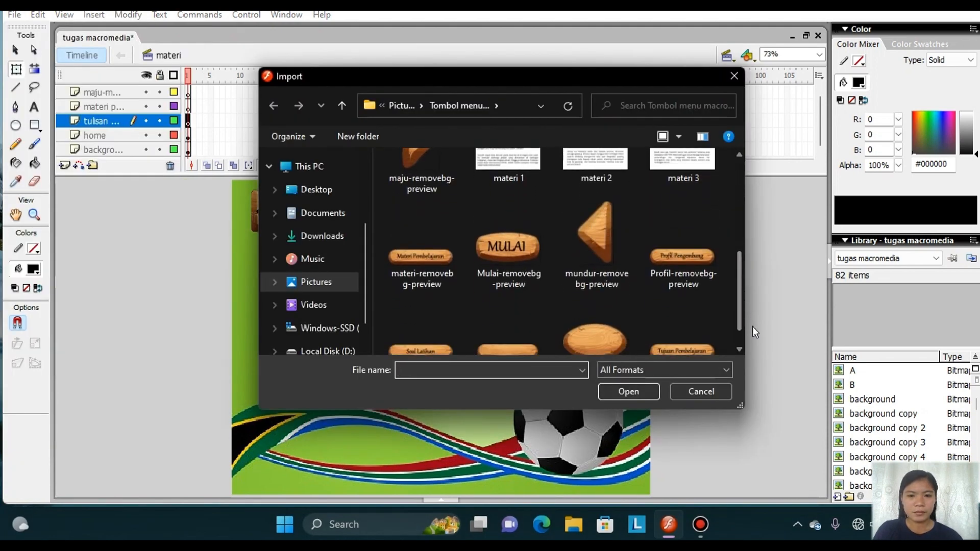
left_click(442, 262)
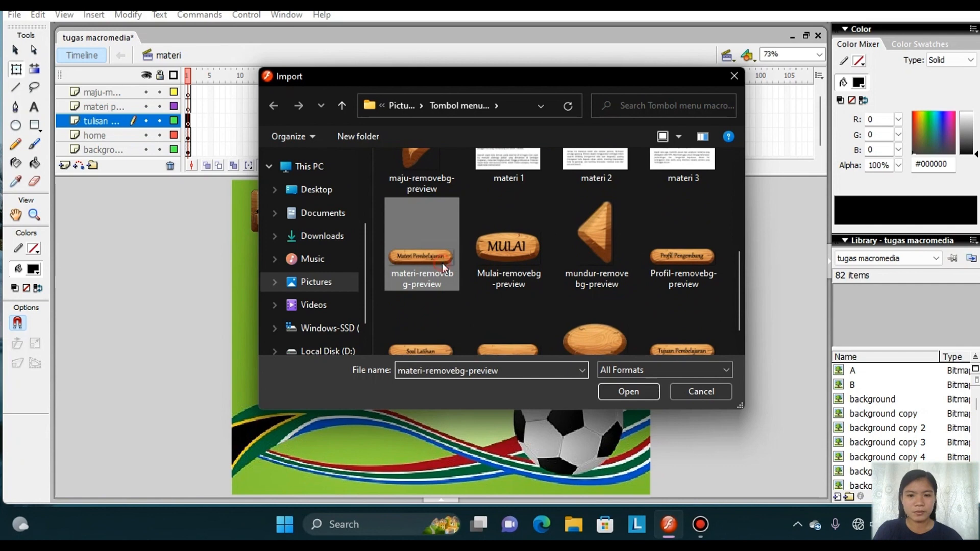
left_click(641, 394)
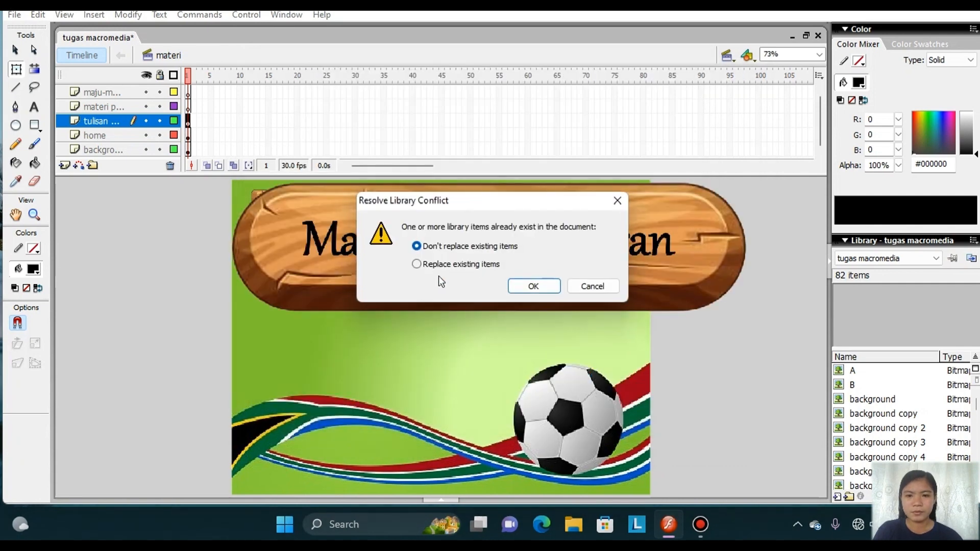
left_click(533, 287)
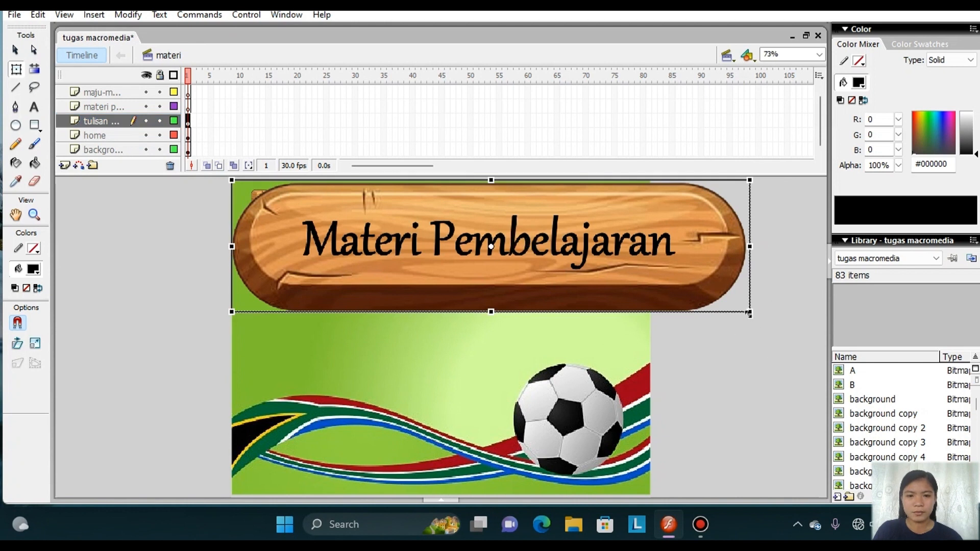
left_click_drag(749, 313, 418, 216)
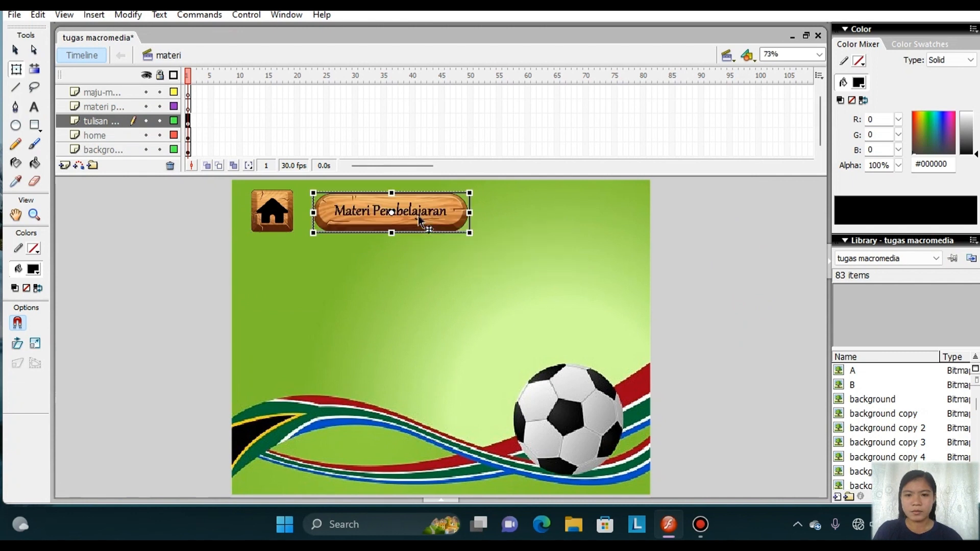
left_click(403, 273)
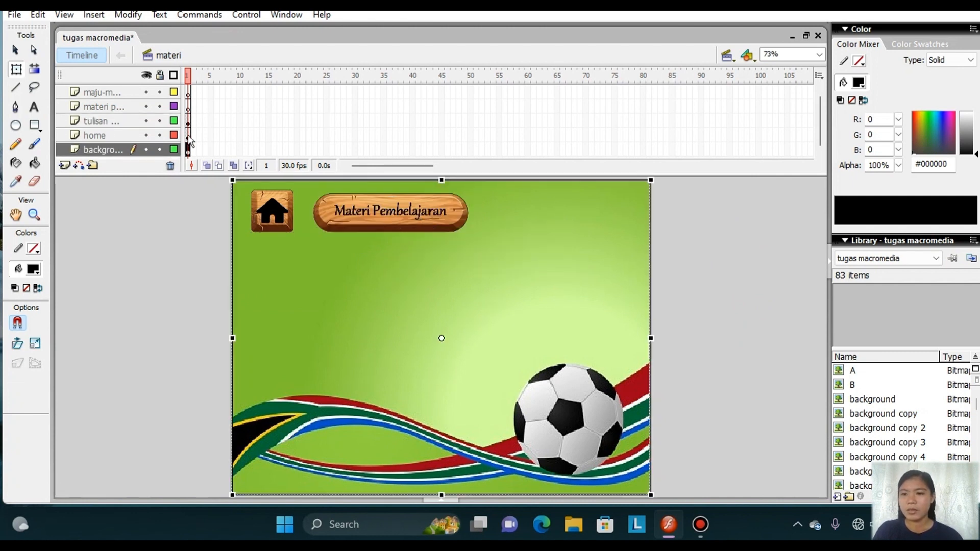
Import materi 1 to the stage on the "materi p..." layer with all images of its sequence, without replacing existing library items.
left_click(117, 107)
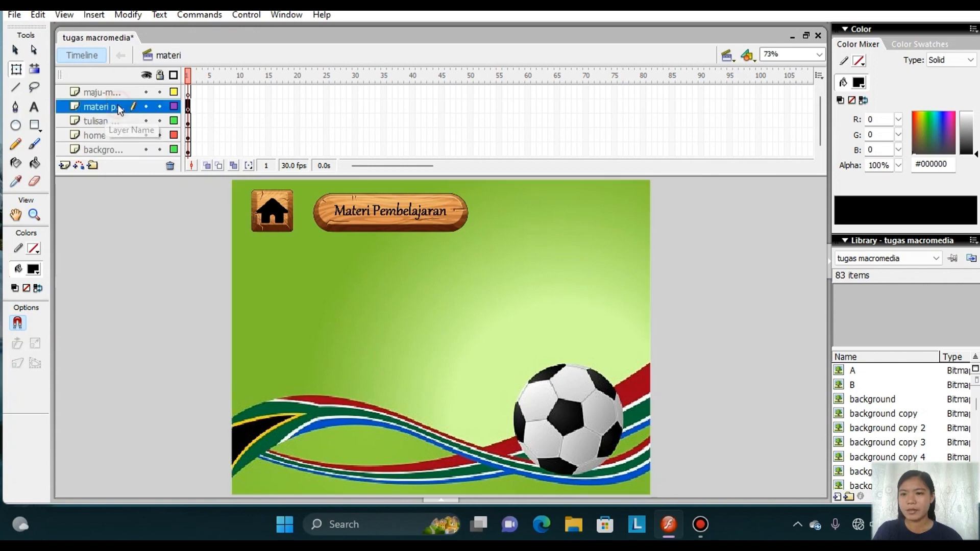
left_click(14, 17)
mouse_move(105, 235)
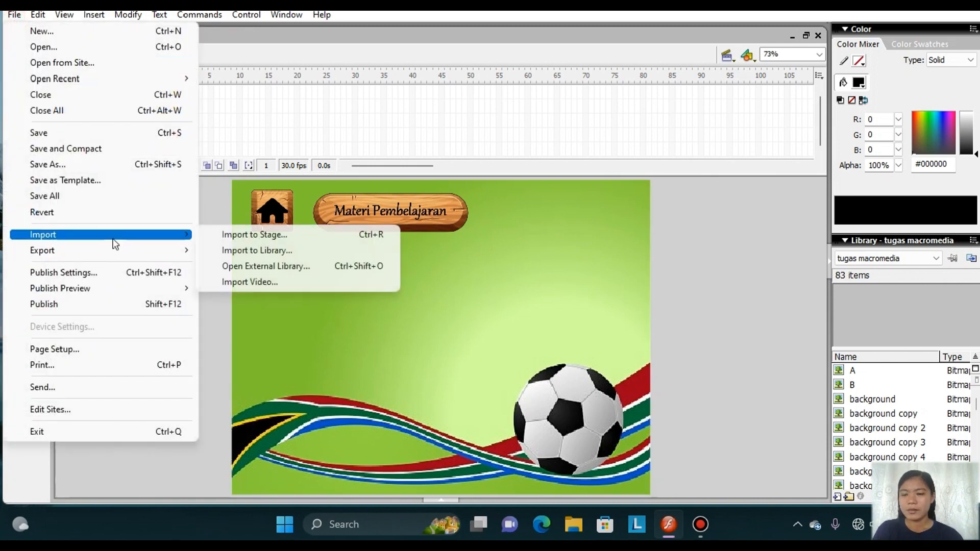
left_click(254, 235)
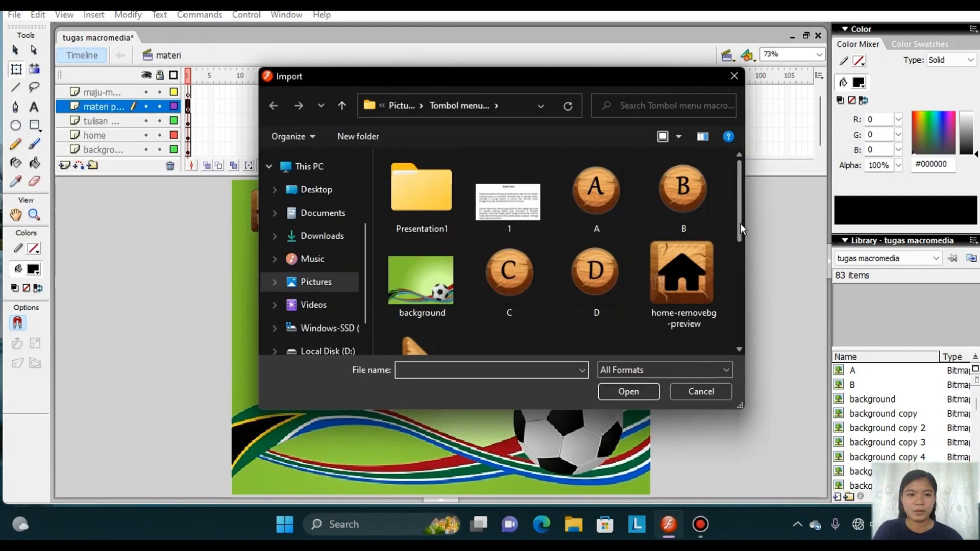
left_click_drag(740, 223, 746, 281)
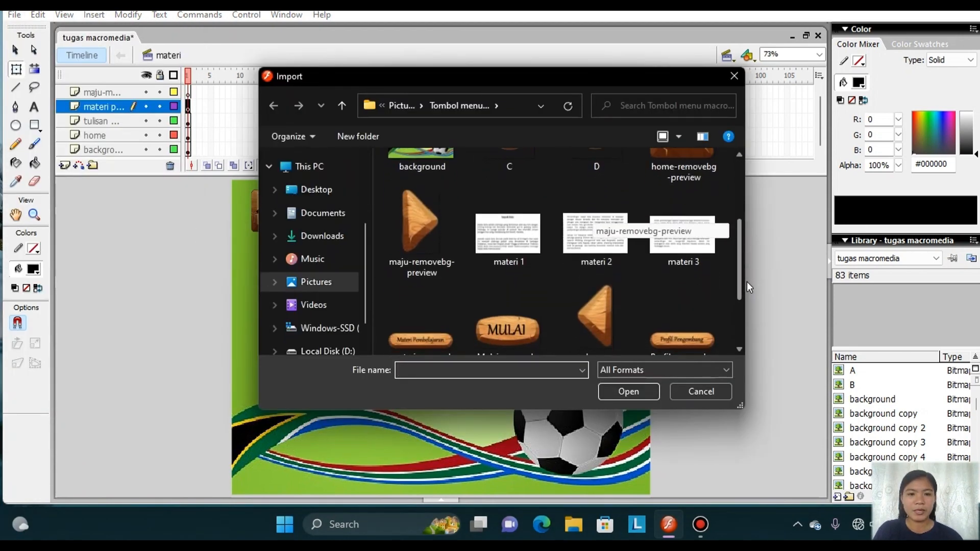
left_click(513, 238)
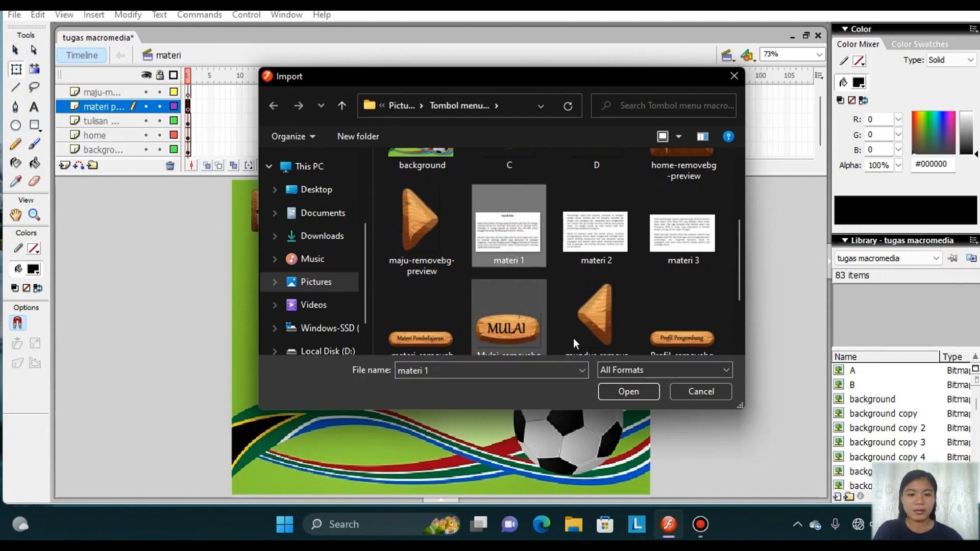
left_click(616, 387)
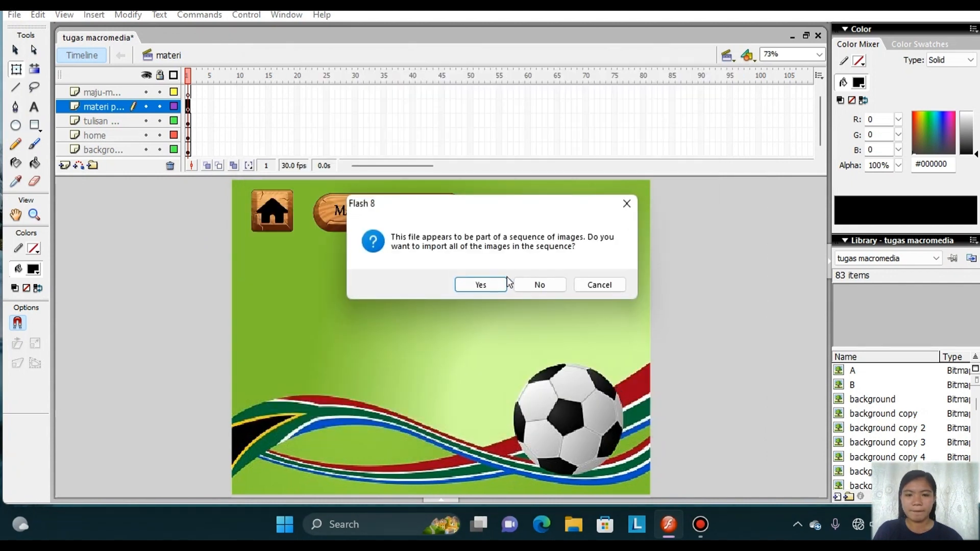
left_click(483, 284)
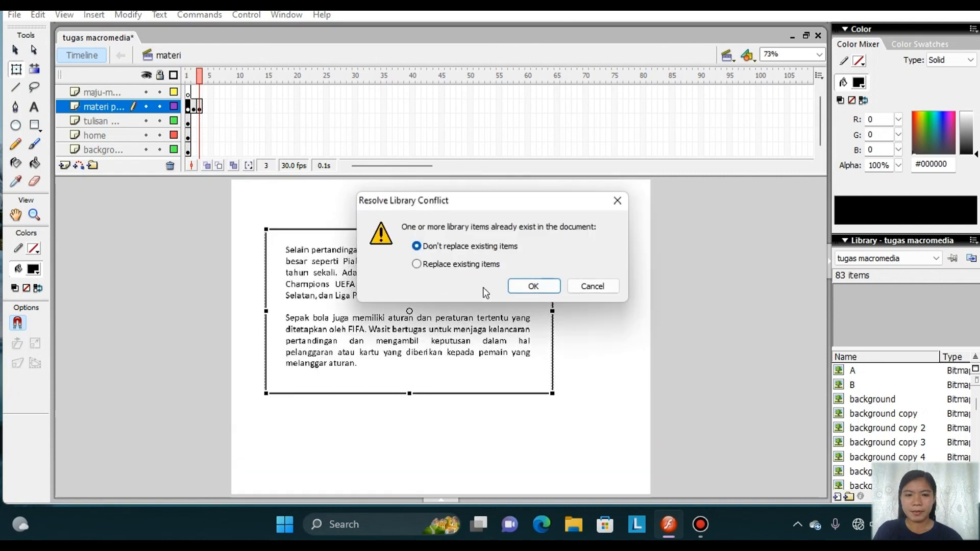
left_click(545, 283)
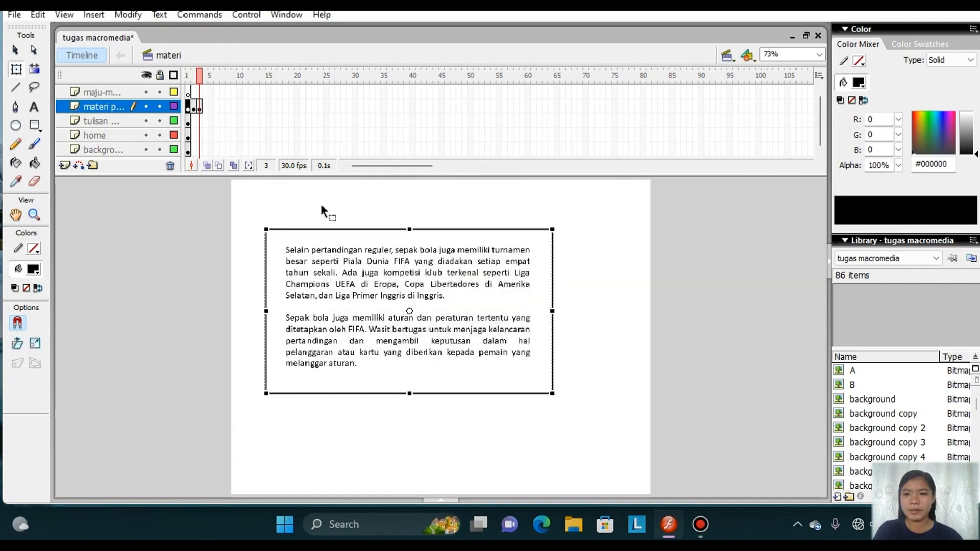
Remove frames 3 and 2 from the "materi p..." layer, keeping the first frame with the Sepak Bola text.
right_click(201, 109)
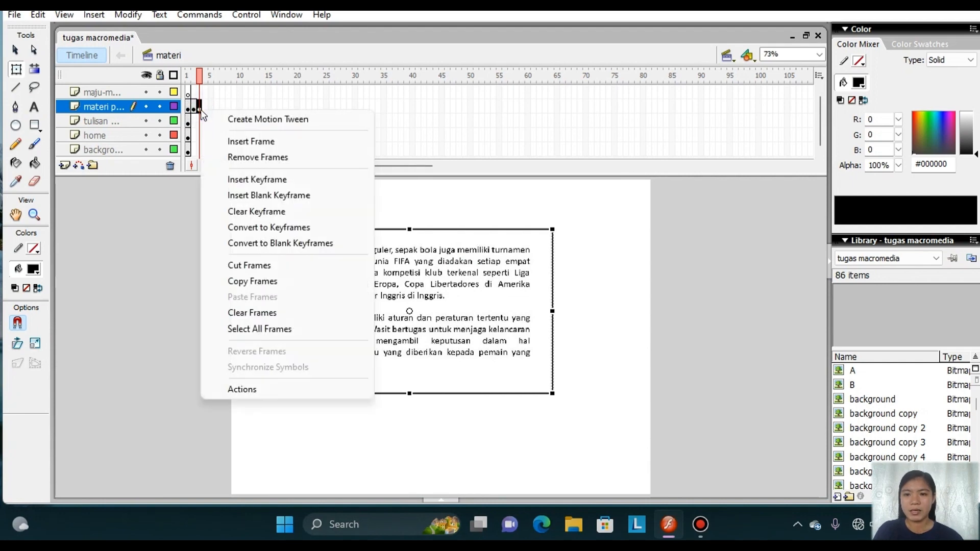
left_click(253, 158)
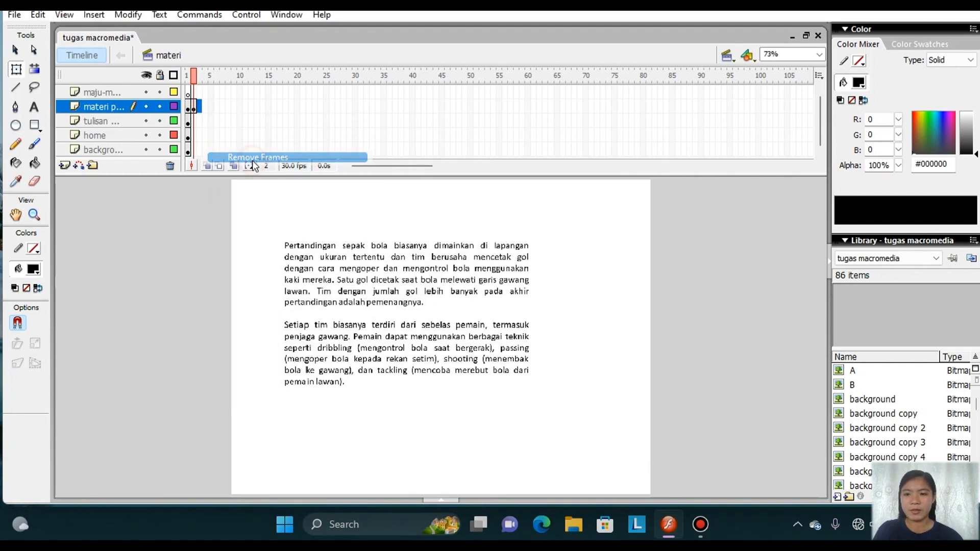
left_click(195, 109)
right_click(194, 109)
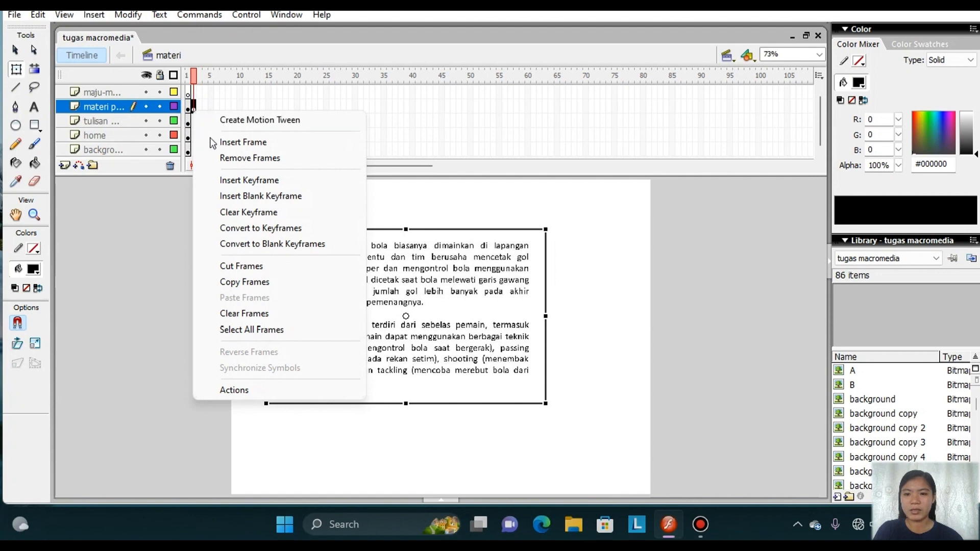
left_click(232, 160)
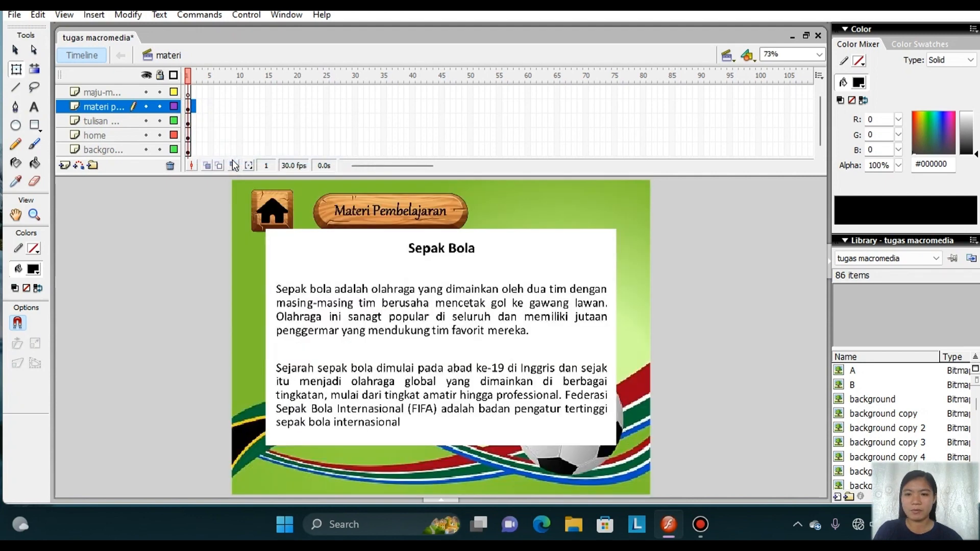
Move the Sepak Bola text image below the heading banner and shrink it slightly, centering it on the stage.
left_click(370, 306)
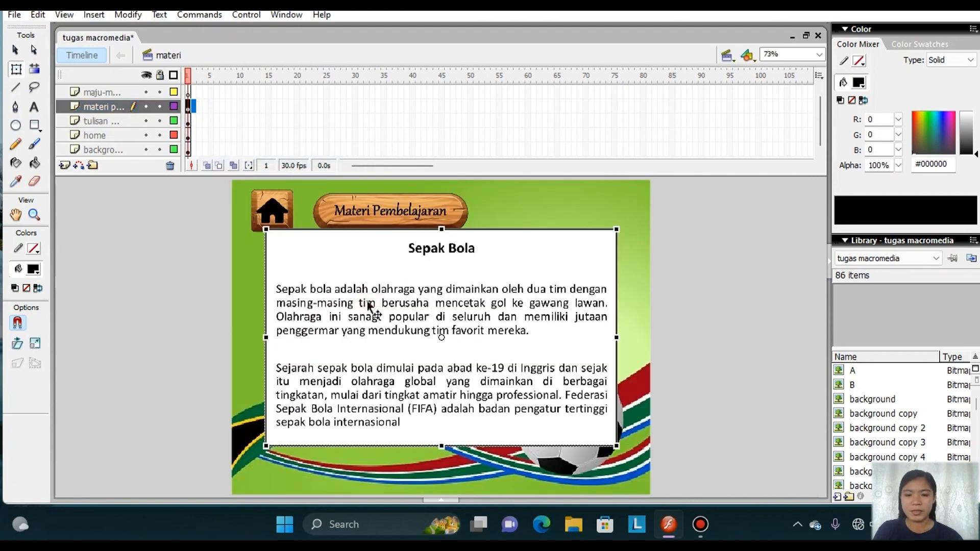
left_click_drag(369, 305, 371, 341)
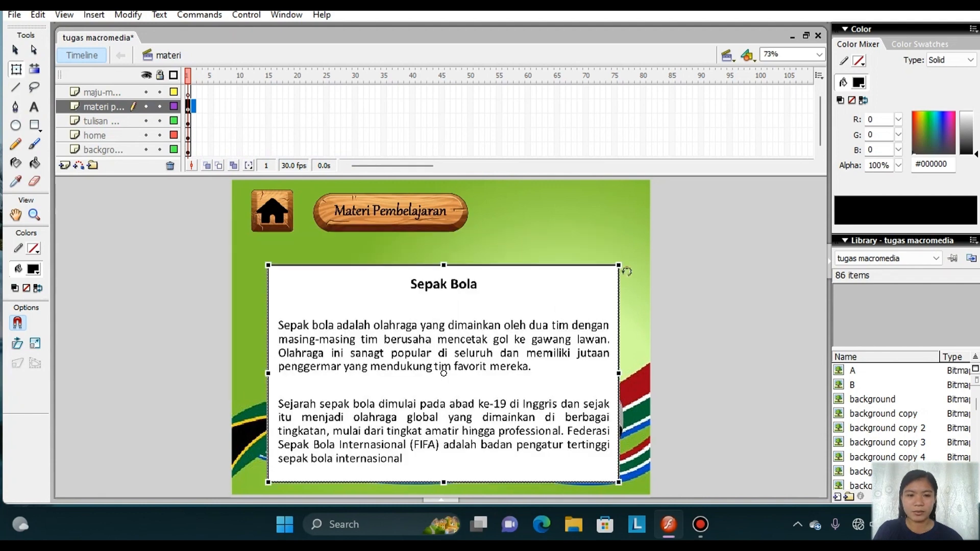
left_click_drag(620, 265, 599, 277)
left_click_drag(556, 329, 555, 331)
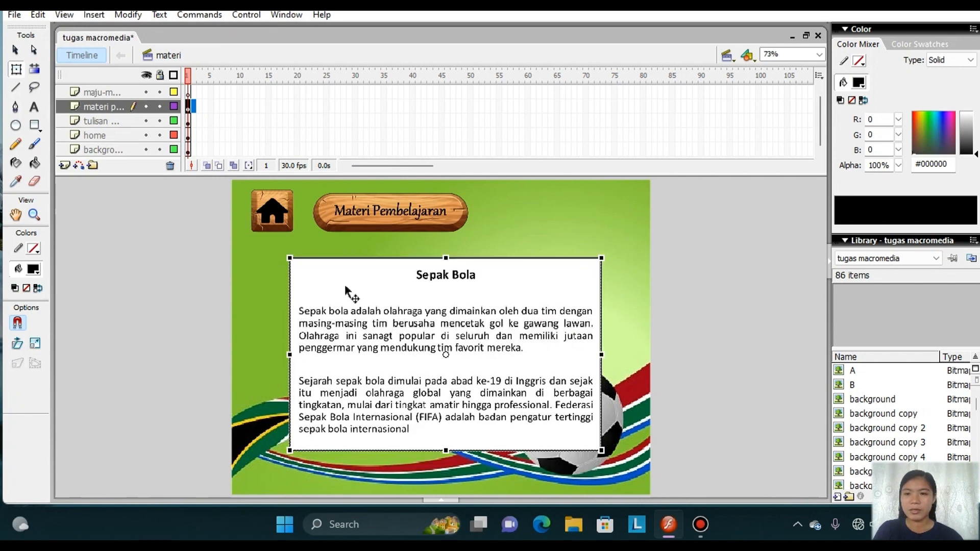
Import maju-removebg-preview onto the "maju-m..." layer without replacing library items, and place the arrow at the stage's right edge beside the text image.
left_click(106, 94)
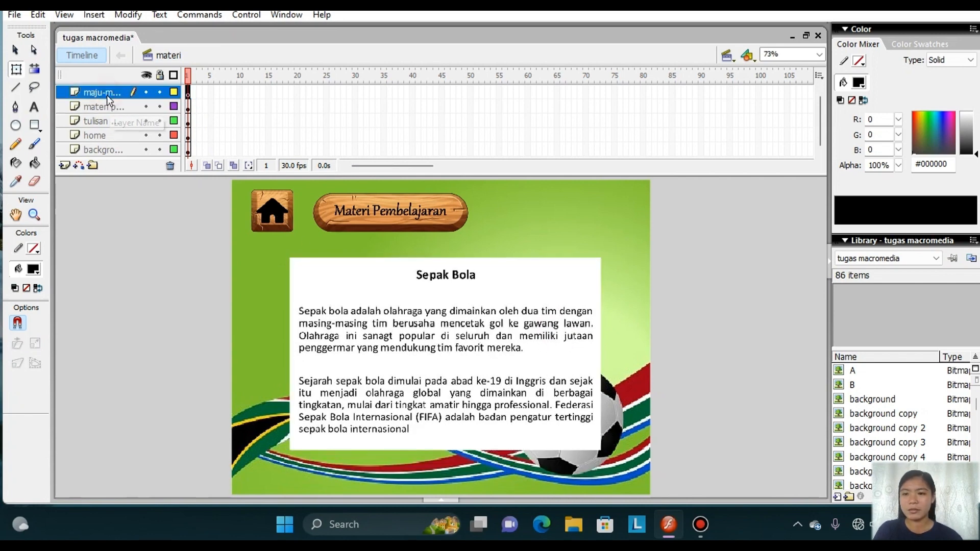
left_click(10, 15)
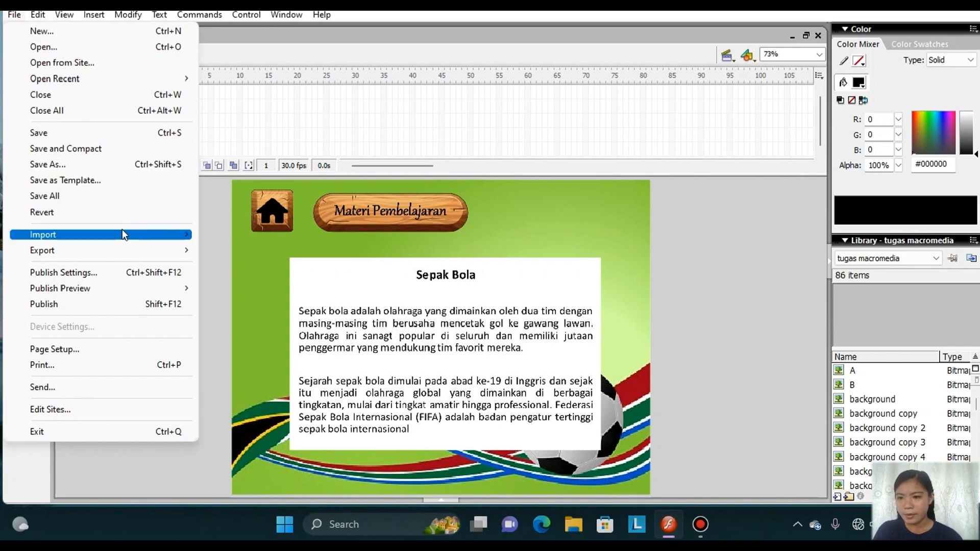
mouse_move(122, 229)
left_click(256, 235)
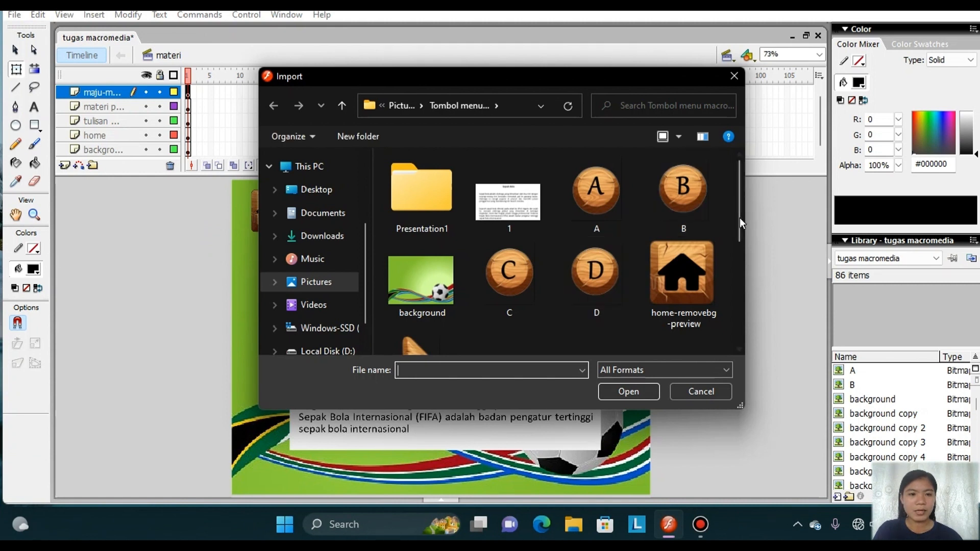
left_click_drag(745, 248, 749, 302)
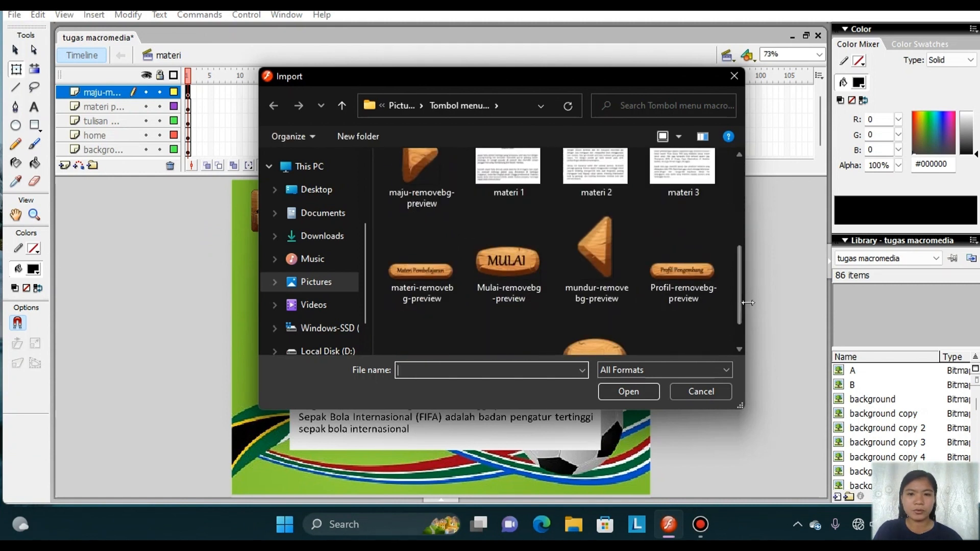
left_click(439, 187)
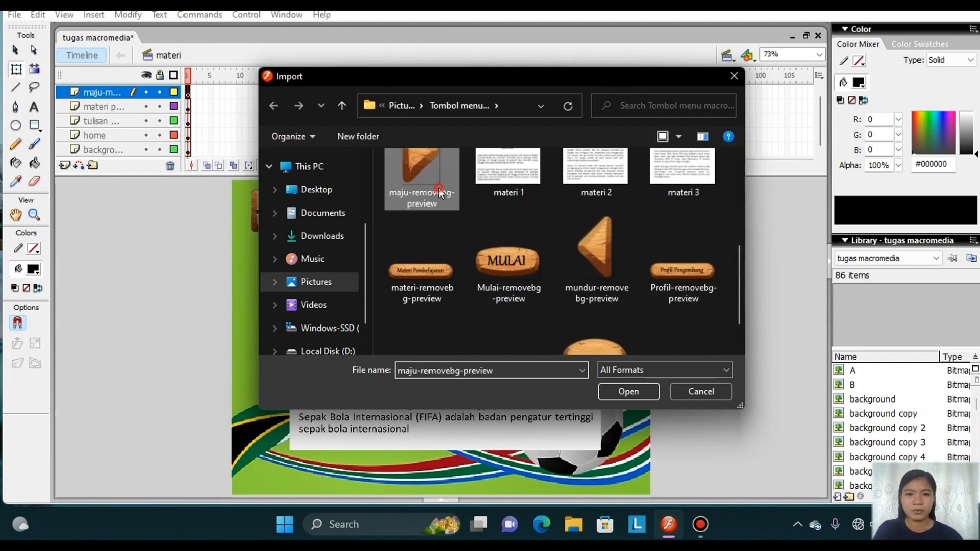
left_click(630, 391)
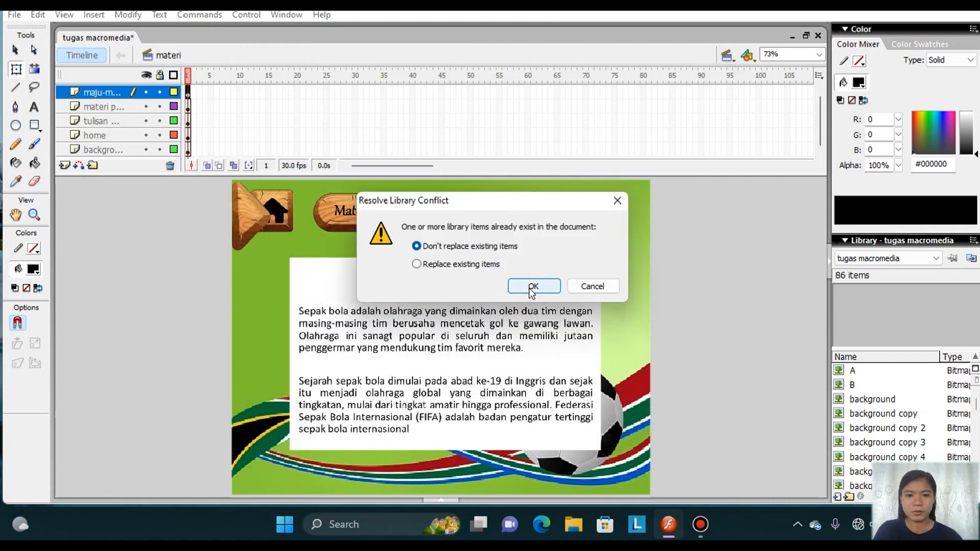
left_click(533, 286)
left_click_drag(246, 209, 626, 338)
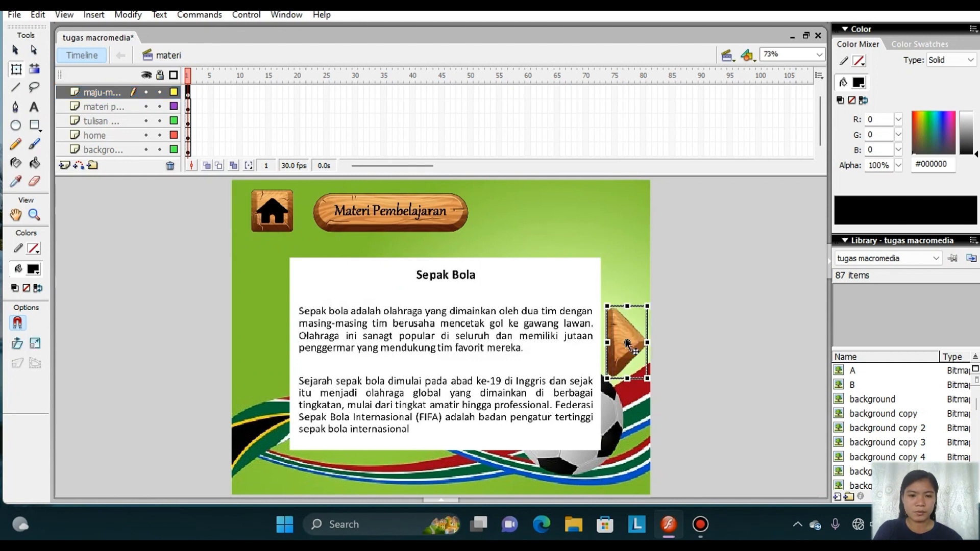
Shrink the Sepak Bola text image and raise it slightly, leaving a gap between it and the forward arrow.
left_click(524, 340)
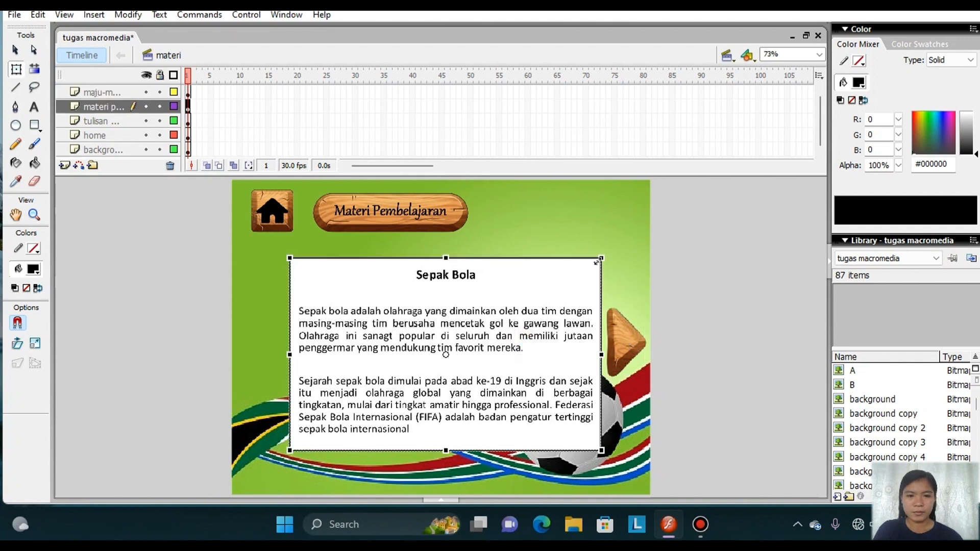
left_click_drag(597, 261, 579, 272)
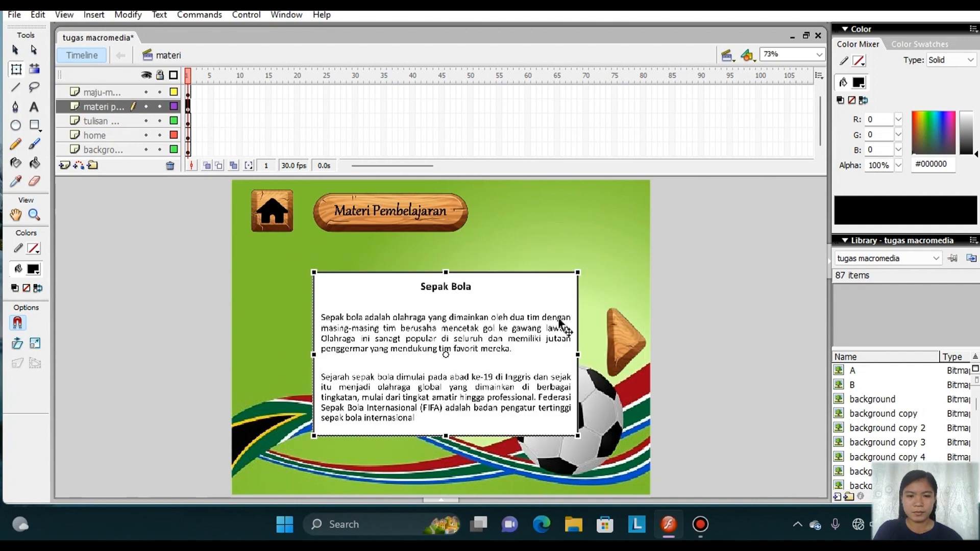
left_click_drag(547, 341, 547, 335)
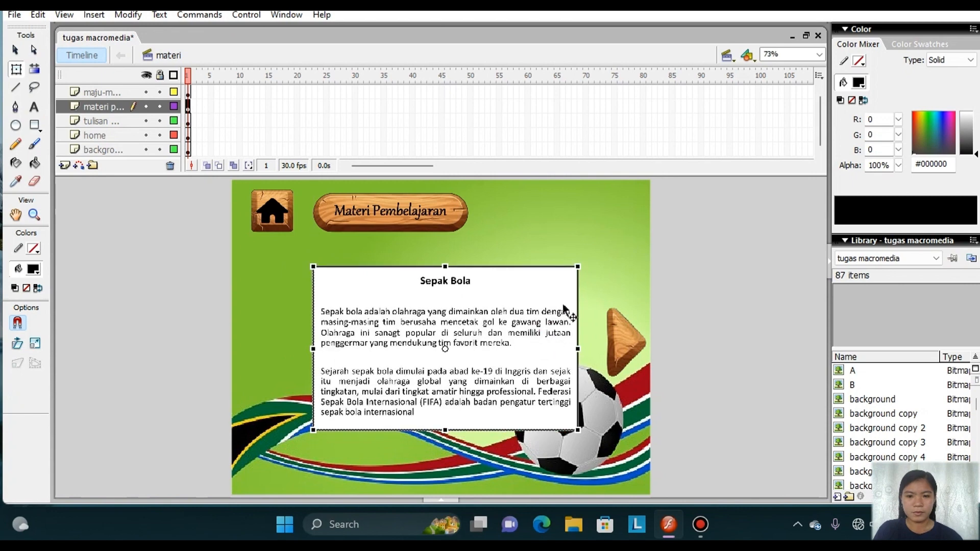
left_click_drag(578, 266, 591, 249)
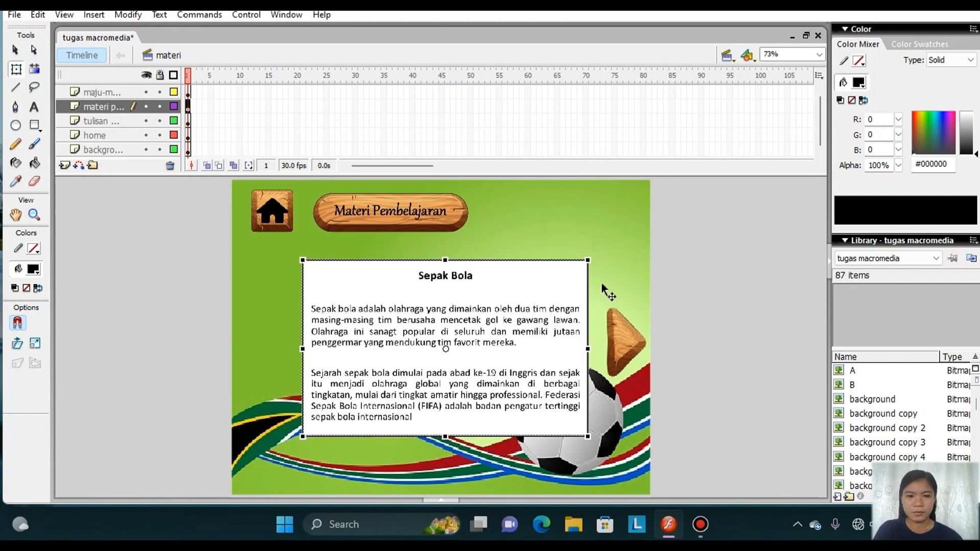
left_click(623, 326)
left_click(285, 213)
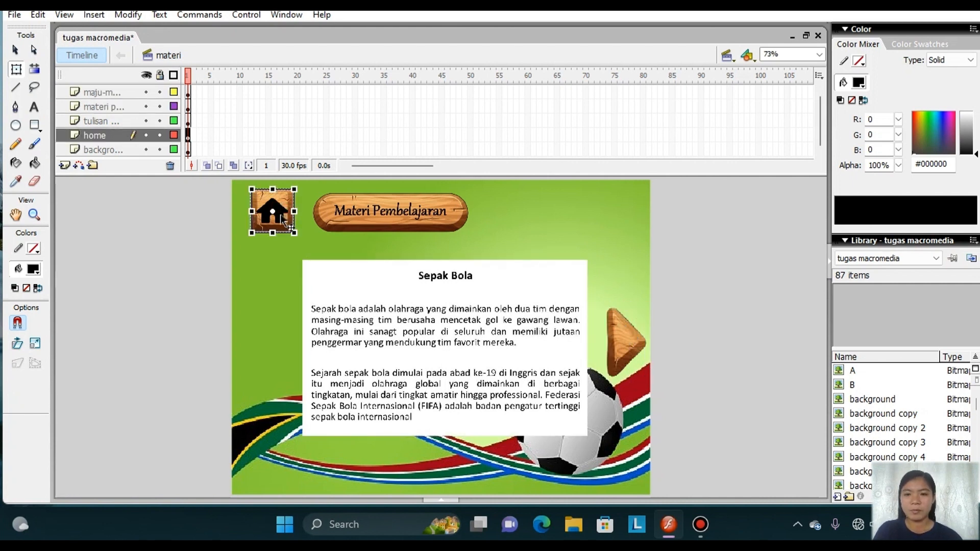
left_click(617, 348)
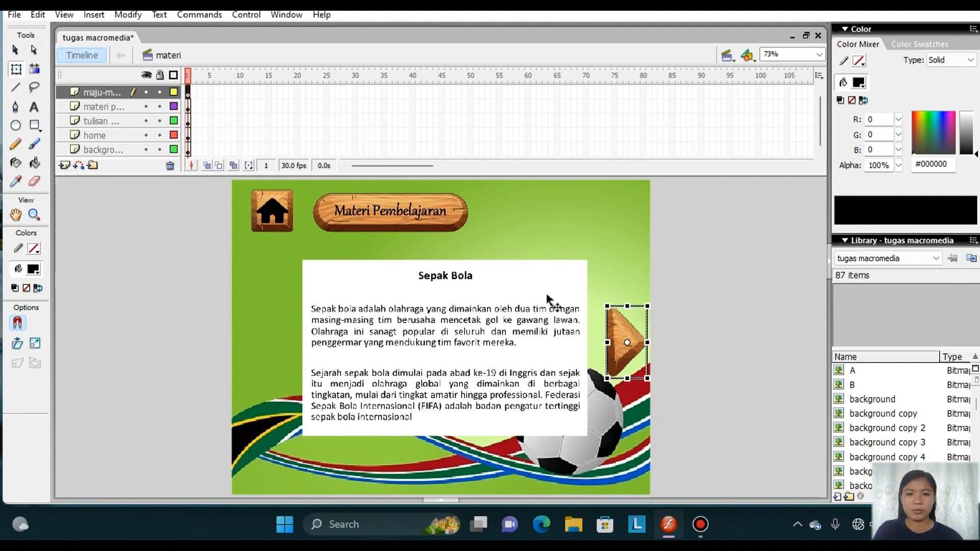
Convert the home icon on the home layer to a button symbol named "home 2".
right_click(271, 213)
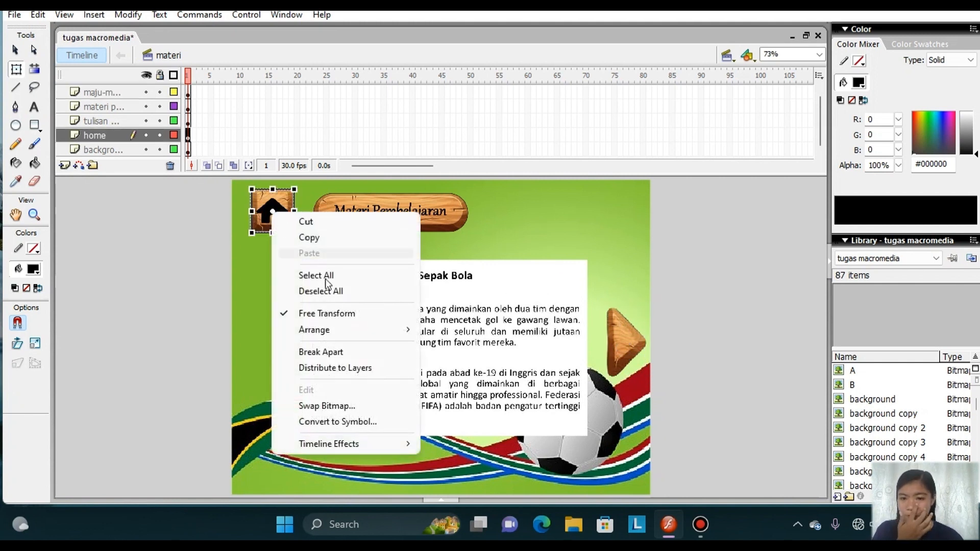
left_click(342, 422)
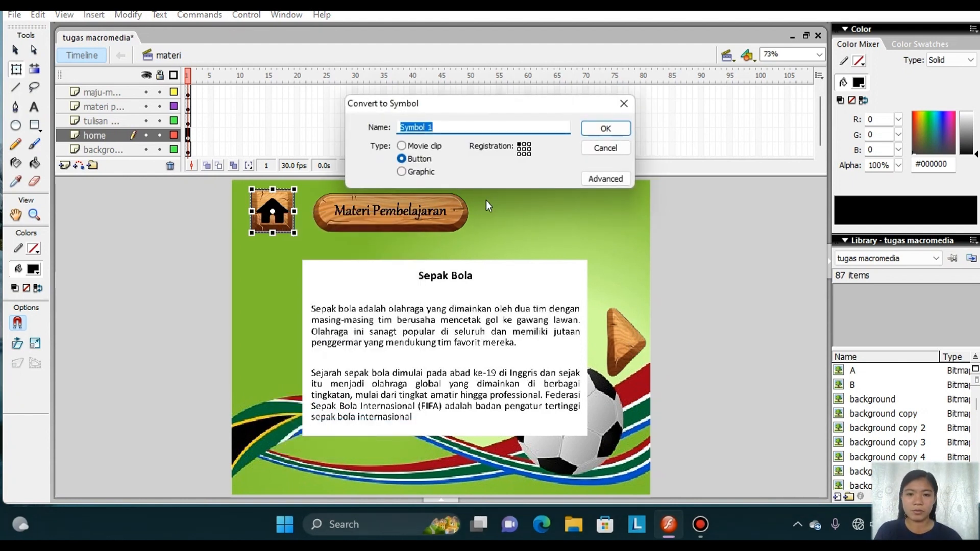
key("BackSpace")
type("home")
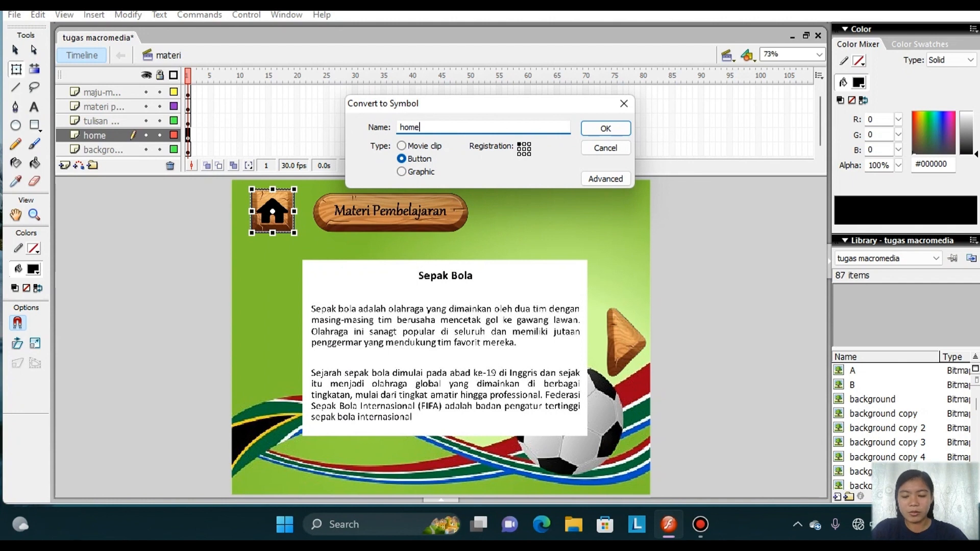
left_click(606, 128)
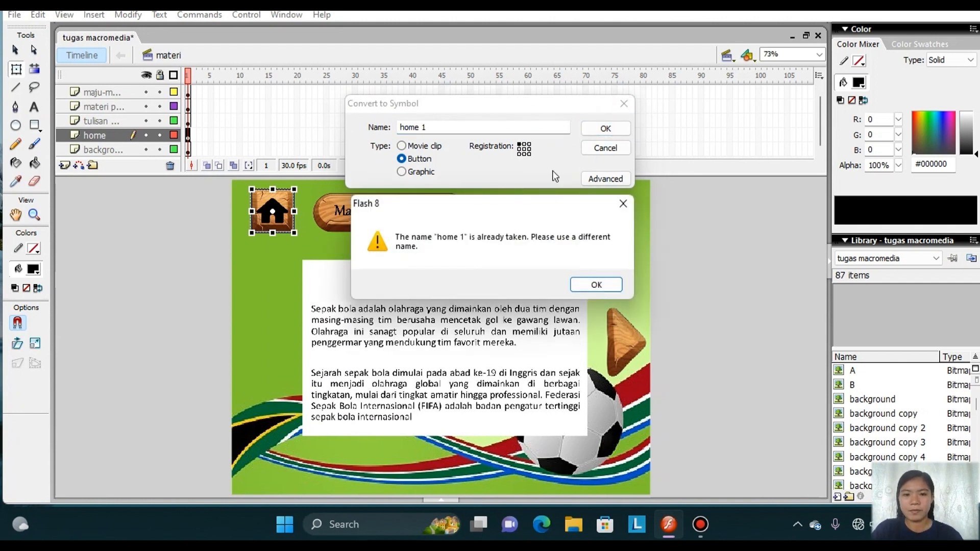
left_click(438, 127)
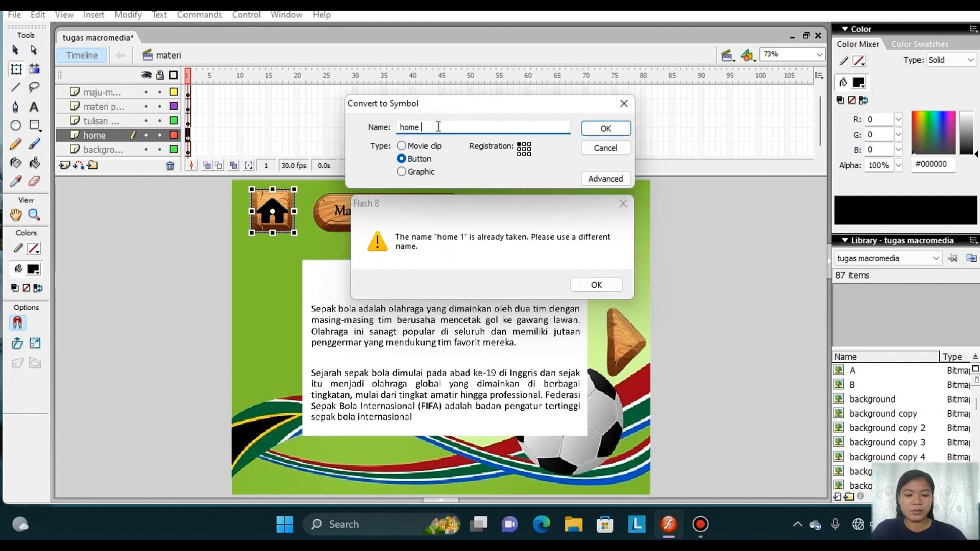
left_click(594, 129)
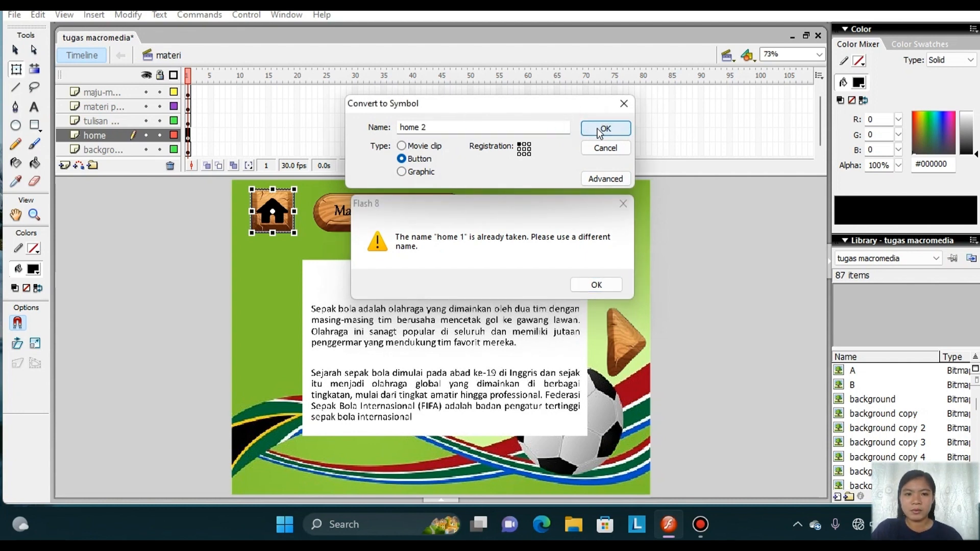
left_click(623, 202)
left_click(602, 134)
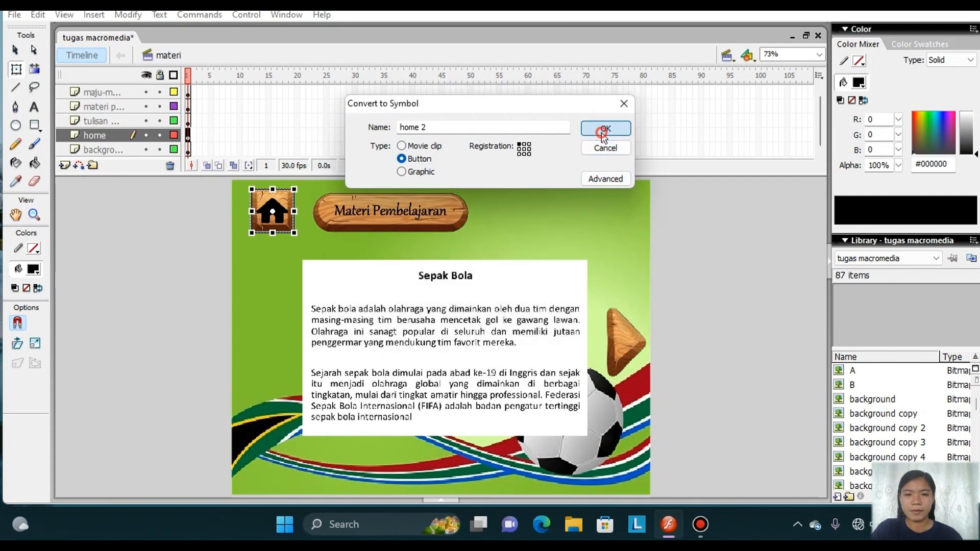
Name the home icon's new button symbol "home 3" and finish the conversion.
left_click(623, 204)
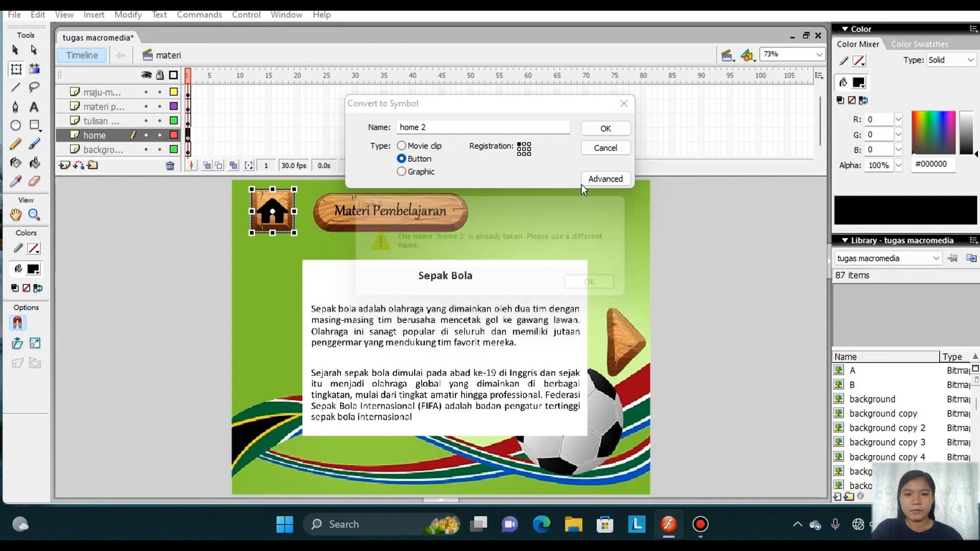
left_click(446, 126)
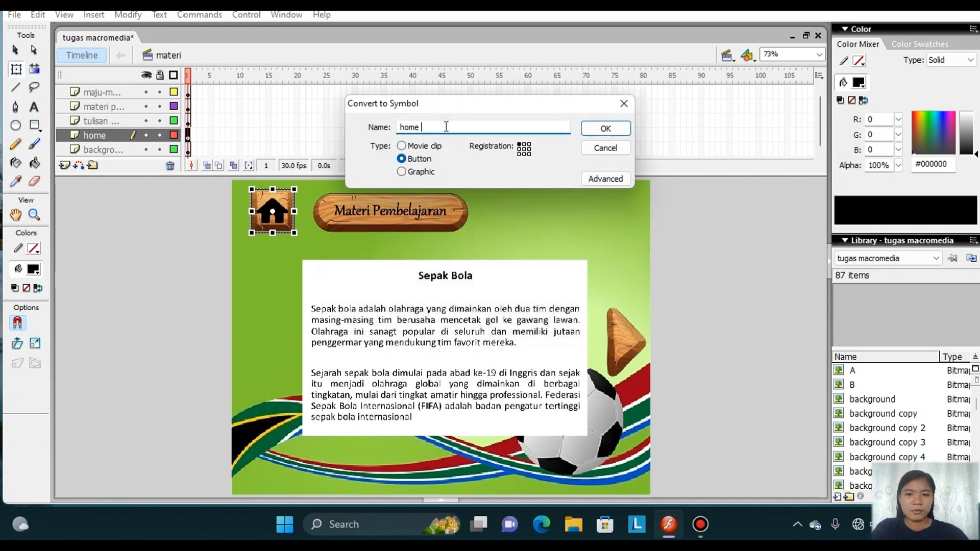
left_click(605, 128)
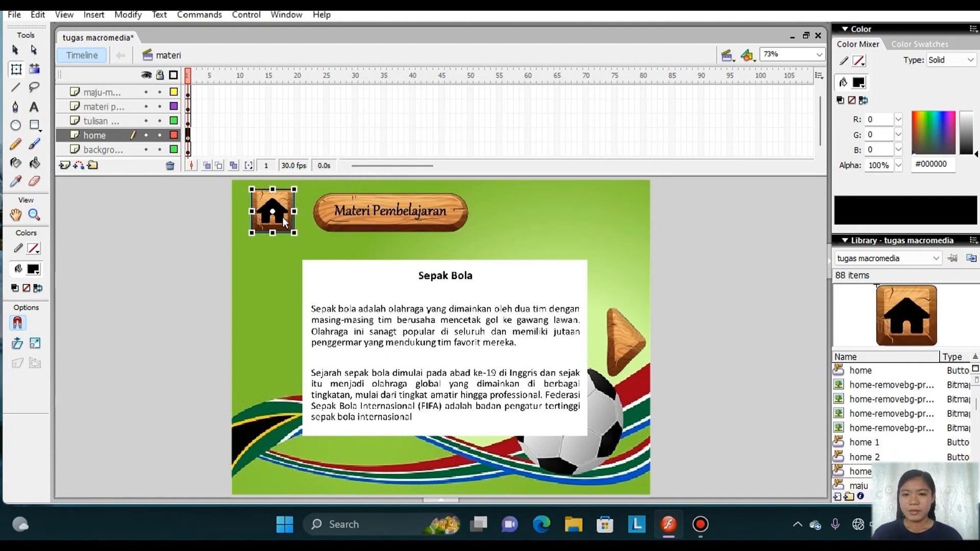
Open the home 3 button for editing and insert keyframes in its Over and Down frames.
double_click(283, 218)
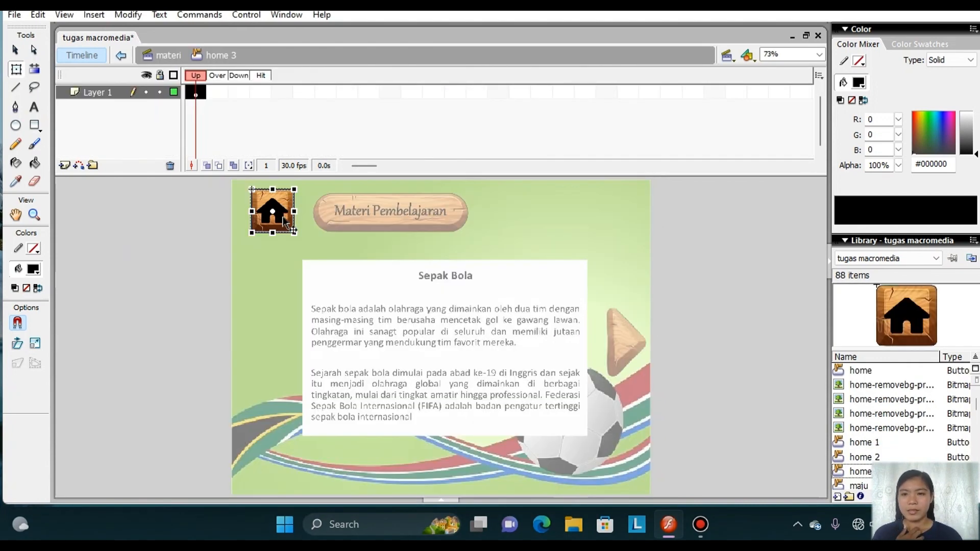
left_click(216, 95)
right_click(216, 94)
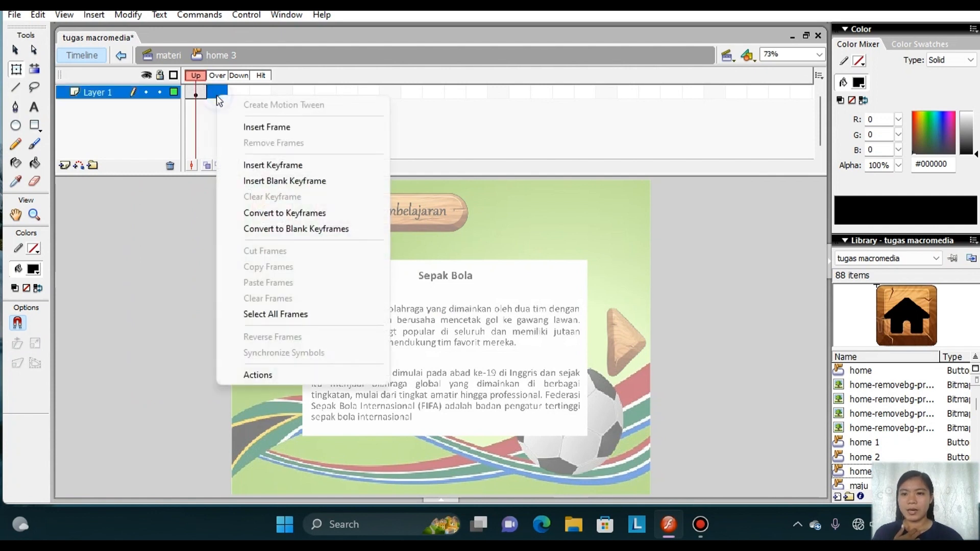
left_click(275, 164)
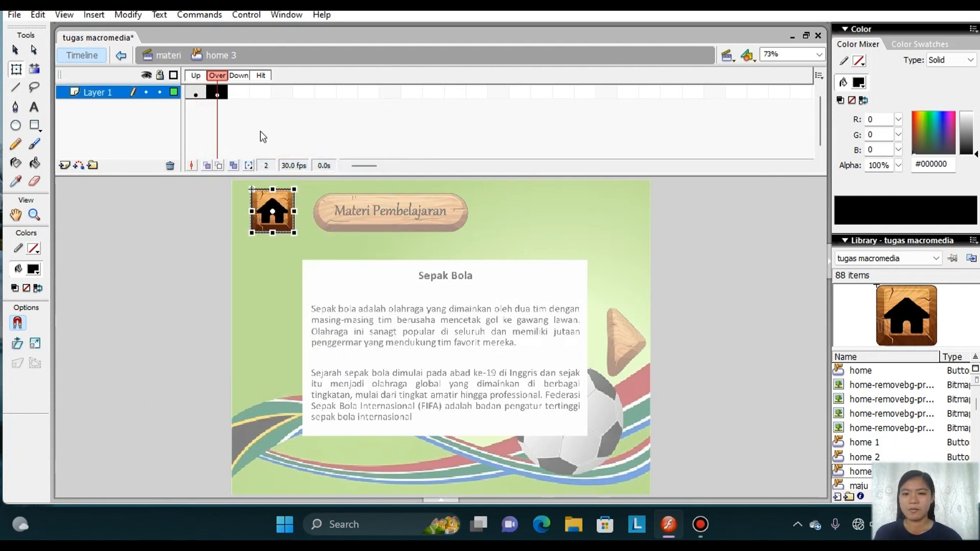
right_click(241, 93)
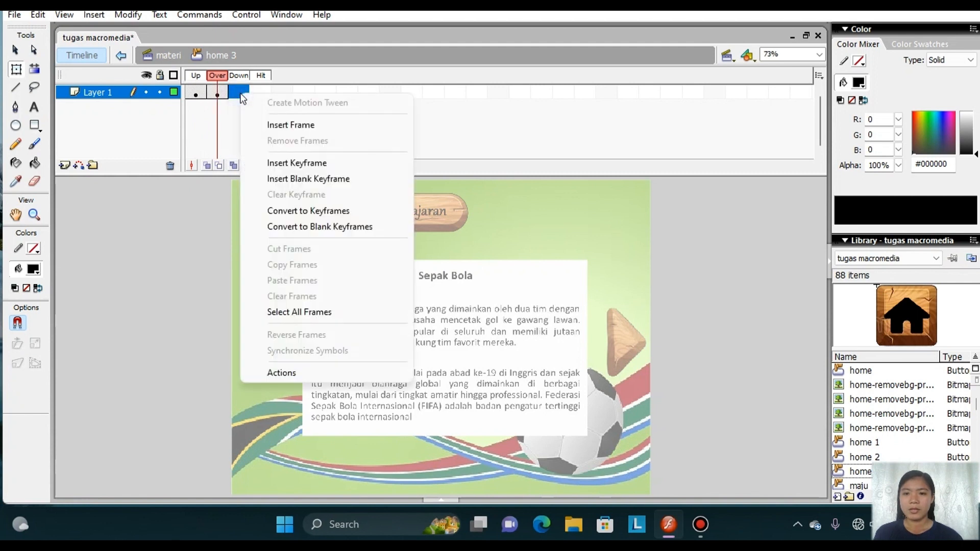
left_click(272, 158)
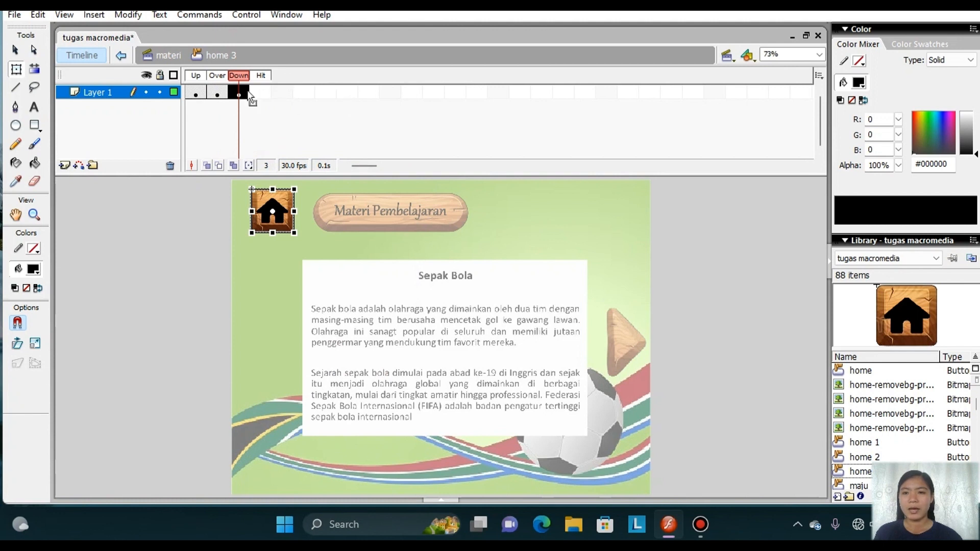
Create a motion tween on home 3's Over frame, enlarge the home icon there, and return to the materi scene.
left_click(219, 94)
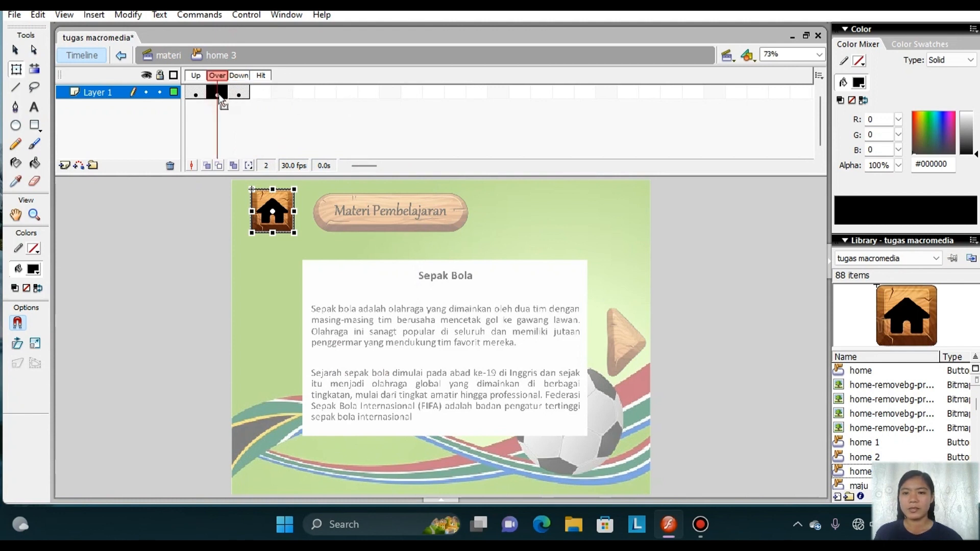
right_click(219, 94)
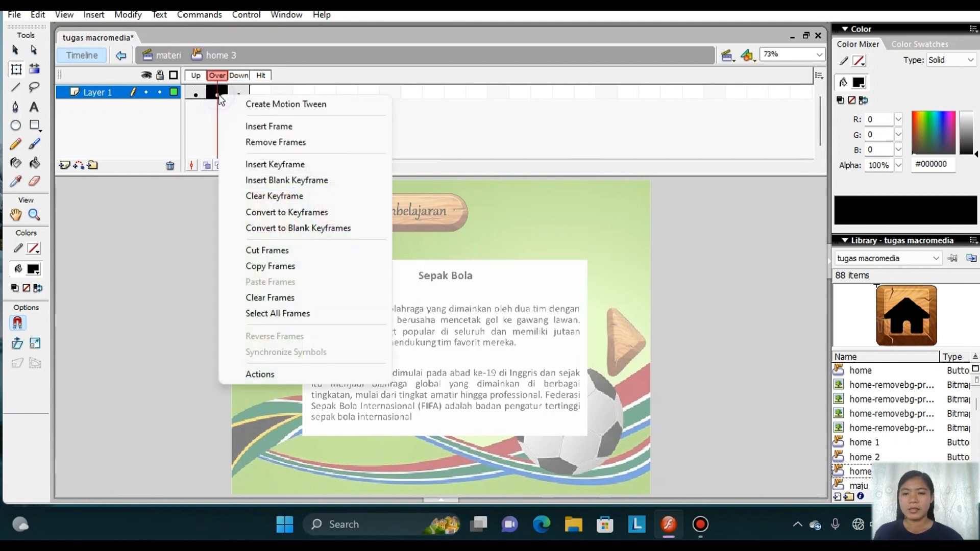
left_click(248, 103)
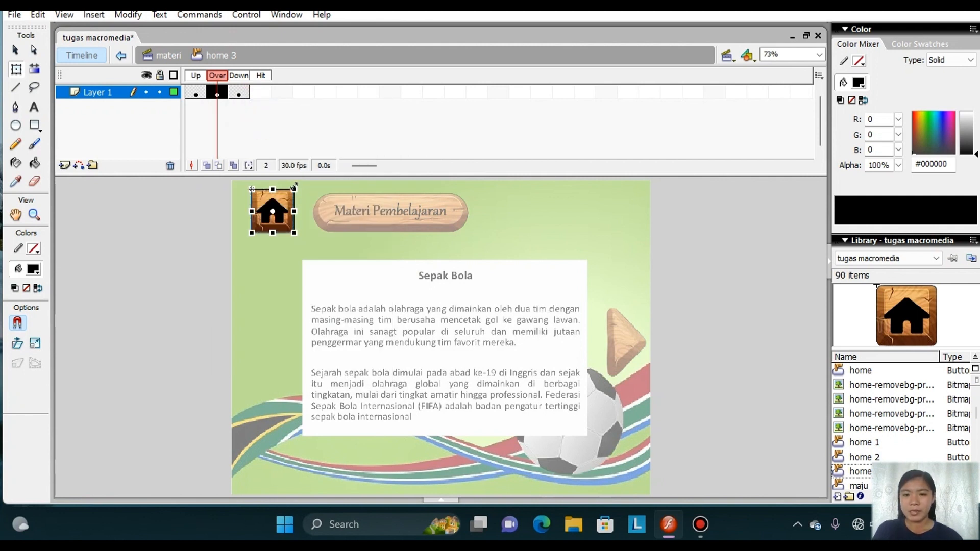
left_click_drag(294, 187, 303, 171)
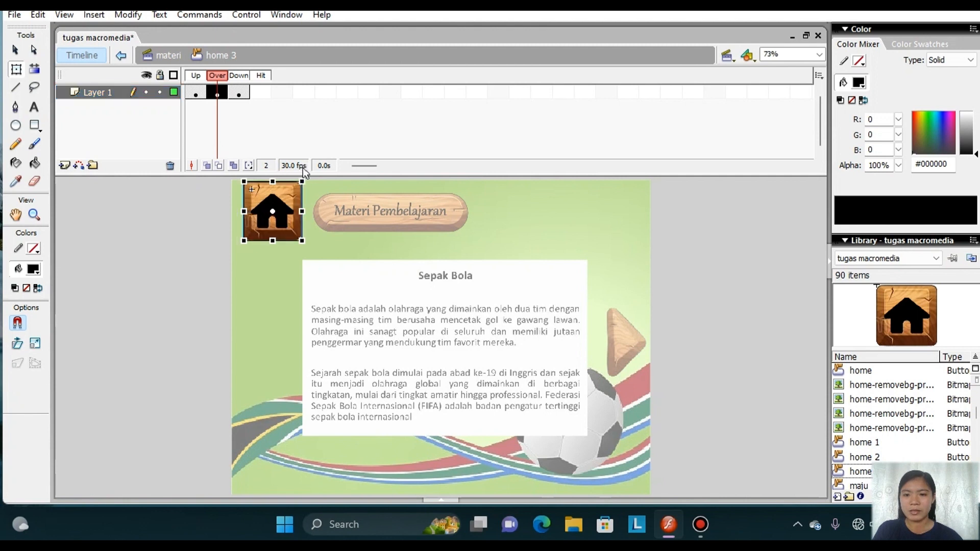
double_click(184, 247)
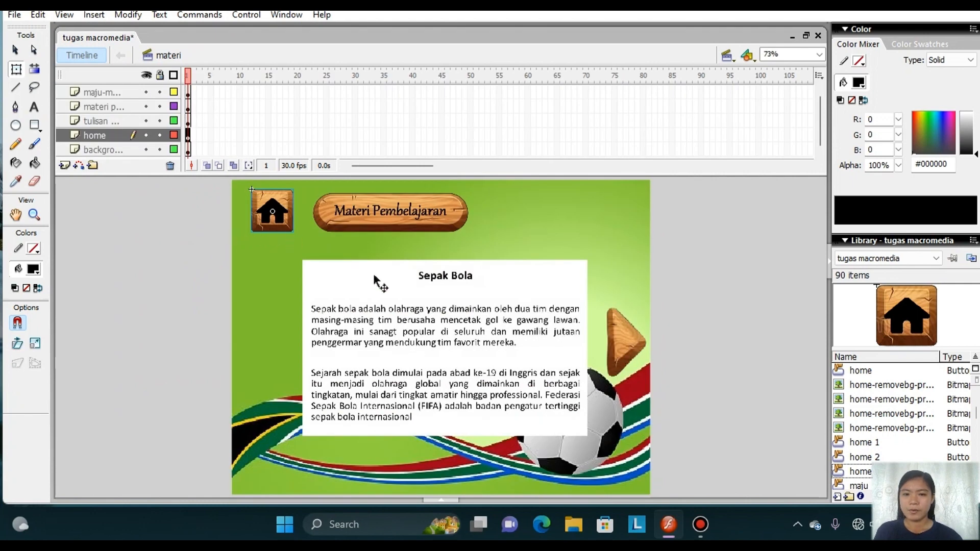
Convert the forward arrow beside the Sepak Bola text to a button symbol named "maju 1".
left_click(628, 347)
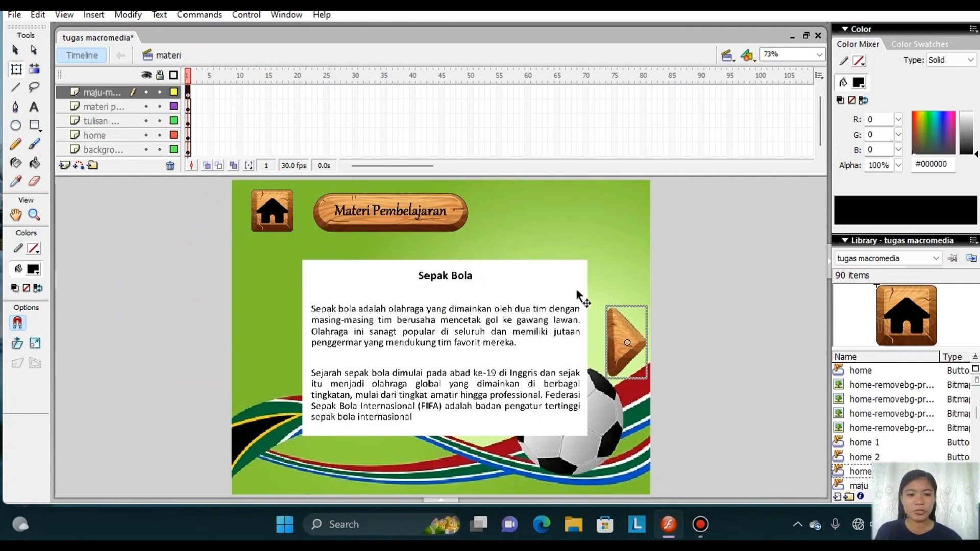
right_click(627, 332)
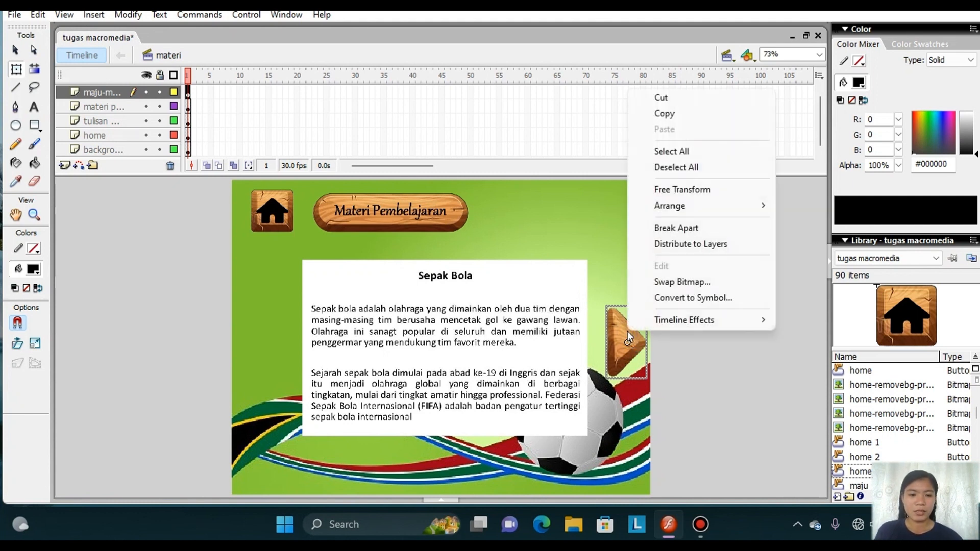
left_click(701, 299)
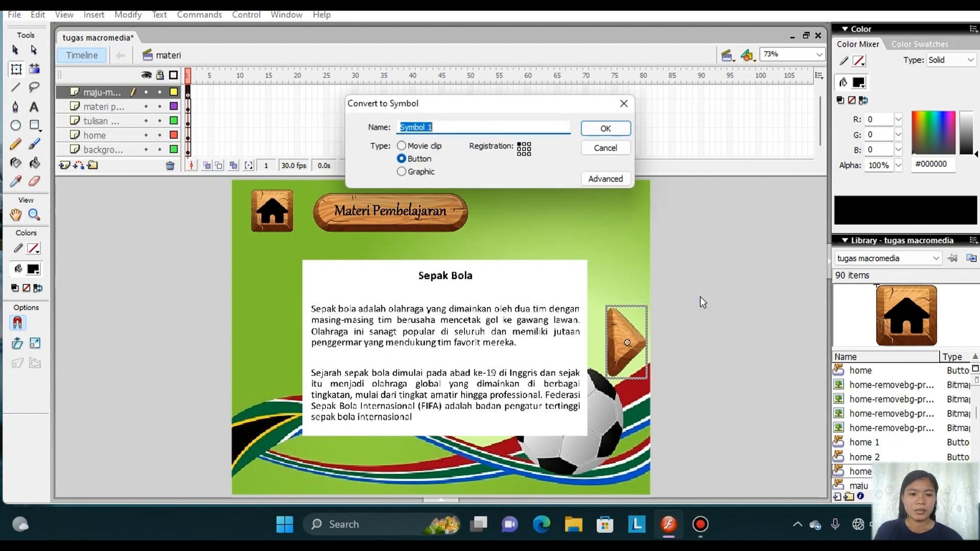
key("BackSpace")
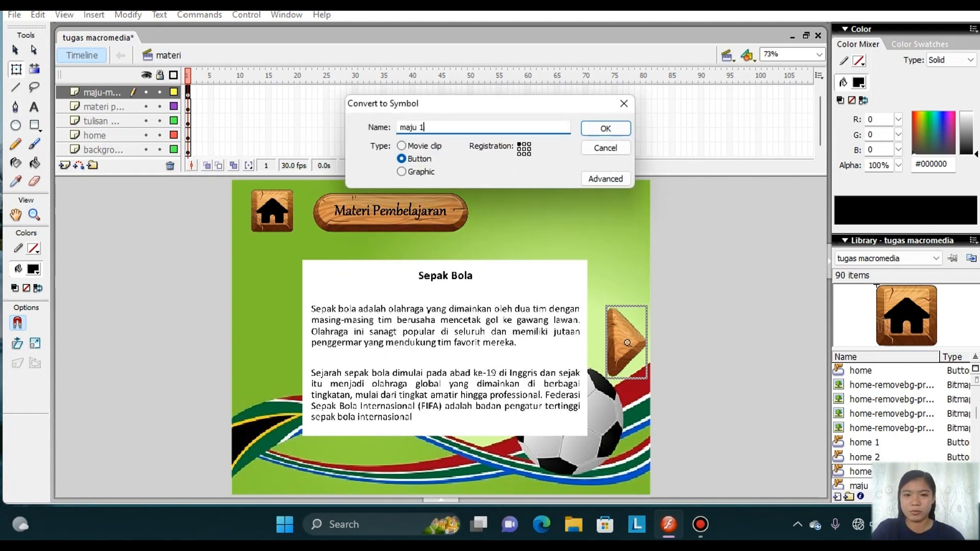
left_click(615, 128)
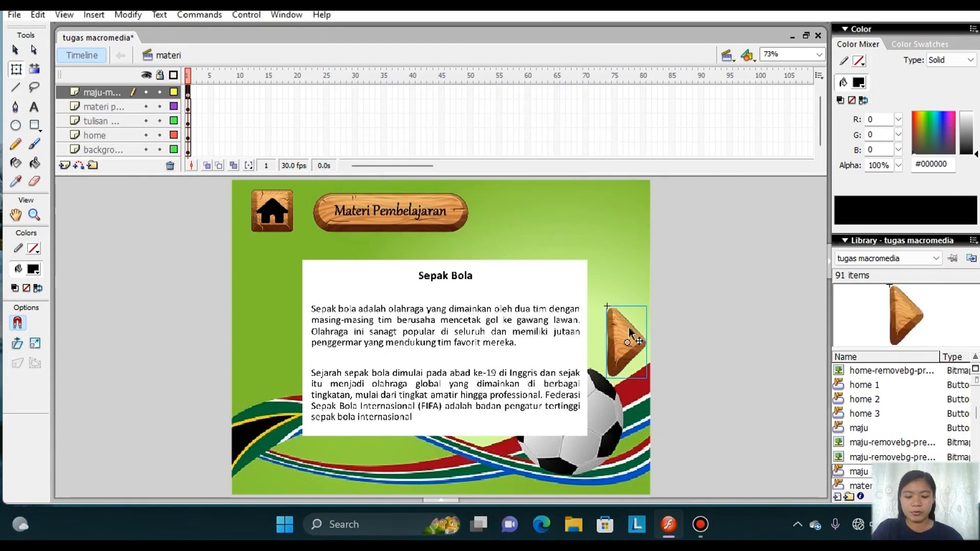
Open the maju 1 button for editing and insert keyframes in its Over and Down frames.
double_click(629, 327)
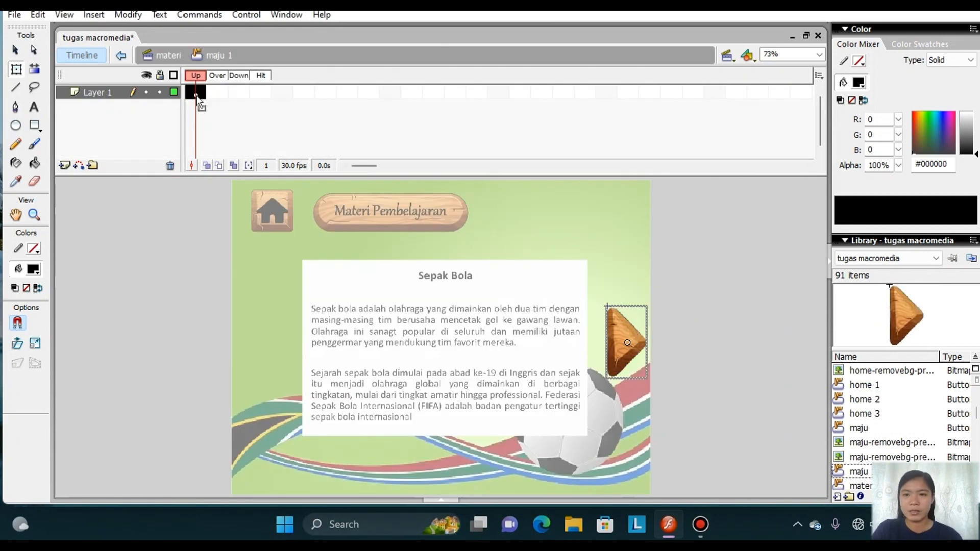
right_click(223, 97)
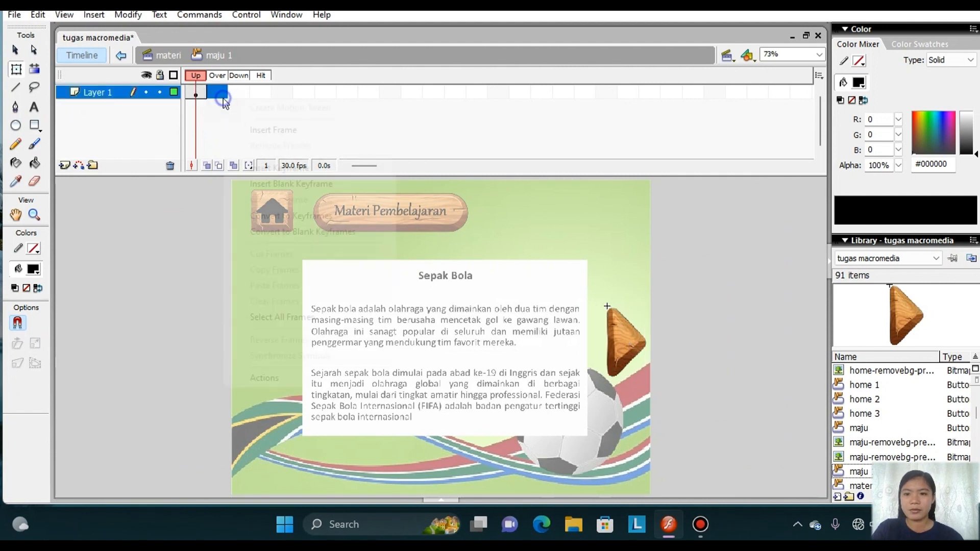
left_click(274, 166)
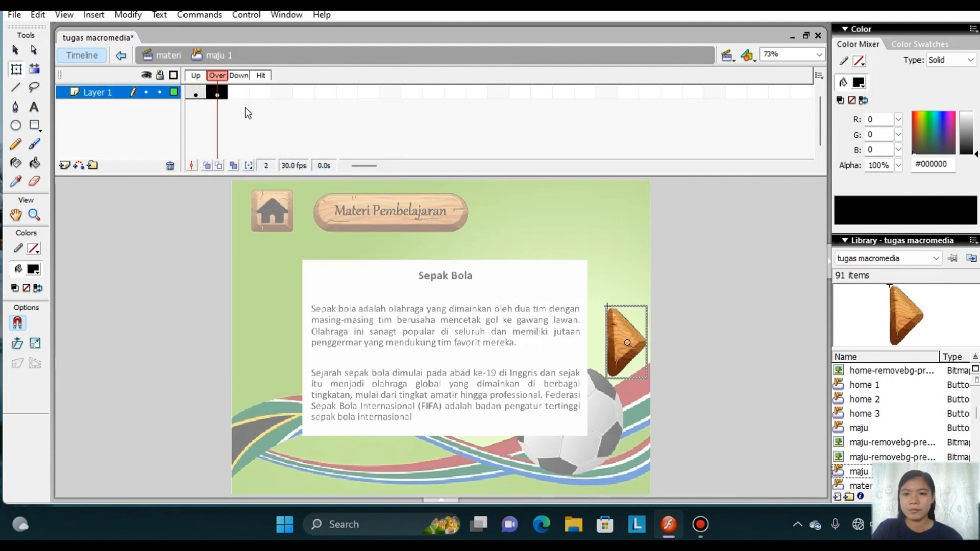
right_click(238, 91)
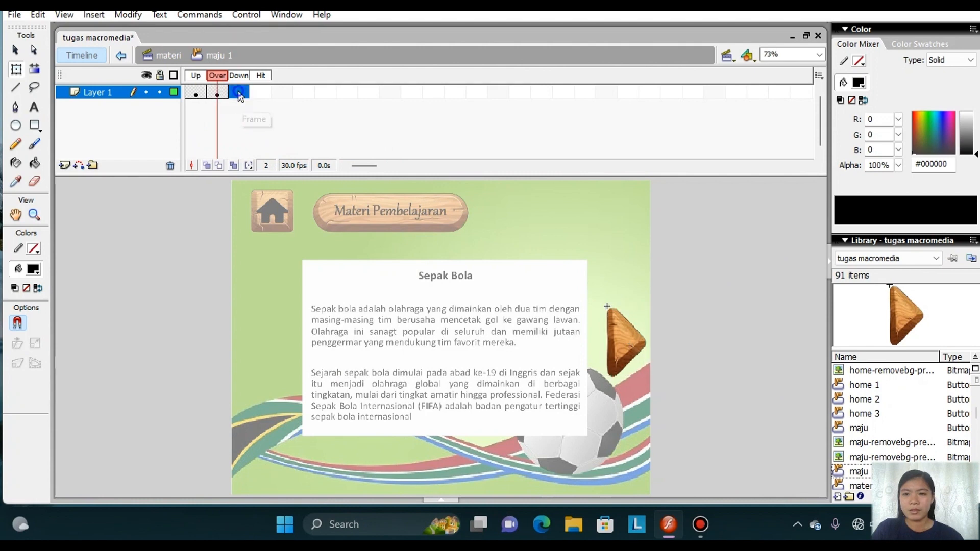
left_click(282, 161)
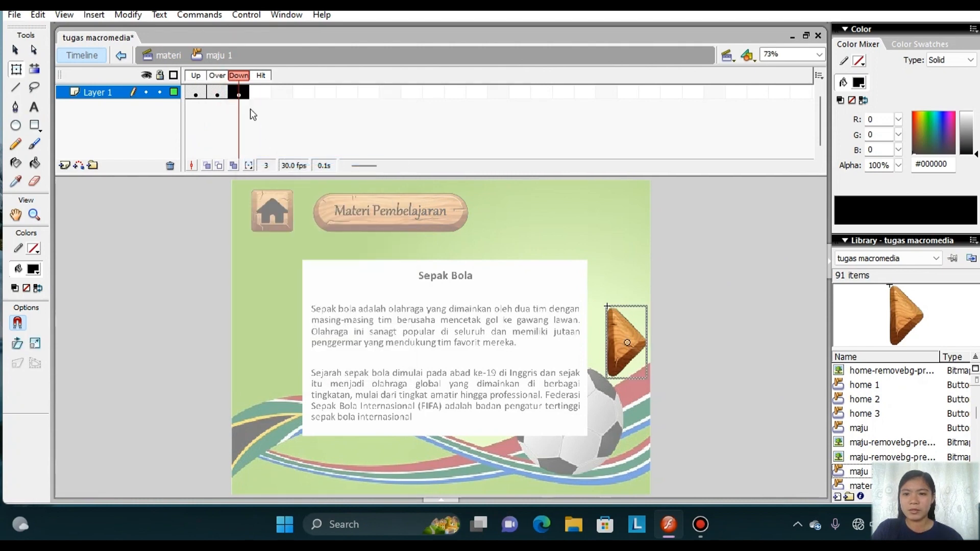
Create a motion tween on maju 1's Over frame and activate Free Transform on the arrow.
left_click(218, 93)
right_click(219, 93)
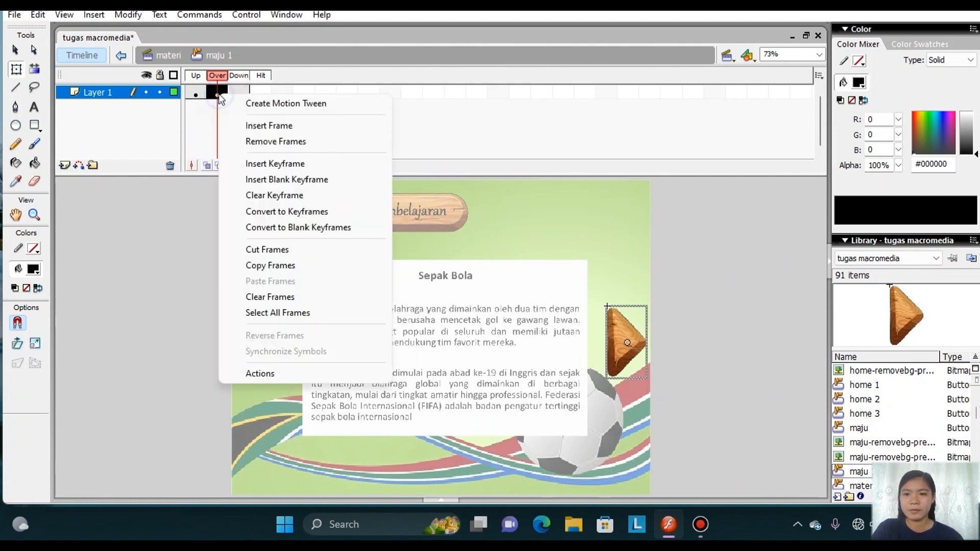
left_click(268, 109)
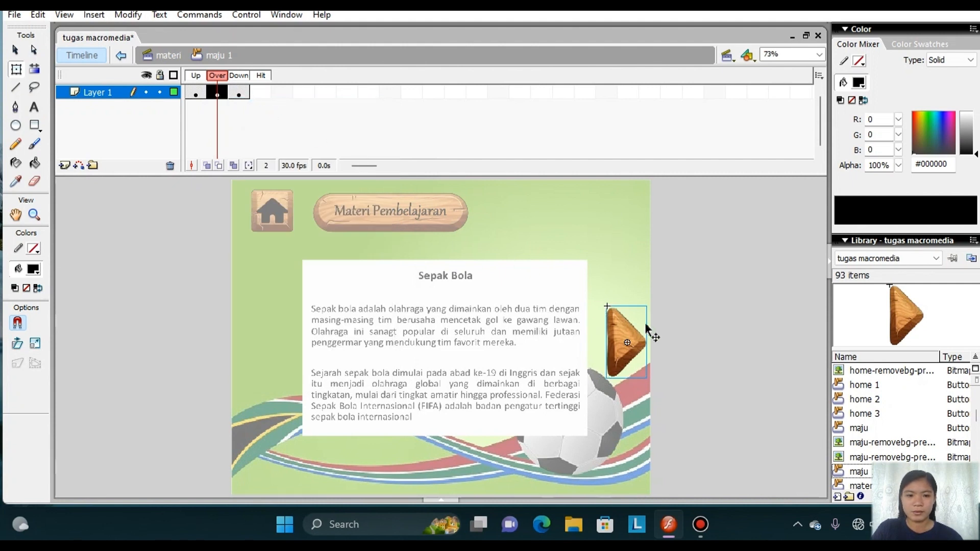
left_click(17, 71)
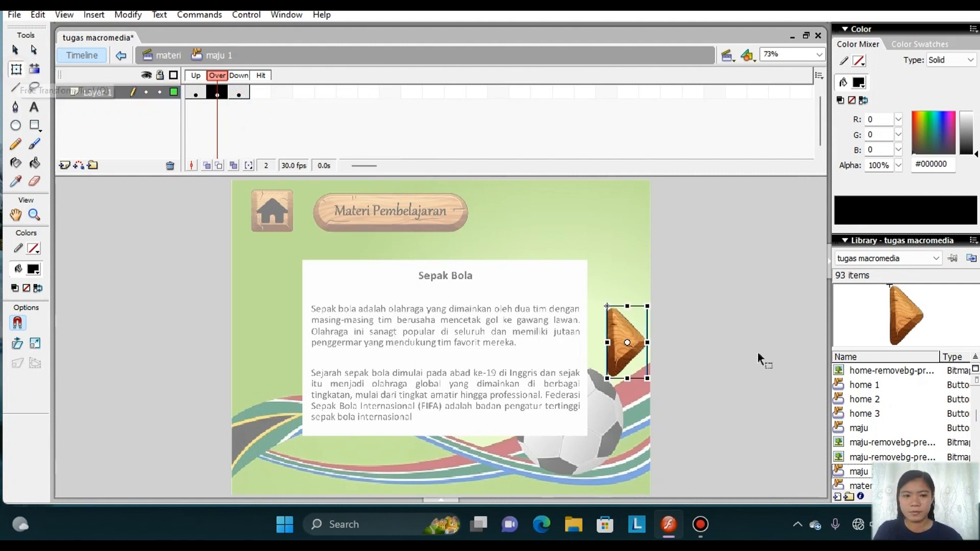
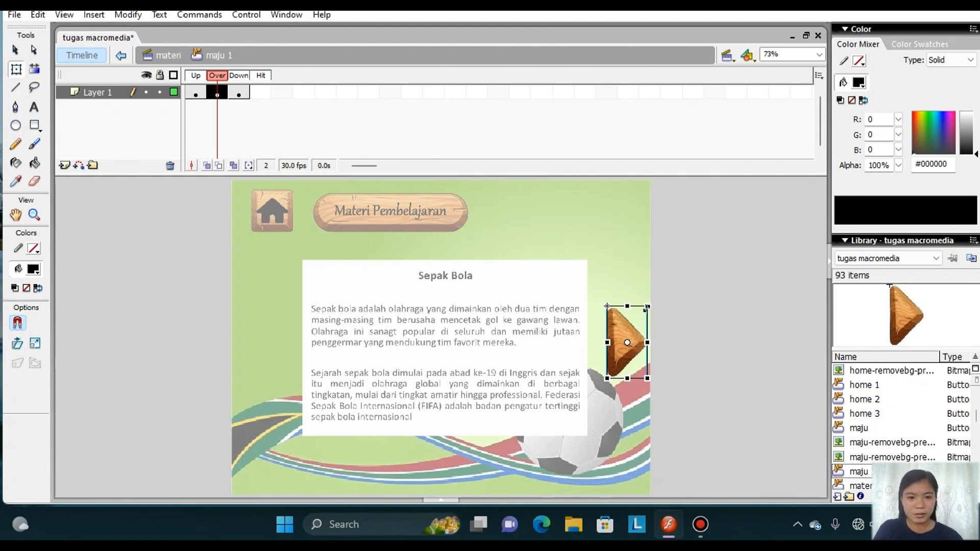
Shrink the forward arrow about its centre in maju 1's Over frame and return to the materi scene.
mouse_move(647, 307)
left_mouse_down()
mouse_move(663, 280)
mouse_move(639, 318)
left_mouse_up()
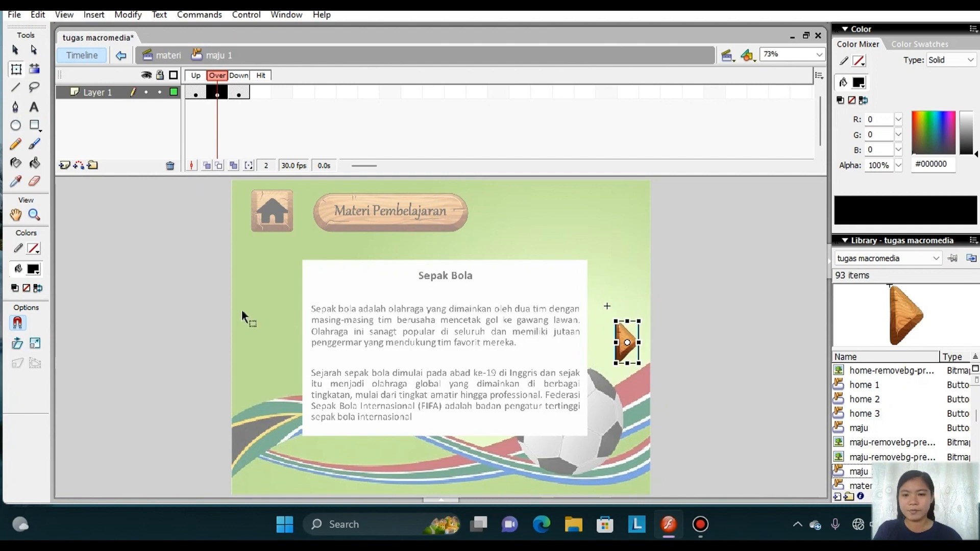
double_click(724, 341)
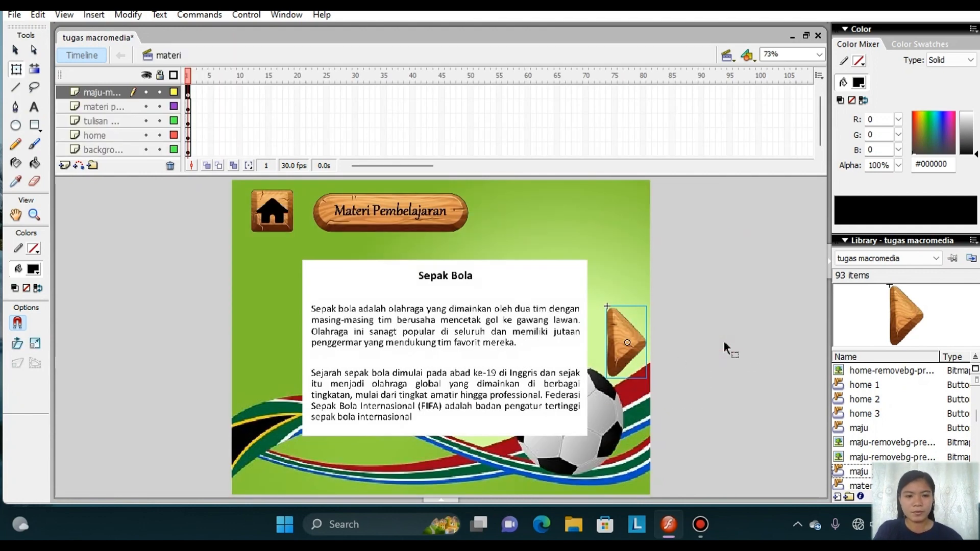
Open the script of the home button beside the Materi Pembelajaran title and add an on (release) handler.
left_click(263, 214)
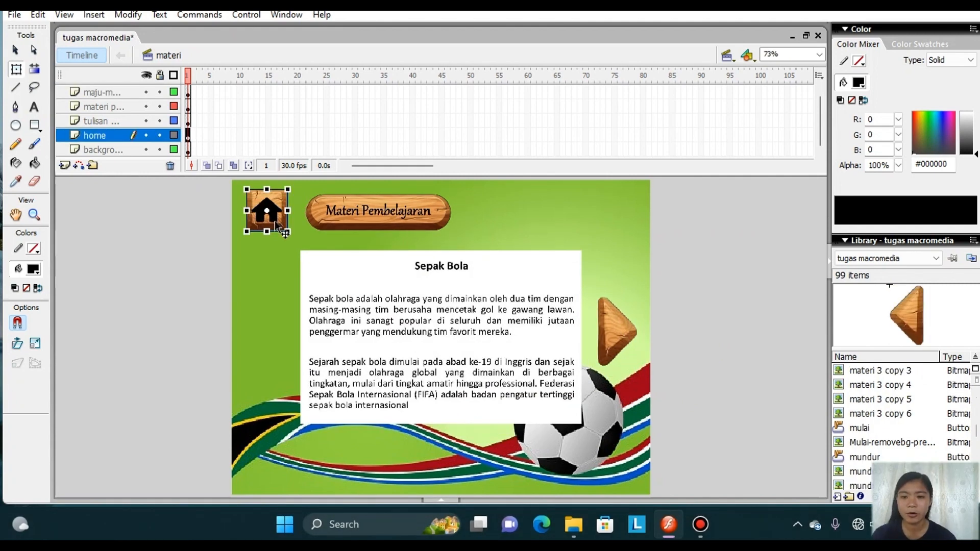
right_click(275, 223)
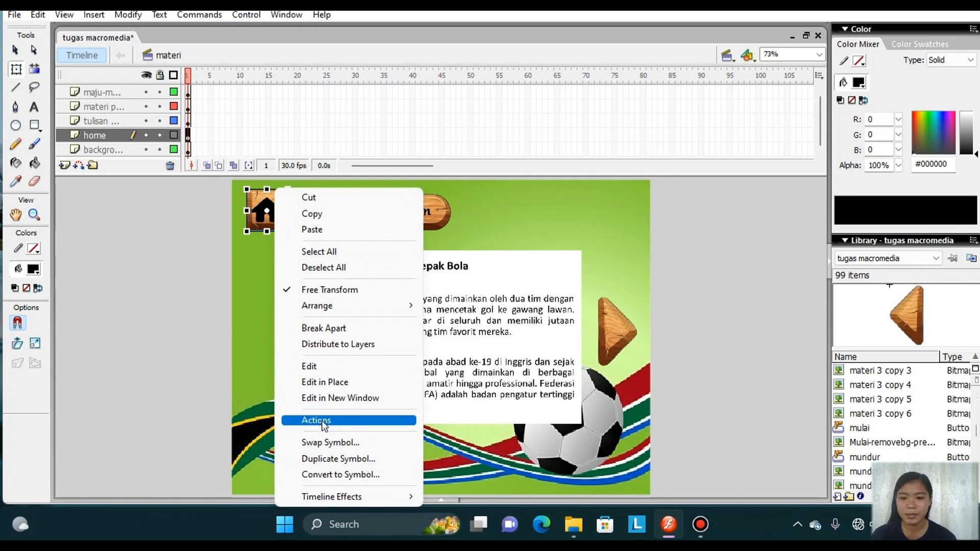
left_click(321, 421)
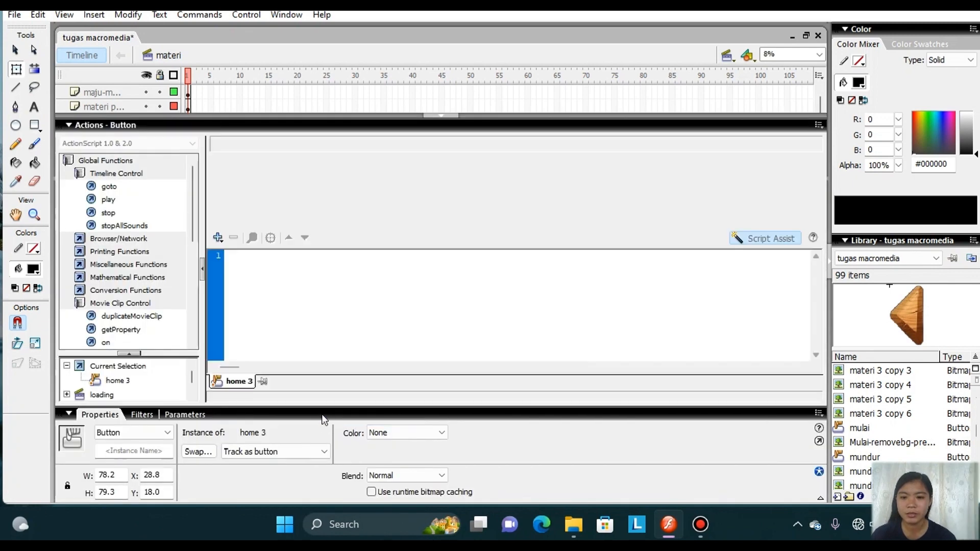
left_click(218, 238)
mouse_move(293, 256)
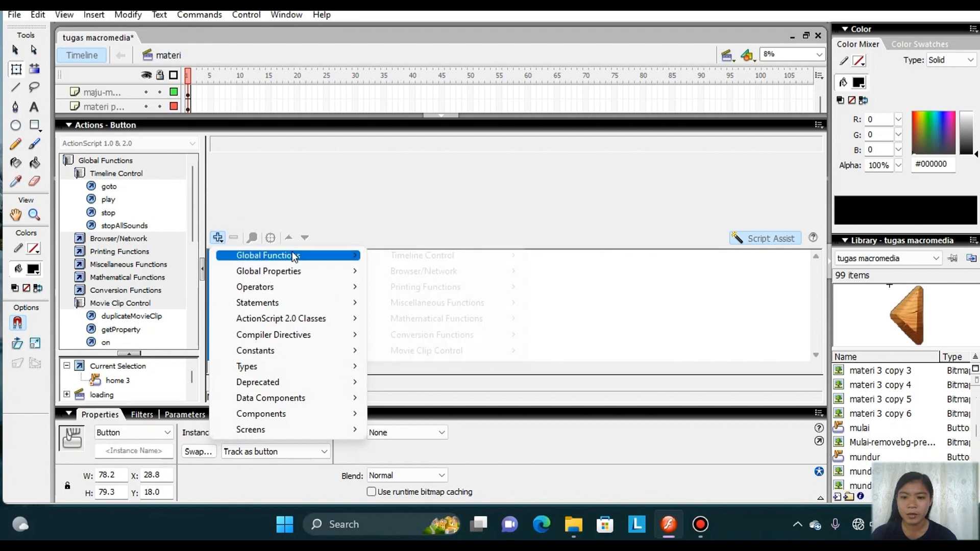
mouse_move(477, 356)
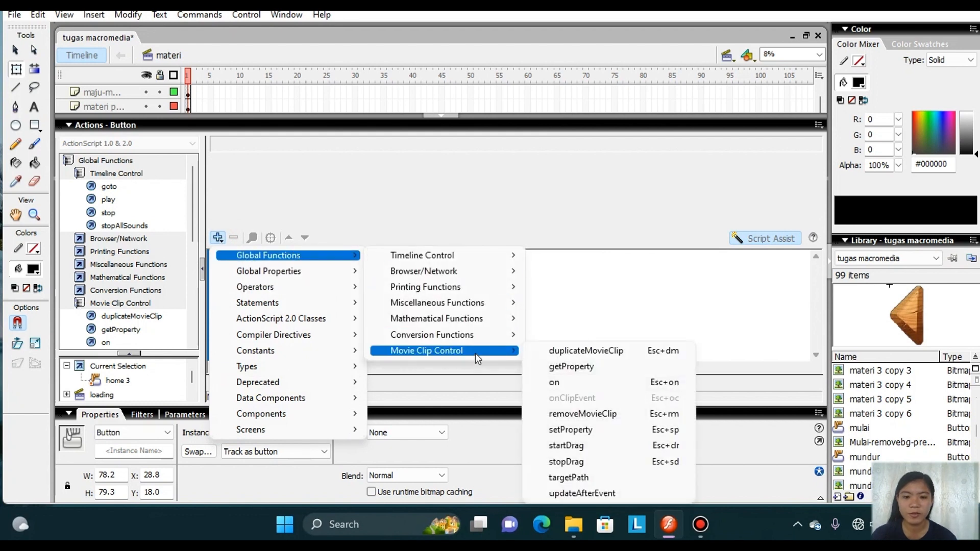
left_click(562, 382)
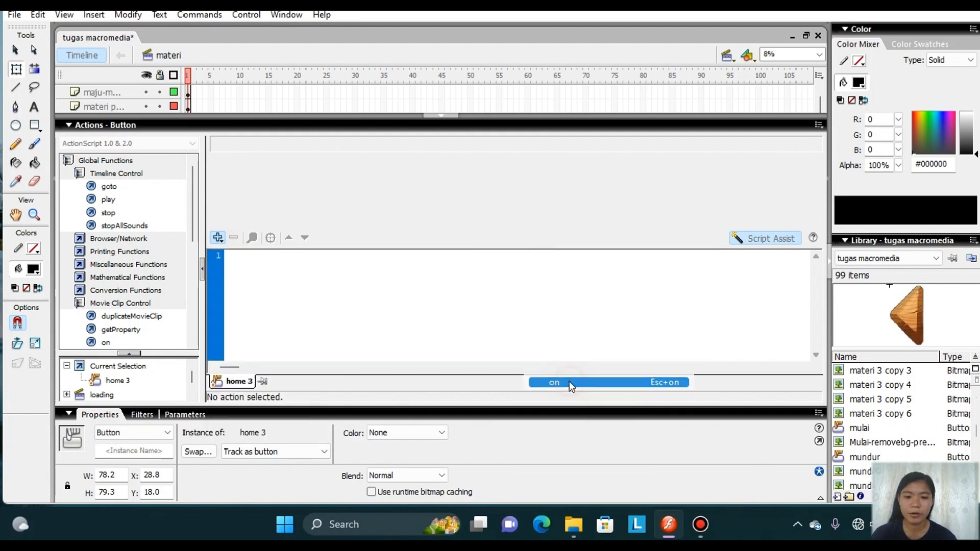
Add a goto action inside the home button's handler that goes to and stops at frame 1 of the menu scene.
double_click(118, 185)
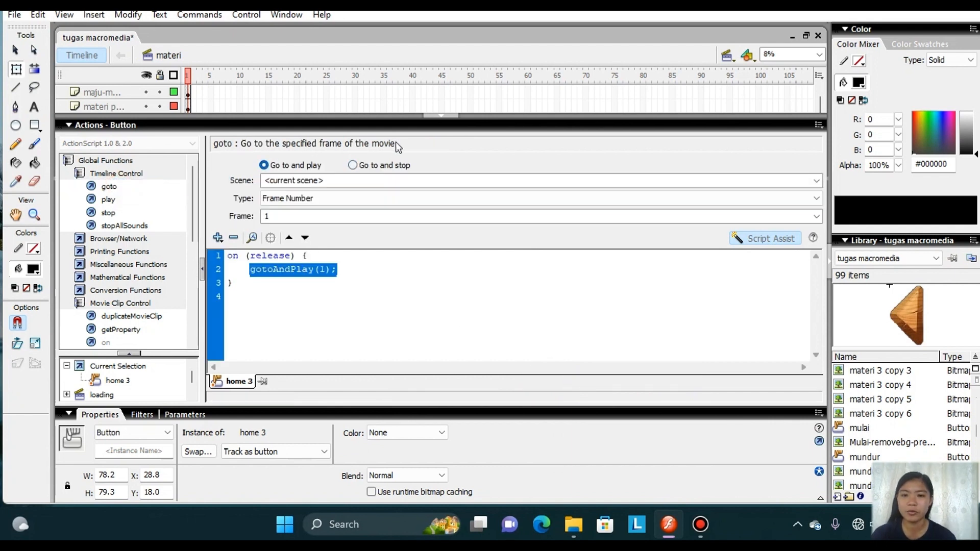
left_click(353, 166)
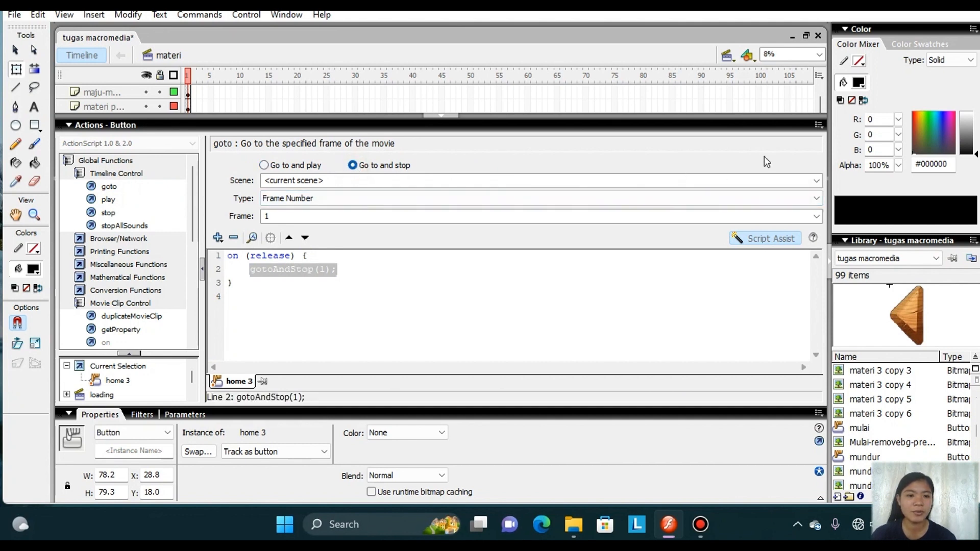
left_click(816, 181)
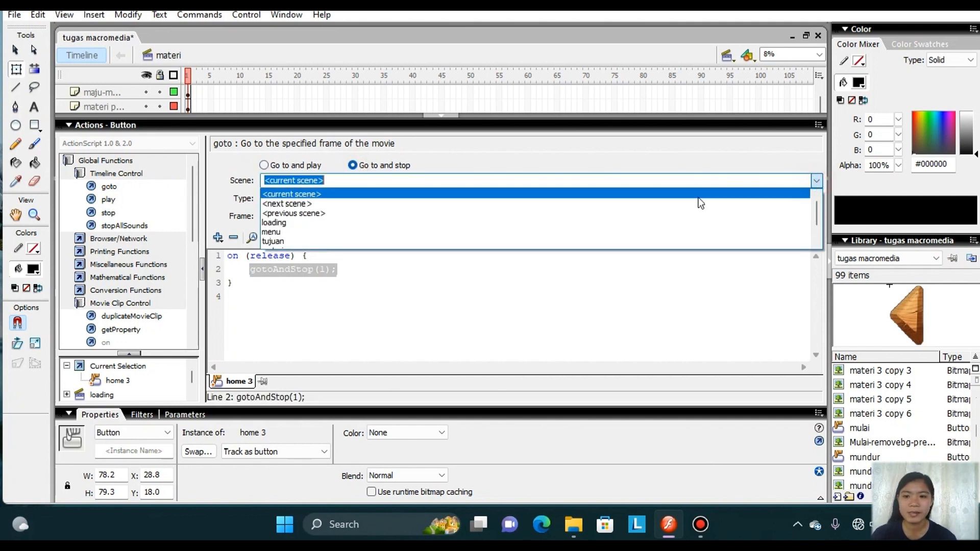
left_click(484, 233)
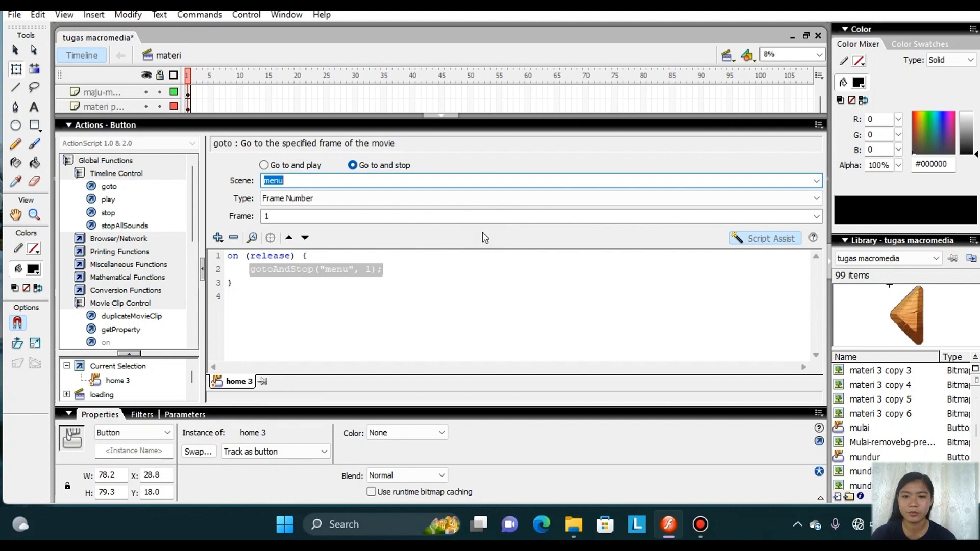
left_click(449, 115)
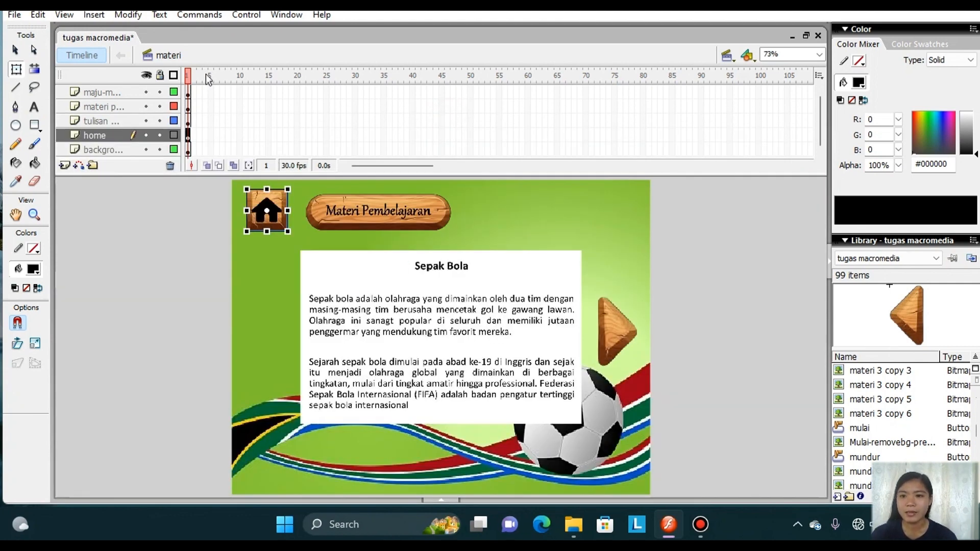
Insert keyframes at frame 2 on the maju, materi, tulisan, home and background layers of the materi scene.
left_click(193, 93)
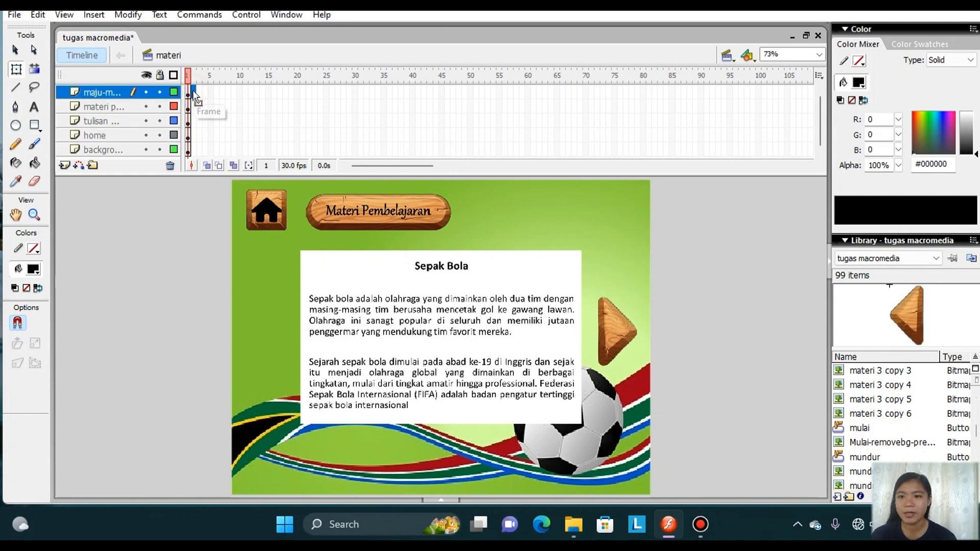
right_click(194, 93)
left_click(241, 161)
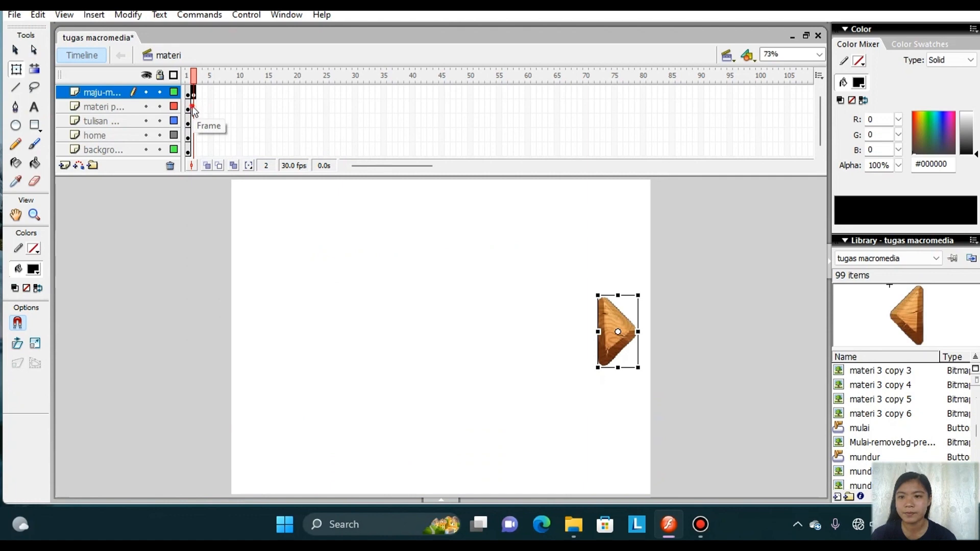
right_click(193, 108)
left_click(242, 177)
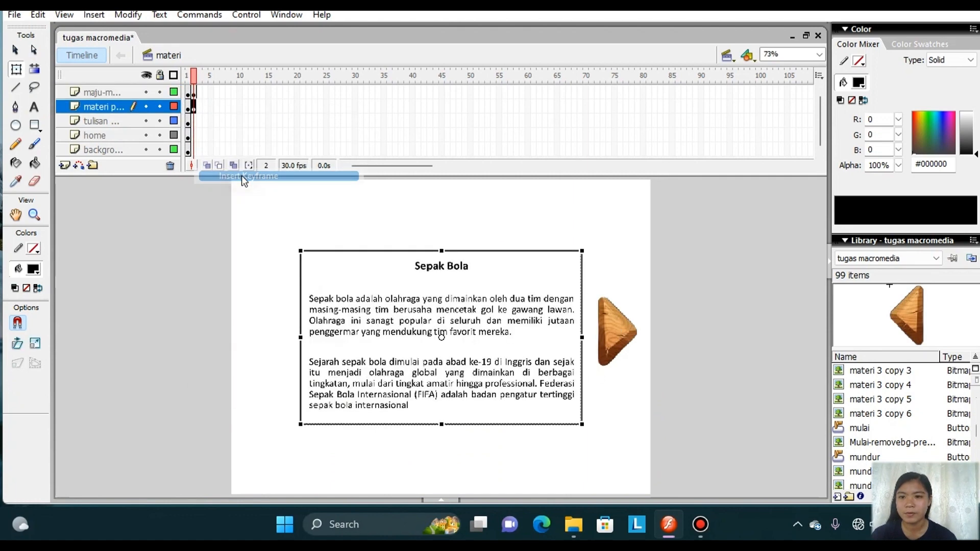
right_click(194, 123)
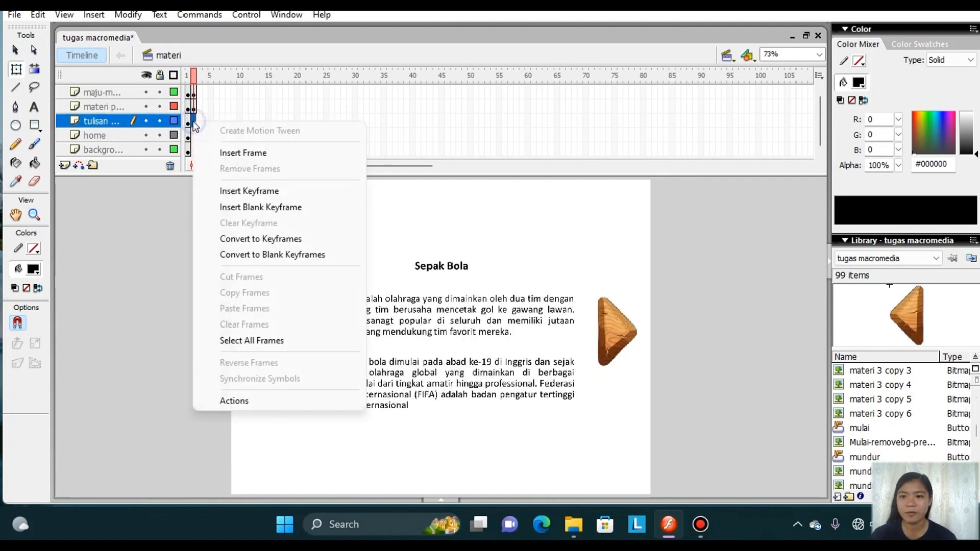
left_click(228, 191)
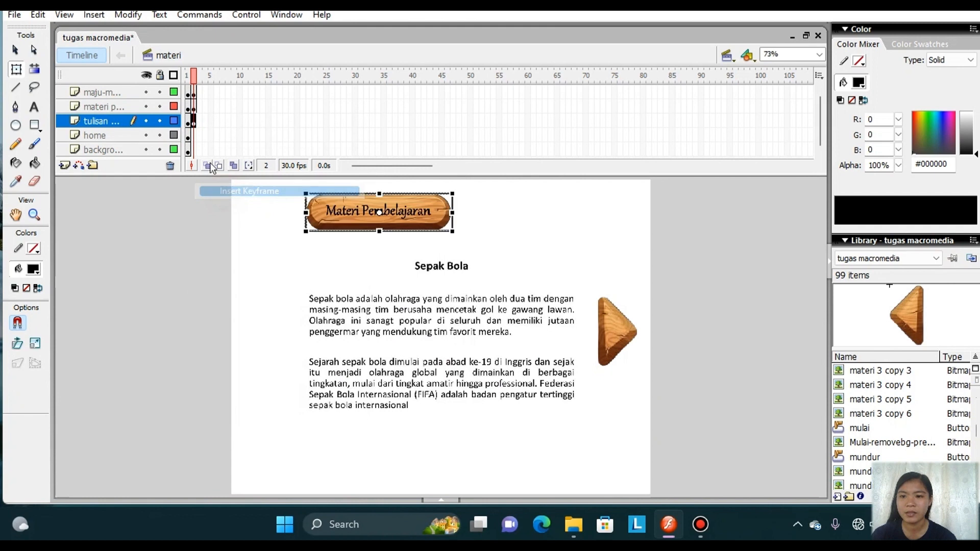
left_click(194, 136)
right_click(194, 137)
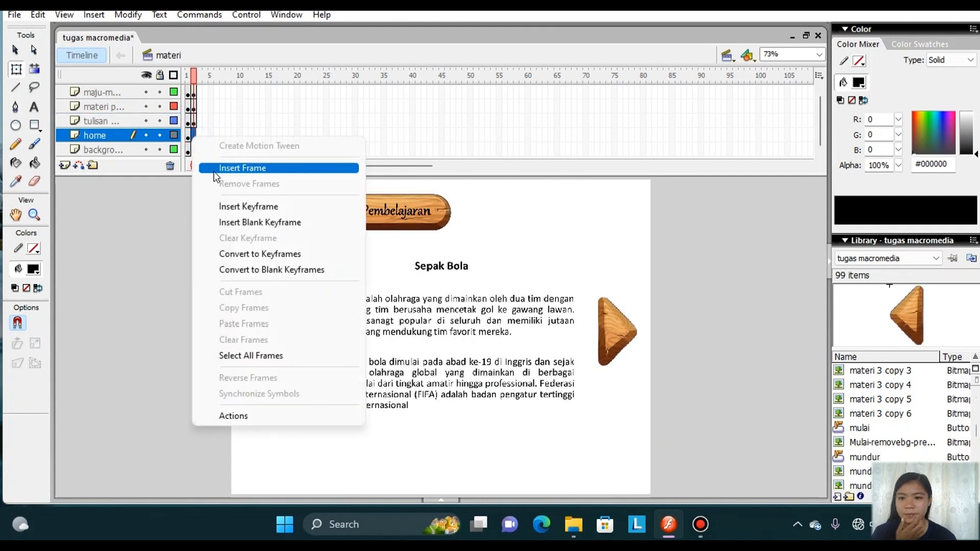
left_click(237, 206)
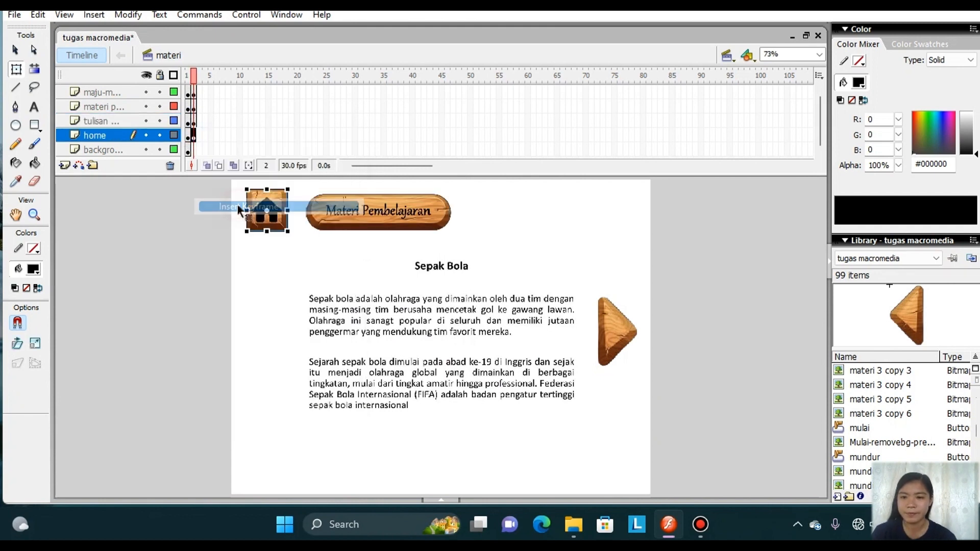
left_click(195, 150)
right_click(195, 150)
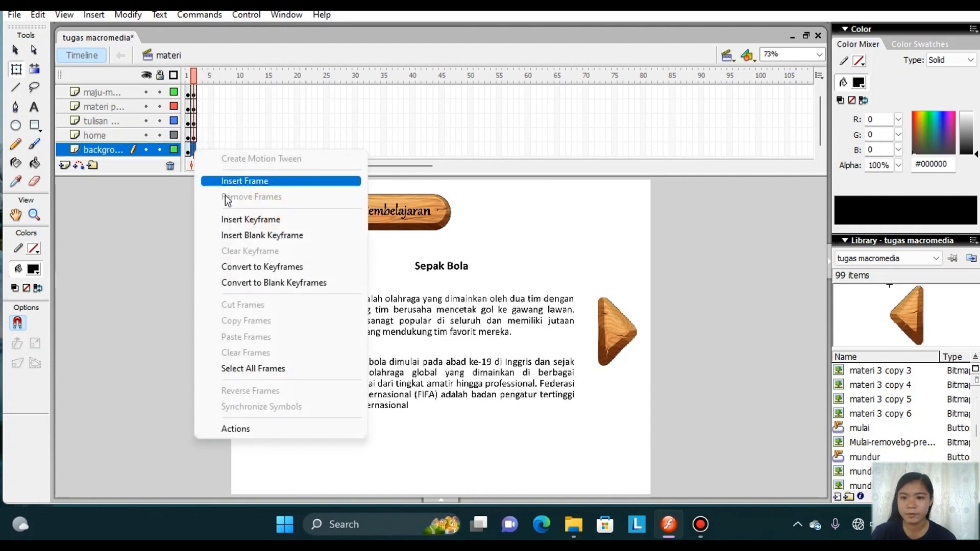
left_click(244, 221)
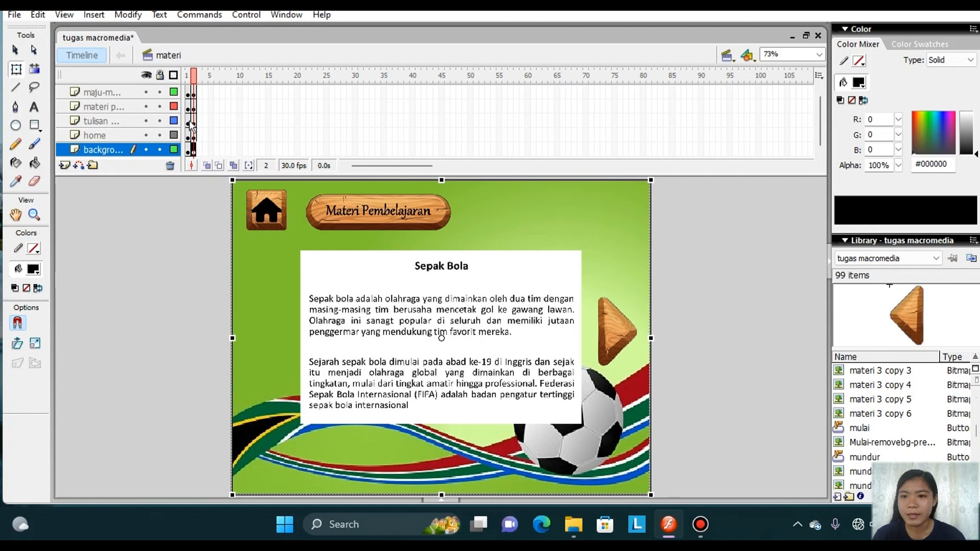
Delete the Sepak Bola text image from frame 2 of the materi text layer.
left_click(193, 94)
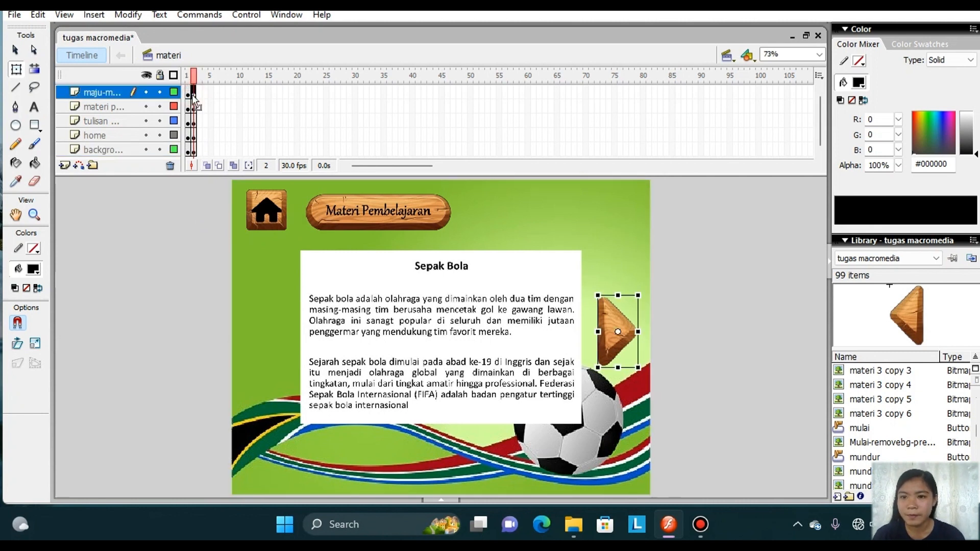
left_click(194, 107)
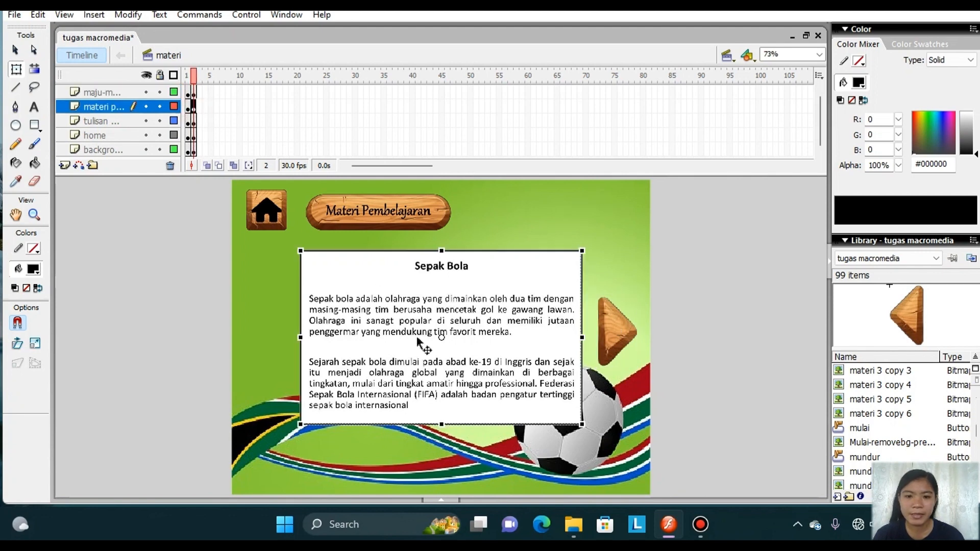
key("Delete")
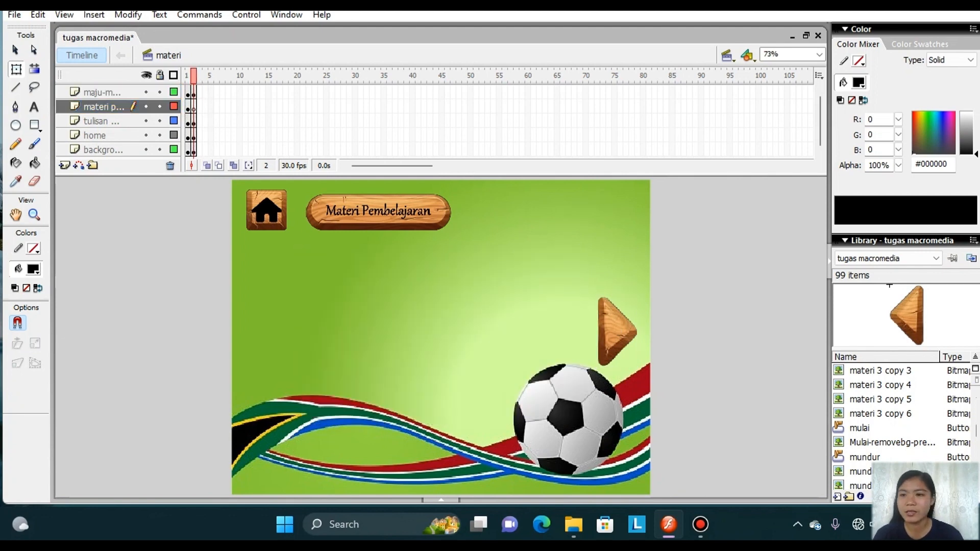
Import materi 2 to the stage as an image sequence without replacing existing library items, and remove the materi layer's extra frame 3.
left_click(14, 15)
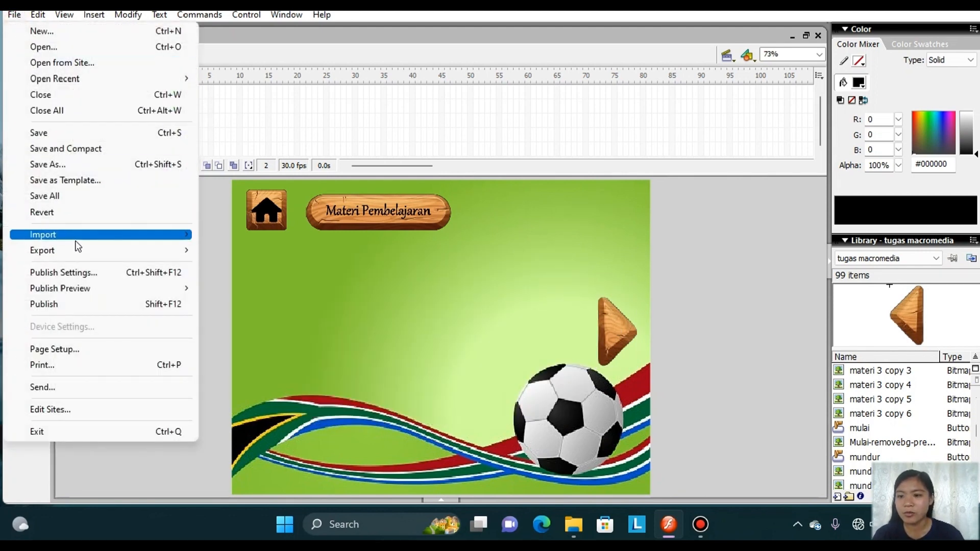
mouse_move(78, 240)
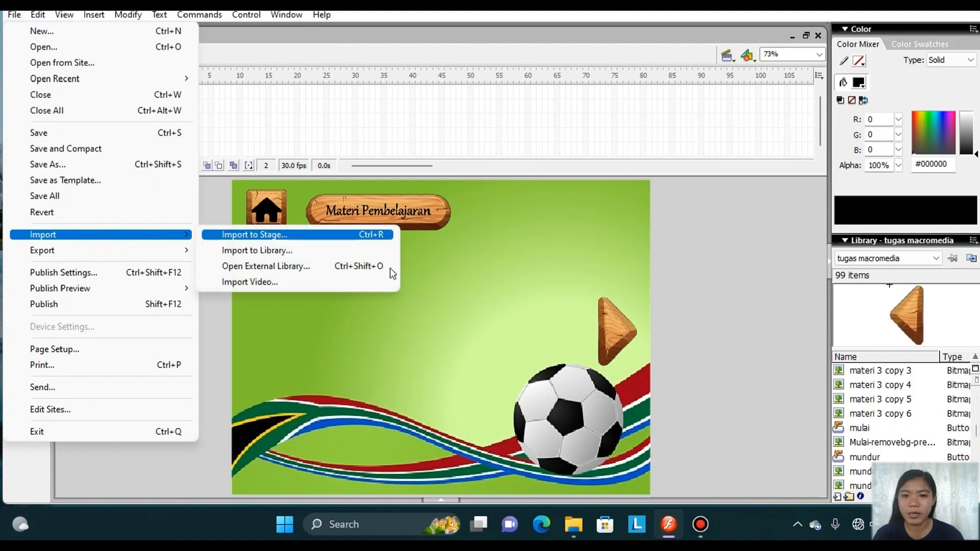
left_click(219, 236)
left_click_drag(741, 231, 740, 291)
left_click(580, 243)
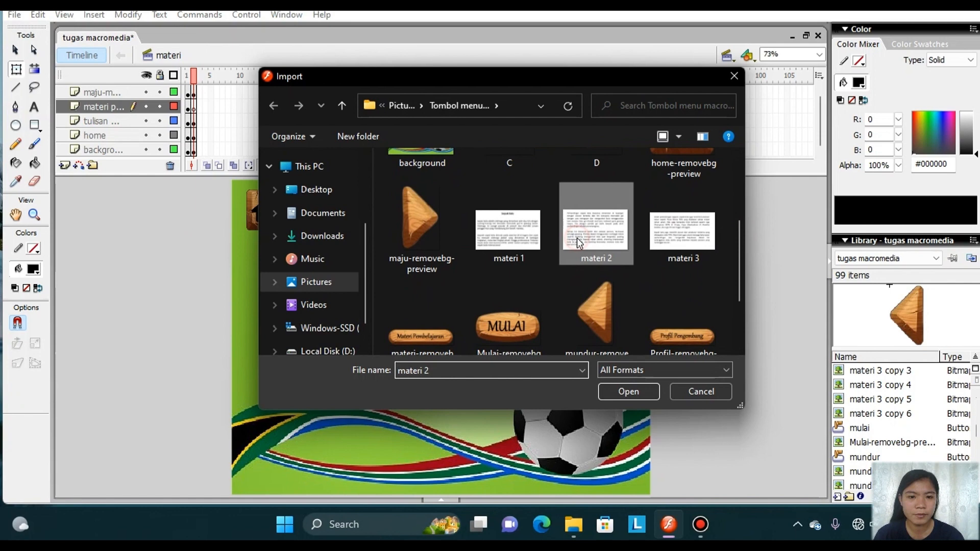
left_click(607, 393)
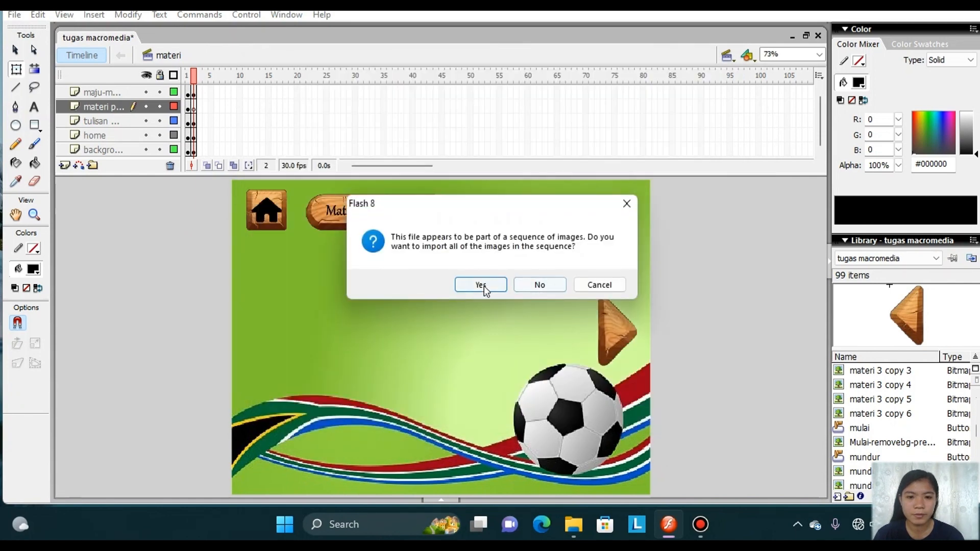
left_click(481, 286)
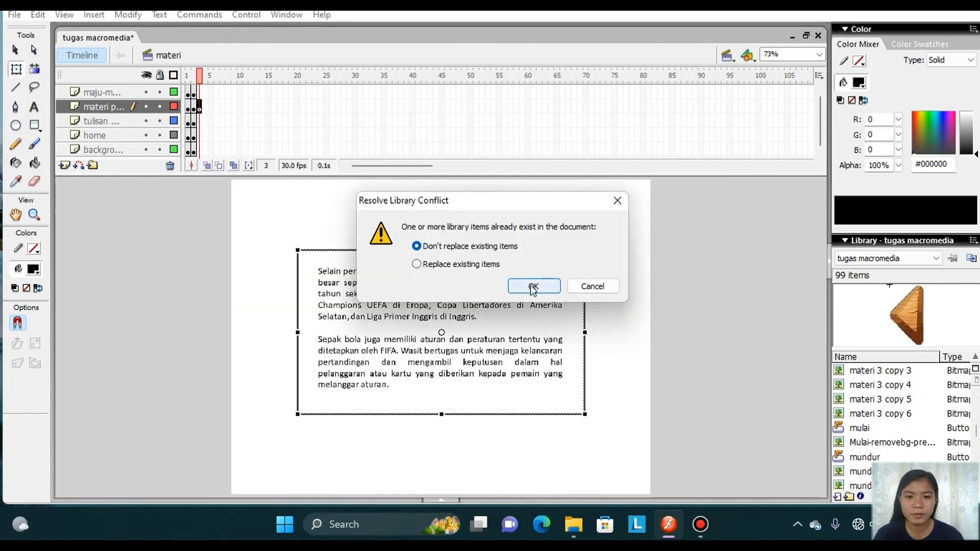
left_click(532, 285)
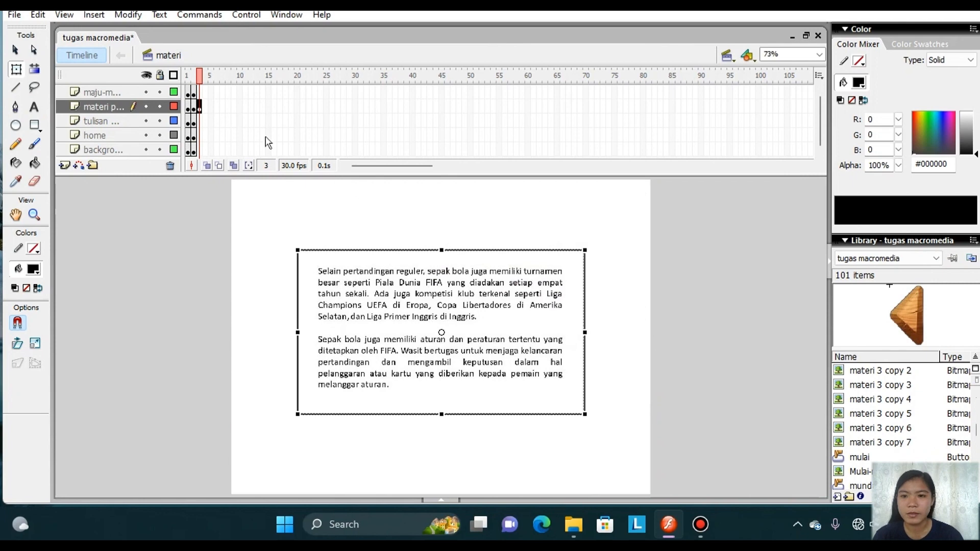
right_click(199, 109)
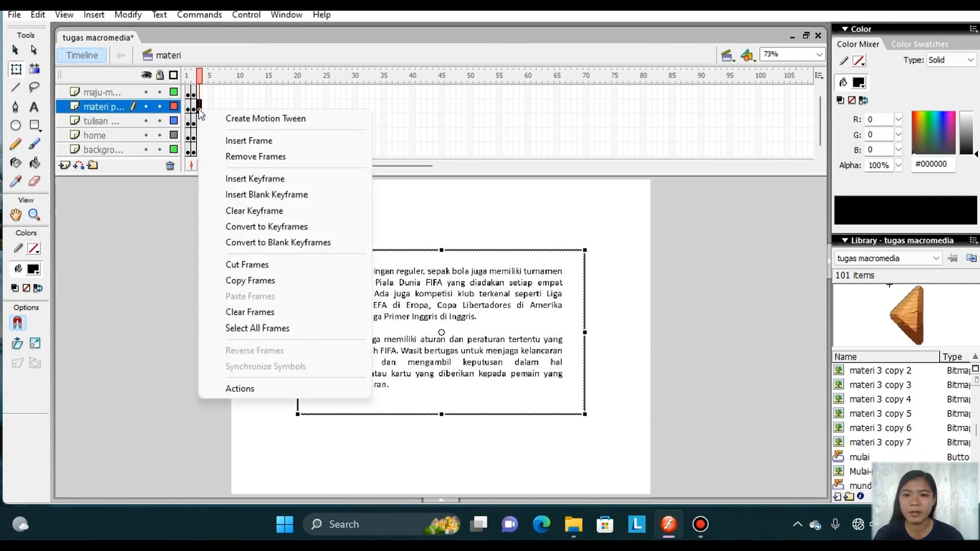
left_click(246, 157)
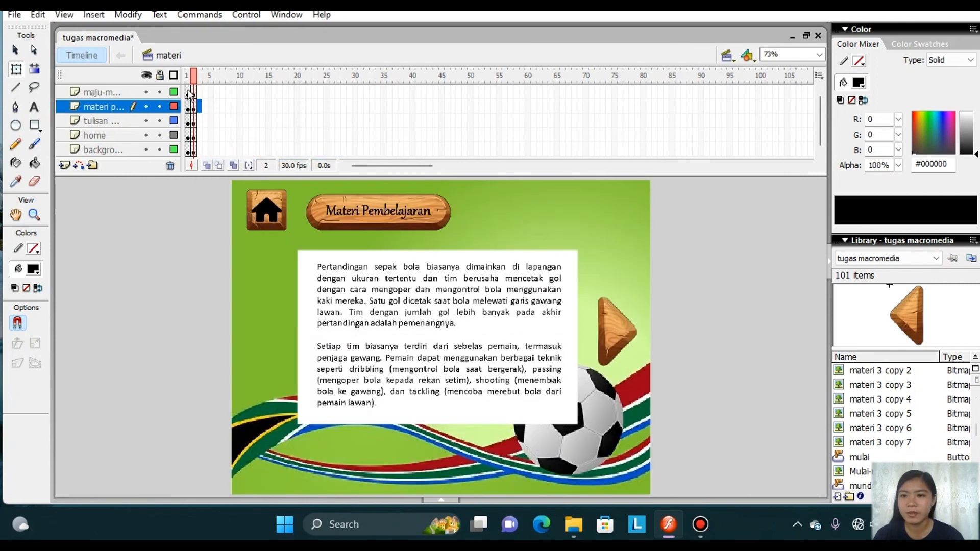
Import mundur-removebg-preview to the stage on the maju layer's frame 2 without replacing existing items, and place it beside the text's left edge.
left_click(143, 93)
left_click(143, 93)
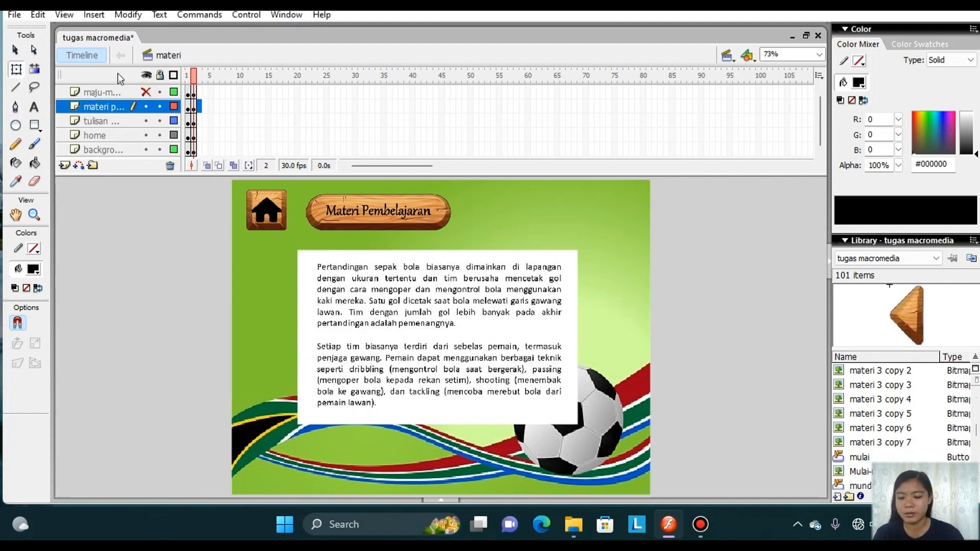
left_click(108, 92)
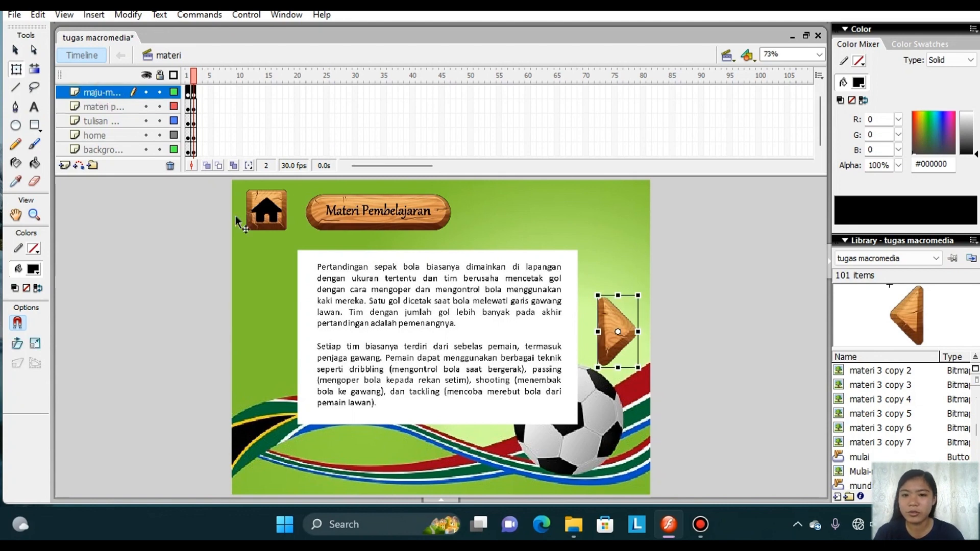
left_click(7, 16)
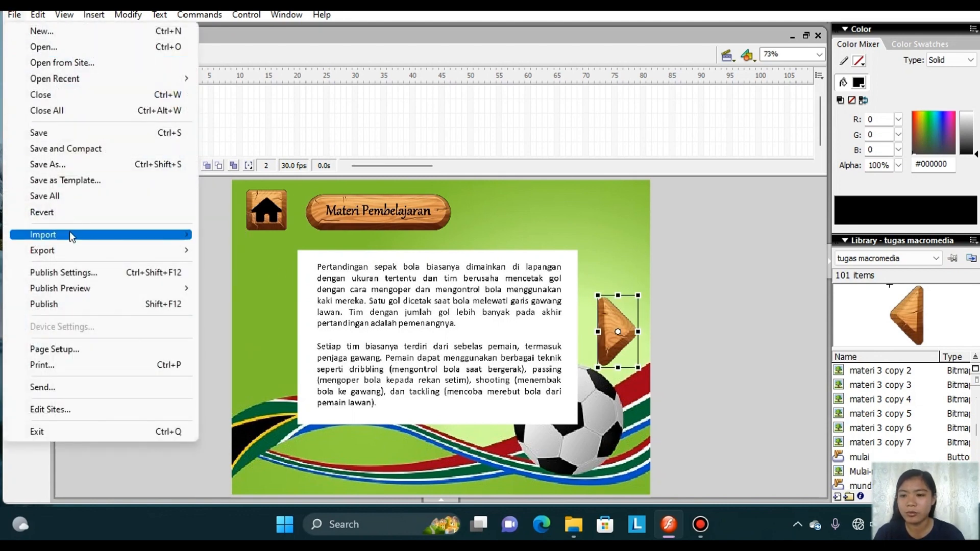
mouse_move(72, 236)
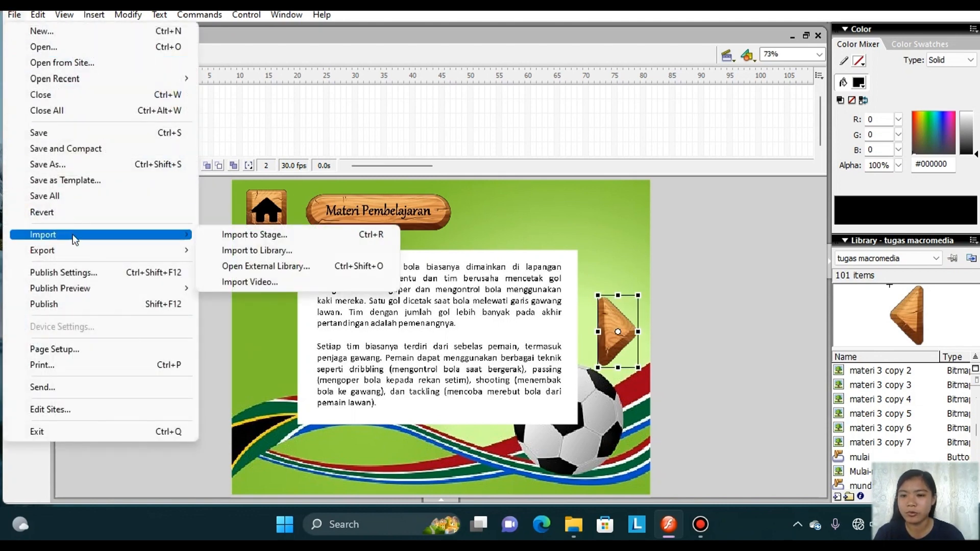
left_click(253, 234)
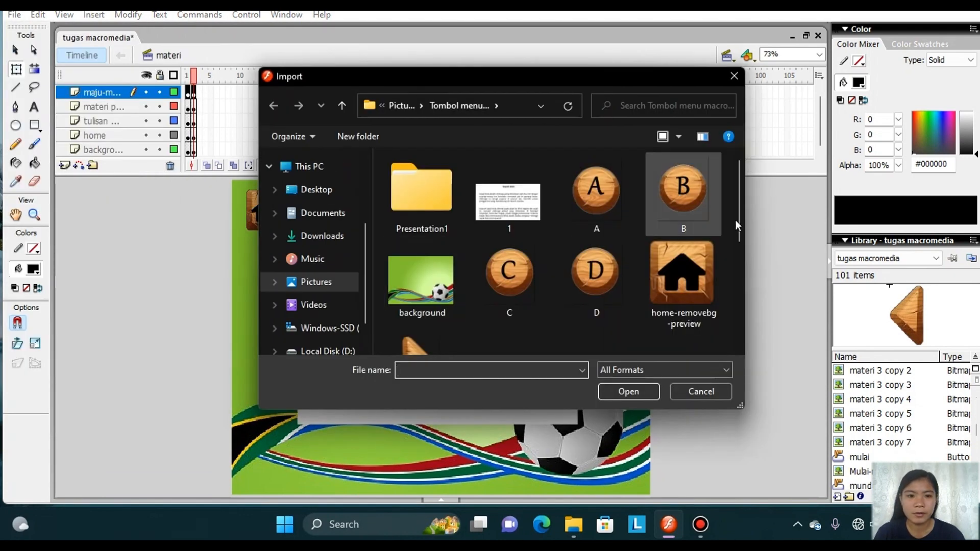
left_click_drag(743, 220, 742, 305)
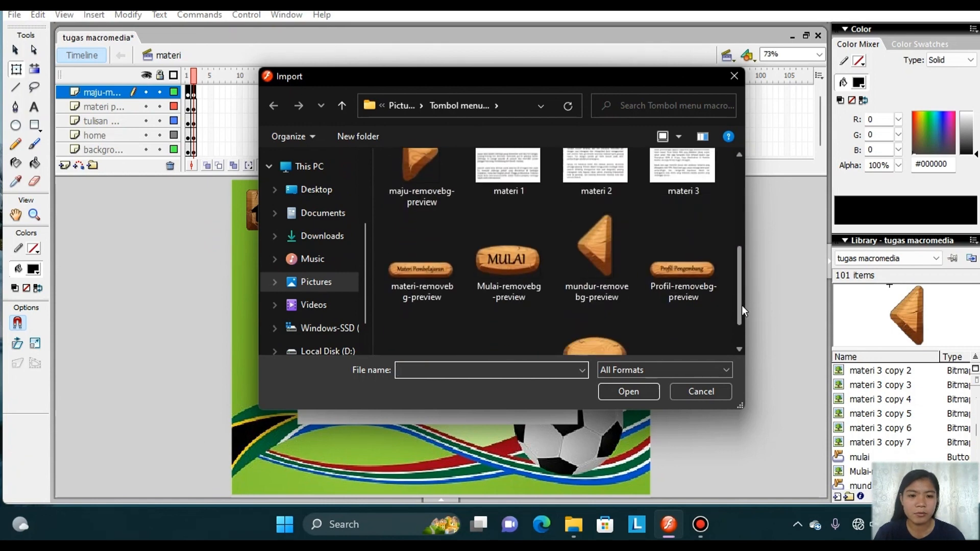
left_click(577, 252)
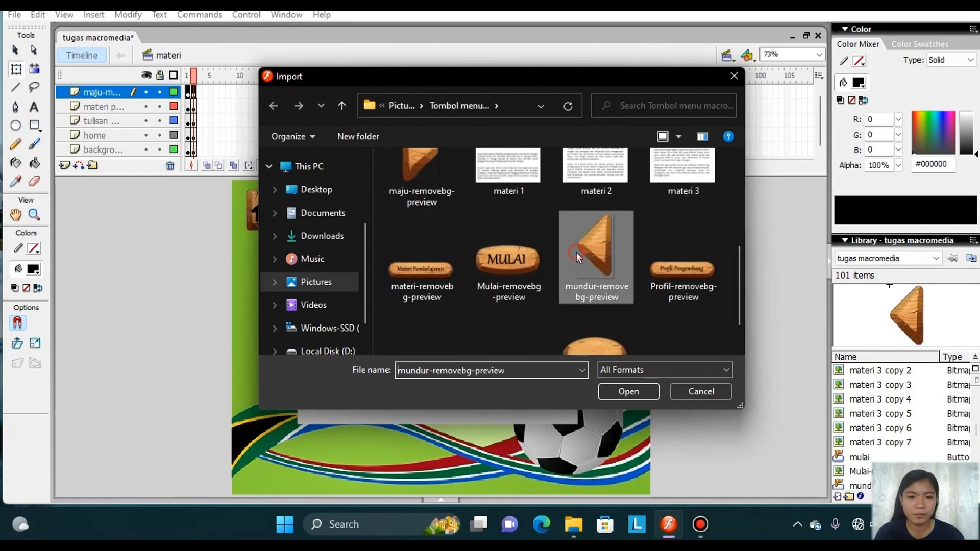
left_click(618, 397)
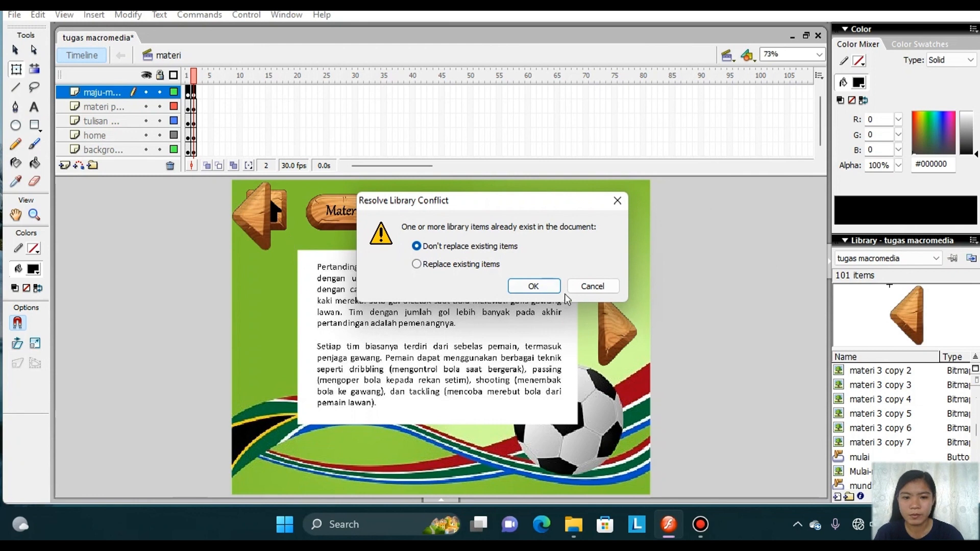
left_click(536, 286)
left_click_drag(285, 222, 271, 336)
Try to convert the imported back arrow to a button symbol named mundur 1.
right_click(271, 336)
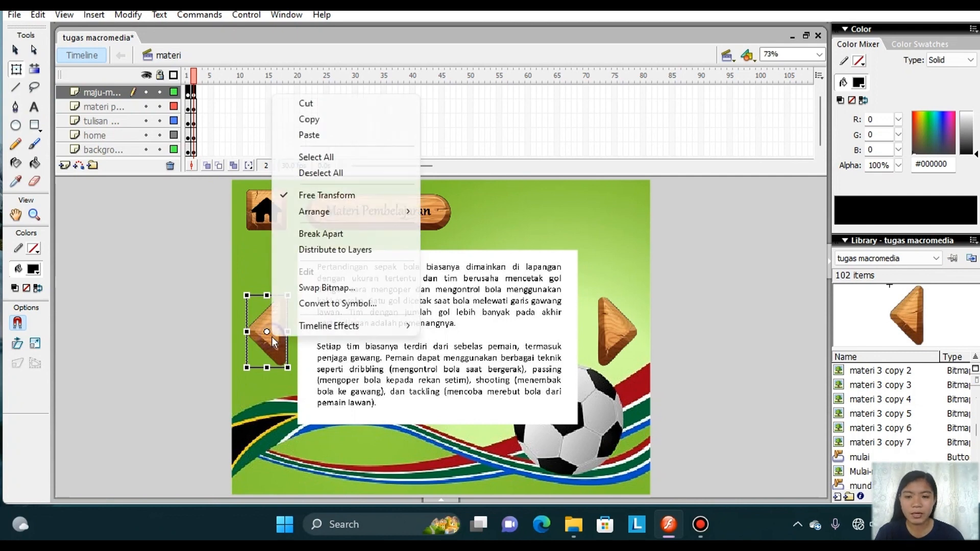
left_click(322, 304)
key("BackSpace")
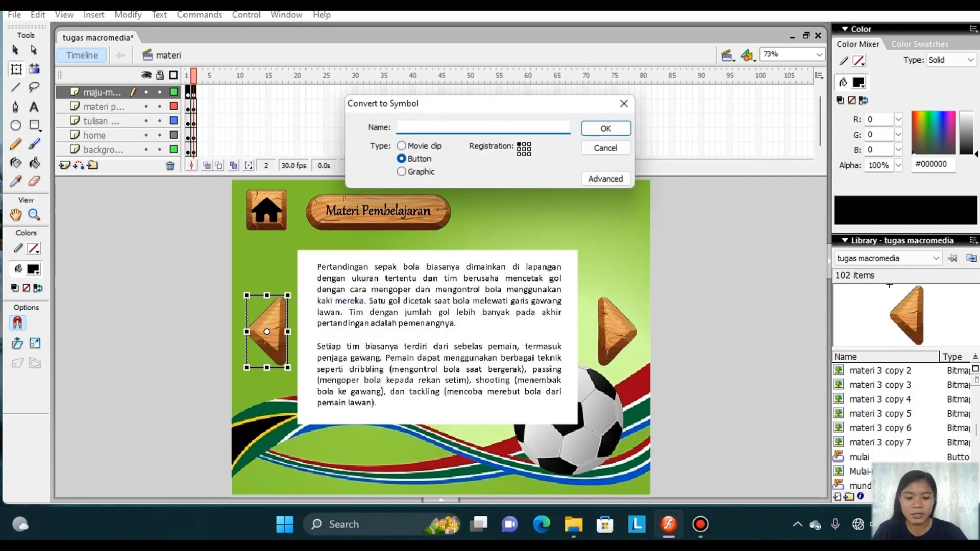
type("mundur 1")
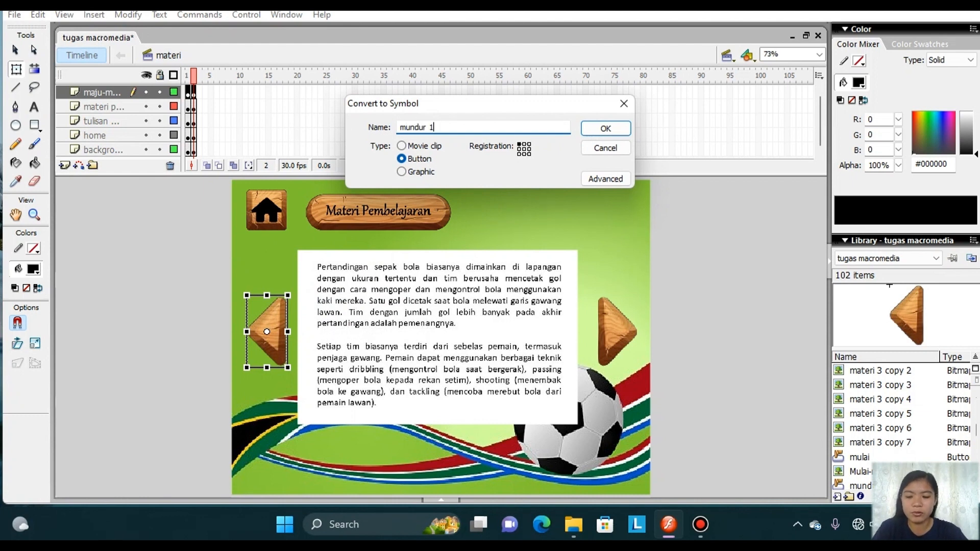
left_click(605, 131)
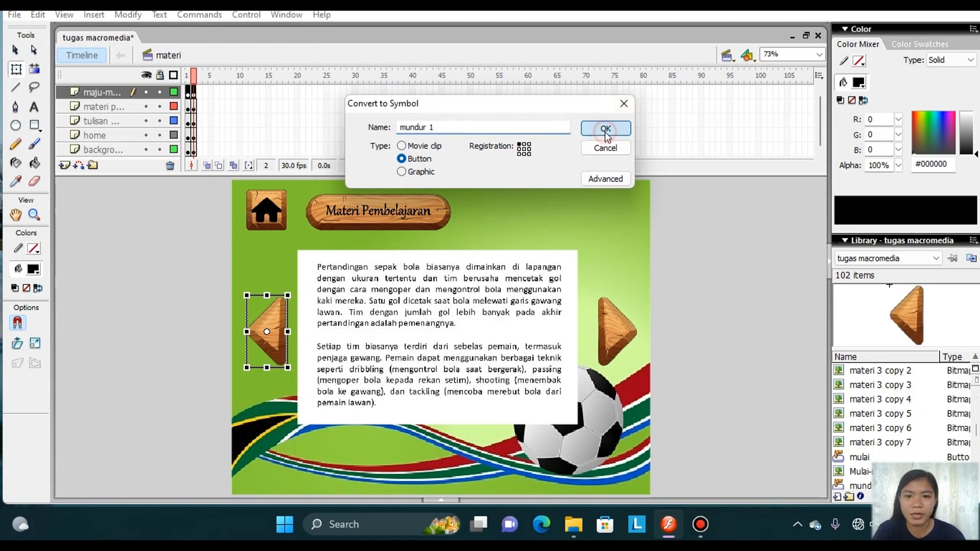
Change the new button symbol's name to mundur 3 and complete the conversion.
left_click(463, 127)
key("BackSpace")
type("2")
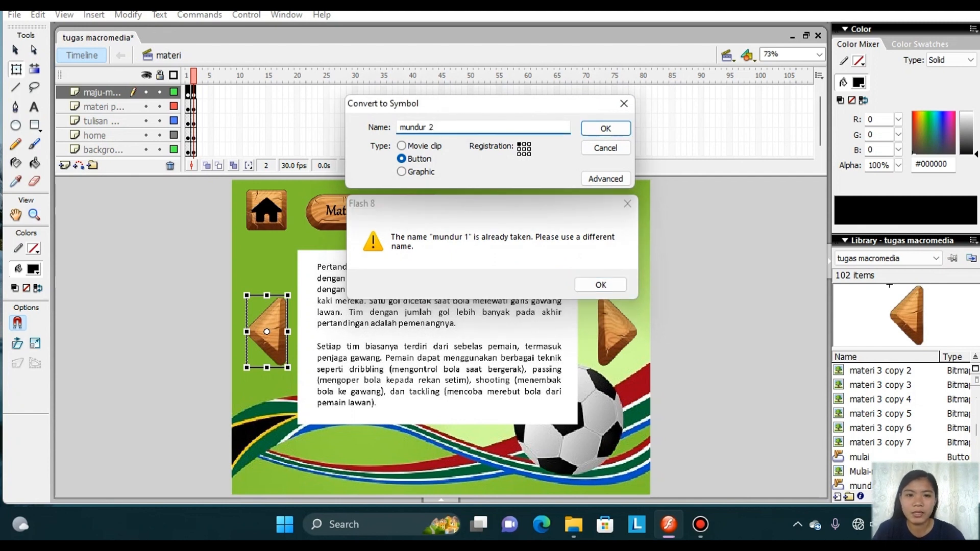
left_click(610, 131)
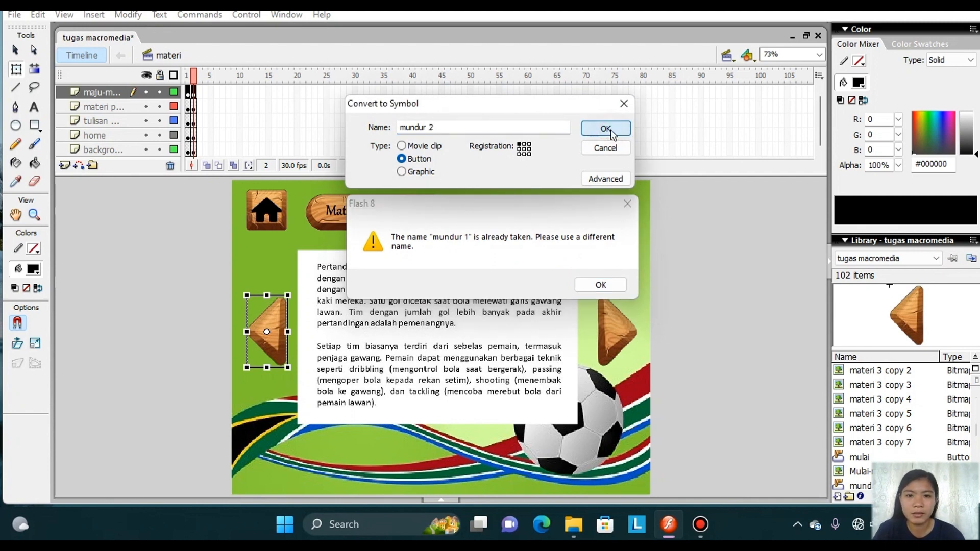
left_click(459, 127)
key("BackSpace")
type("3")
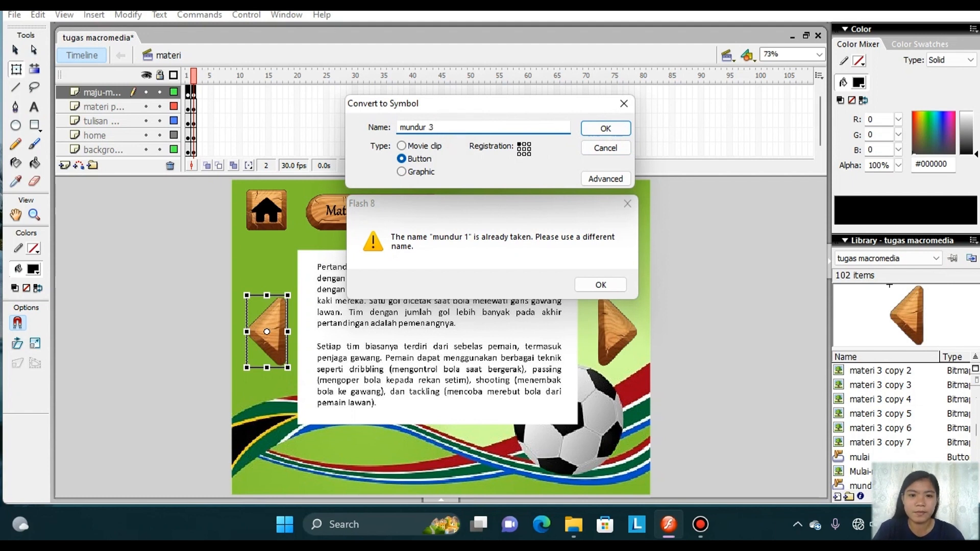
left_click(603, 130)
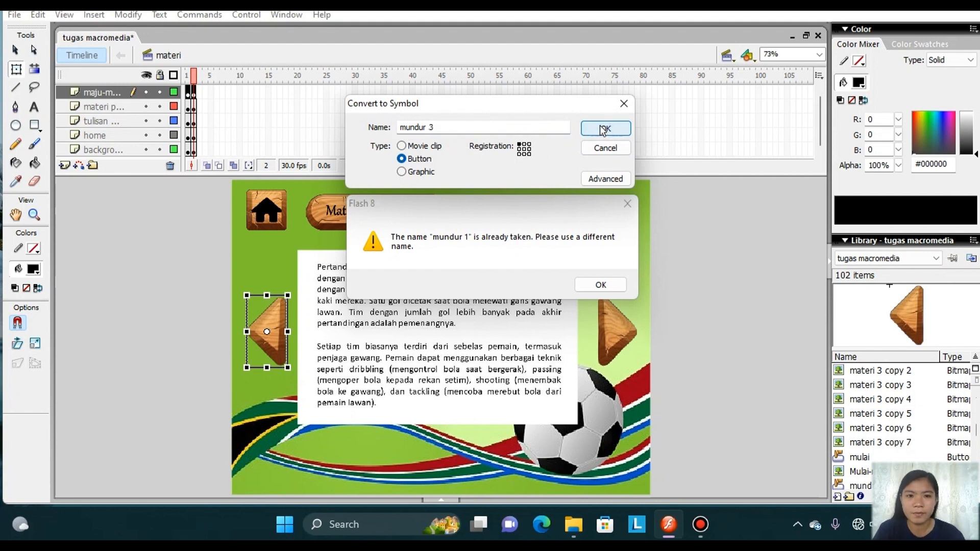
left_click(601, 284)
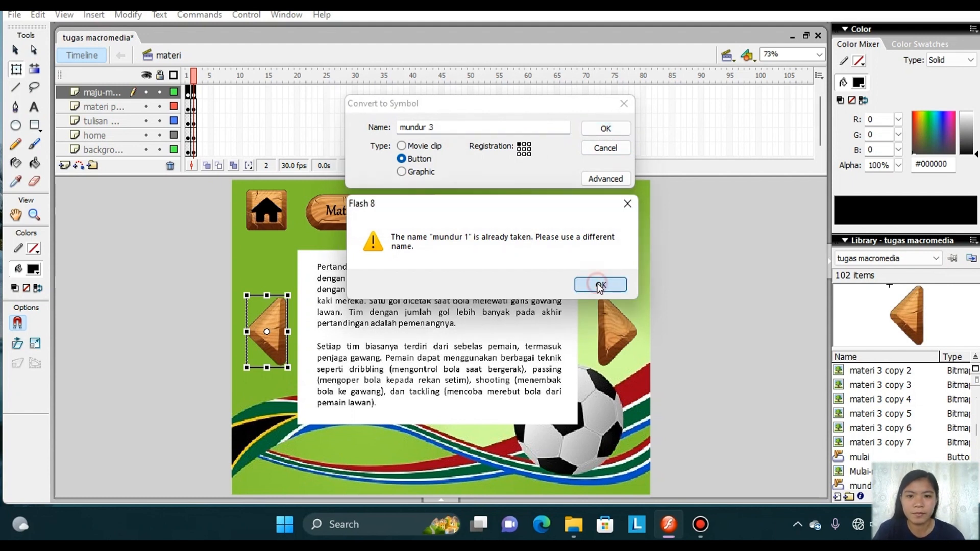
left_click(601, 133)
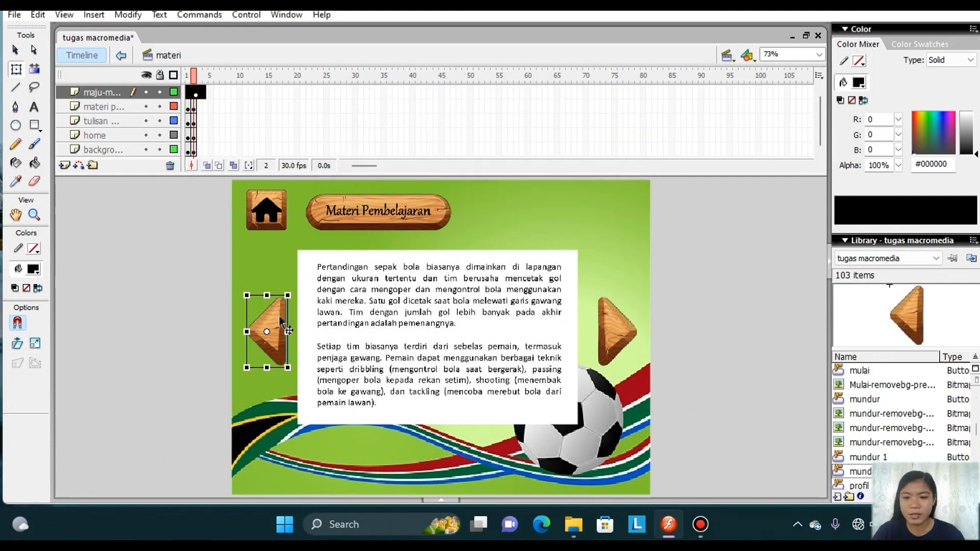
Open the mundur 3 button for editing and insert keyframes in its Over and Down states.
double_click(281, 322)
left_click(219, 93)
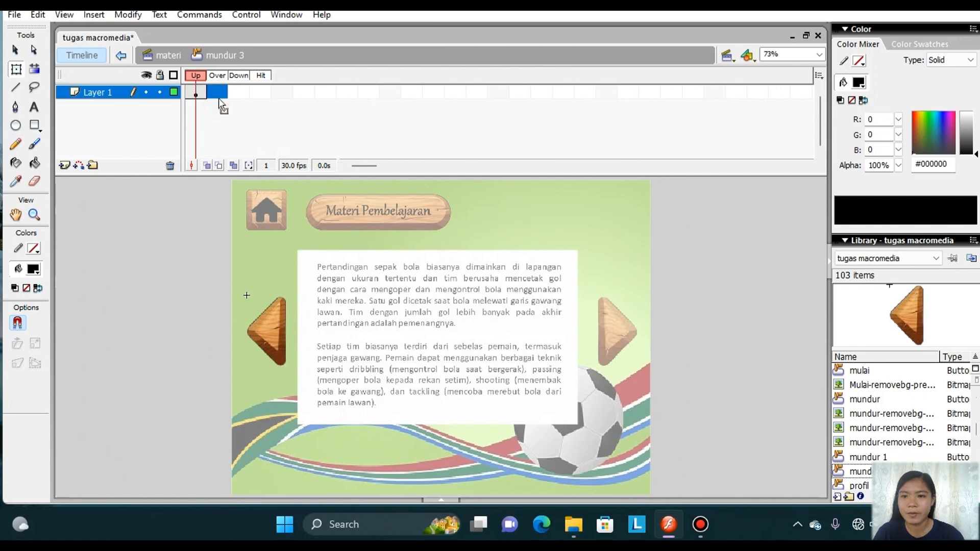
right_click(220, 101)
left_click(264, 169)
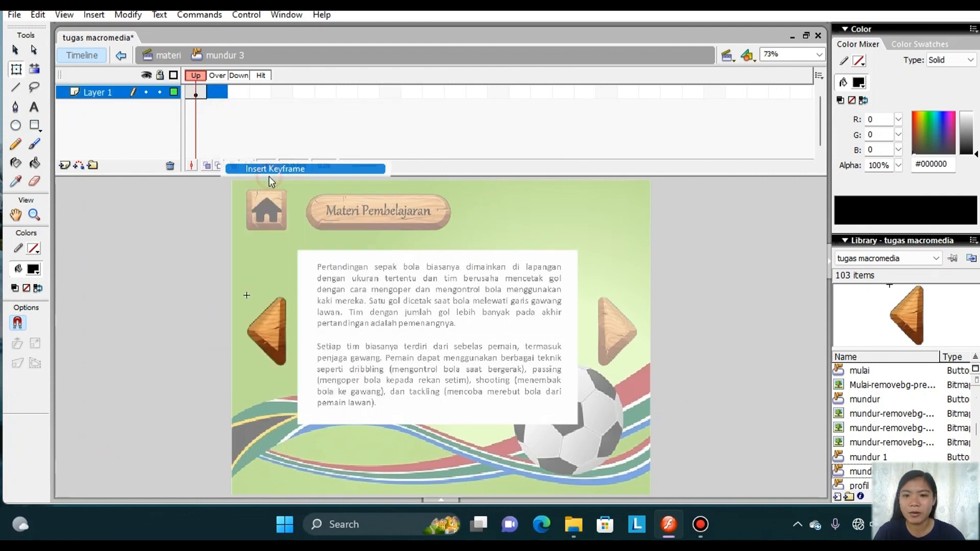
right_click(234, 95)
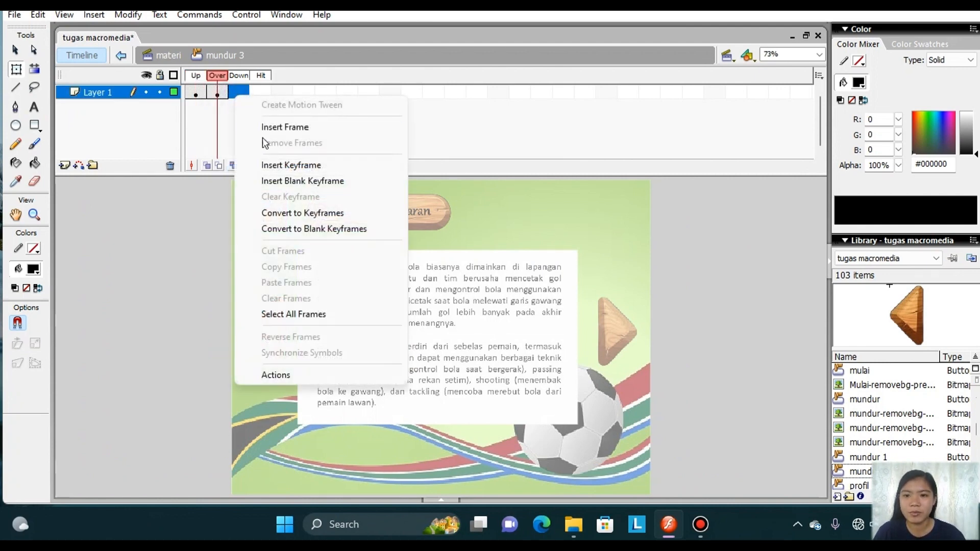
left_click(278, 165)
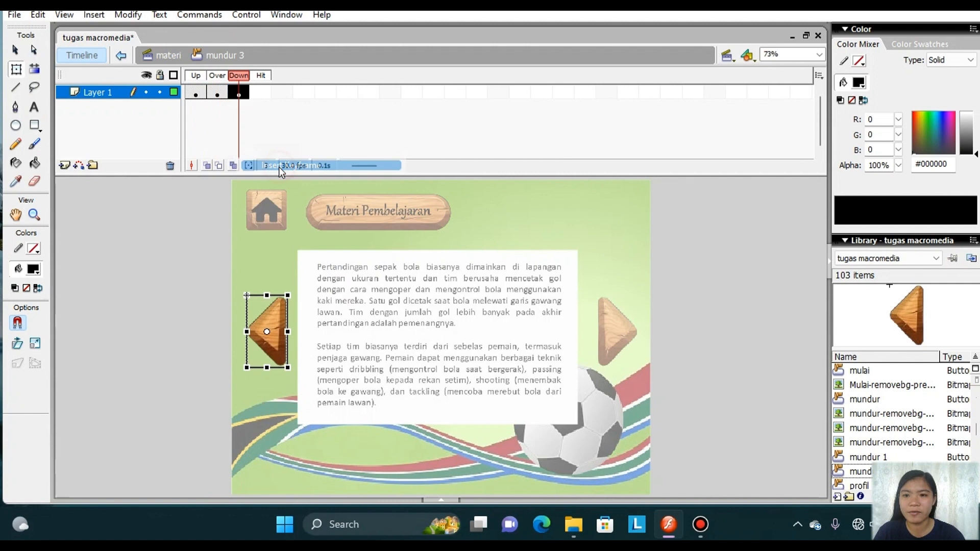
Create a motion tween on the Over state, shrink the arrow there about its centre, and return to the materi scene.
left_click(220, 93)
right_click(220, 94)
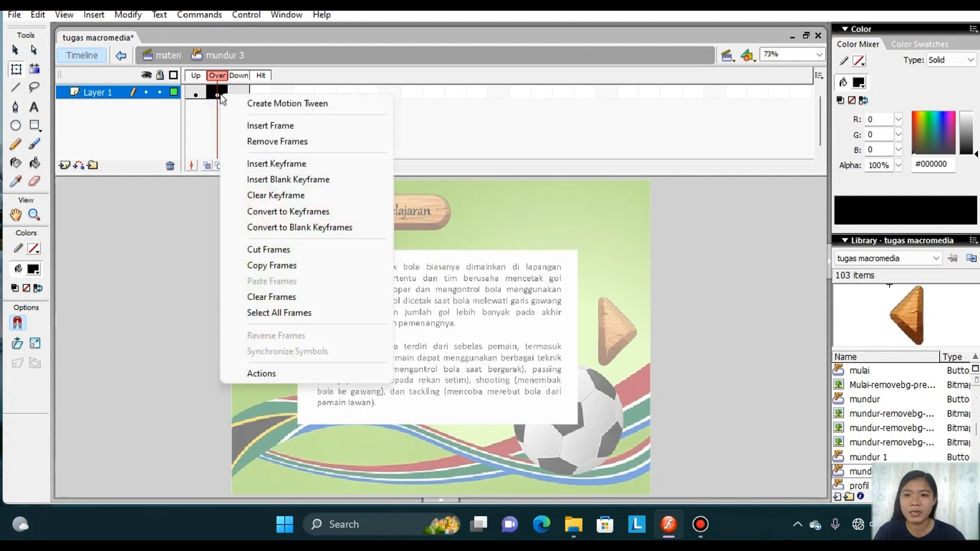
left_click(252, 100)
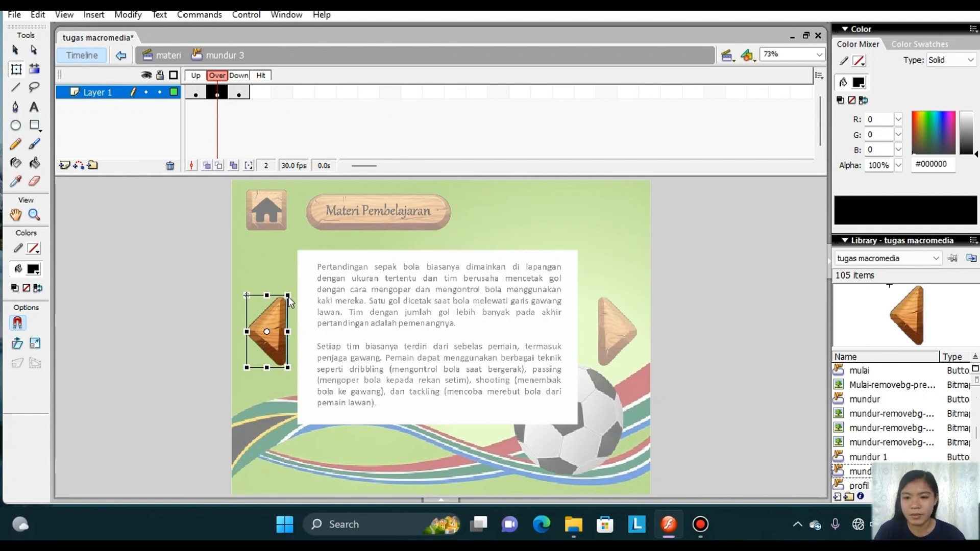
left_click_drag(288, 295, 283, 307)
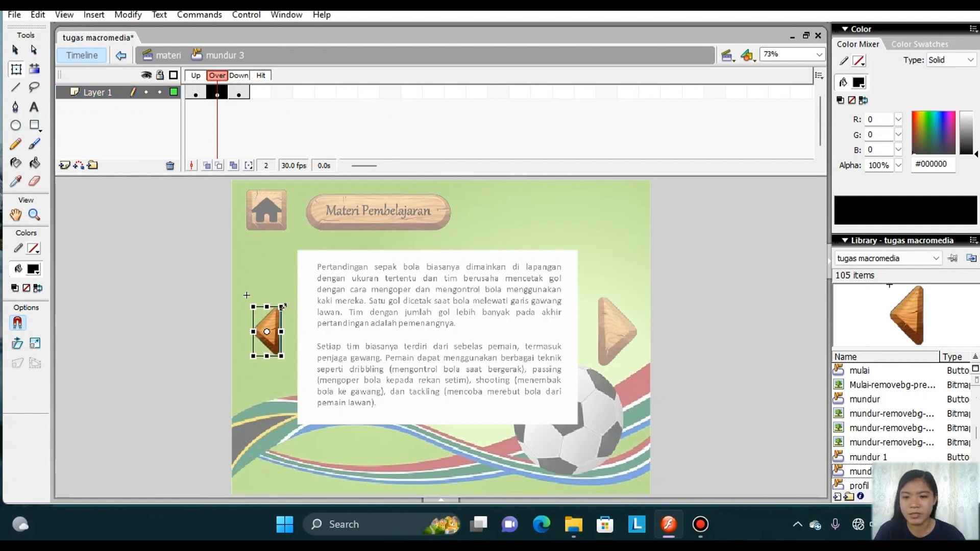
double_click(221, 310)
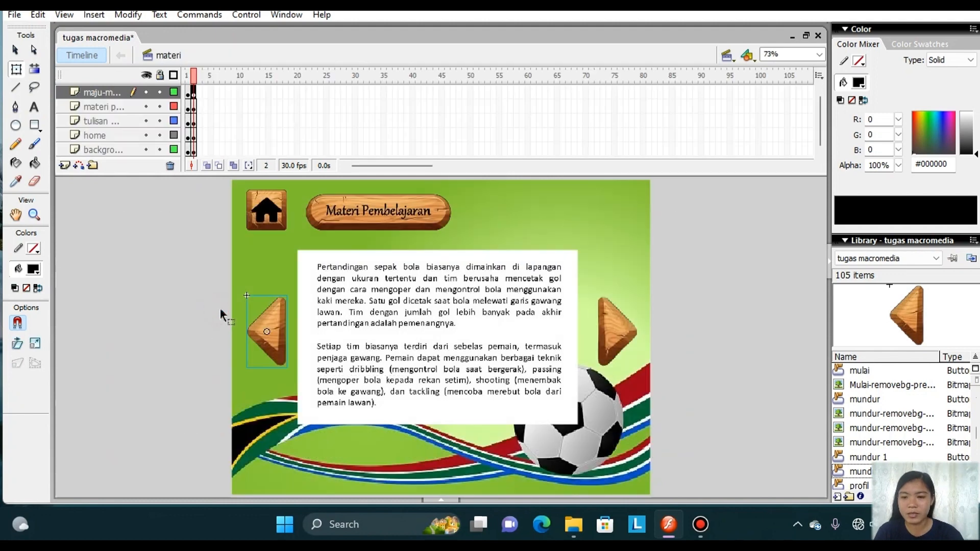
Add an on (release) handler to the mundur 3 button's script.
right_click(268, 321)
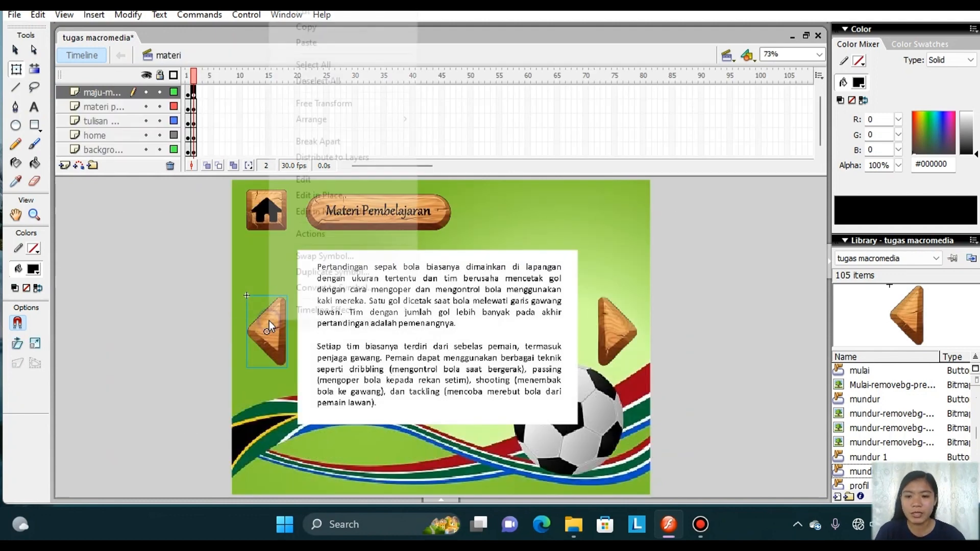
left_click(327, 235)
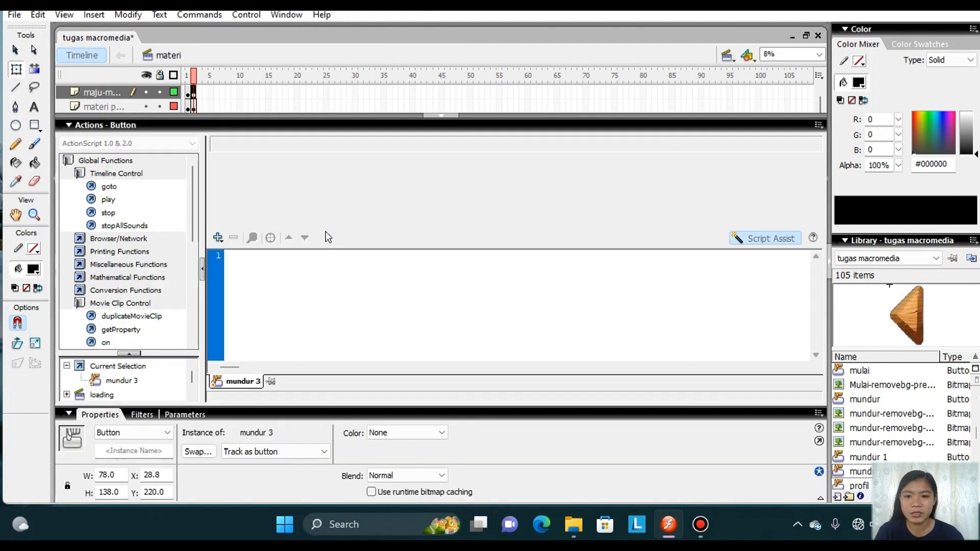
left_click(219, 238)
mouse_move(266, 255)
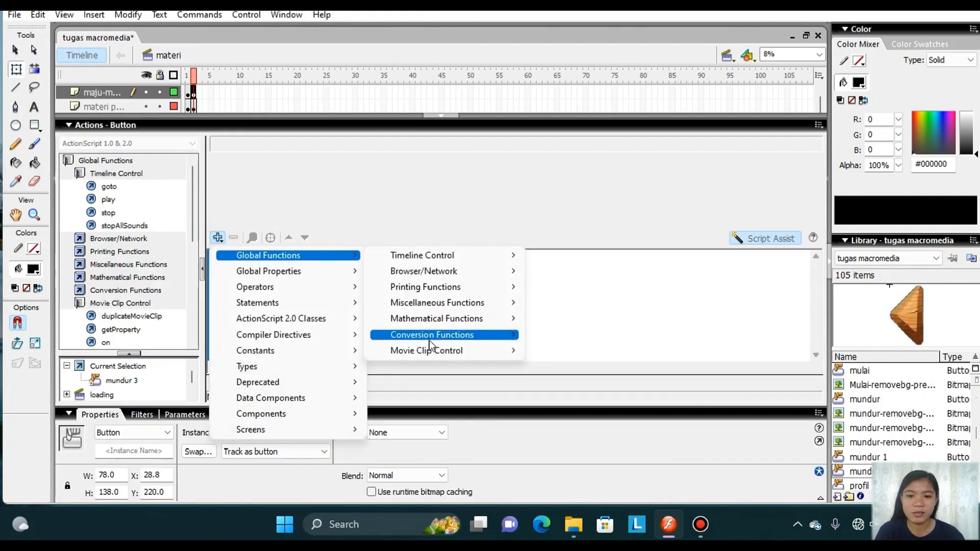
mouse_move(429, 350)
left_click(564, 382)
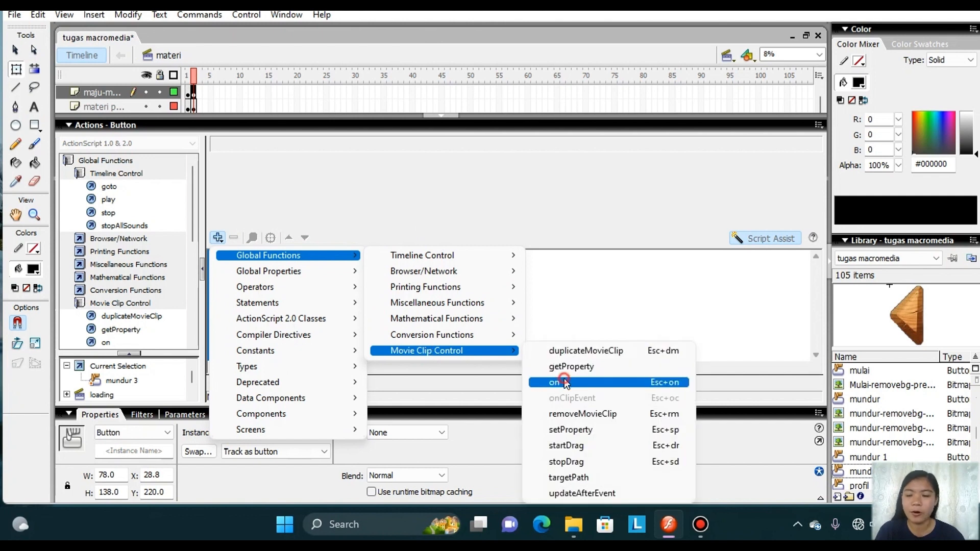
Add a goto action of type Previous Frame inside the mundur 3 button's release handler, and collapse the script editor.
double_click(109, 187)
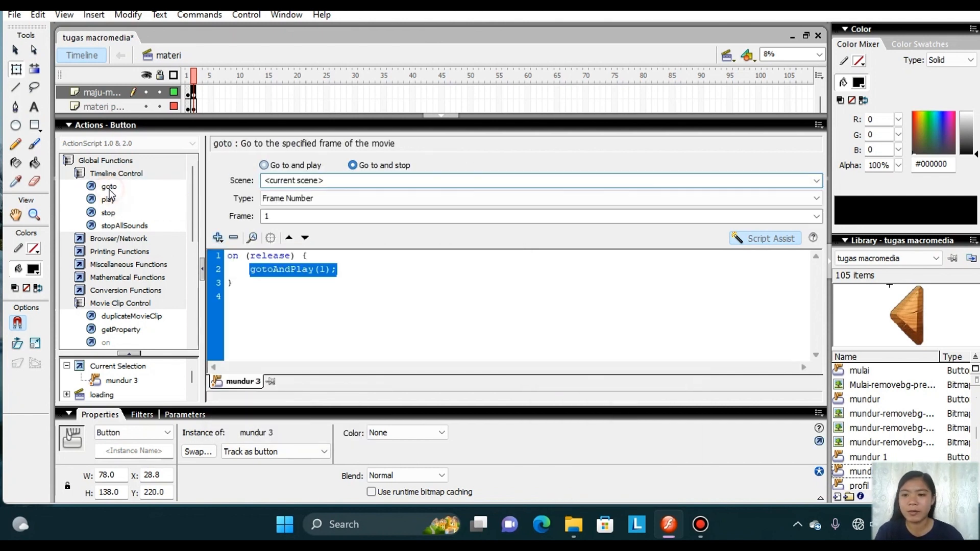
left_click(353, 166)
left_click(746, 199)
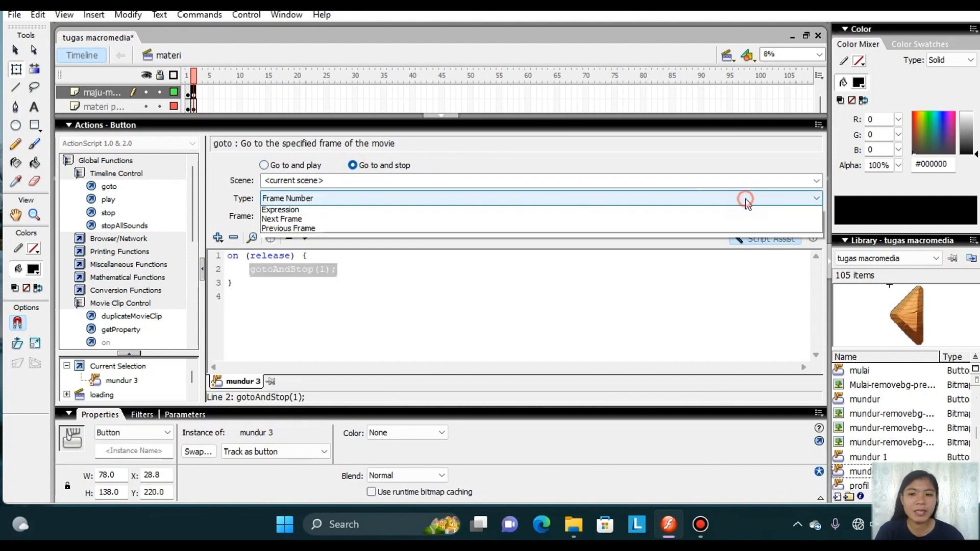
left_click(608, 249)
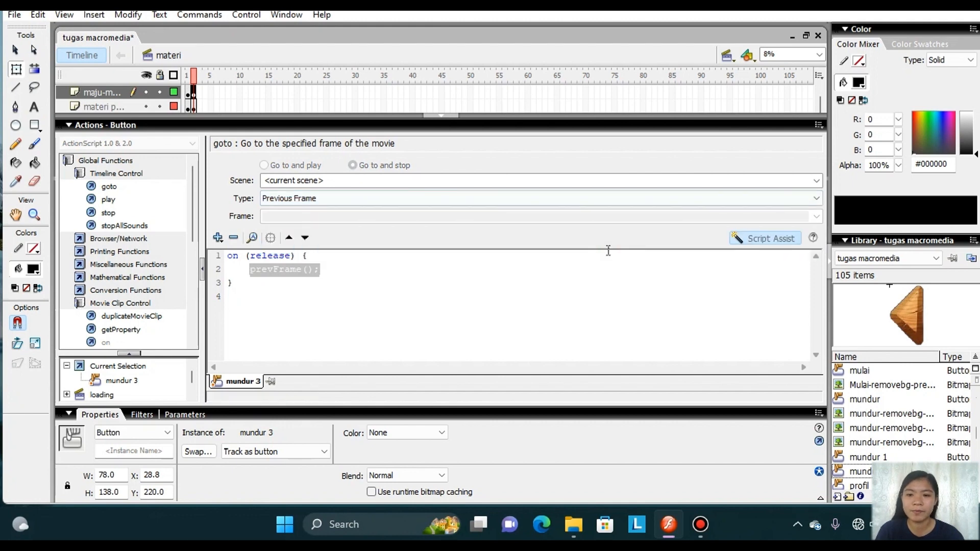
left_click(448, 116)
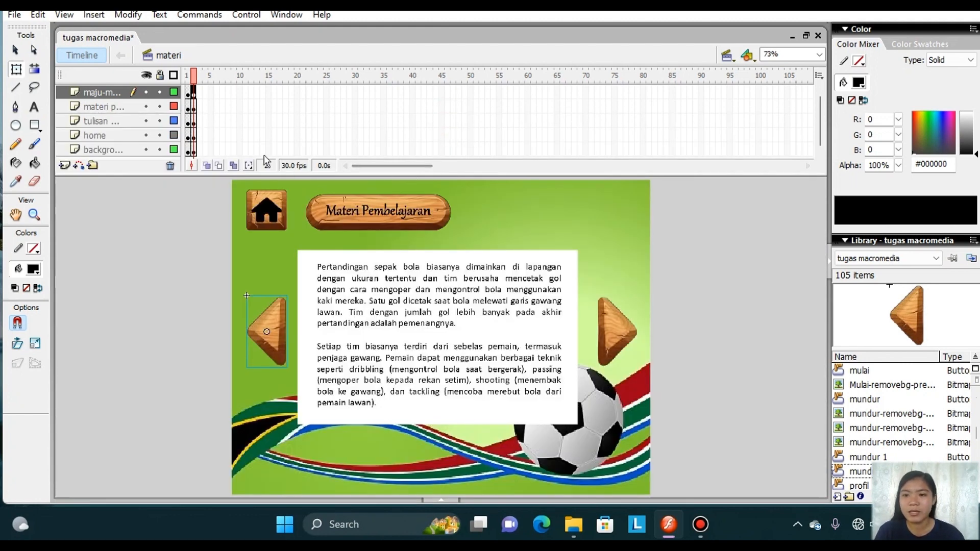
Insert a keyframe at frame 3 on all five layers of the materi scene, from the arrow layer down to the background.
right_click(199, 96)
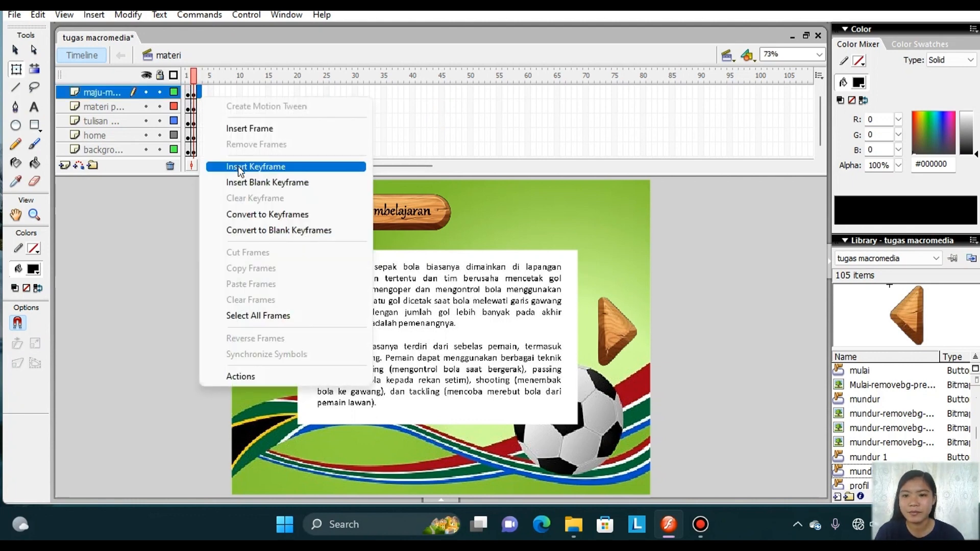
left_click(242, 168)
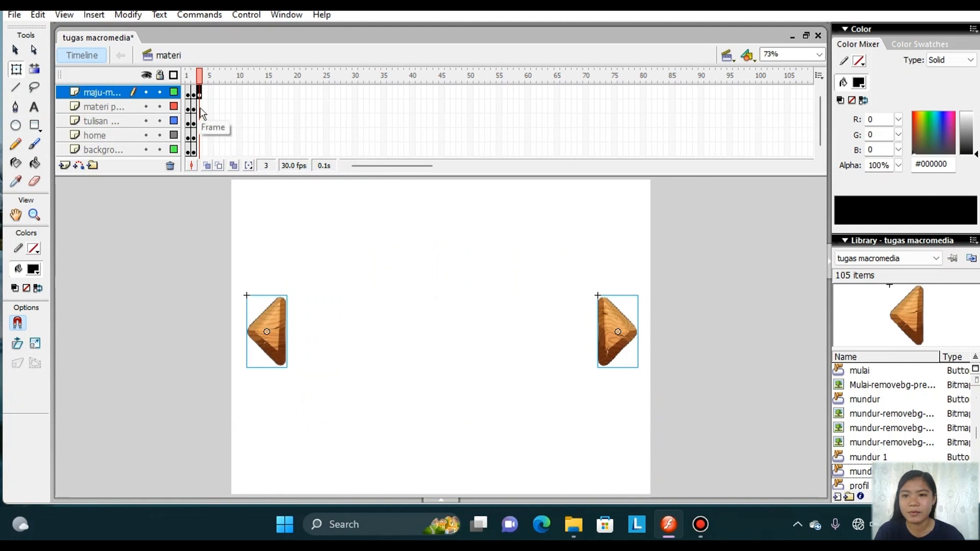
left_click(199, 106)
right_click(200, 106)
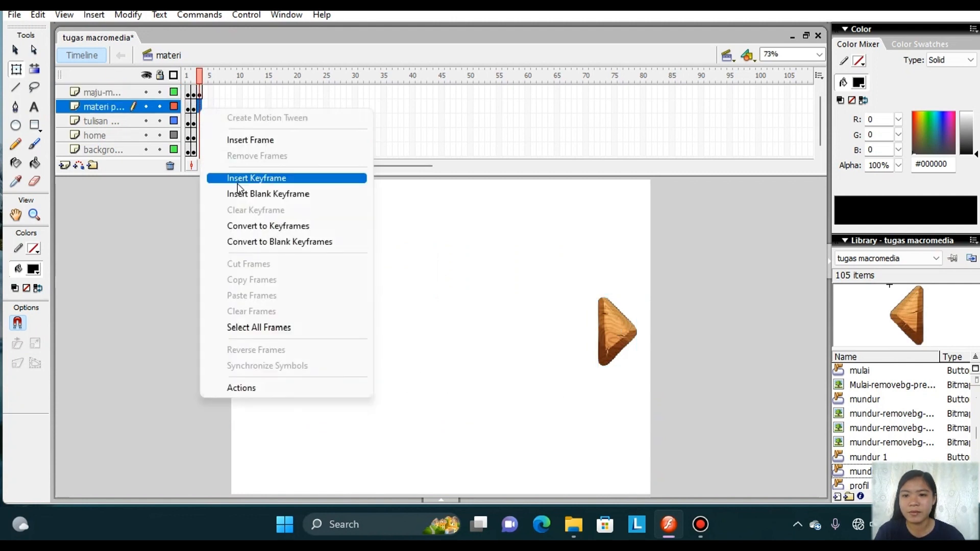
left_click(238, 178)
left_click(199, 121)
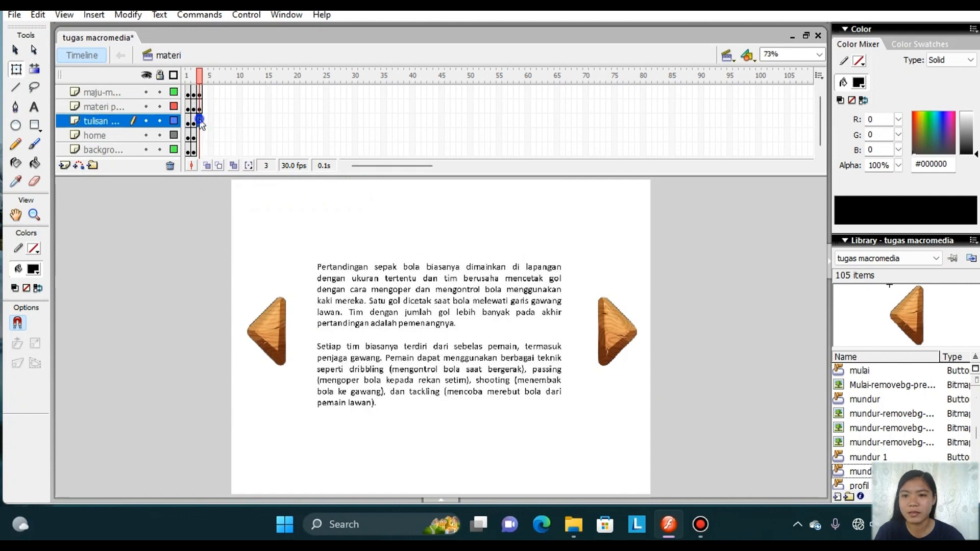
right_click(199, 121)
left_click(238, 189)
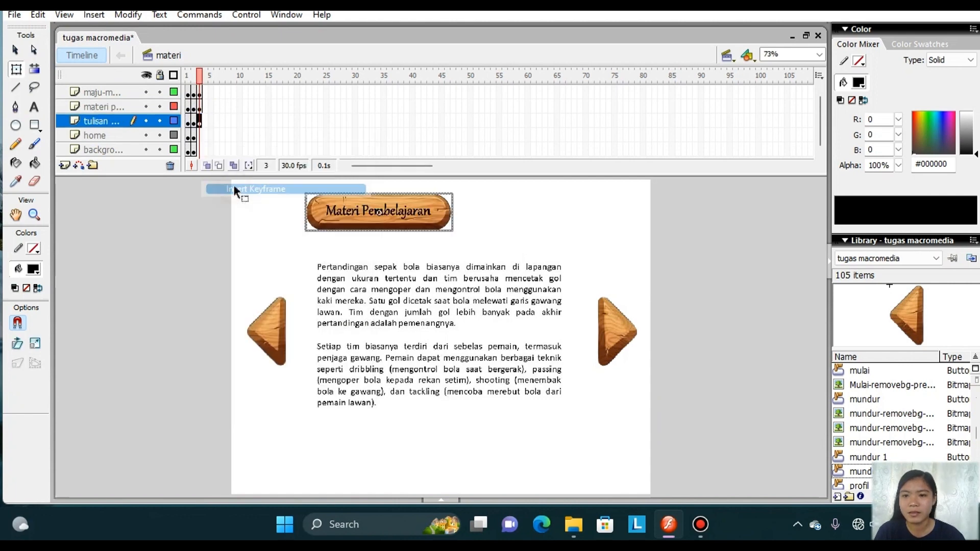
left_click(199, 135)
right_click(200, 136)
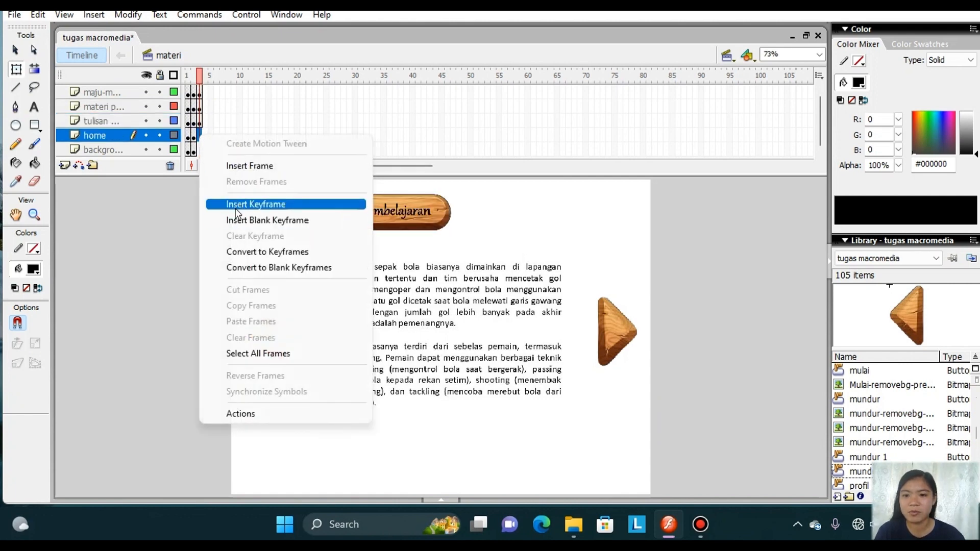
left_click(235, 207)
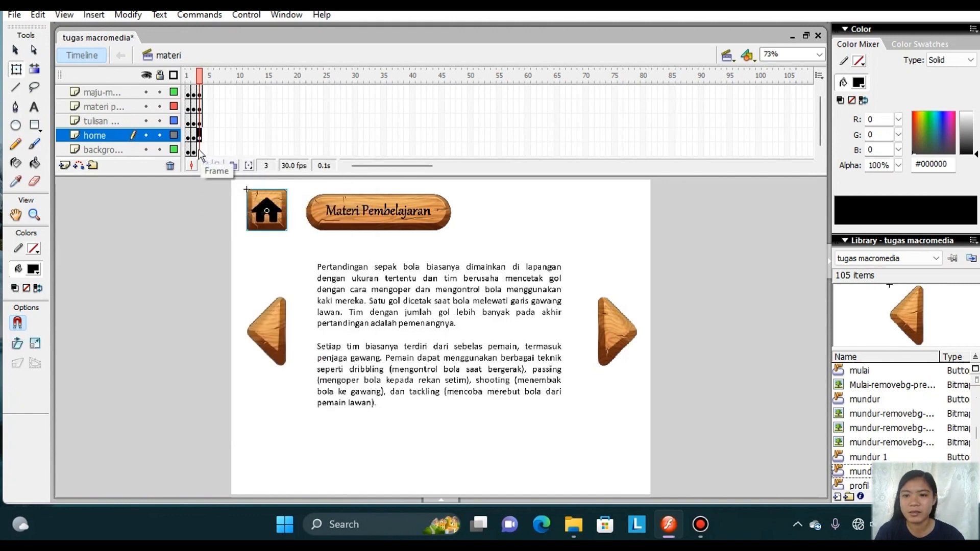
left_click(199, 150)
right_click(200, 151)
left_click(236, 220)
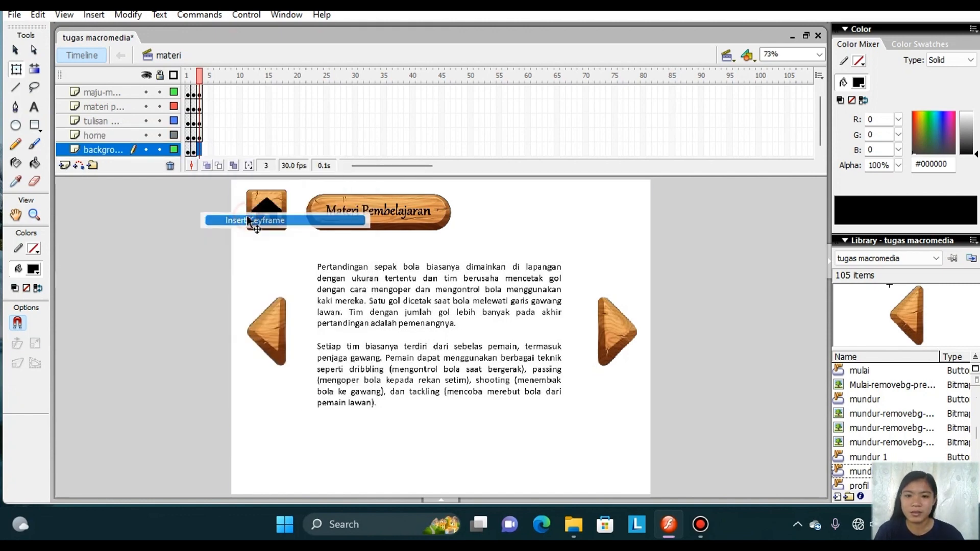
On frame 3, replace the text page with the imported image materi 3 and delete the forward arrow.
left_click(372, 321)
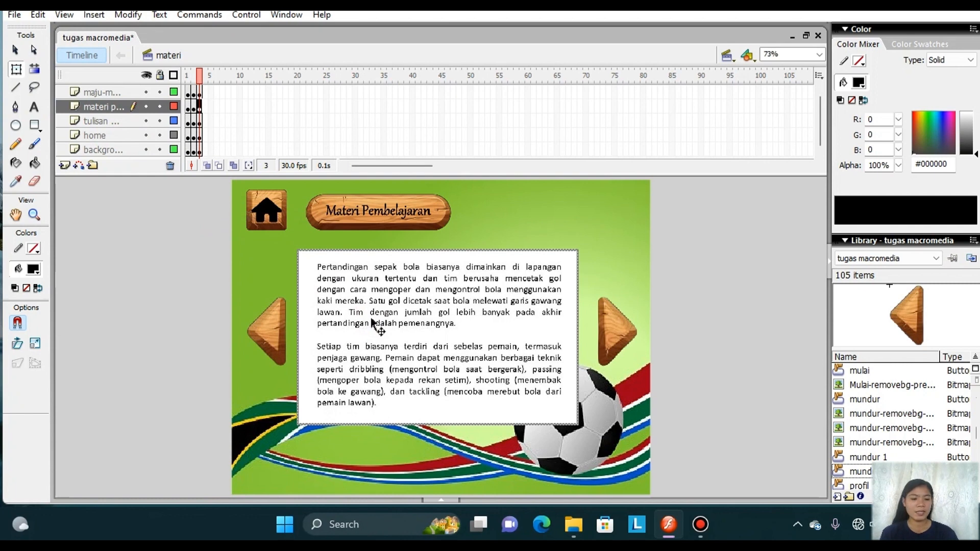
key("Delete")
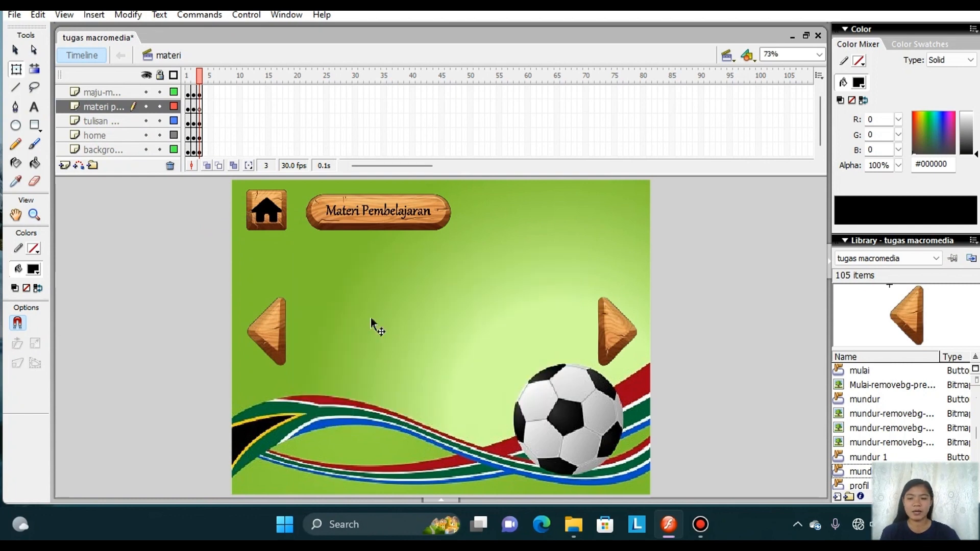
left_click(12, 14)
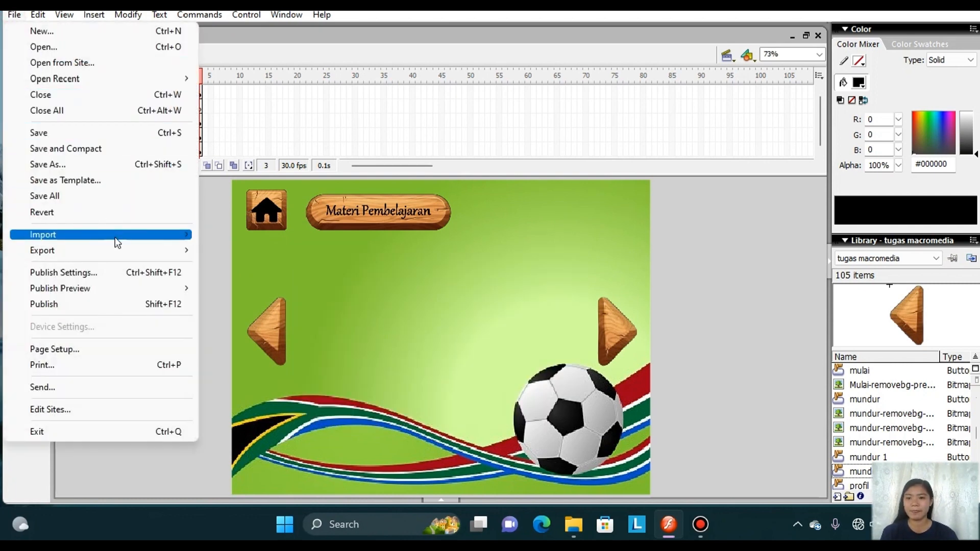
mouse_move(117, 243)
left_click(227, 235)
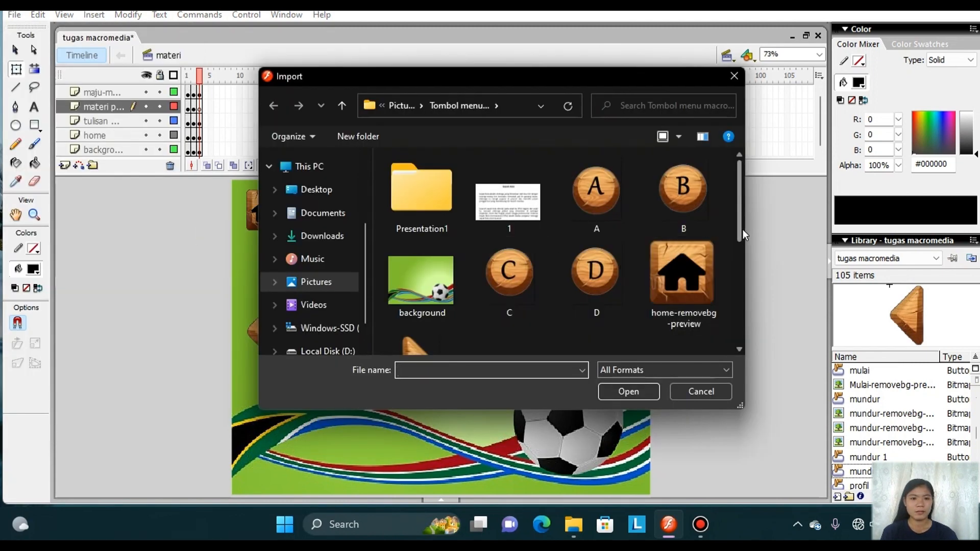
left_click_drag(742, 228, 743, 309)
left_click(676, 199)
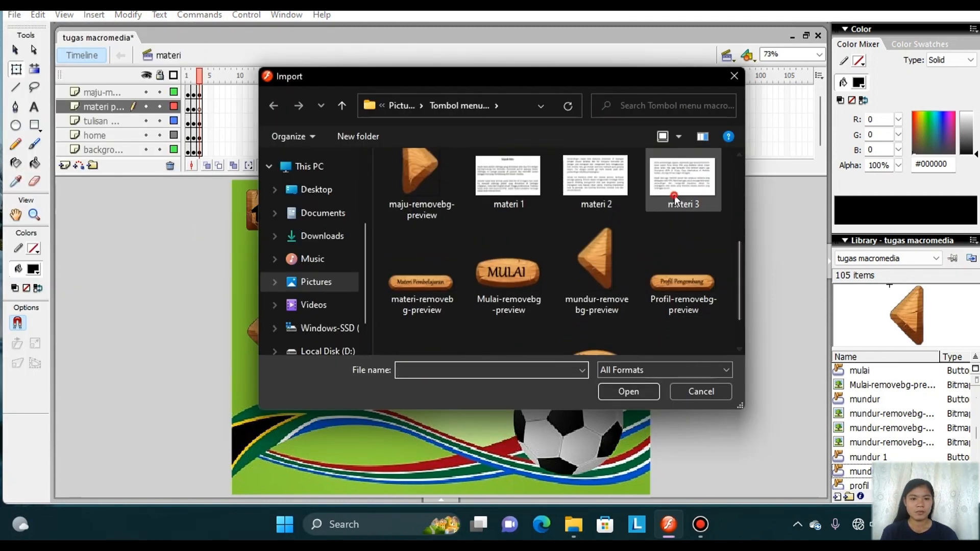
left_click(623, 392)
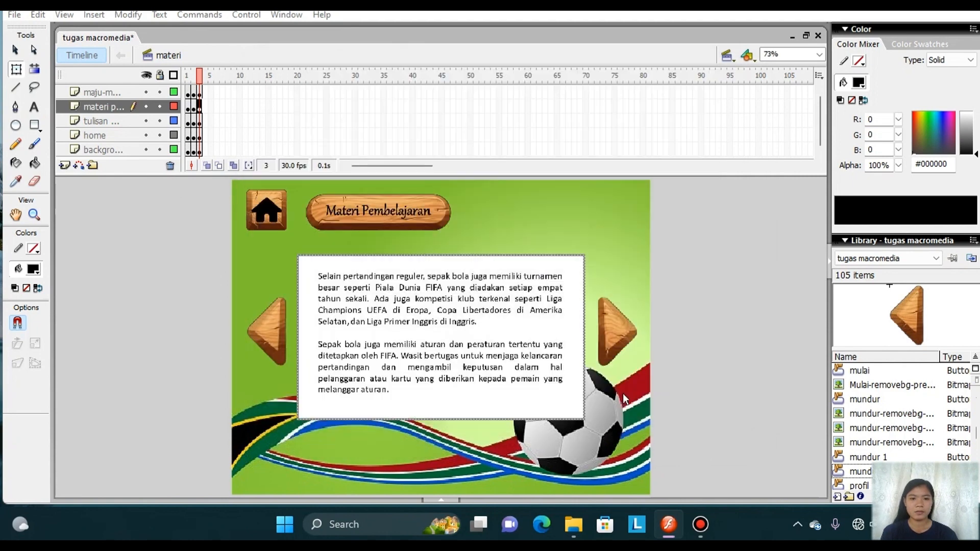
left_click(533, 286)
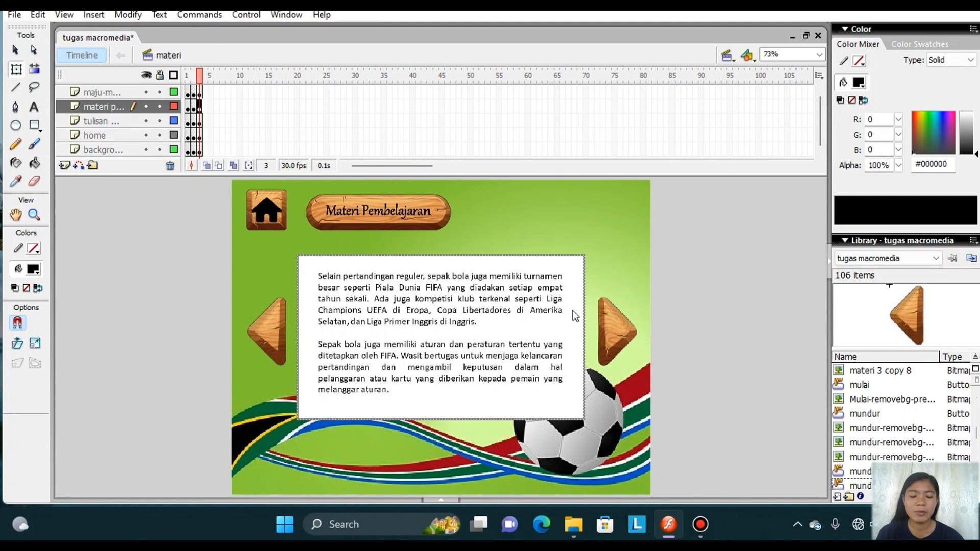
left_click(603, 317)
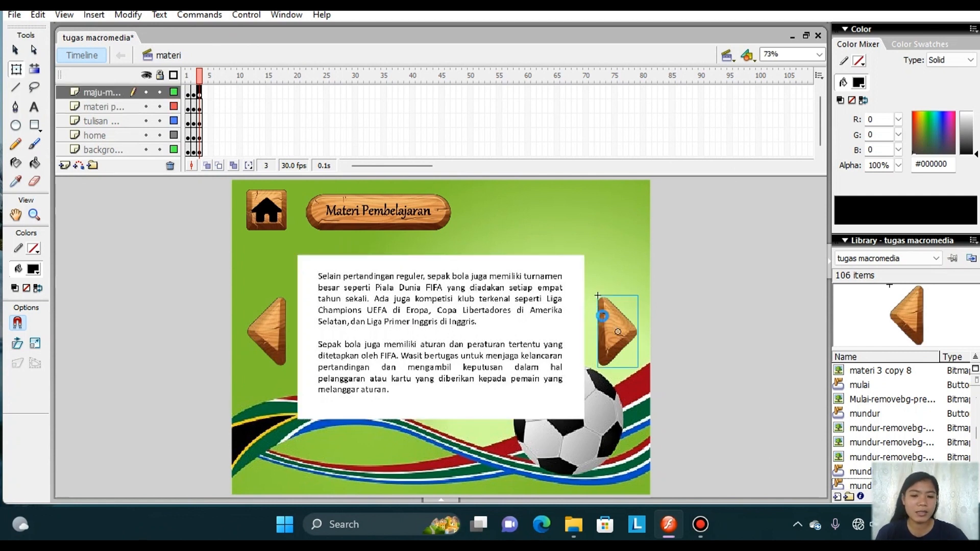
key("Delete")
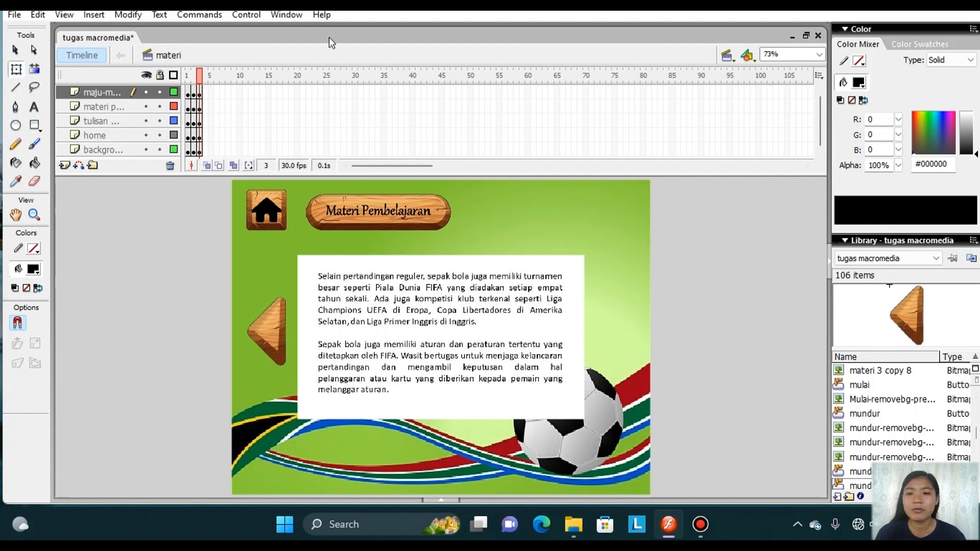
Test the movie, page forward and back through the Materi Pembelajaran pages, return to the menu with the home button, and close the preview.
left_click(294, 19)
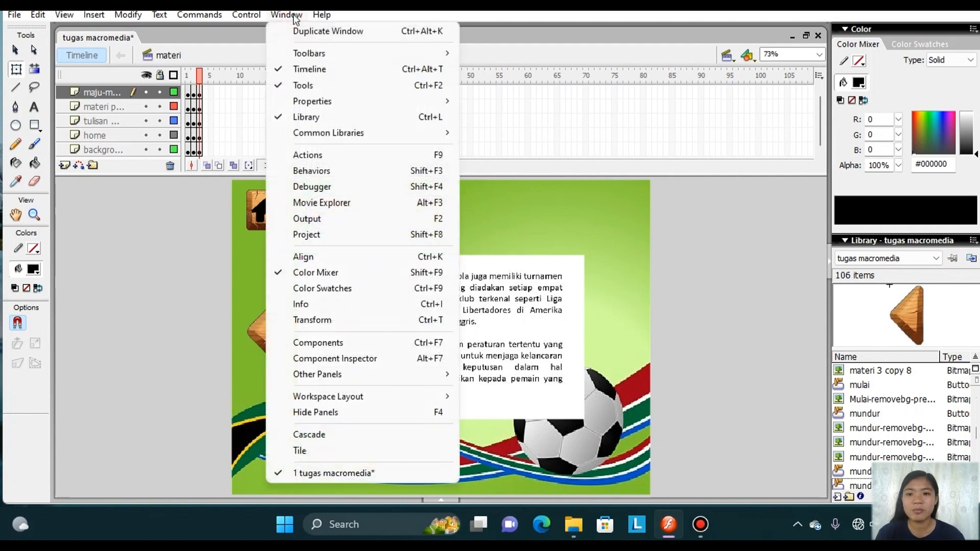
mouse_move(262, 19)
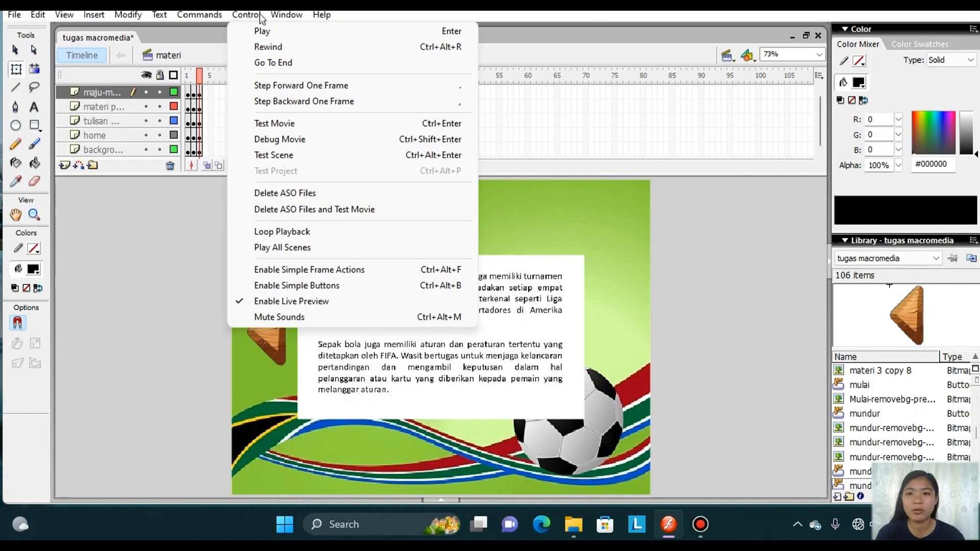
left_click(286, 126)
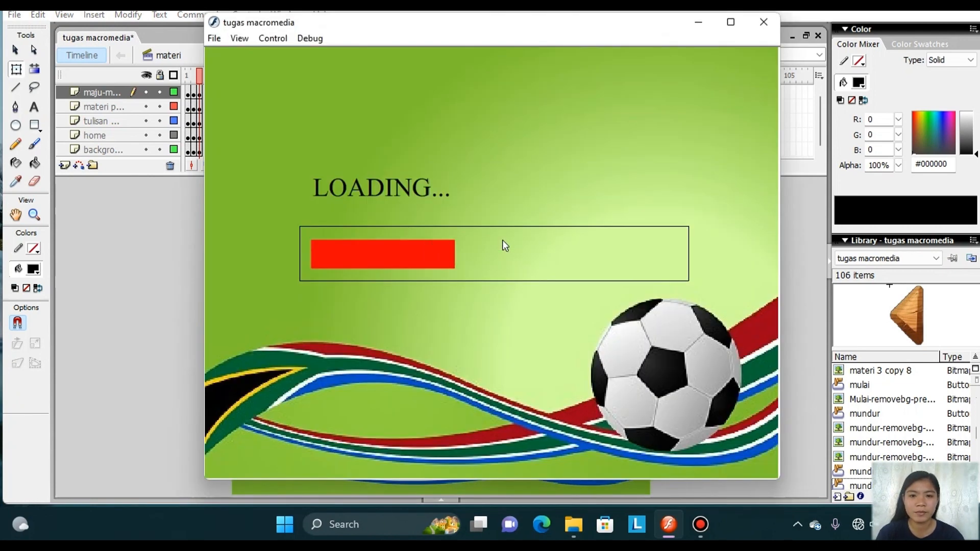
left_click(508, 237)
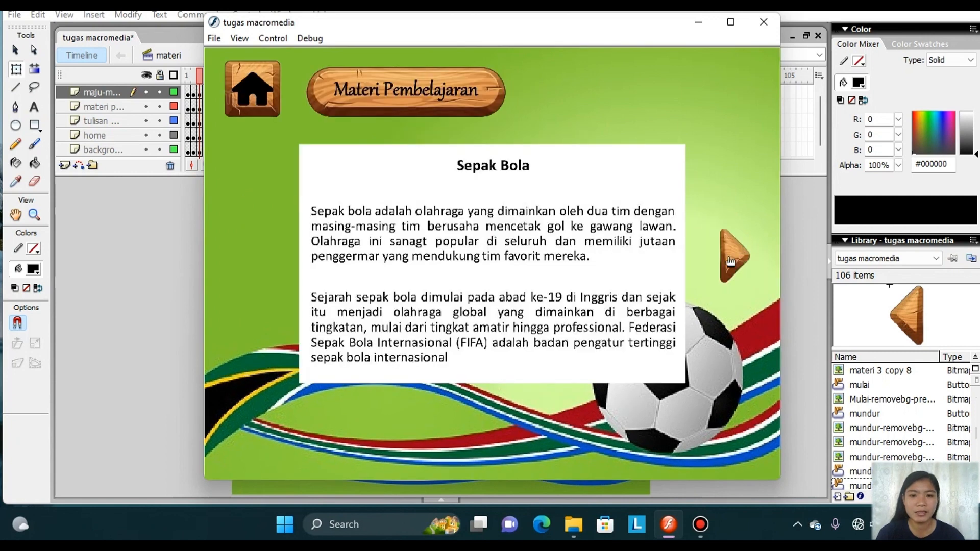
left_click(738, 254)
left_click(737, 254)
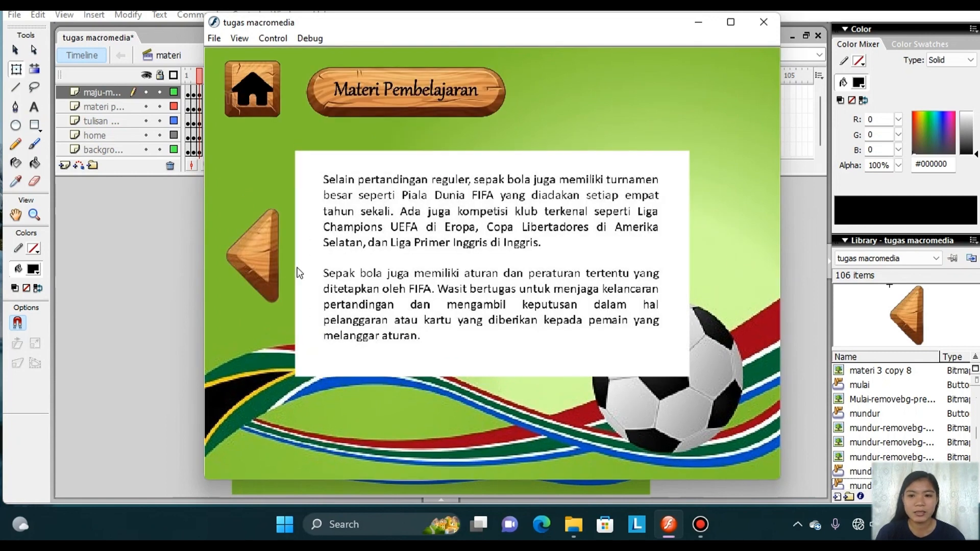
left_click(266, 265)
left_click(266, 264)
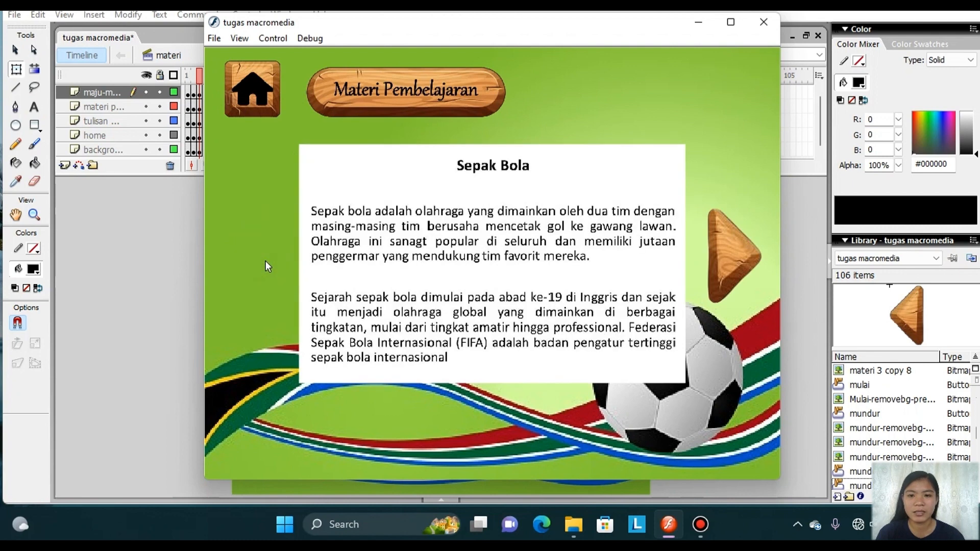
left_click(250, 103)
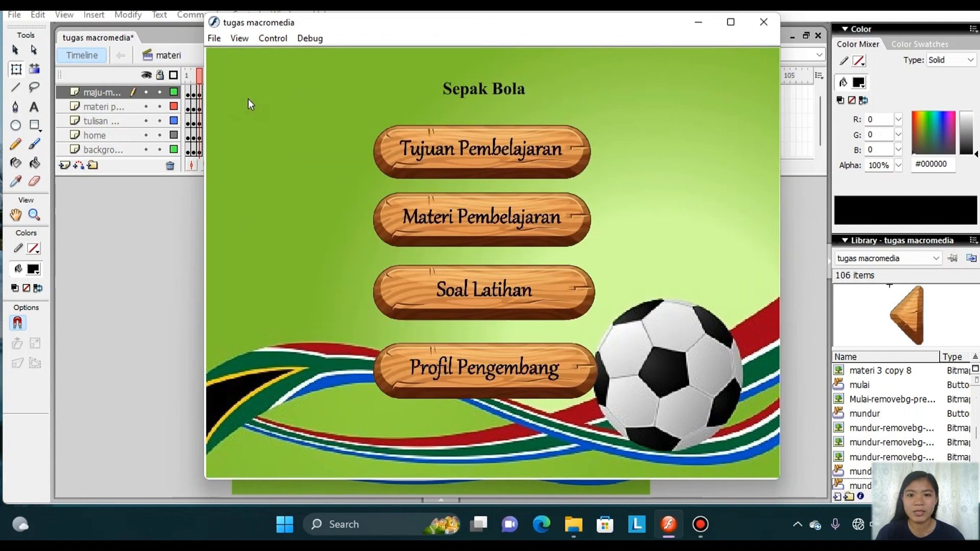
left_click(766, 22)
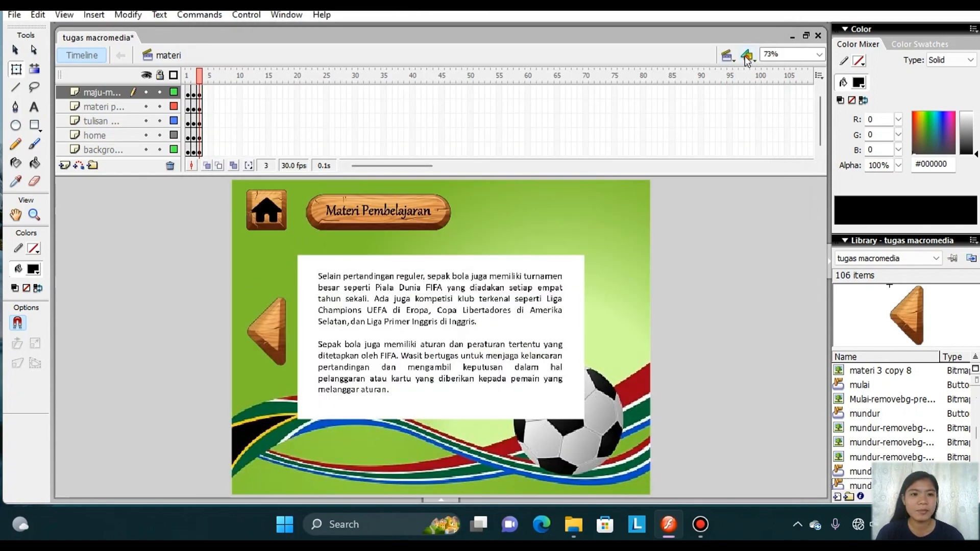
Switch to the soal scene and add a layer named home above the background layer.
left_click(727, 55)
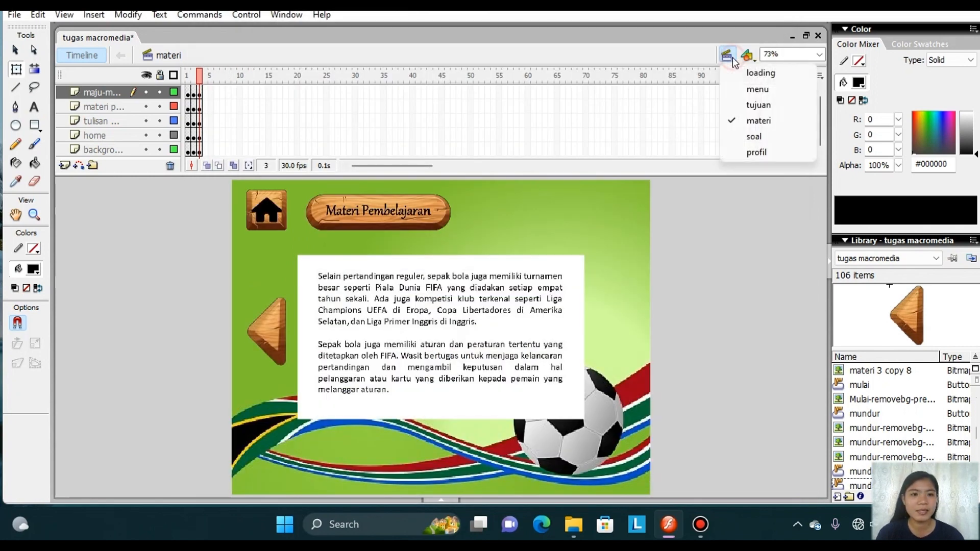
left_click(758, 137)
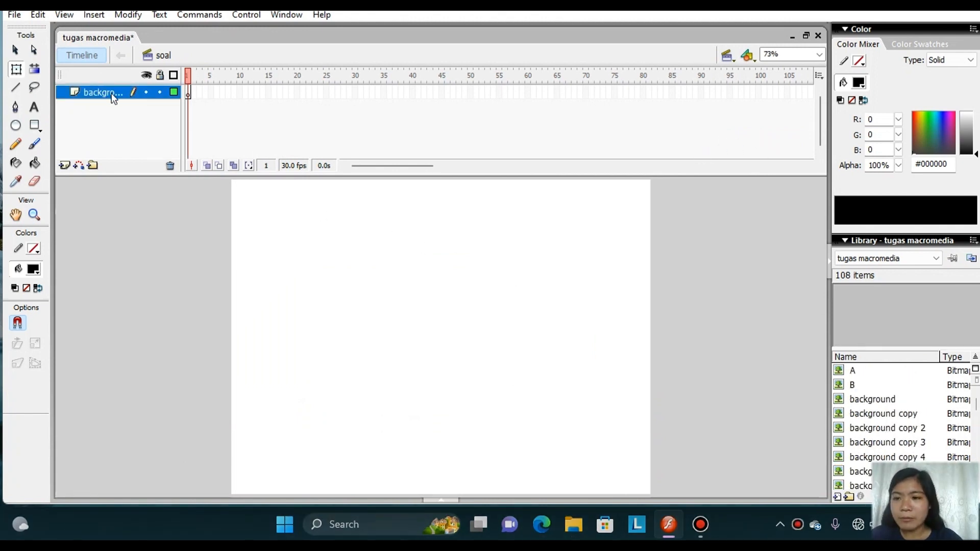
left_click(68, 166)
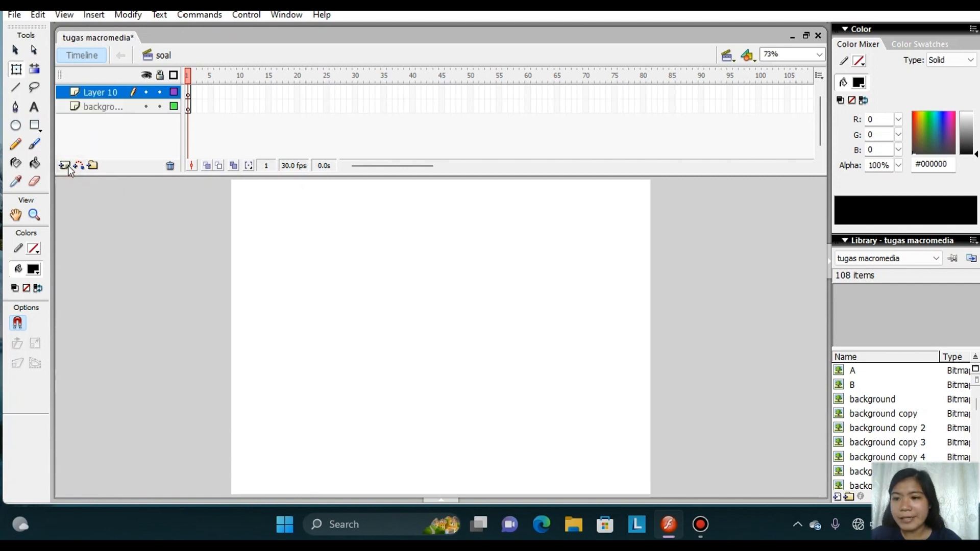
right_click(122, 92)
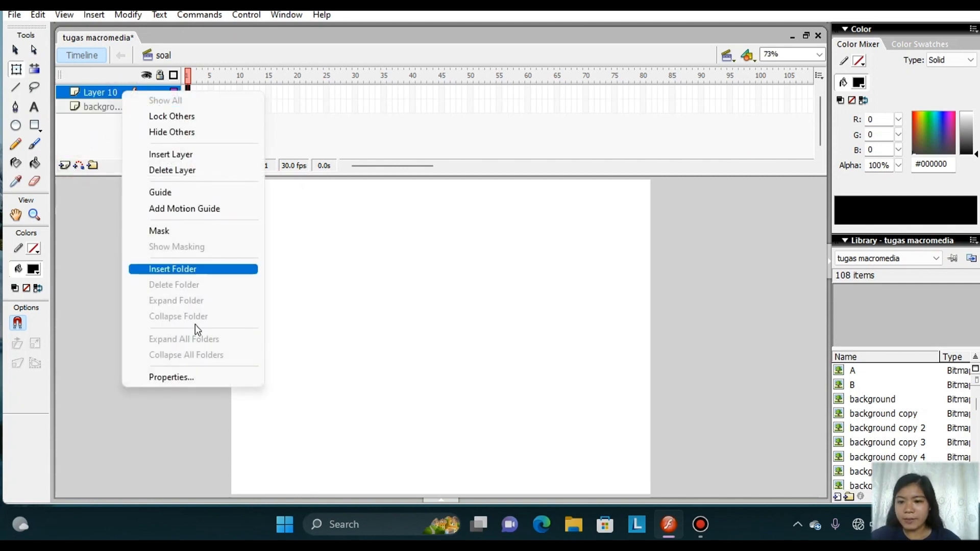
left_click(210, 380)
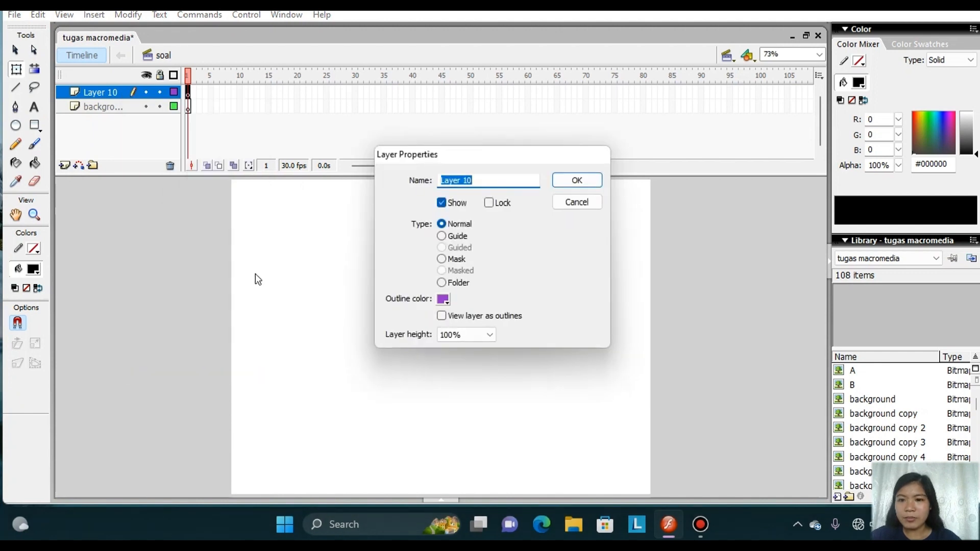
key("BackSpace")
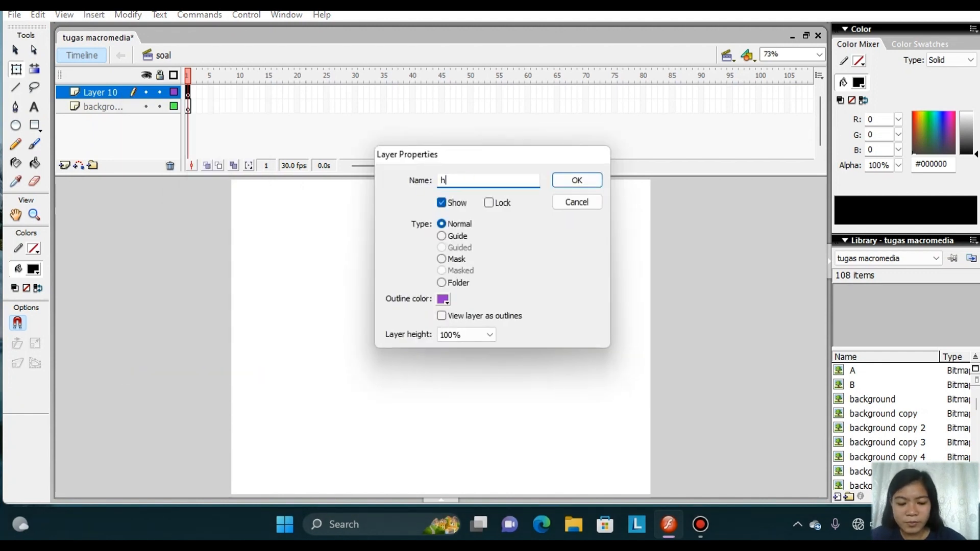
left_click(563, 183)
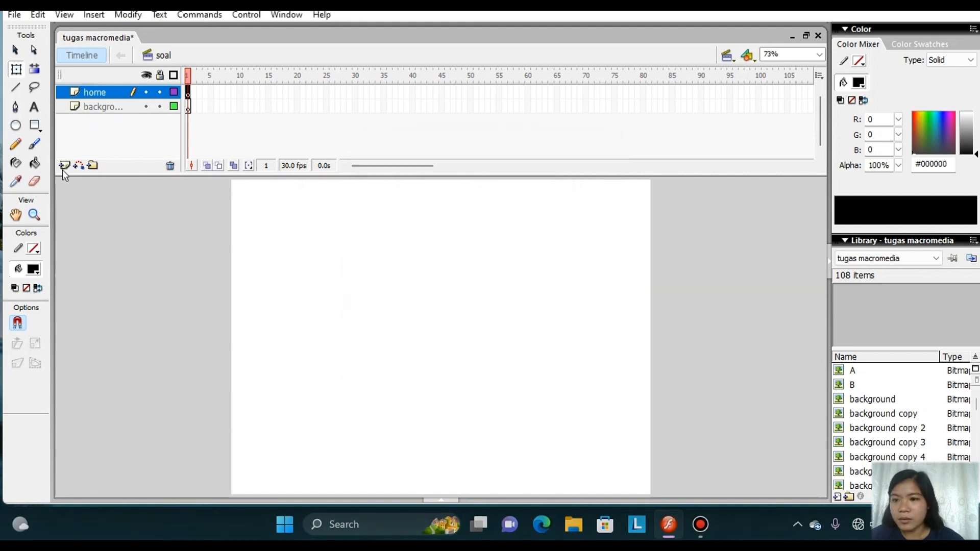
Add a layer named tulisan soal latihan above the home layer.
left_click(63, 166)
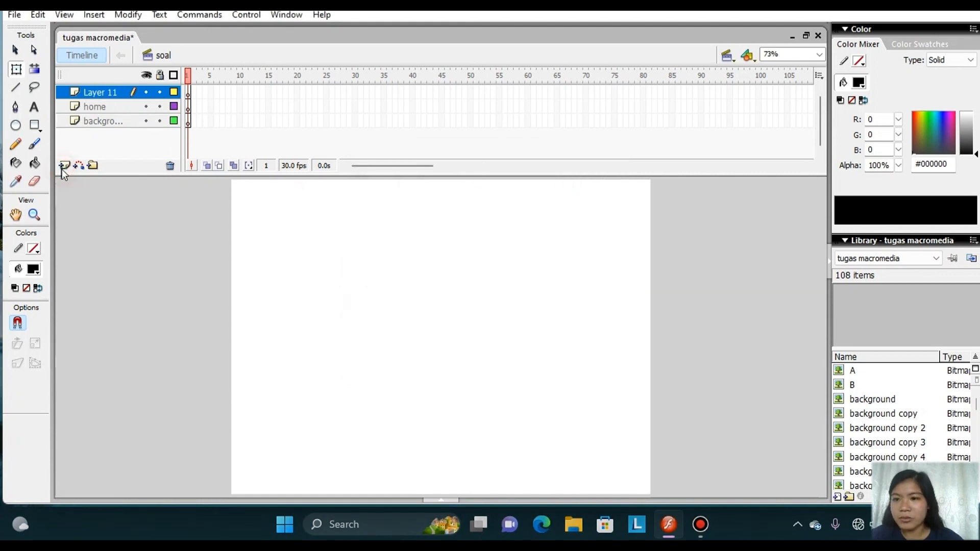
right_click(108, 93)
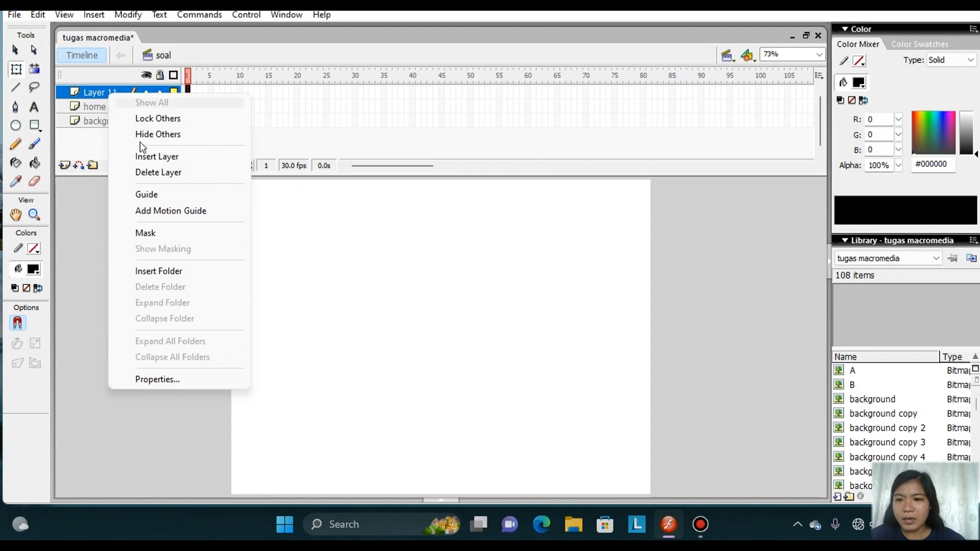
left_click(222, 383)
key("BackSpace")
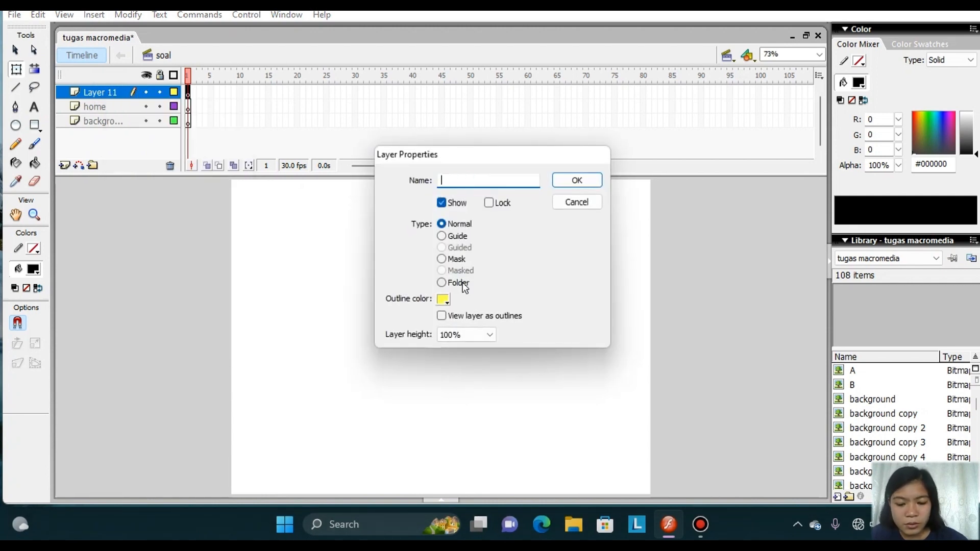
type("tulisan soal latihan")
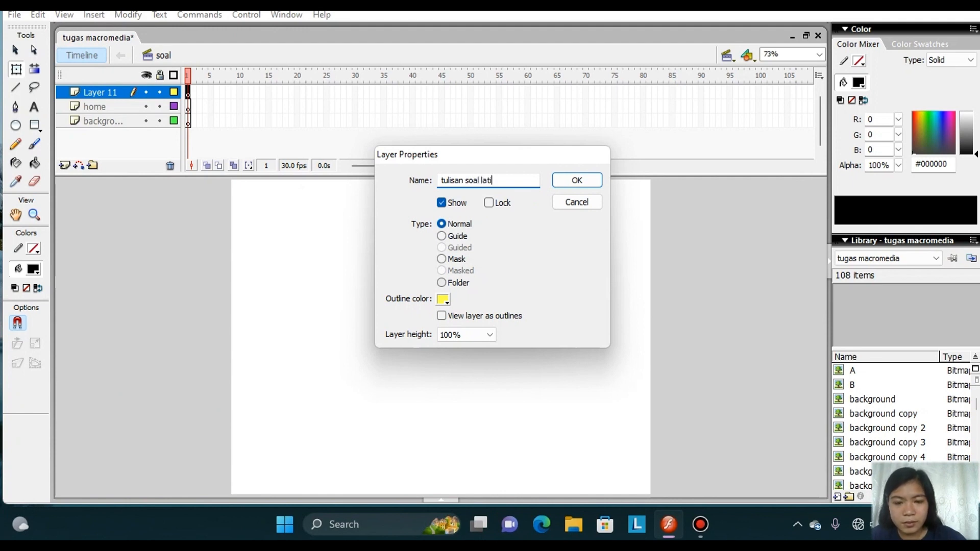
left_click(580, 182)
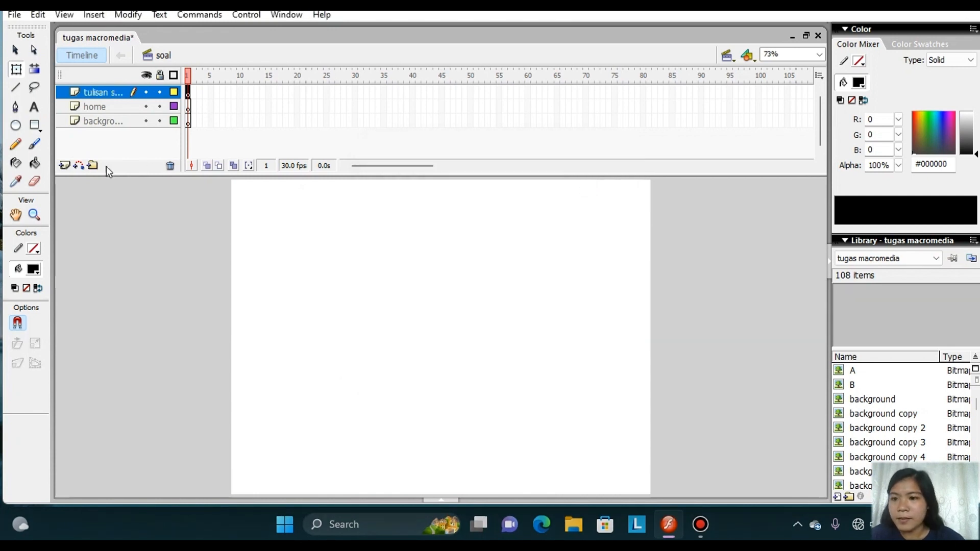
Add a layer named petunjuk above the tulisan soal latihan layer.
left_click(65, 165)
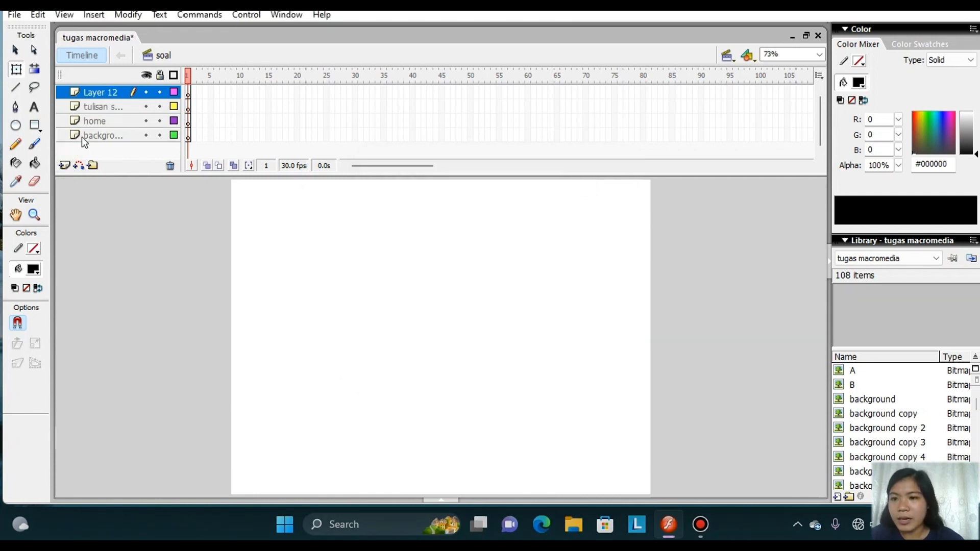
right_click(104, 91)
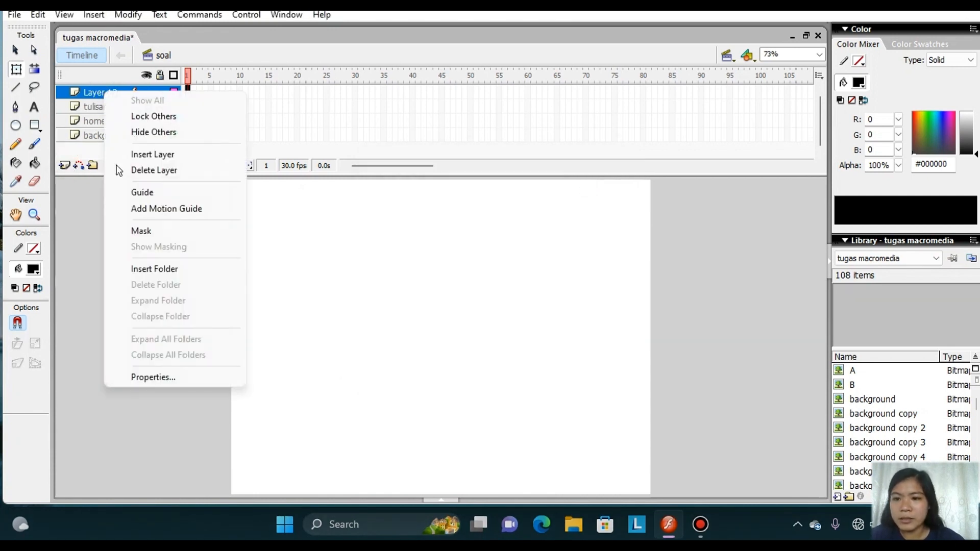
left_click(193, 380)
key("BackSpace")
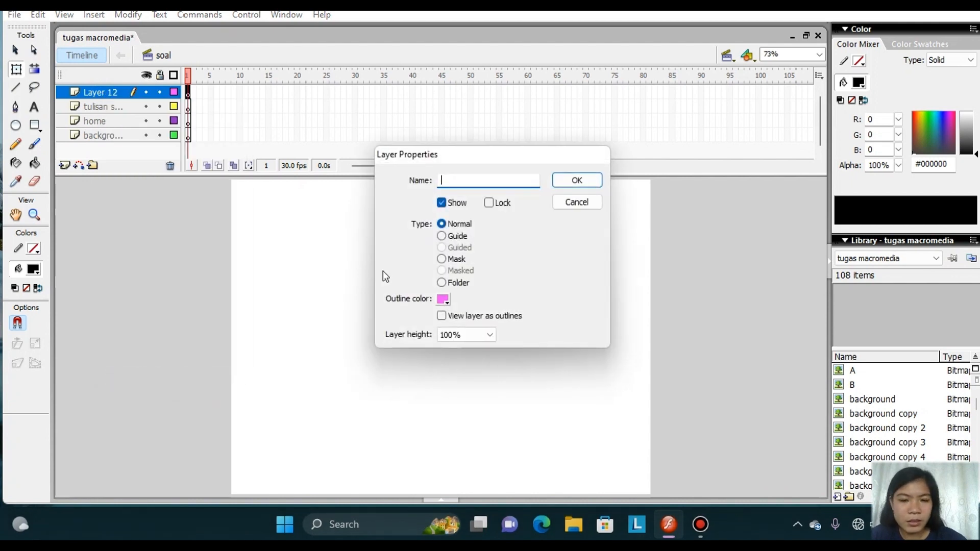
type("petu")
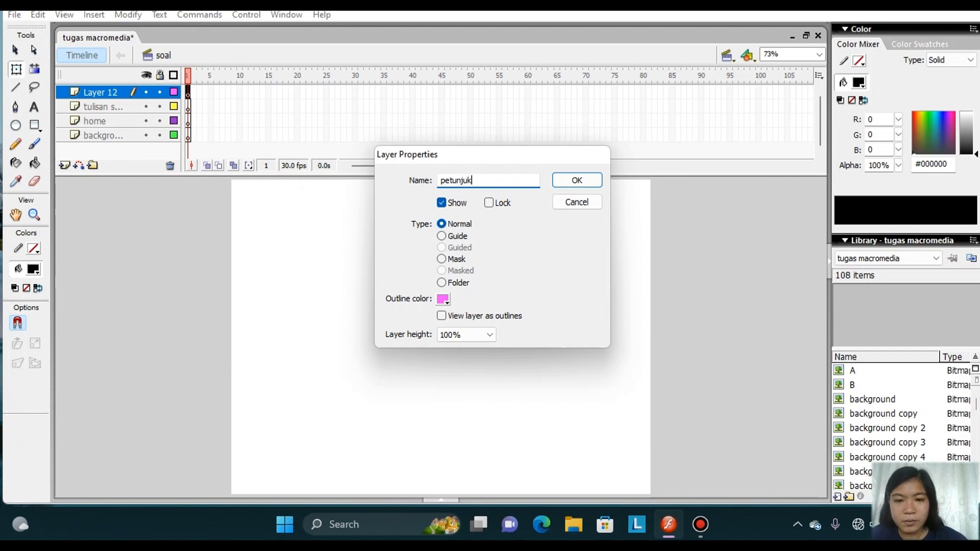
type("njuk")
left_click(586, 180)
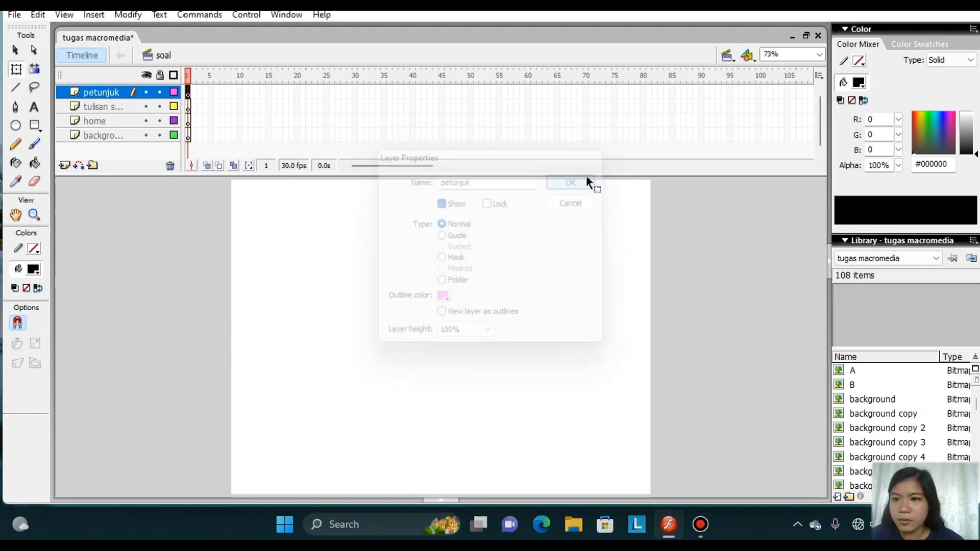
Add a layer named mulai above the petunjuk layer.
left_click(71, 167)
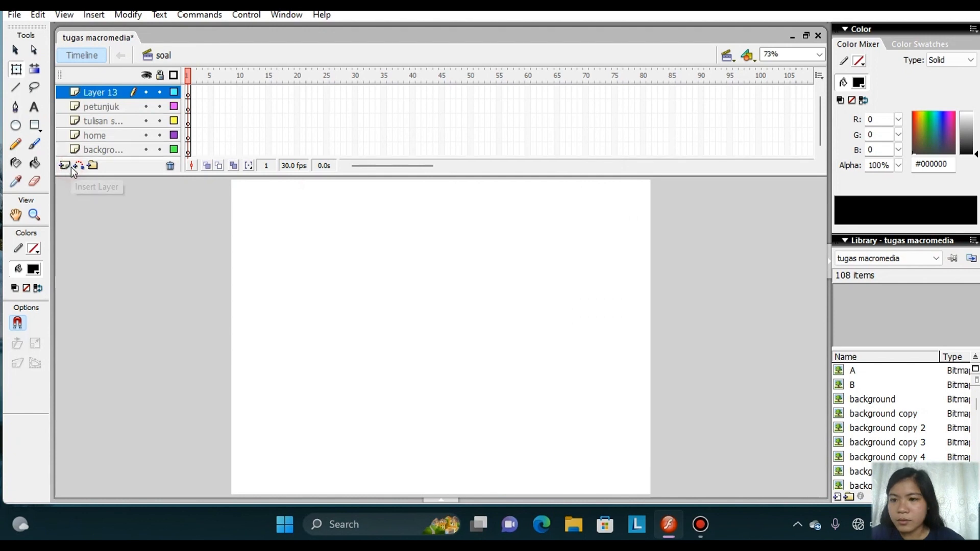
right_click(105, 92)
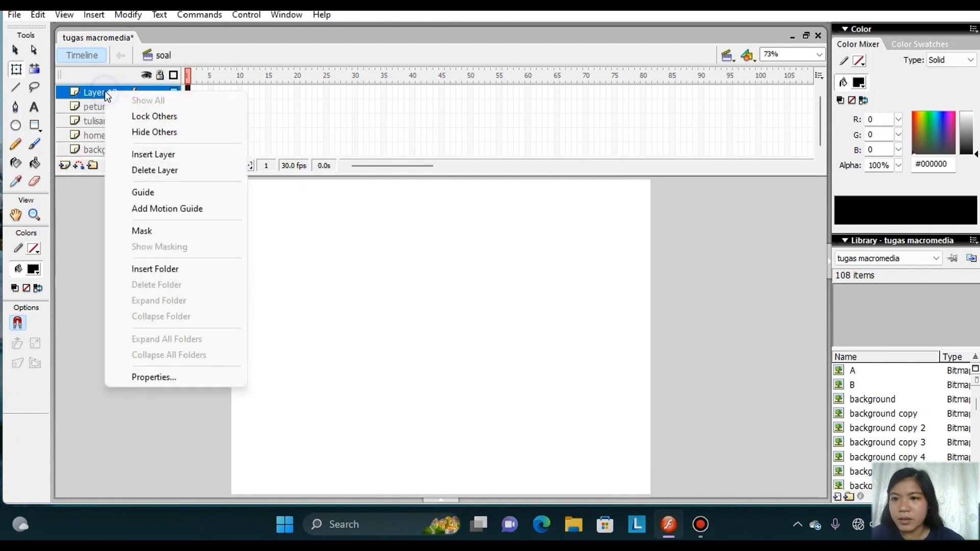
left_click(149, 377)
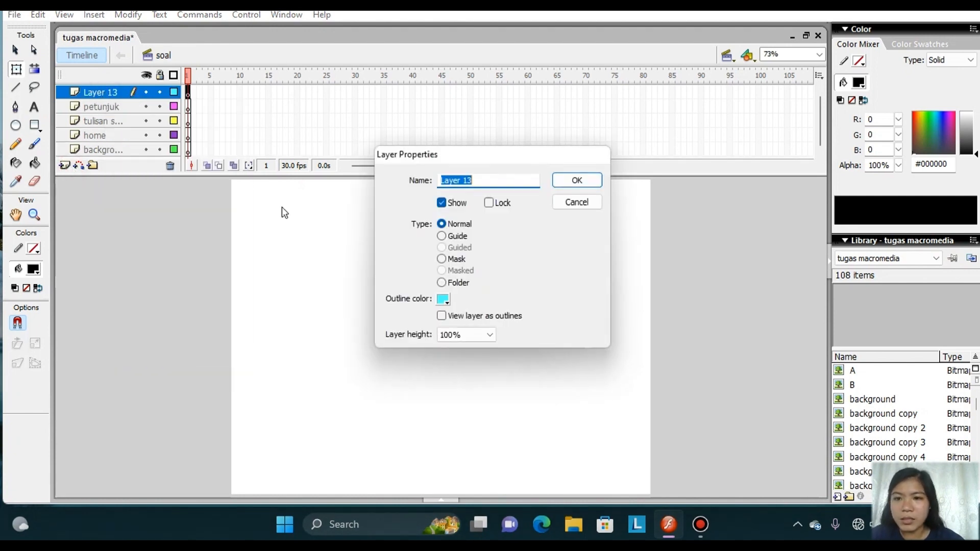
key("BackSpace")
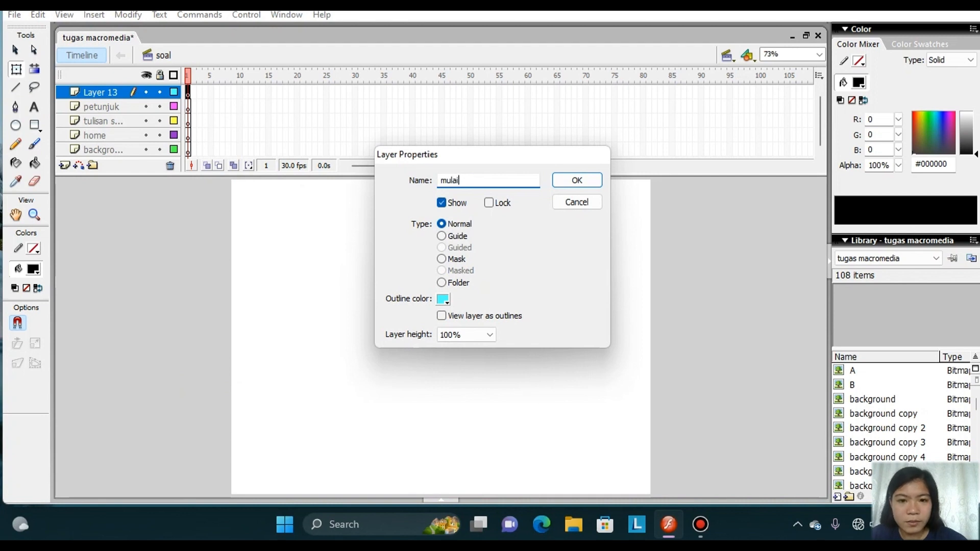
left_click(590, 181)
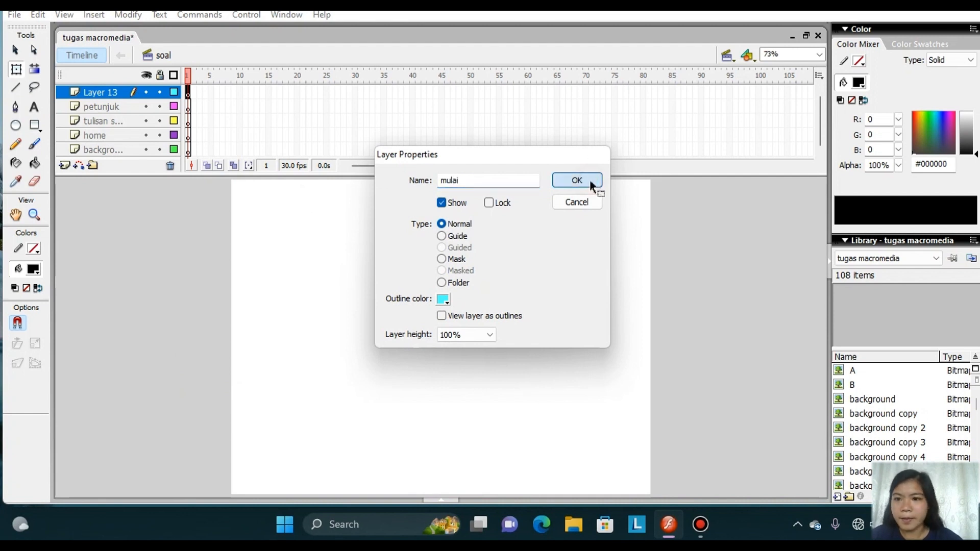
Import the background image to the stage on the background layer without replacing existing library items.
left_click(131, 149)
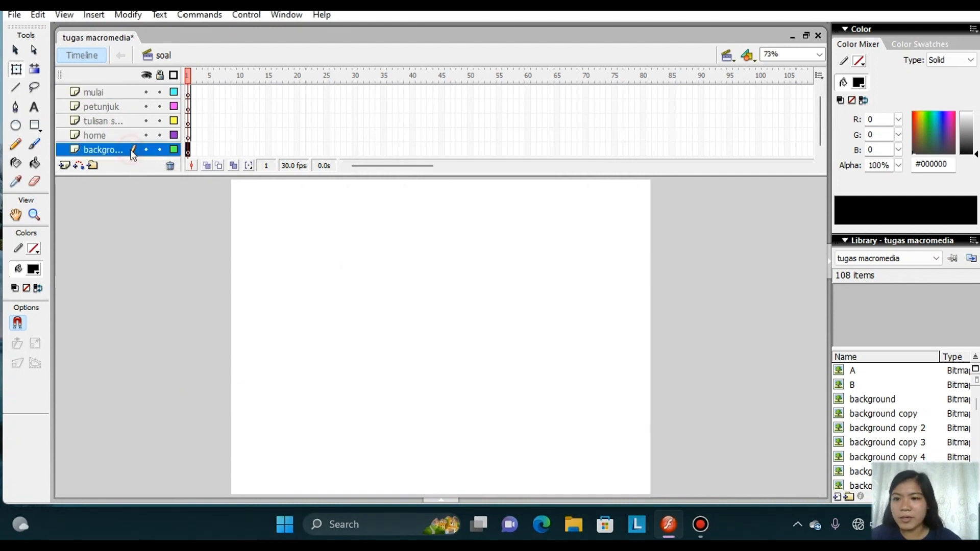
left_click(14, 14)
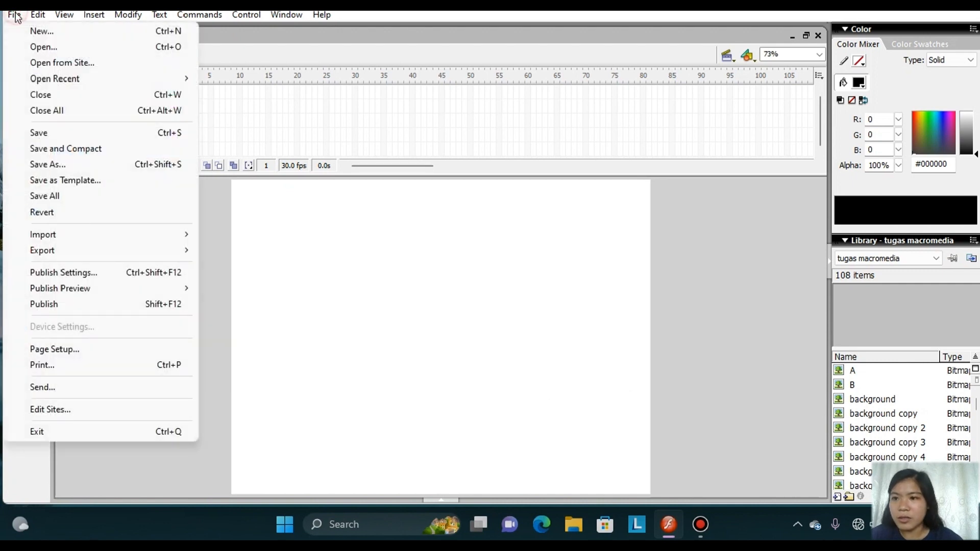
mouse_move(69, 234)
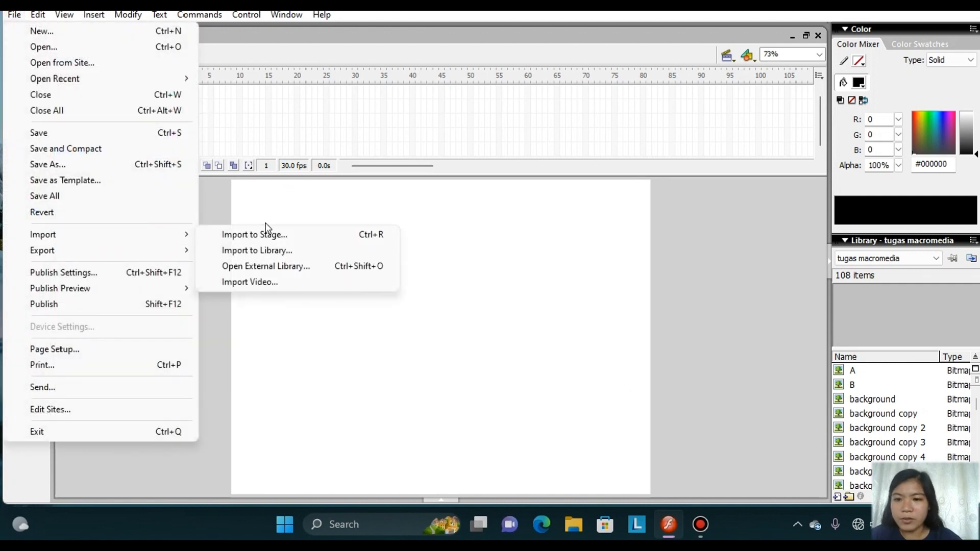
left_click(299, 235)
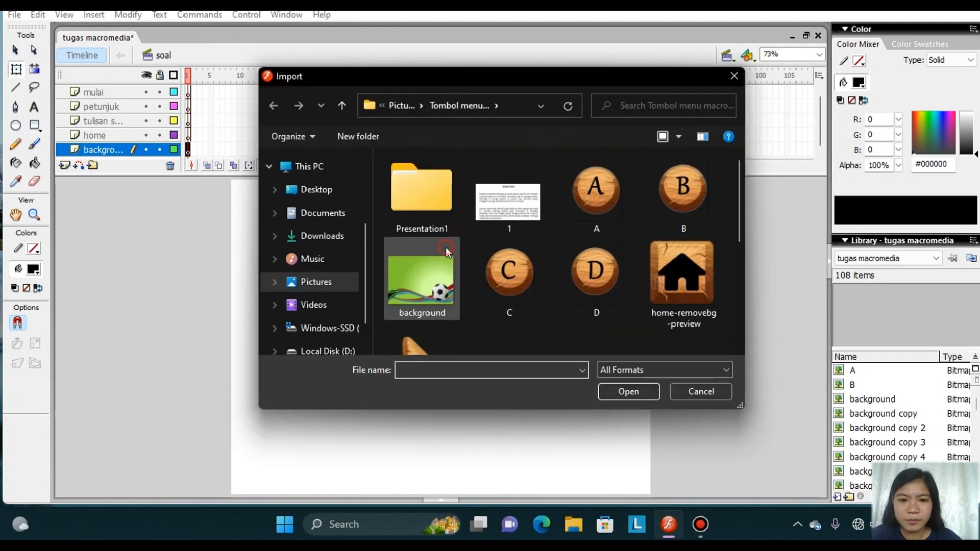
left_click(422, 279)
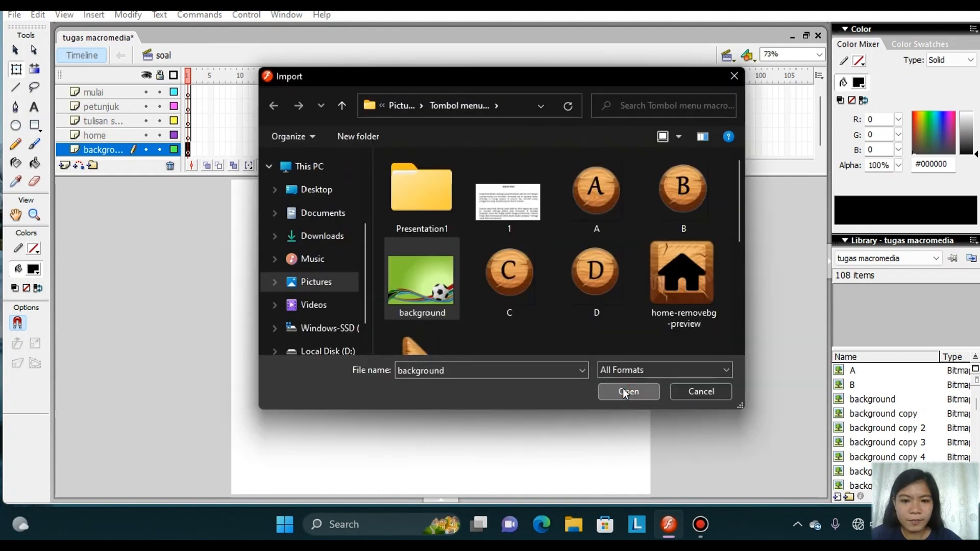
left_click(627, 391)
left_click(531, 288)
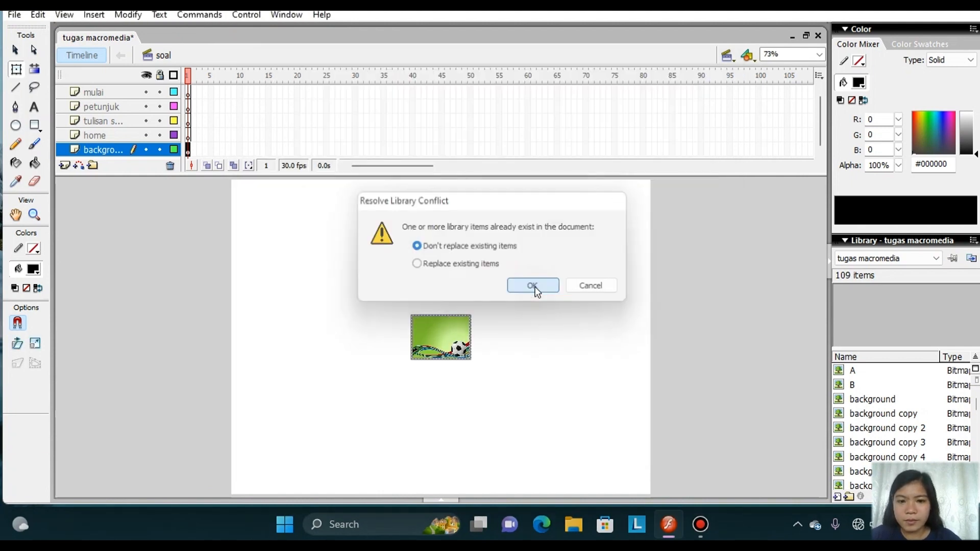
Stretch the background image with Free Transform until it covers the whole stage.
left_click(17, 72)
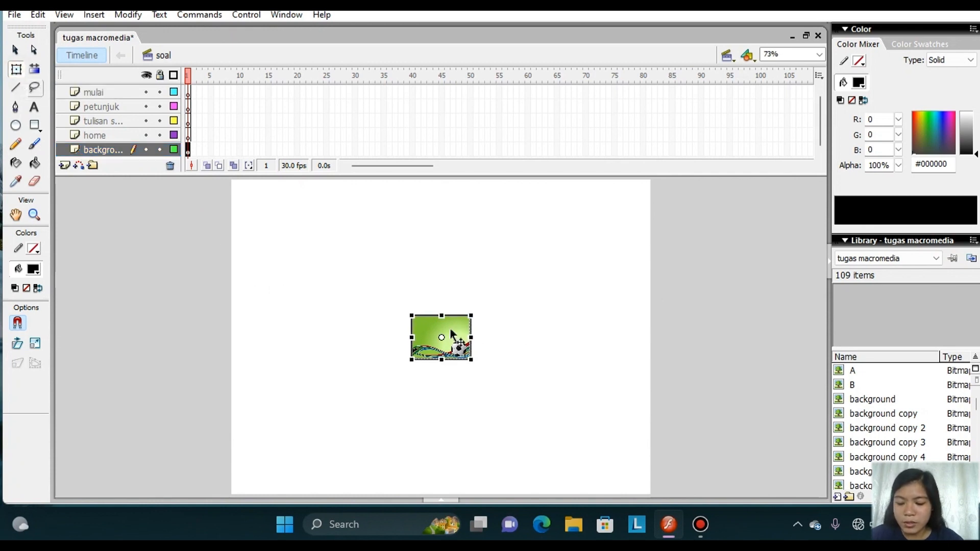
left_click_drag(444, 317, 419, 182)
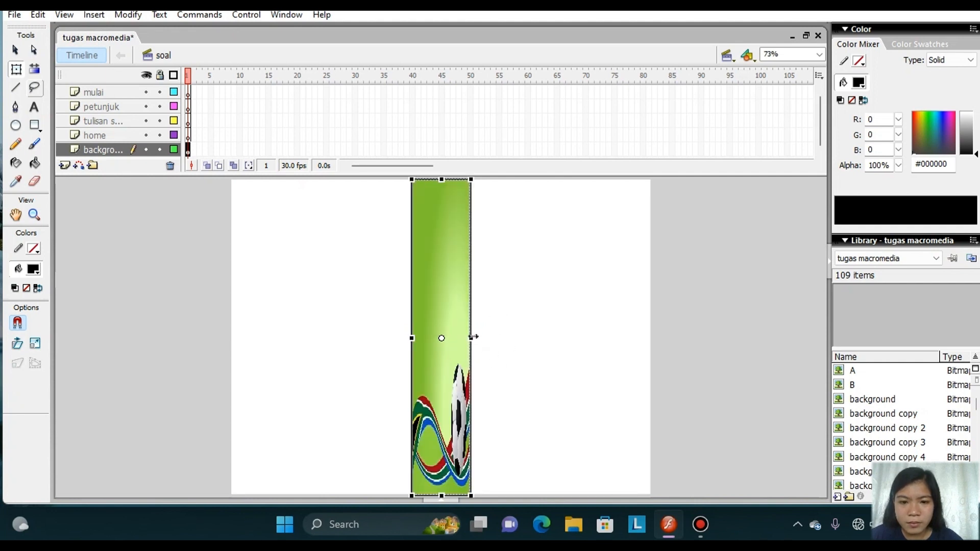
left_click_drag(473, 337, 651, 350)
left_click_drag(540, 395, 540, 397)
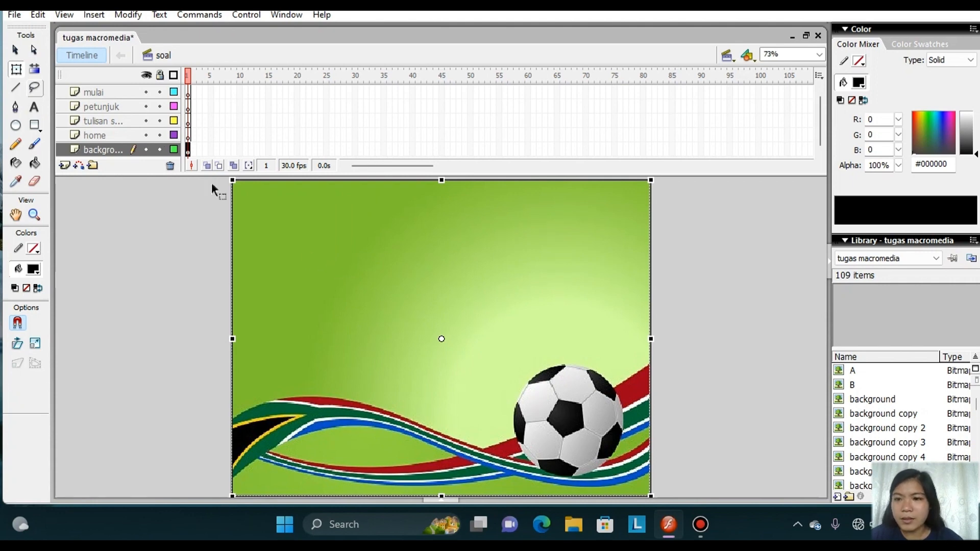
Import home-removebg-preview to the stage on the home layer without replacing existing library items.
left_click(127, 136)
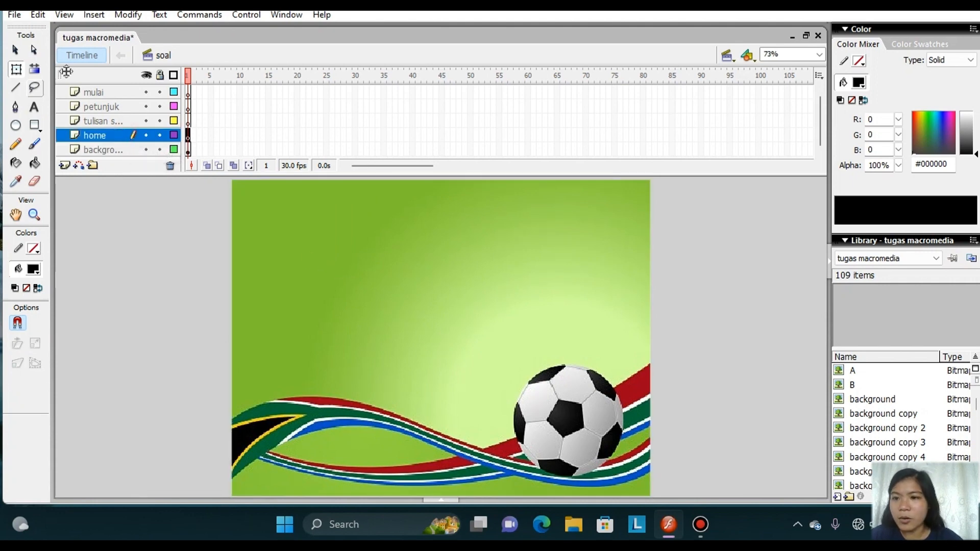
left_click(14, 15)
mouse_move(122, 240)
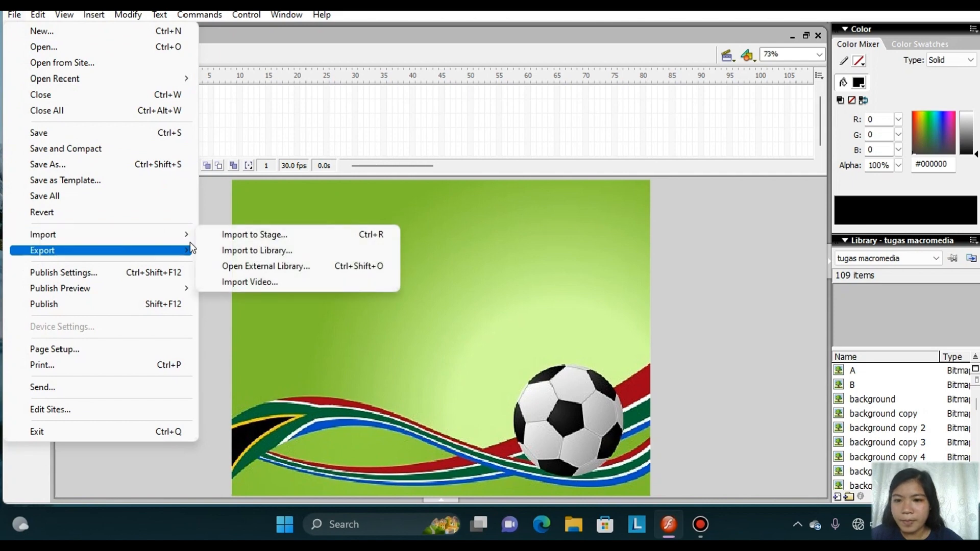
left_click(222, 236)
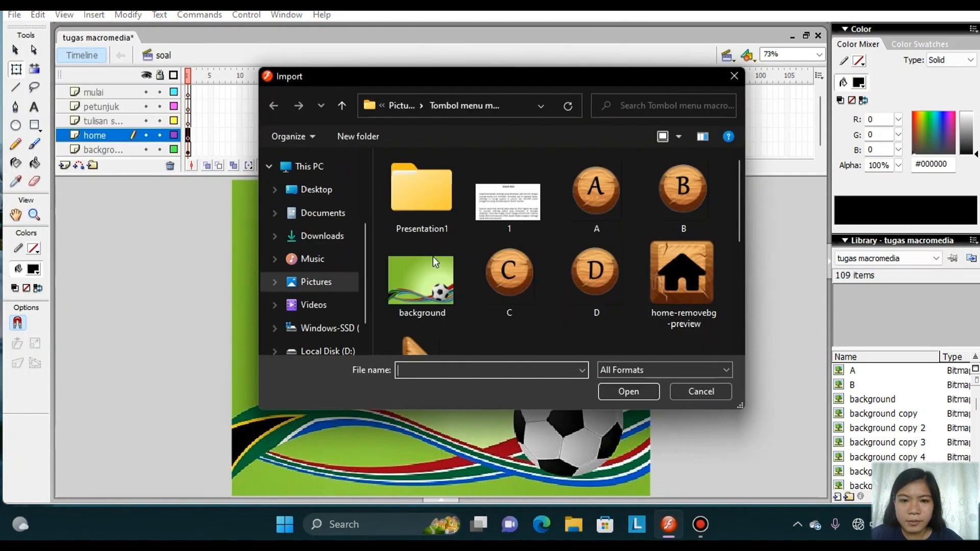
left_click(674, 307)
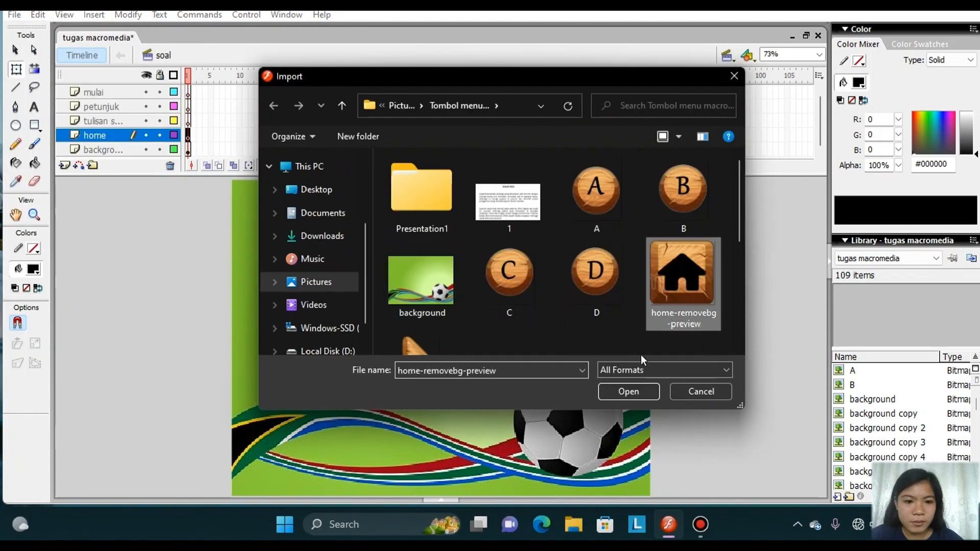
left_click(631, 392)
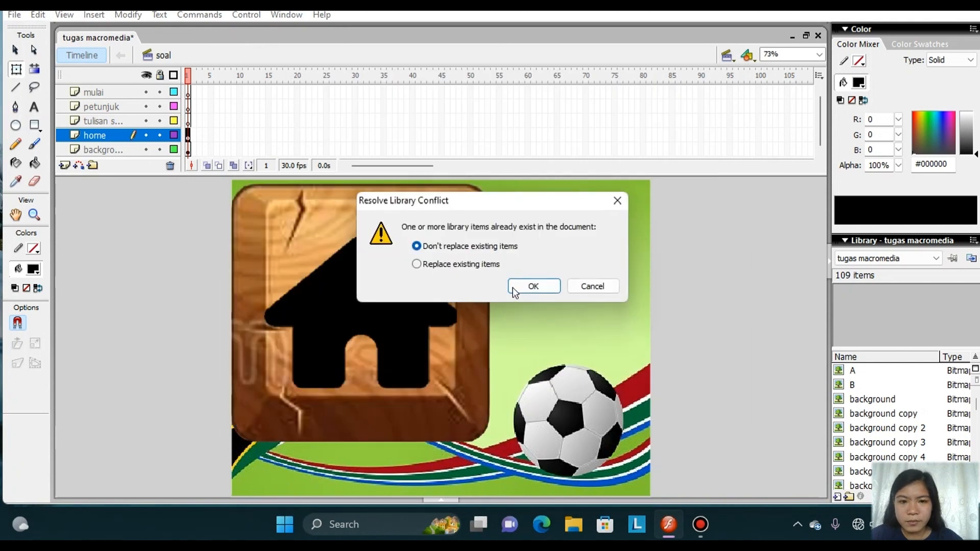
left_click(518, 285)
Shrink the home image to a small icon and place it in the upper-left corner of the stage.
left_click(403, 317)
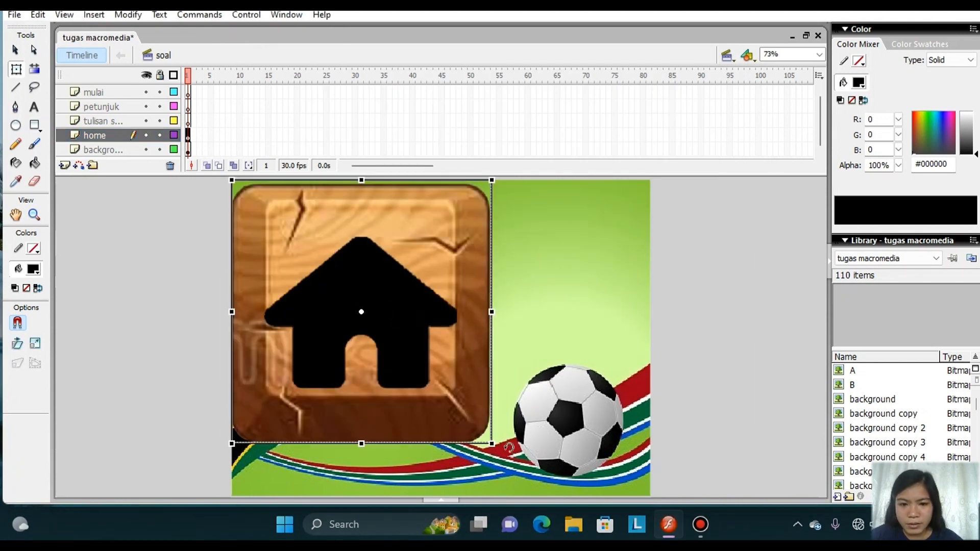
left_click_drag(491, 444, 379, 351)
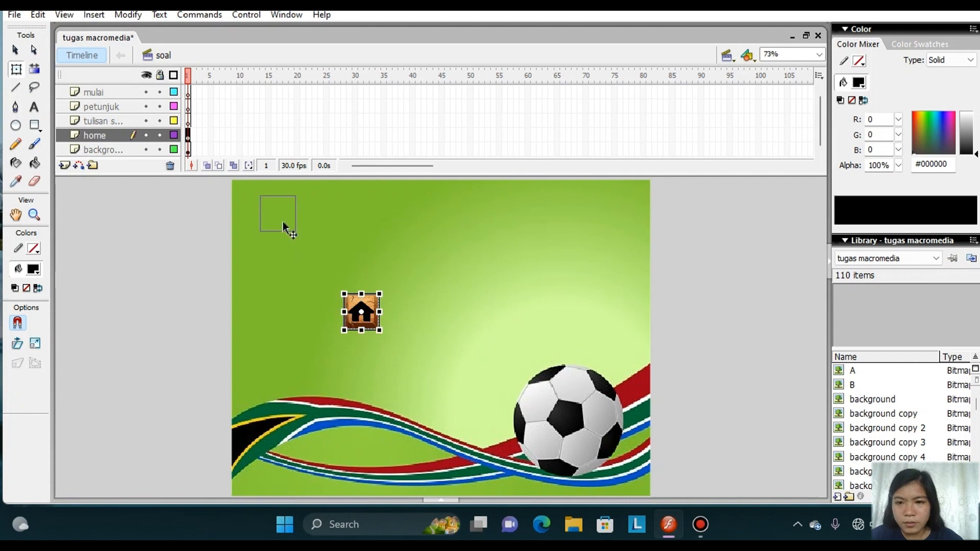
left_click_drag(283, 222, 271, 215)
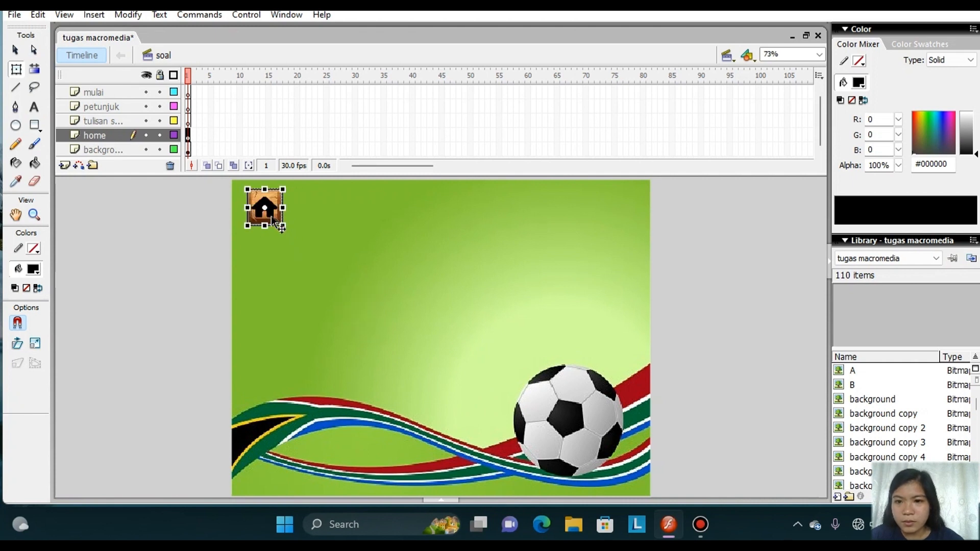
Import soal-removebg-preview on the "tulisan s..." layer without replacing existing library items, and place it shrunk to a small sign beside the home icon.
left_click(114, 119)
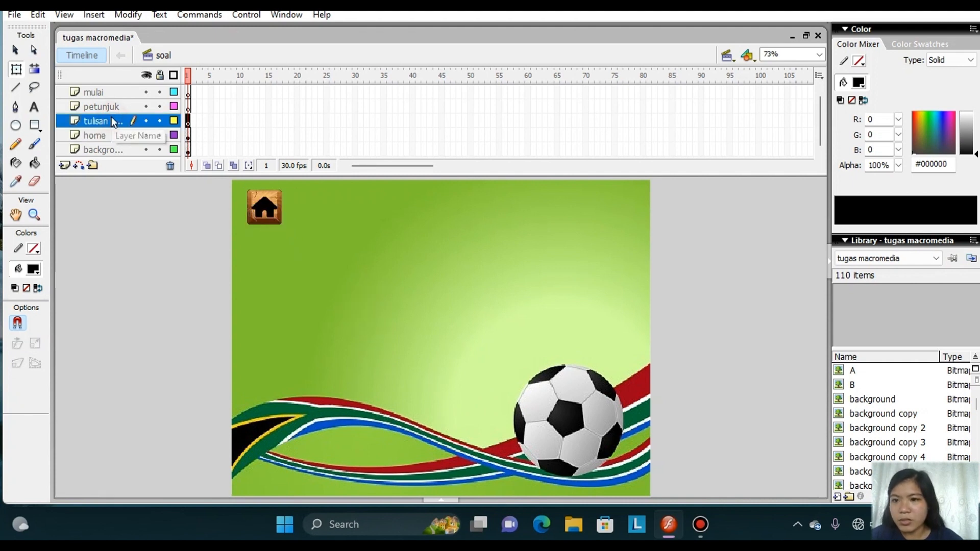
left_click(14, 16)
mouse_move(122, 240)
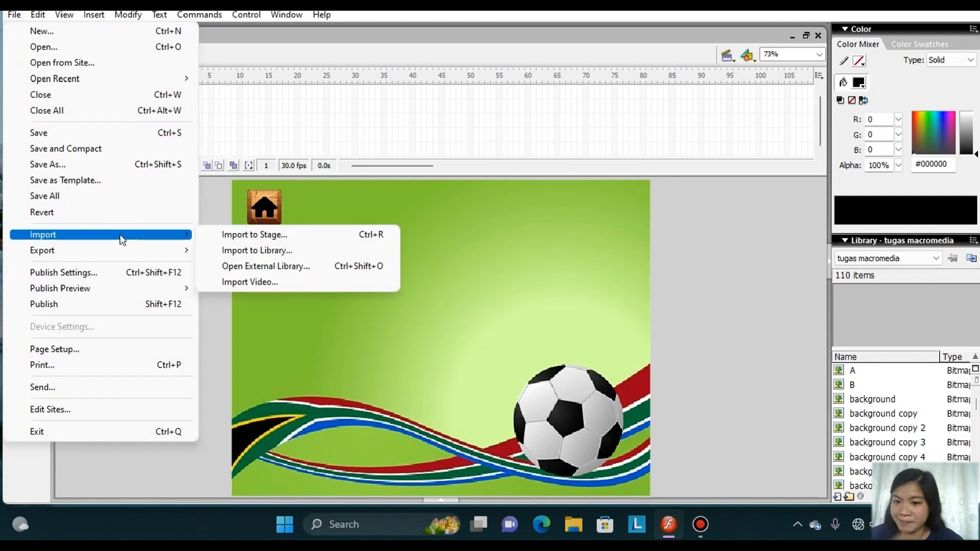
left_click(236, 235)
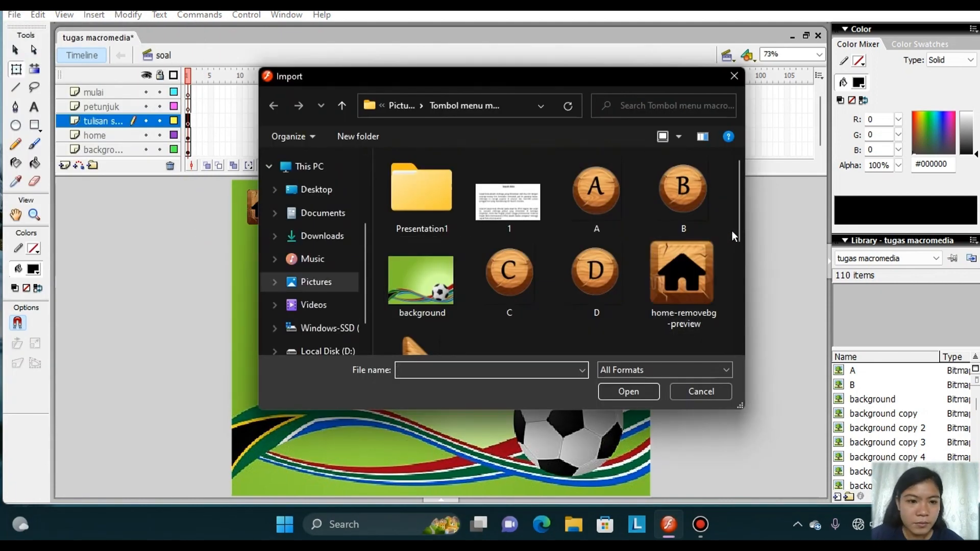
left_click_drag(738, 234, 745, 338)
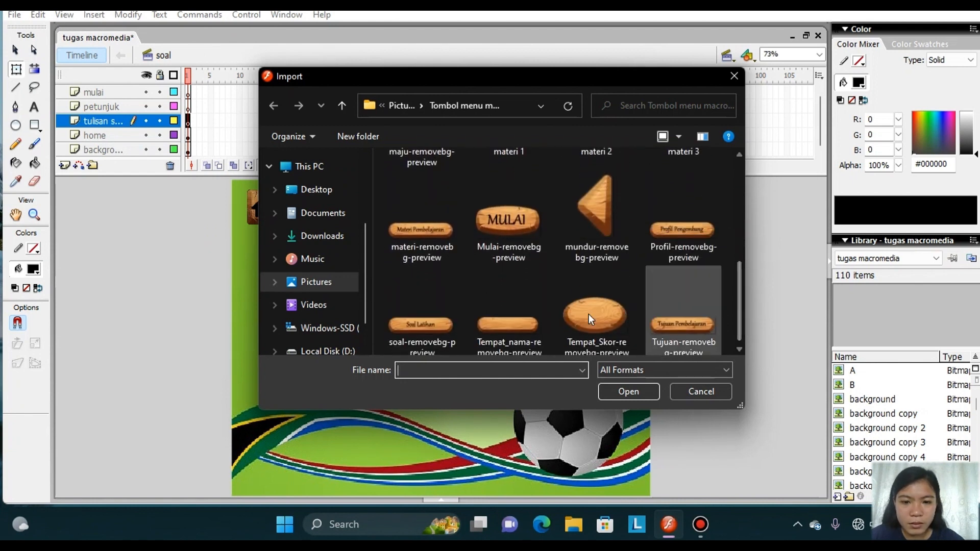
left_click(419, 318)
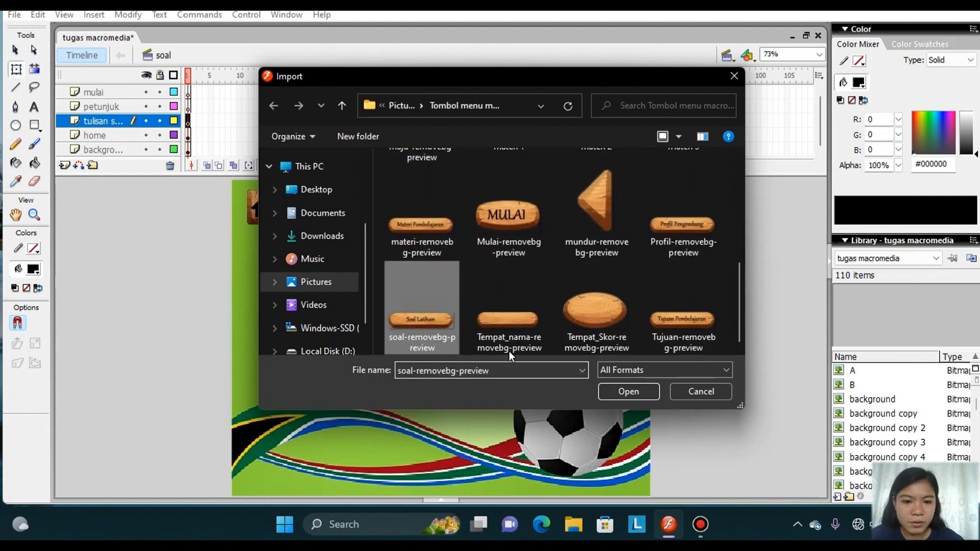
left_click(623, 395)
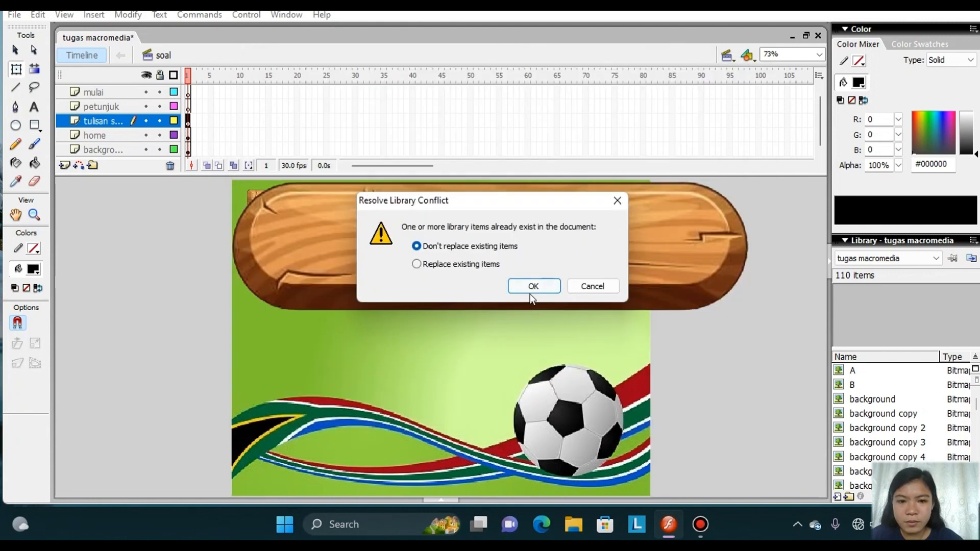
left_click(531, 287)
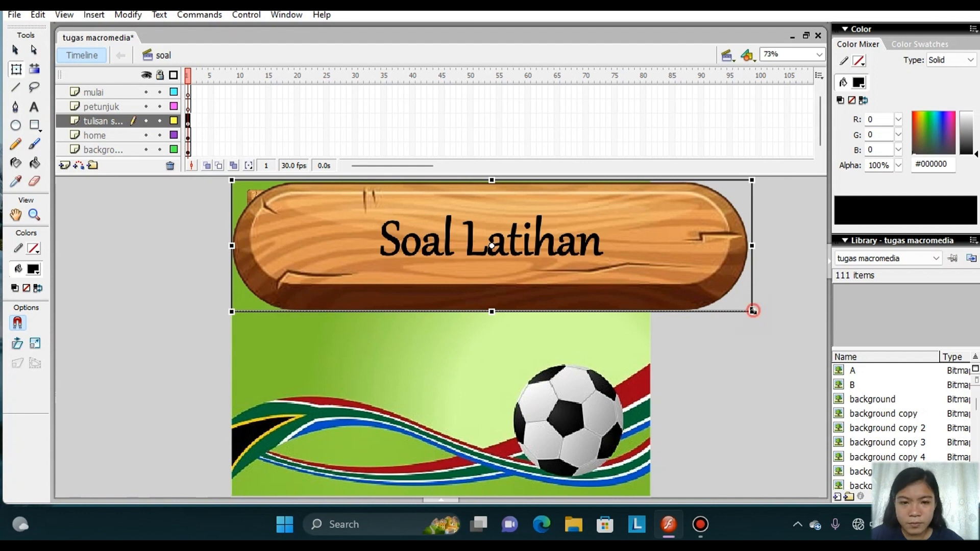
left_click_drag(753, 311, 585, 262)
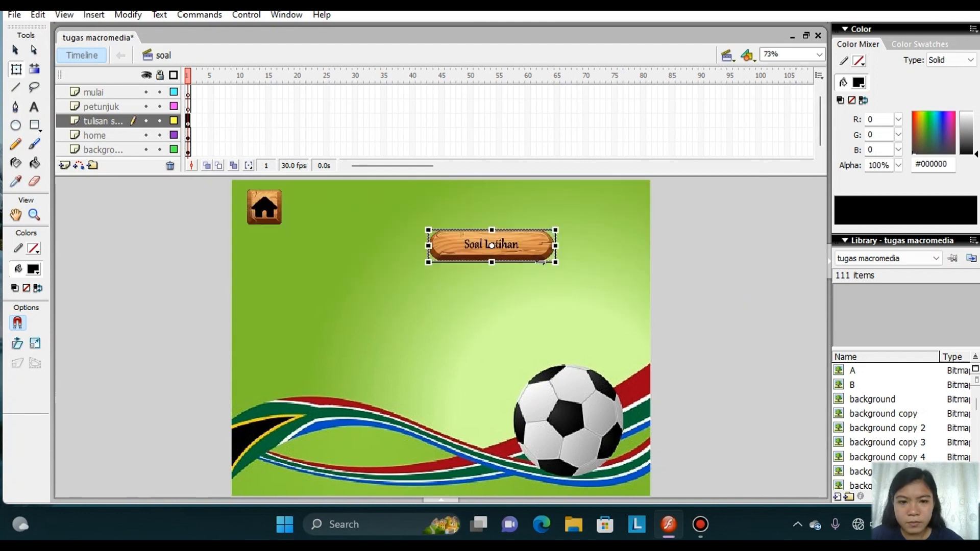
left_click_drag(433, 205, 400, 206)
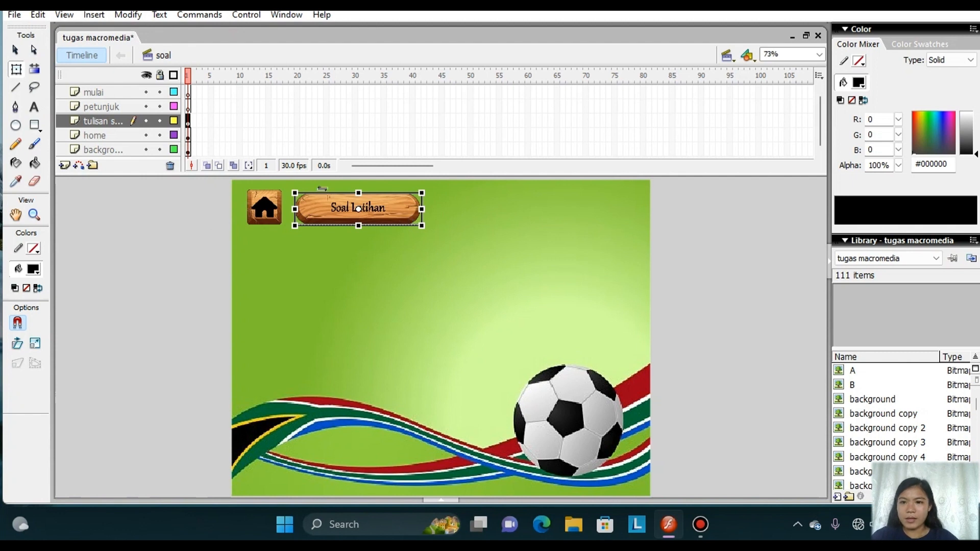
Draw a wide text box below the Soal Latihan sign on the petunjuk layer, with the text size set to 14.
left_click(132, 107)
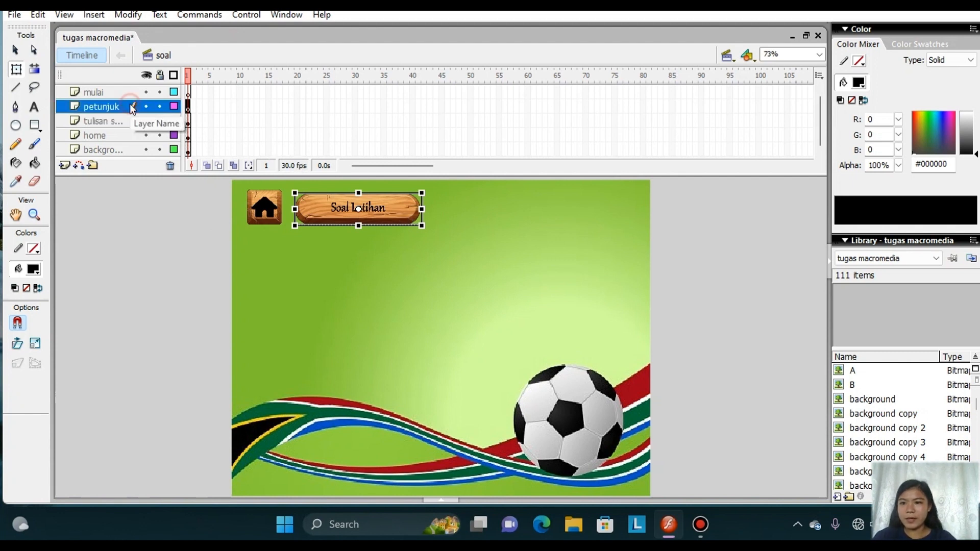
left_click(14, 15)
left_click(213, 243)
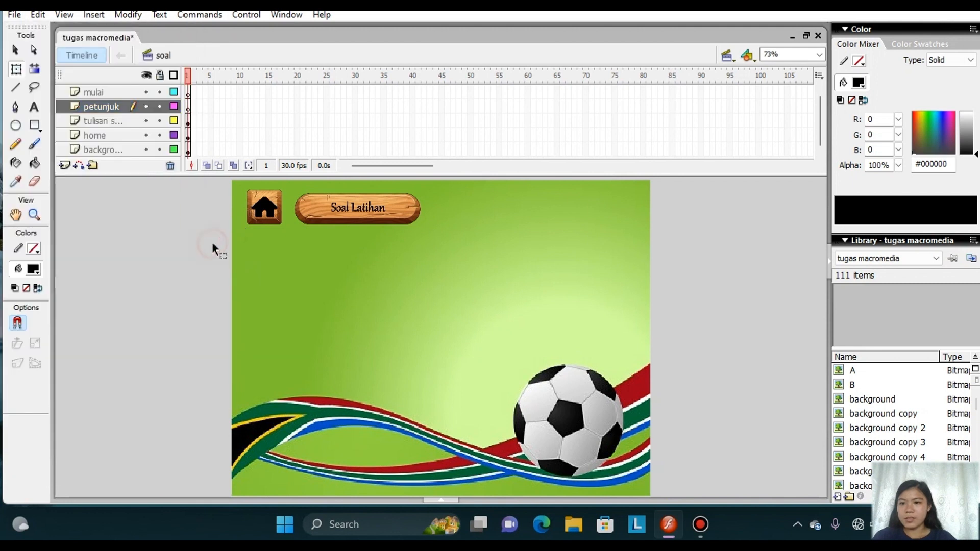
left_click(30, 110)
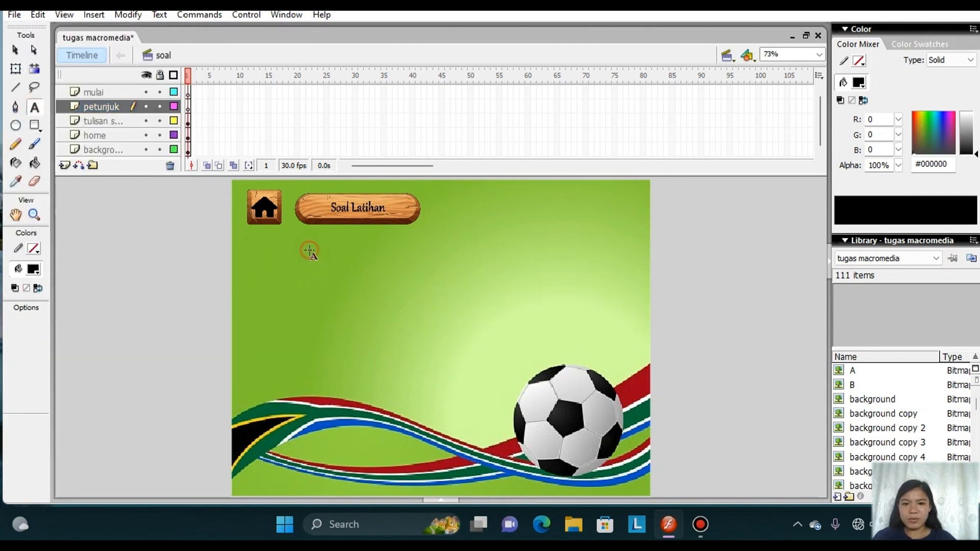
left_click_drag(310, 251, 621, 289)
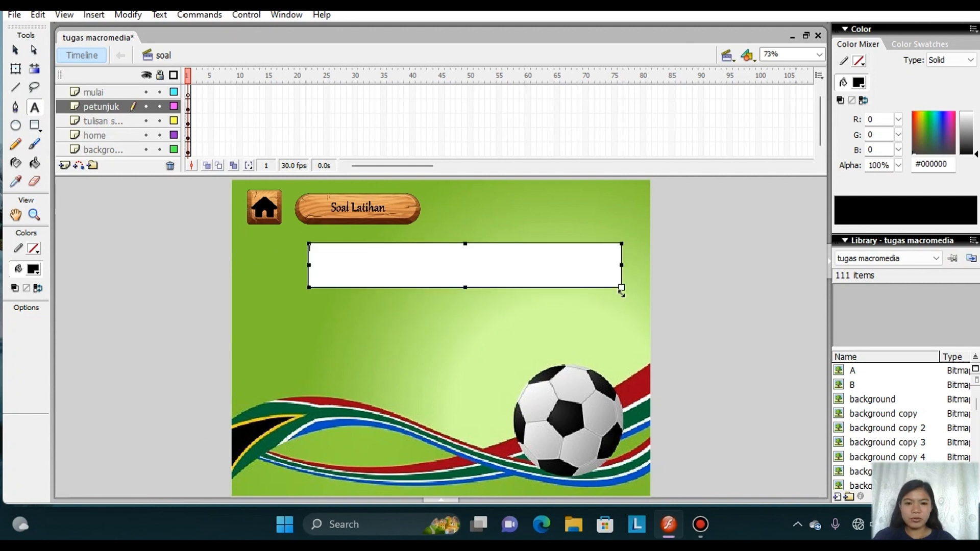
left_click(167, 15)
mouse_move(187, 48)
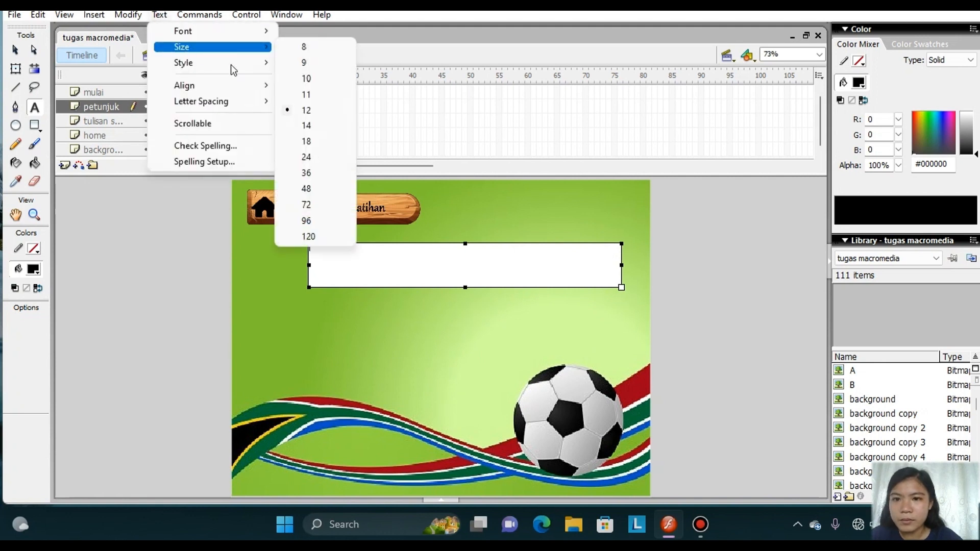
left_click(306, 126)
Enter the heading "Petunjuk Soal" and the first instruction line "1. Silahkan membaca soal dengan teliti" in the text box.
type("Petunjuk S")
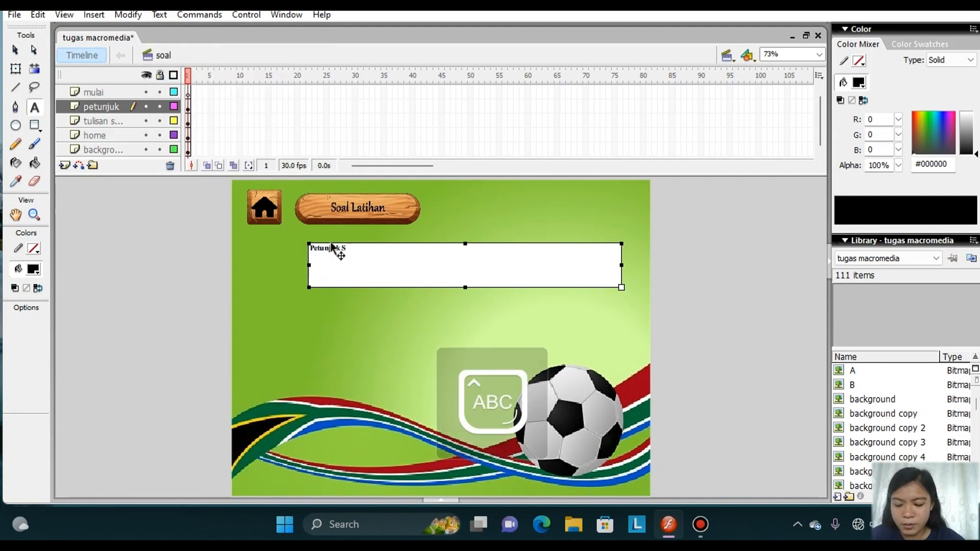
type("oal")
key("Return")
type("1. Silahkan")
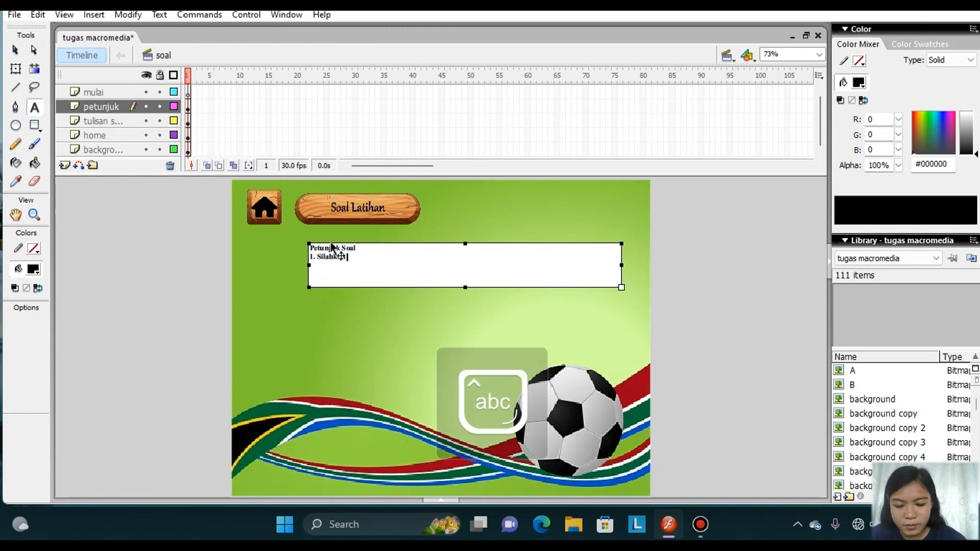
type(" membaca soal dengan teliti")
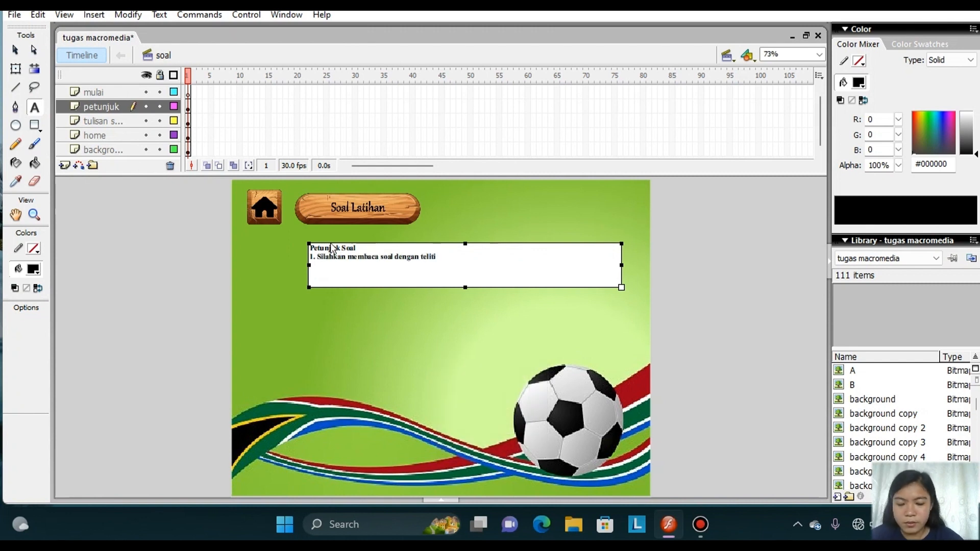
Add the second instruction line "2. Pilih salah satu jawaban diantara A, B, C, dan D yang menurut Anda paling benar".
key("Return")
type("2.")
key("Caps_Lock")
type("P")
key("Caps_Lock")
type("ilih salah satu")
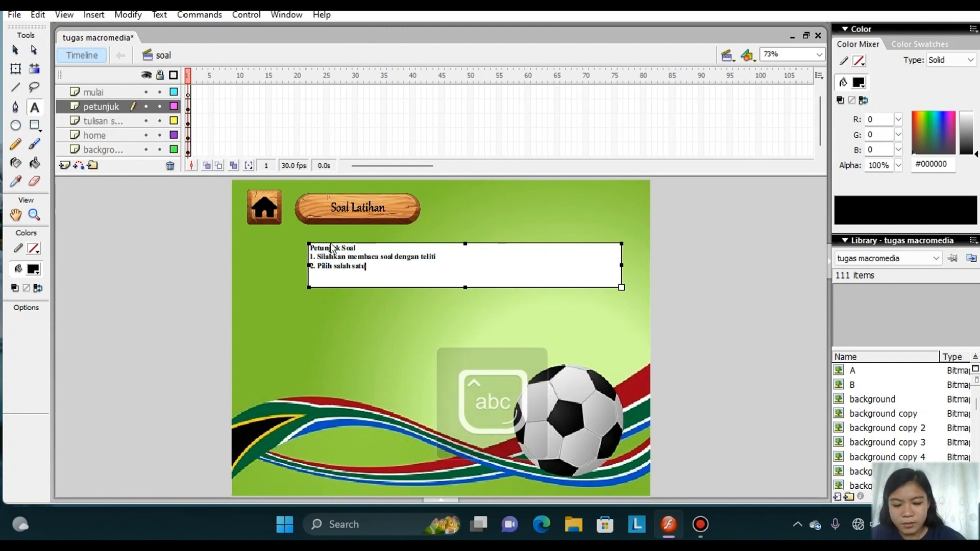
type(" jawaban dianatar")
key("Caps_Lock")
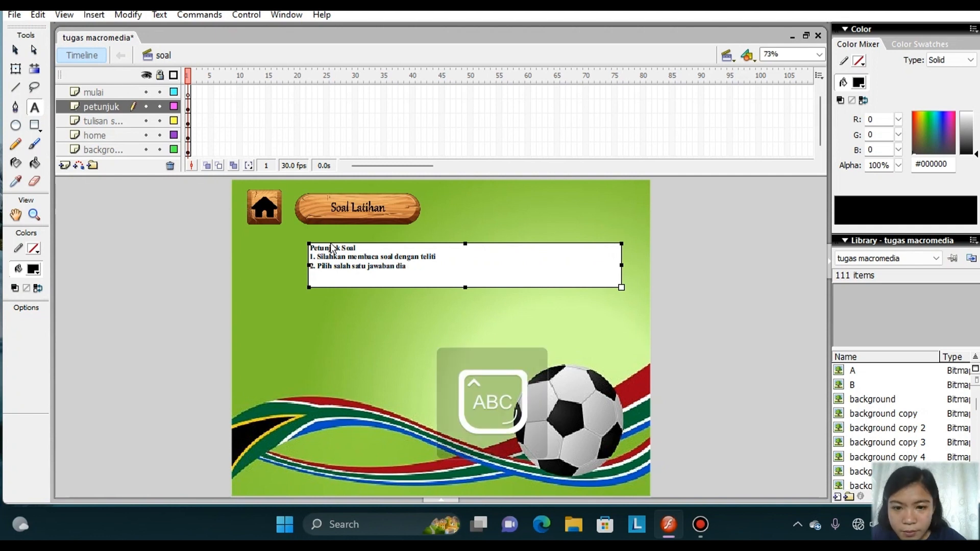
type("NTARA")
key("BackSpace")
key("BackSpace")
key("BackSpace")
key("BackSpace")
key("BackSpace")
key("BackSpace")
key("Caps_Lock")
type("antara")
key("Caps_Lock")
type("A, B")
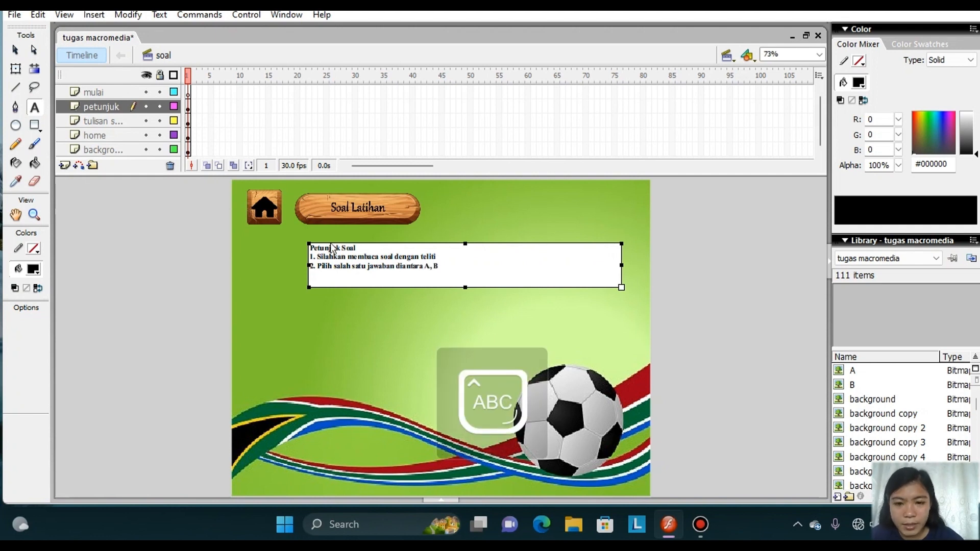
type(", C")
key("Caps_Lock")
type(", dan D yang menurut")
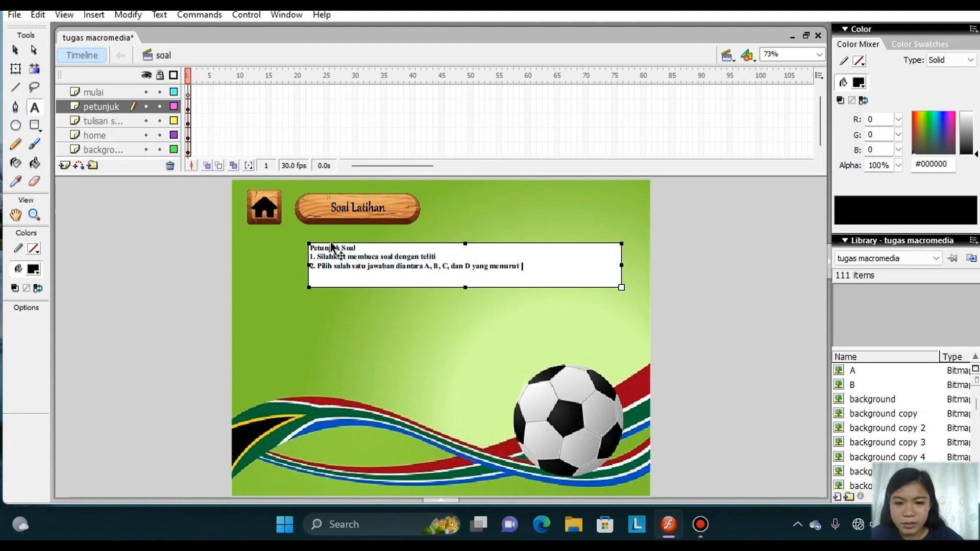
key("Caps_Lock")
type("A")
key("Caps_Lock")
type("nda paling benar")
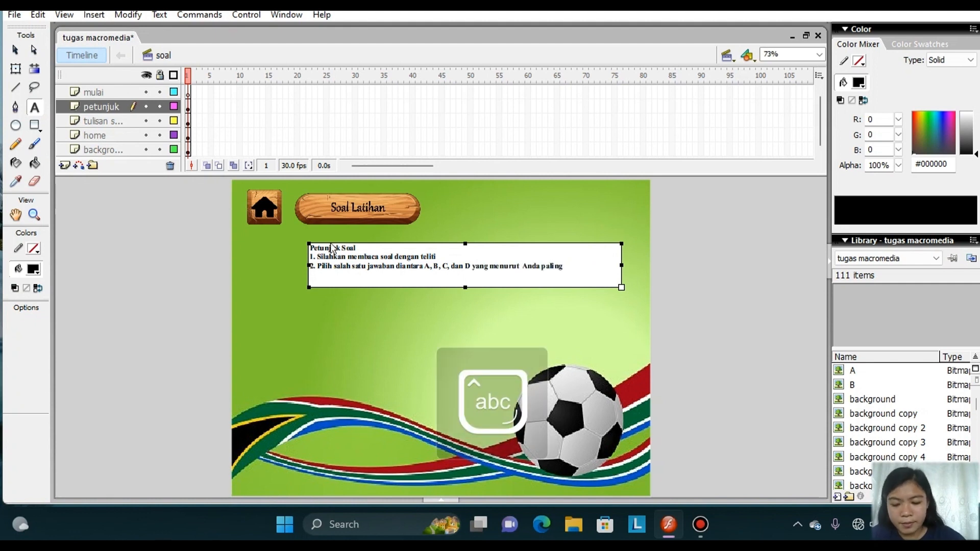
Add the third instruction line "3. Setelah Anda klik salah satu jawaban, maka otomatis akan pindah ke soal selanjutnya.".
key("Return")
type("3.")
key("Caps_Lock")
type("S")
key("Caps_Lock")
type("etelah Anda klik salah satu jawaban")
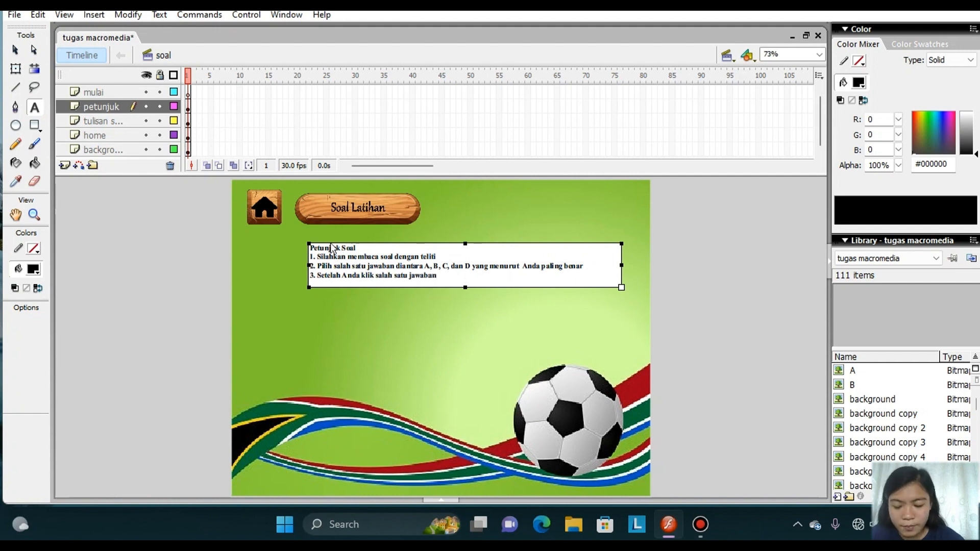
type(", maka otomatis akan pindah ke soal selanjutnya")
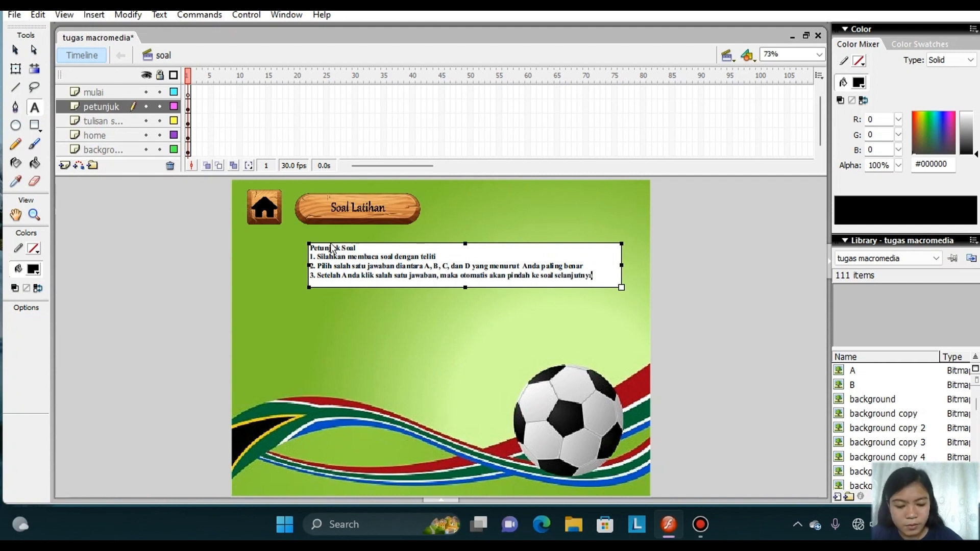
type(".")
Add the fourth instruction line "4. Silahkan klik tombol MULAI untuk mengerjakan soal".
key("Return")
type("4.")
key("Caps_Lock")
type("S")
key("Caps_Lock")
type("ilahkan klik tomb")
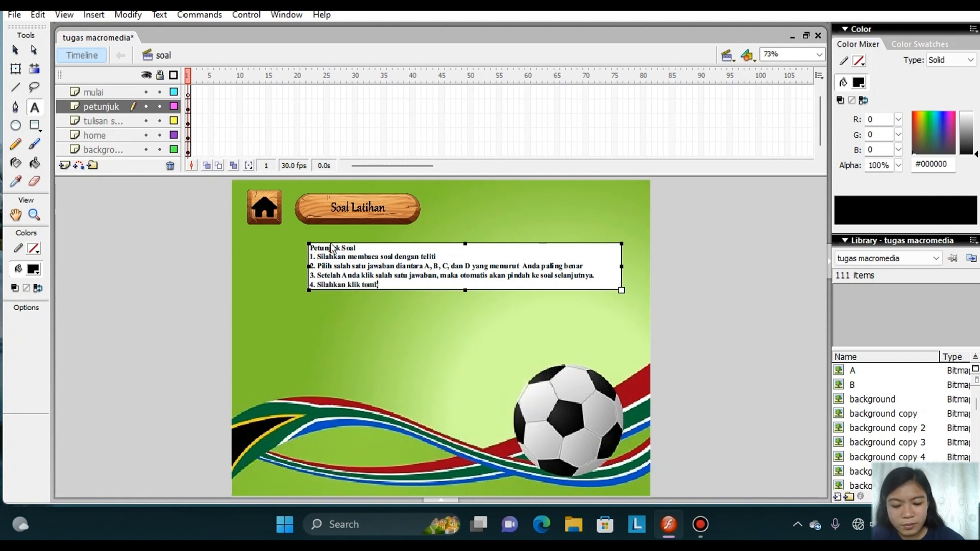
type("ol")
key("Caps_Lock")
type("MULAI")
key("Caps_Lock")
type("untuk")
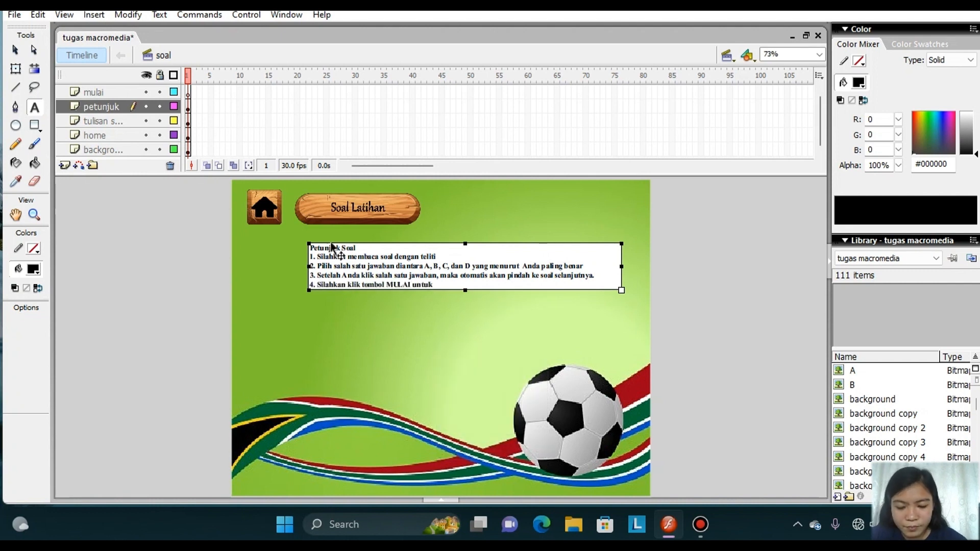
type(" mengerjakan soal")
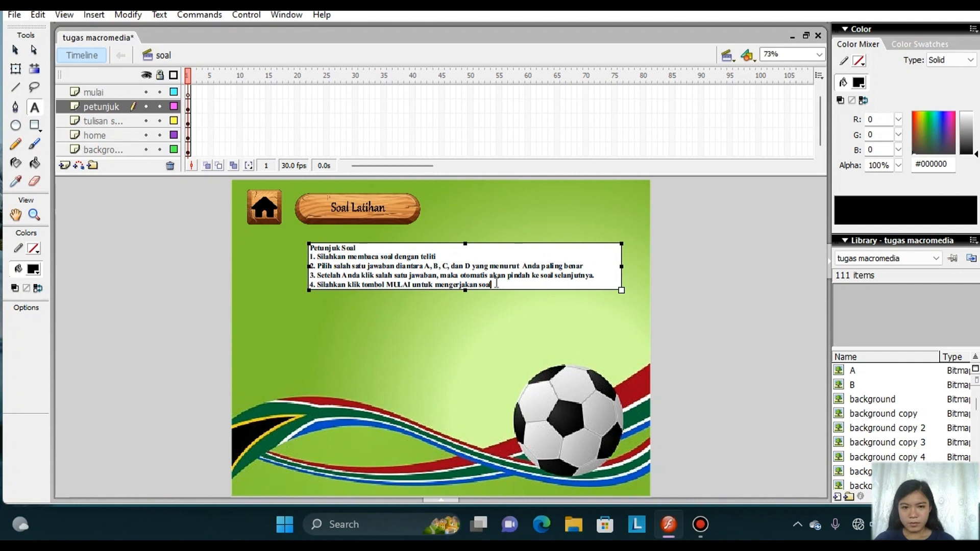
Set all the instruction text to size 18 and narrow its text box so the longer lines wrap.
key("ctrl+a")
left_click(159, 14)
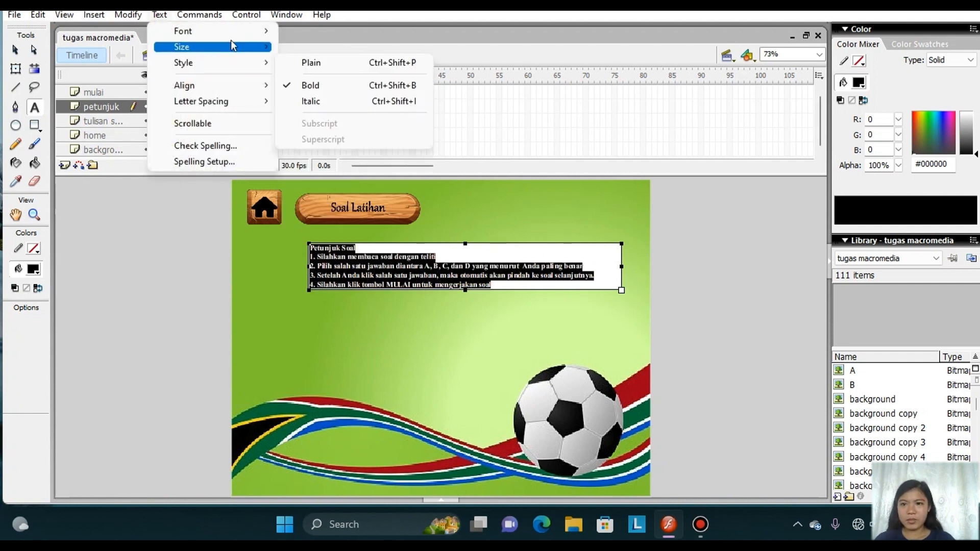
left_click(309, 139)
left_click_drag(620, 284, 558, 309)
key("Escape")
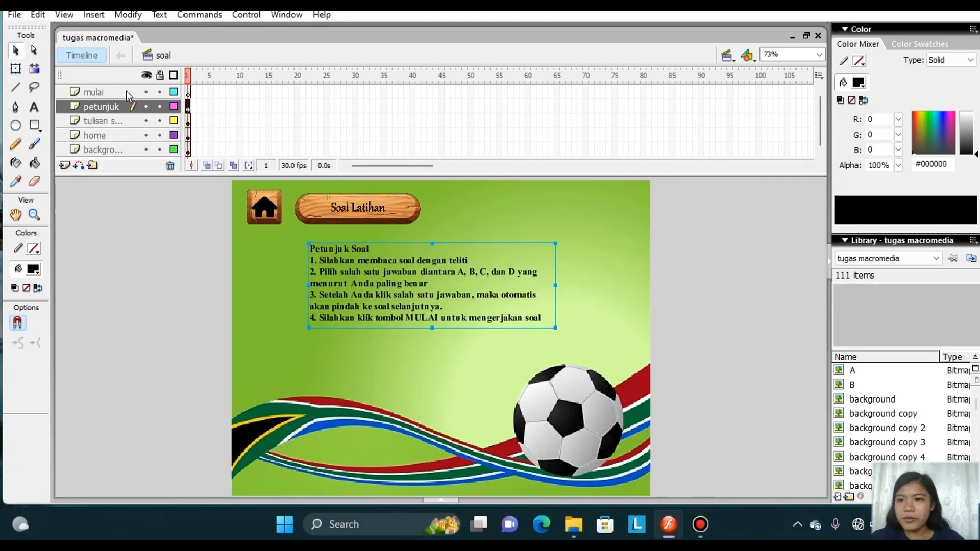
Import Mulai-removebg-preview to the stage on the mulai layer without replacing existing library items.
left_click(97, 92)
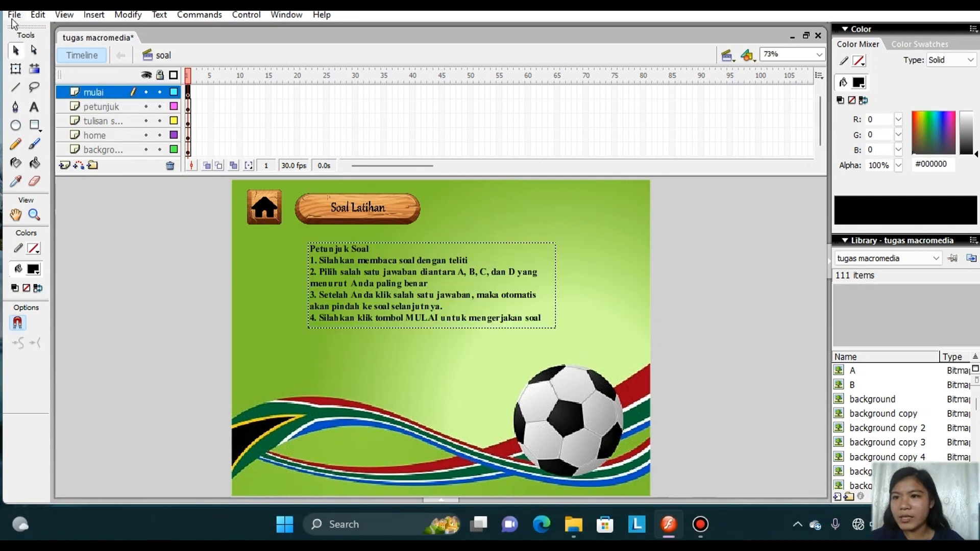
left_click(13, 16)
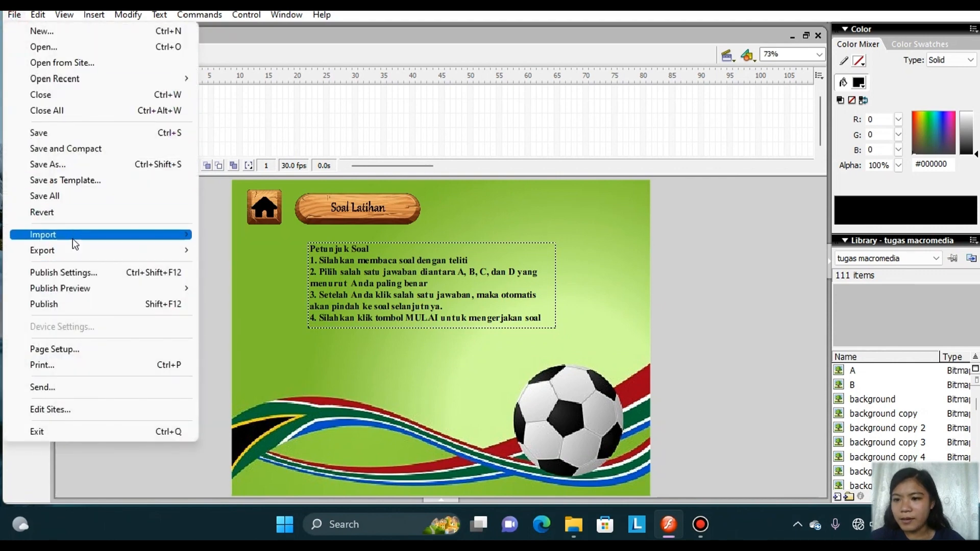
mouse_move(73, 238)
left_click(227, 234)
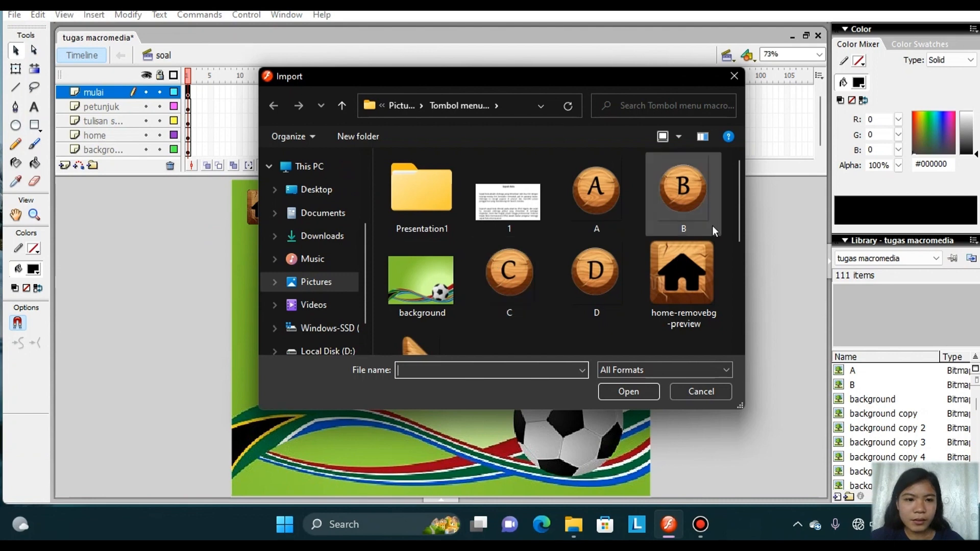
left_click_drag(737, 224, 744, 298)
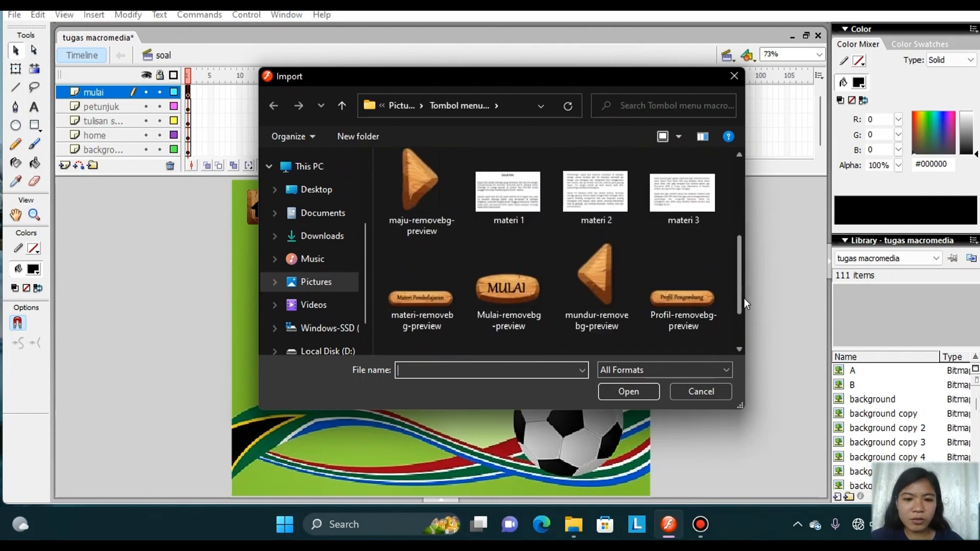
left_click(516, 286)
left_click(634, 391)
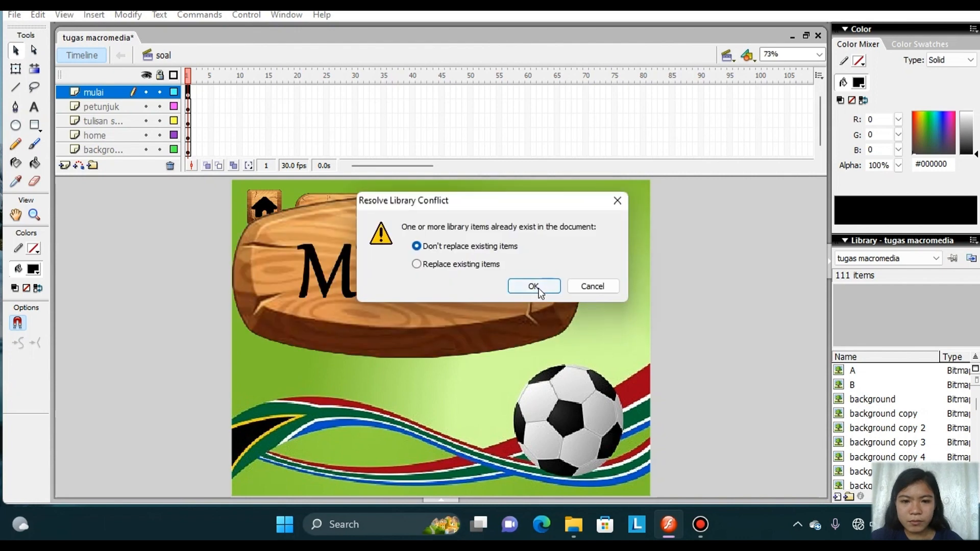
left_click(534, 287)
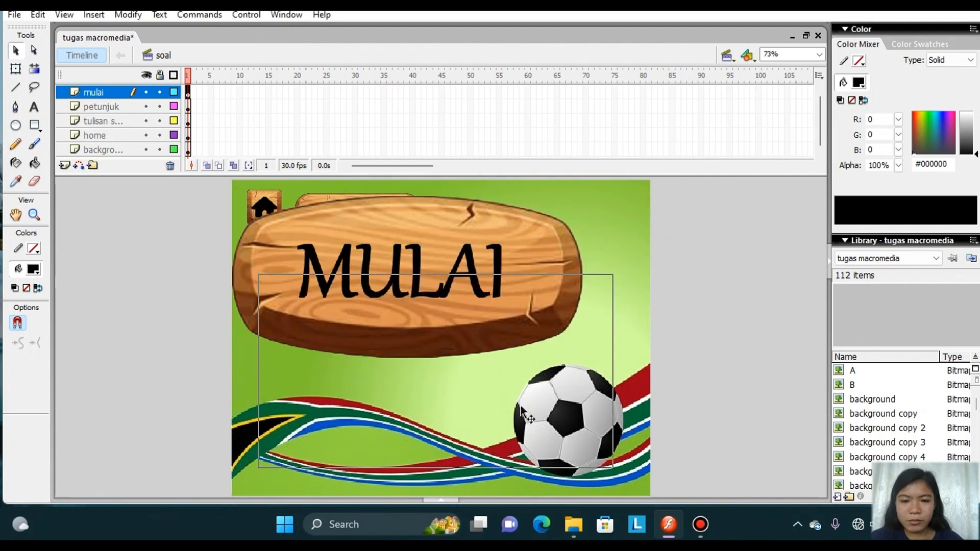
Scale the MULAI image down to a small button and place it centred below the instruction text, beside the soccer ball.
left_click_drag(586, 352, 628, 462)
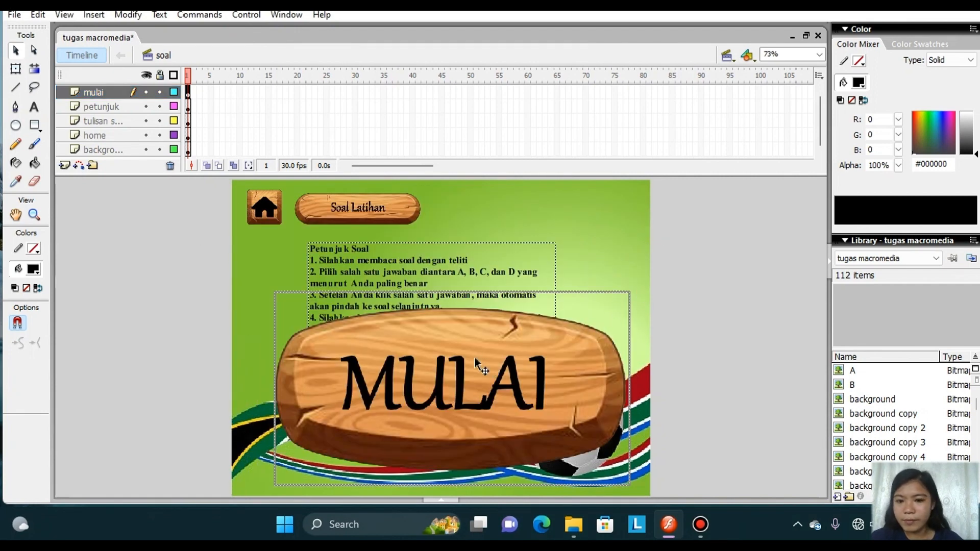
left_click(14, 70)
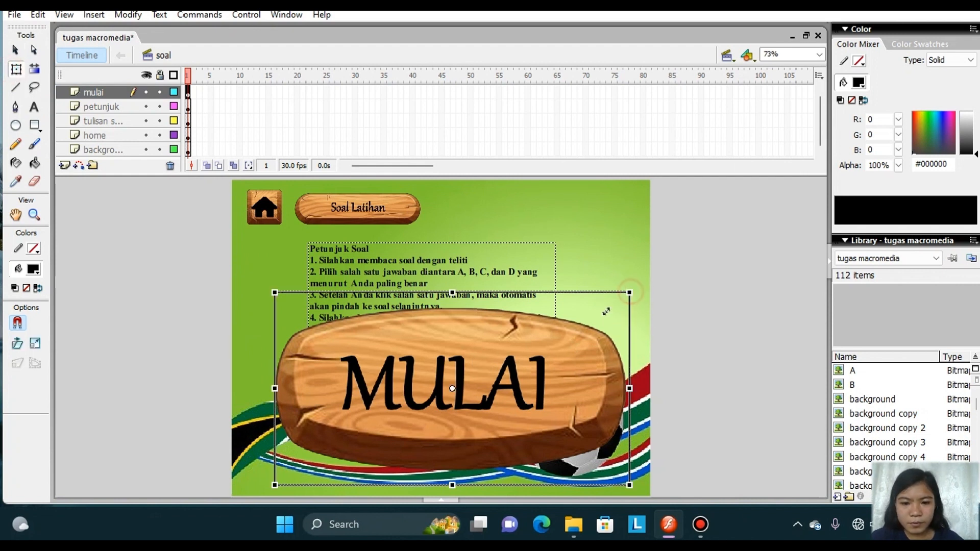
left_click_drag(629, 292, 448, 403)
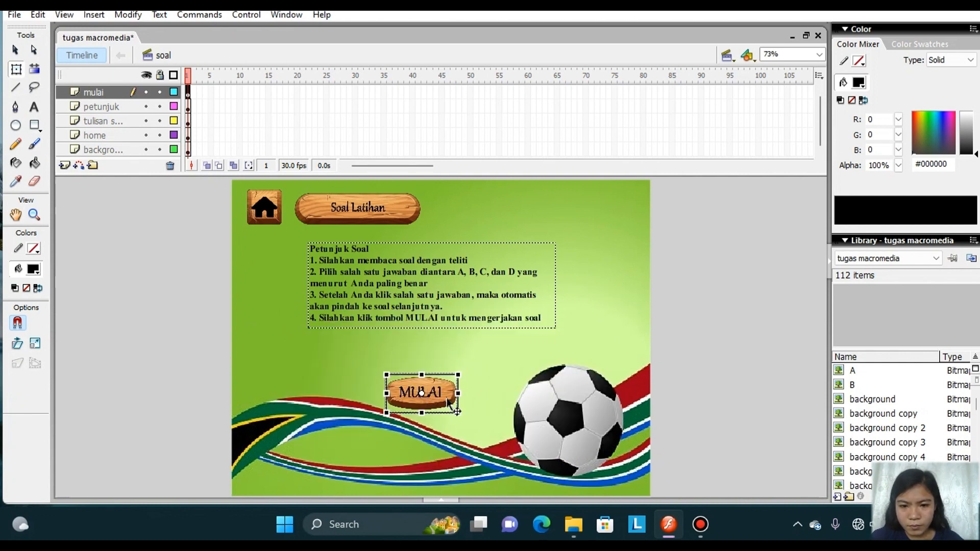
left_click(473, 344)
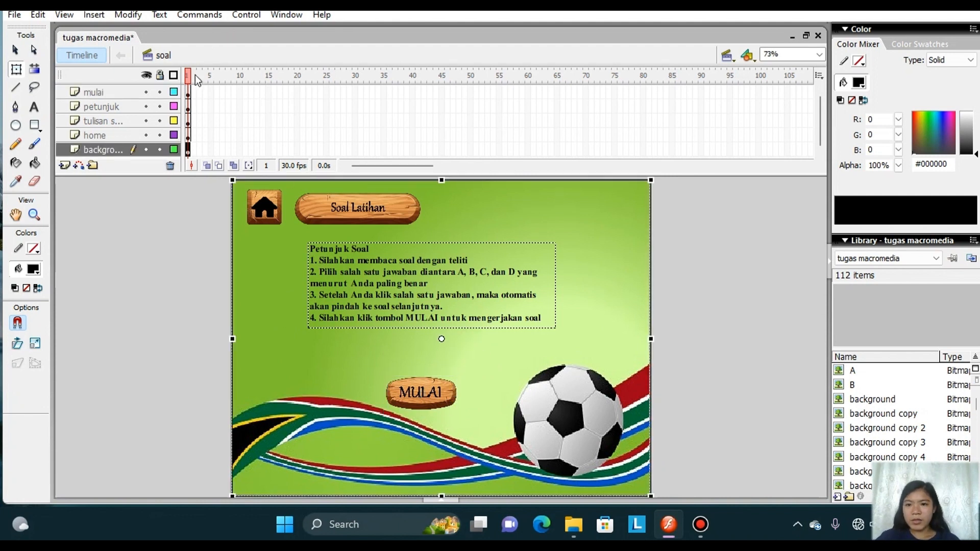
Convert the home image in the soal scene to a button symbol named "home 4".
left_click(261, 202)
right_click(260, 202)
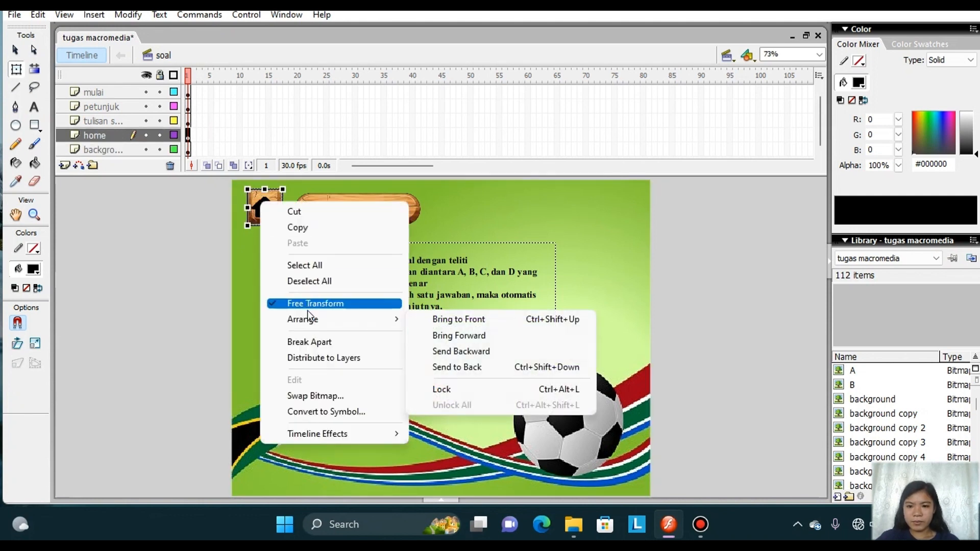
left_click(341, 412)
type("home 4")
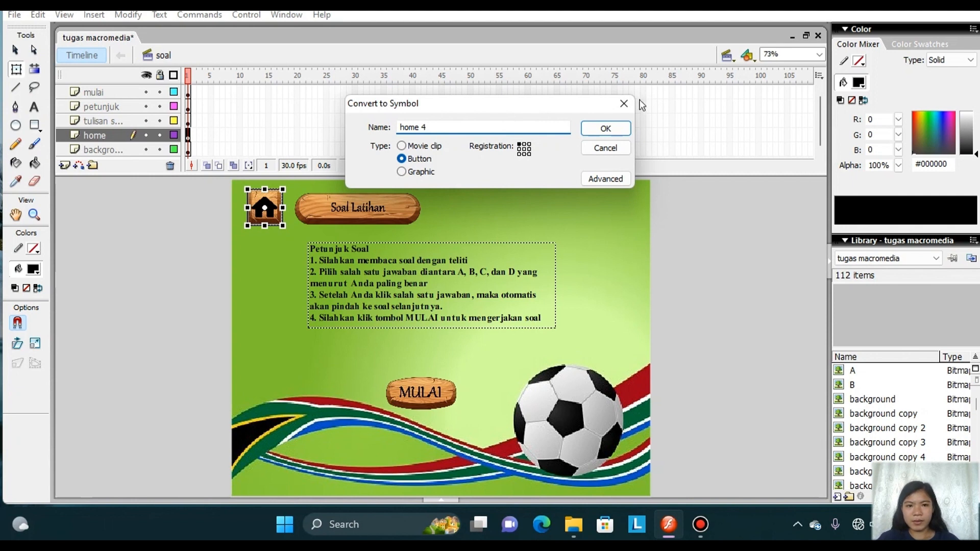
left_click(610, 127)
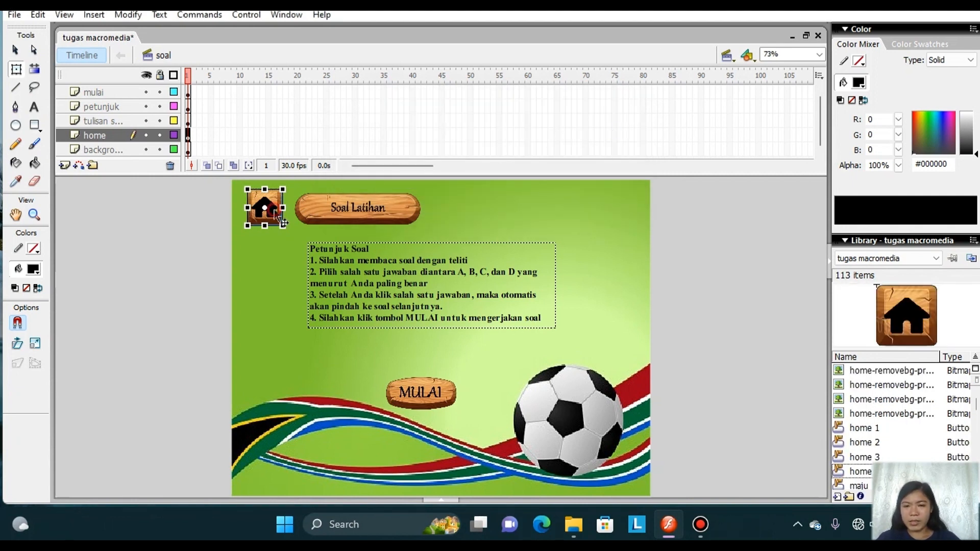
Edit the home 4 button in place and insert keyframes in its Over and Down states.
double_click(279, 216)
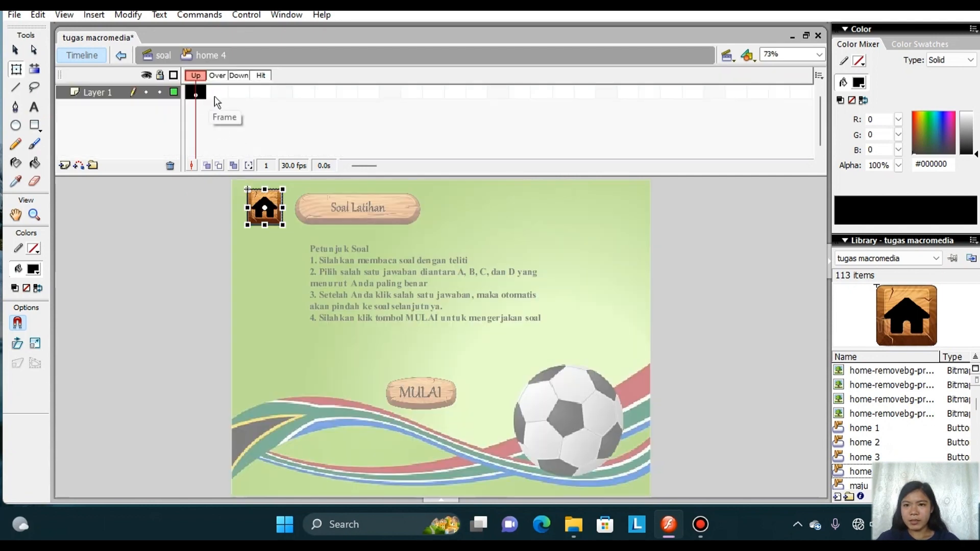
right_click(215, 96)
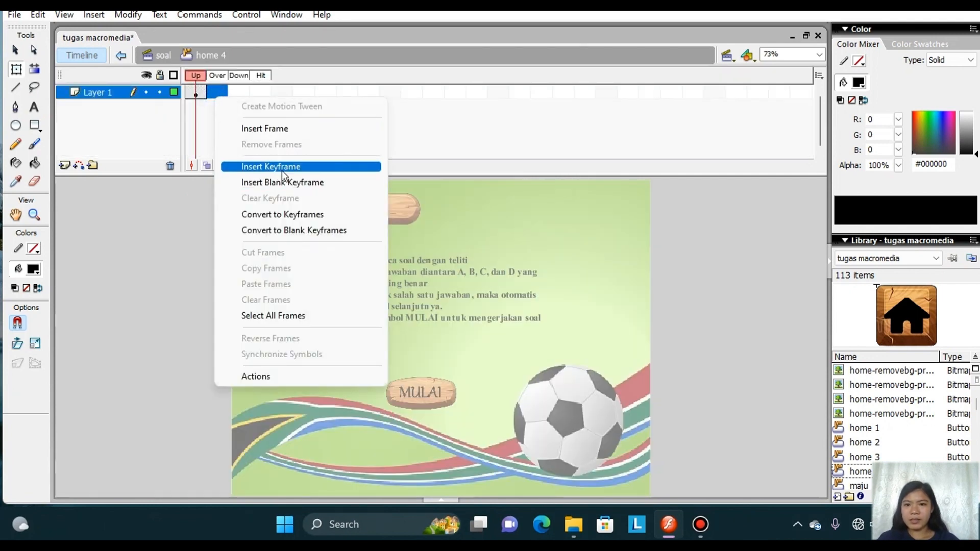
left_click(282, 168)
left_click(239, 93)
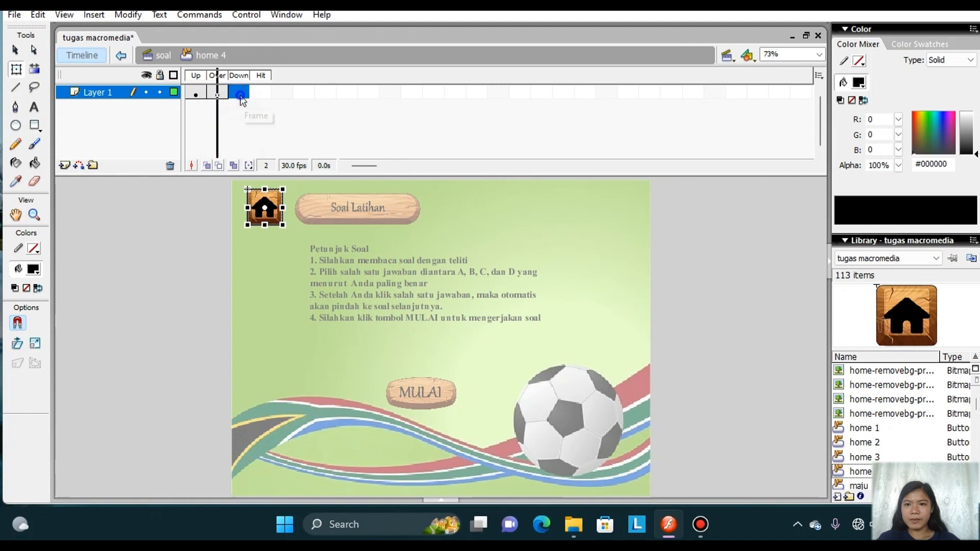
right_click(240, 95)
left_click(295, 165)
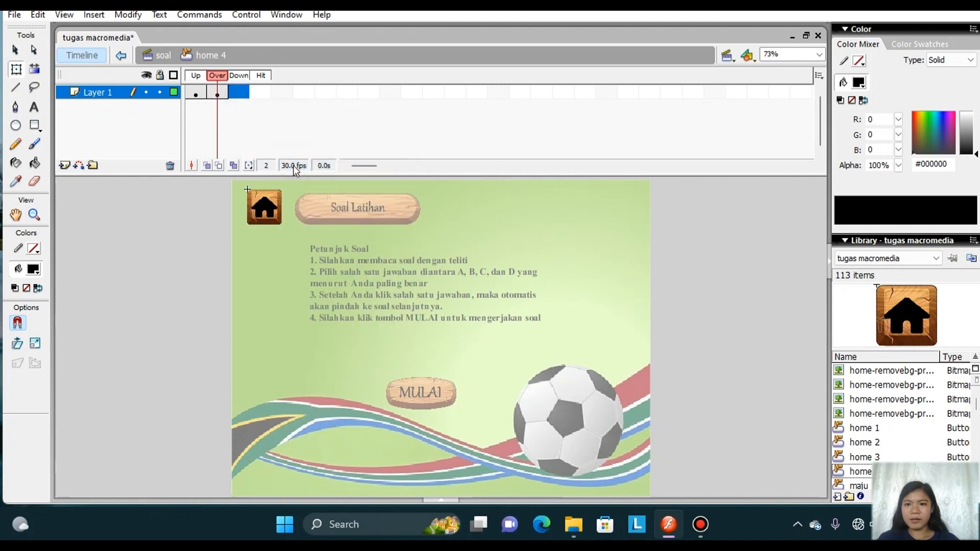
Create a motion tween on home 4's Over state, enlarge its house image about its centre, and return to the soal scene.
left_click(218, 93)
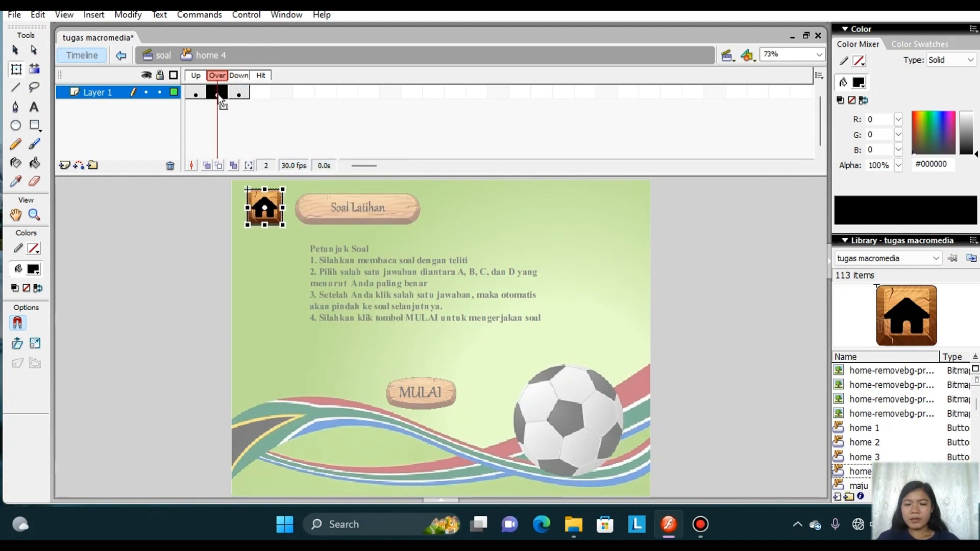
right_click(219, 94)
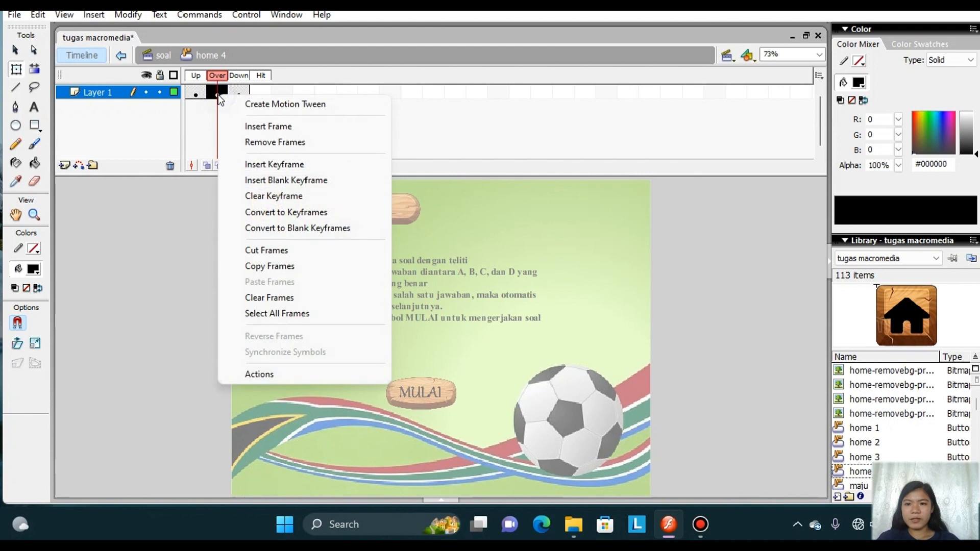
left_click(252, 103)
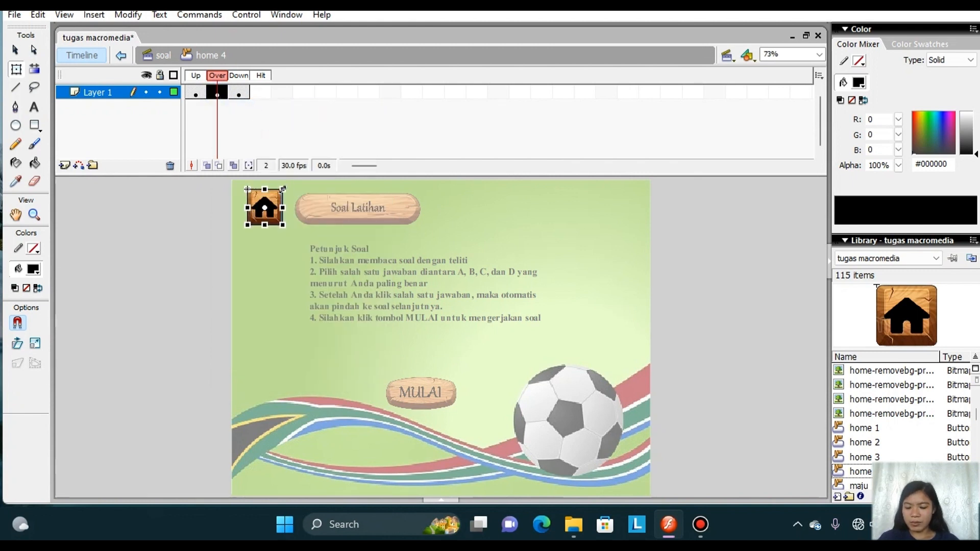
left_click_drag(283, 188, 292, 181)
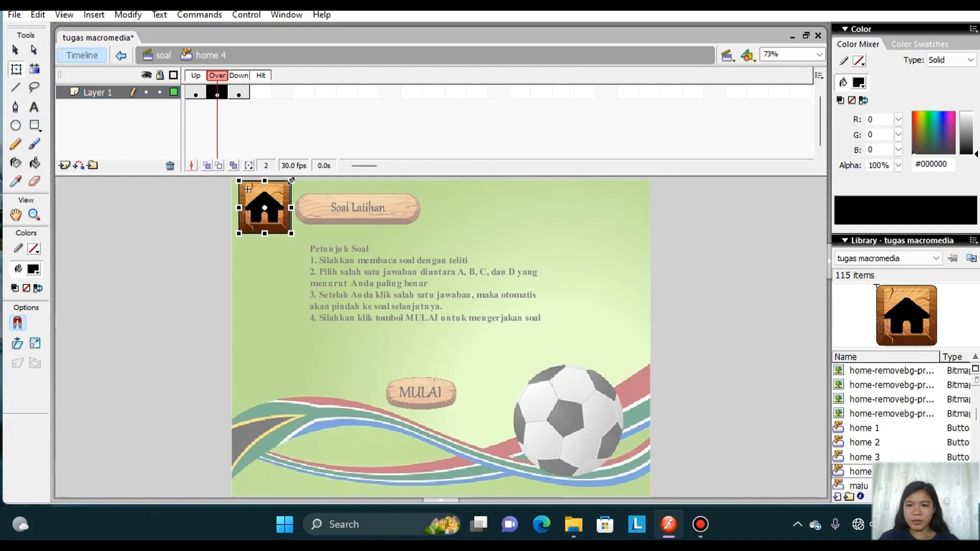
double_click(166, 255)
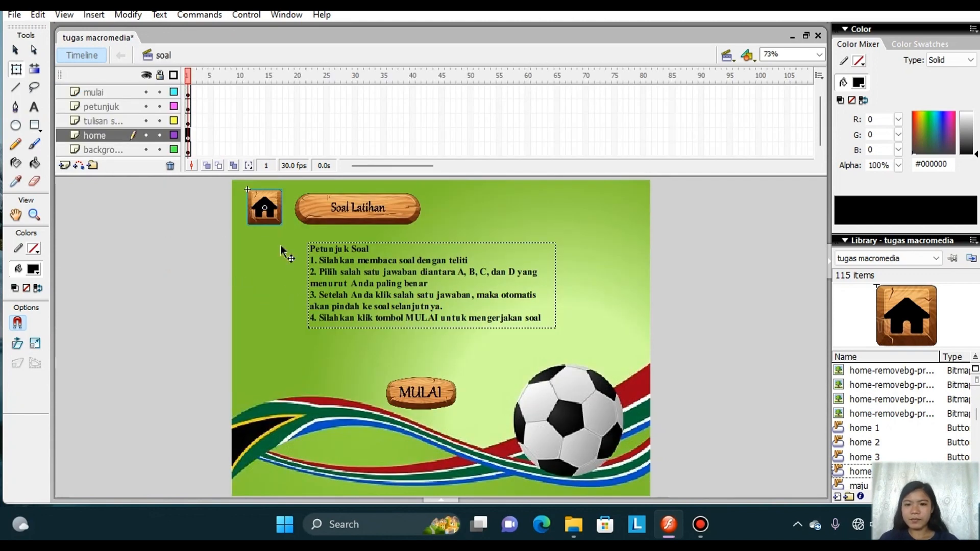
Add an on (release) event handler to the home 4 button's script.
right_click(268, 220)
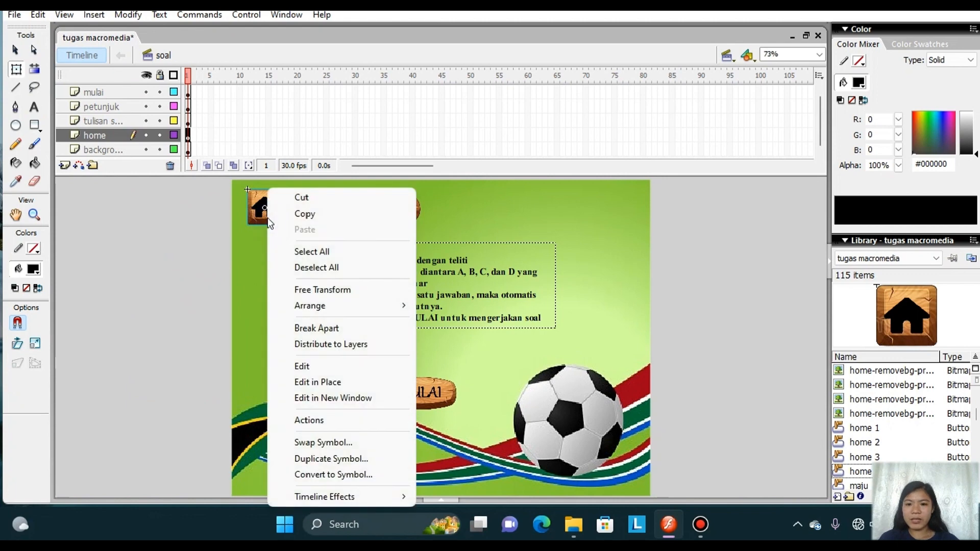
left_click(349, 421)
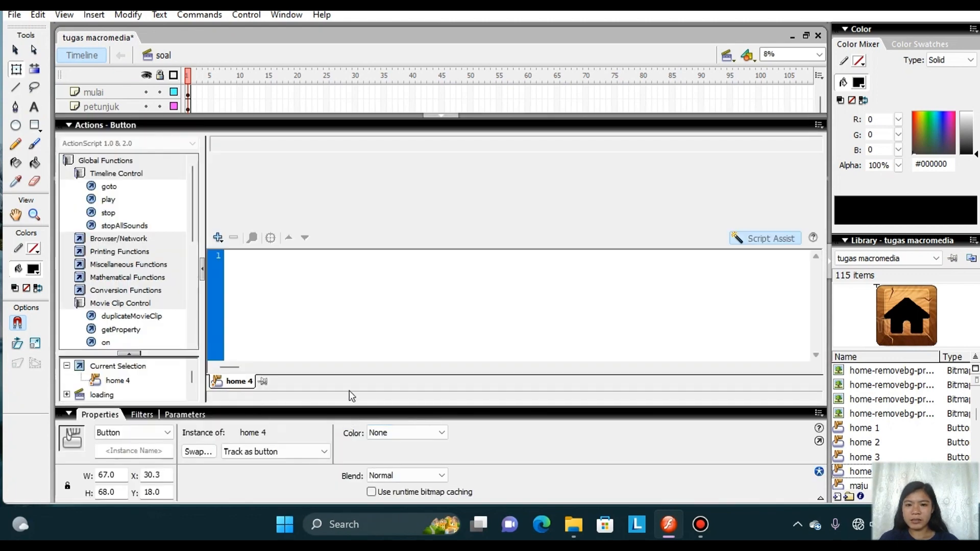
left_click(218, 239)
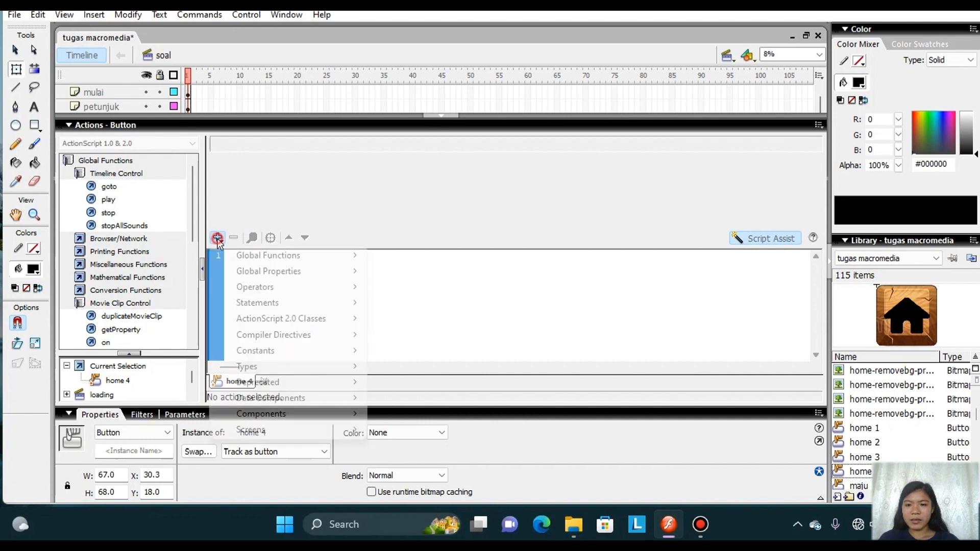
mouse_move(262, 250)
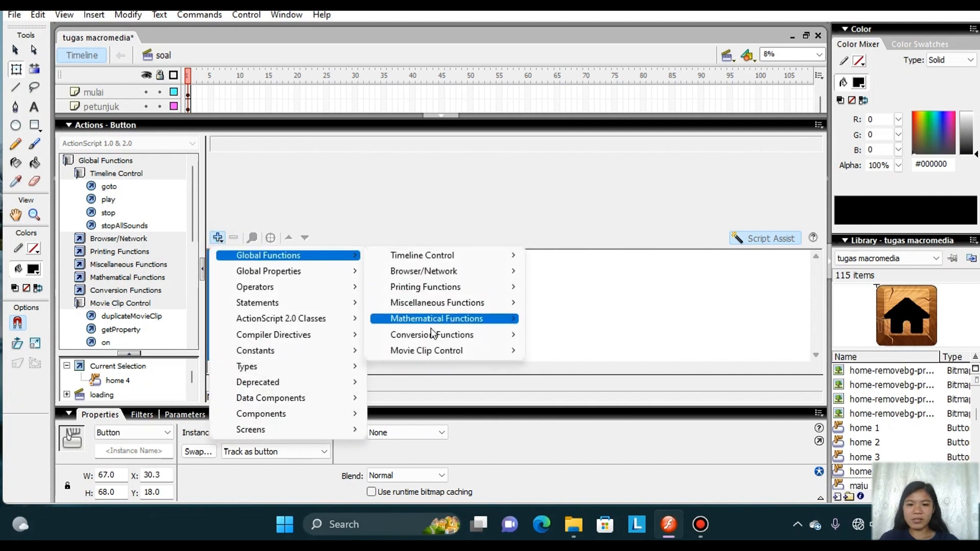
mouse_move(443, 351)
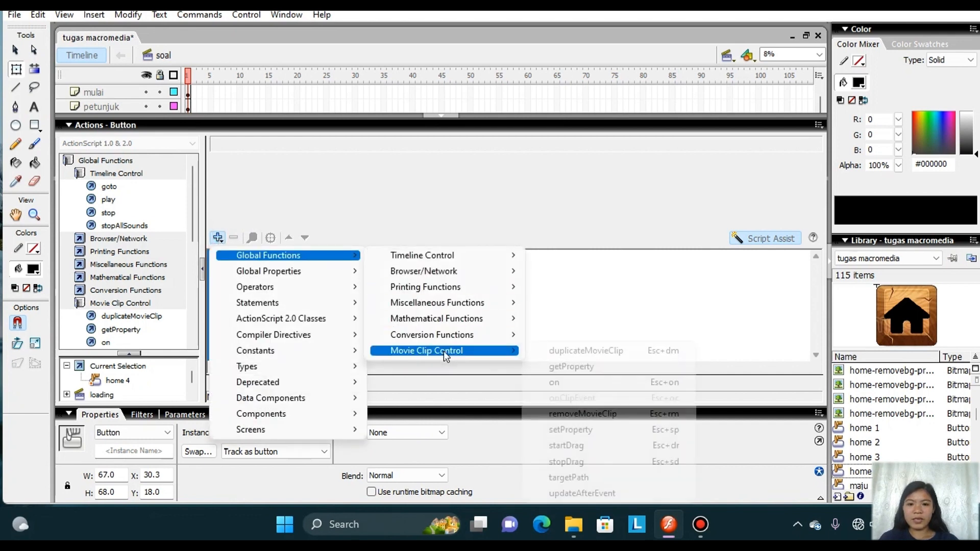
left_click(568, 383)
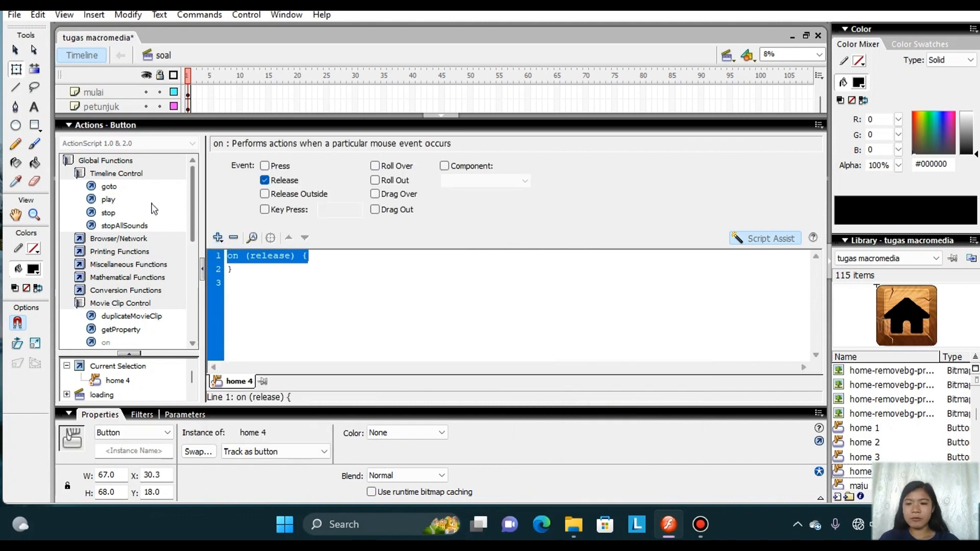
Add a Go to and stop action inside the home 4 release handler, targeting frame 1 of the menu scene.
left_click(137, 187)
double_click(136, 188)
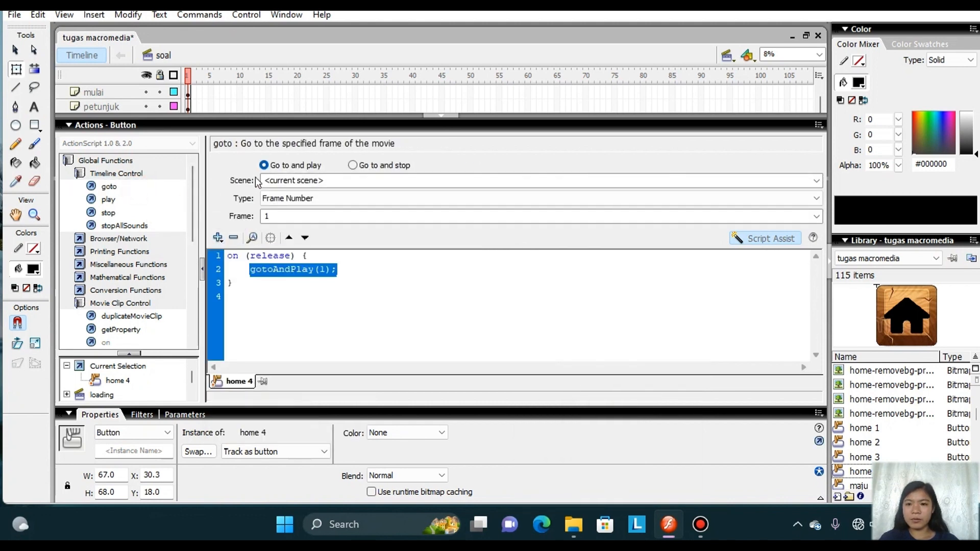
left_click(352, 167)
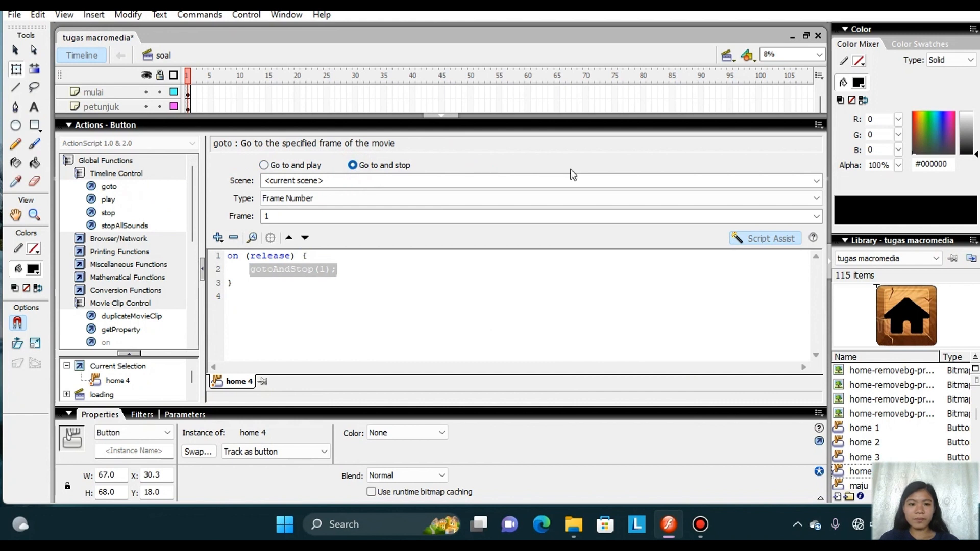
left_click(817, 181)
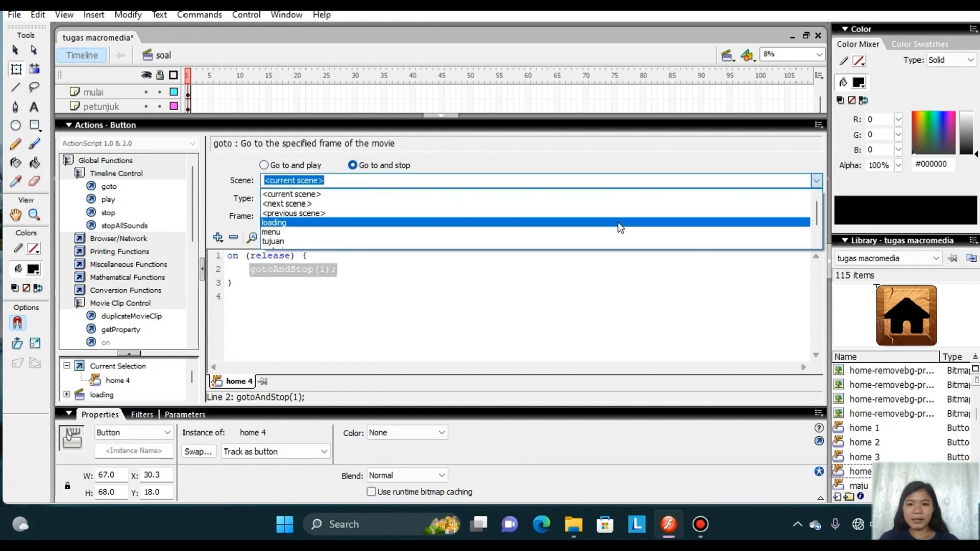
left_click(608, 231)
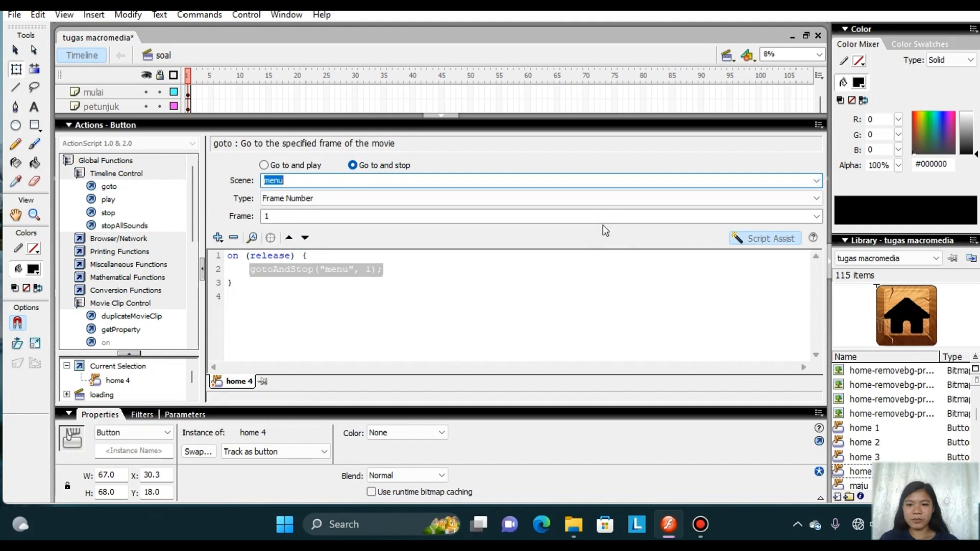
left_click(443, 114)
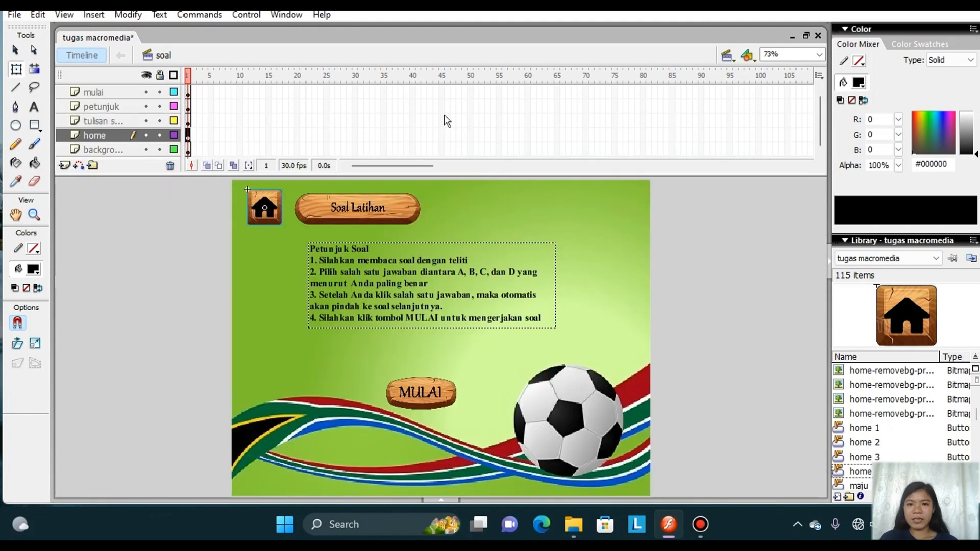
Convert the MULAI image to a button symbol named "mulai 1".
right_click(420, 394)
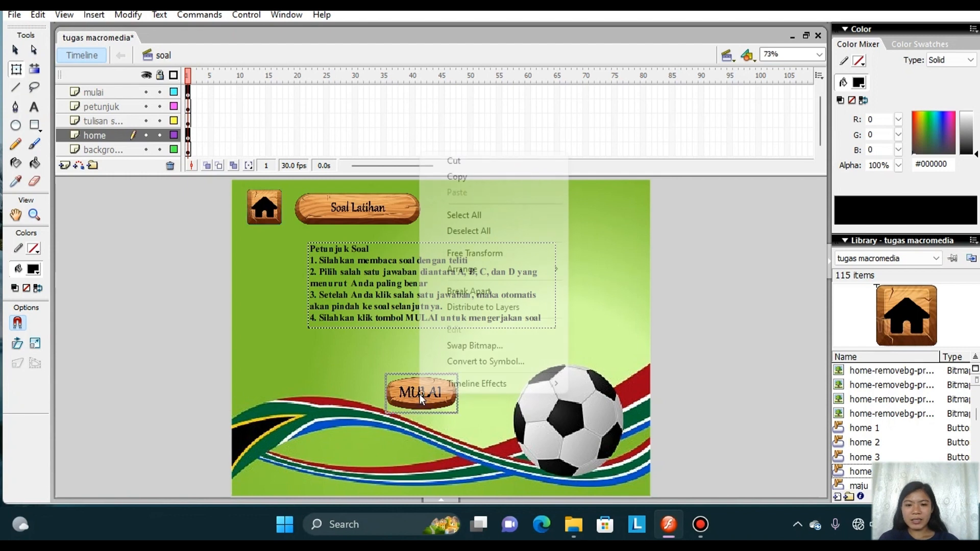
left_click(481, 362)
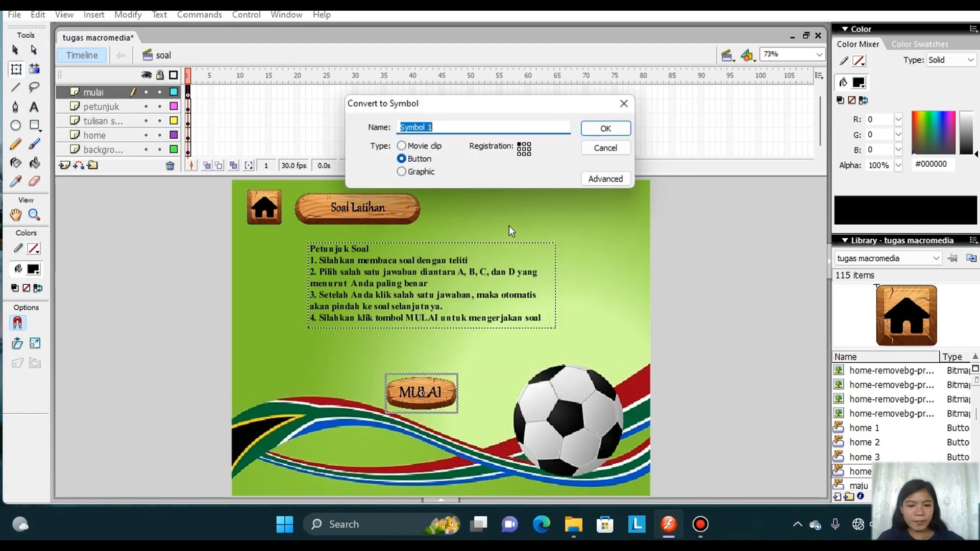
key("BackSpace")
type("mulai")
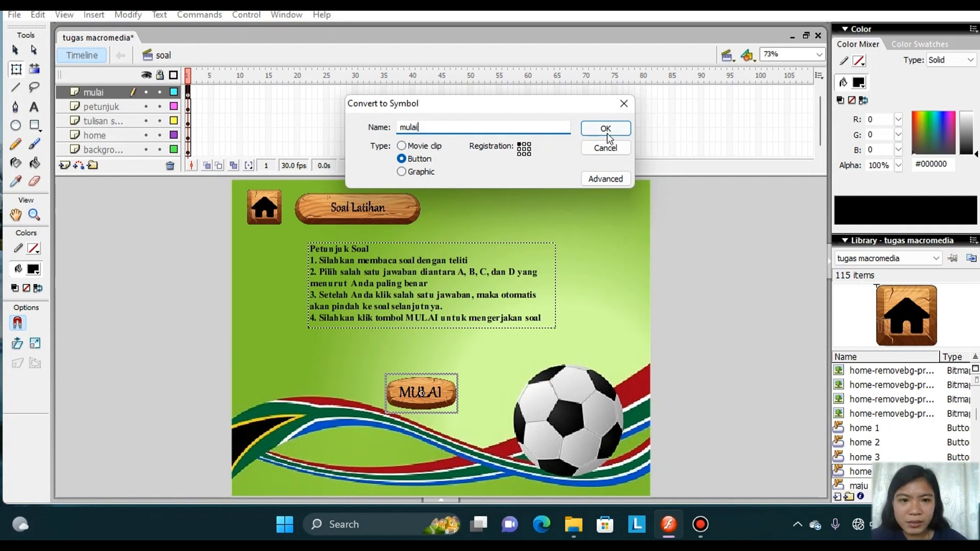
left_click(607, 133)
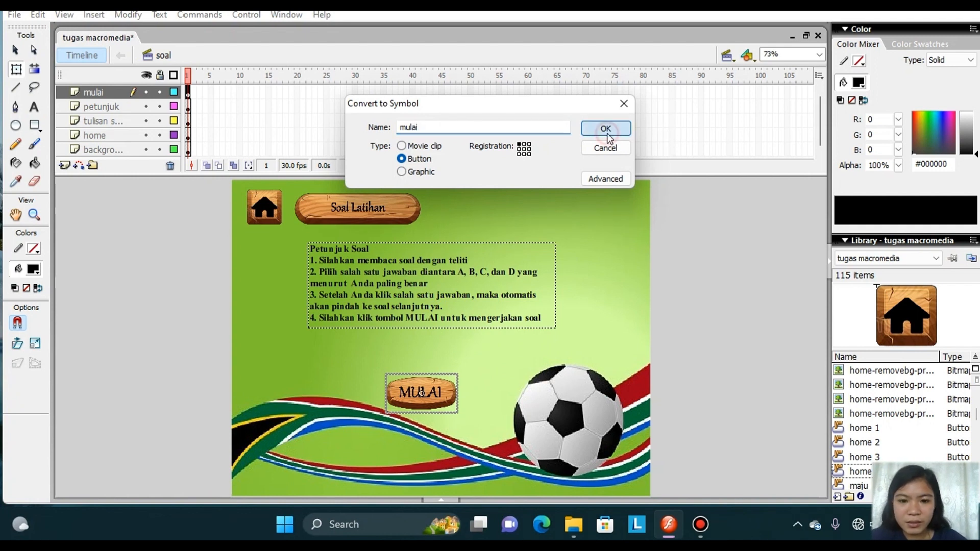
left_click(465, 133)
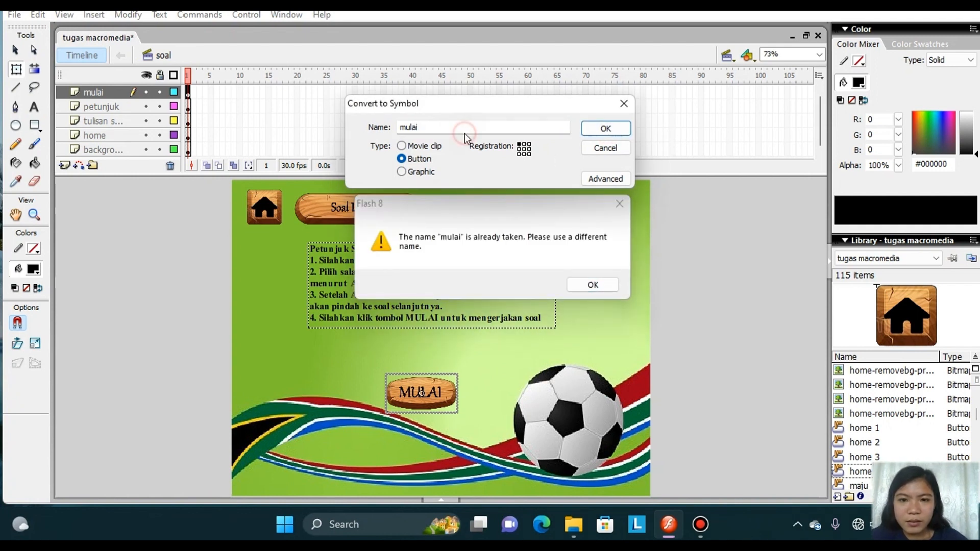
left_click(617, 201)
left_click(434, 125)
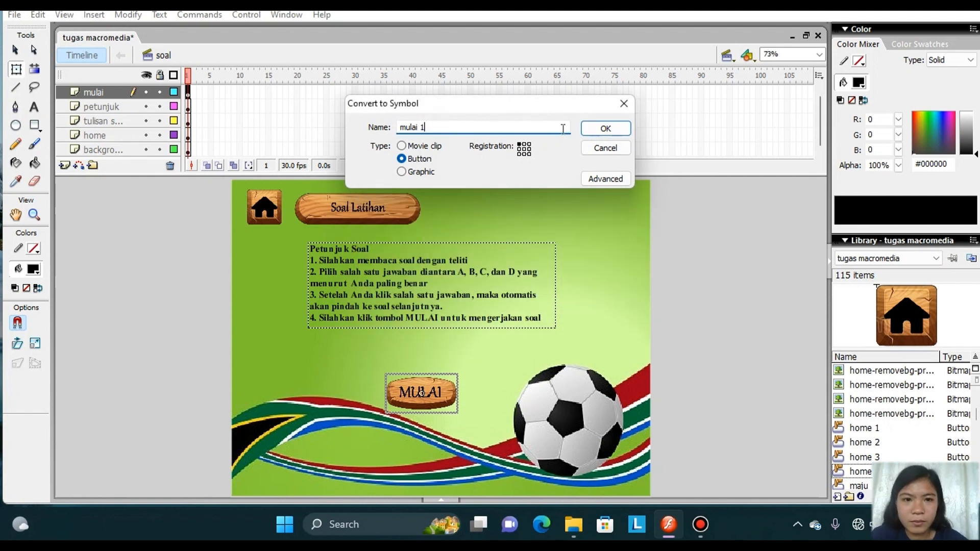
left_click(605, 128)
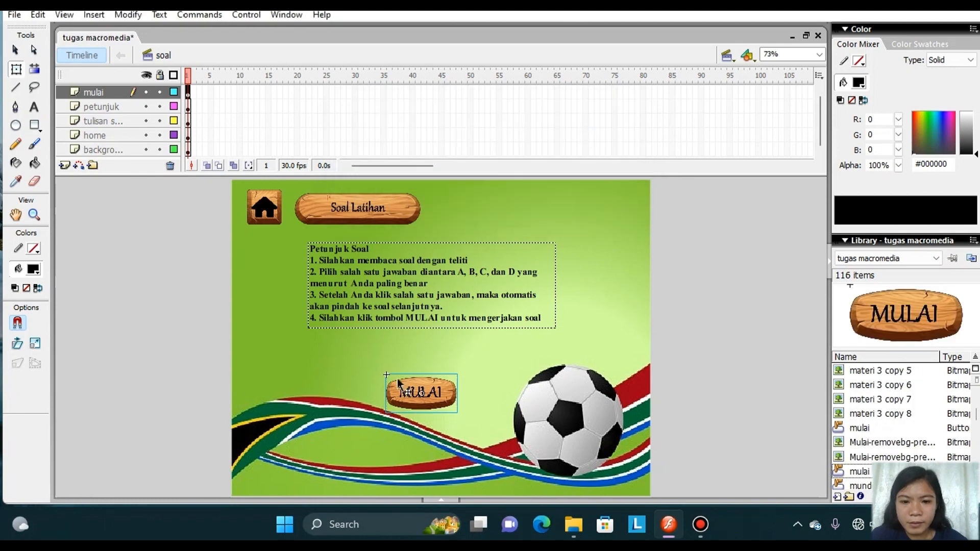
Open the mulai 1 button for editing in place and insert keyframes at its Over and Down states.
right_click(410, 390)
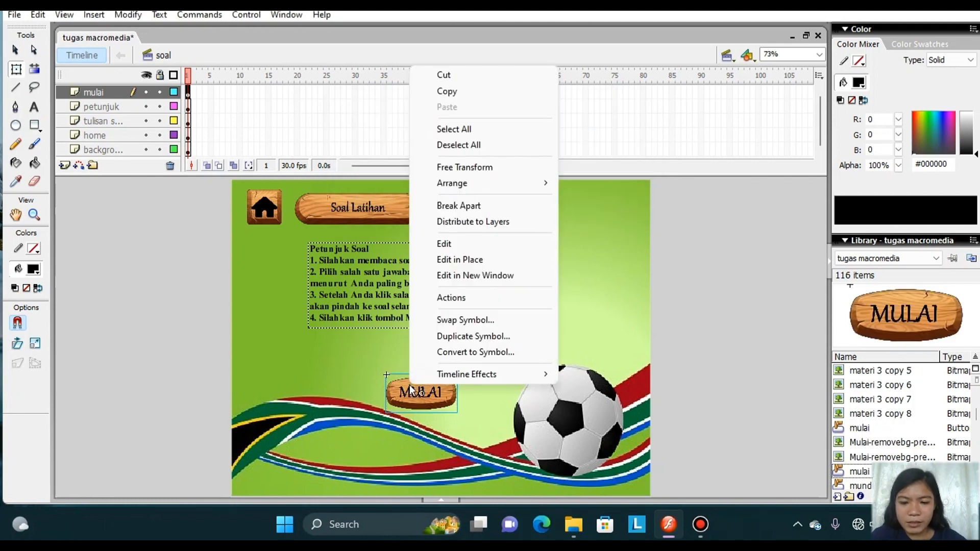
left_click(410, 390)
double_click(410, 391)
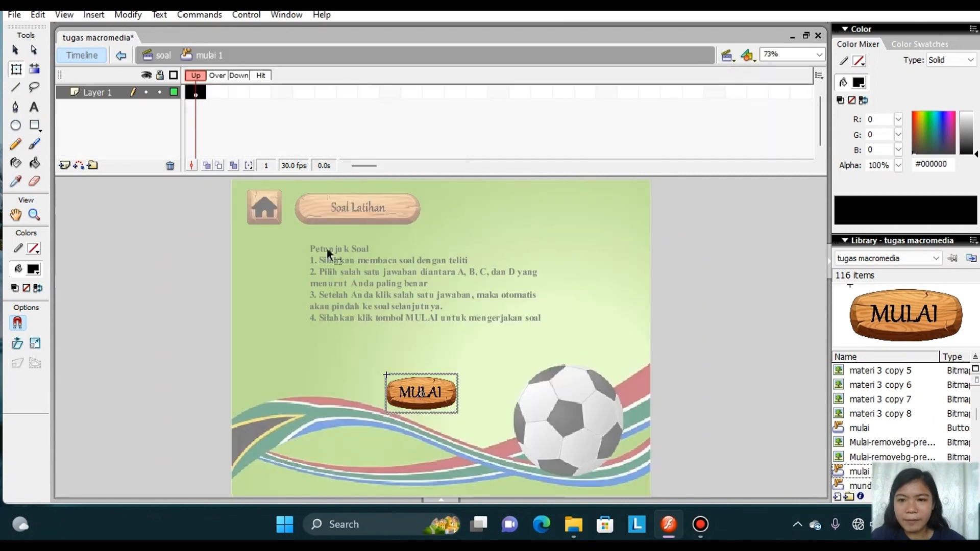
left_click(218, 91)
right_click(219, 91)
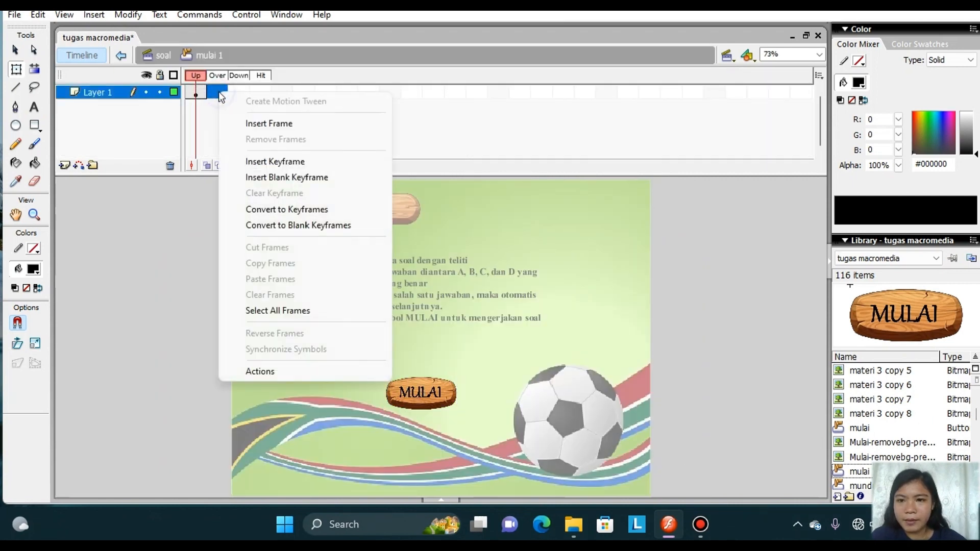
left_click(290, 161)
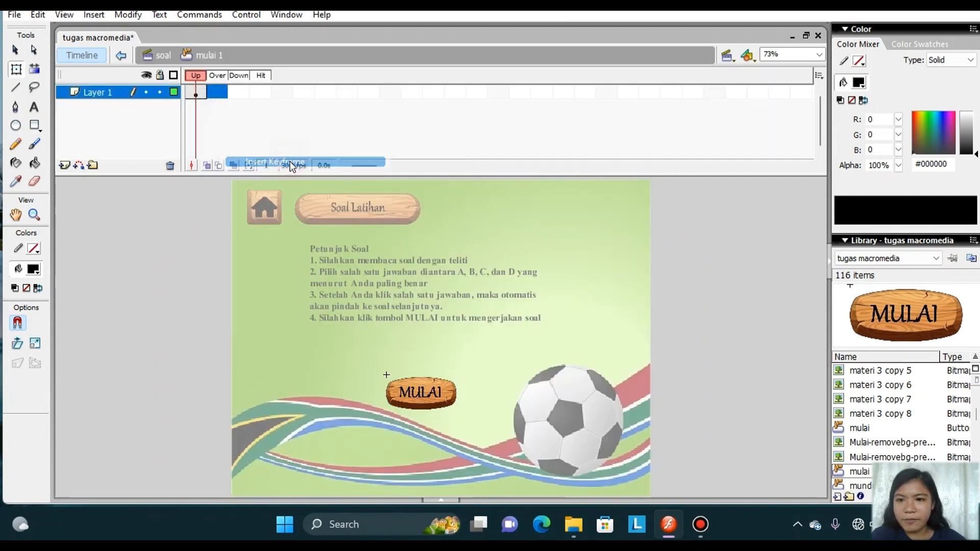
right_click(234, 95)
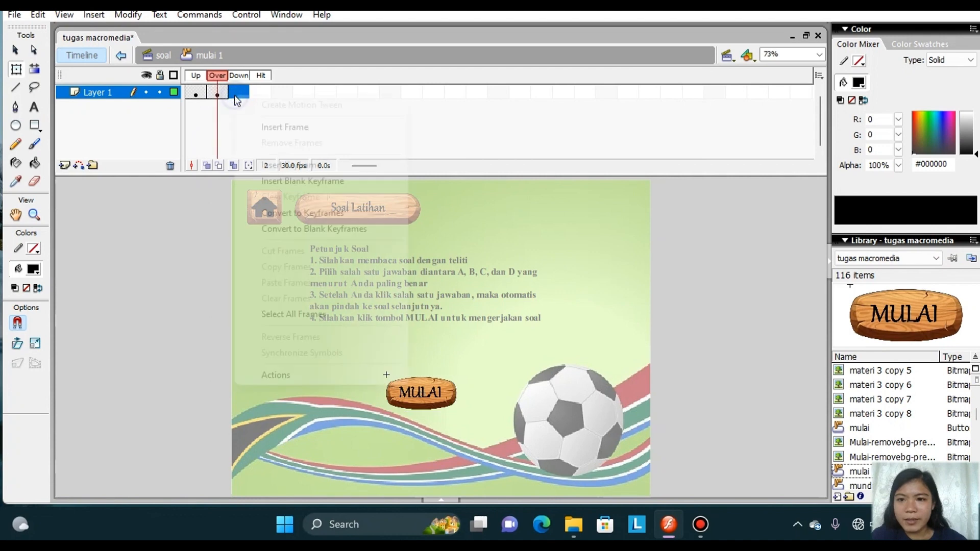
left_click(291, 164)
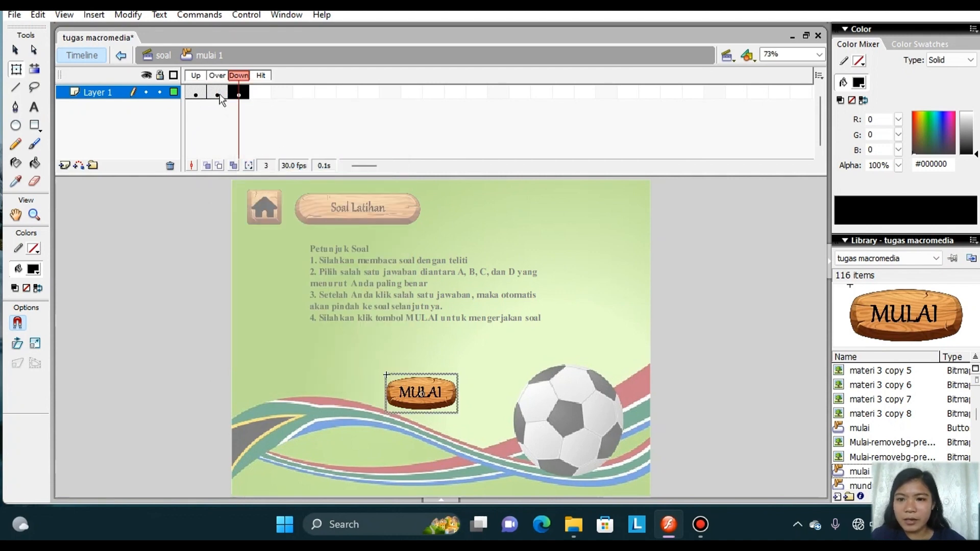
Create a motion tween on mulai 1's Over state, enlarge its MULAI image about its centre, and return to the soal scene.
left_click(217, 95)
right_click(218, 95)
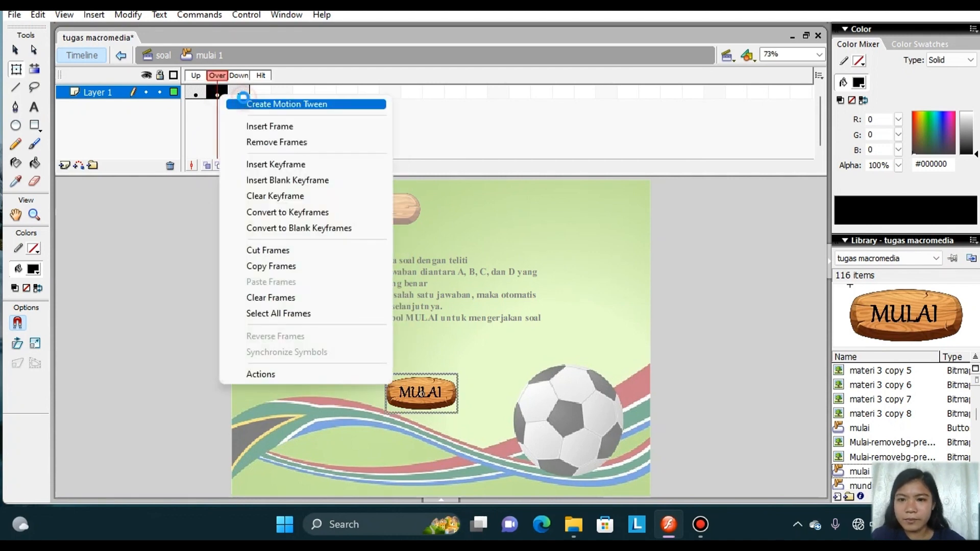
left_click(244, 101)
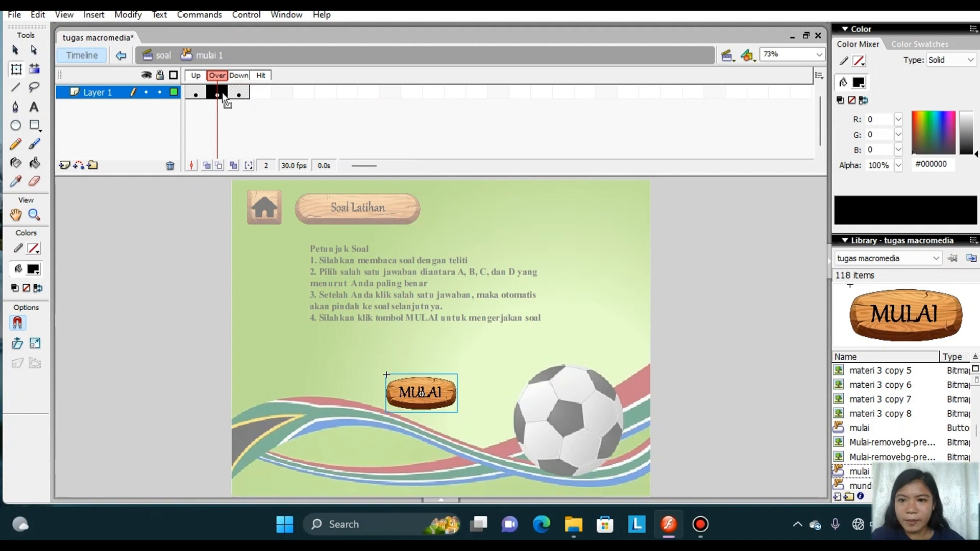
left_click(16, 69)
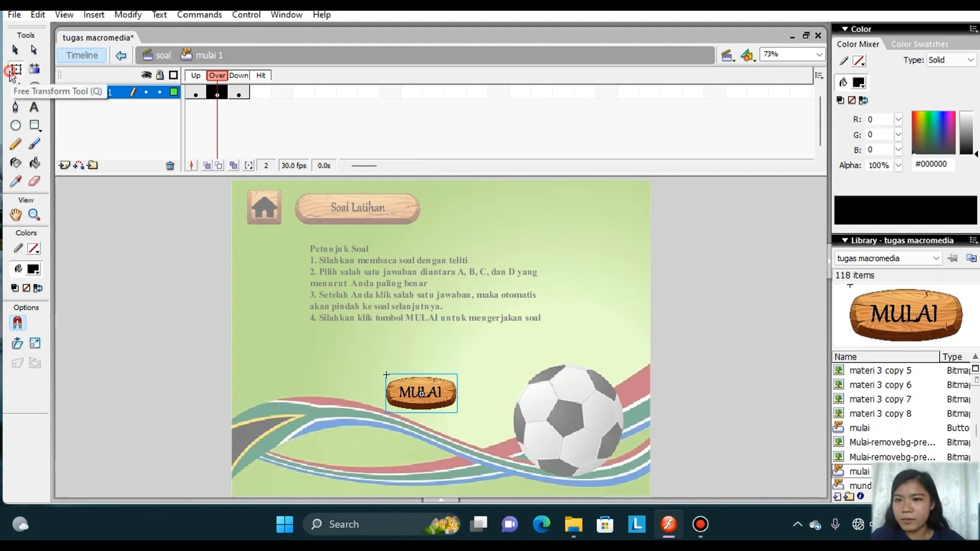
left_click(420, 393)
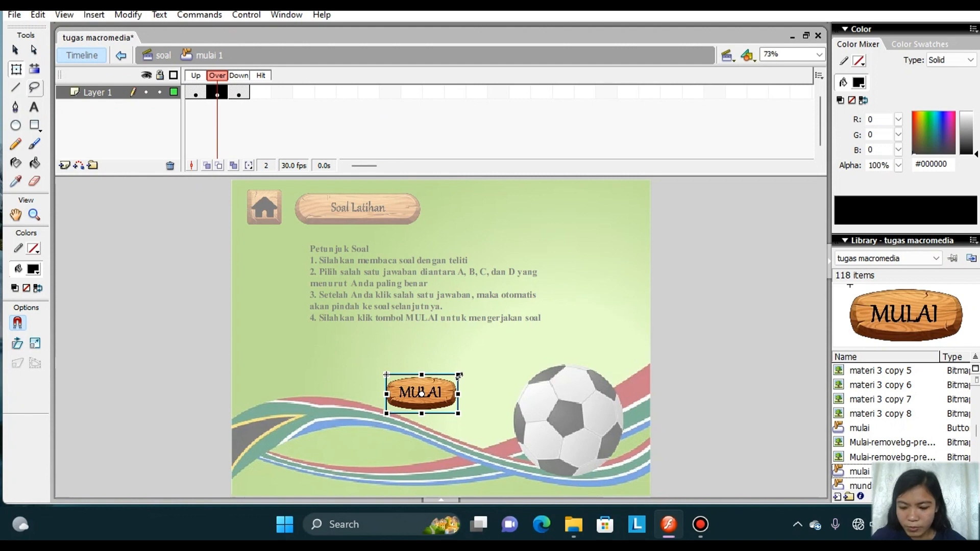
mouse_move(459, 376)
left_mouse_down()
mouse_move(476, 363)
mouse_move(469, 368)
left_mouse_up()
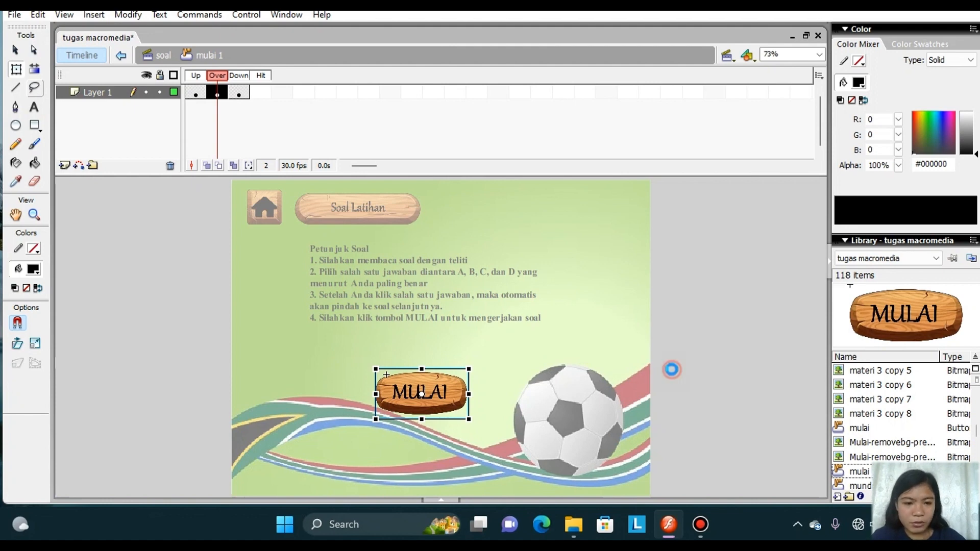
double_click(672, 372)
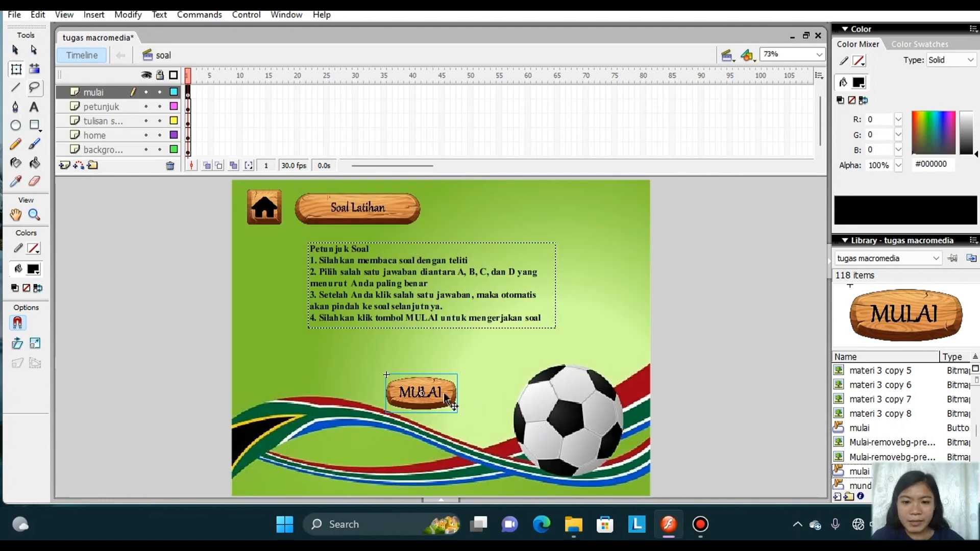
Add an on (release) event handler to the mulai 1 button's script.
right_click(448, 399)
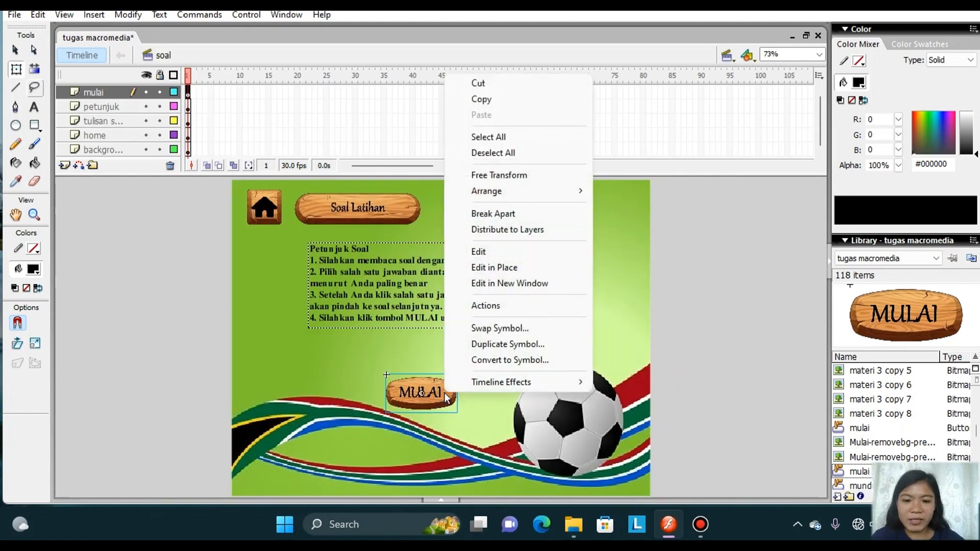
left_click(487, 305)
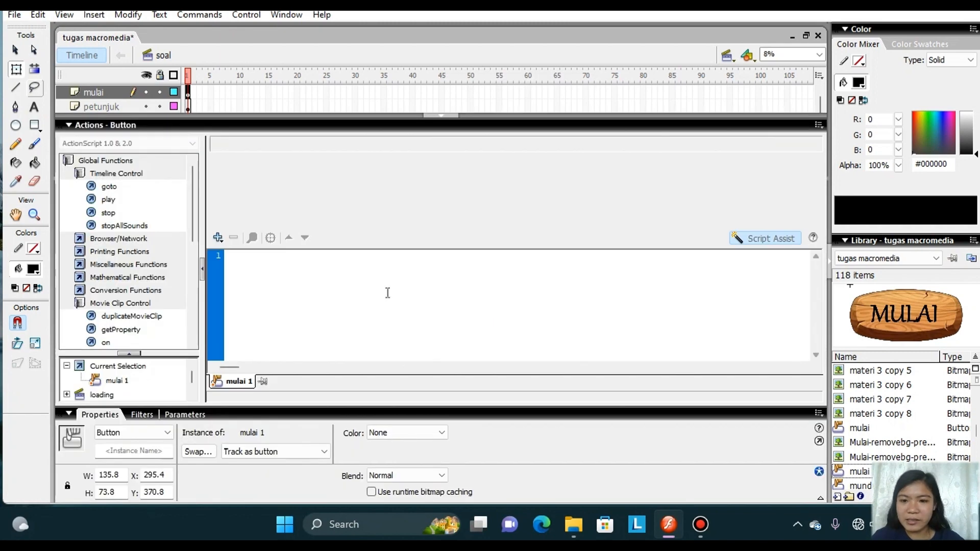
left_click(218, 238)
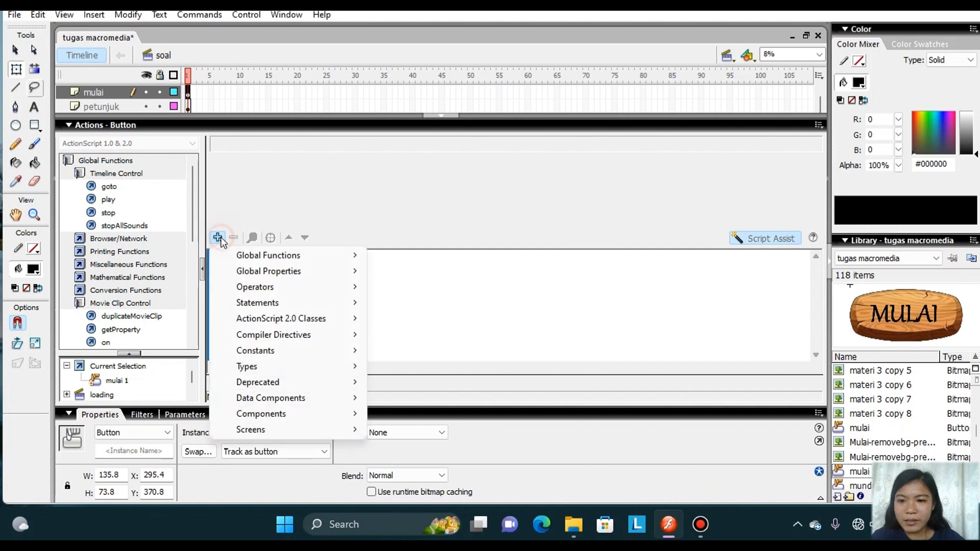
mouse_move(251, 257)
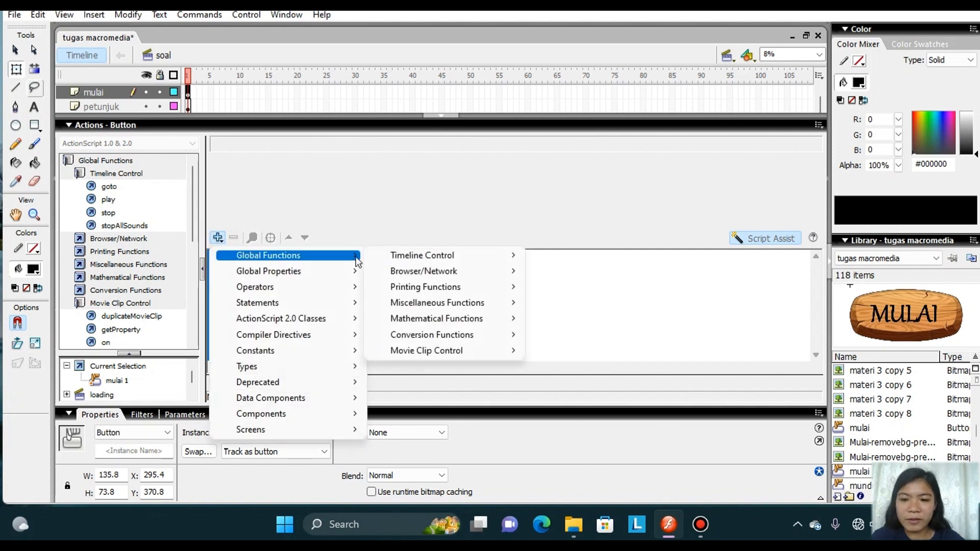
mouse_move(435, 352)
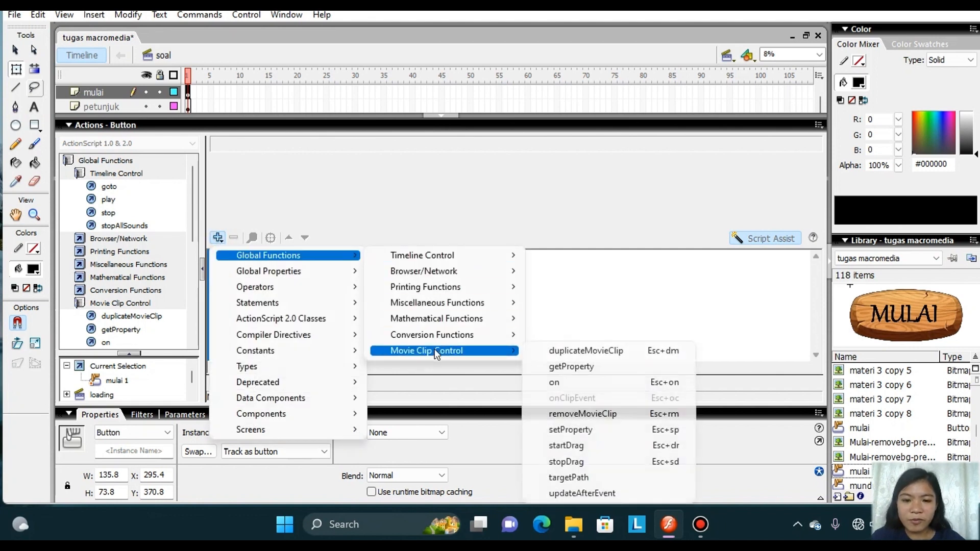
left_click(559, 382)
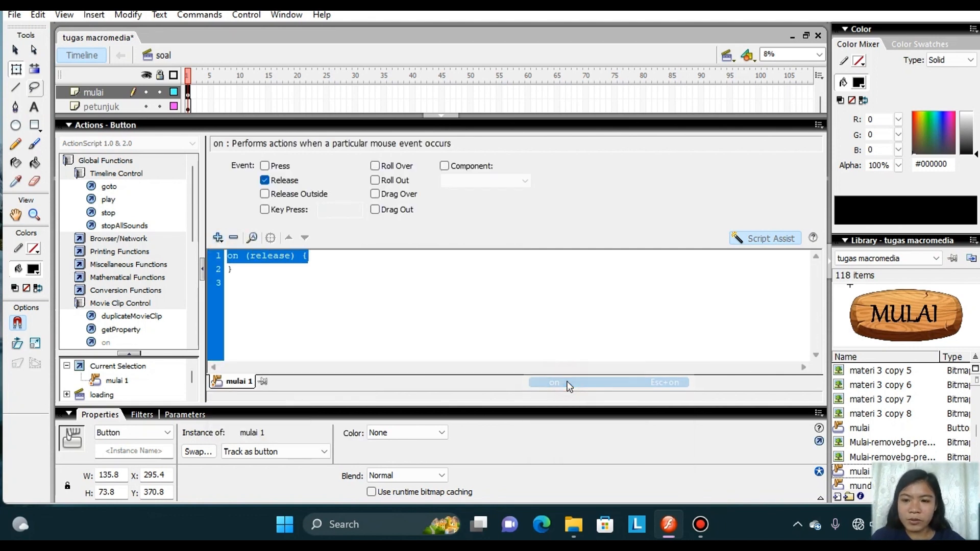
Add a goto action of type Next Frame inside the mulai 1 release handler and return to the stage.
double_click(144, 189)
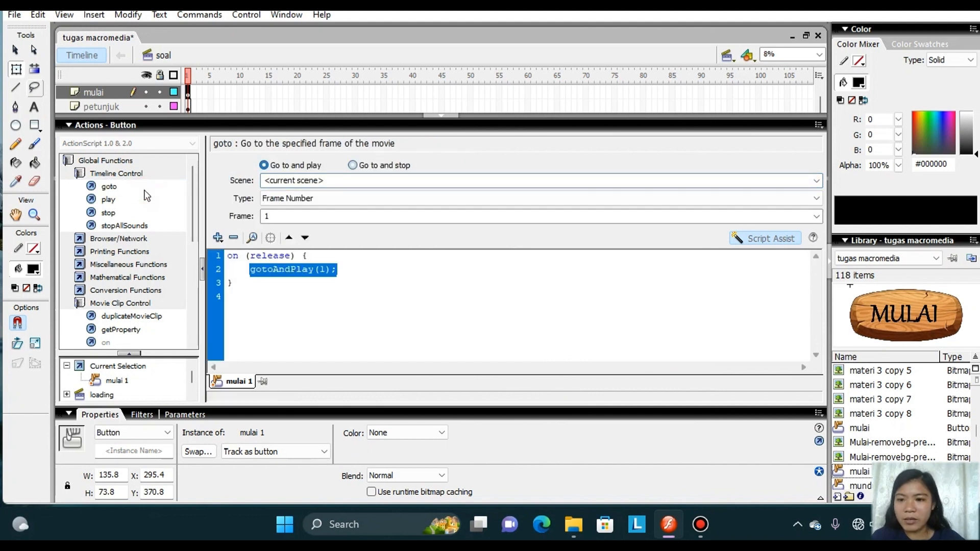
left_click(353, 165)
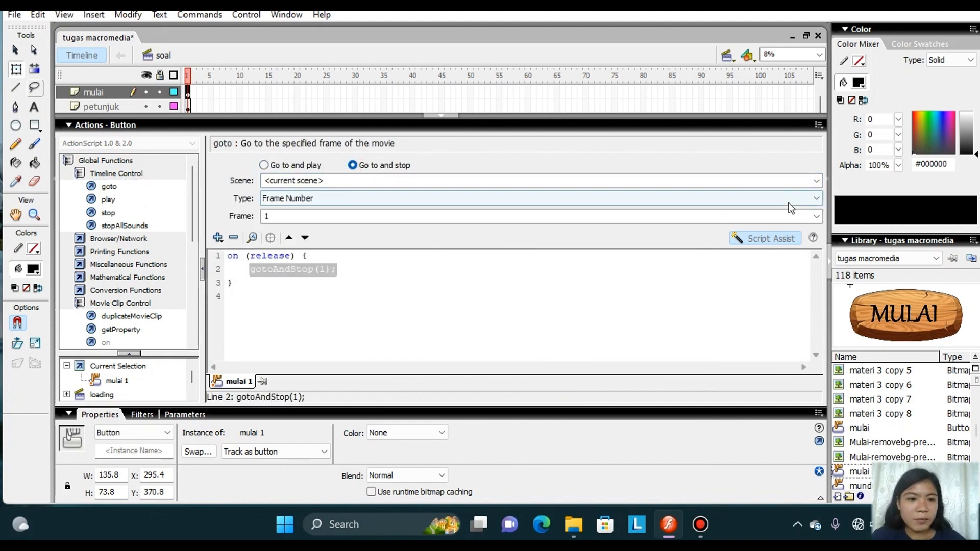
left_click(808, 199)
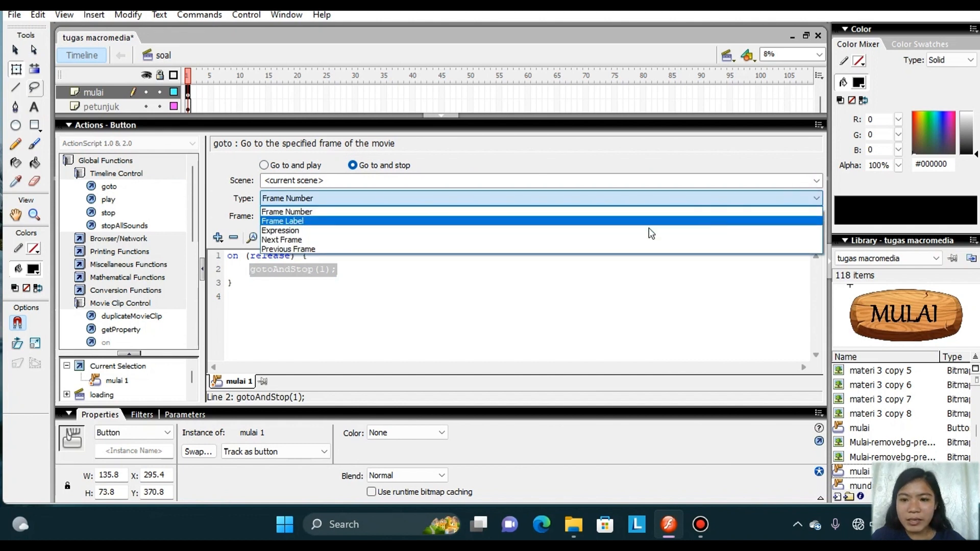
left_click(615, 238)
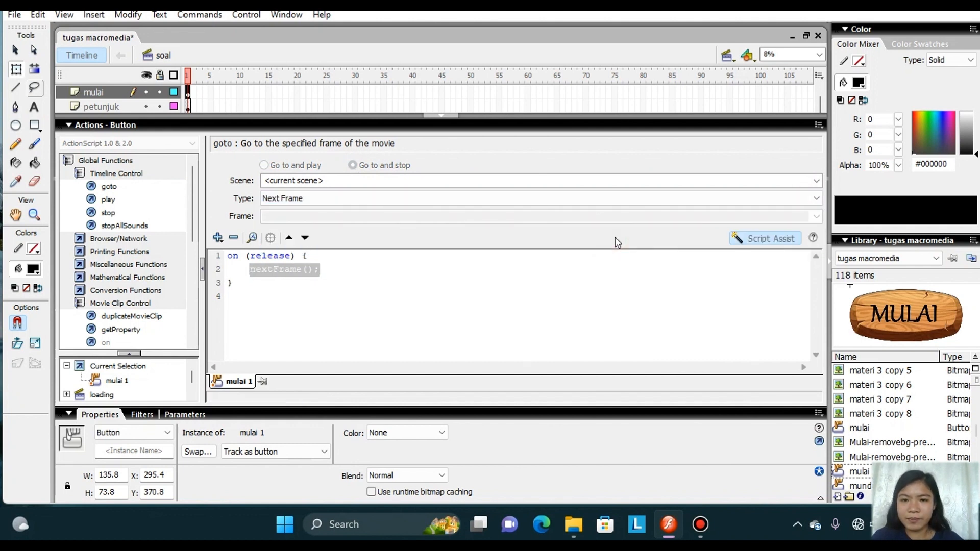
left_click(442, 114)
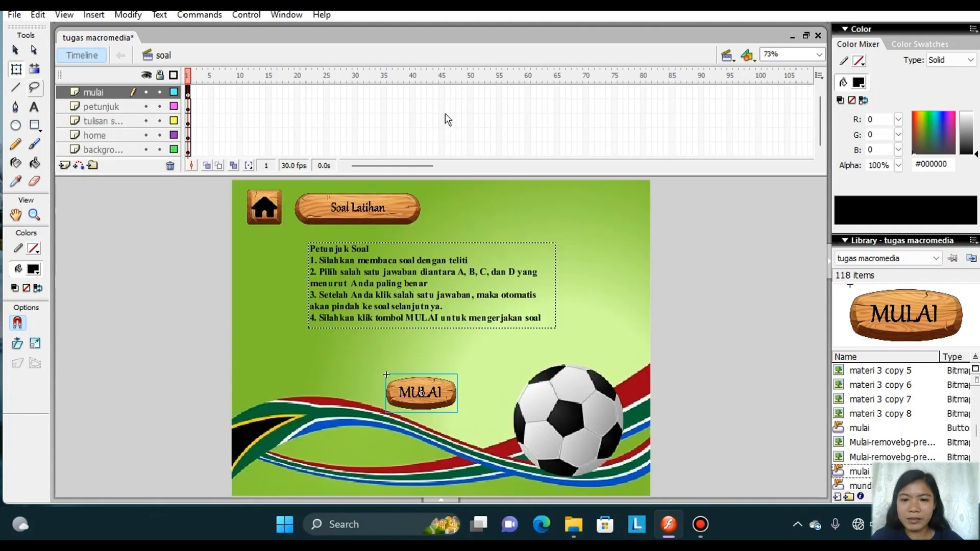
Insert keyframes at frame 2 of the mulai, petunjuk, tulisan, home and background layers in the soal scene.
left_click(193, 93)
right_click(194, 97)
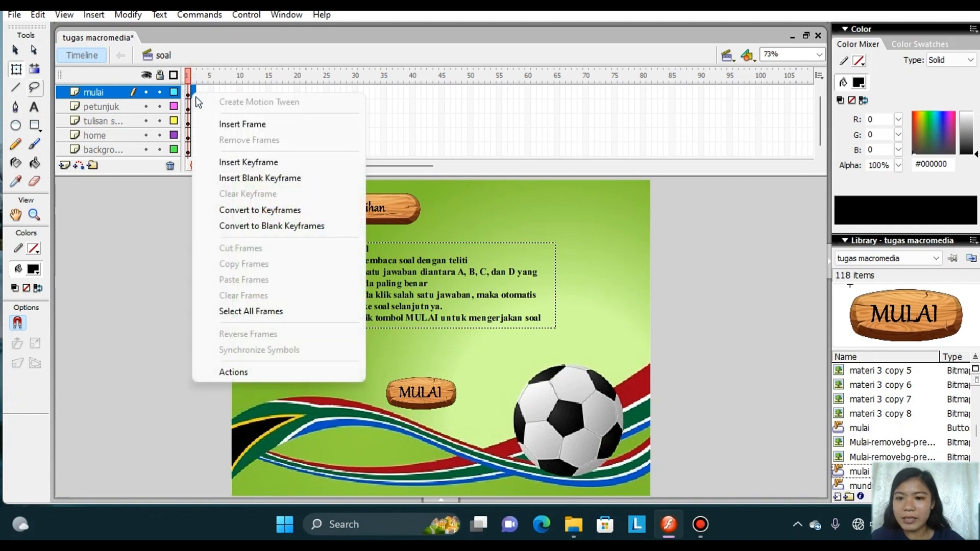
left_click(248, 162)
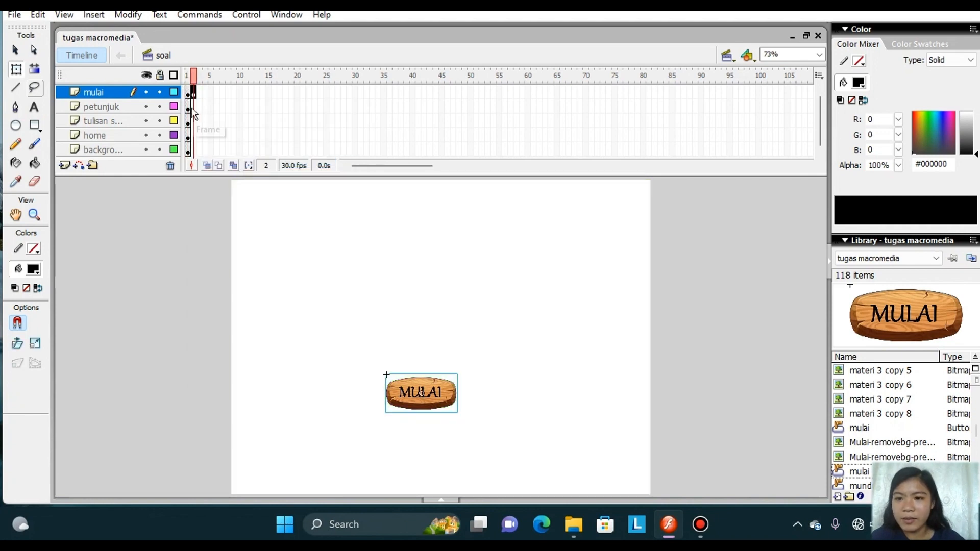
left_click(193, 108)
right_click(194, 109)
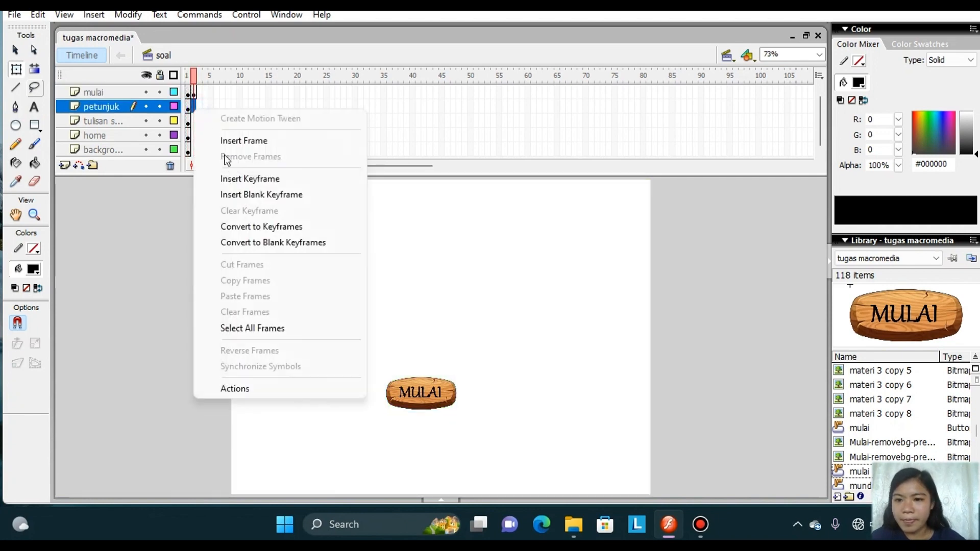
left_click(238, 177)
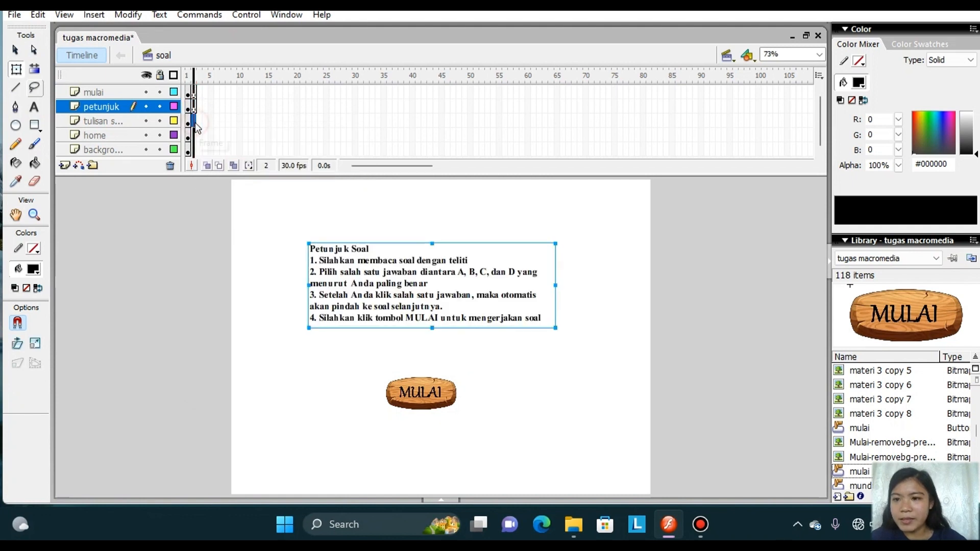
right_click(194, 121)
left_click(243, 191)
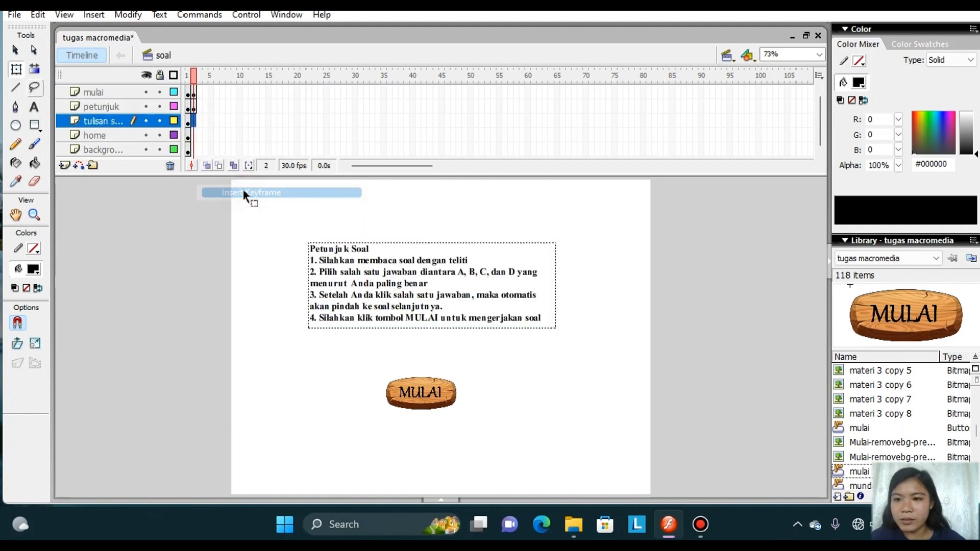
right_click(193, 135)
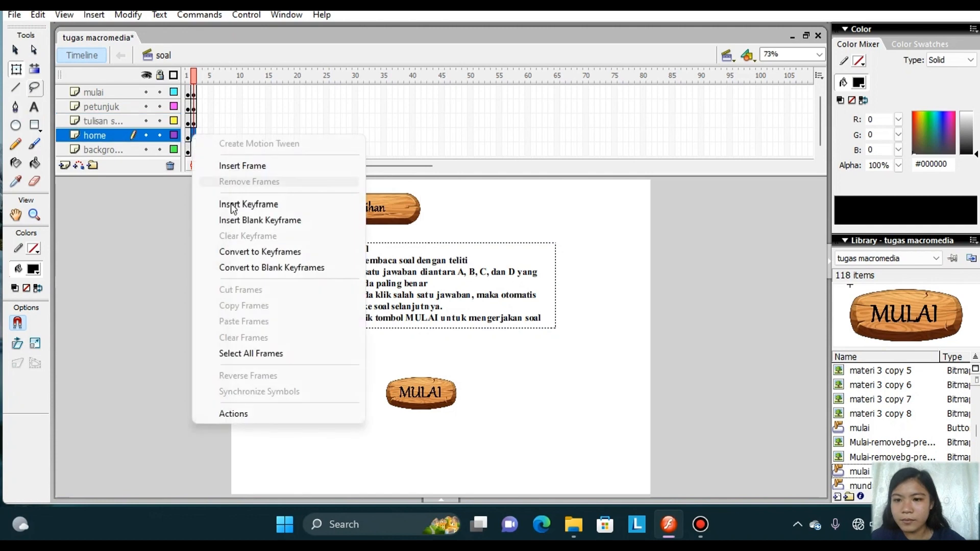
left_click(231, 203)
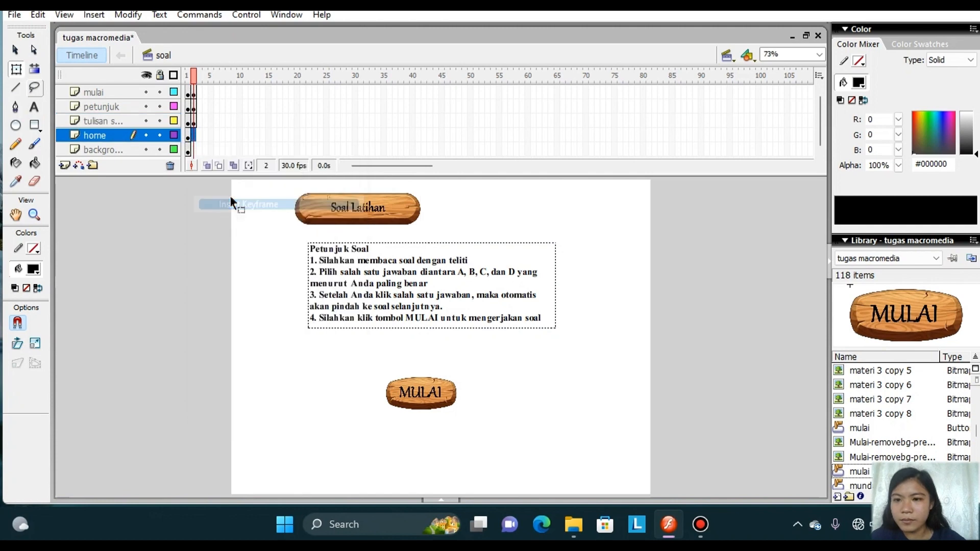
right_click(194, 150)
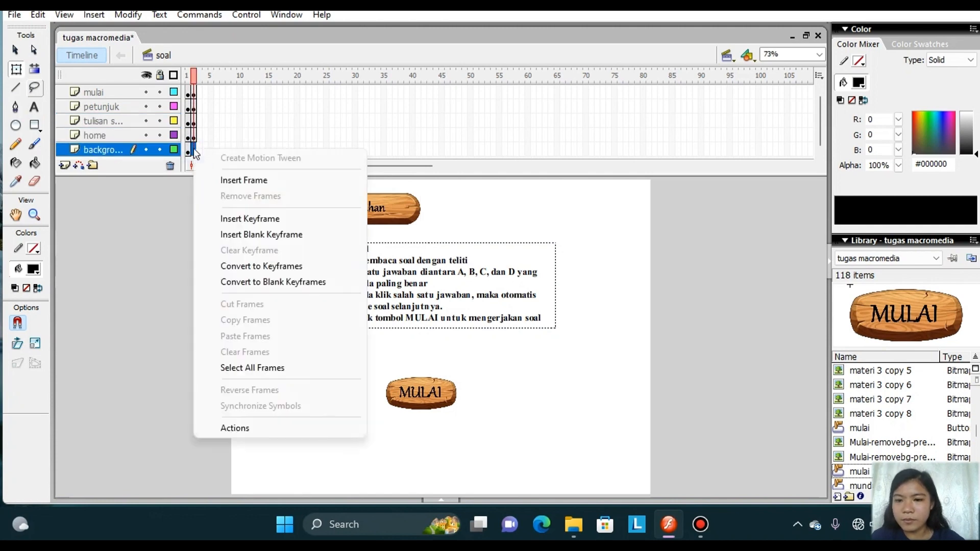
left_click(247, 219)
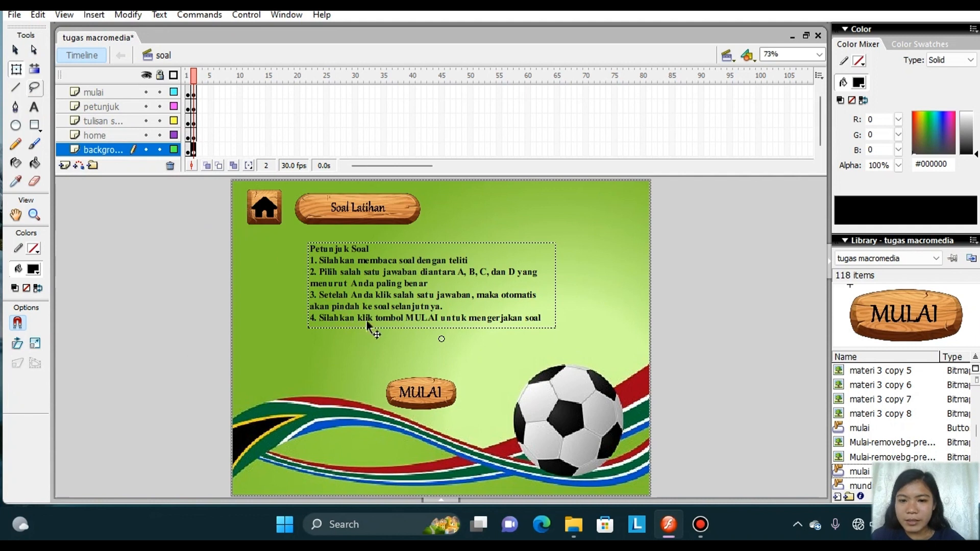
Replace the Petunjuk Soal instructions on frame 2 with a text block reading "Nama Peserta Didik" below the Soal Latihan title.
left_click(367, 322)
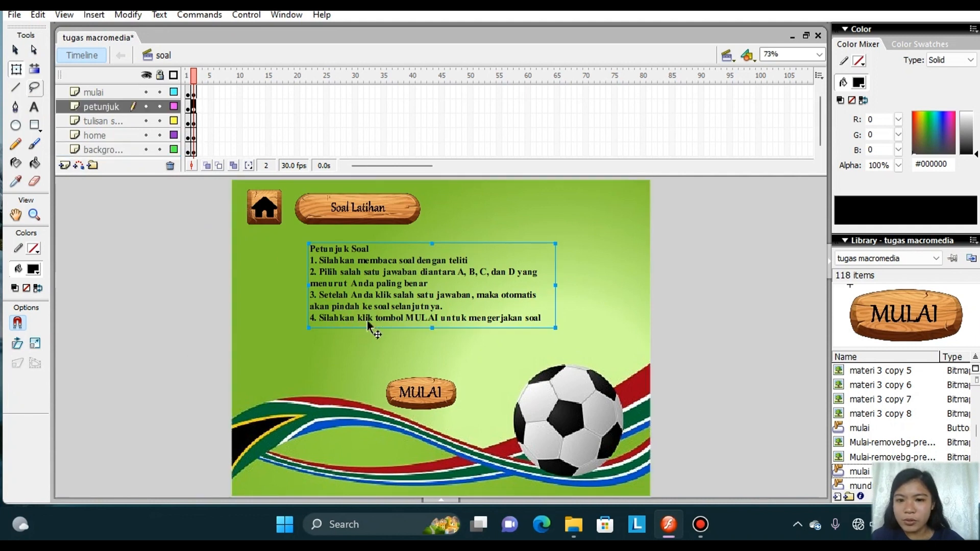
key("Delete")
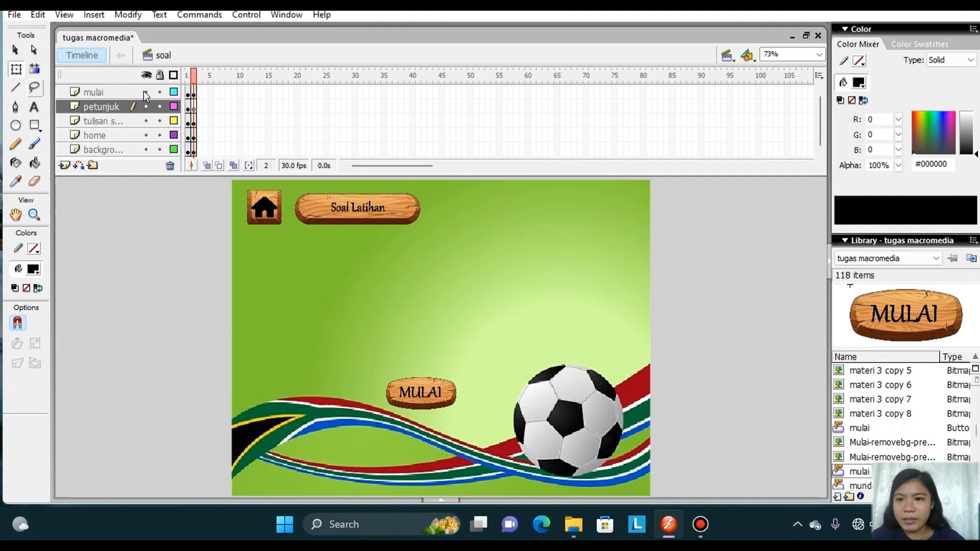
left_click(38, 110)
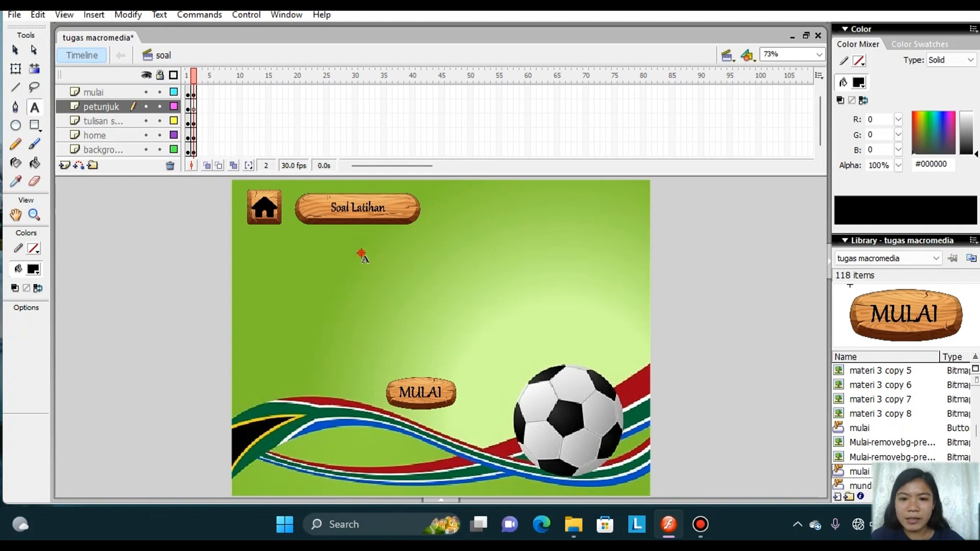
left_click_drag(361, 252, 531, 251)
key("Caps_Lock")
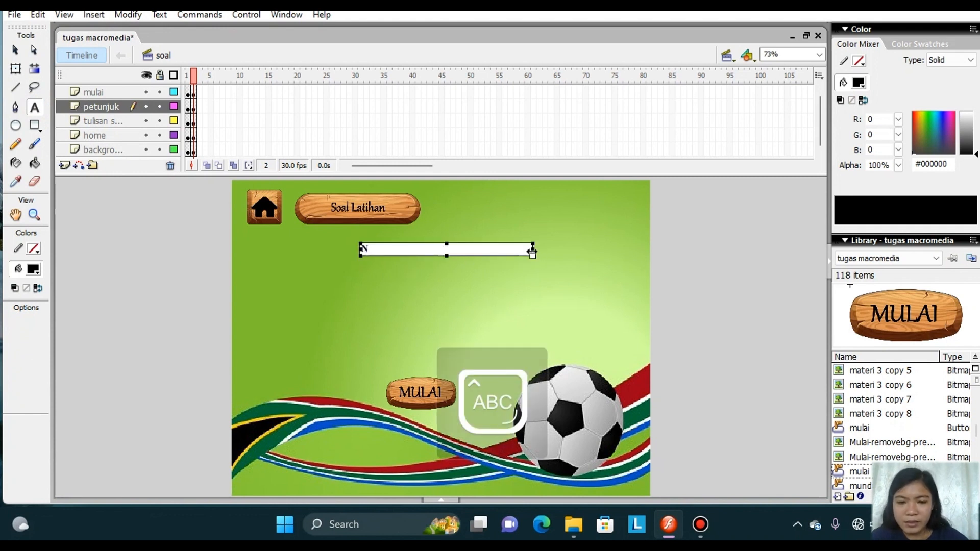
type("N")
key("Caps_Lock")
type("ama")
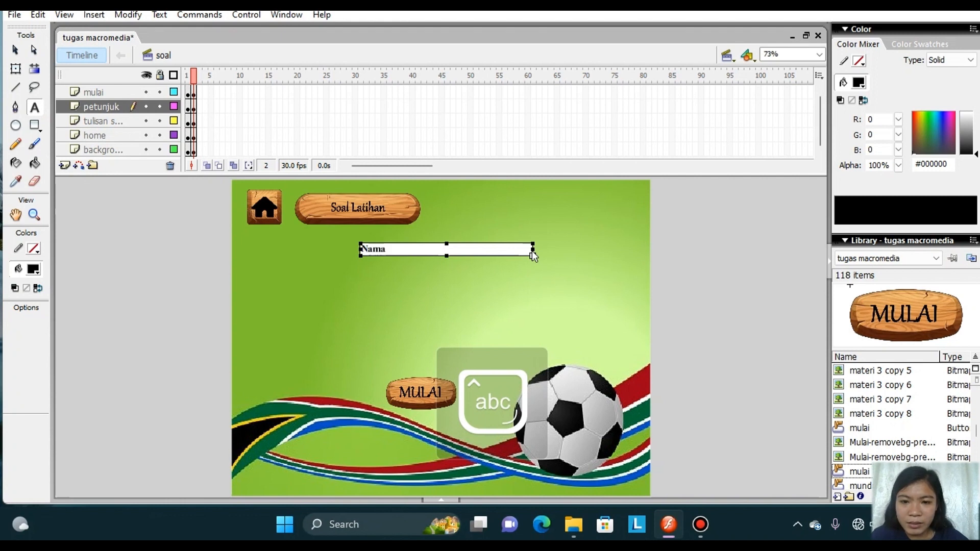
key("Caps_Lock")
type("P")
key("Caps_Lock")
type("ese")
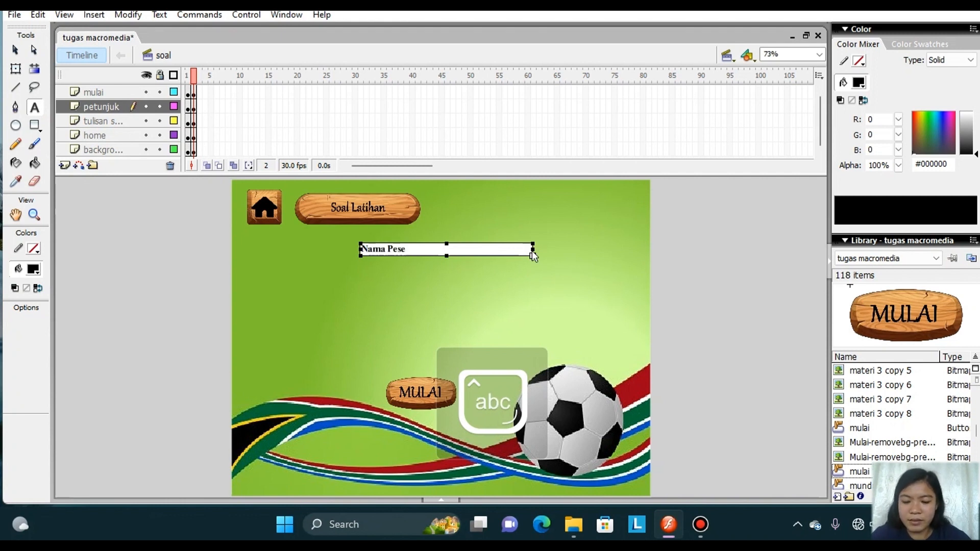
type("rta")
key("Caps_Lock")
type("D")
key("Caps_Lock")
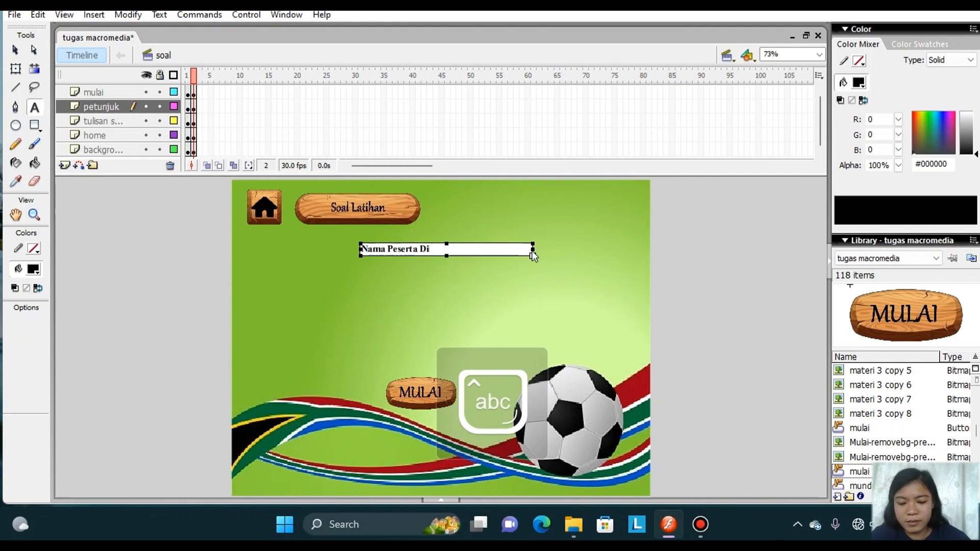
Set the font size of the whole "Nama Peserta Didik" text to 24.
left_click_drag(531, 250, 363, 250)
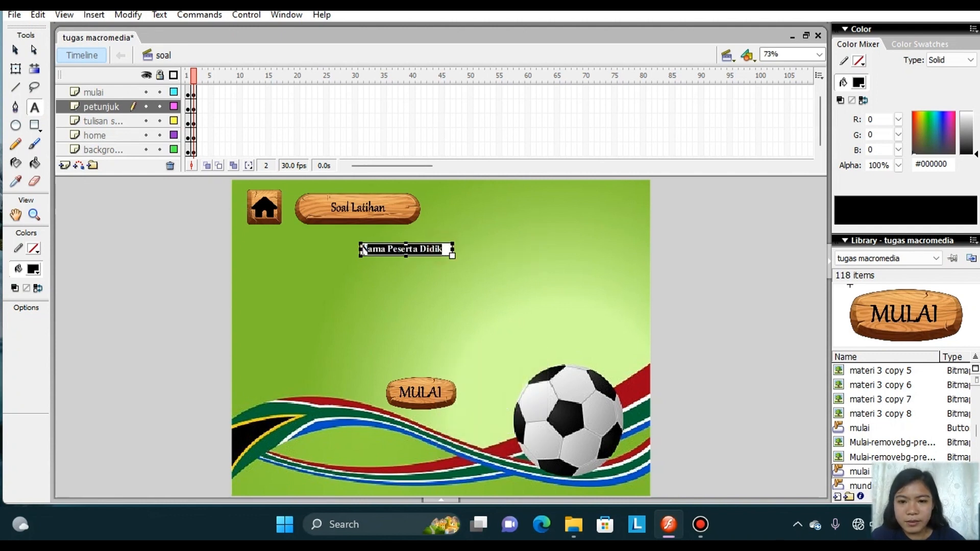
left_click(159, 15)
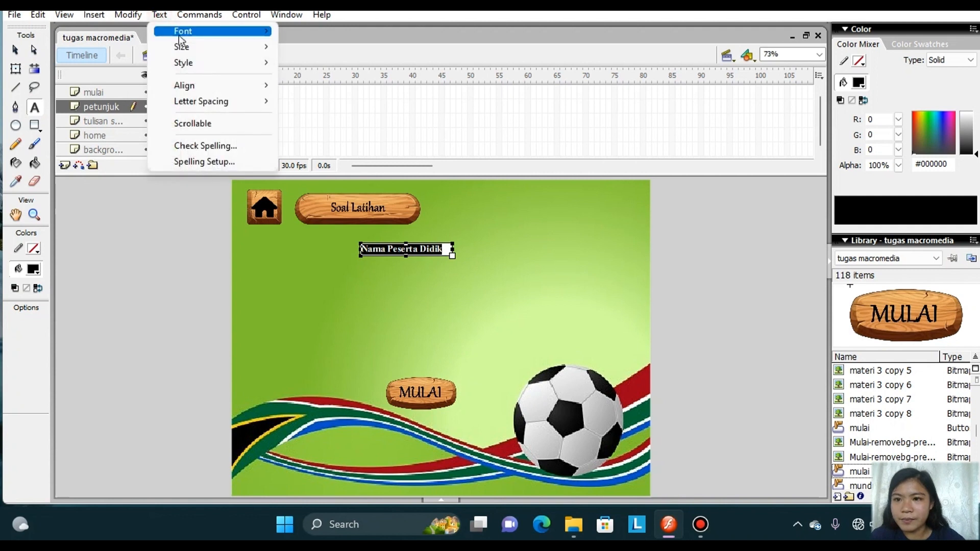
mouse_move(186, 46)
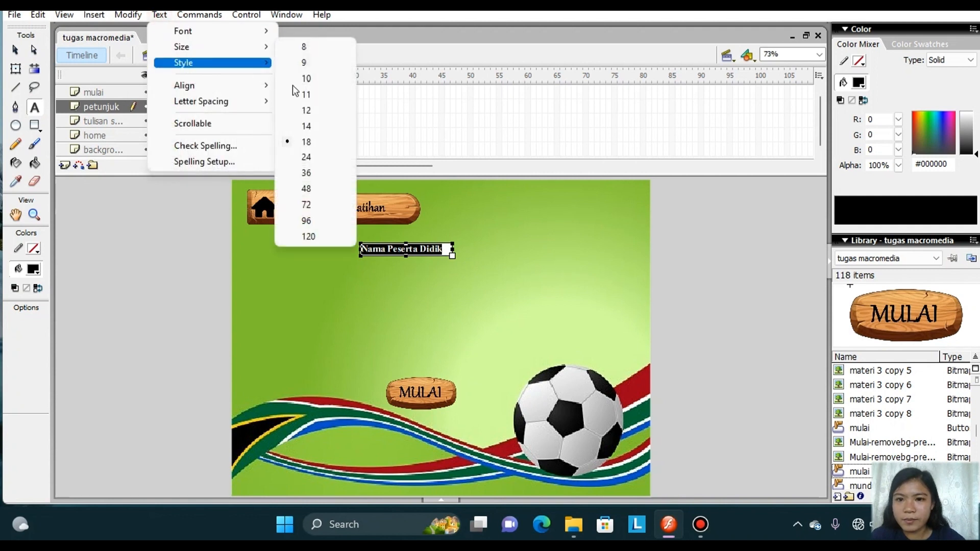
left_click(308, 157)
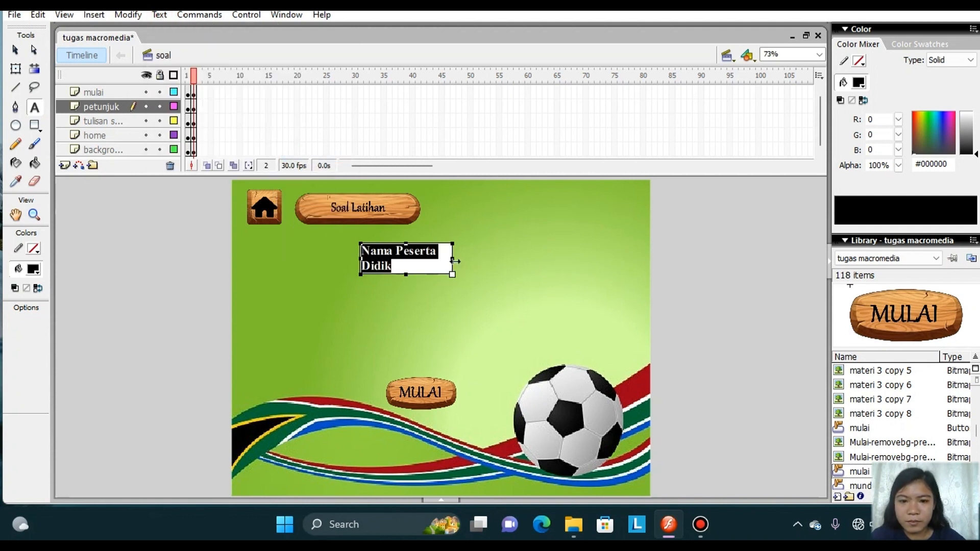
Widen the "Nama Peserta Didik" text box to fit one line, reduce its height and shift it slightly up and right.
left_click_drag(454, 260, 488, 261)
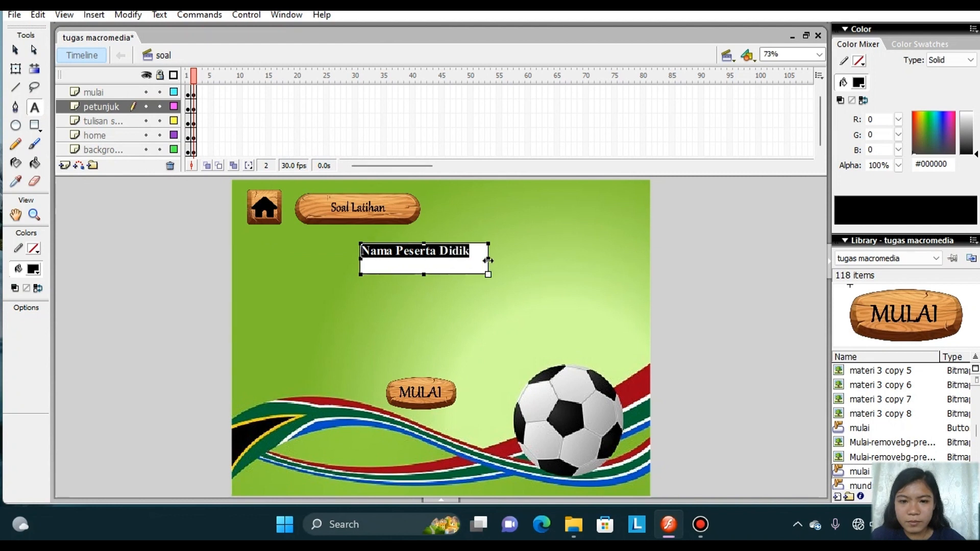
left_click_drag(425, 276, 426, 262)
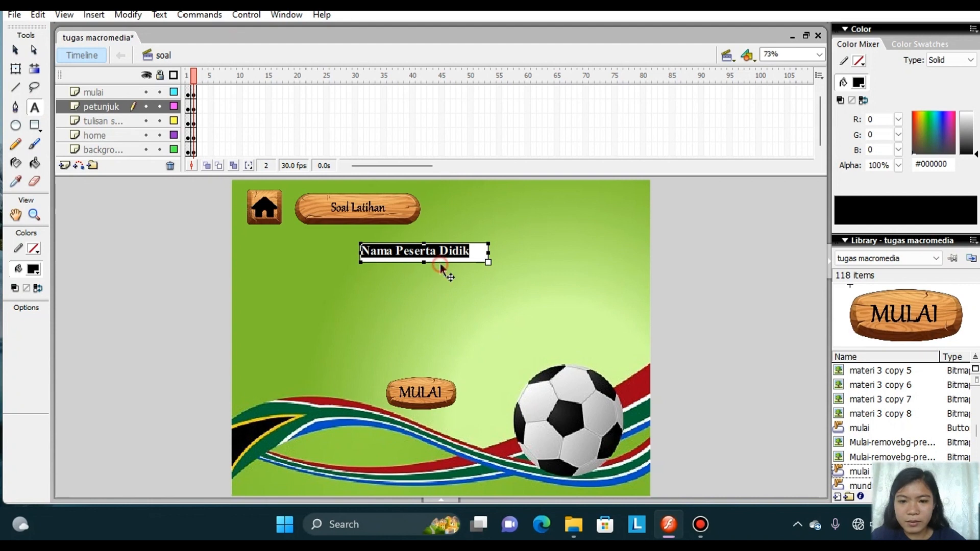
left_click_drag(440, 264, 446, 259)
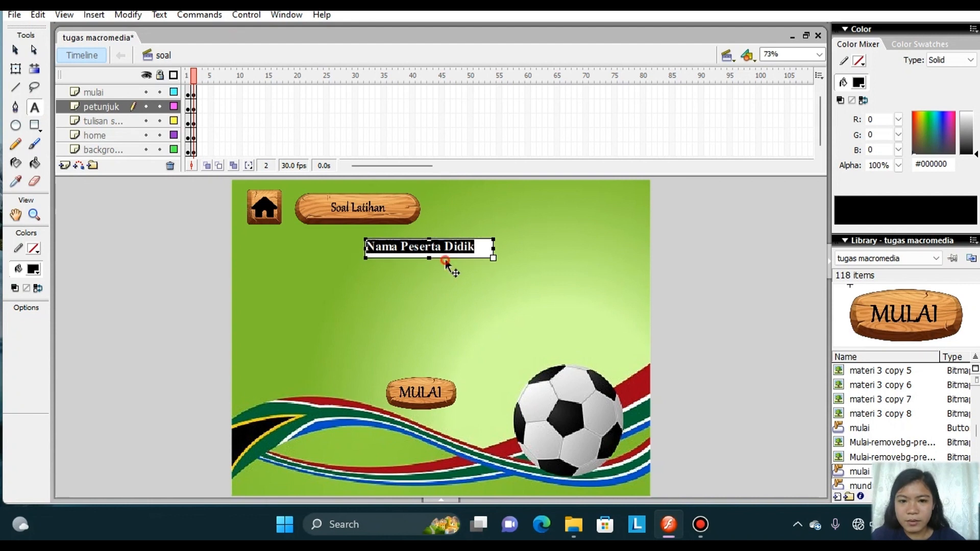
left_click(384, 271)
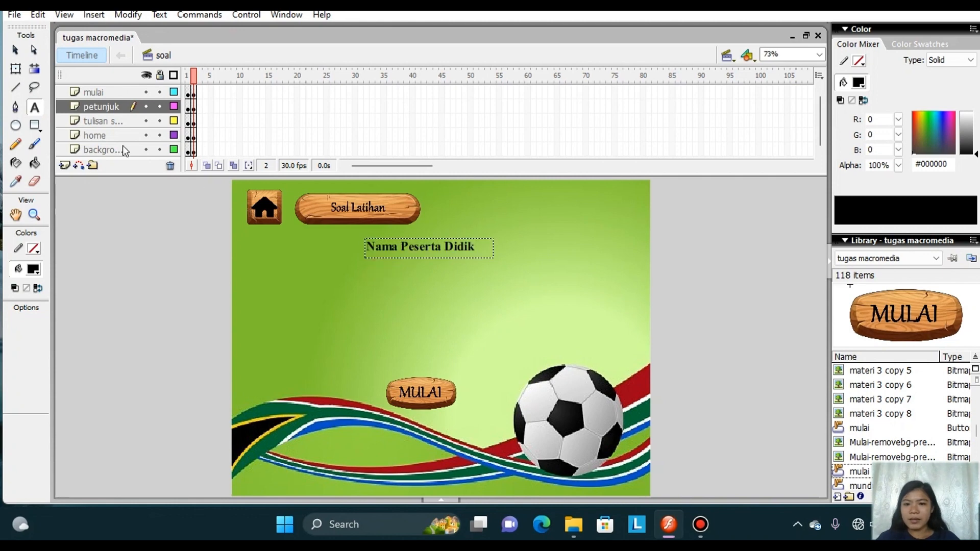
Import the Tempat_nama-removebg-preview image to the stage without replacing existing library items.
left_click(14, 15)
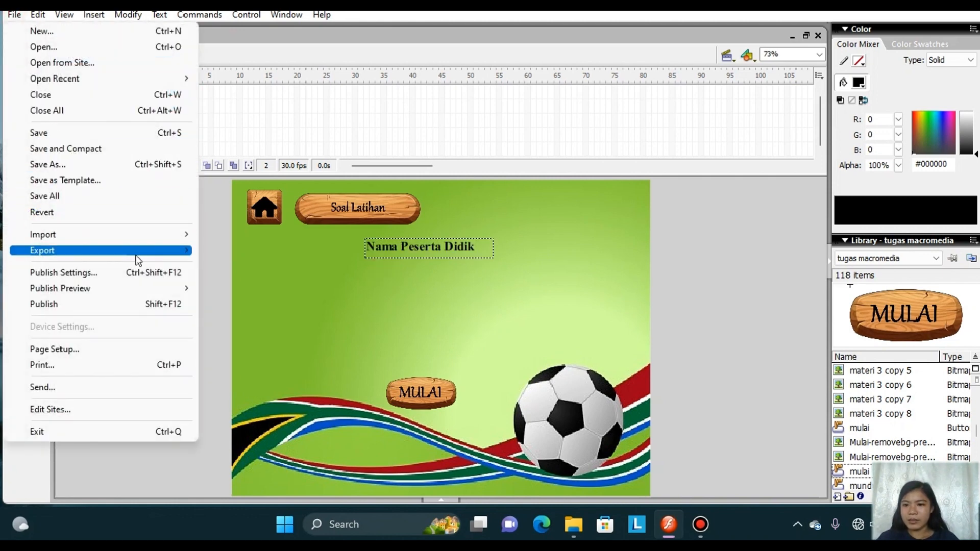
mouse_move(149, 240)
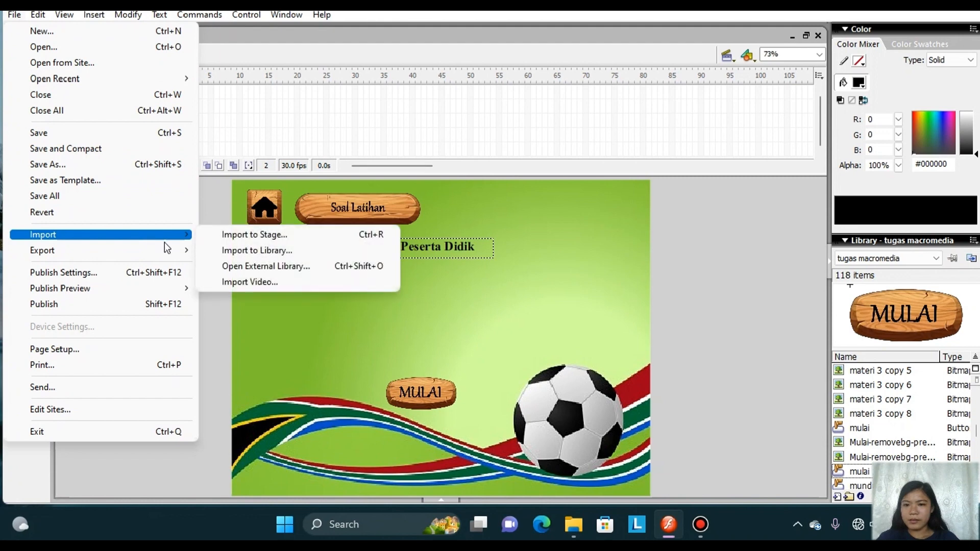
left_click(238, 237)
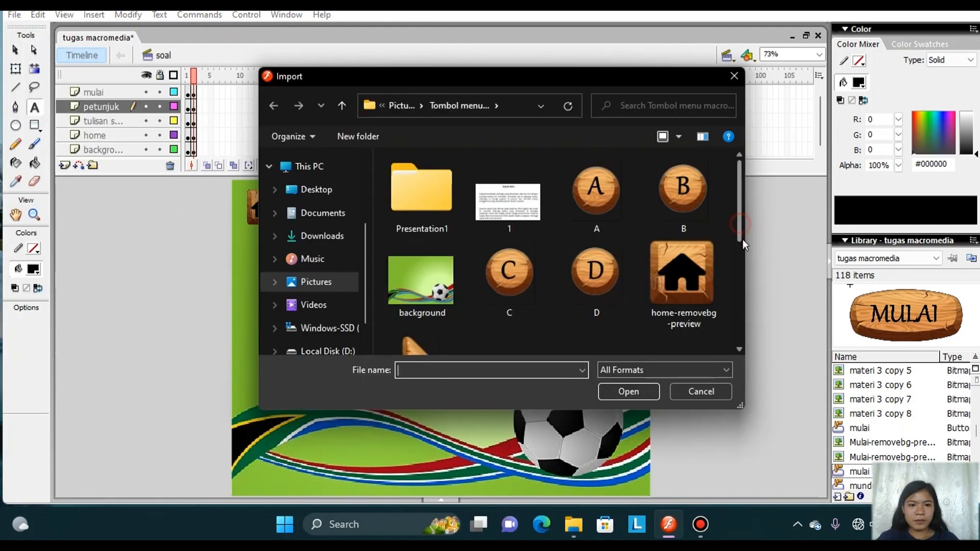
left_click_drag(743, 240, 752, 323)
left_click(485, 337)
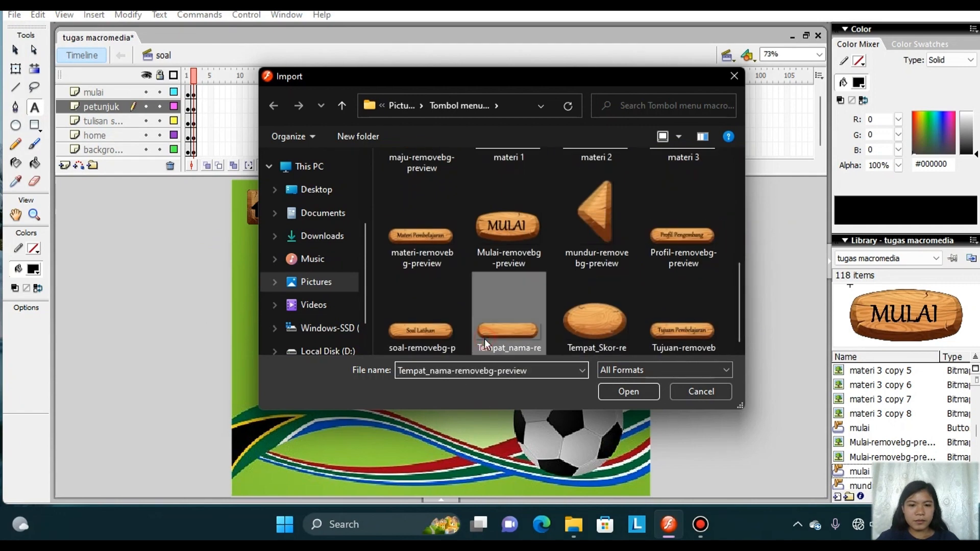
left_click(620, 393)
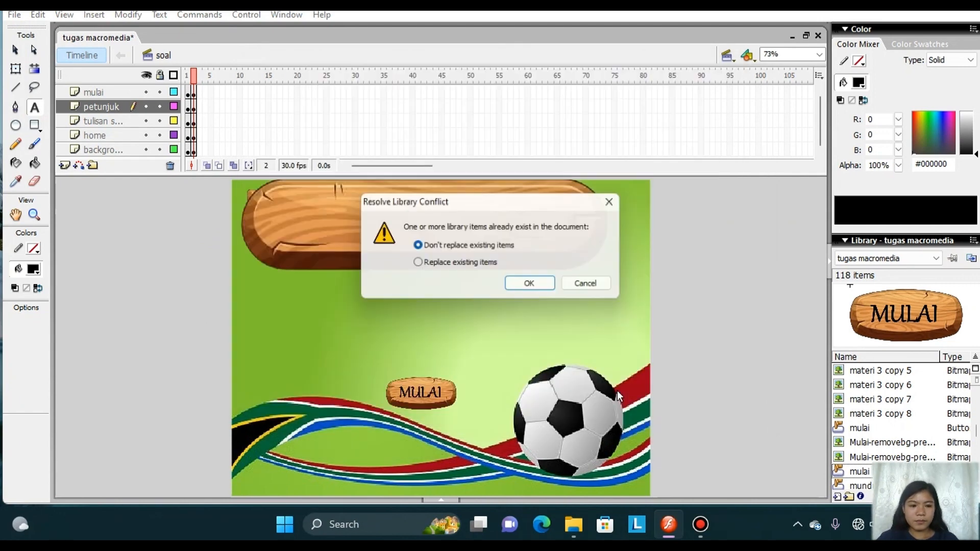
left_click(524, 288)
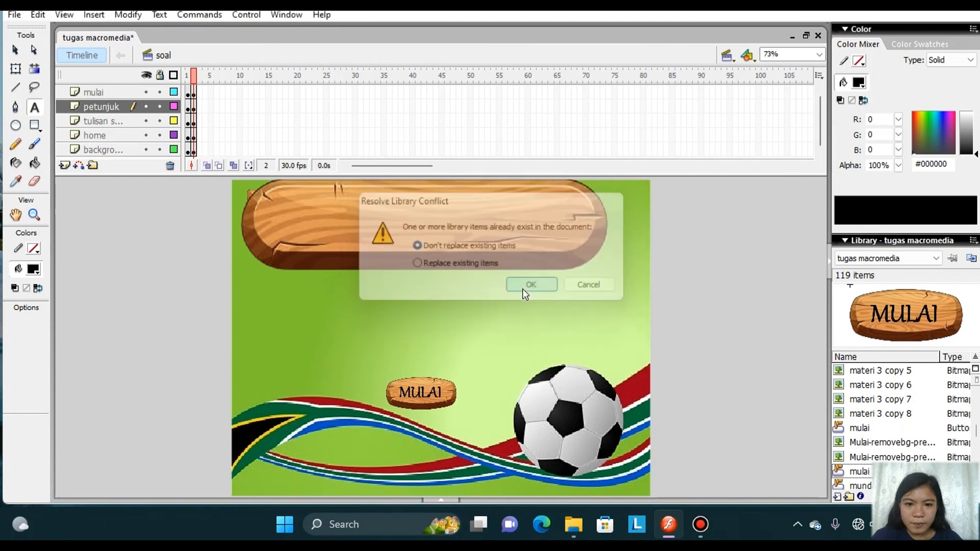
Shrink the imported wooden name plate and centre it below the "Nama Peserta Didik" text.
left_click_drag(424, 211, 477, 226)
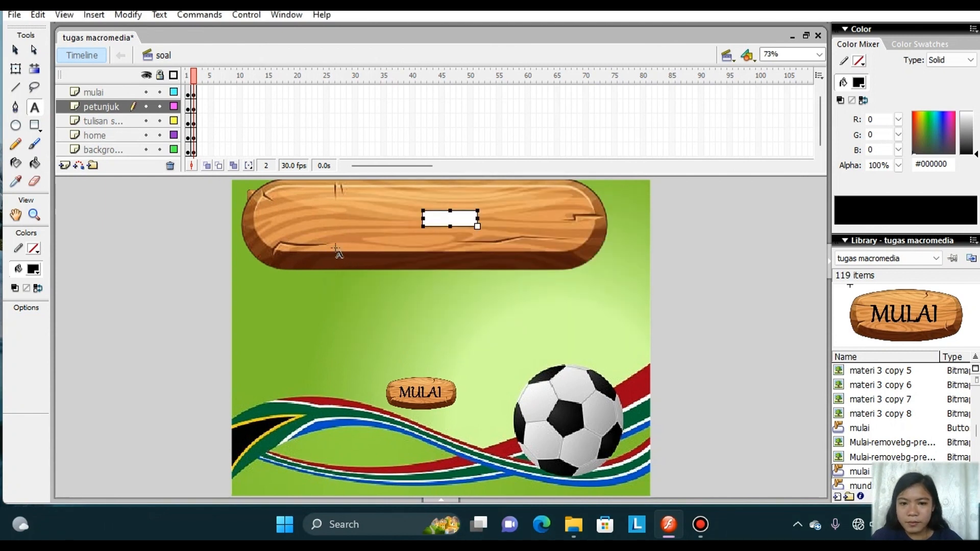
left_click(15, 50)
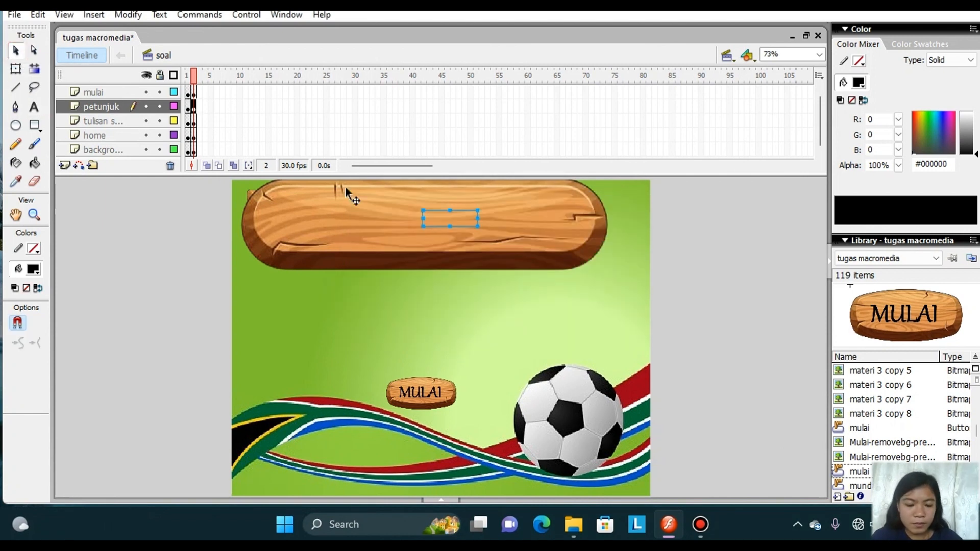
left_click(15, 68)
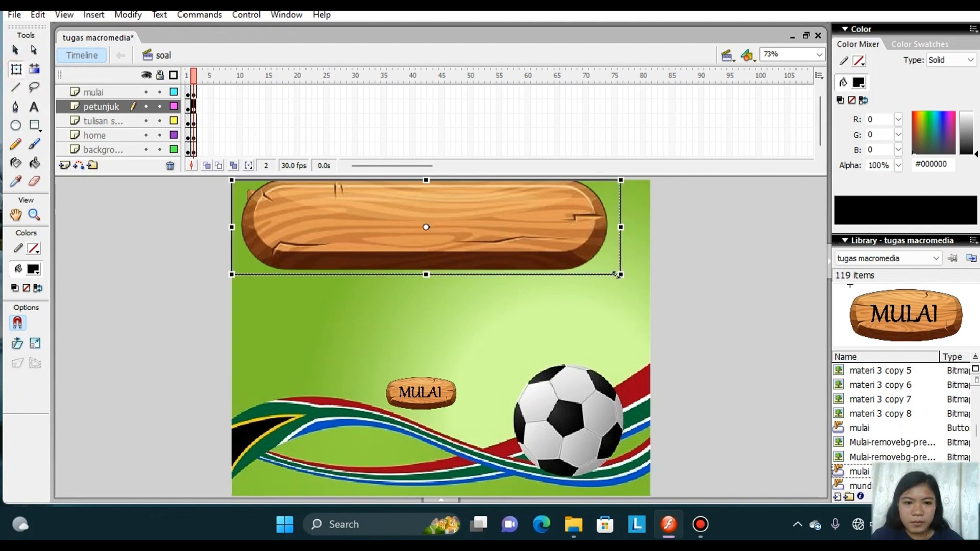
left_click_drag(621, 275, 576, 294)
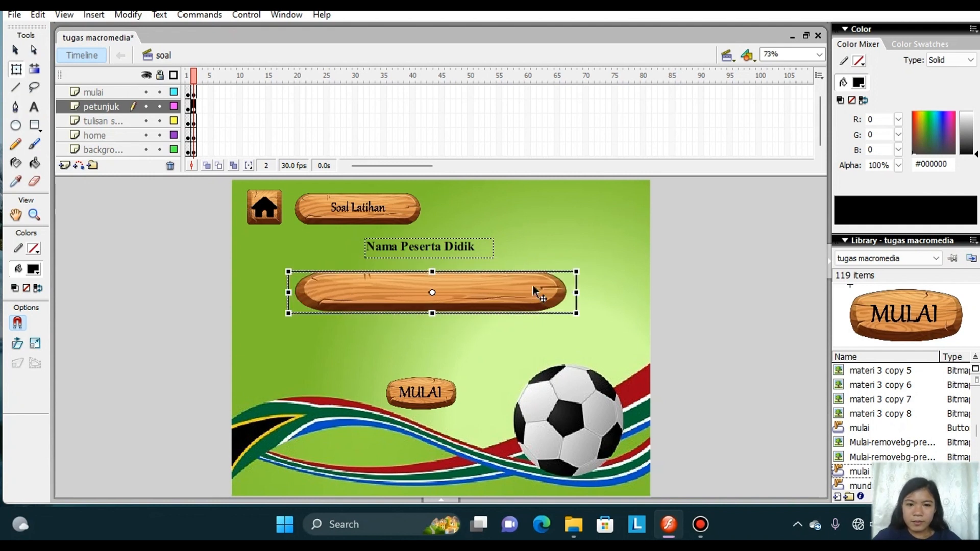
Draw an empty text field about 411 x 38 px inside the wooden name plate and nudge it slightly upward.
left_click(41, 106)
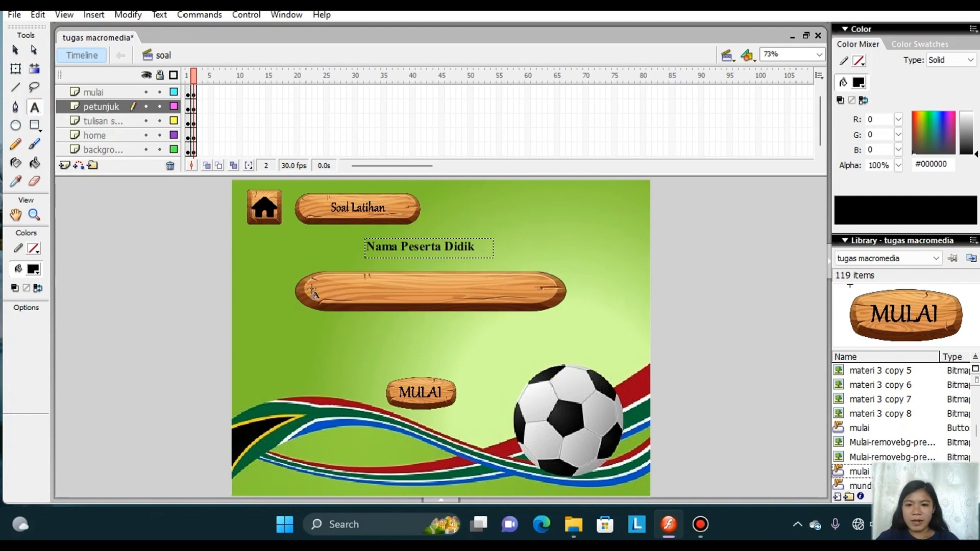
left_click_drag(323, 284, 505, 303)
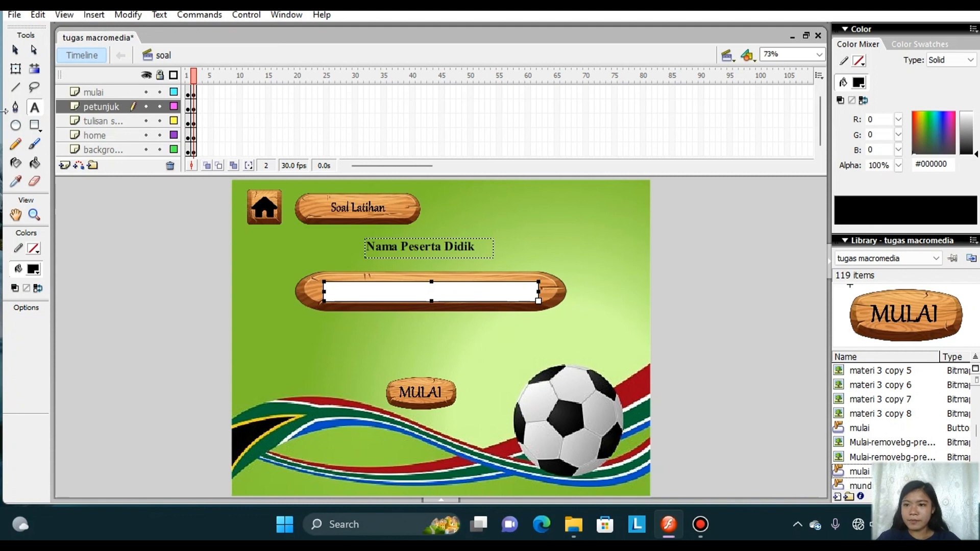
left_click(20, 56)
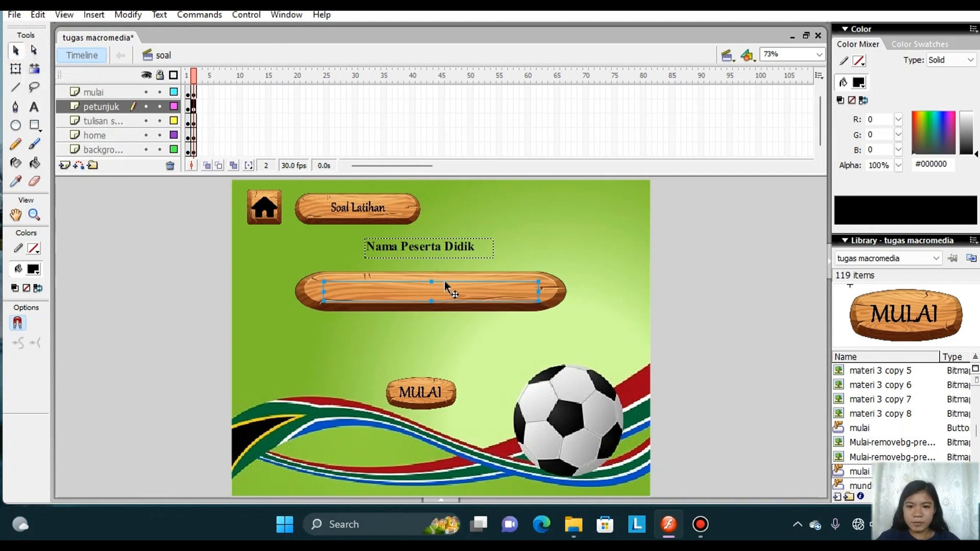
key("Up")
key("Up")
key("Up")
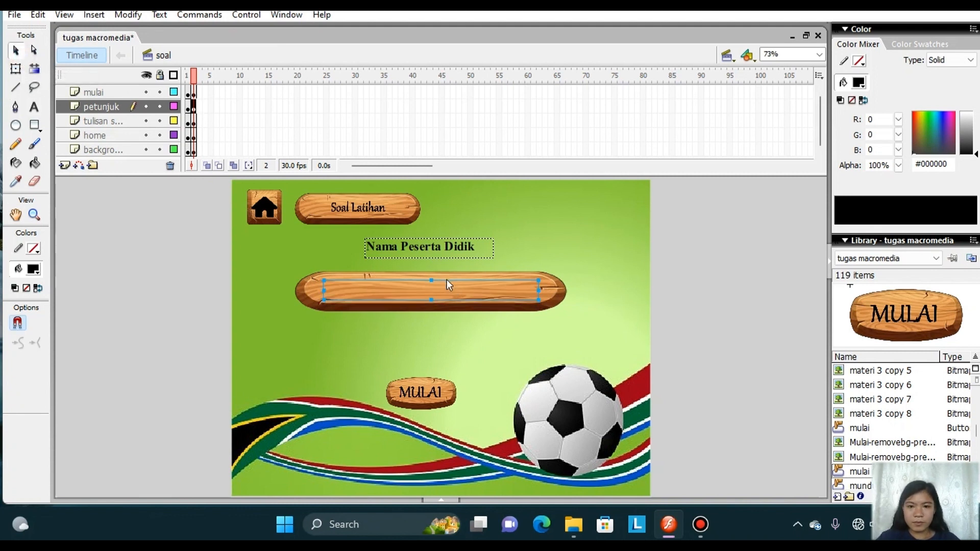
key("Up")
key("Up")
key("Up")
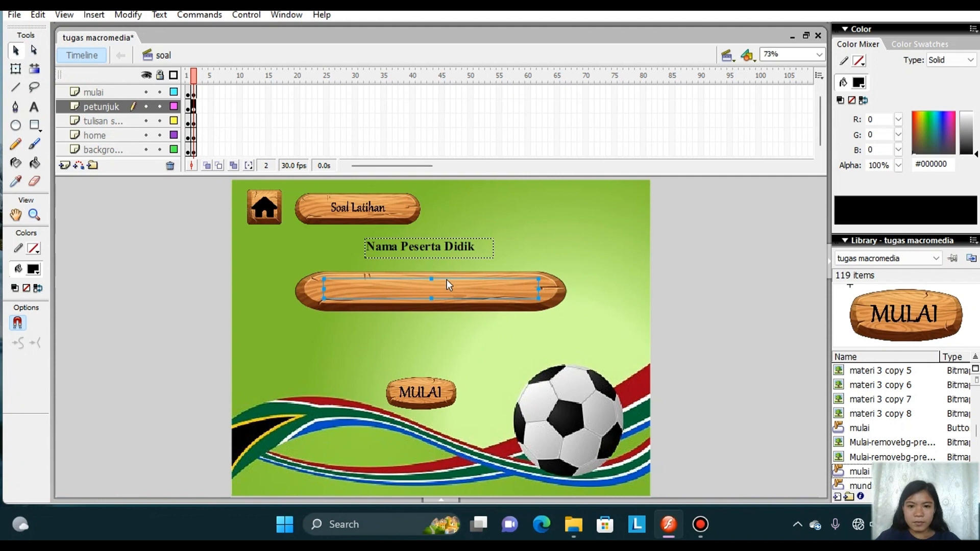
Set the name plate's text field to Input Text and assign it the variable Nama.
left_click(443, 500)
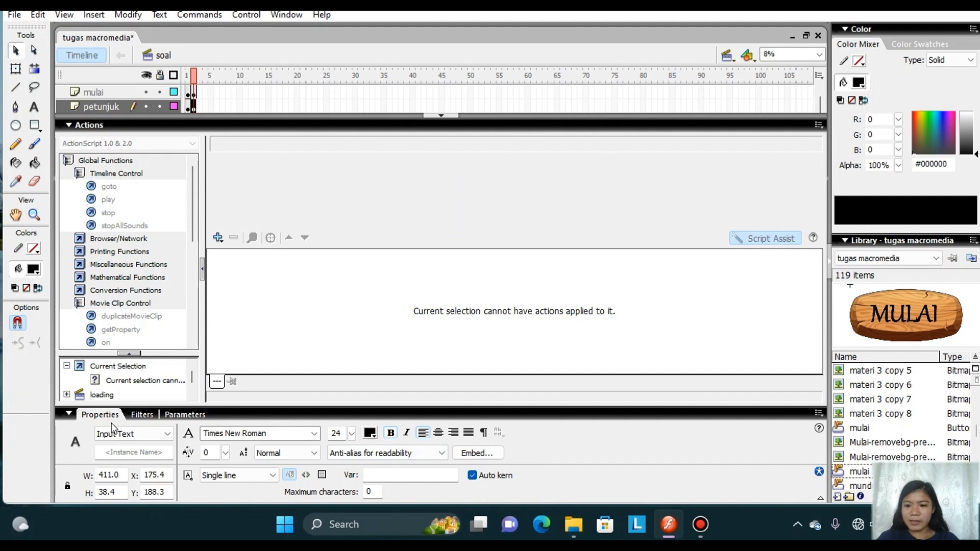
left_click(166, 435)
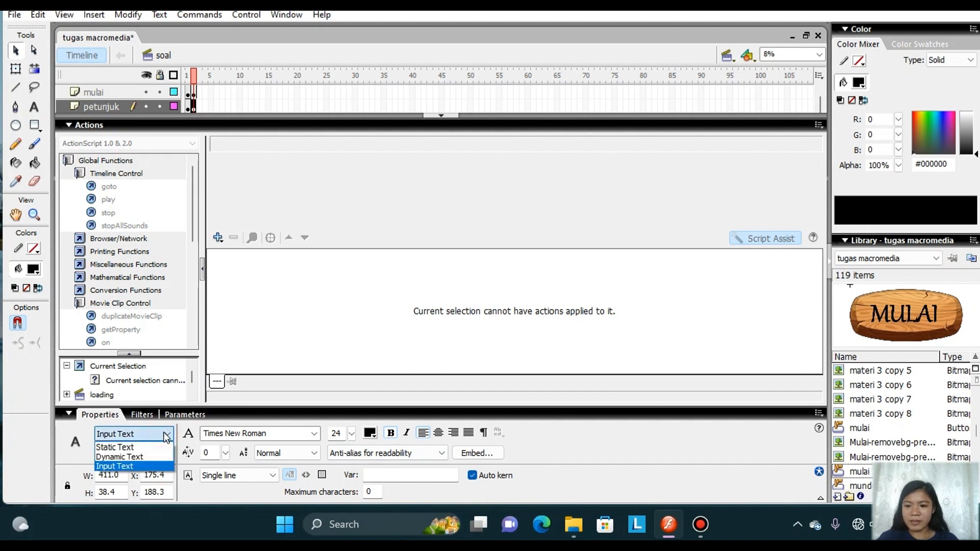
left_click(139, 468)
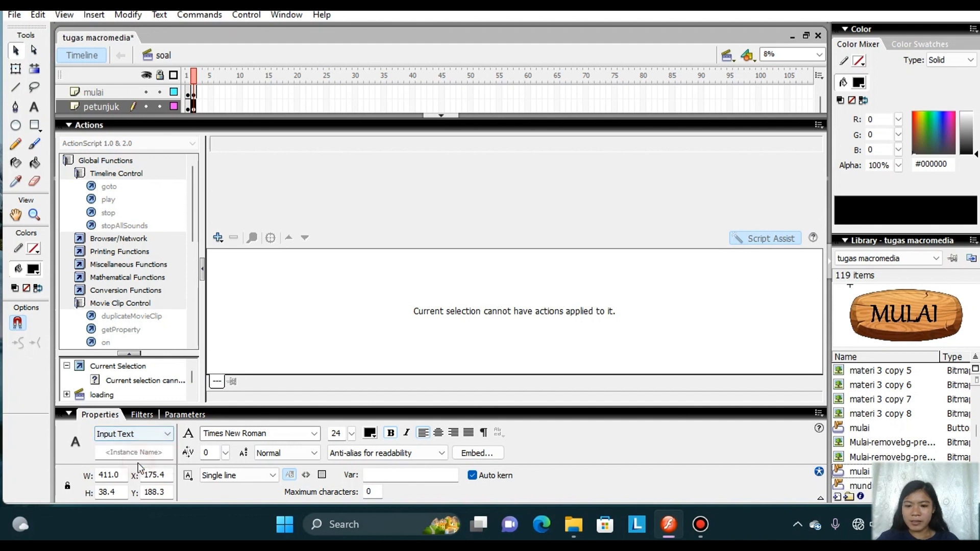
left_click(370, 475)
key("Caps_Lock")
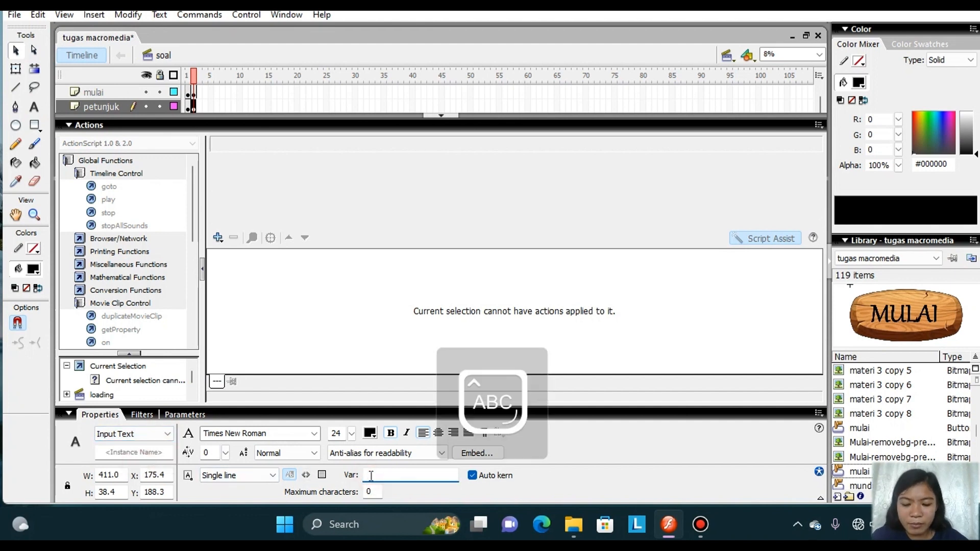
type("N")
key("Caps_Lock")
type("ama")
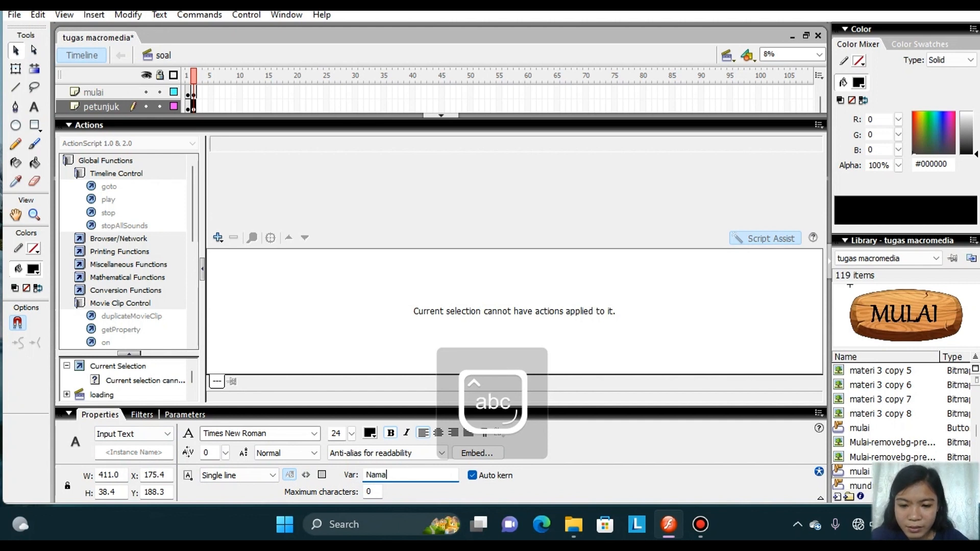
type(" Peser")
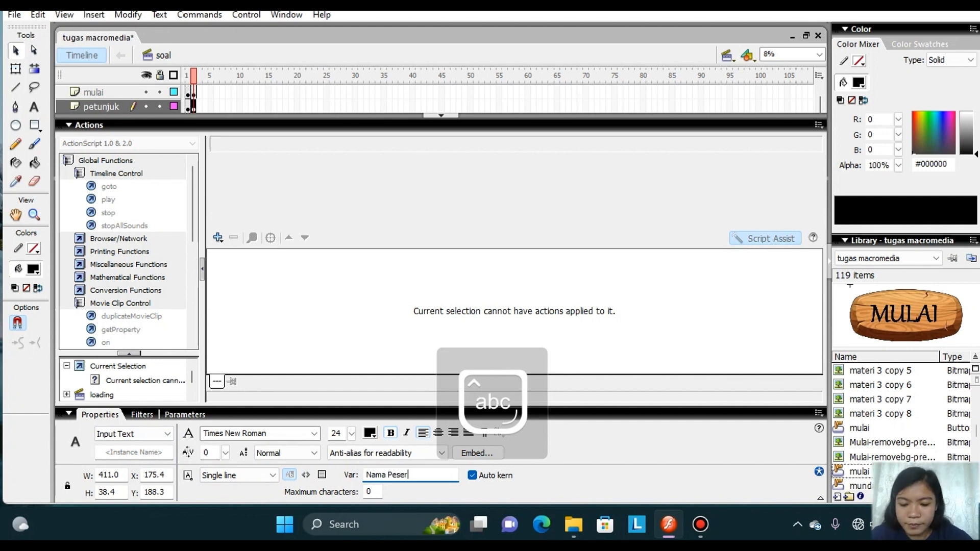
type("ta")
Complete the input text field's variable name as "Nama Peserta Didik" and return to the stage.
key("Caps_Lock")
type("D")
key("Caps_Lock")
type("idik")
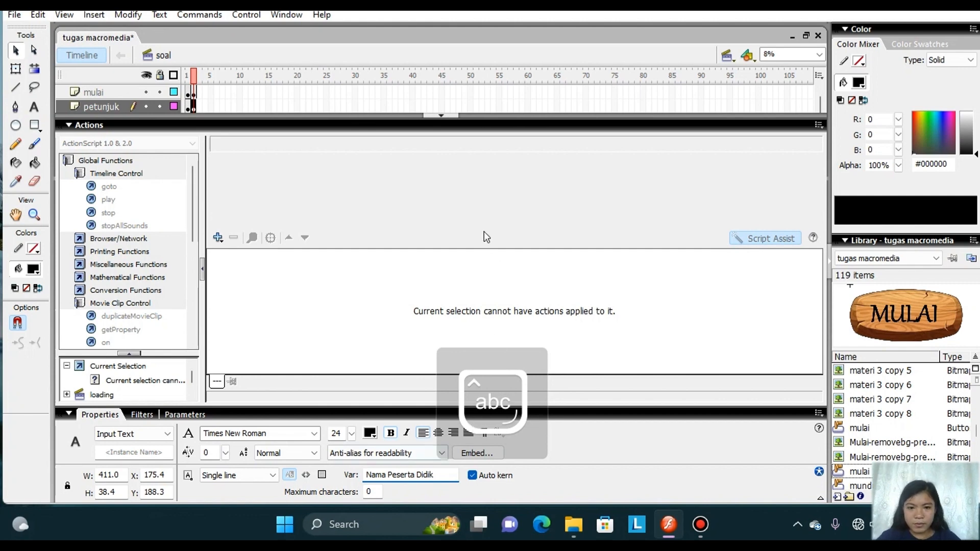
left_click(442, 116)
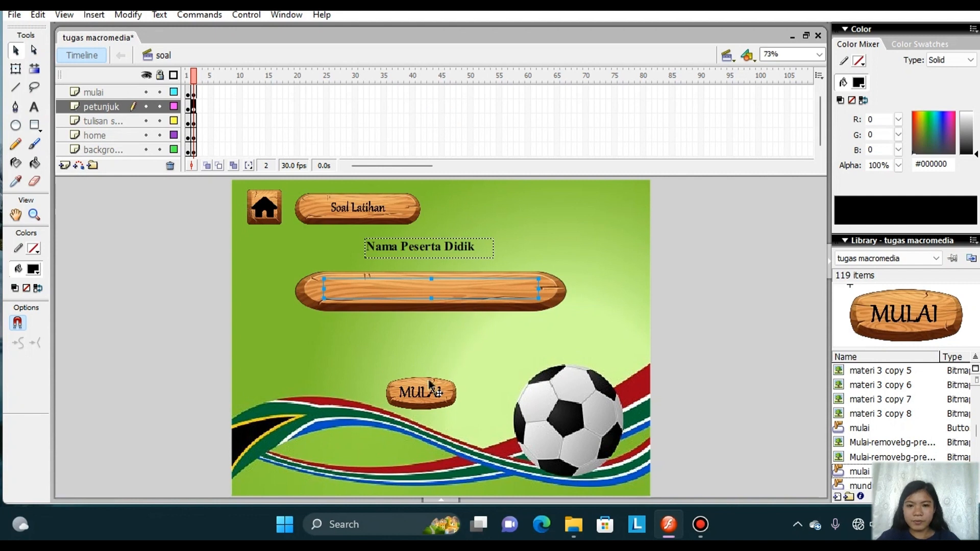
Insert a keyframe at frame 3 on the mulai, petunjuk, tulisan, home and background layers of the soal scene.
right_click(198, 93)
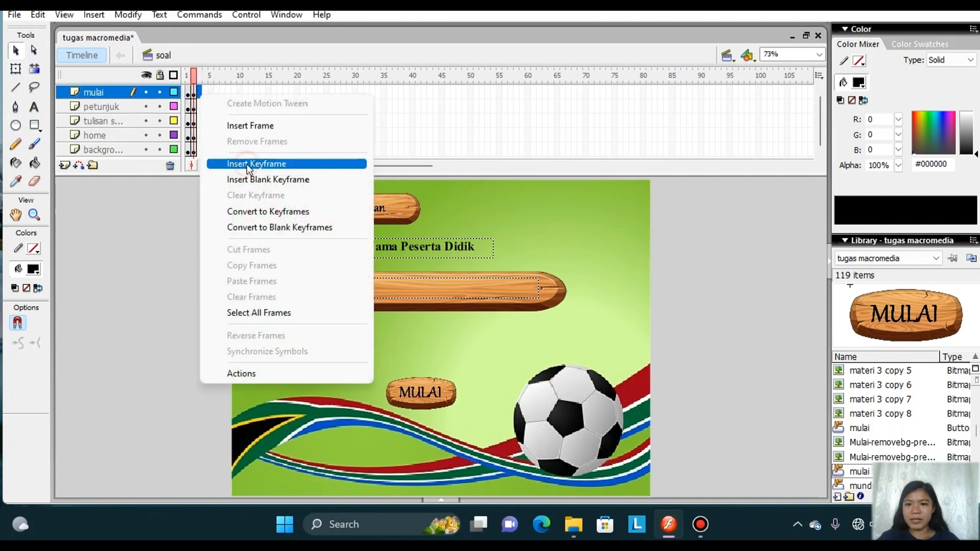
left_click(246, 164)
right_click(199, 110)
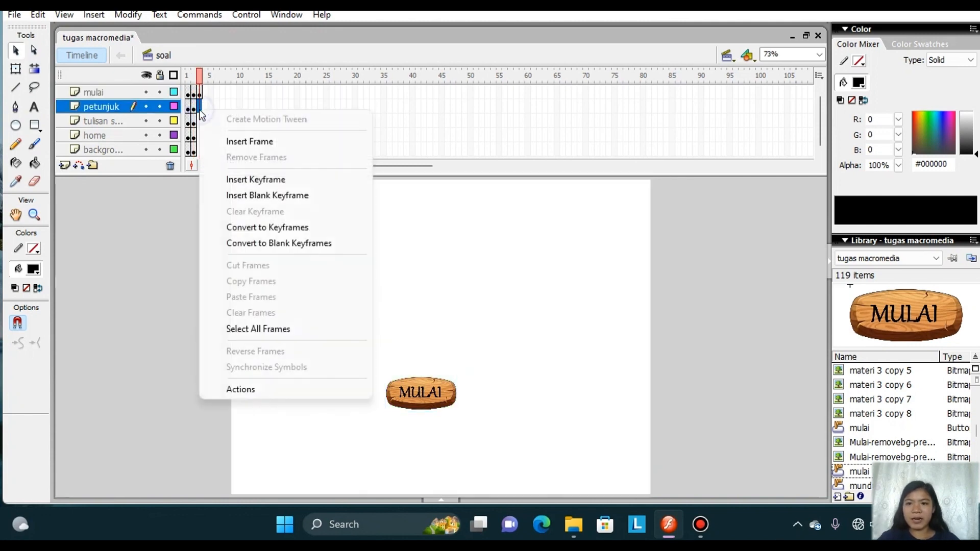
left_click(244, 180)
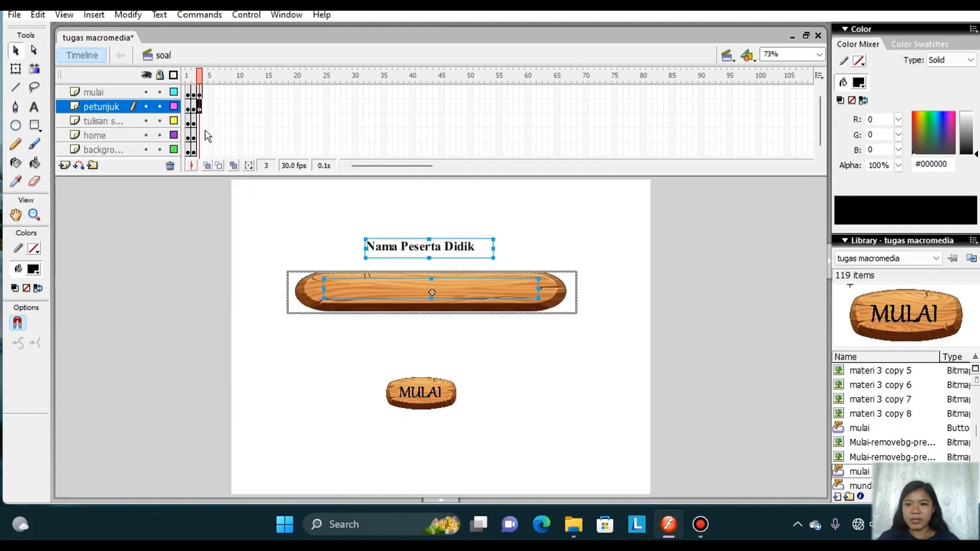
right_click(199, 124)
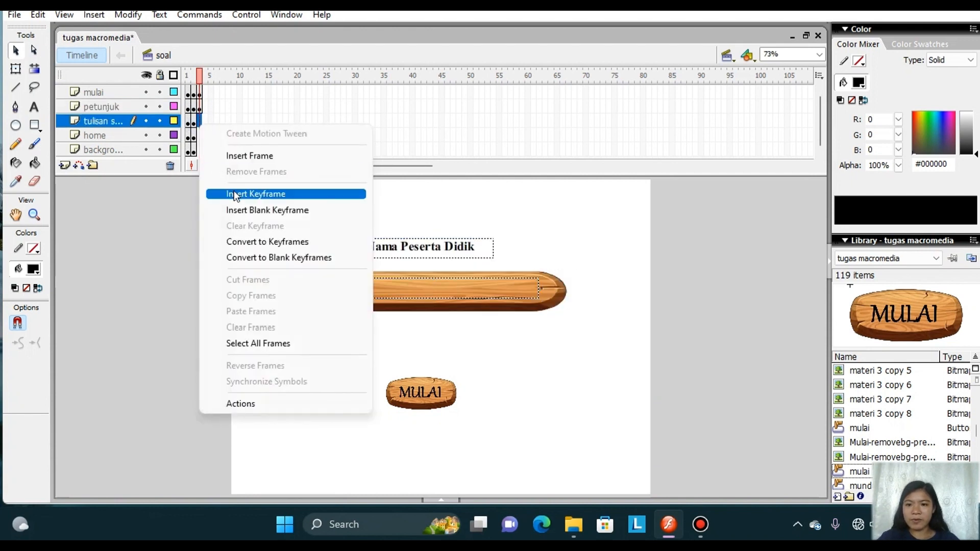
left_click(240, 194)
right_click(199, 136)
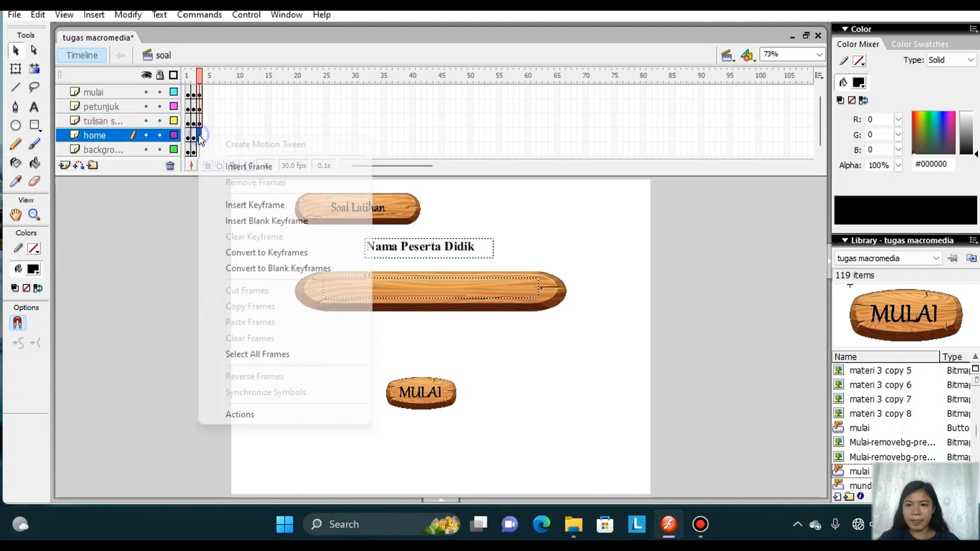
left_click(240, 201)
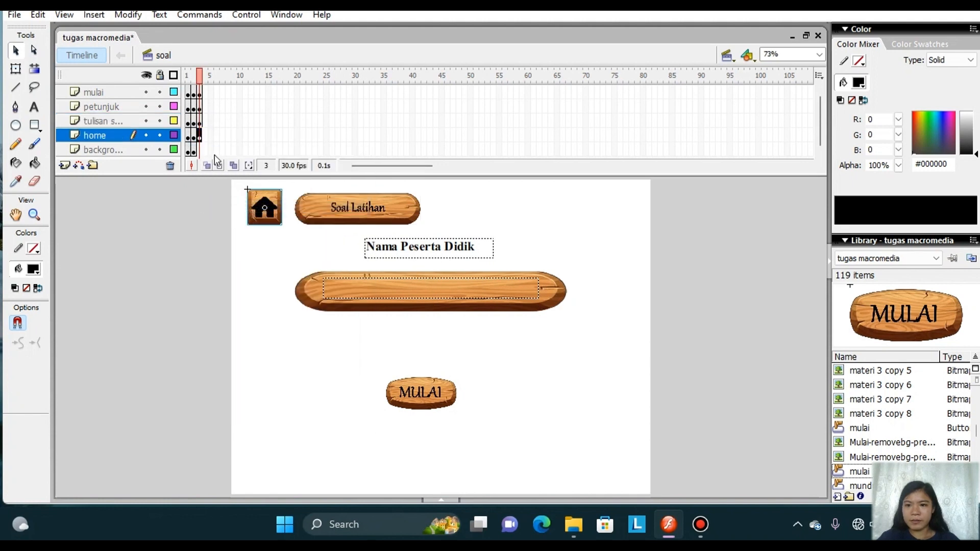
right_click(199, 150)
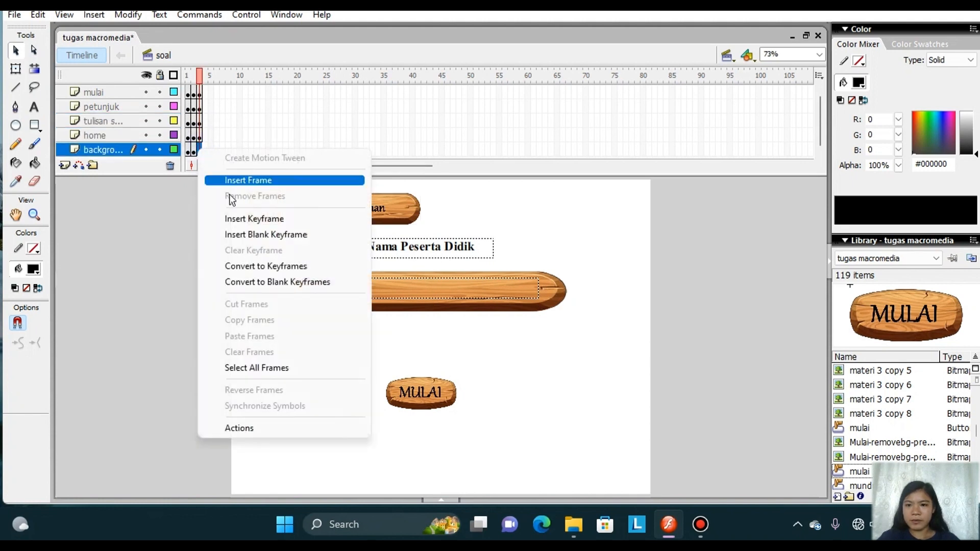
left_click(250, 219)
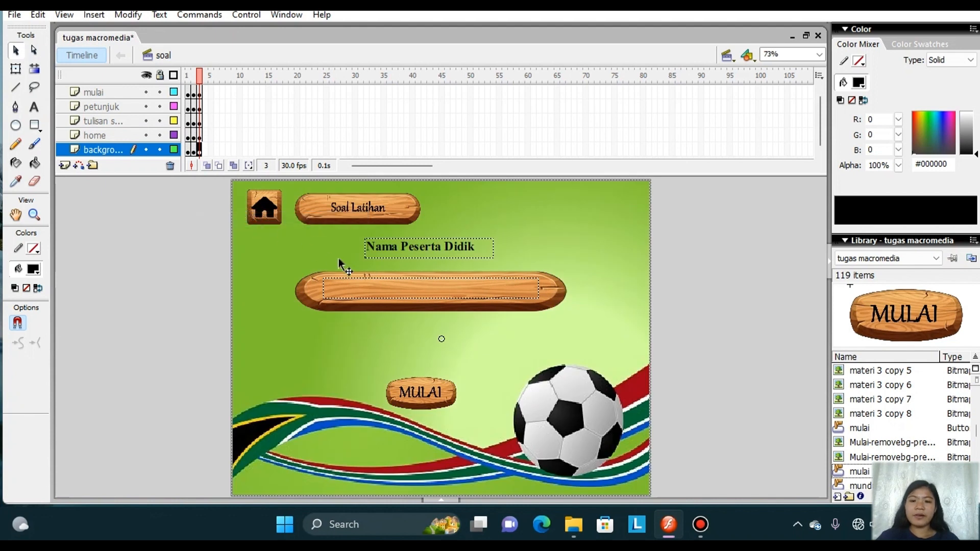
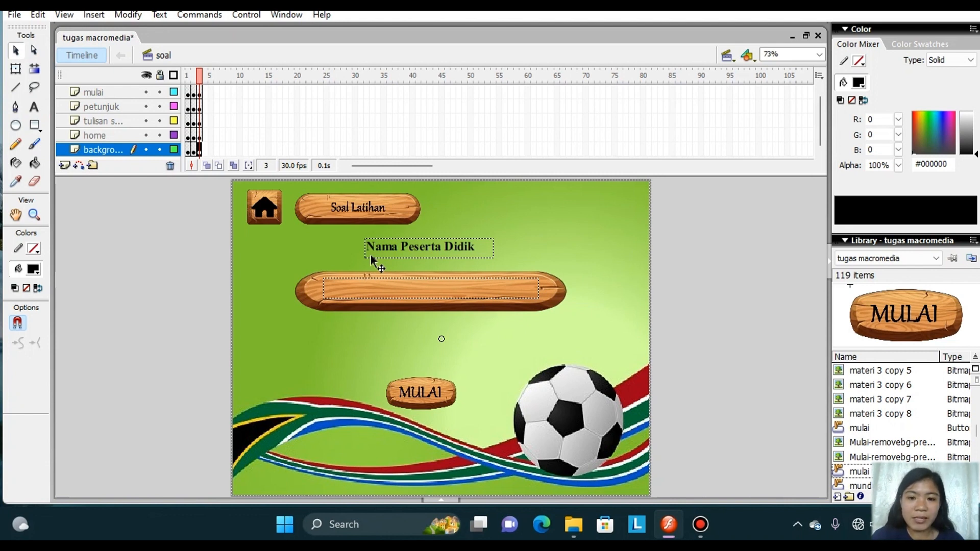
Delete the Nama Peserta Didik label, the name input field, its wooden plank and the MULAI button from frame 3.
left_click(371, 257)
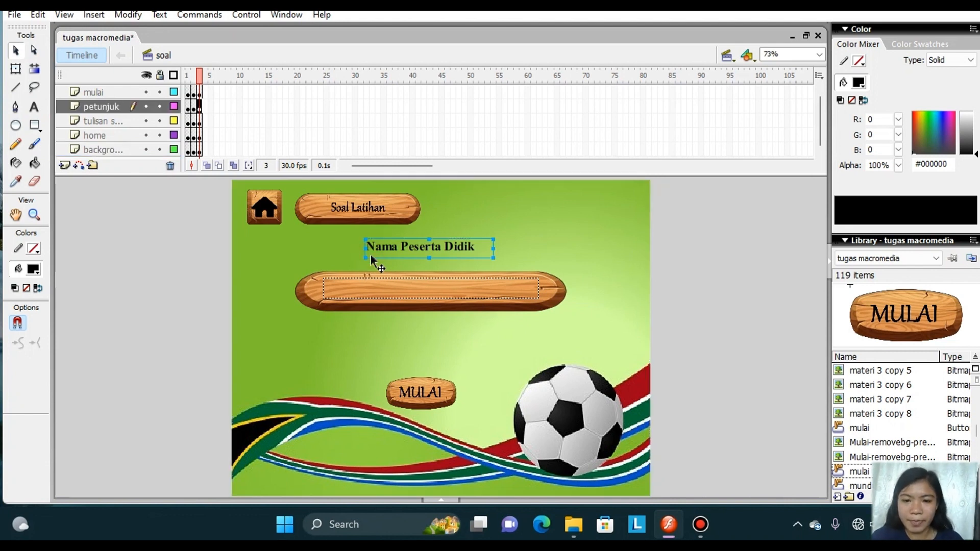
key("Delete")
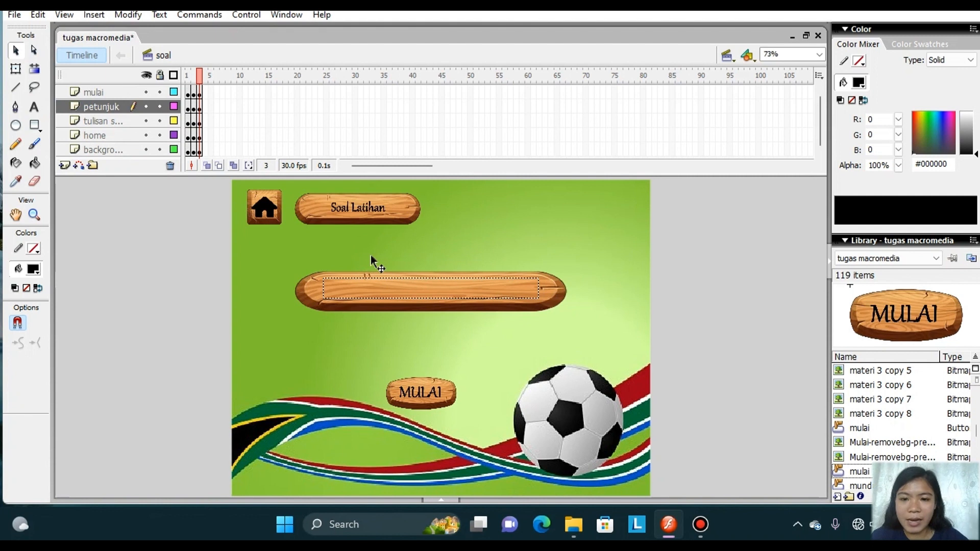
left_click(371, 289)
key("Delete")
left_click(372, 289)
key("Delete")
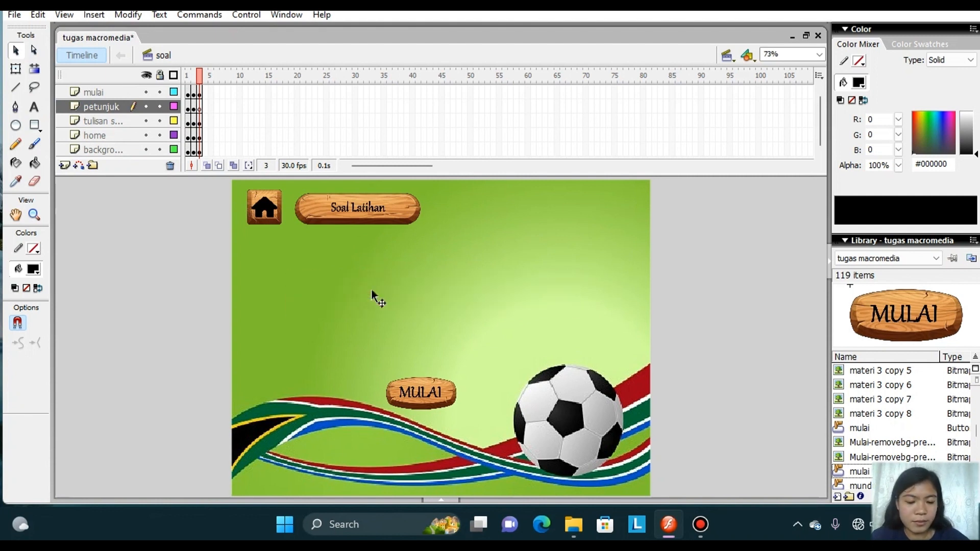
left_click(424, 397)
key("Delete")
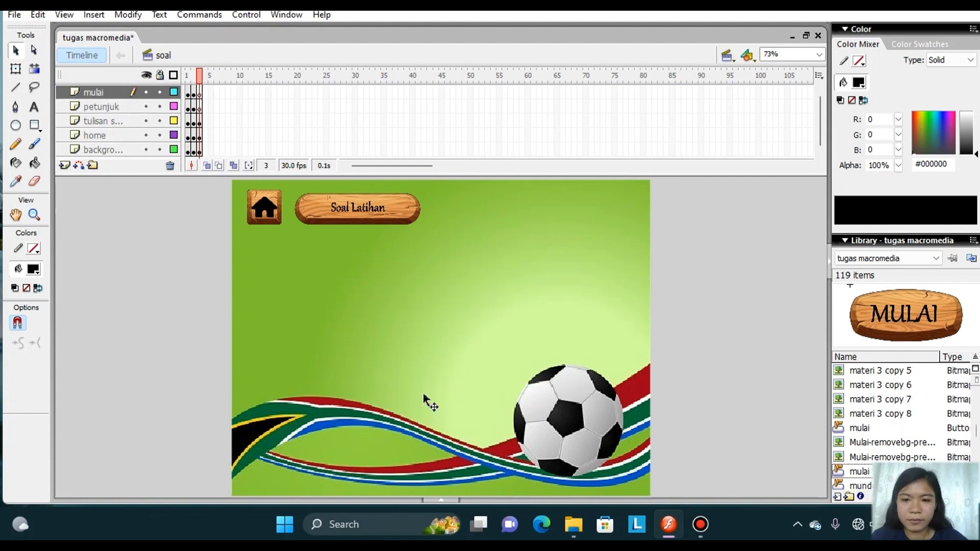
Create a wide, one-line text box on frame 3 of the petunjuk layer, below the Soal Latihan title, with font size 18.
left_click(200, 108)
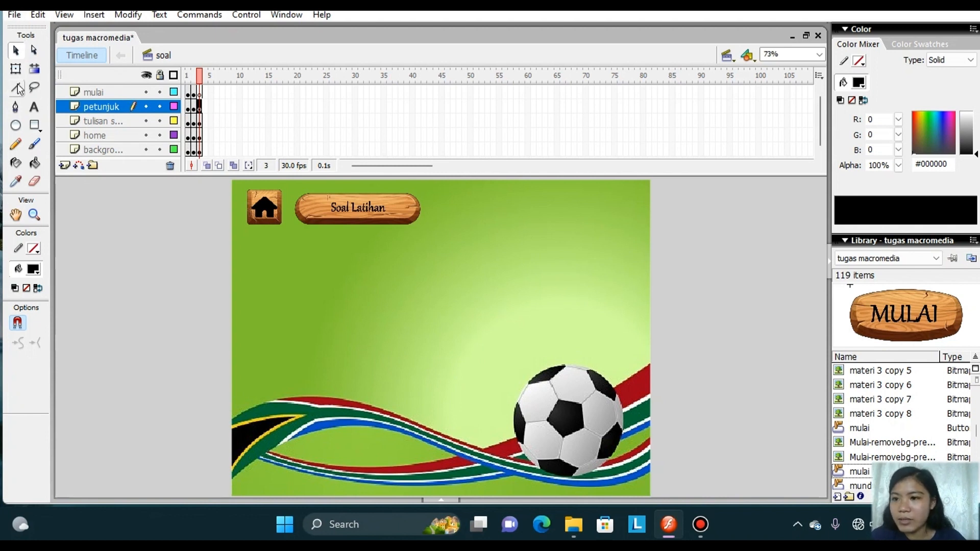
left_click(34, 107)
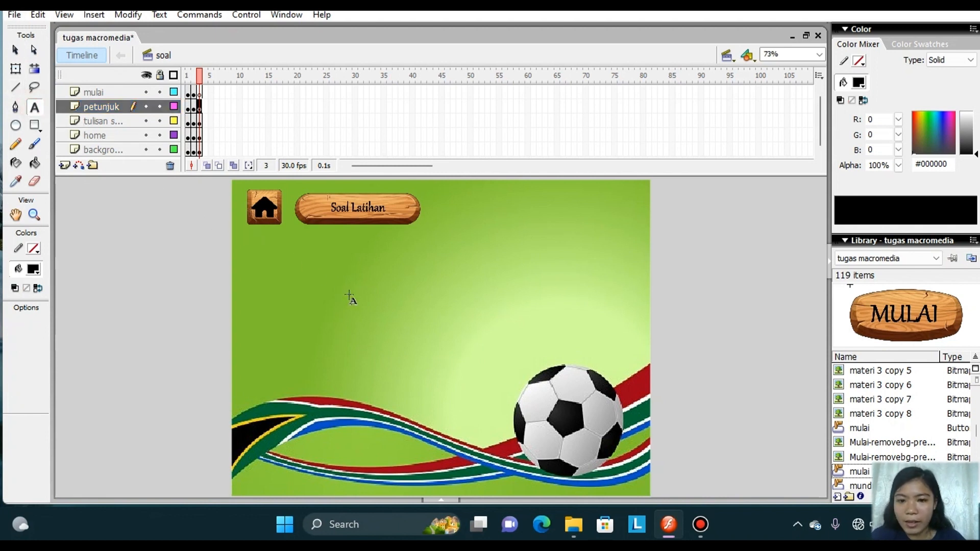
left_click_drag(308, 277, 528, 313)
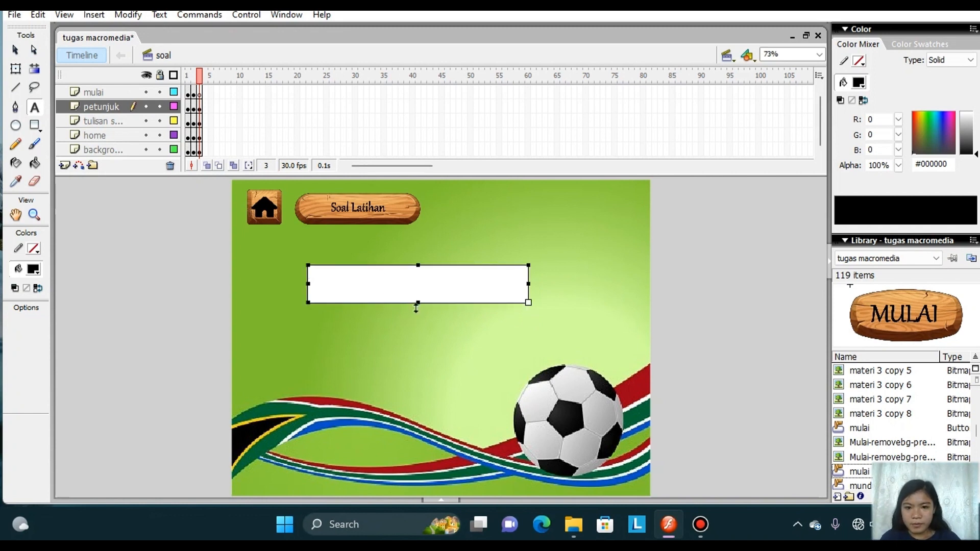
left_click_drag(419, 304, 419, 285)
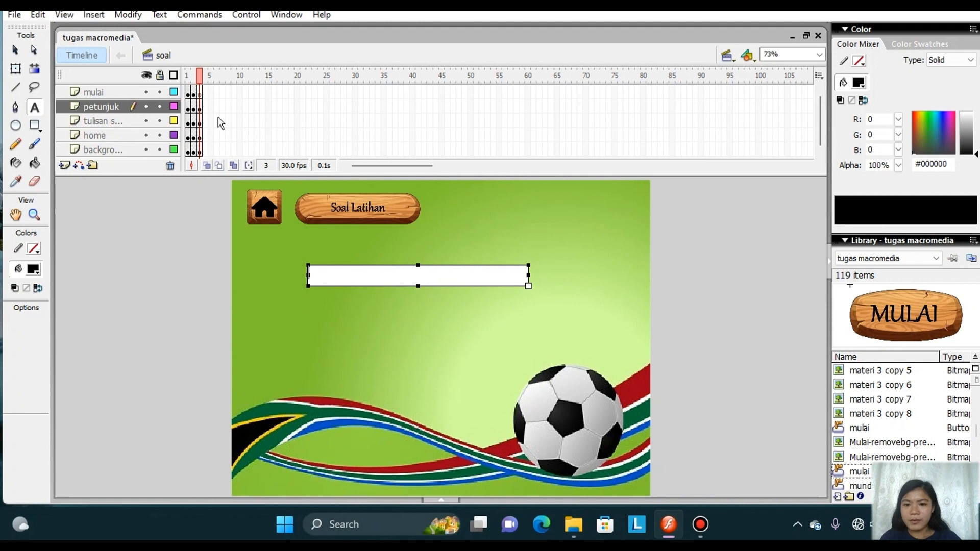
left_click(161, 15)
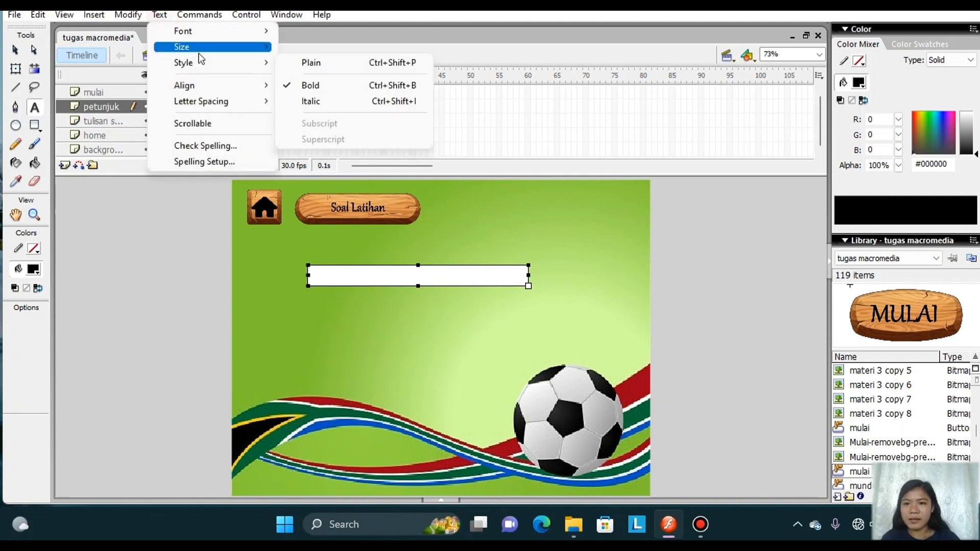
mouse_move(199, 54)
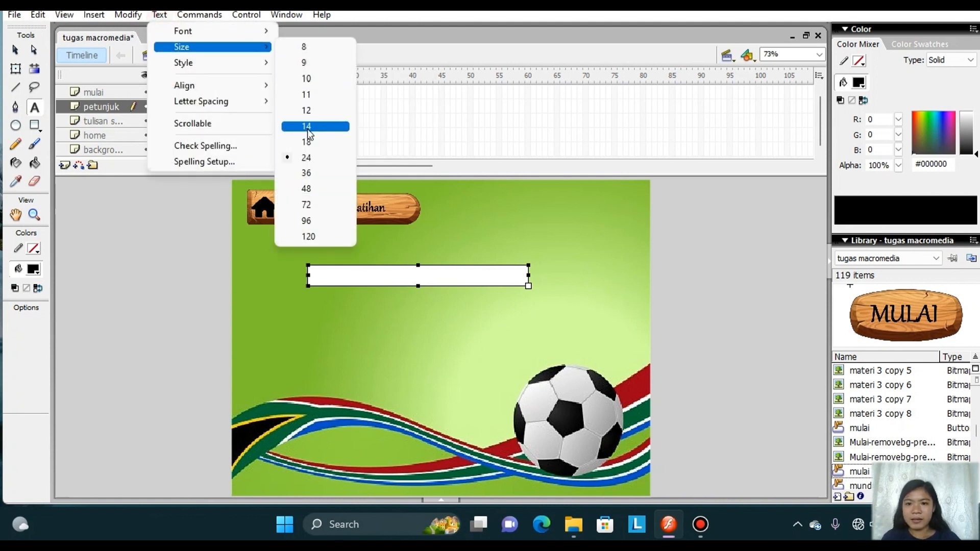
left_click(311, 143)
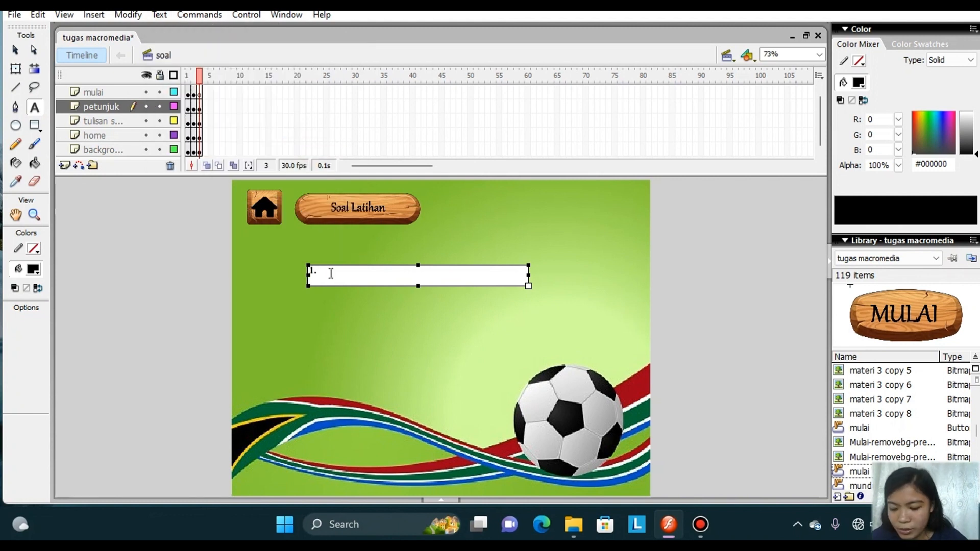
Enter the question "1. Ukuran luas lapangan sepak bola adalah..." in the text box.
key("Caps_Lock")
type("U")
key("Caps_Lock")
type("kuran")
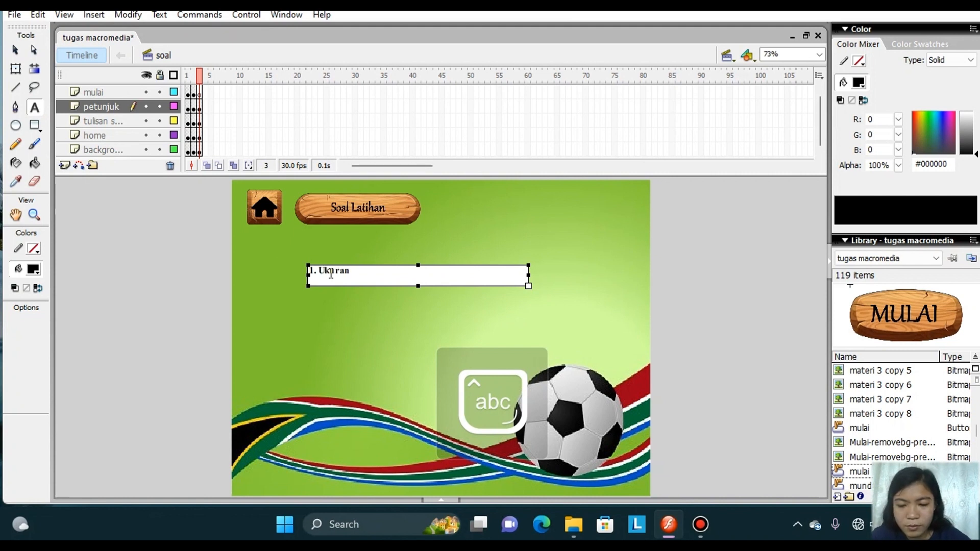
type(" luas lapangan sepak bola")
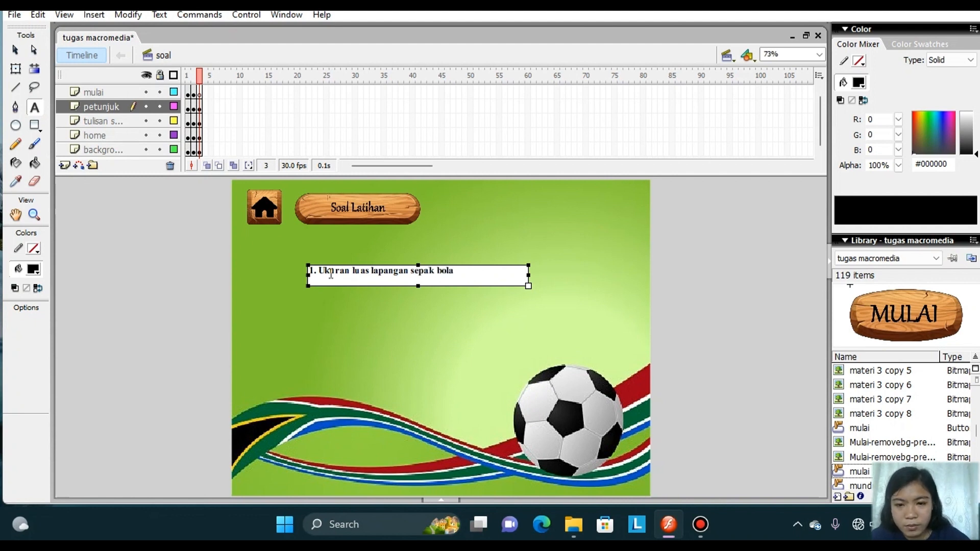
type(" adalah...")
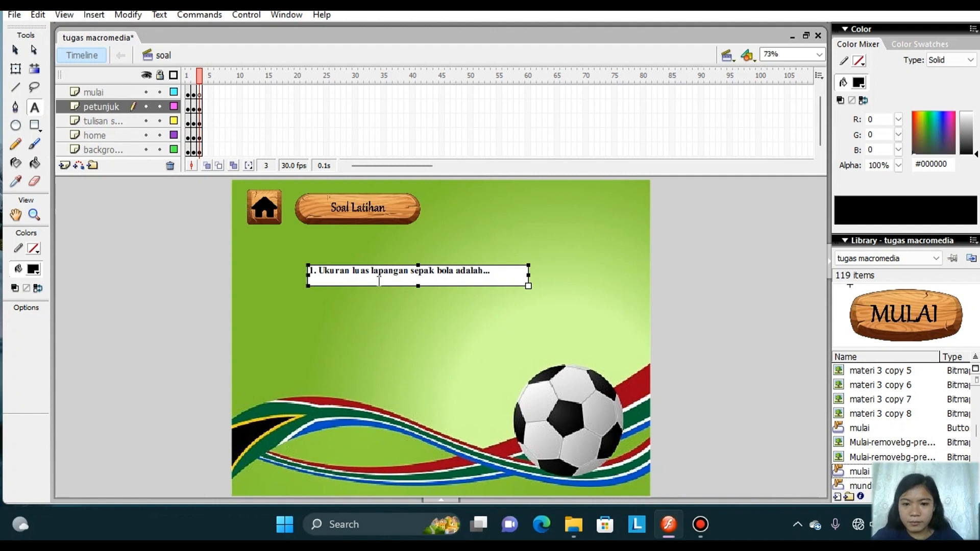
Import the wooden A image onto the stage in frame 3 without replacing the existing library items.
left_click(199, 93)
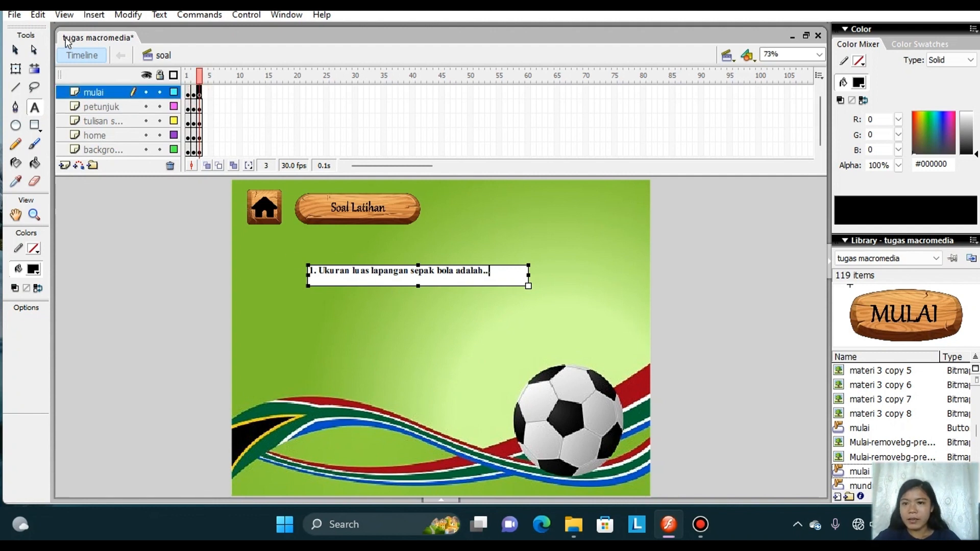
left_click(15, 15)
mouse_move(115, 230)
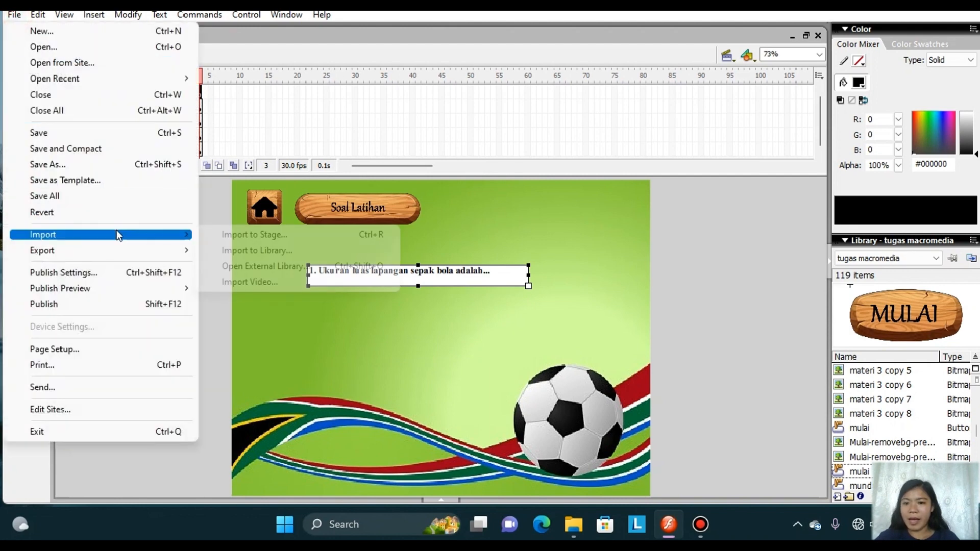
left_click(222, 236)
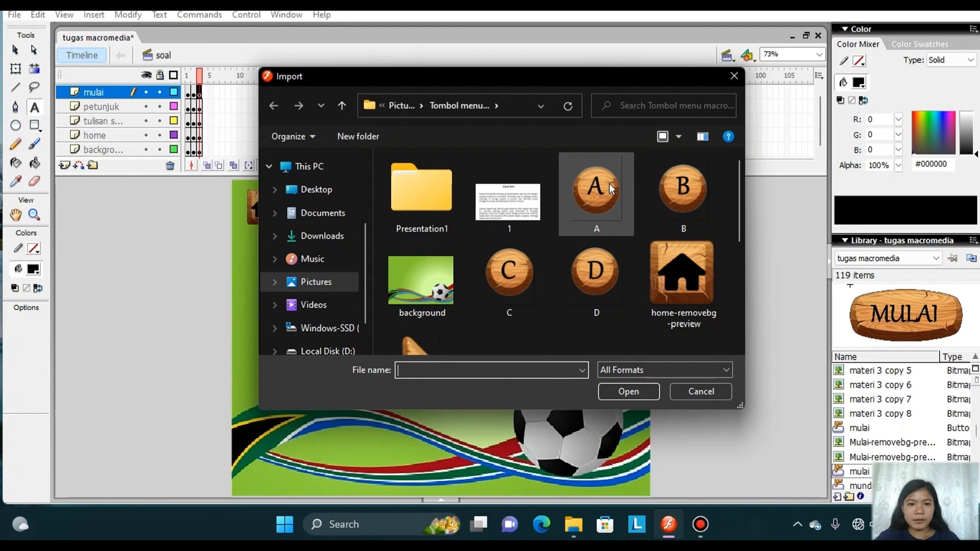
left_click(596, 189)
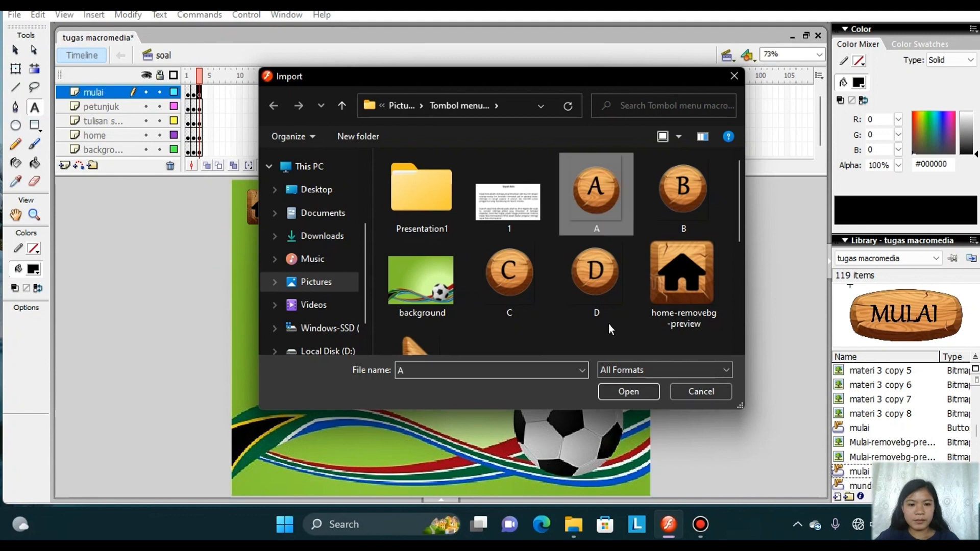
left_click(628, 391)
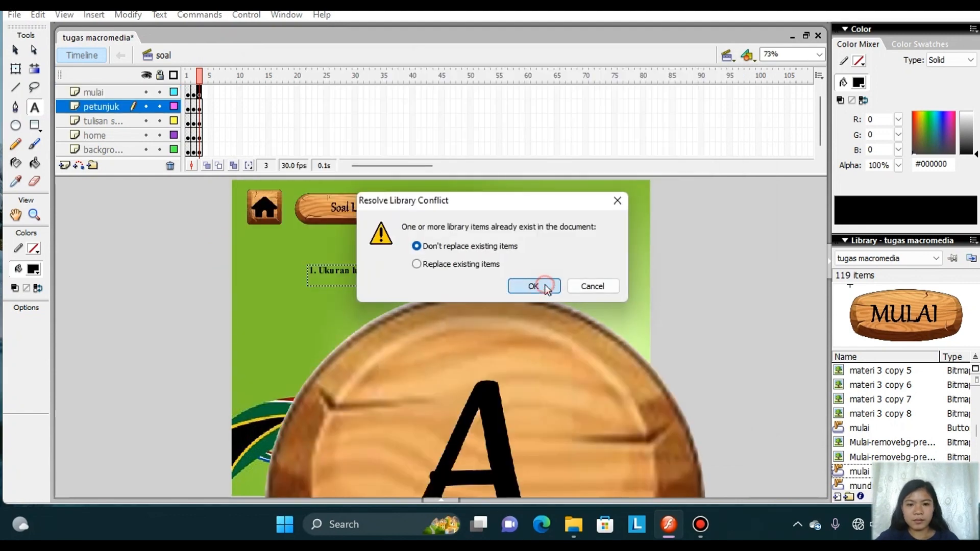
left_click(539, 284)
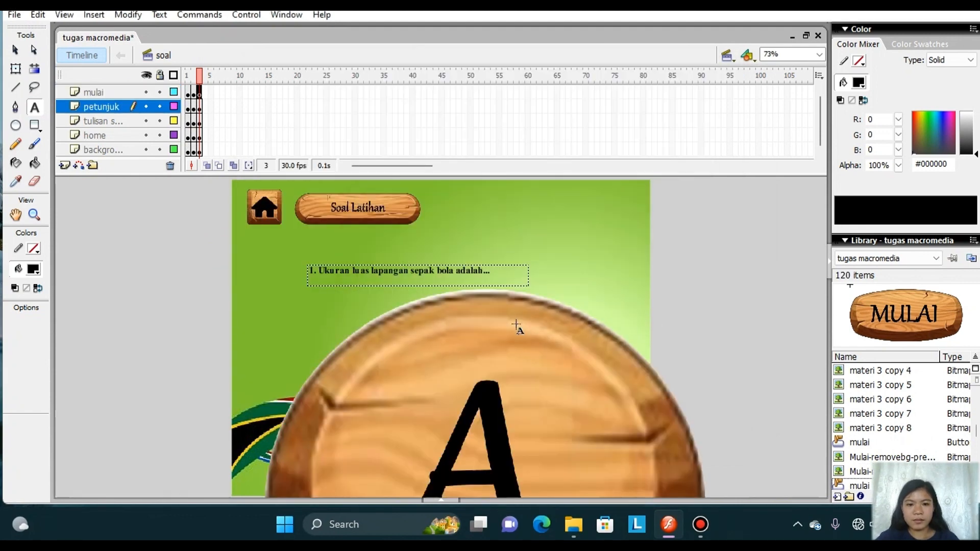
Scale the A image down to a small answer button and place it below the start of the question.
left_click(15, 68)
left_click(414, 469)
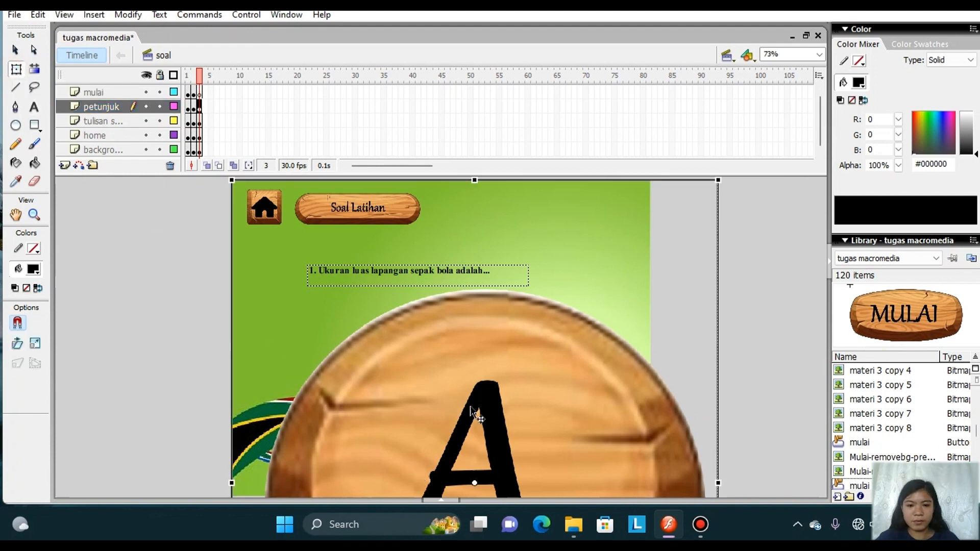
left_click_drag(719, 181, 505, 490)
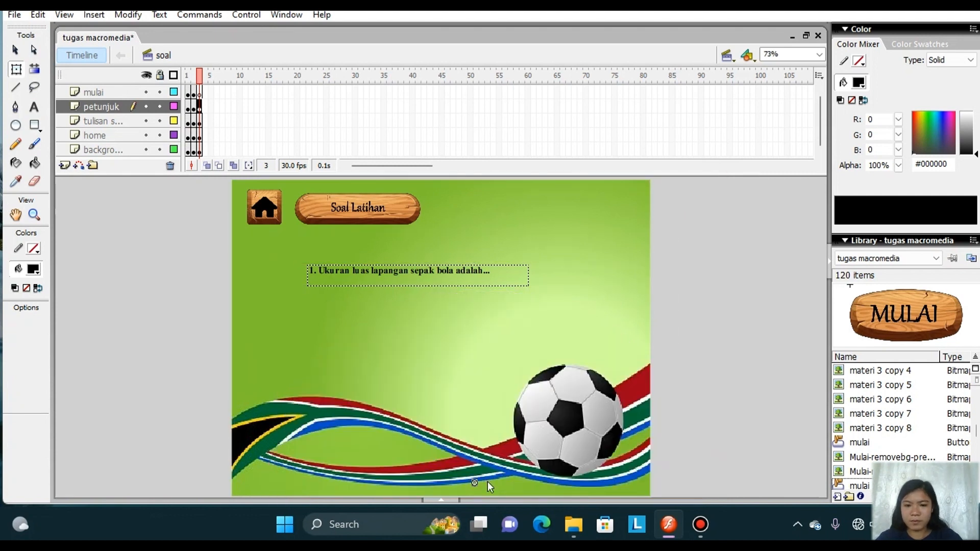
key("ctrl+z")
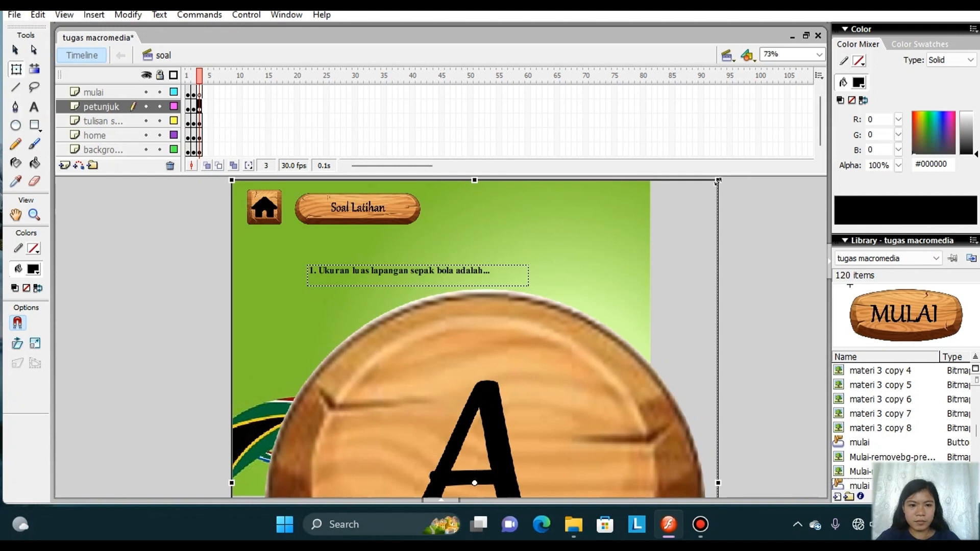
left_click_drag(718, 180, 533, 400)
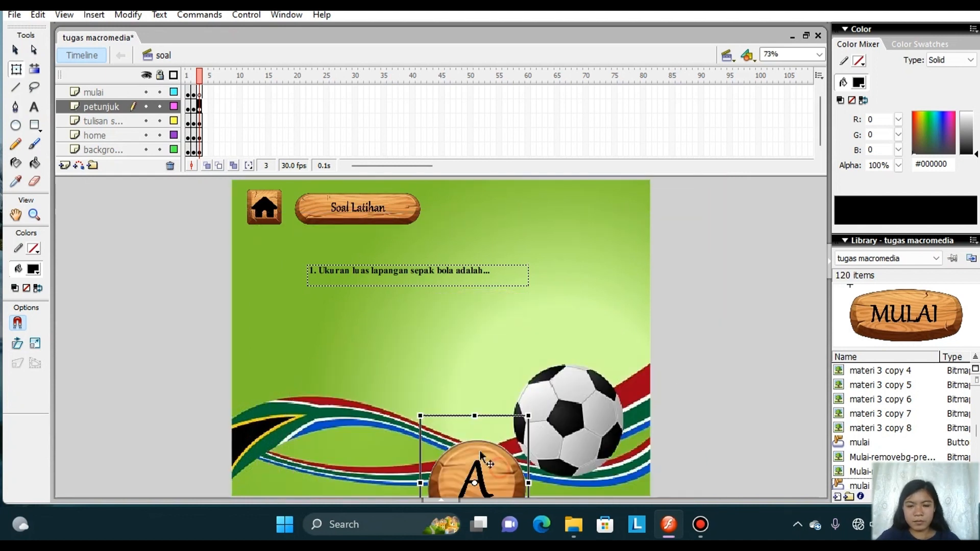
left_click_drag(500, 468, 381, 369)
left_click_drag(409, 316, 382, 352)
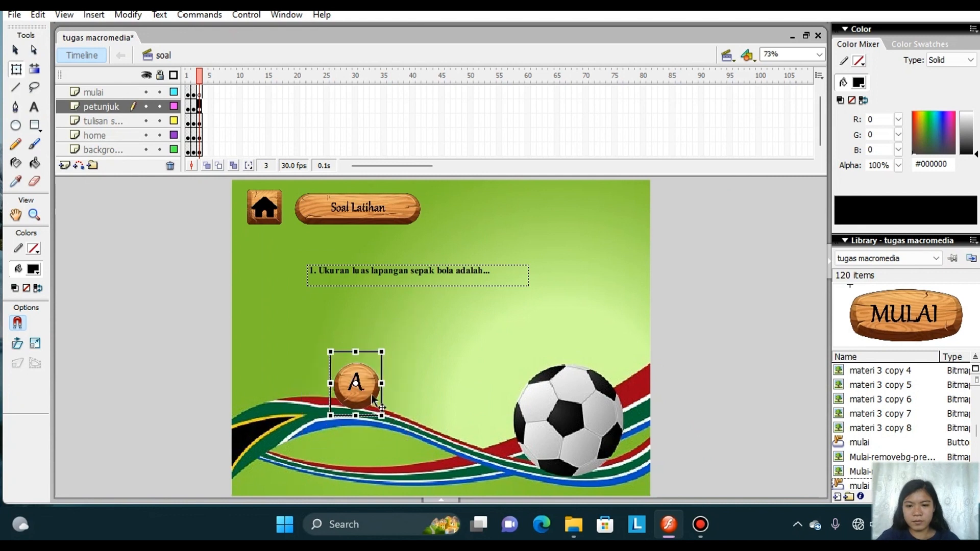
left_click_drag(366, 391, 345, 366)
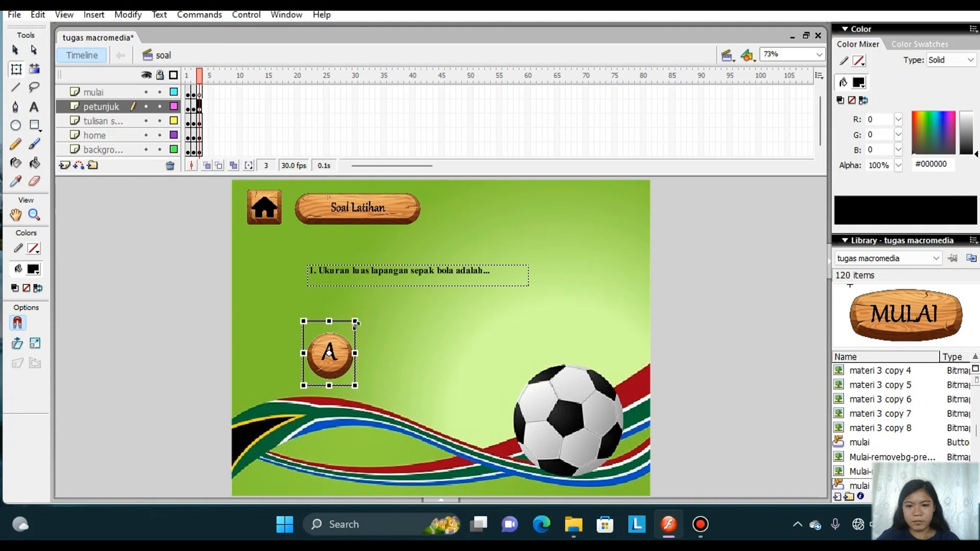
left_click_drag(356, 322, 351, 327)
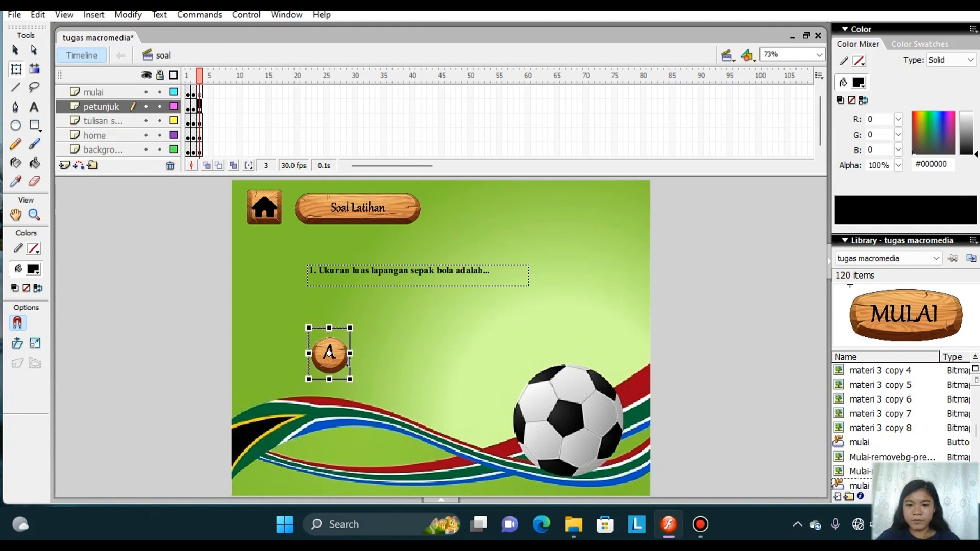
left_click_drag(347, 363, 346, 340)
Add a text box beside the A button containing the answer "50x100m".
left_click(35, 108)
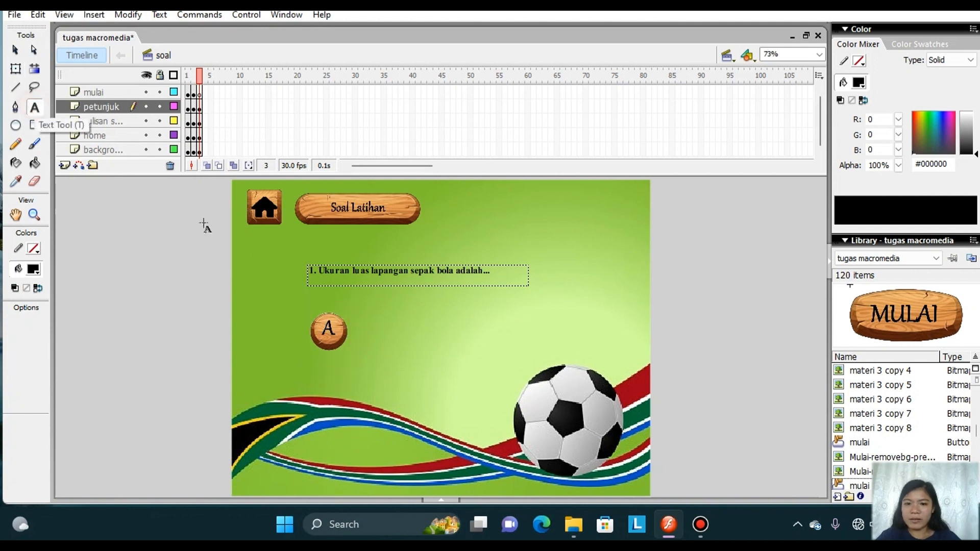
left_click_drag(358, 322, 460, 338)
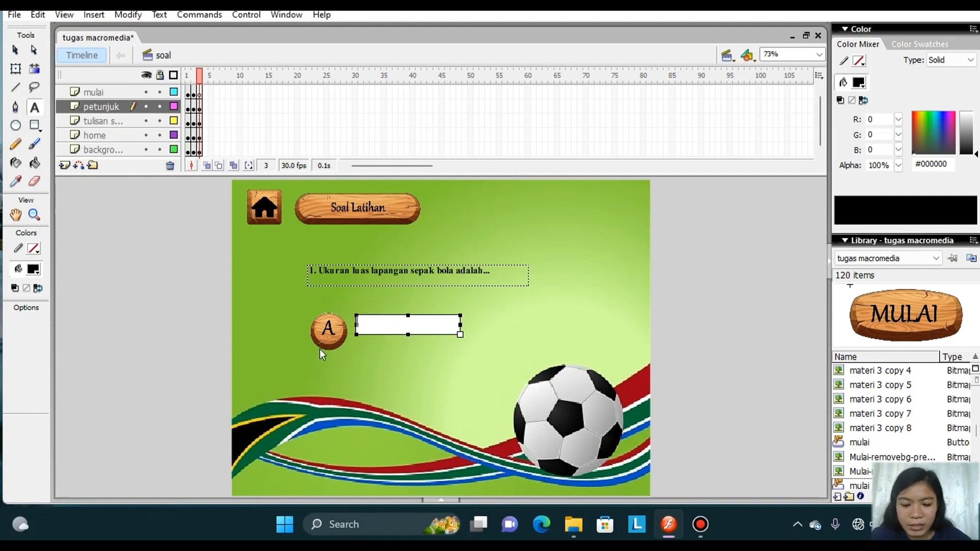
type("50x1")
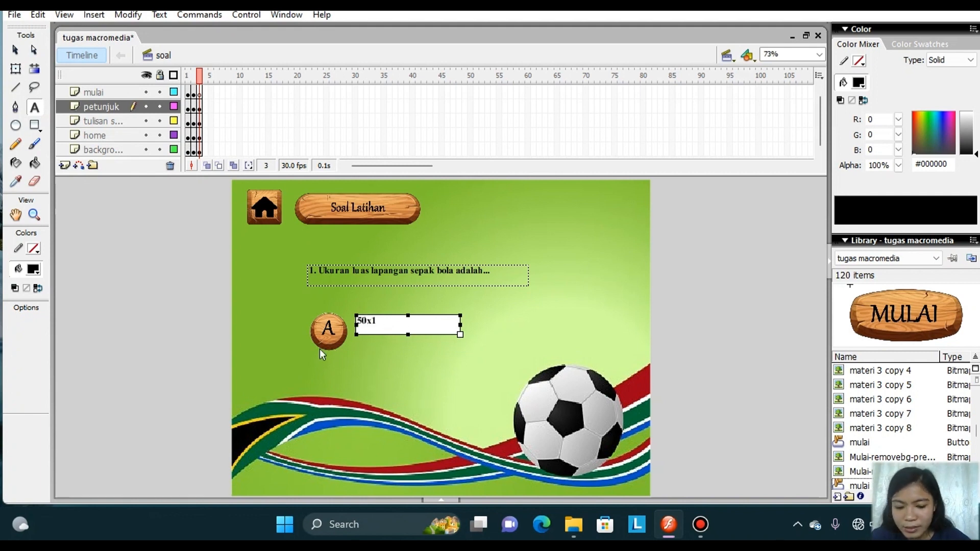
type("00m")
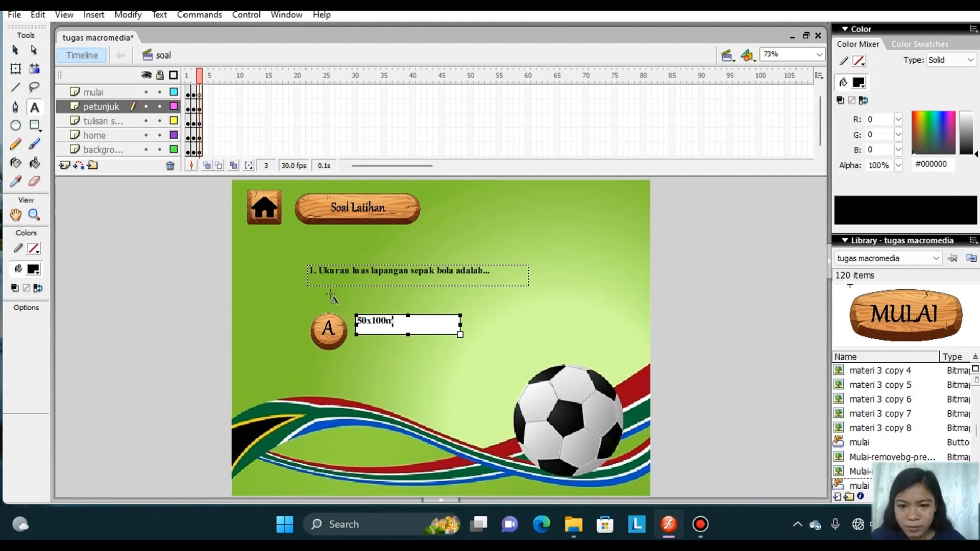
Move the 50x100m answer text slightly down and closer to the A button so they line up.
left_click(15, 69)
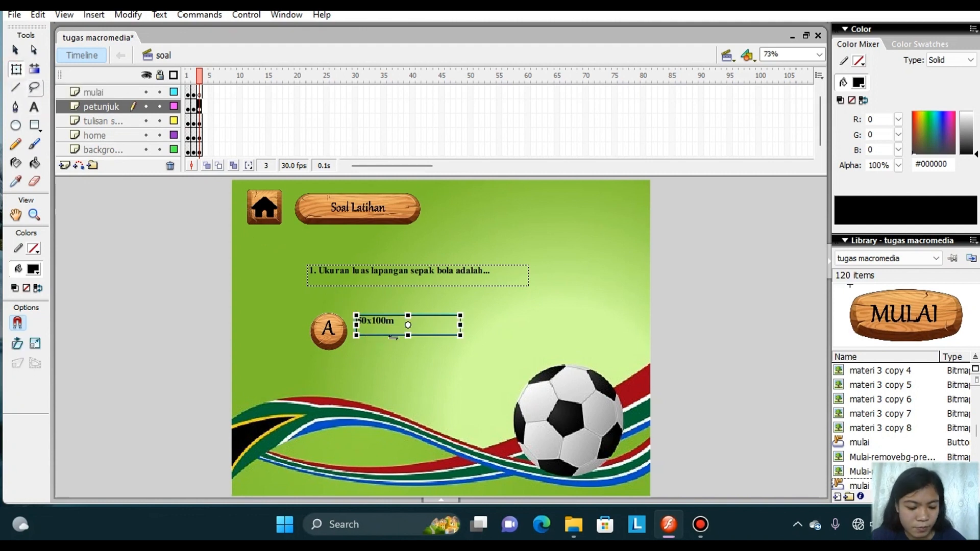
left_click_drag(393, 337, 395, 343)
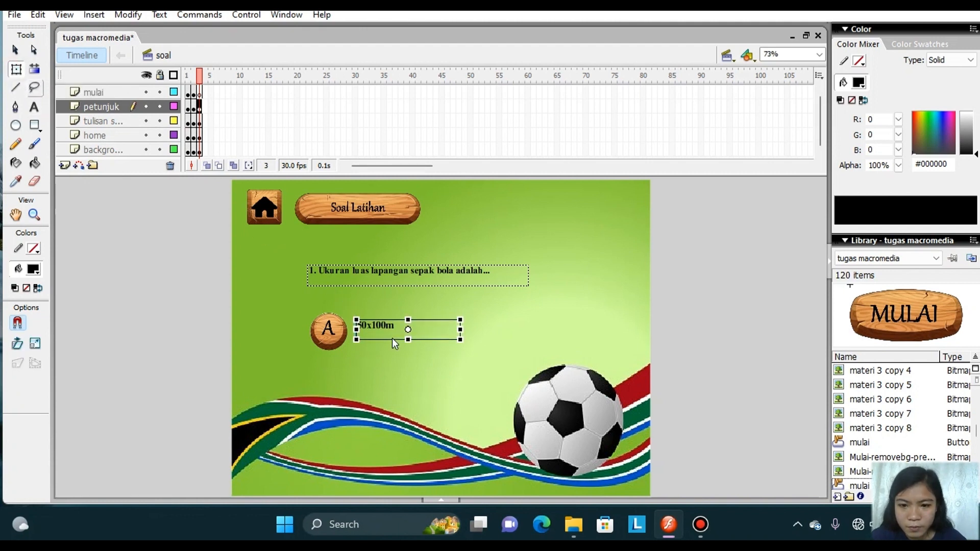
key("Down")
key("Down")
key("Down")
key("Down")
key("Down")
key("Left")
key("Left")
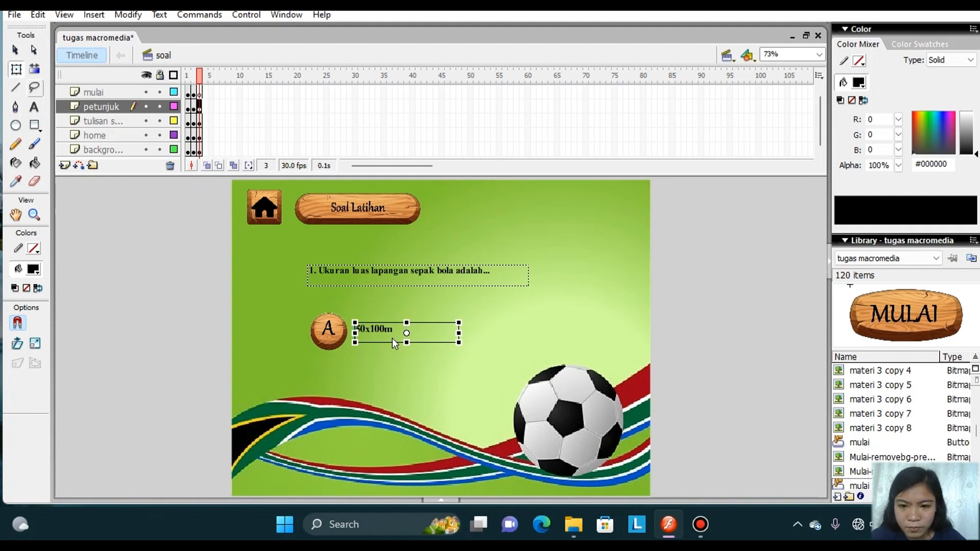
key("Left")
key("Down")
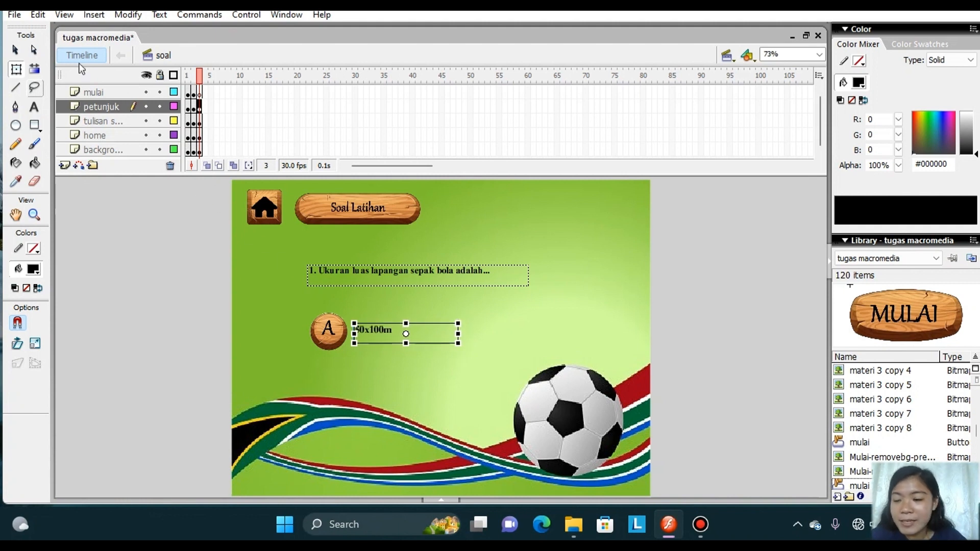
Import the wooden B image onto the stage in frame 3.
left_click(14, 15)
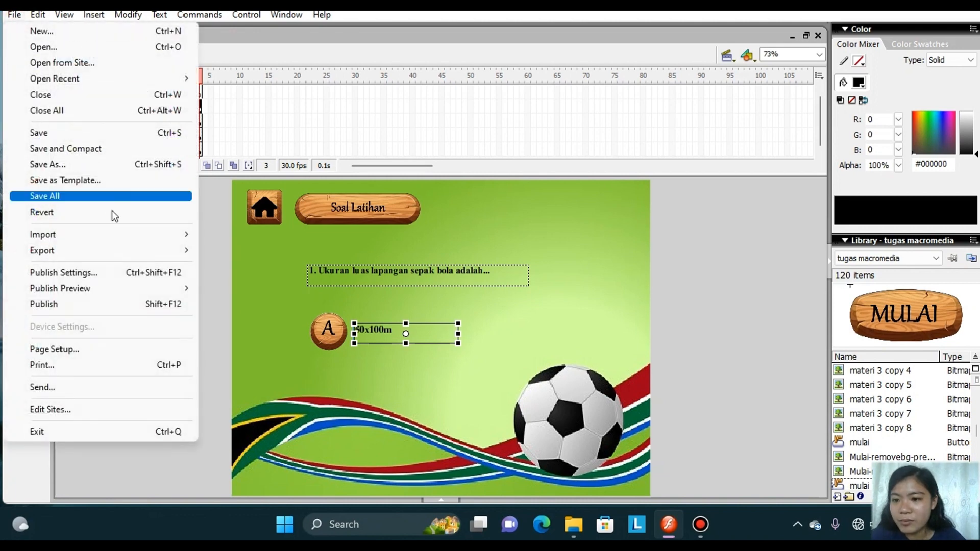
mouse_move(127, 232)
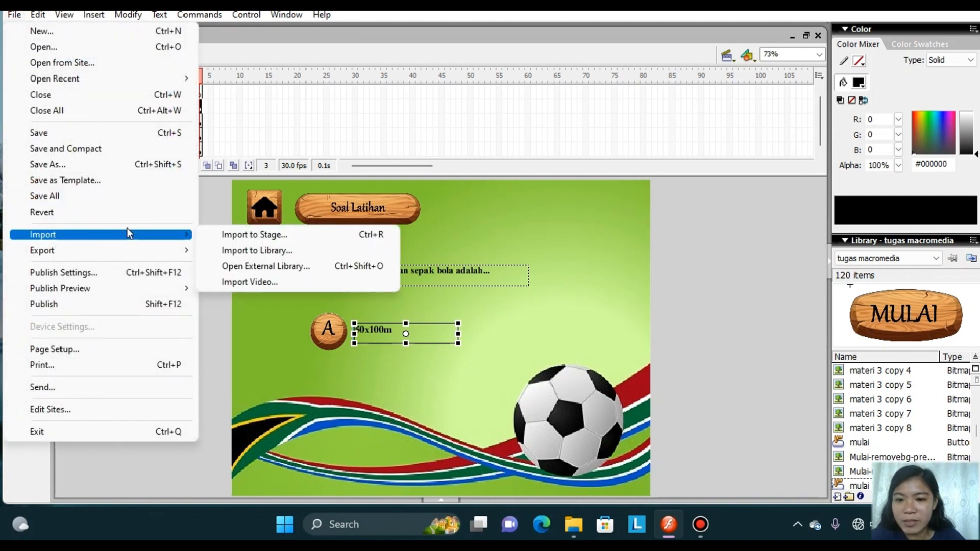
left_click(219, 236)
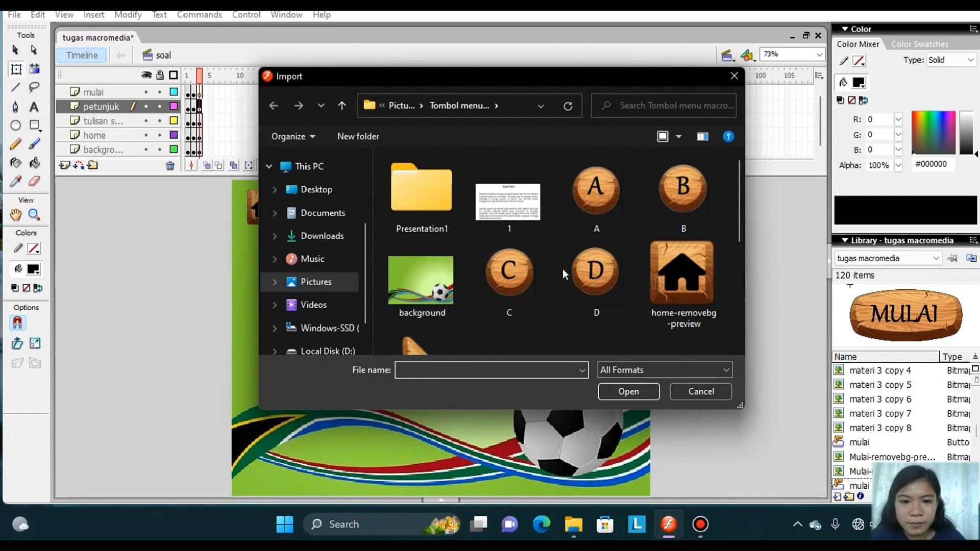
left_click(669, 190)
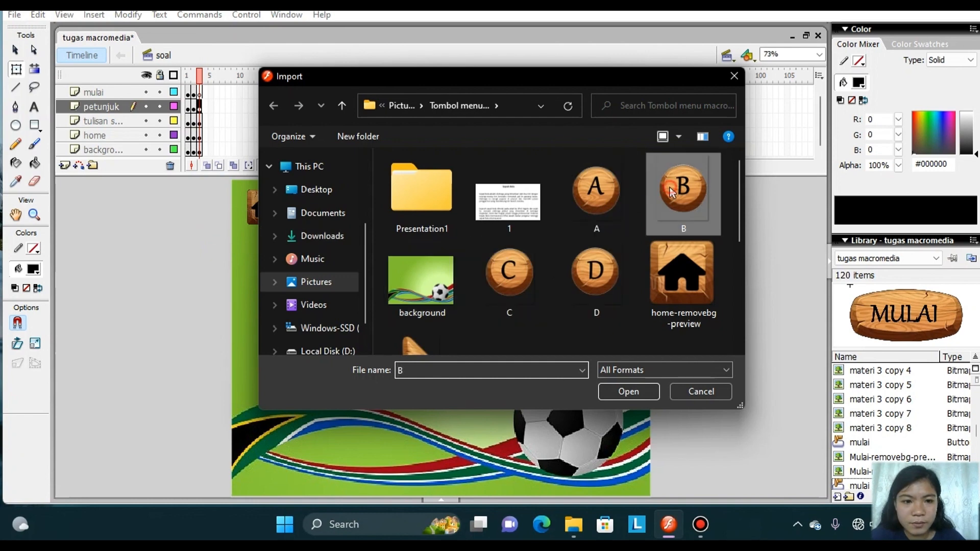
left_click(630, 391)
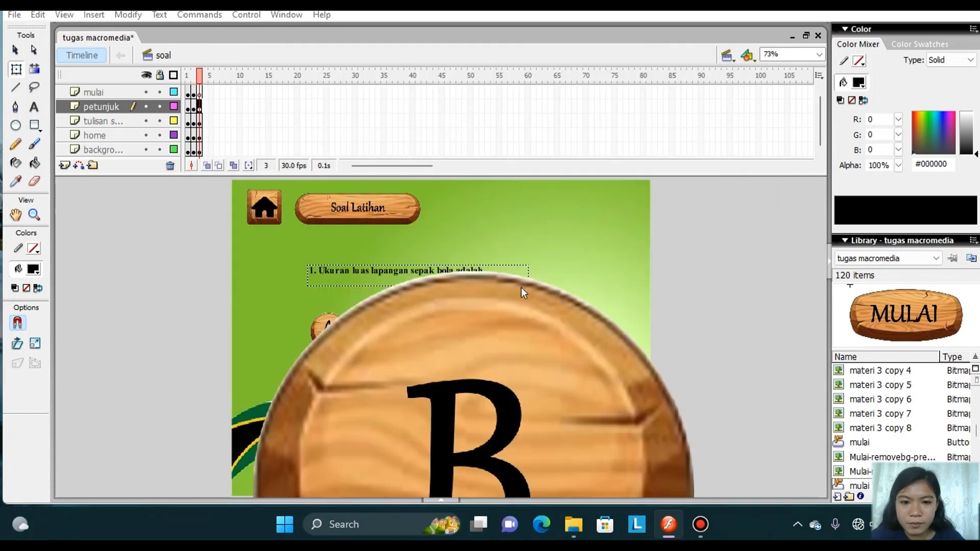
left_click(522, 287)
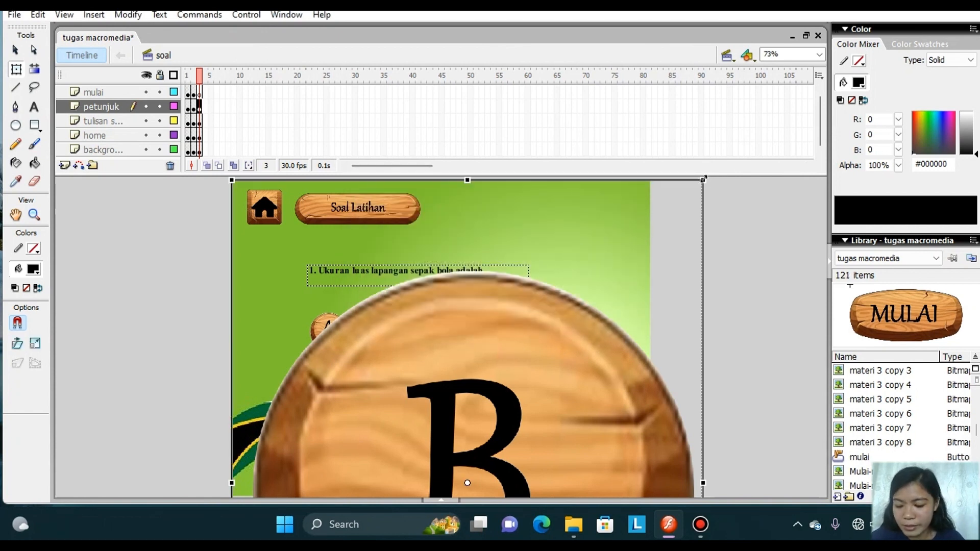
Scale the B image down to about the size of the A button and place it directly below that button.
left_click_drag(703, 179, 541, 455)
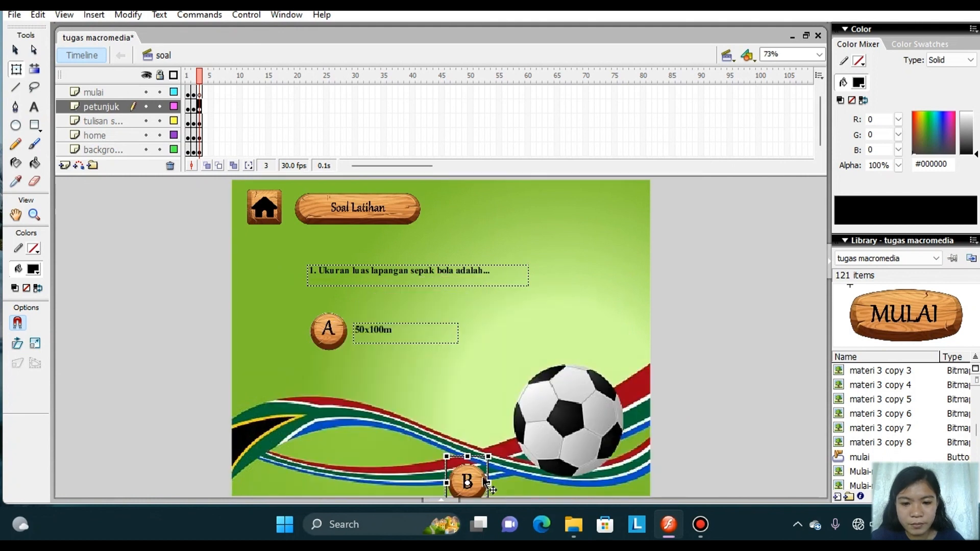
left_click_drag(484, 489, 350, 407)
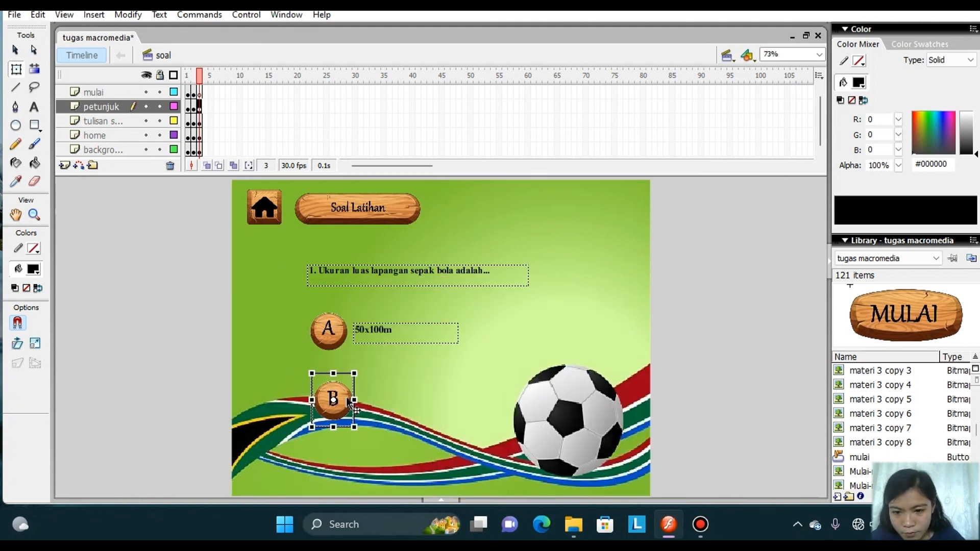
left_click_drag(355, 374, 357, 369)
key("ctrl+z")
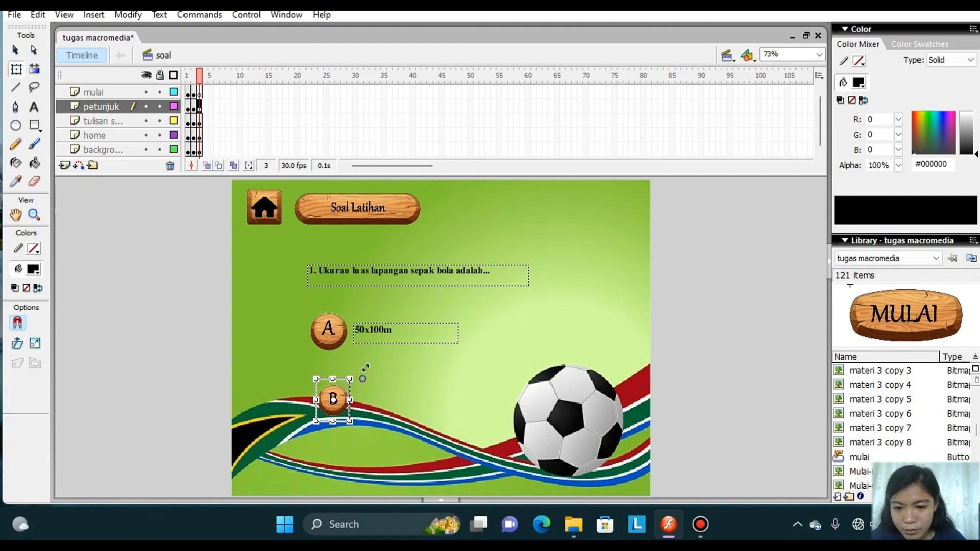
left_click_drag(364, 371, 371, 361)
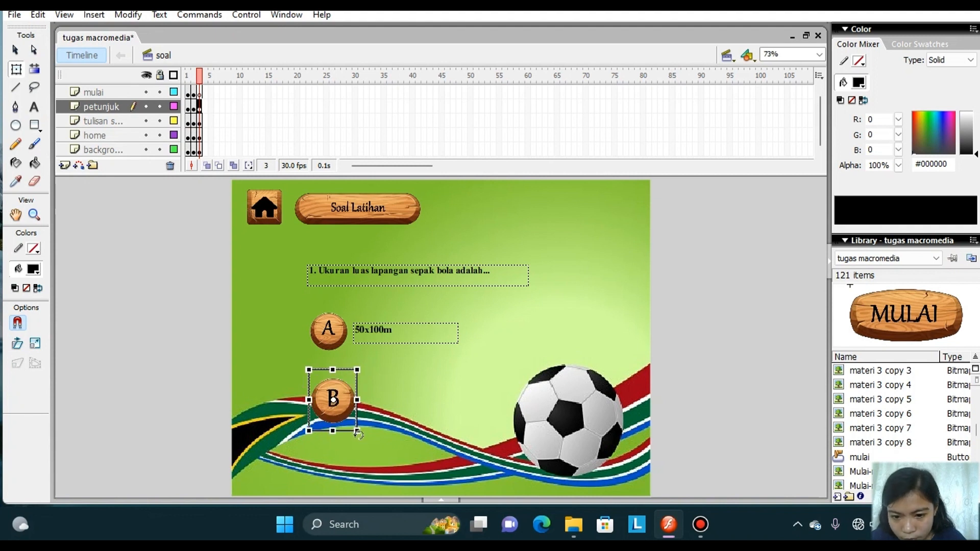
left_click_drag(359, 433, 355, 429)
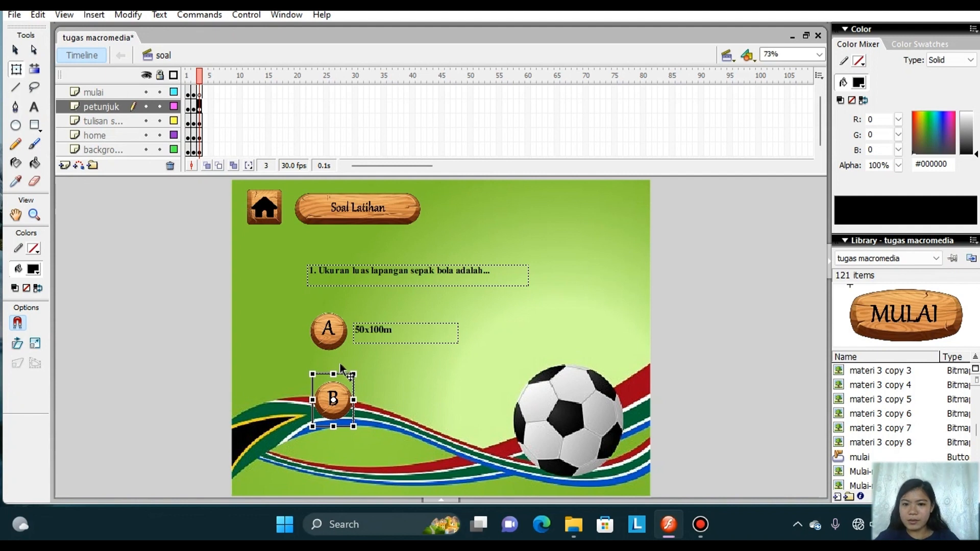
Add a text box containing the answer "68x68m" beside the B button and move it close to the button.
left_click(36, 107)
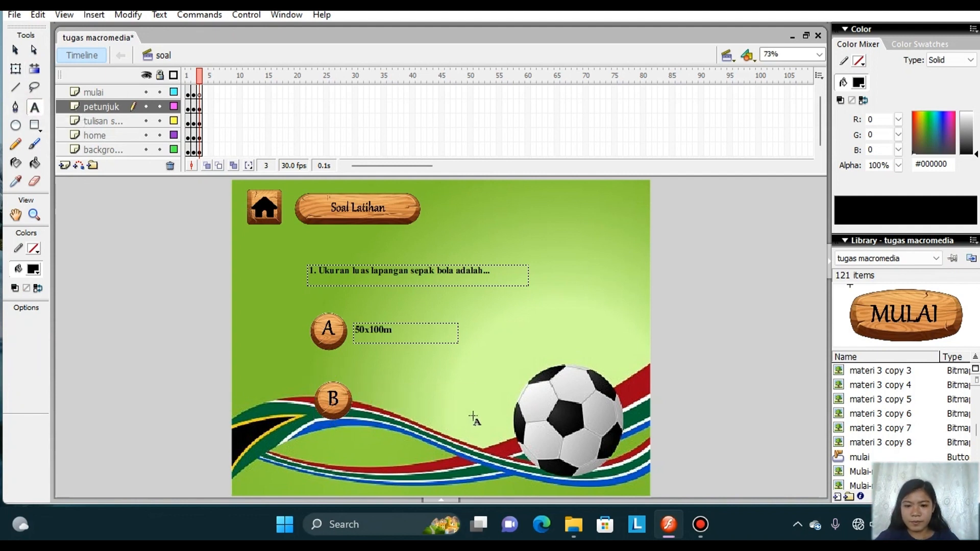
left_click_drag(360, 386, 475, 407)
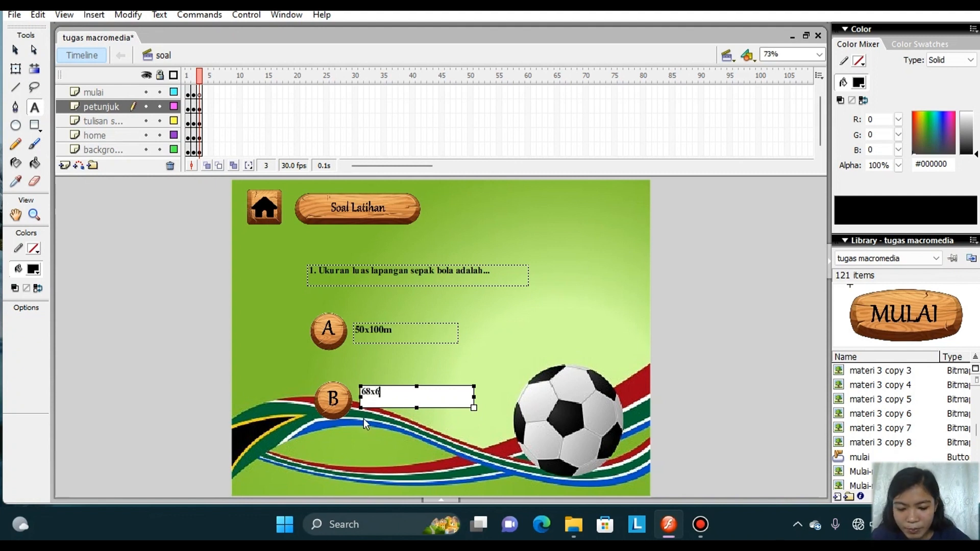
type("68x68m")
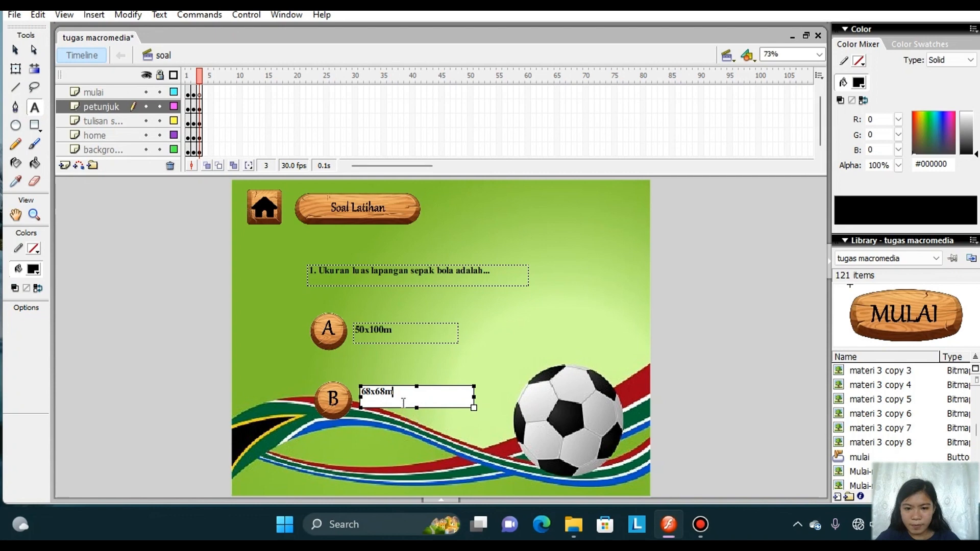
left_click_drag(403, 409, 398, 415)
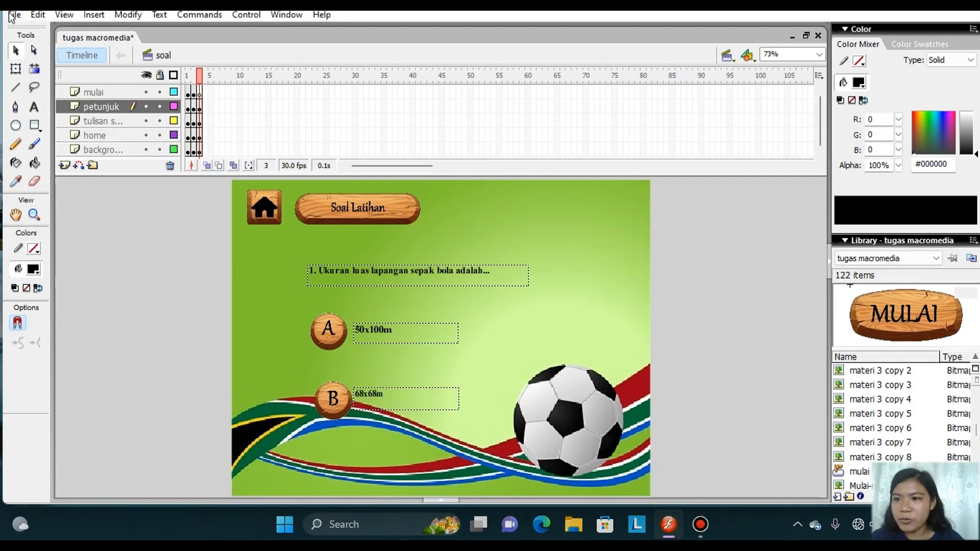
Import the wooden C image onto the stage in frame 3 without replacing the existing library items.
left_click(13, 15)
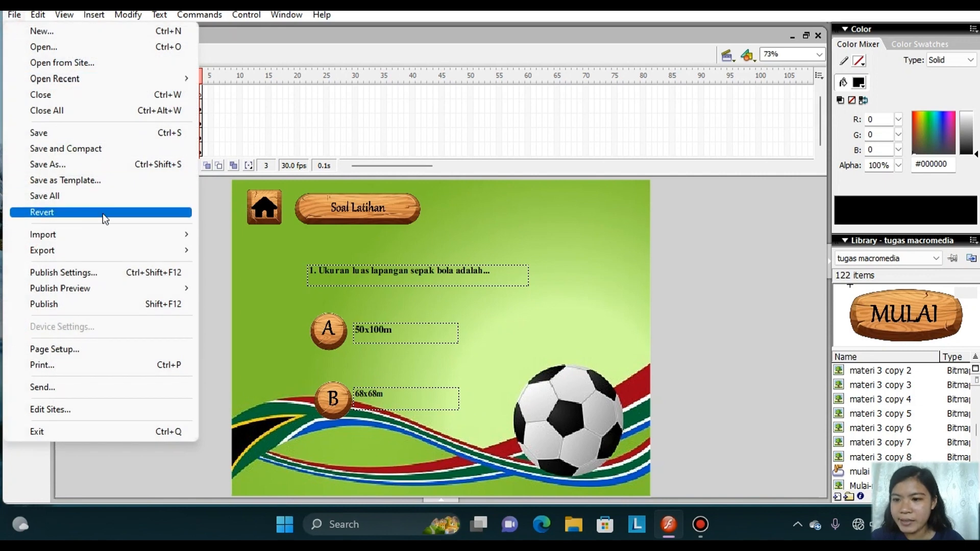
mouse_move(109, 232)
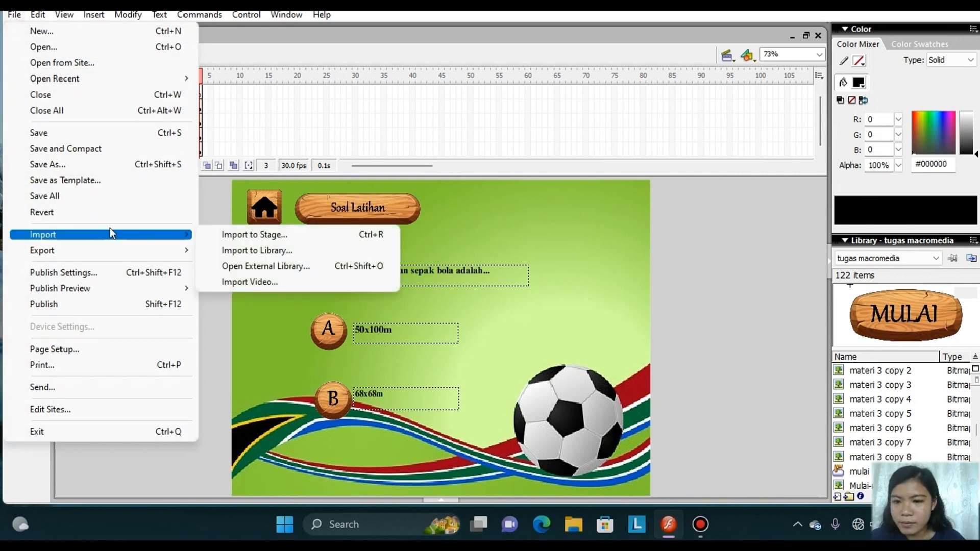
left_click(227, 234)
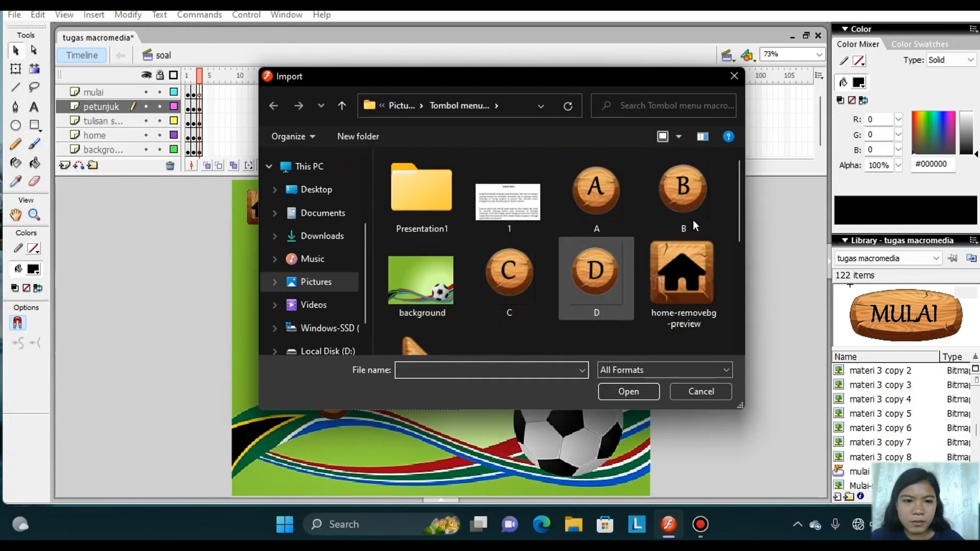
left_click(529, 280)
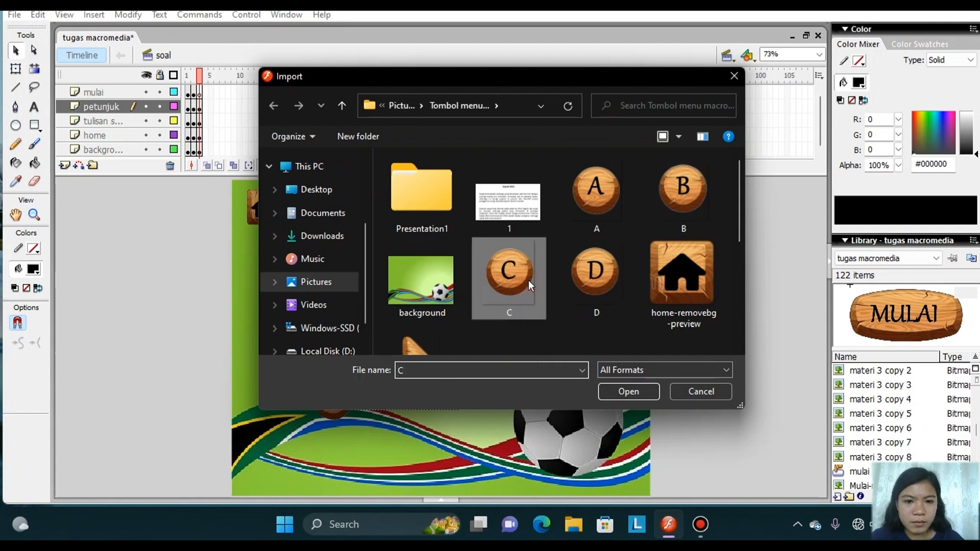
left_click(631, 394)
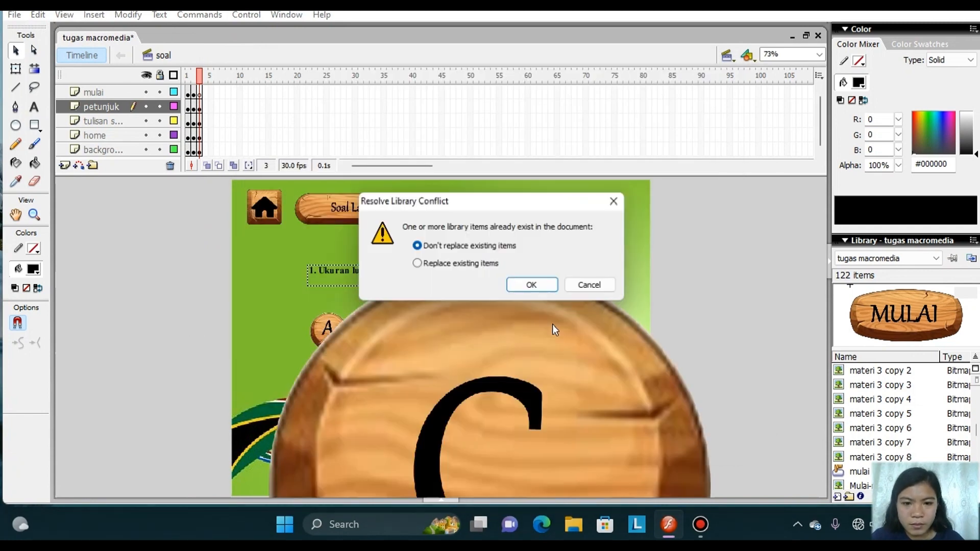
left_click(534, 286)
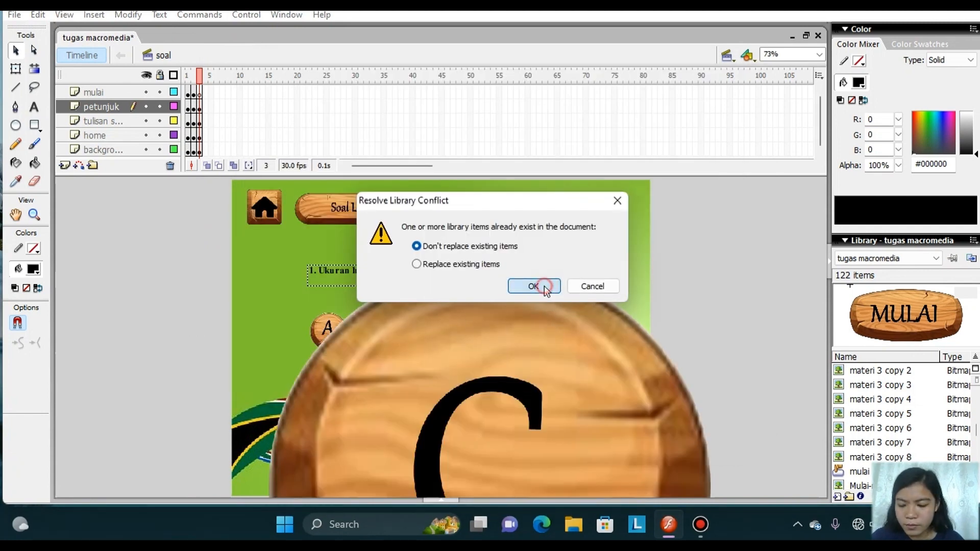
Scale the C image down to match the A button and place it on the same row, beyond the 50x100m answer.
left_click(540, 342)
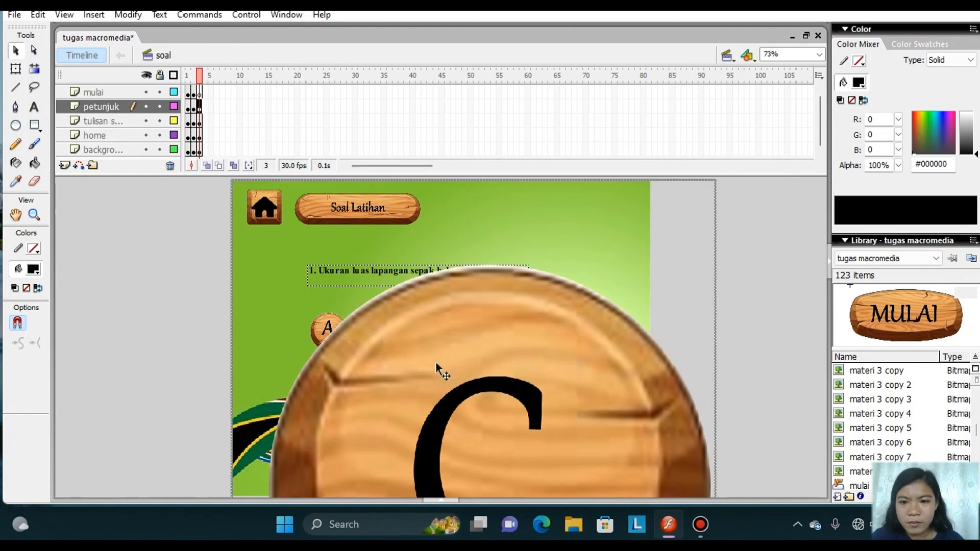
left_click(16, 69)
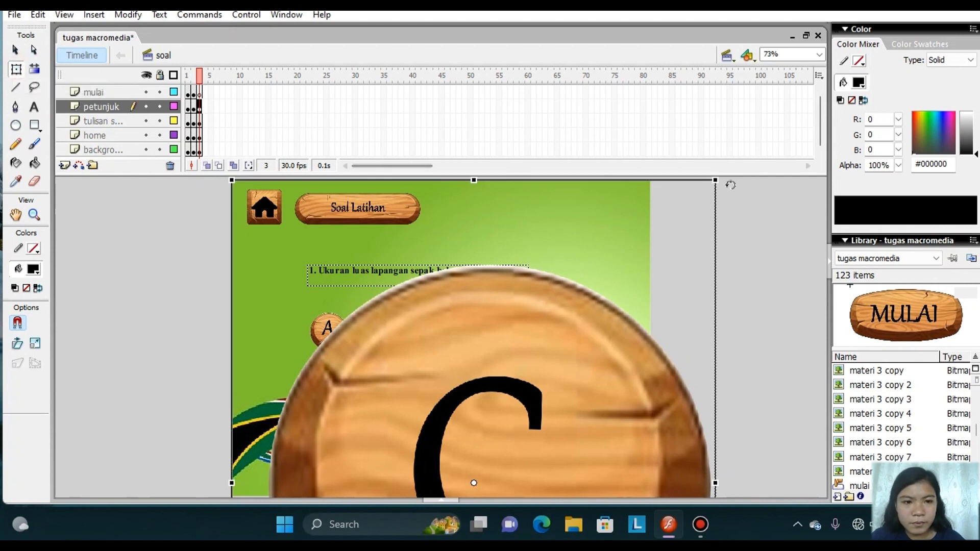
left_click_drag(716, 182, 514, 394)
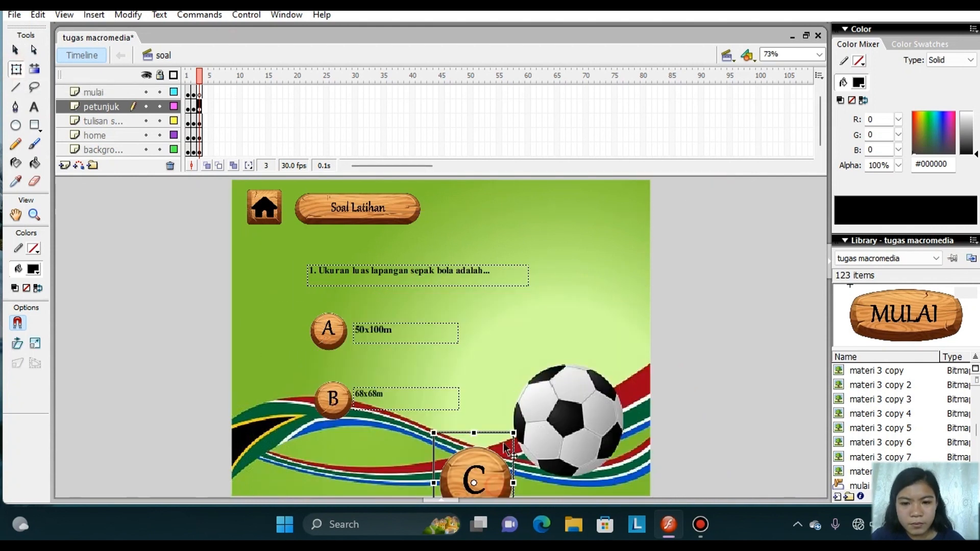
left_click_drag(495, 486, 532, 344)
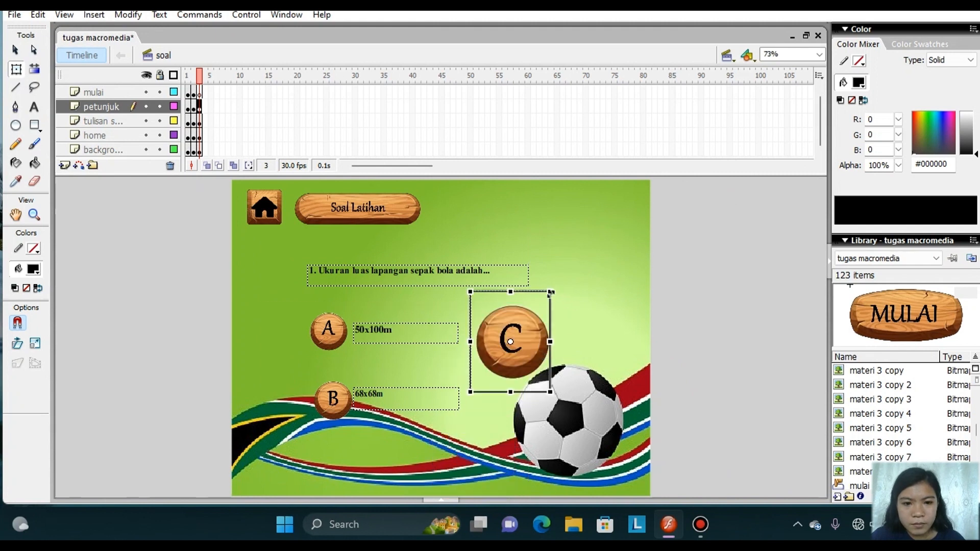
left_click_drag(550, 291, 541, 318)
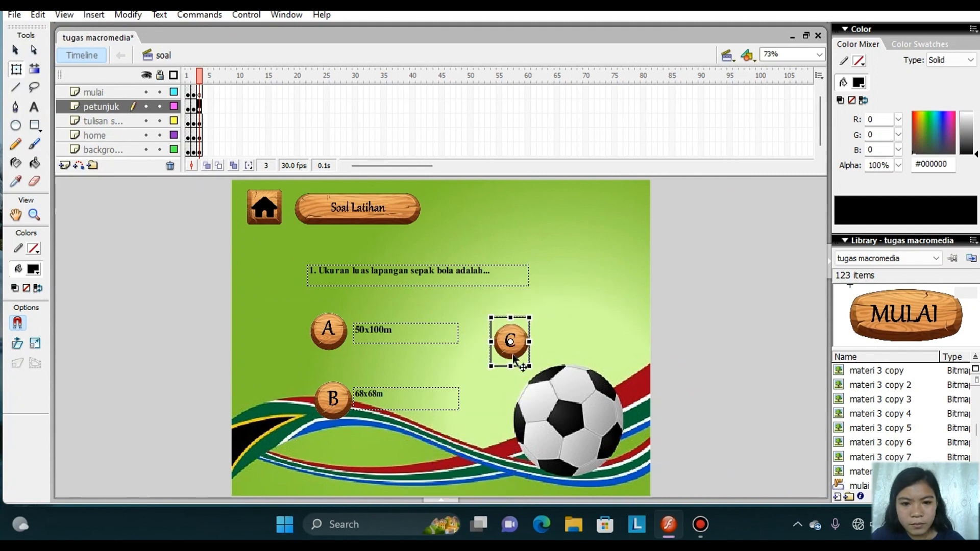
left_click_drag(519, 354, 516, 335)
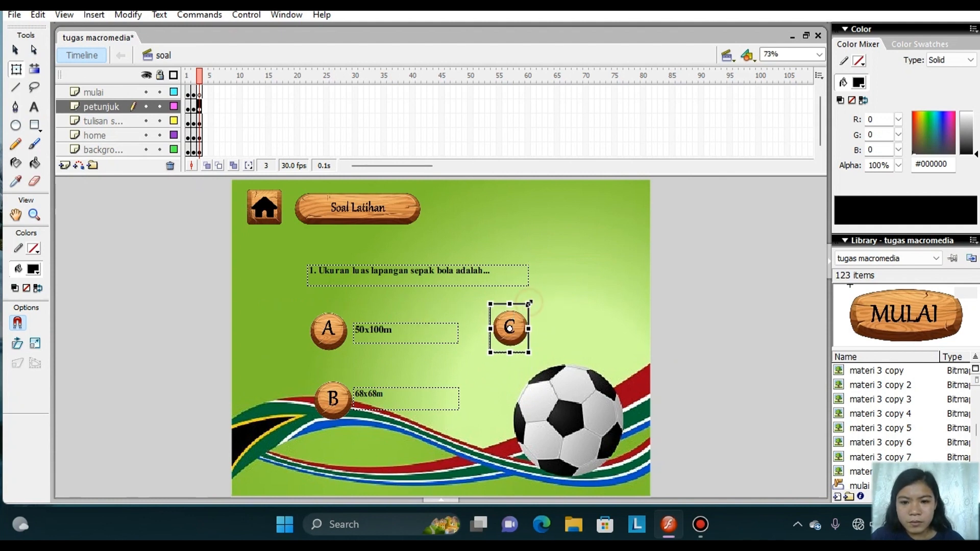
left_click_drag(528, 303, 533, 305)
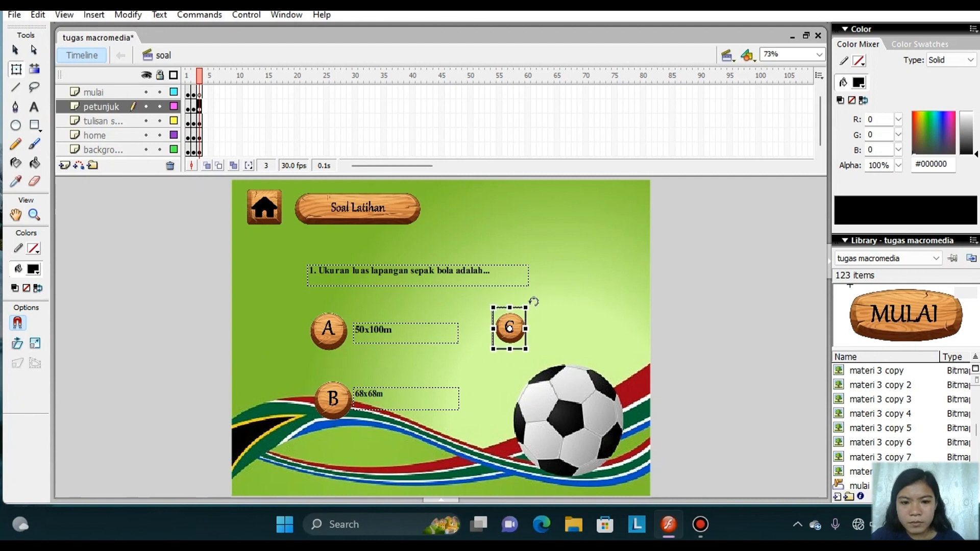
left_click_drag(531, 305, 537, 296)
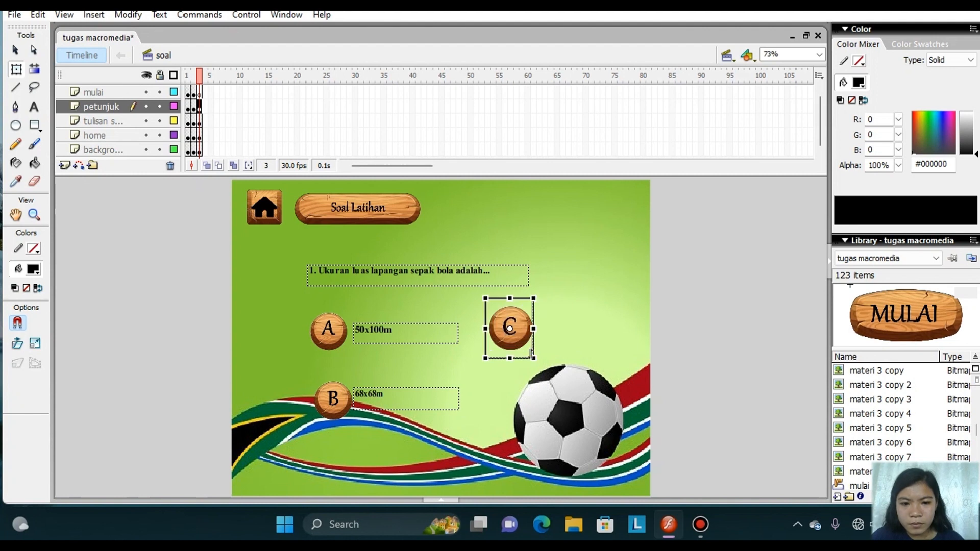
left_click_drag(534, 357, 531, 352)
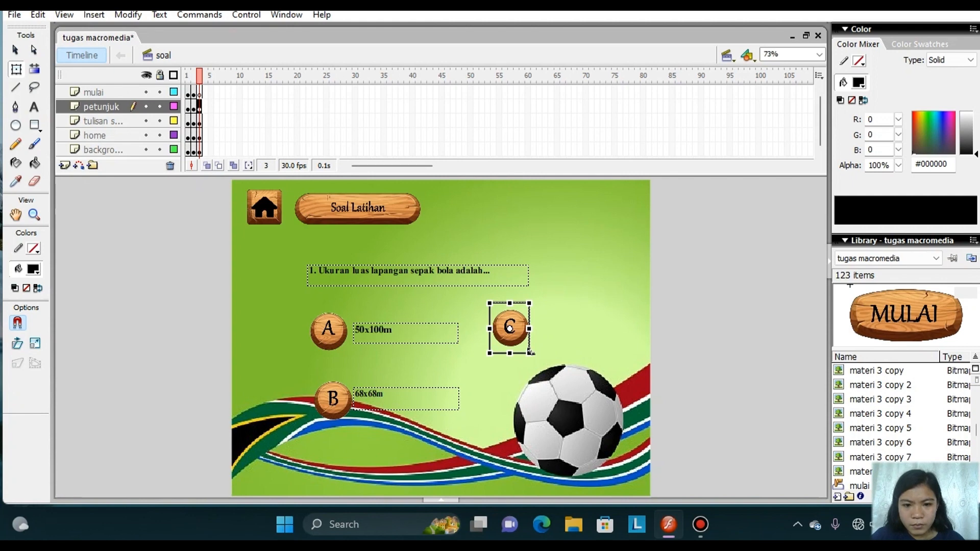
key("shift")
key("shift")
key("shift")
key("shift")
key("shift")
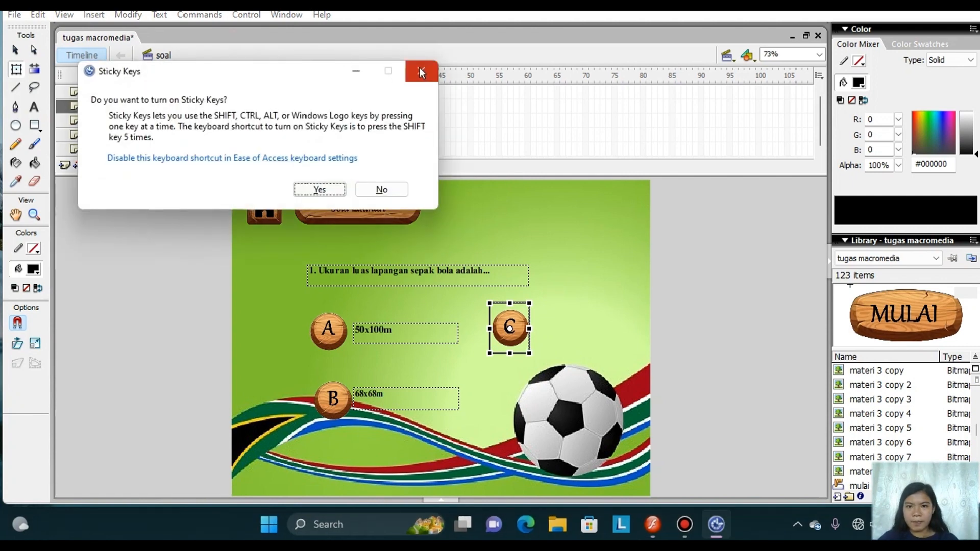
left_click(422, 68)
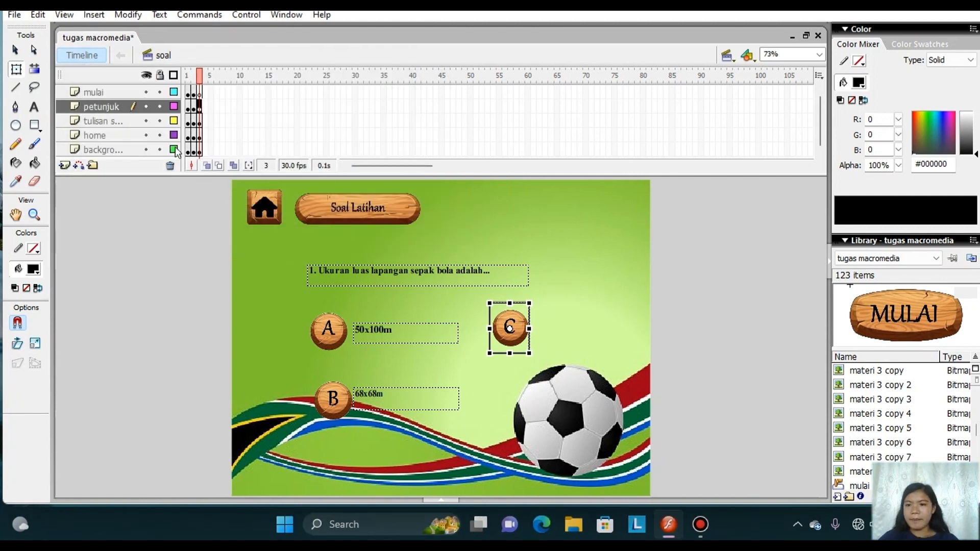
Add a text box containing the answer "100x68m" beside the C button and align it with that button.
left_click(34, 107)
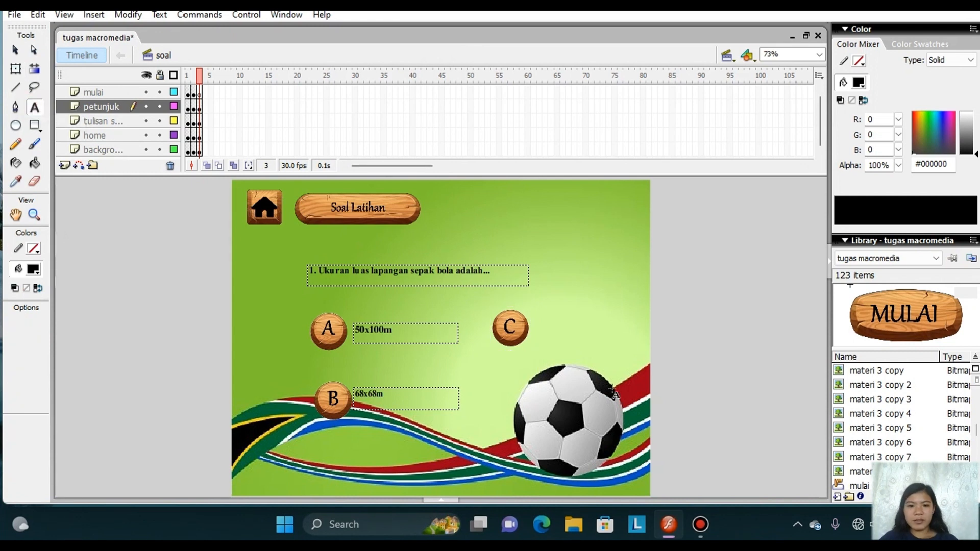
left_click_drag(534, 311, 626, 339)
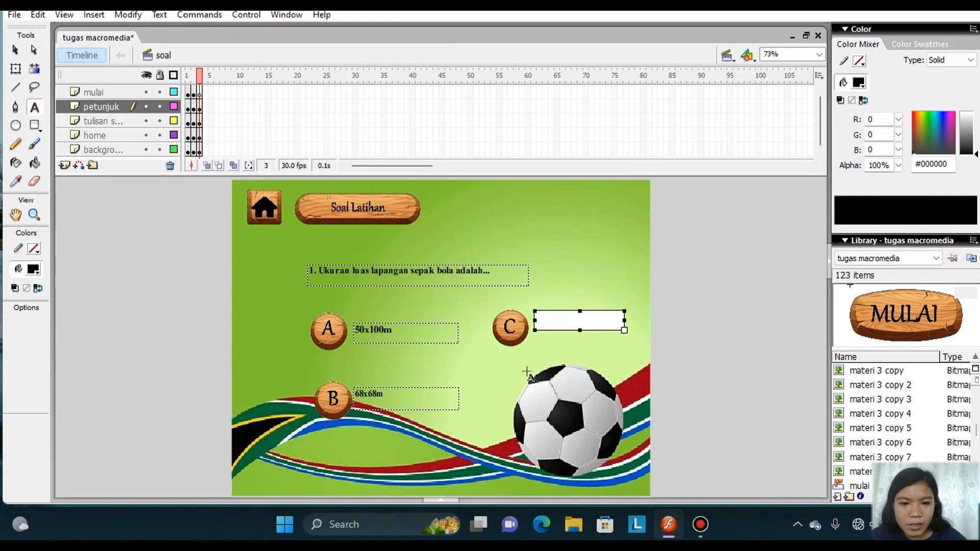
type("100")
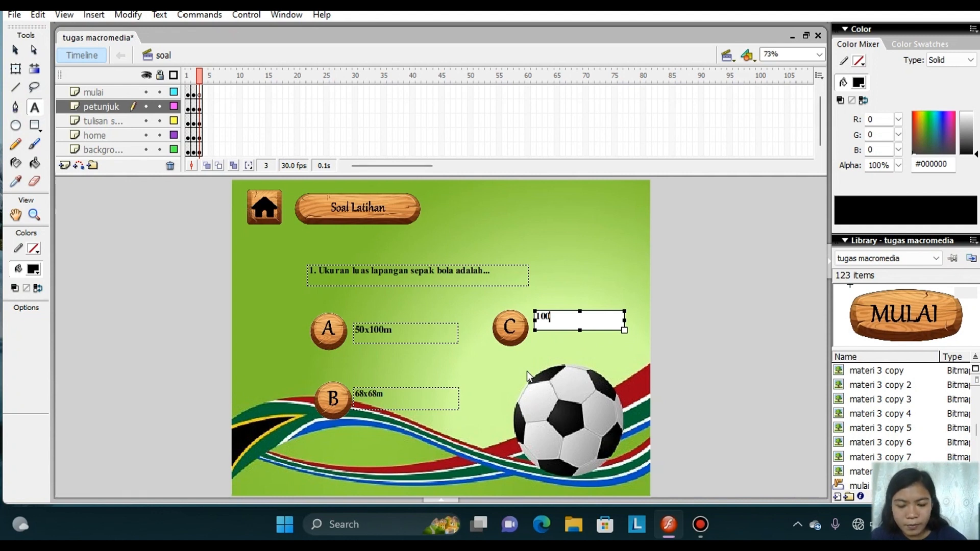
type("x")
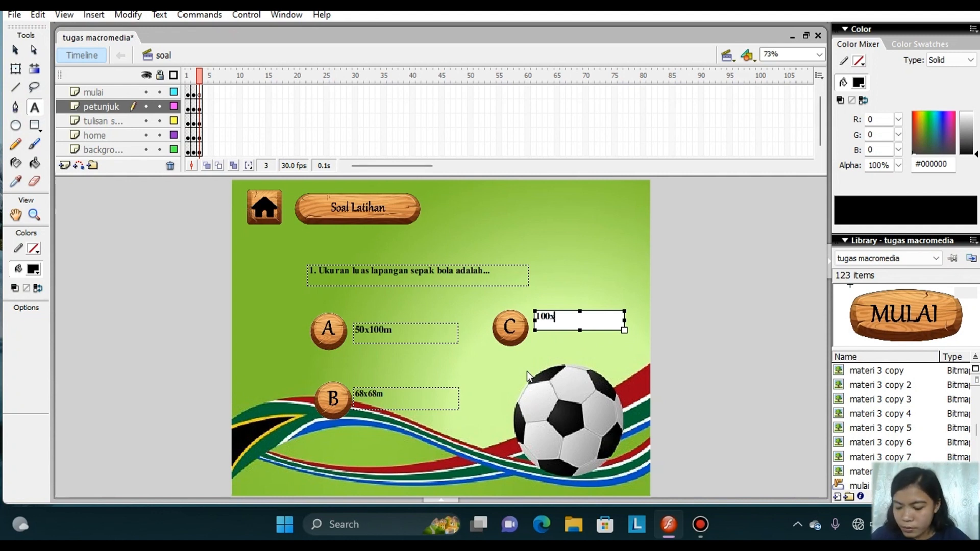
type("6")
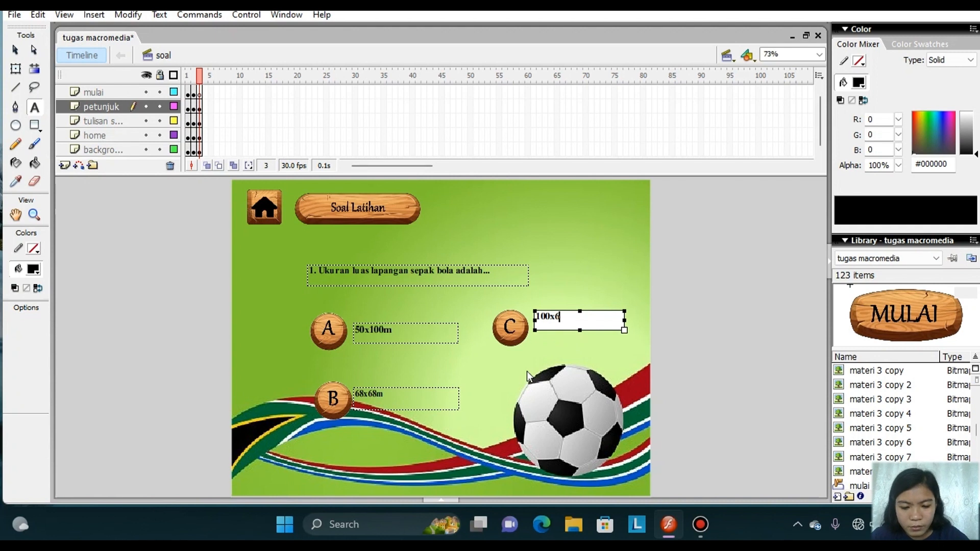
type("8m")
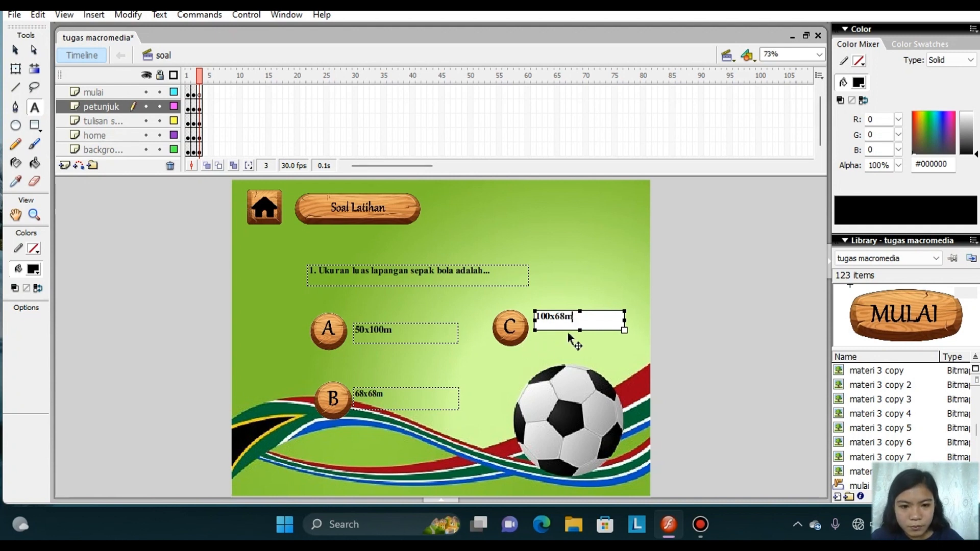
left_click_drag(567, 337, 567, 347)
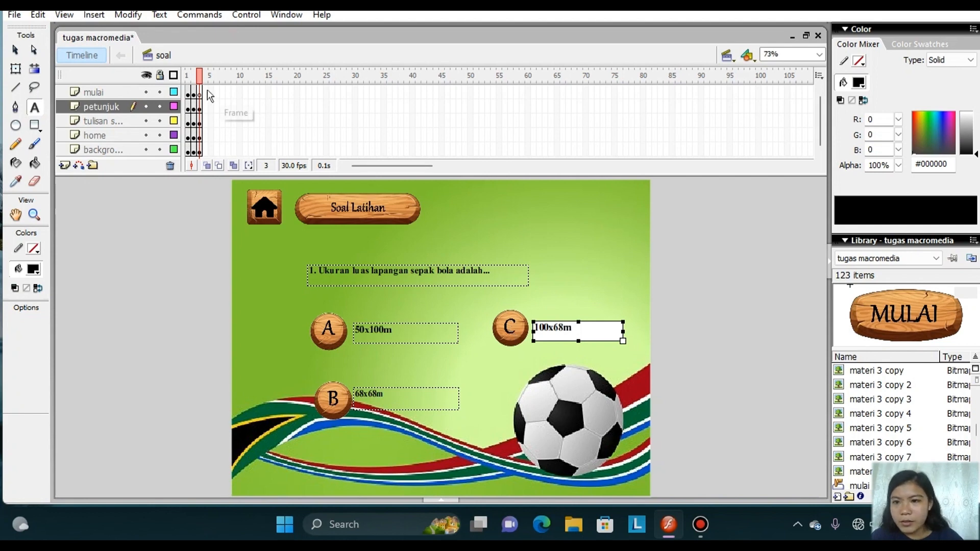
Import the wooden D image onto the stage in frame 3.
left_click(15, 17)
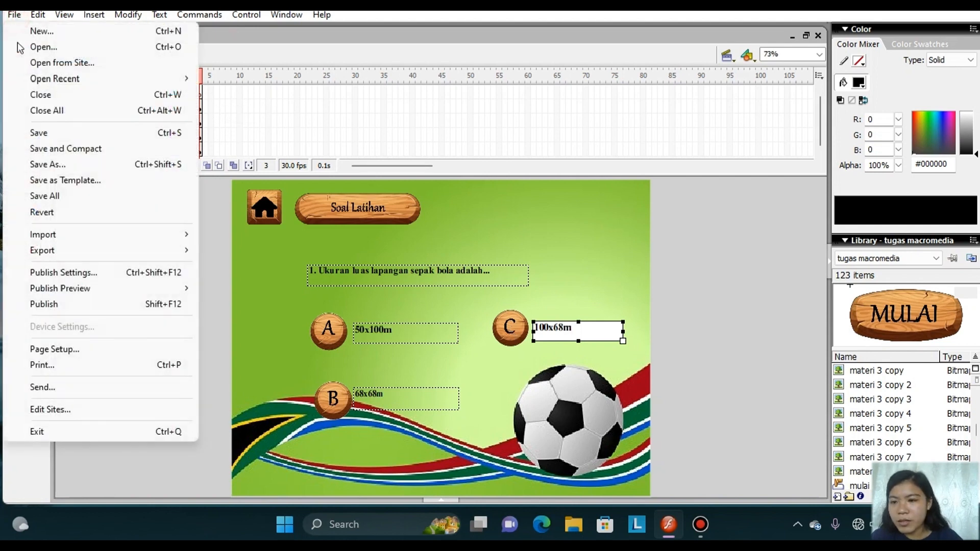
mouse_move(102, 237)
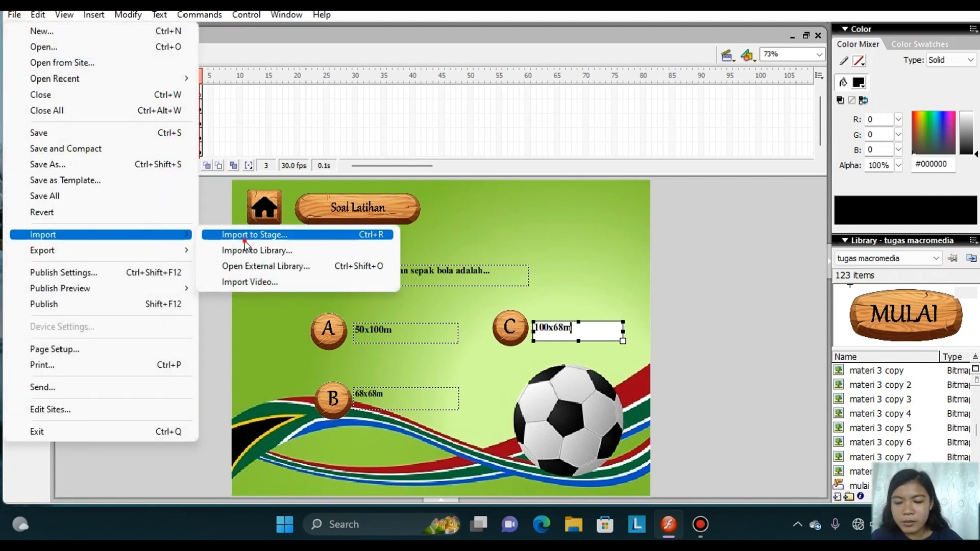
left_click(245, 236)
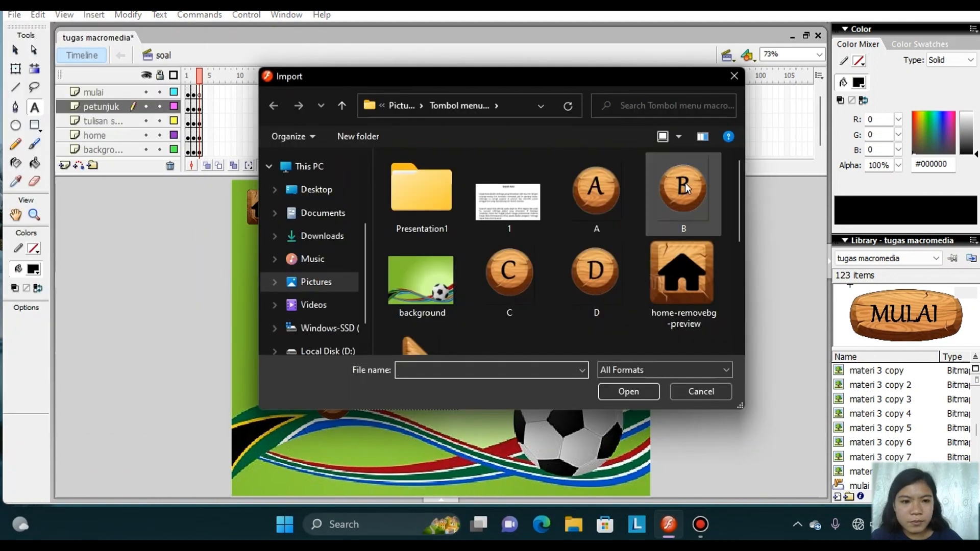
left_click(599, 283)
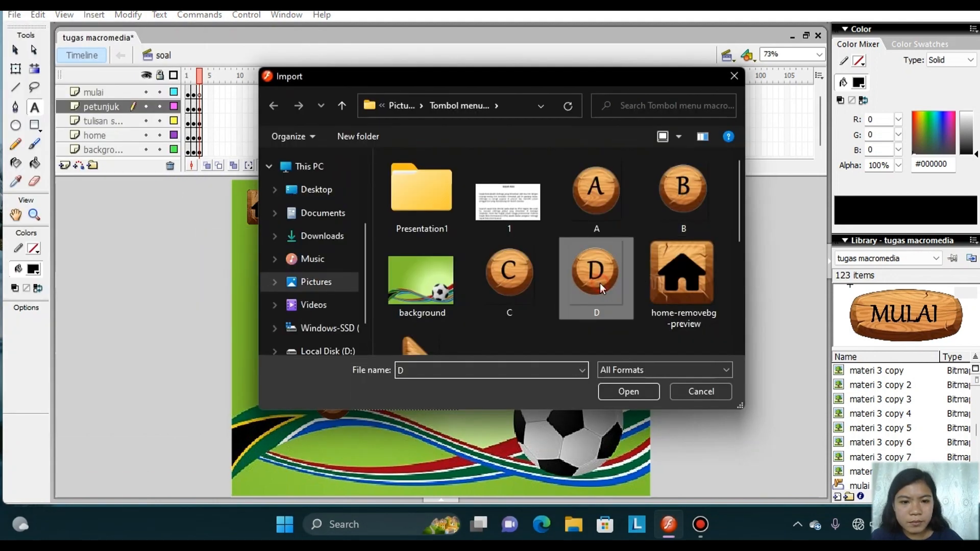
left_click(632, 394)
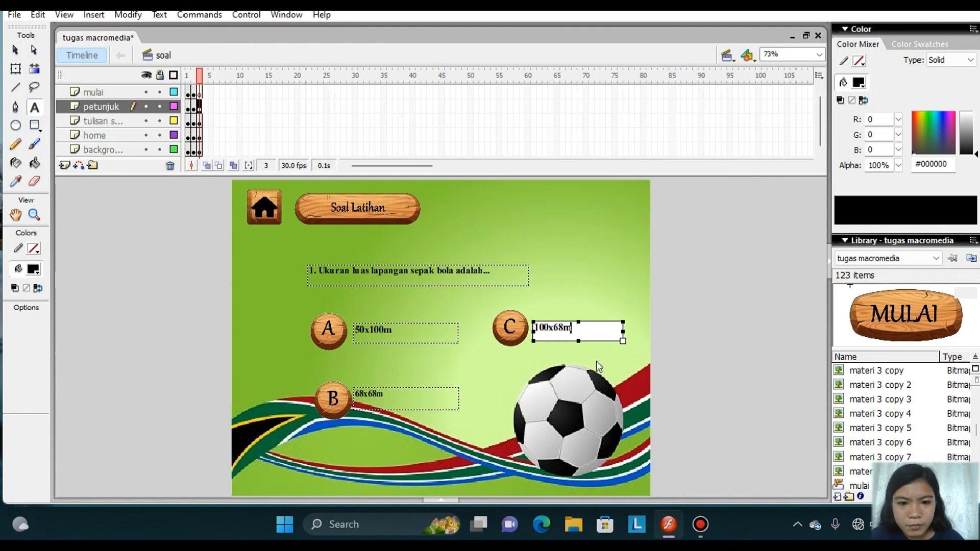
left_click(539, 285)
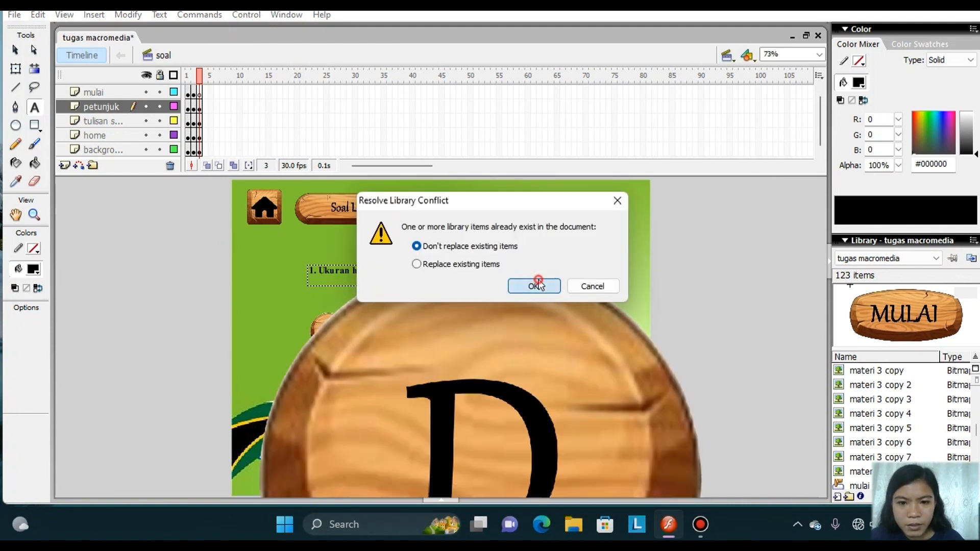
Scale the D image down to about the size of the other letter buttons and place it directly below the C button.
left_click(16, 68)
left_click(519, 313)
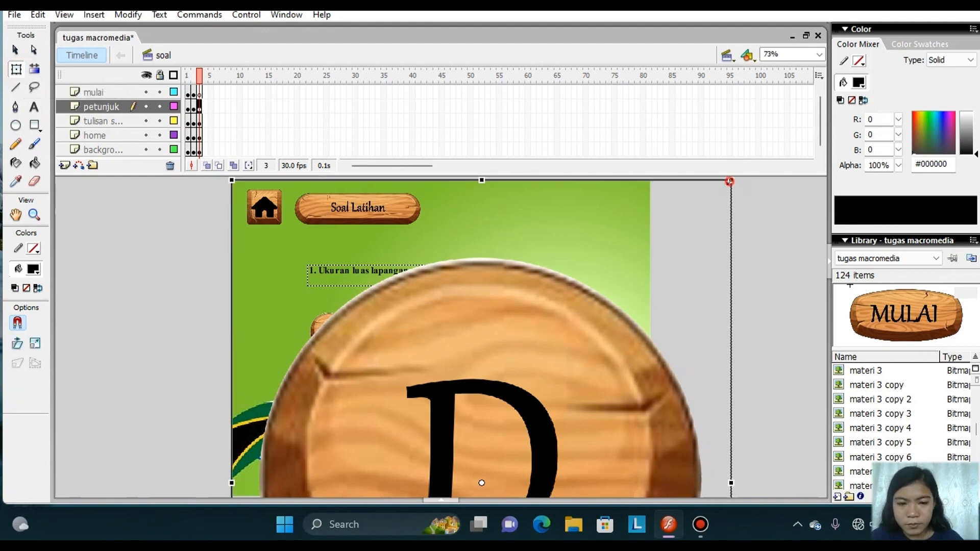
left_click_drag(730, 181, 532, 461)
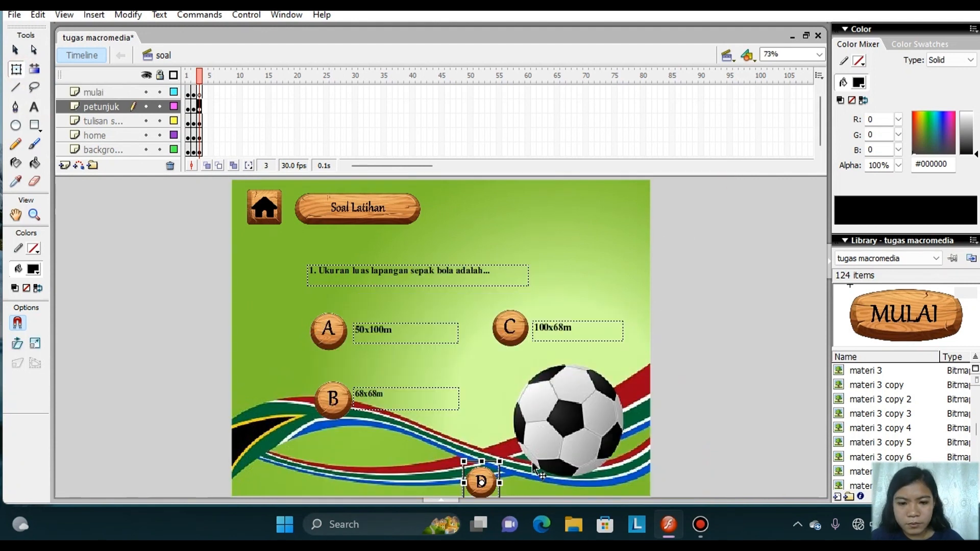
left_click_drag(492, 489, 527, 400)
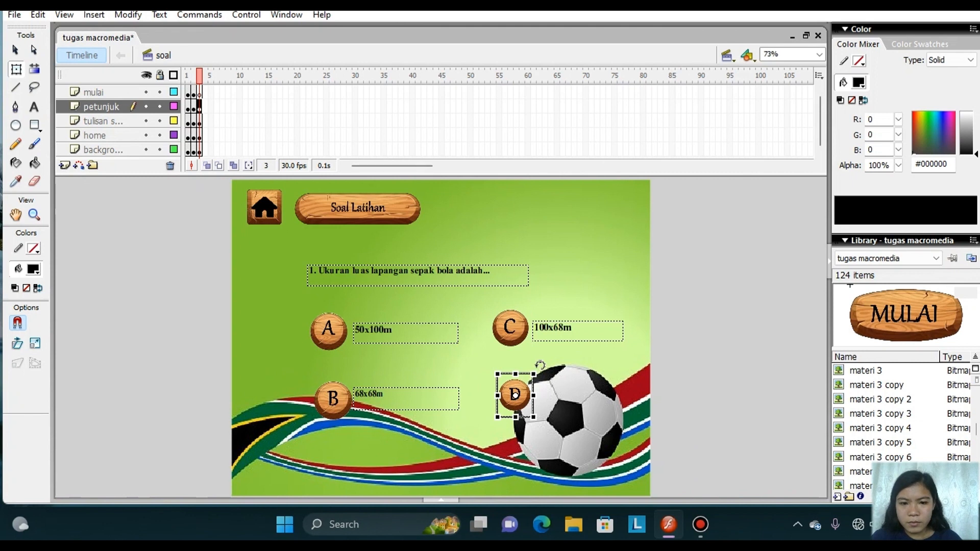
left_click_drag(535, 371, 542, 364)
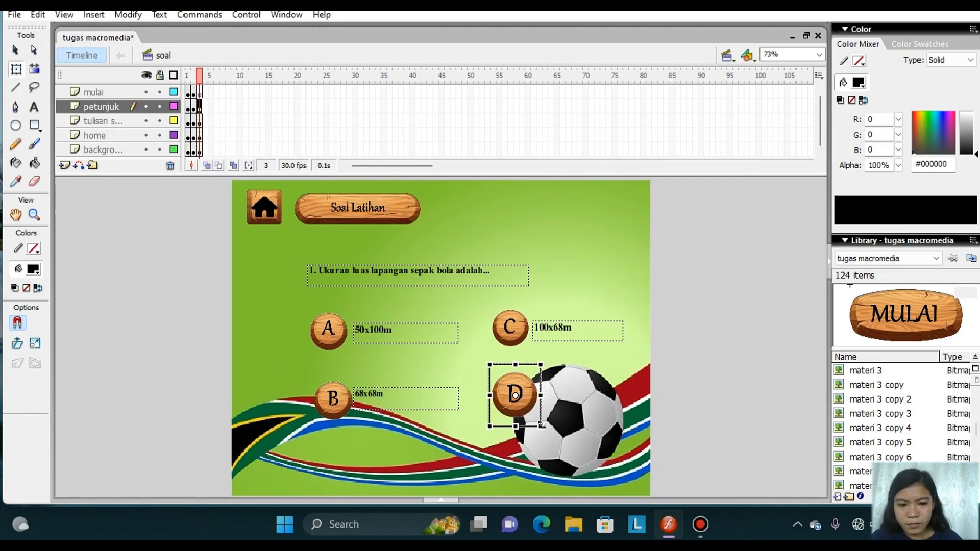
left_click_drag(542, 426, 537, 424)
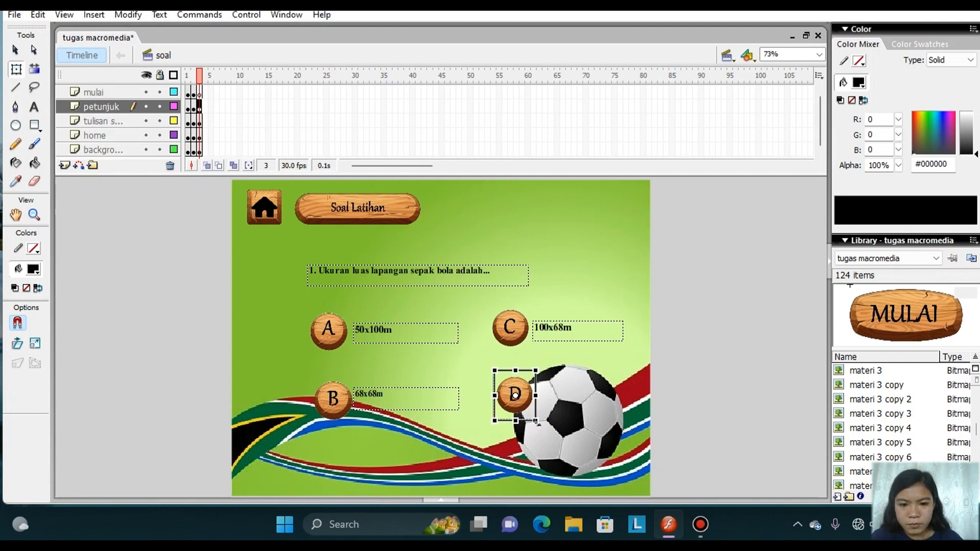
Add a text box containing the answer "105x68m" beside the D button and move it close to the button.
left_click(34, 107)
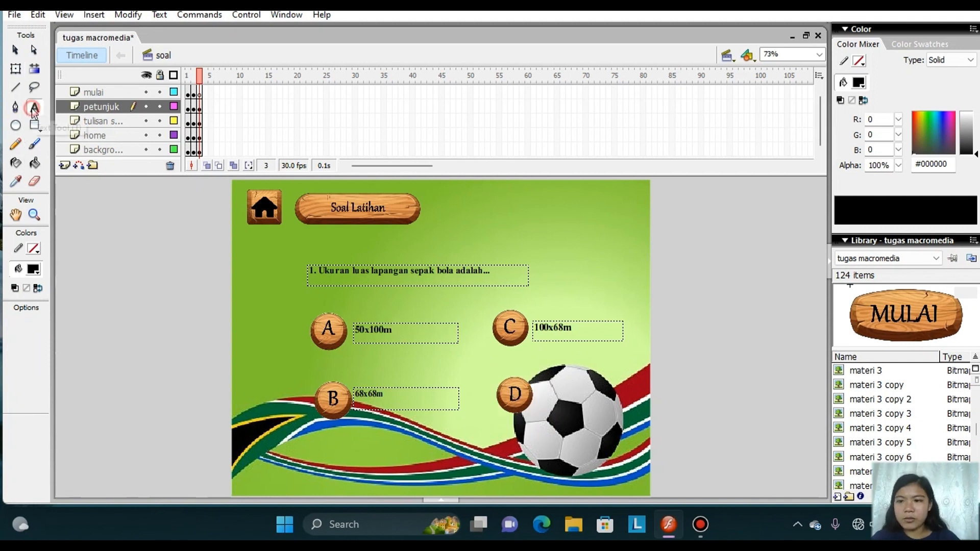
left_click_drag(548, 378, 625, 399)
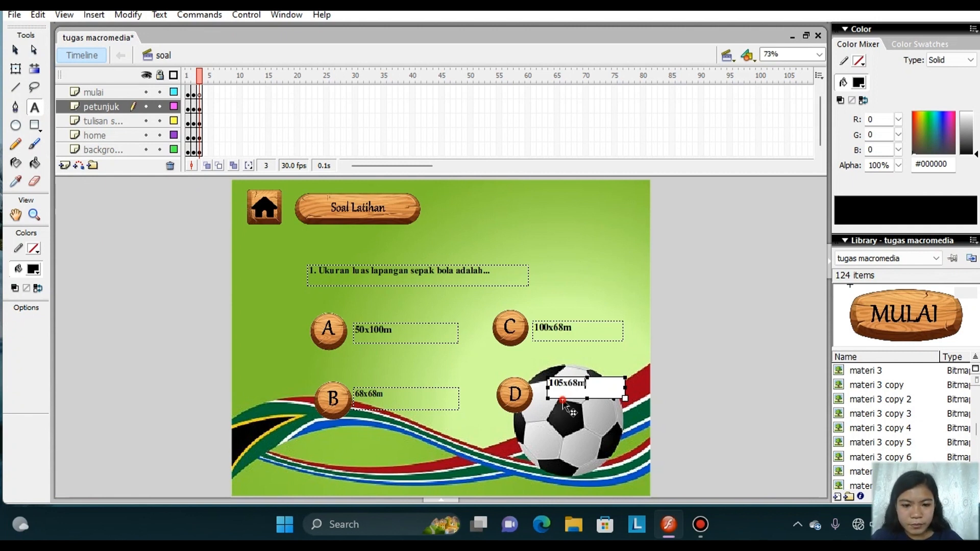
left_click_drag(563, 399, 551, 415)
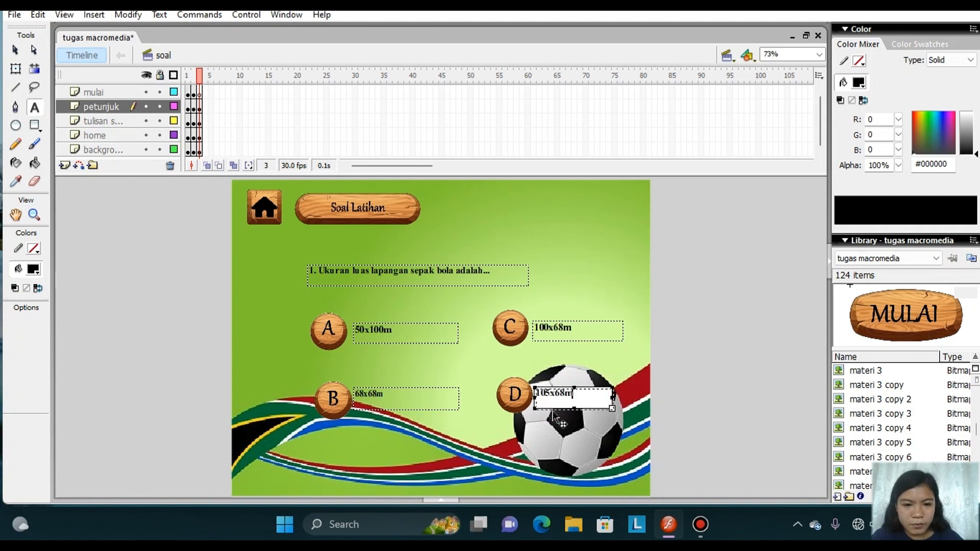
left_click_drag(550, 410, 554, 412)
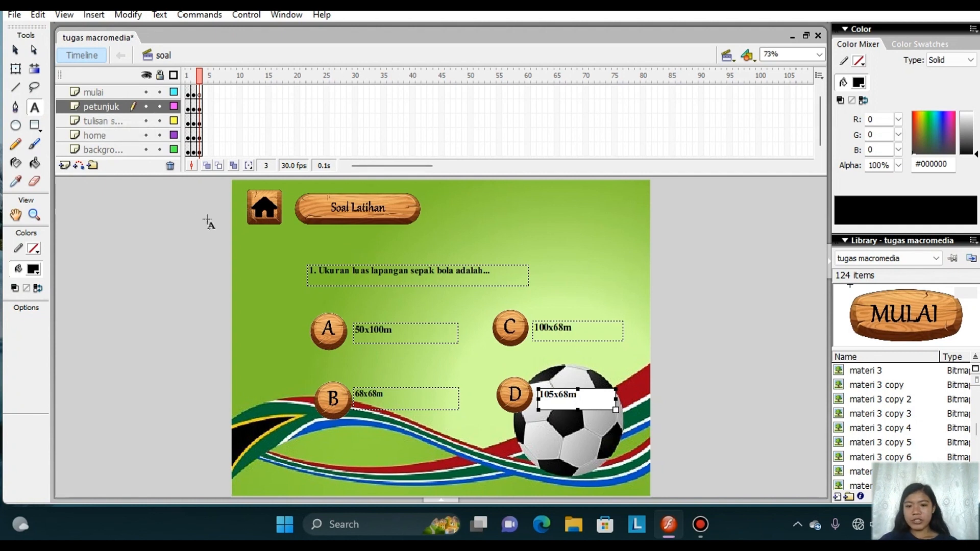
Convert the wooden A image into a Button symbol named "tulisan a".
left_click(14, 51)
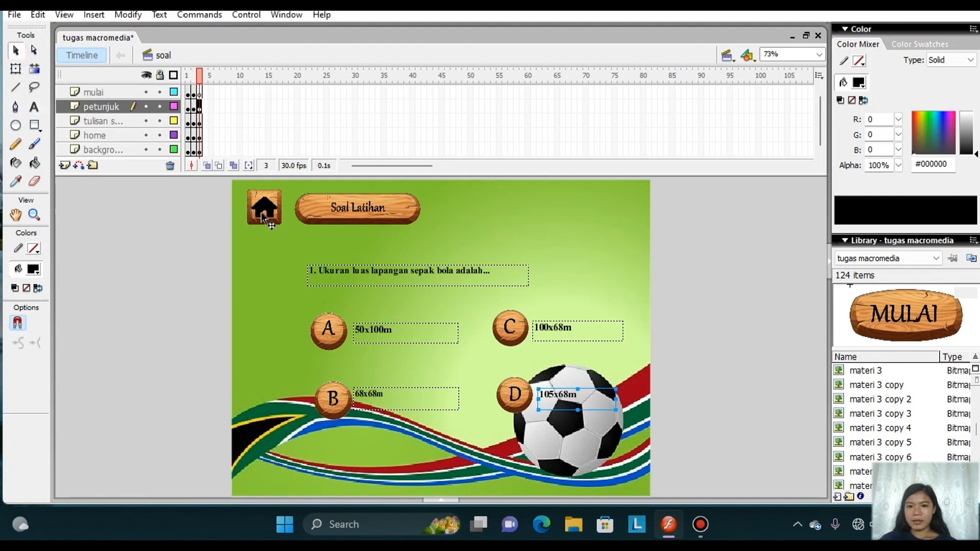
right_click(338, 326)
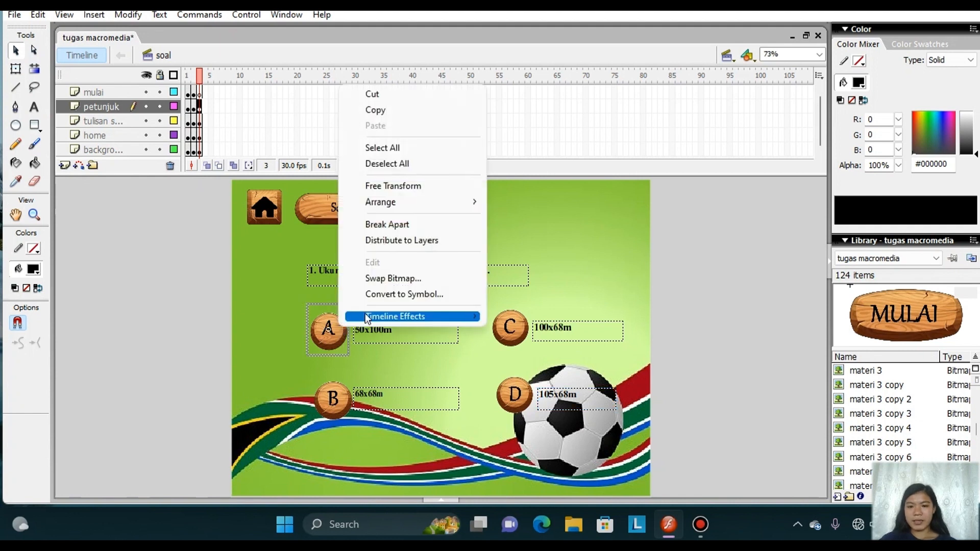
left_click(405, 294)
type("tombol a")
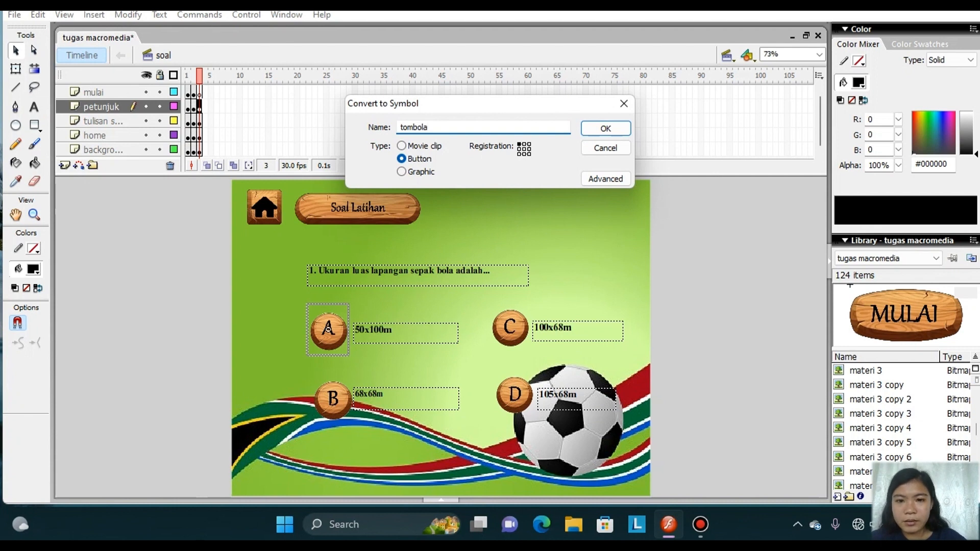
left_click(605, 129)
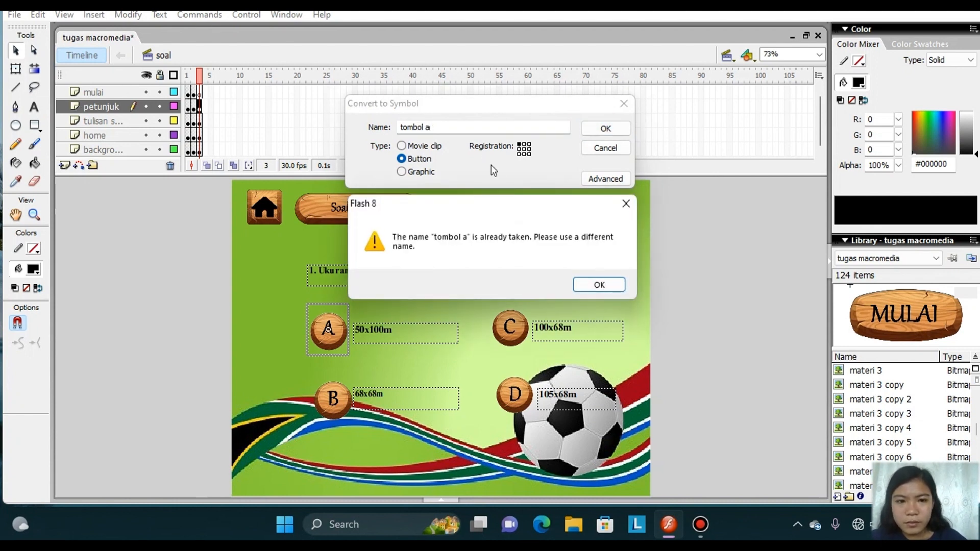
left_click(623, 206)
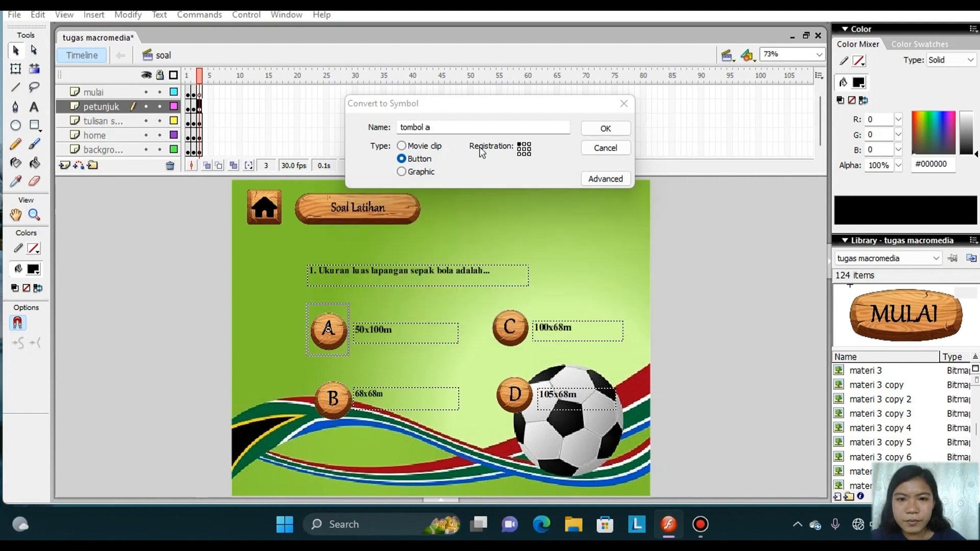
left_click(424, 128)
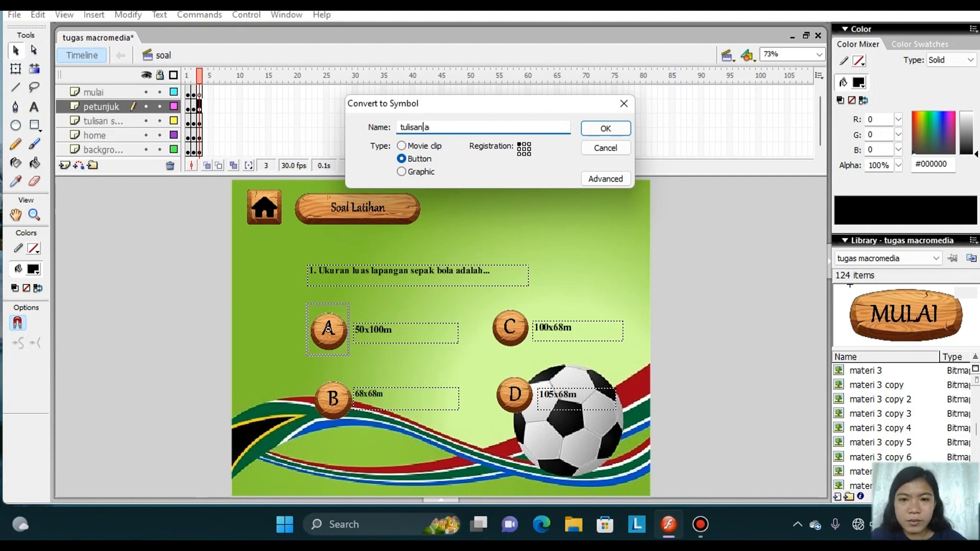
left_click(606, 128)
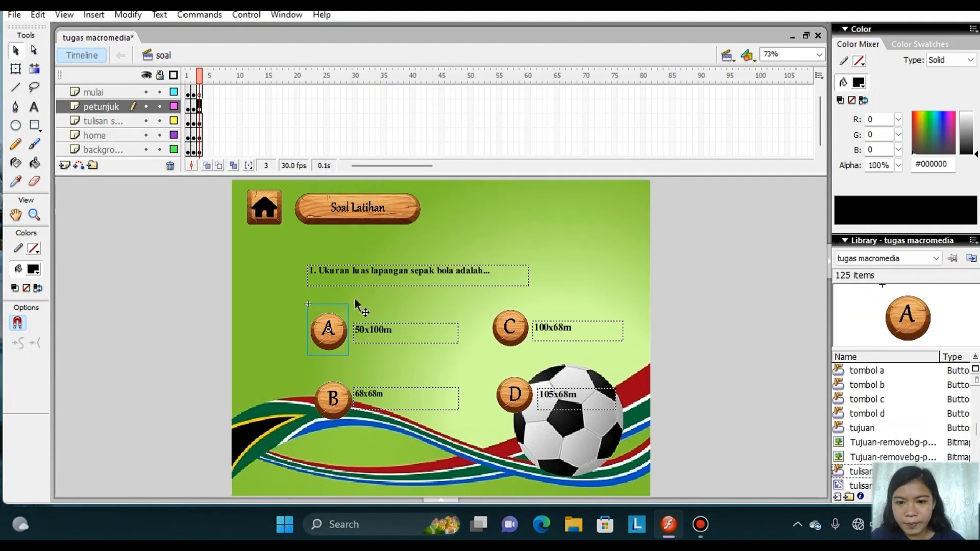
Insert keyframes in the Over and Down states of the A button symbol and return to the soal scene.
double_click(343, 326)
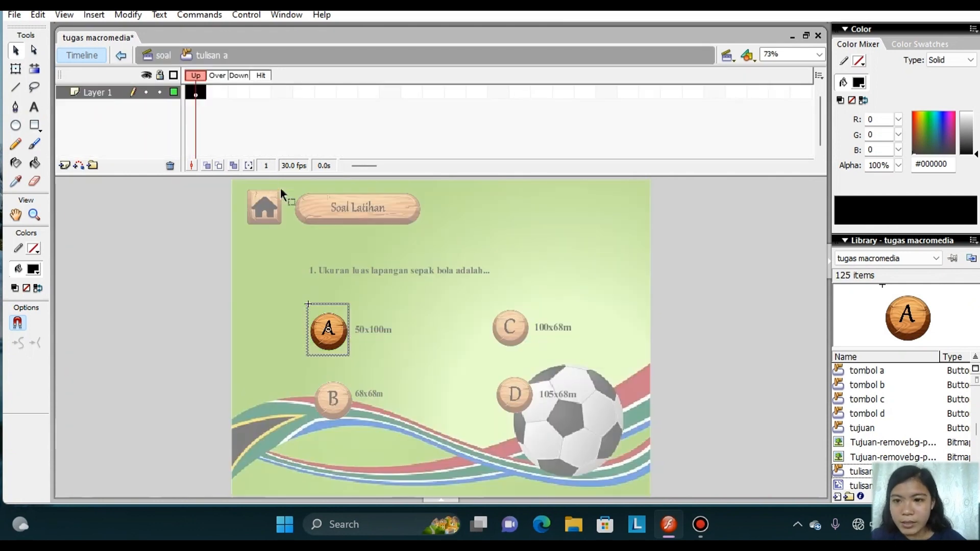
left_click(220, 95)
right_click(220, 97)
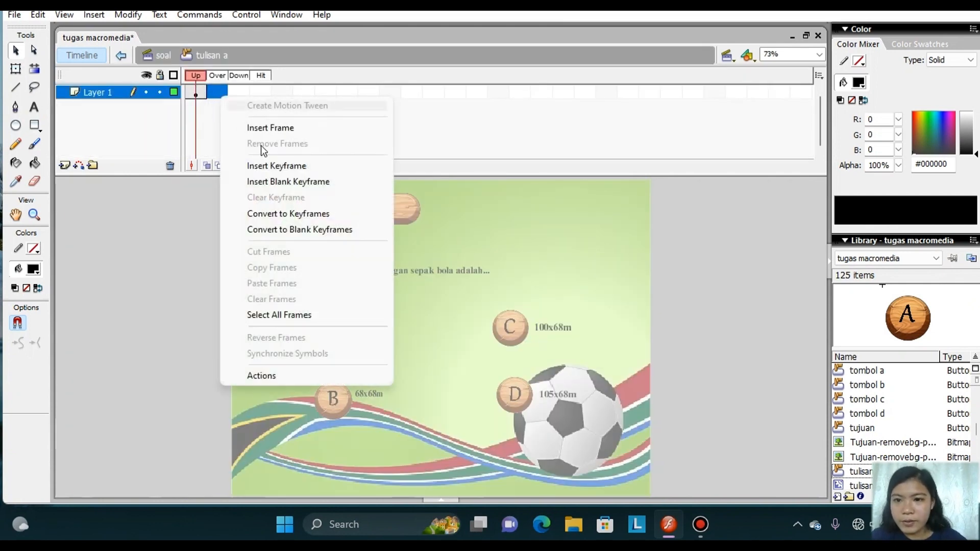
left_click(278, 163)
left_click(240, 93)
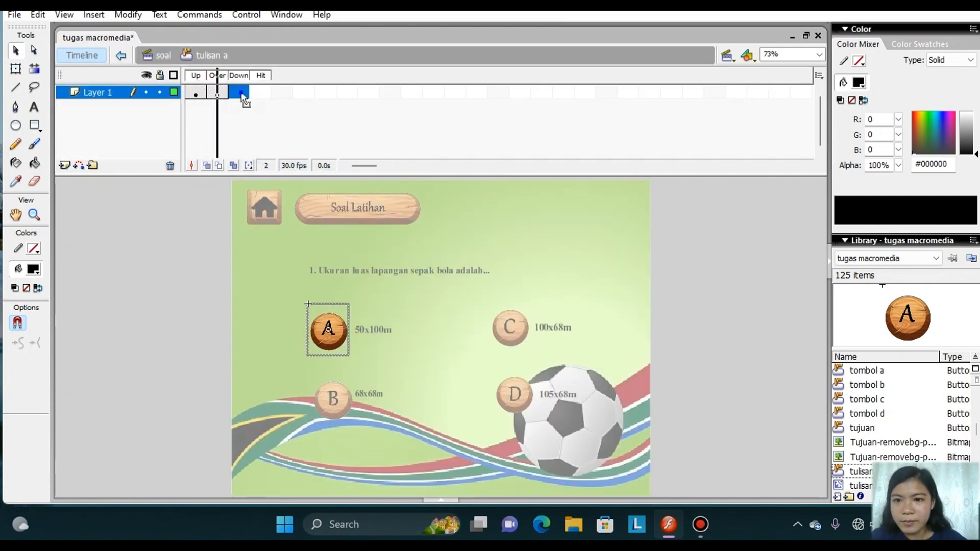
right_click(244, 97)
left_click(289, 161)
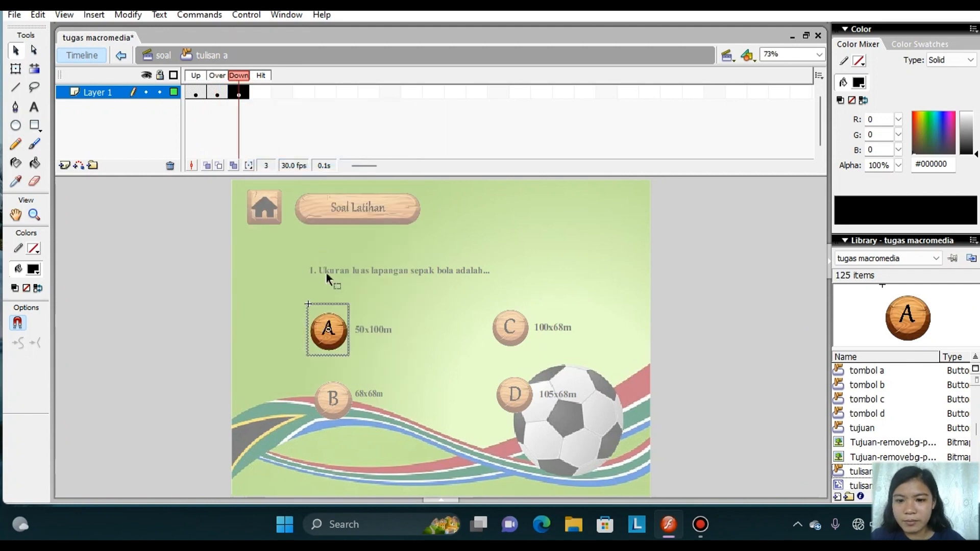
double_click(214, 354)
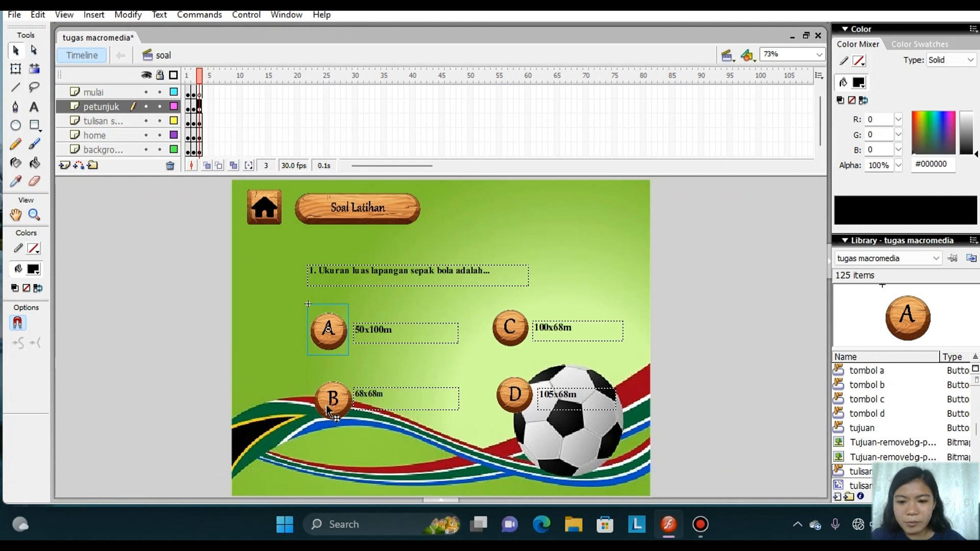
Convert the wooden B image into a Button symbol named "tulisan b".
left_click(327, 405)
right_click(327, 405)
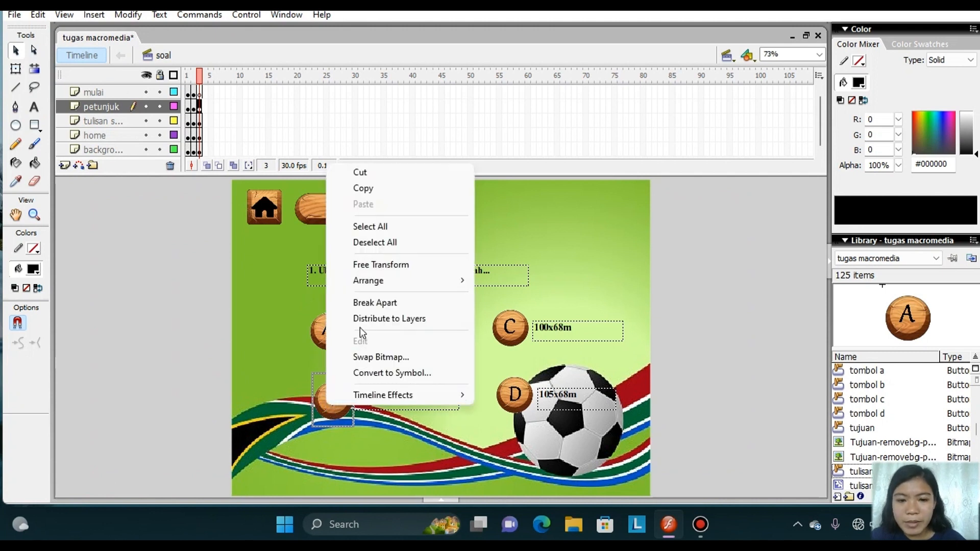
left_click(393, 373)
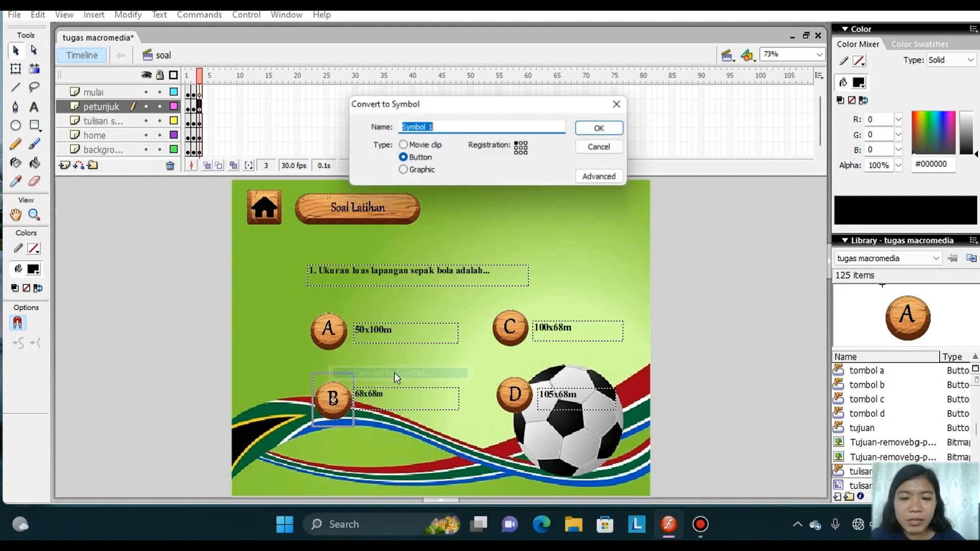
type("tulisan b")
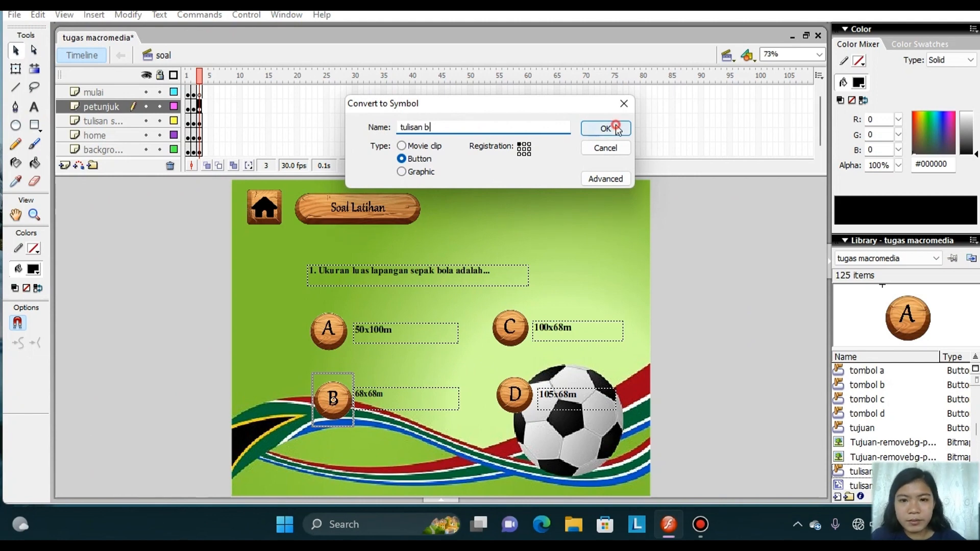
left_click(605, 128)
Insert keyframes in the Over and Down states of the B button symbol.
double_click(333, 399)
right_click(213, 95)
left_click(268, 168)
right_click(238, 92)
left_click(276, 155)
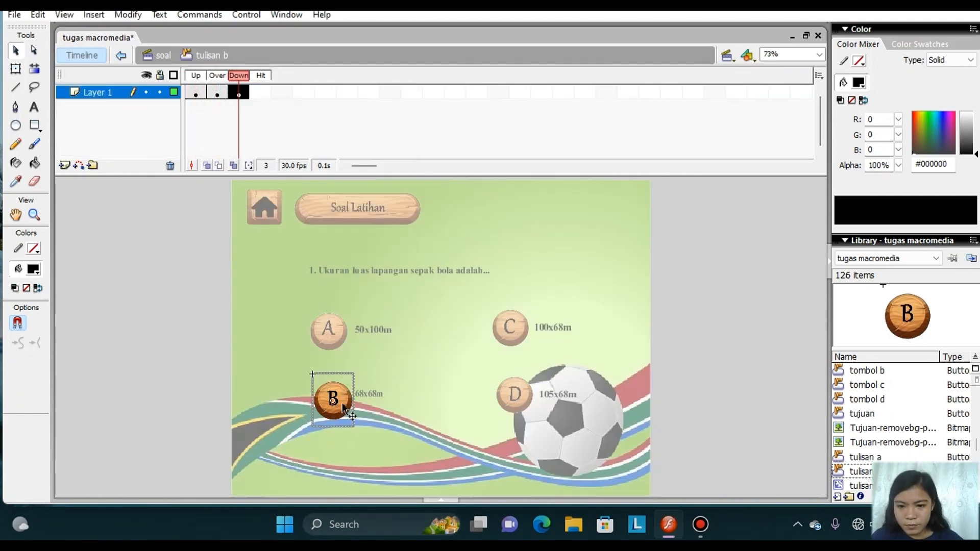
Create a motion tween in the Over state of the B button symbol and return to the soal scene.
left_click(343, 403)
right_click(219, 93)
left_click(258, 105)
left_click(16, 69)
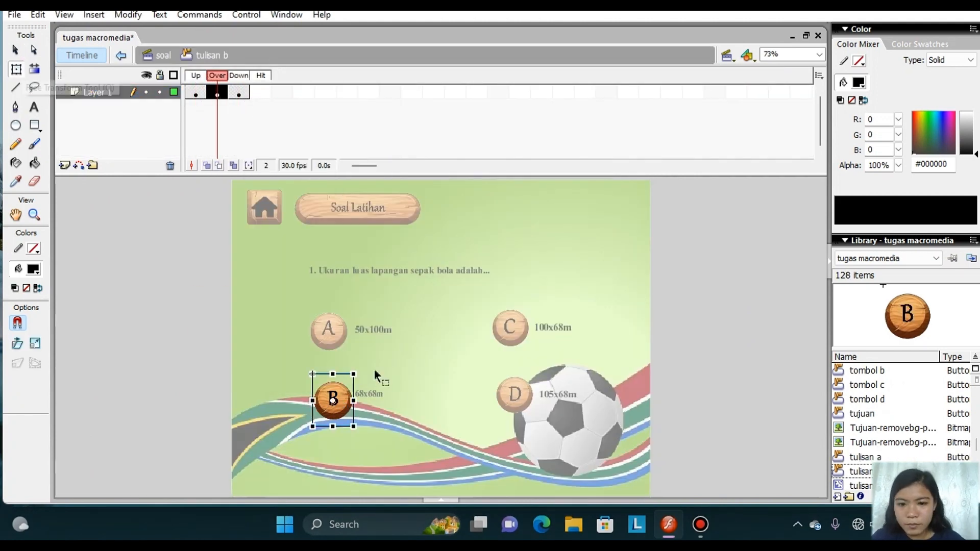
double_click(222, 363)
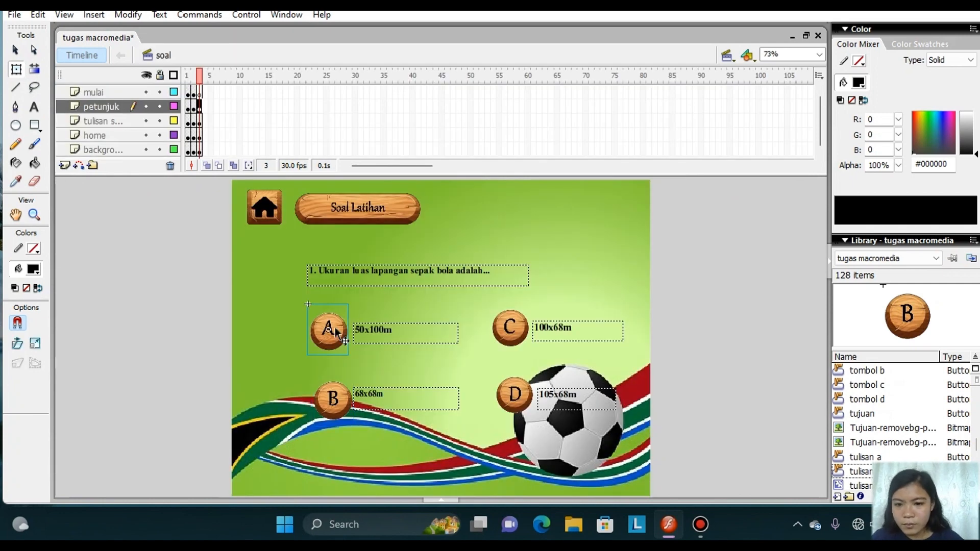
Create a motion tween in the Over state of the A button symbol.
double_click(329, 329)
left_click(219, 95)
right_click(219, 98)
left_click(258, 106)
Try enlarging the A image slightly in its Over state, undo the change and return to the soal scene.
left_click(16, 69)
left_click_drag(350, 305, 361, 292)
key("ctrl+z")
double_click(380, 332)
Convert the wooden C image into a Button symbol named "tulisan c".
right_click(495, 324)
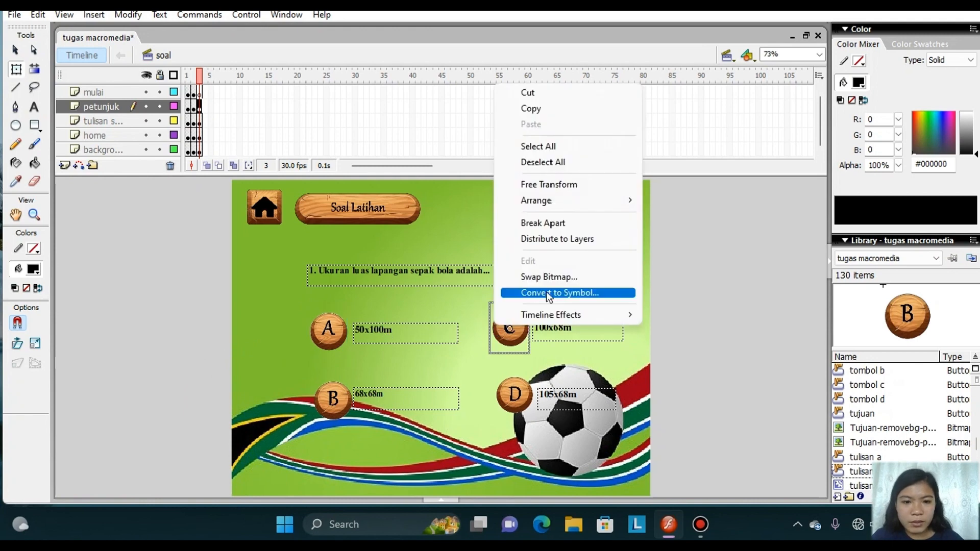
left_click(546, 292)
left_click(606, 128)
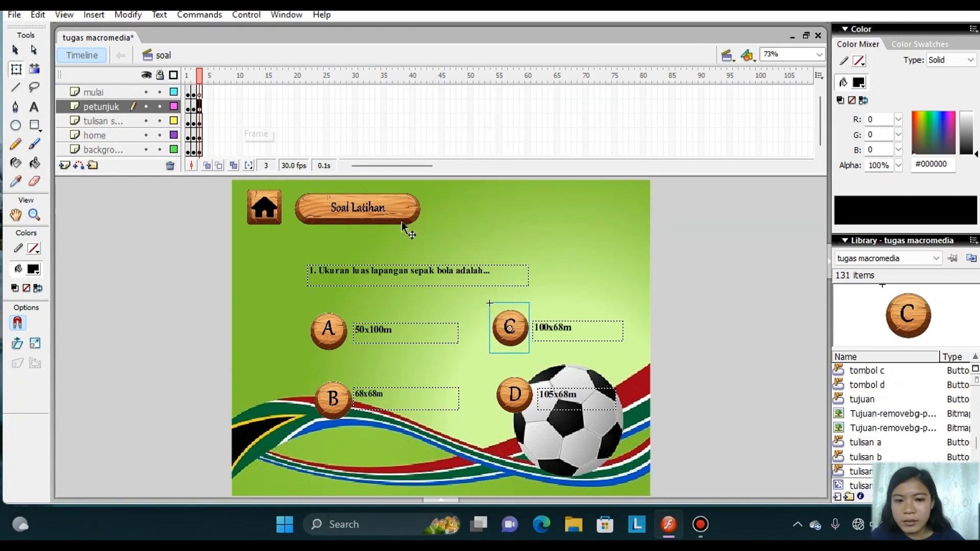
Insert keyframes in the Over and Down states of the C button symbol.
double_click(513, 347)
right_click(222, 92)
left_click(278, 160)
right_click(240, 90)
left_click(301, 155)
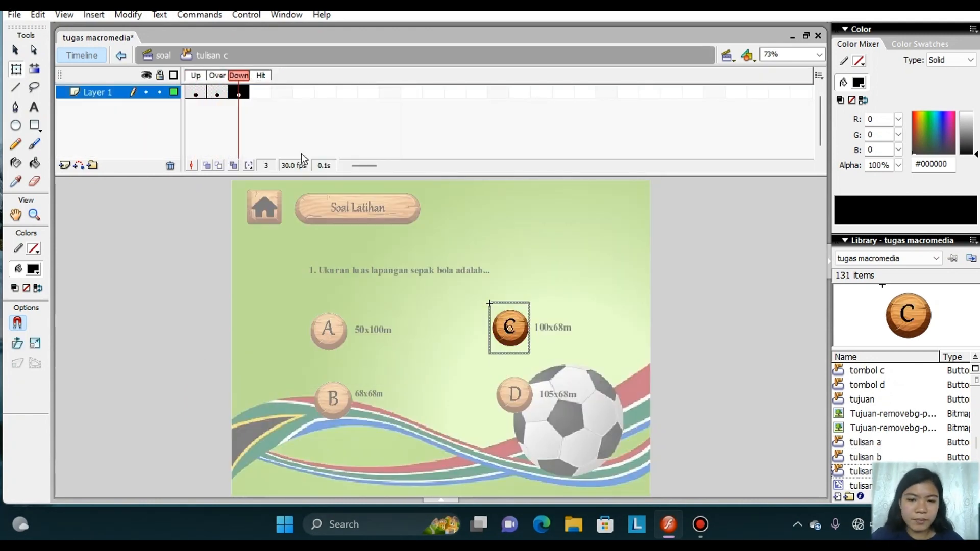
Create a motion tween in the C symbol's Over state with the image slightly enlarged, and return to the soal scene.
left_click(523, 339)
left_click(217, 92)
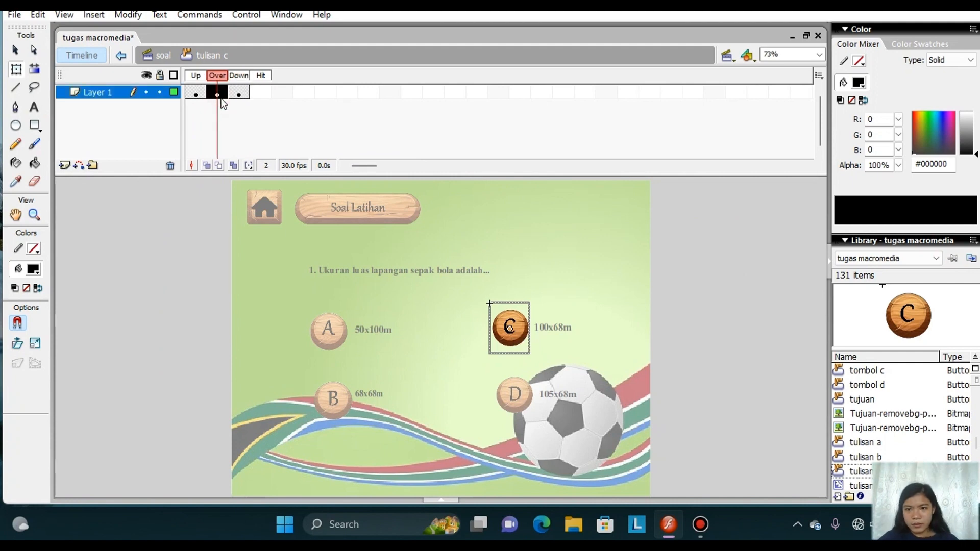
left_click(16, 75)
left_click_drag(530, 302, 539, 292)
double_click(717, 392)
Convert the wooden D image into a Button symbol named "tulisan d".
right_click(508, 383)
left_click(573, 349)
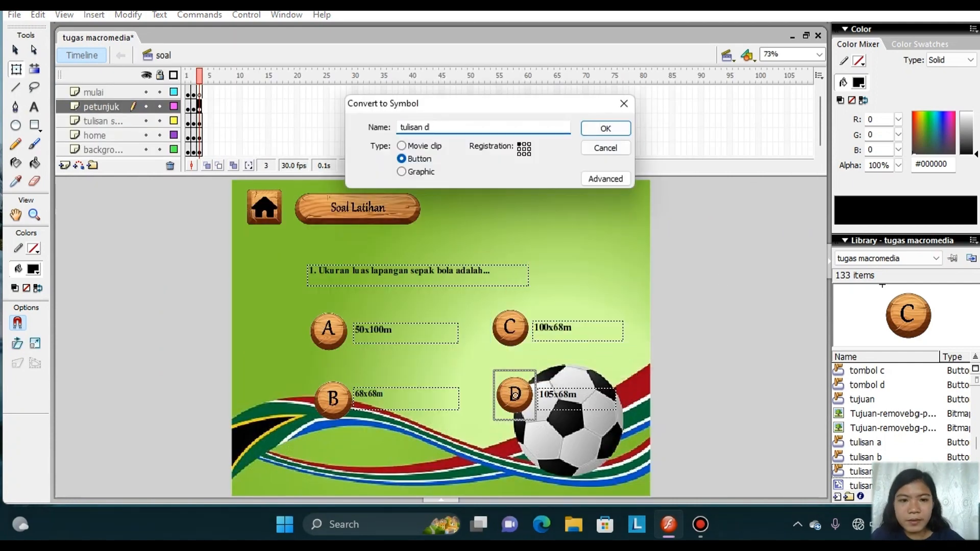
key("Return")
Insert keyframes in the Over and Down states of the D button symbol.
double_click(513, 394)
right_click(220, 92)
left_click(260, 158)
right_click(241, 93)
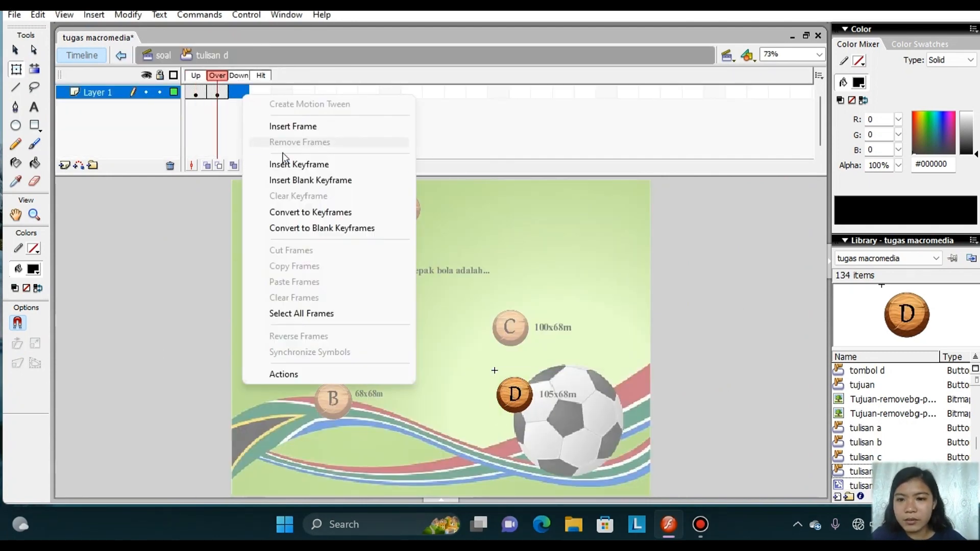
left_click(287, 164)
Create a motion tween in the D symbol's Over state with the image slightly enlarged, and return to the soal scene.
right_click(217, 95)
left_click(286, 103)
left_click(16, 71)
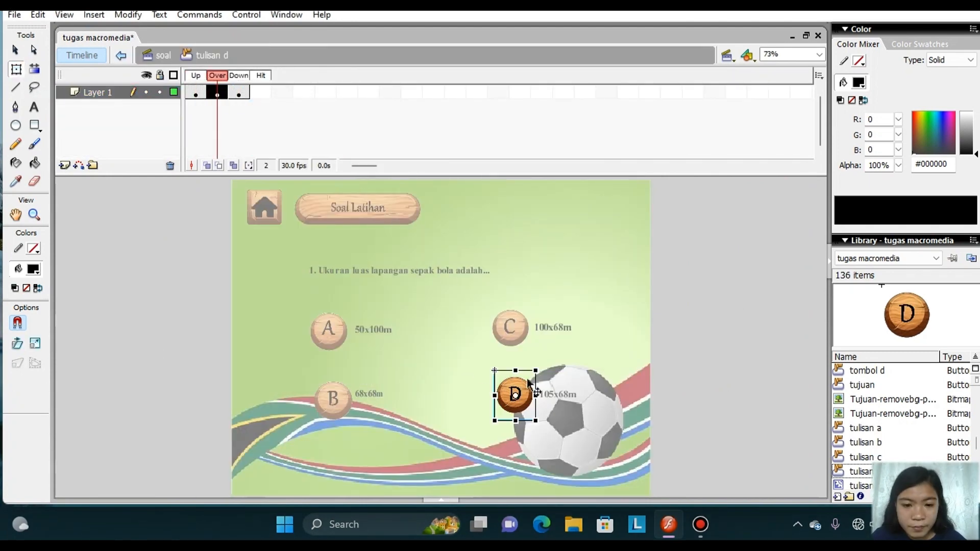
mouse_move(536, 371)
left_mouse_down()
mouse_move(552, 352)
mouse_move(544, 361)
left_mouse_up()
double_click(693, 361)
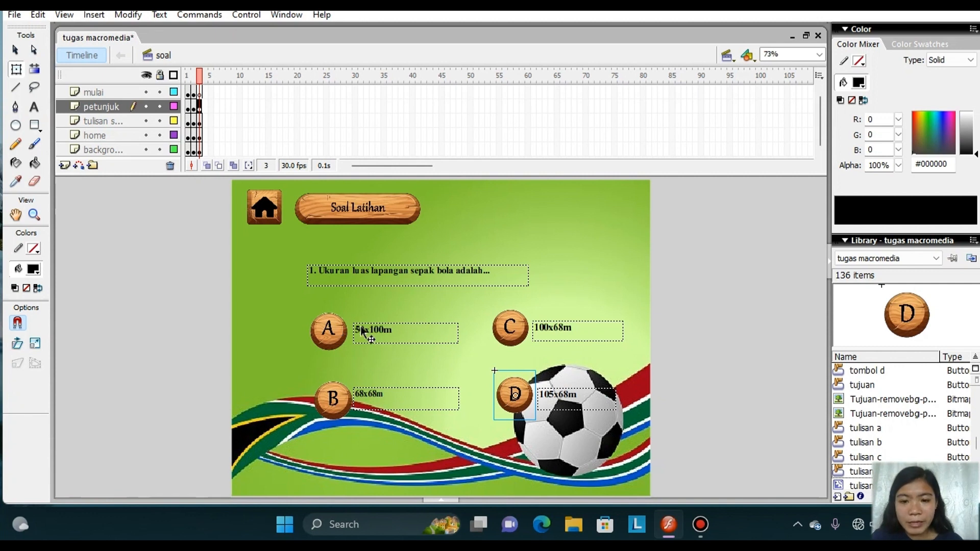
Add an on (release) event handler to the A button's actions.
left_click(332, 333)
right_click(330, 329)
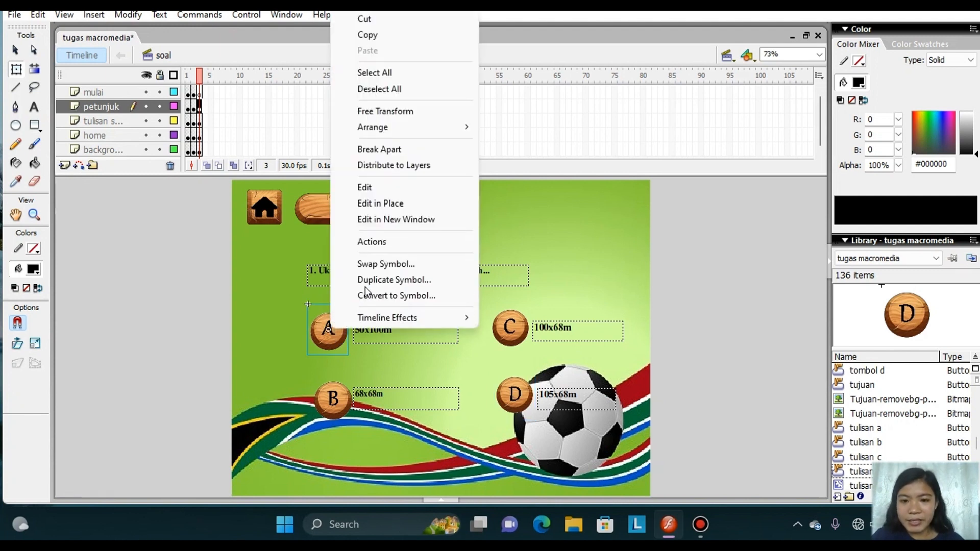
left_click(382, 243)
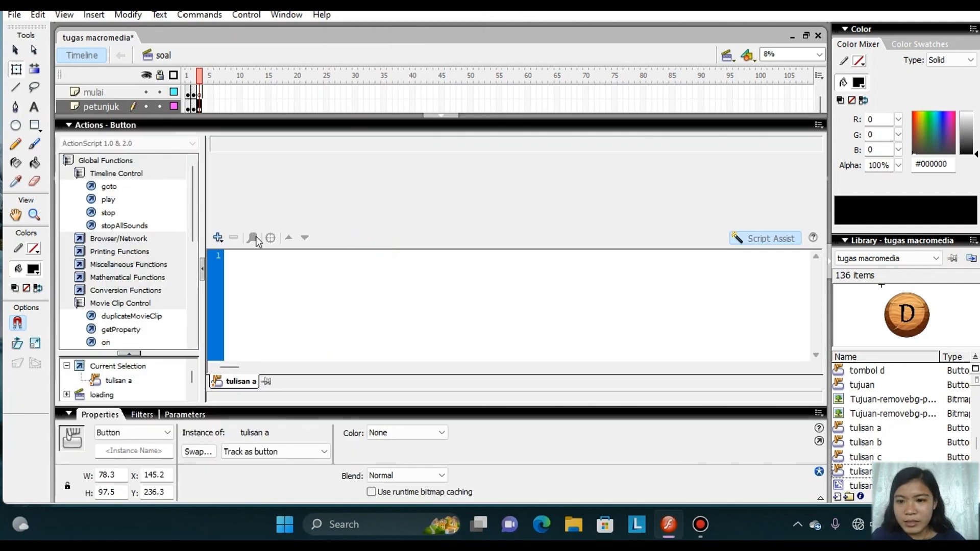
left_click(218, 237)
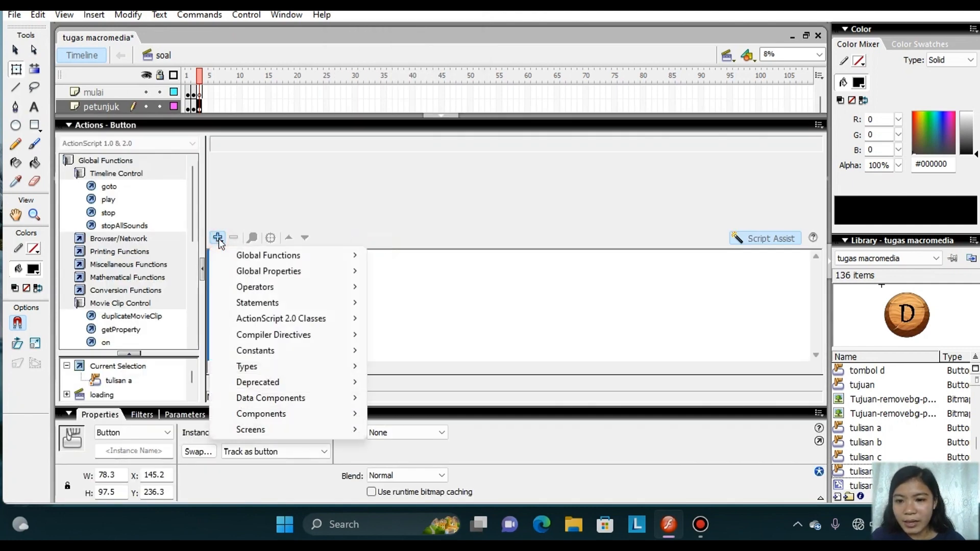
mouse_move(257, 255)
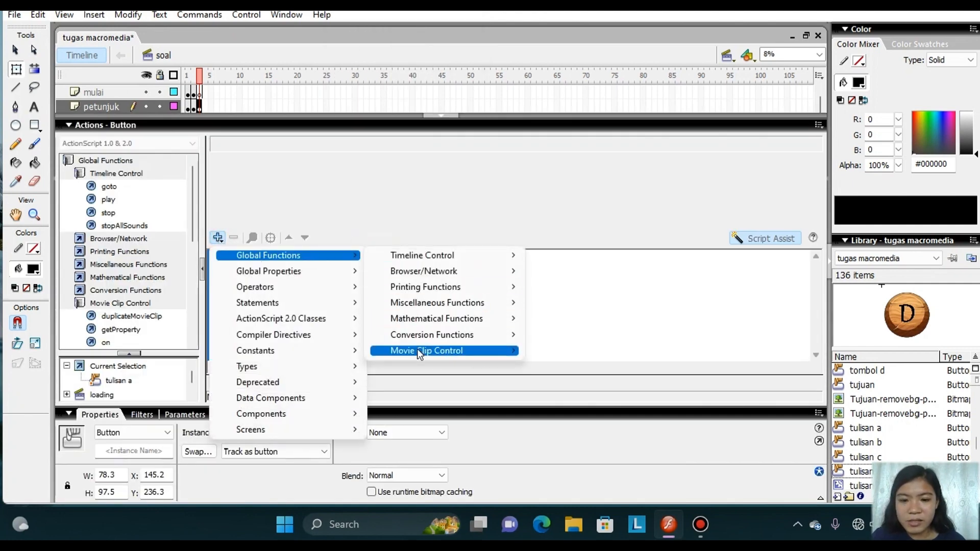
mouse_move(418, 351)
left_click(557, 382)
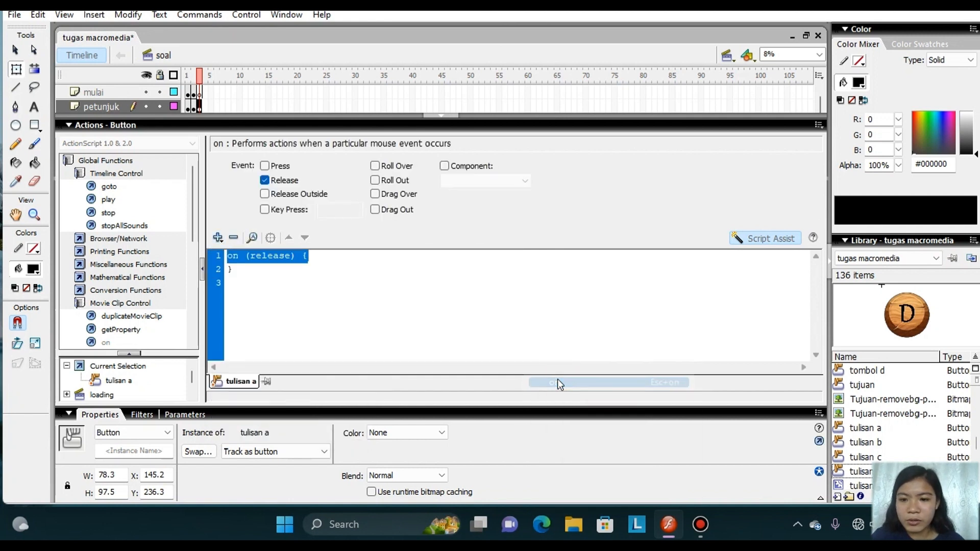
Add a goto action of type Next Frame inside the A button's release handler and collapse the script editor.
double_click(108, 187)
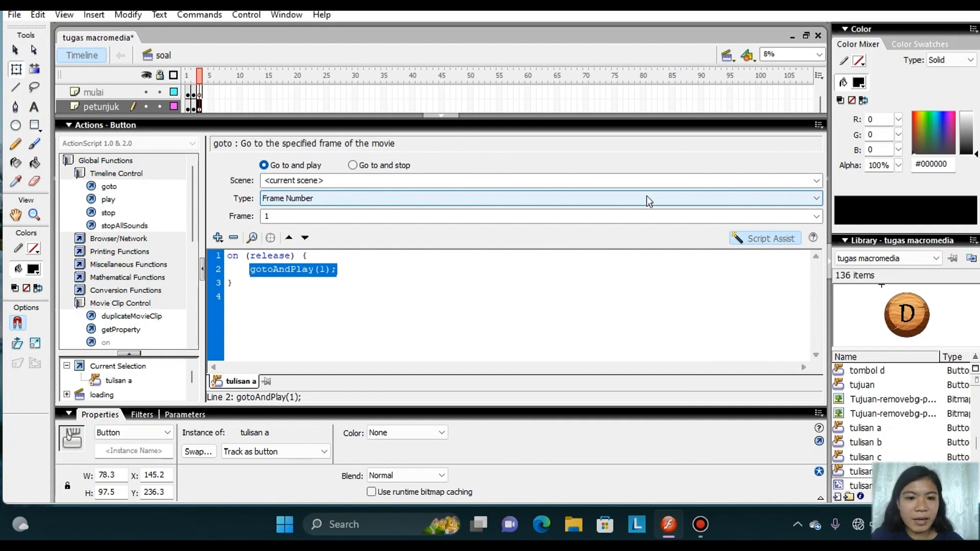
left_click(655, 199)
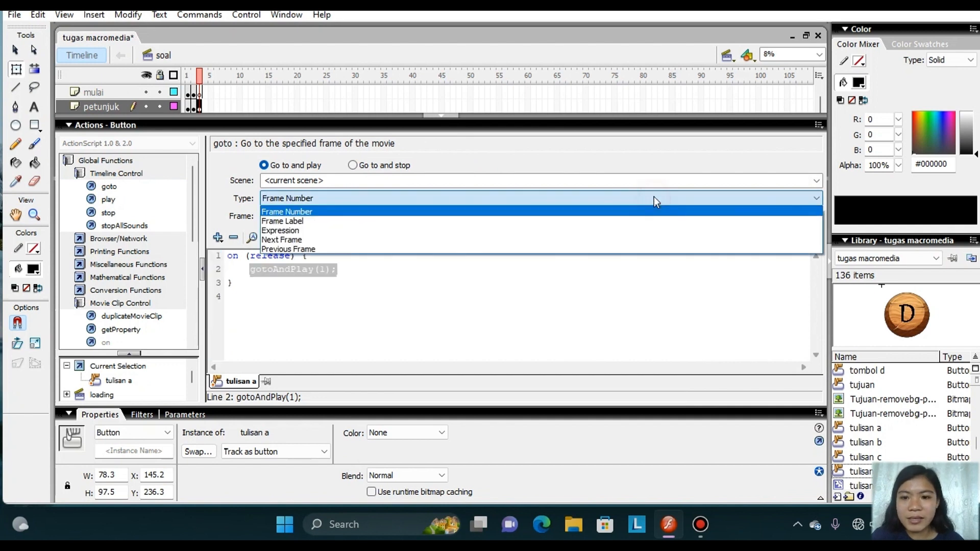
left_click(528, 243)
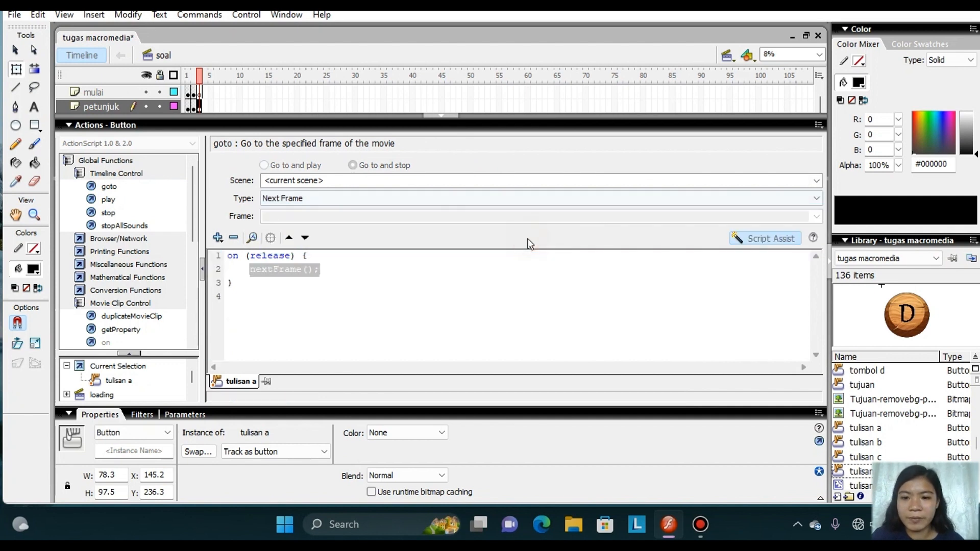
left_click(453, 114)
Add an on (release) event handler to the B button's actions.
right_click(341, 407)
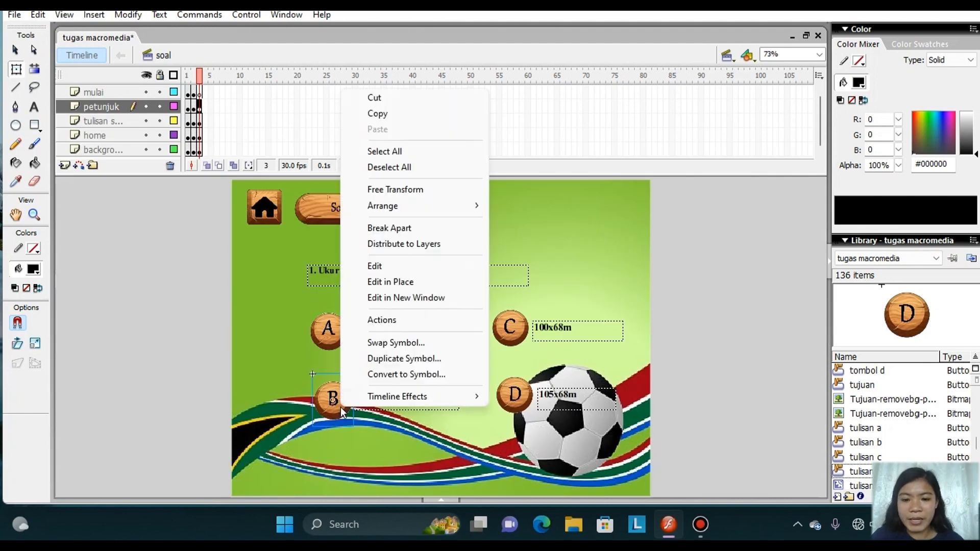
left_click(382, 319)
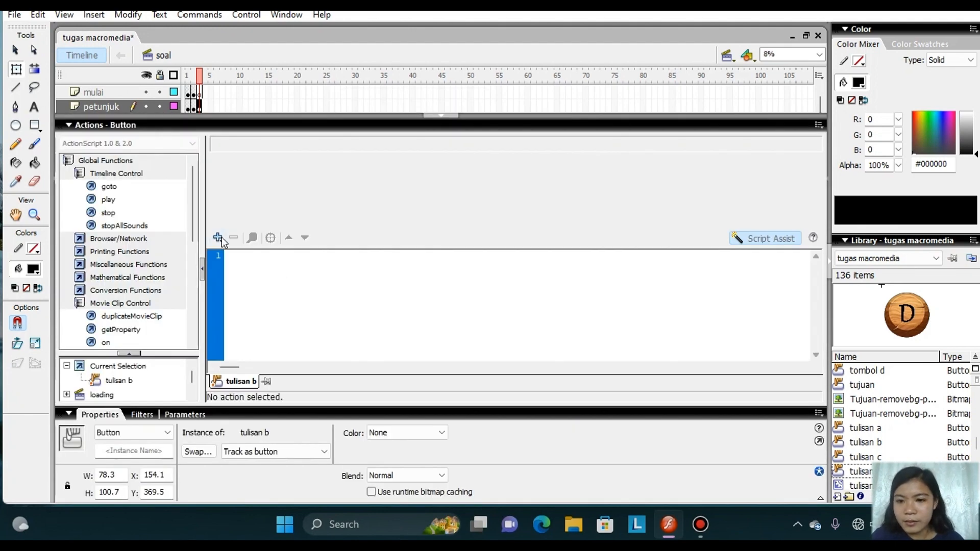
left_click(218, 237)
mouse_move(270, 255)
mouse_move(459, 351)
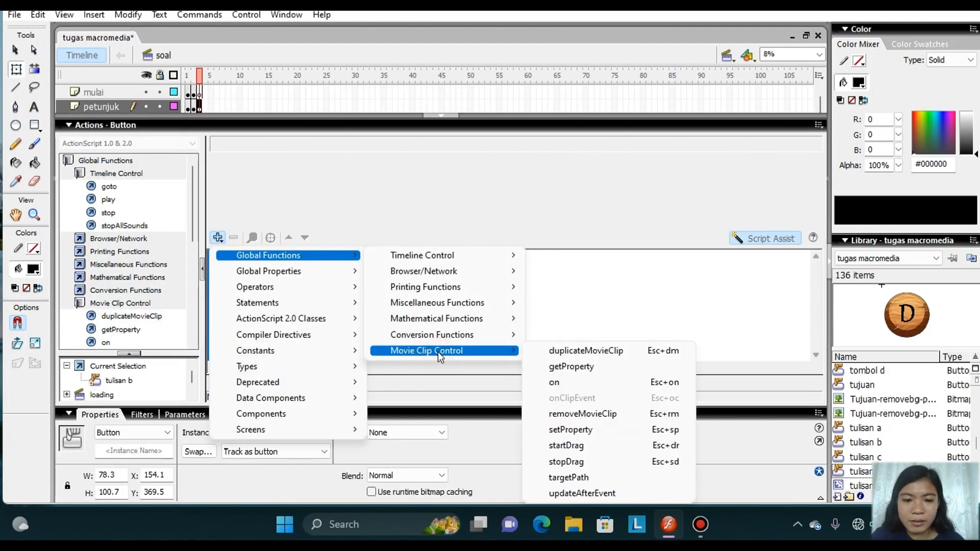
left_click(540, 384)
Add a goto action of type Next Frame inside the B button's release handler and collapse the script editor.
double_click(115, 185)
left_click(352, 165)
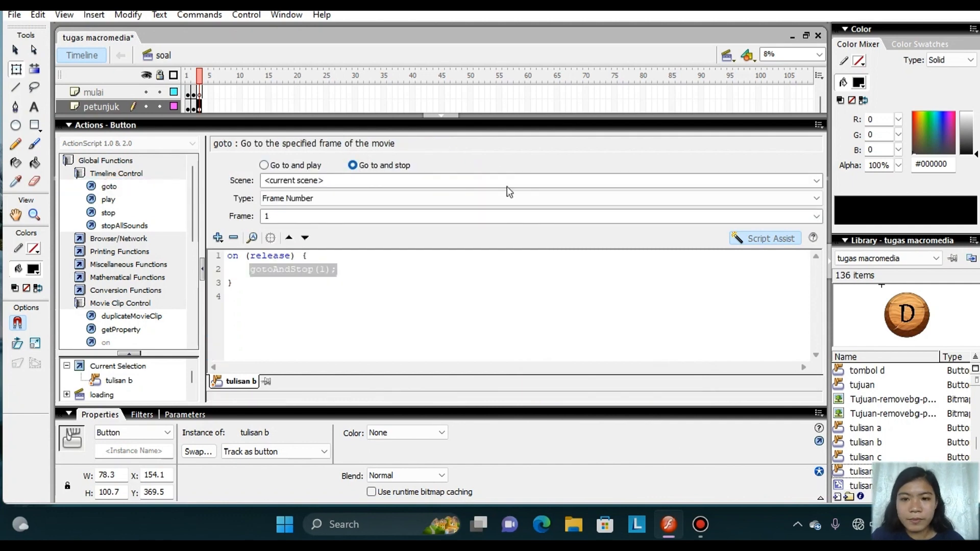
left_click(572, 200)
left_click(488, 239)
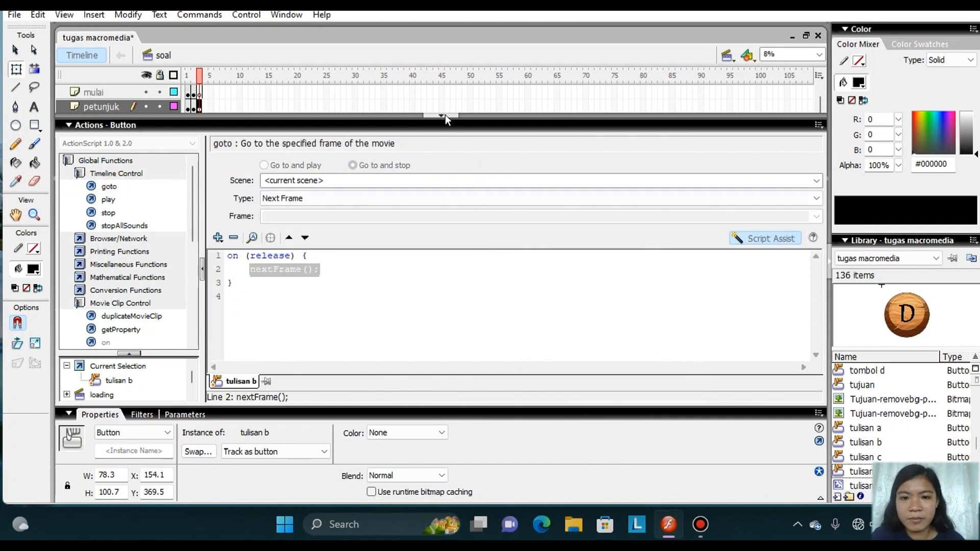
left_click(444, 115)
Add an on (release) event handler to the C button's actions.
right_click(512, 328)
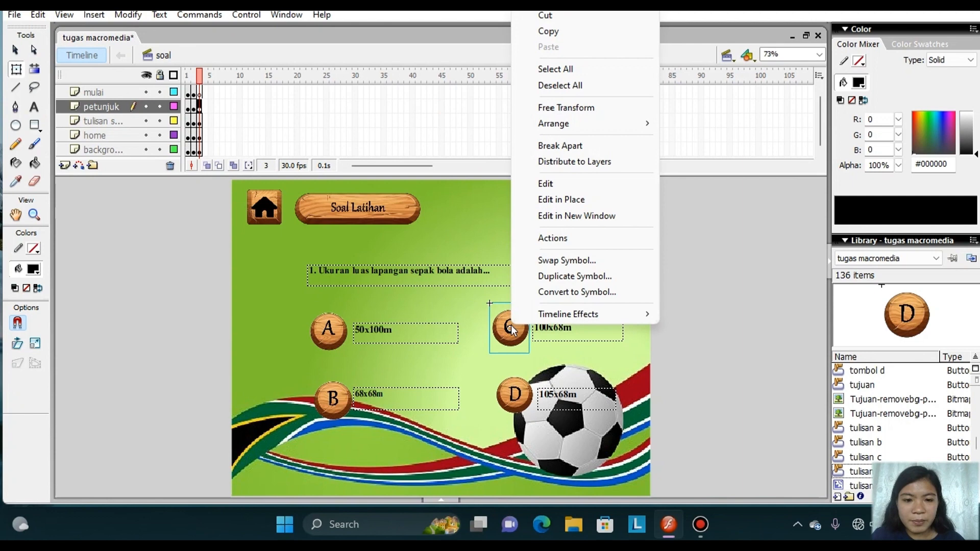
left_click(554, 241)
left_click(219, 238)
mouse_move(263, 256)
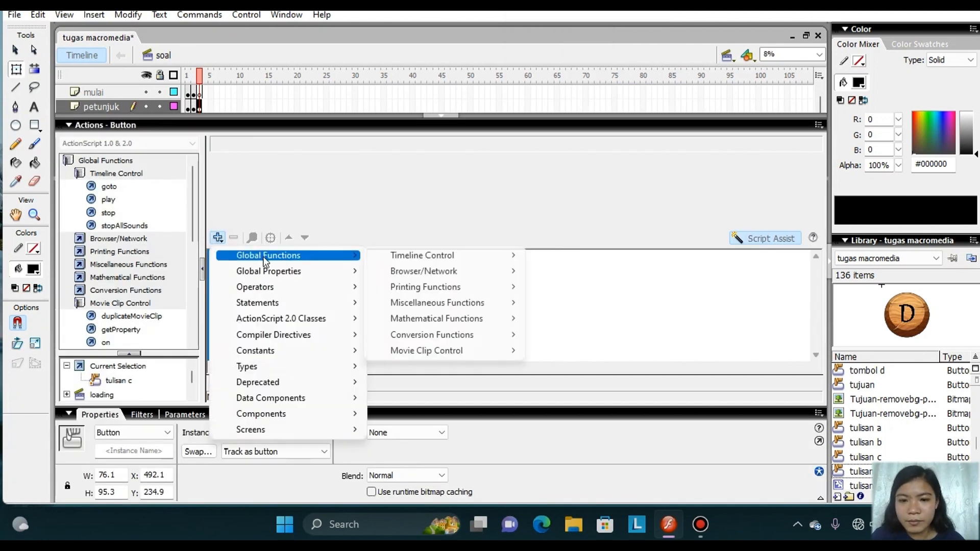
mouse_move(449, 350)
left_click(531, 389)
Add a goto action of type Next Frame inside the C button's release handler and collapse the script editor.
double_click(108, 186)
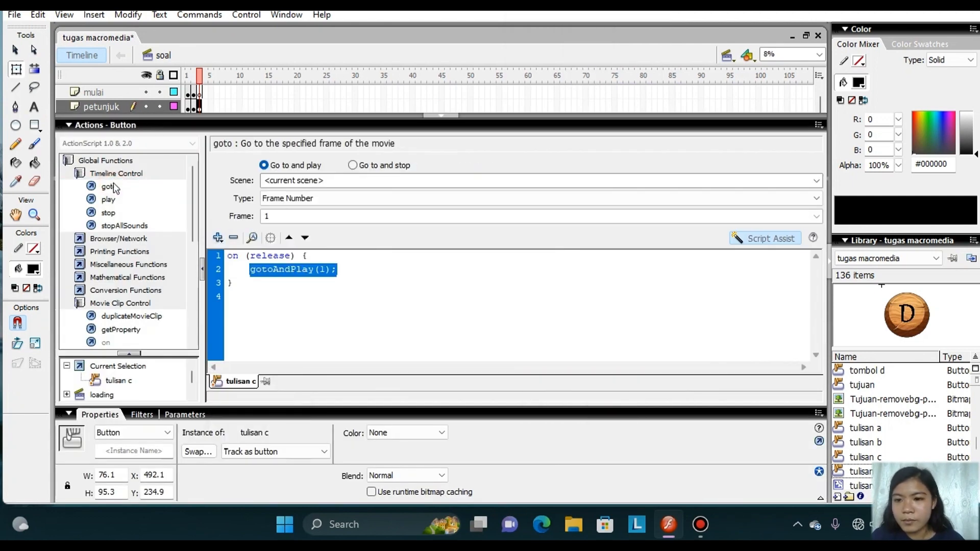
left_click(352, 164)
left_click(623, 199)
left_click(498, 237)
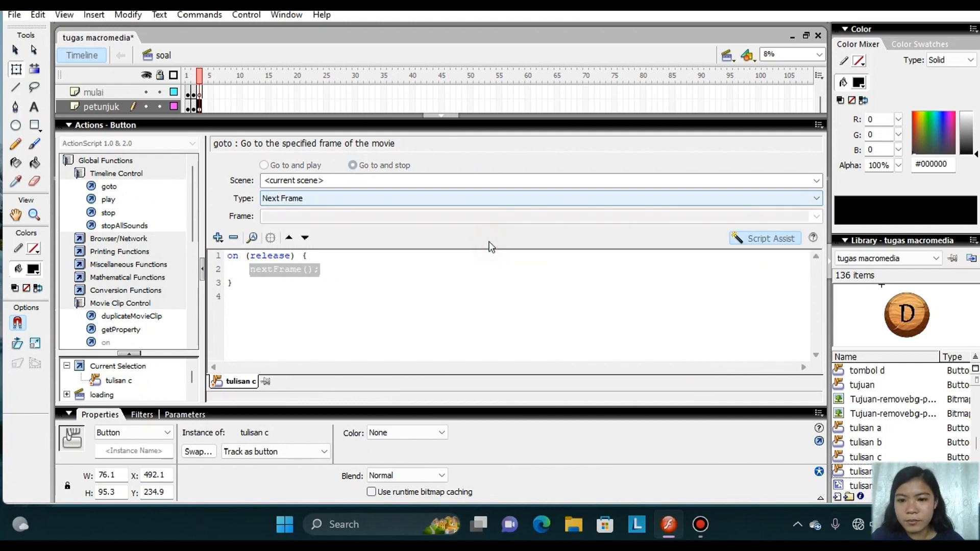
left_click(442, 115)
Add an on (release) event handler to the D button's actions.
right_click(519, 401)
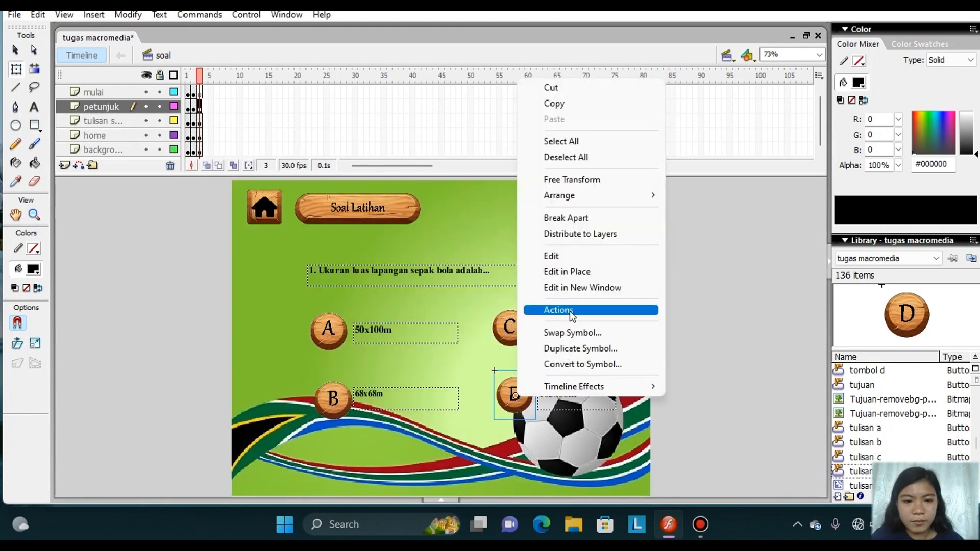
left_click(546, 308)
left_click(218, 238)
mouse_move(286, 256)
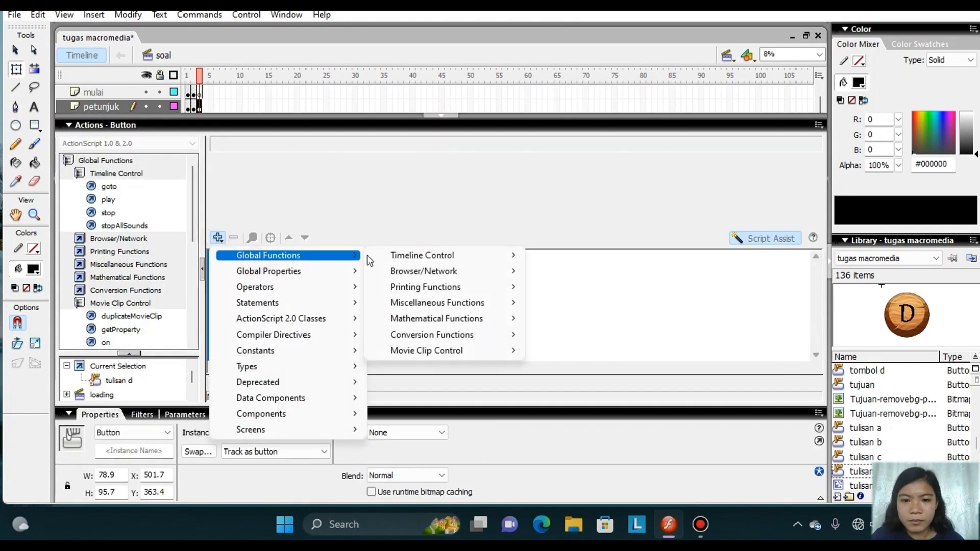
mouse_move(436, 351)
left_click(570, 380)
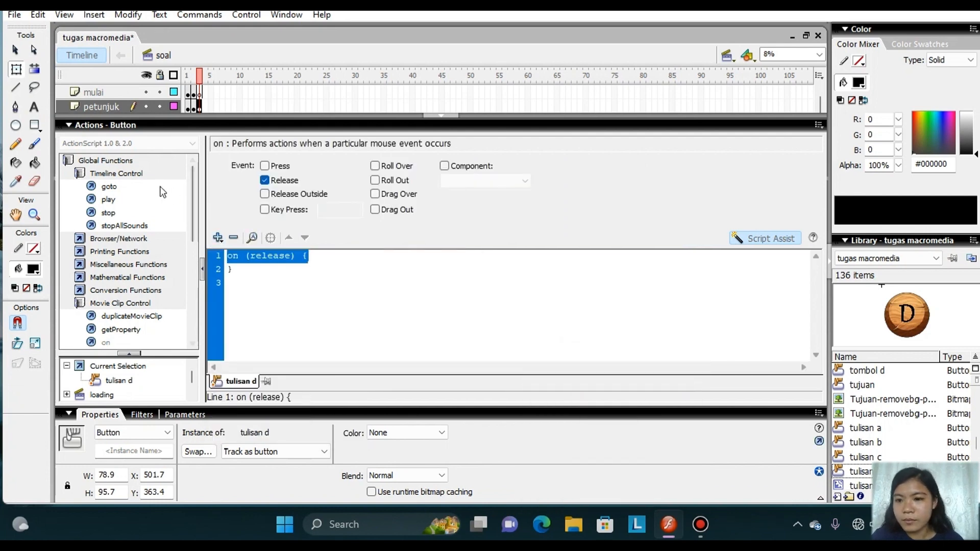
Add a goto action of type Next Frame inside the D button's release handler and collapse the script editor.
double_click(154, 186)
left_click(351, 165)
left_click(405, 198)
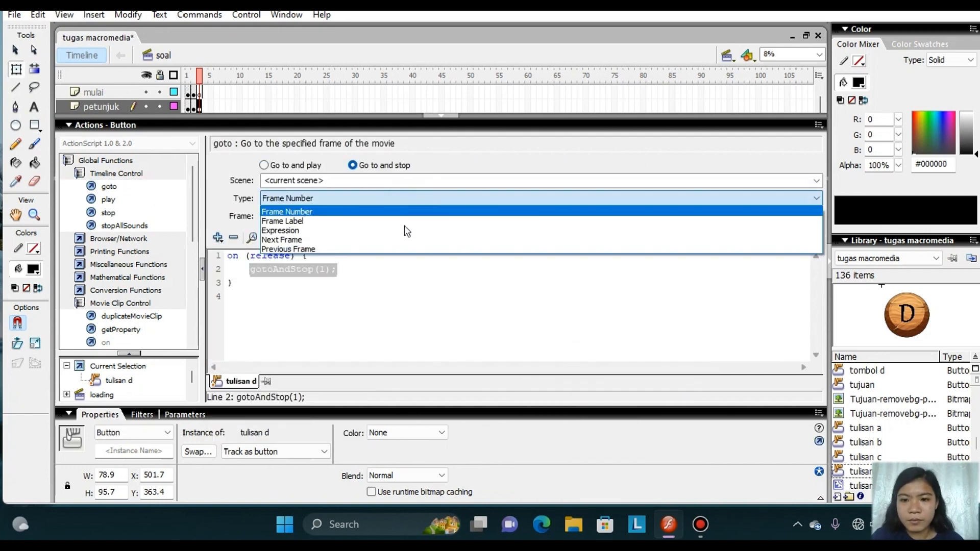
left_click(406, 236)
left_click(434, 116)
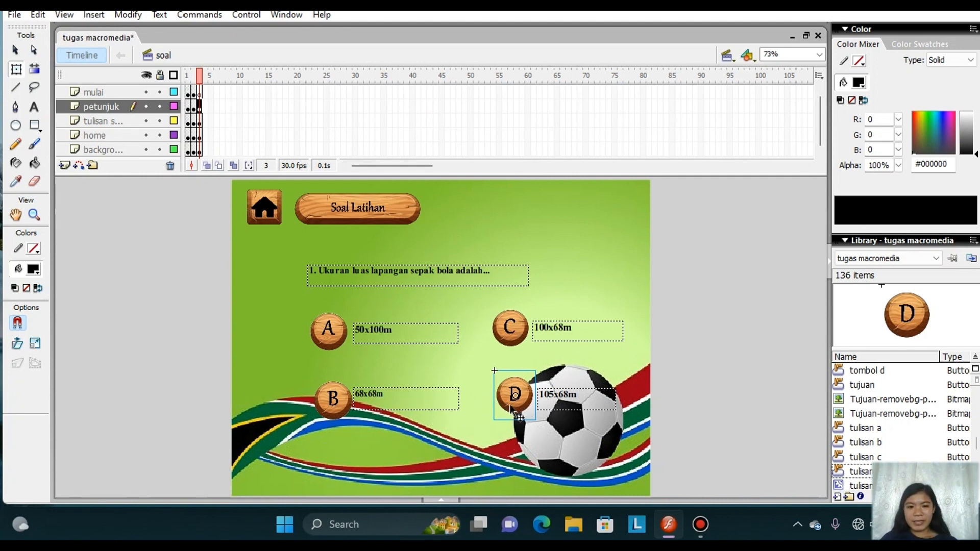
Open the C button's script and turn off Script Assist so the code can be edited directly.
left_click(510, 338)
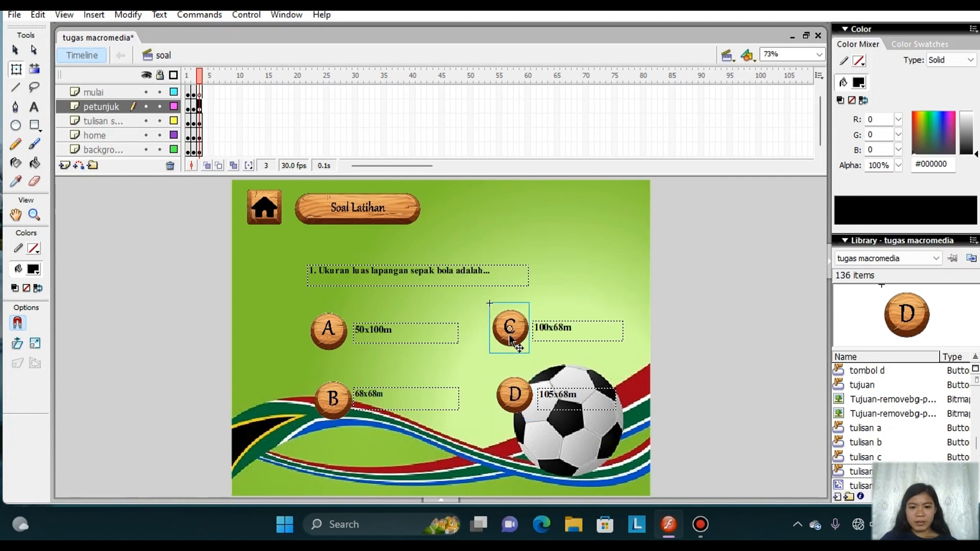
right_click(510, 338)
left_click(569, 249)
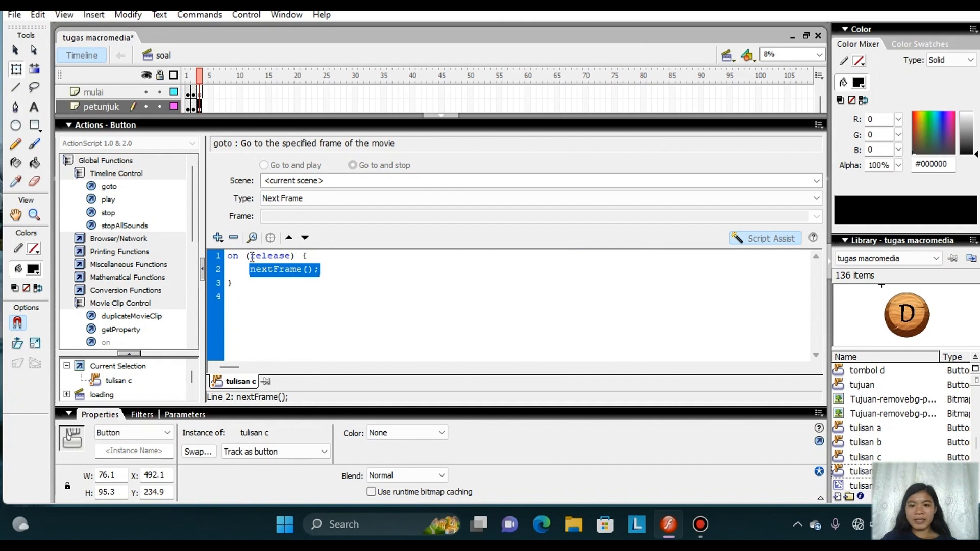
left_click(755, 238)
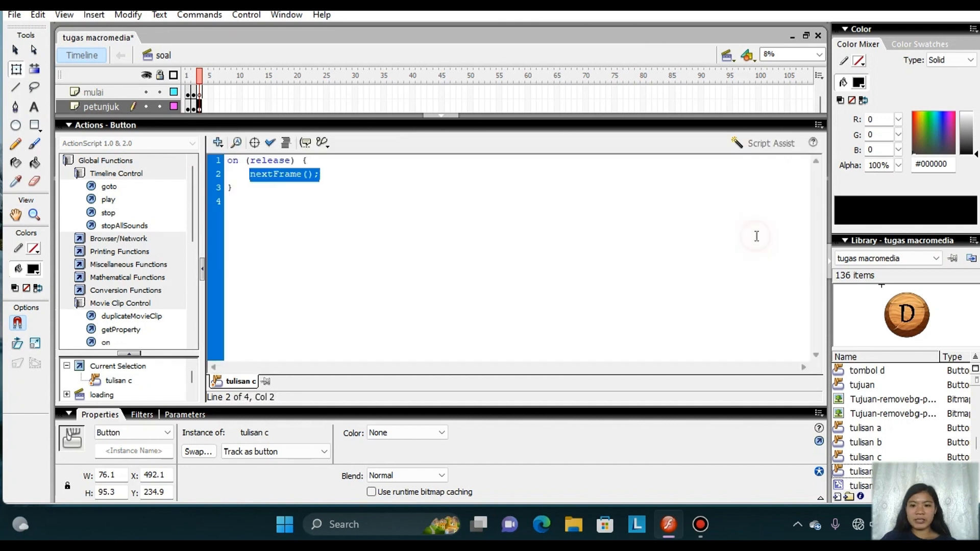
Add the line benar++; above nextFrame(); in the C button's release handler and collapse the script editor.
left_click(356, 165)
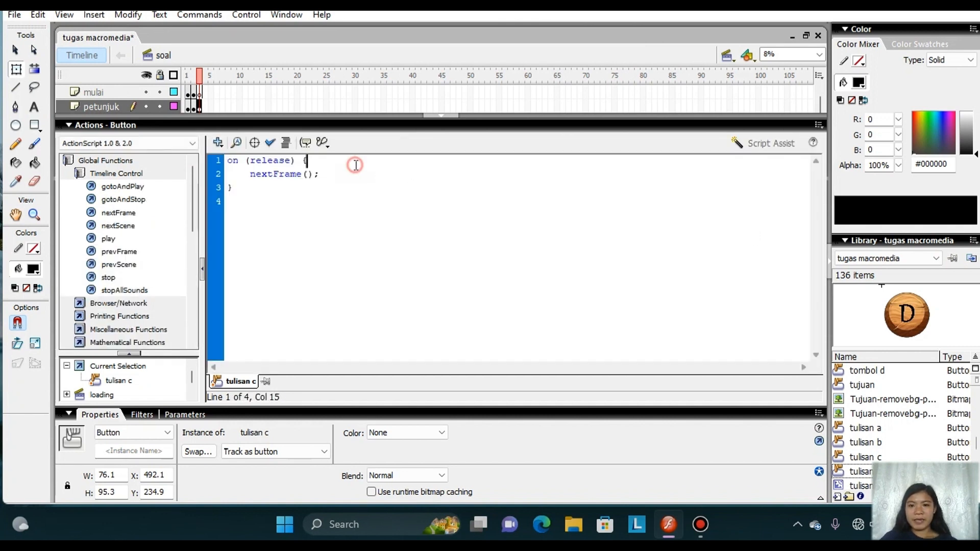
key("Return")
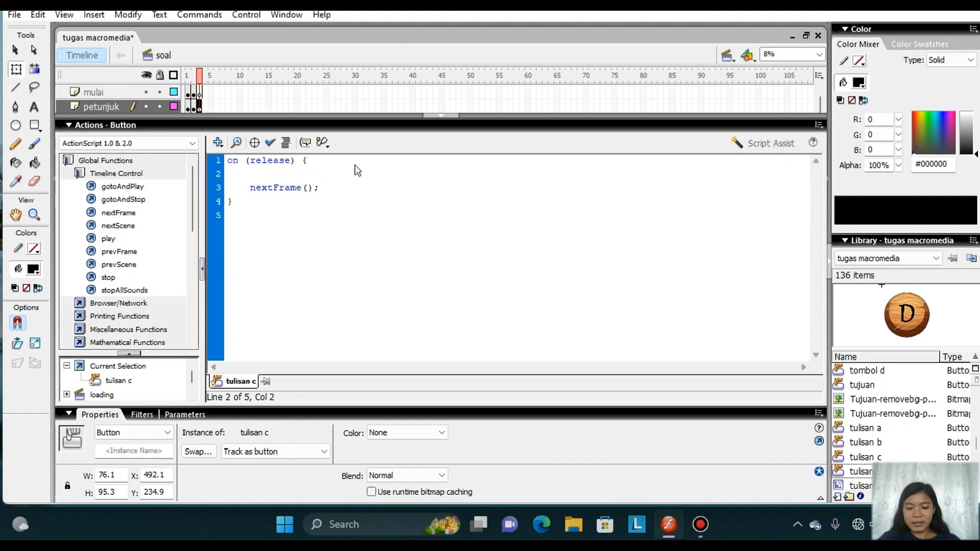
type("bena")
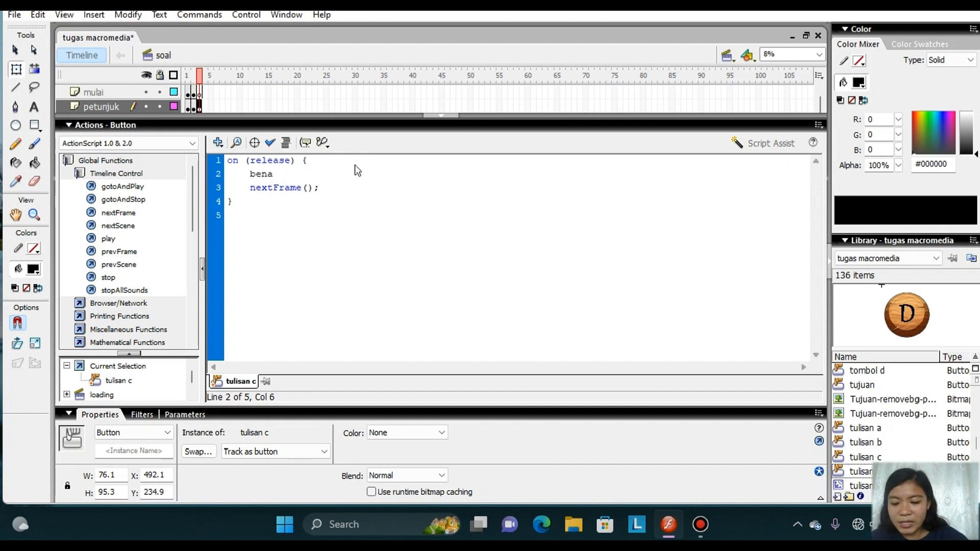
type("r==")
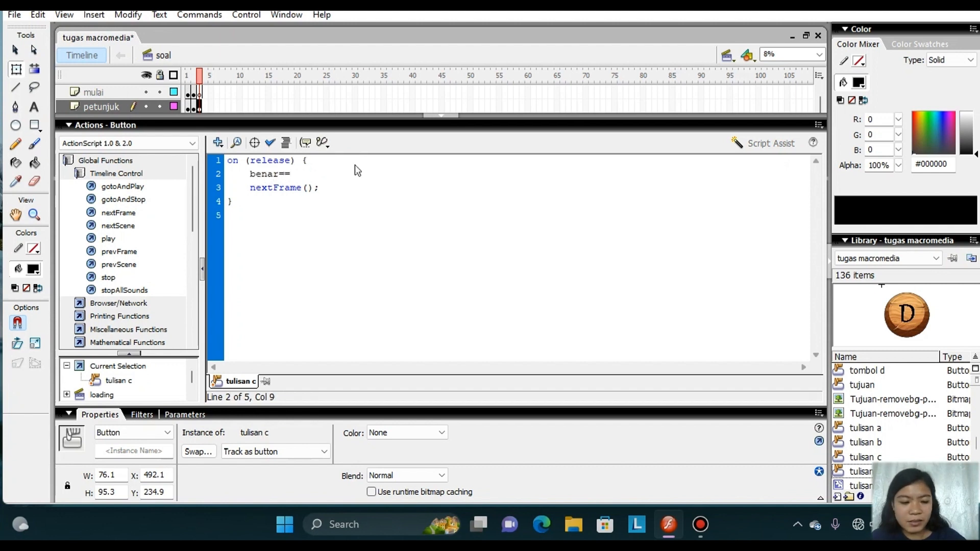
key("BackSpace")
key("BackSpace")
type("++")
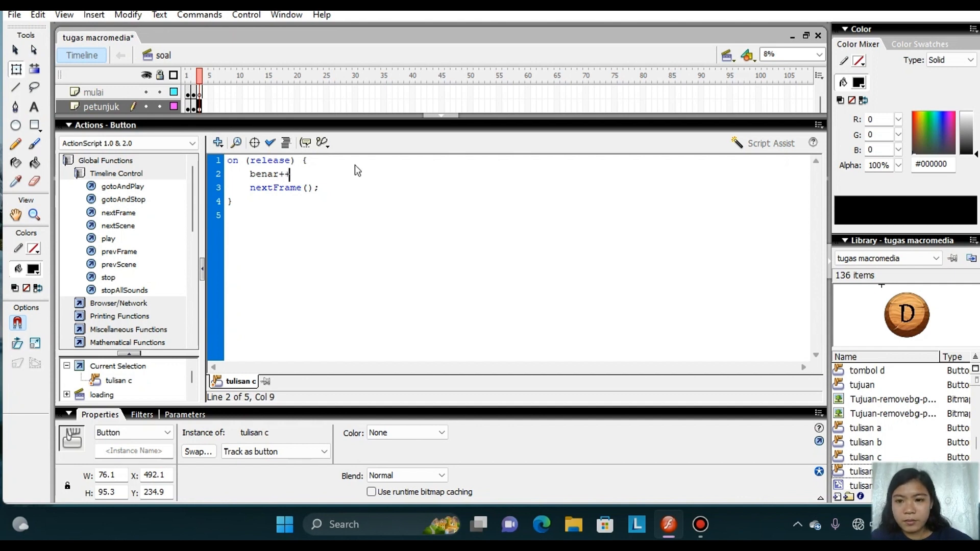
type(";")
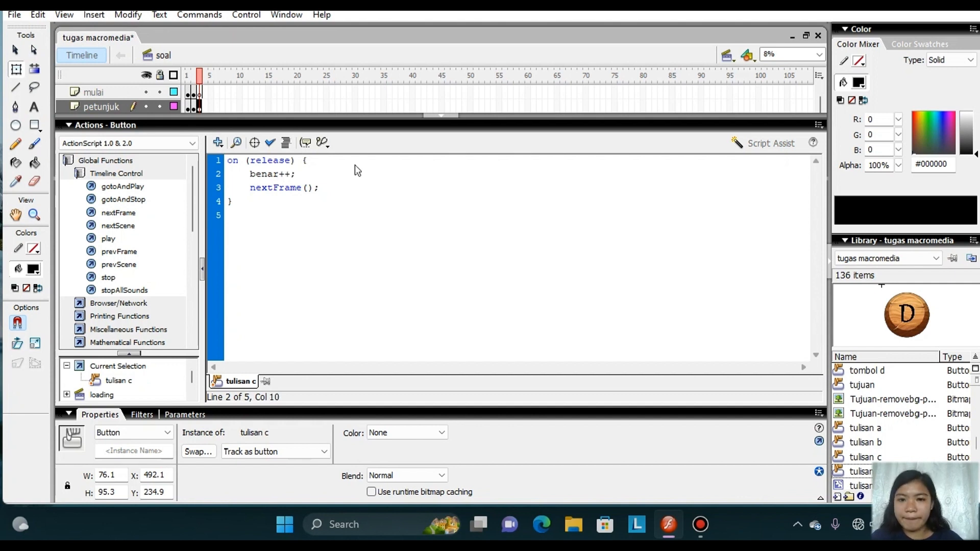
left_click(446, 116)
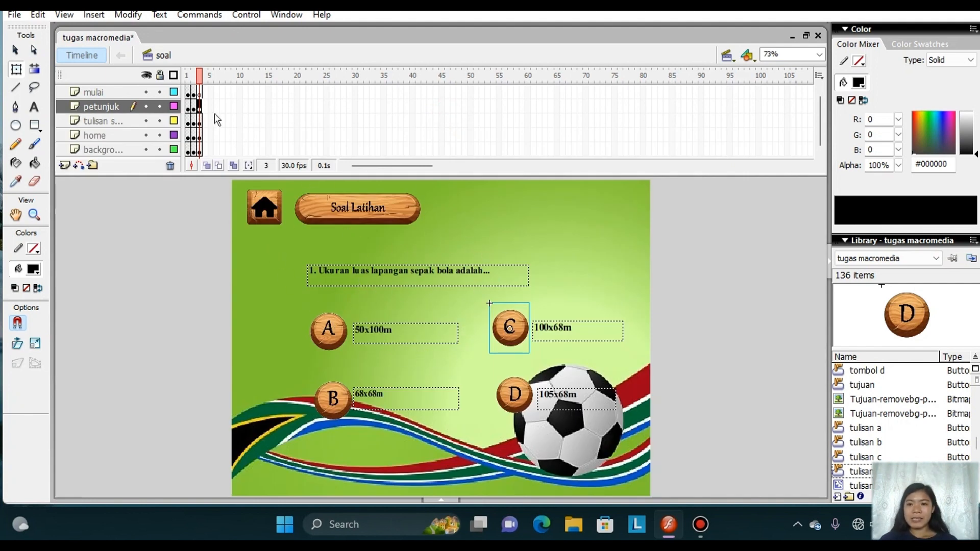
Insert keyframes at frame 4 on the mulai, petunjuk and tulisan layers.
left_click(206, 101)
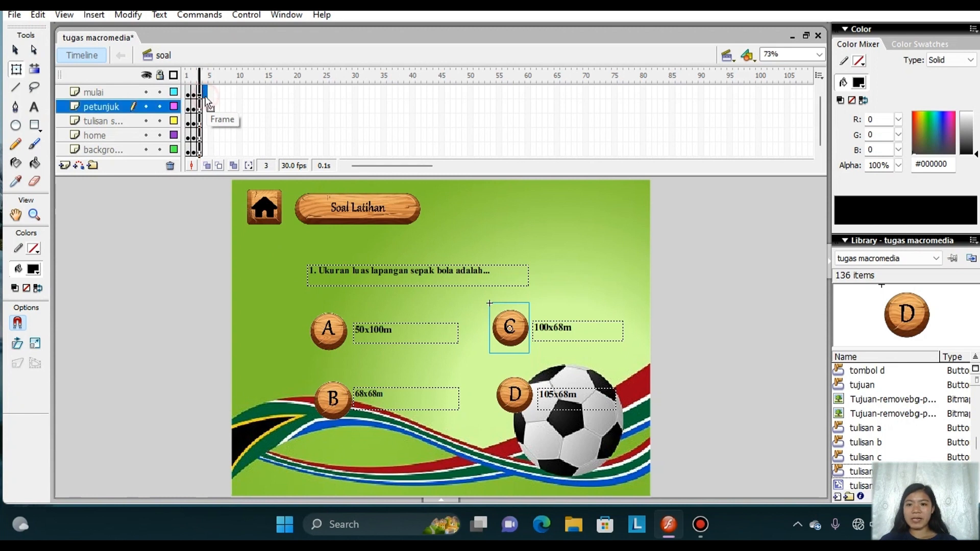
left_click(206, 93)
right_click(206, 93)
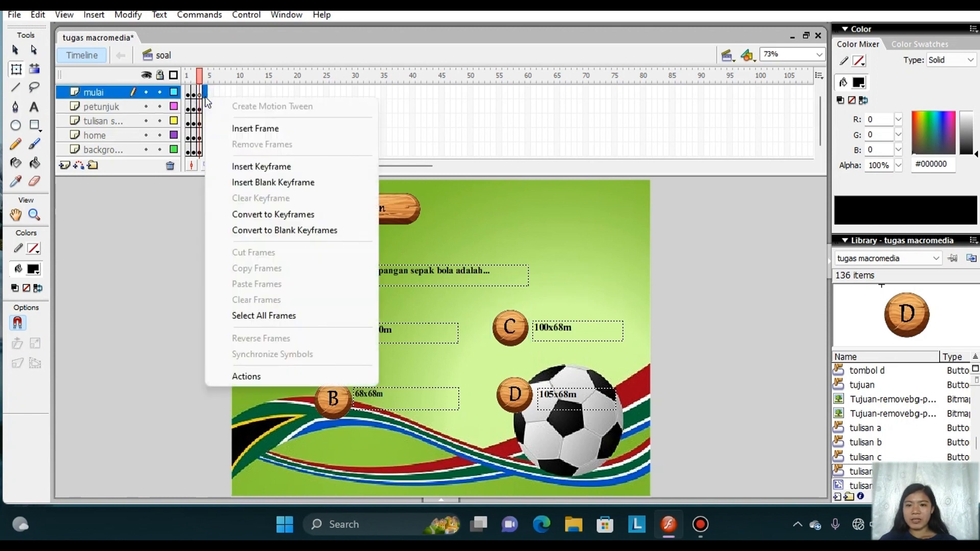
left_click(245, 168)
left_click(204, 109)
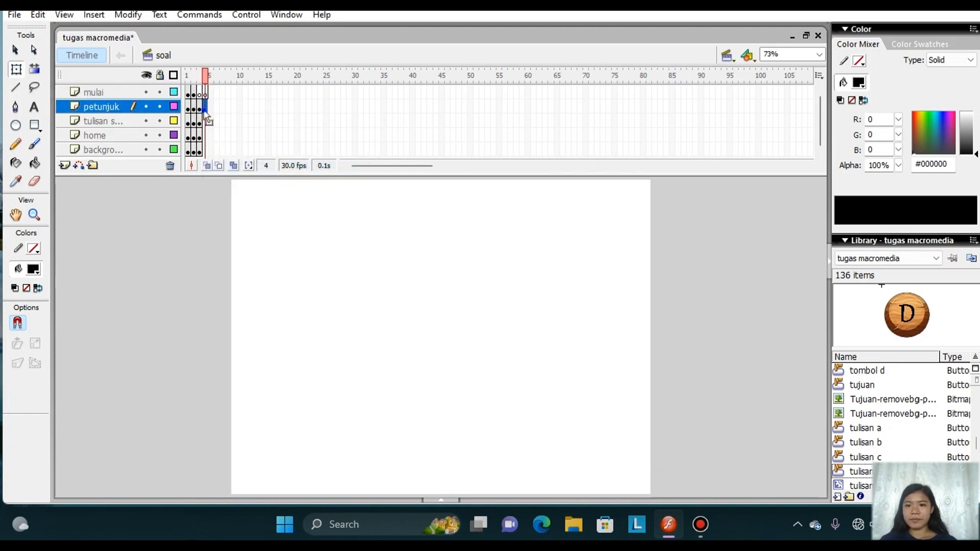
right_click(204, 109)
left_click(240, 179)
left_click(205, 120)
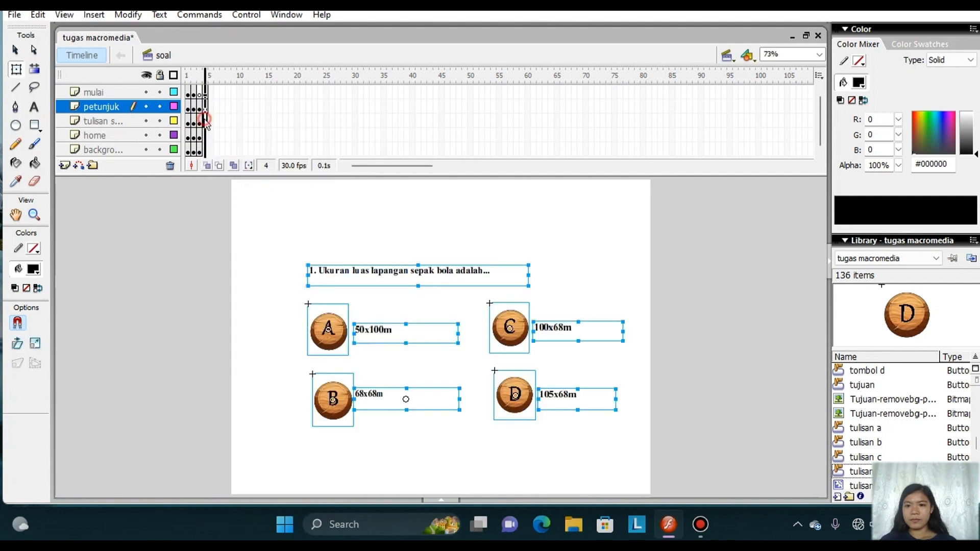
right_click(205, 120)
left_click(241, 188)
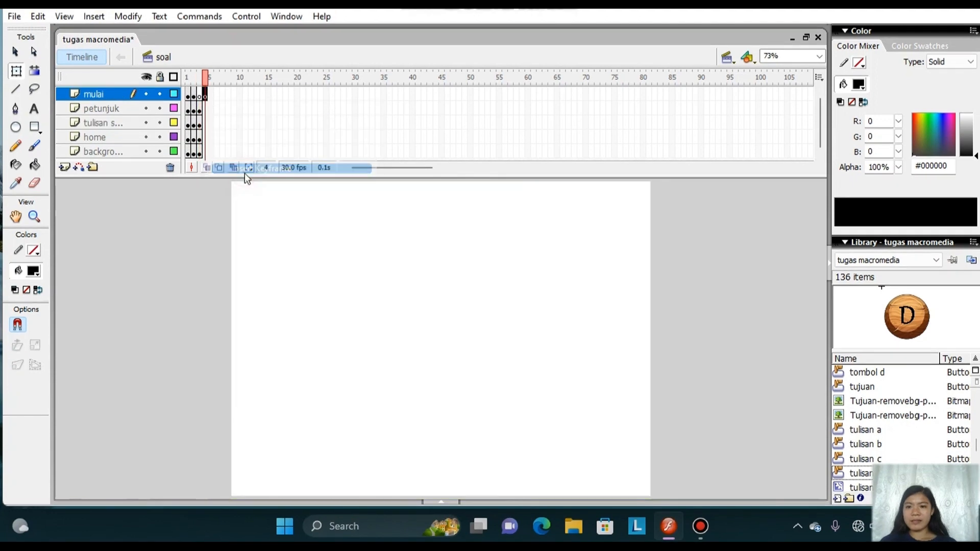
Insert keyframes at frame 4 on the petunjuk, home and background layers.
right_click(206, 107)
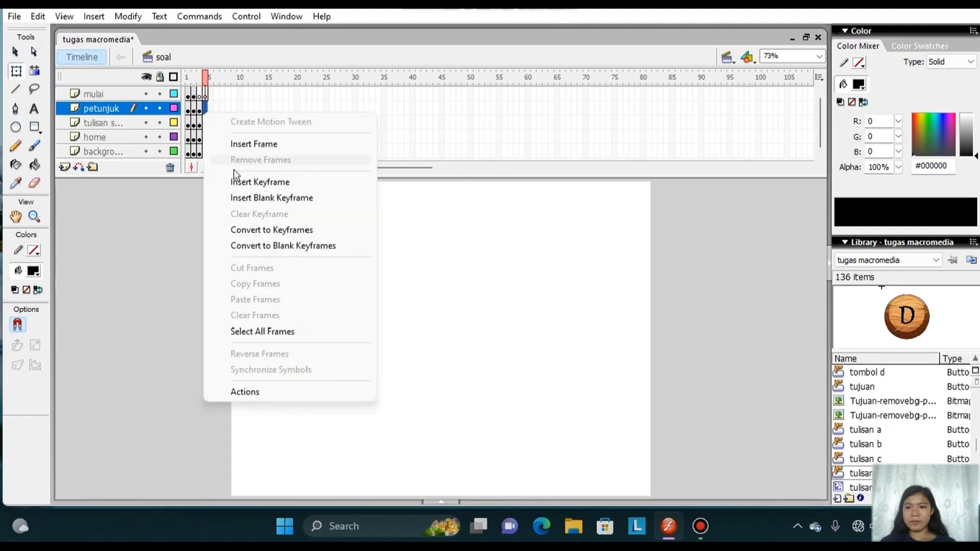
left_click(239, 178)
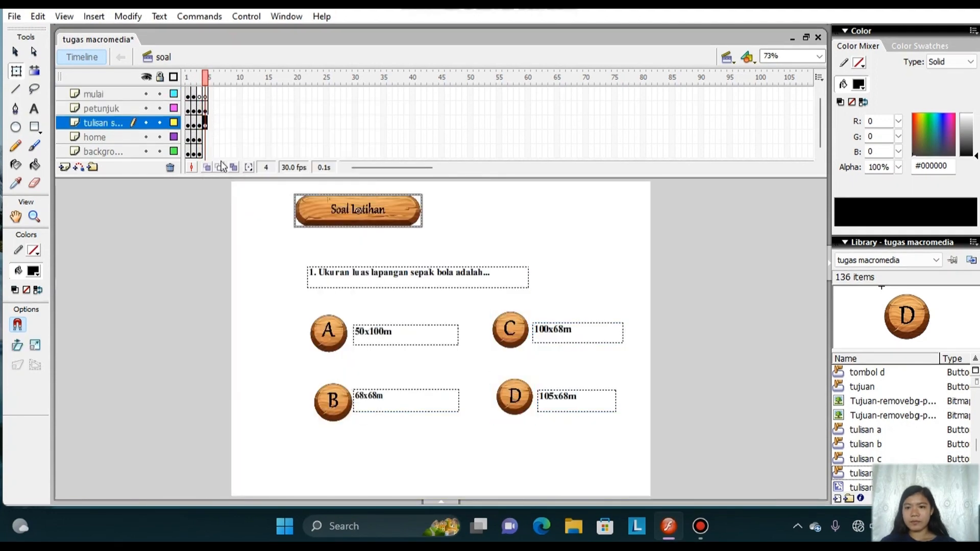
right_click(206, 136)
left_click(240, 210)
right_click(205, 151)
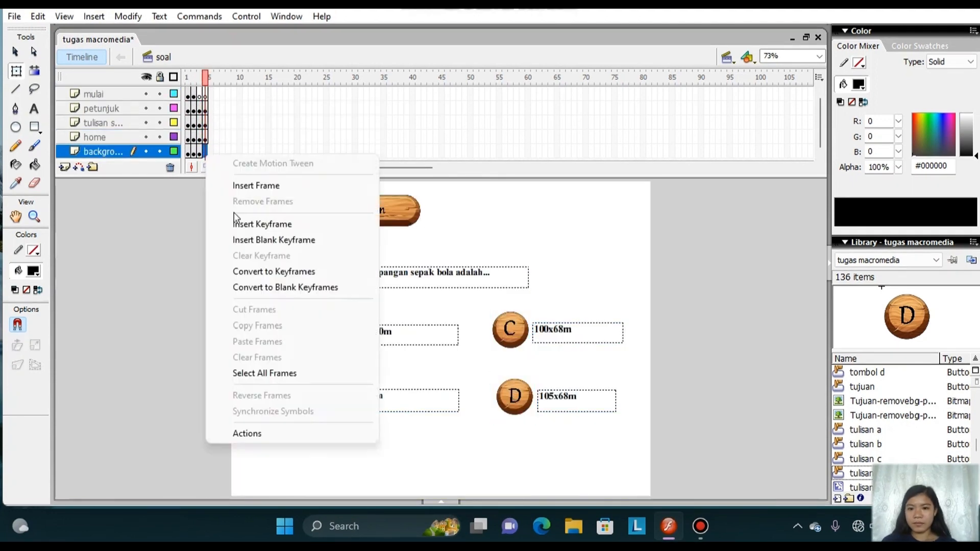
left_click(240, 222)
Replace the frame 4 question with "2. Jumlah pemain yang terdiri dalam permainan sepak bola terdiri dari..." and widen its text box to fit one line.
key("t")
left_click(339, 273)
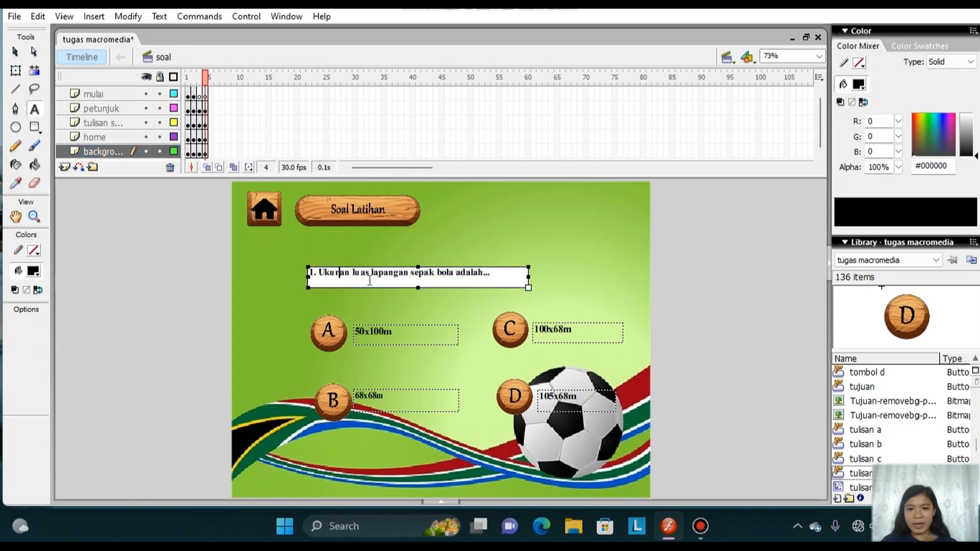
left_click_drag(491, 279, 286, 278)
type("2.")
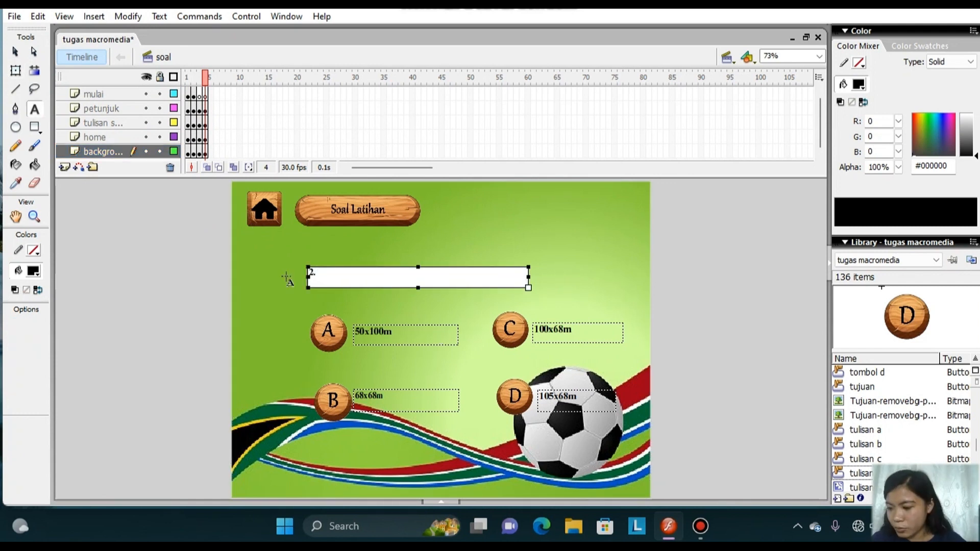
type(" Jumlah pemain yang terdiri dalam")
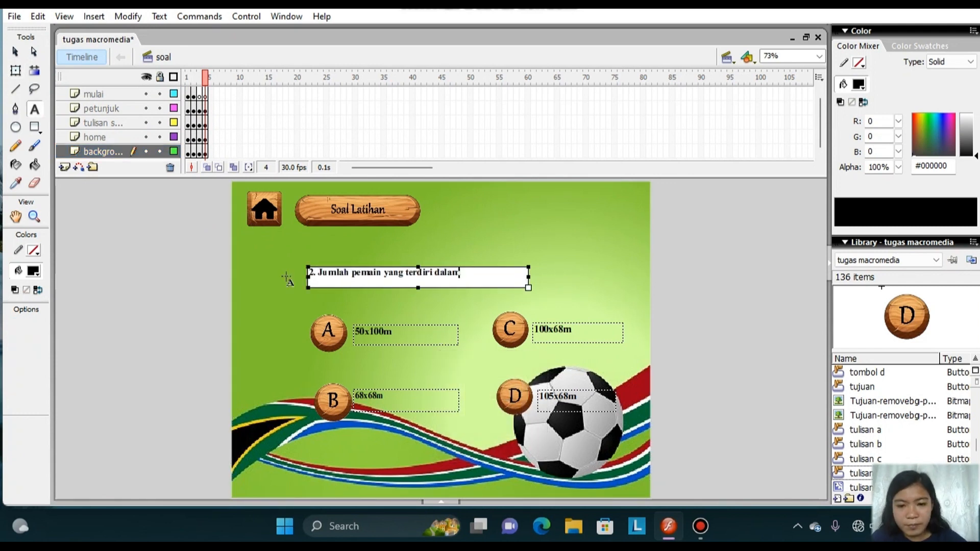
type(" permainan sepak bola terdiri dari...")
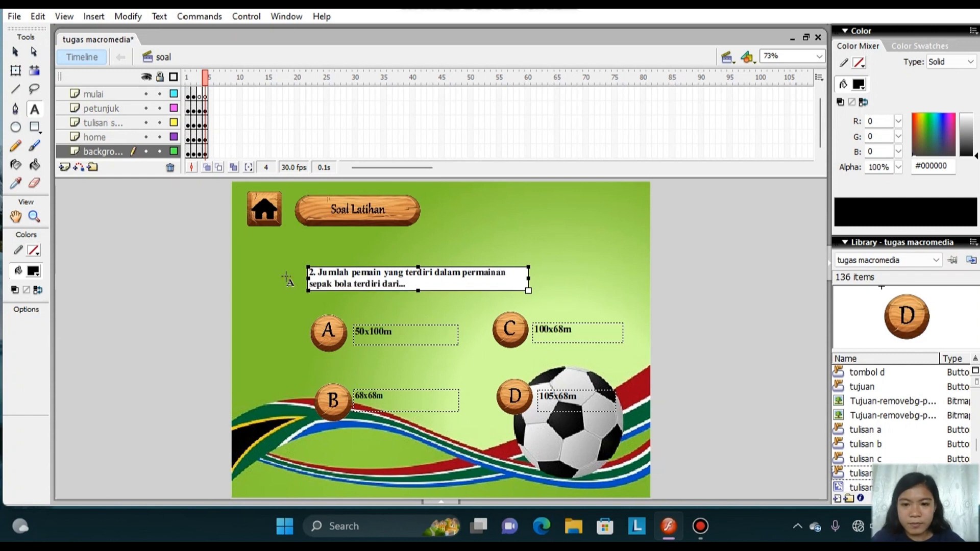
left_click_drag(528, 279, 614, 278)
Change the frame 4 answer texts to "10 pemain" for A and "11 pemain" for B.
left_click_drag(395, 335, 356, 338)
key("BackSpace")
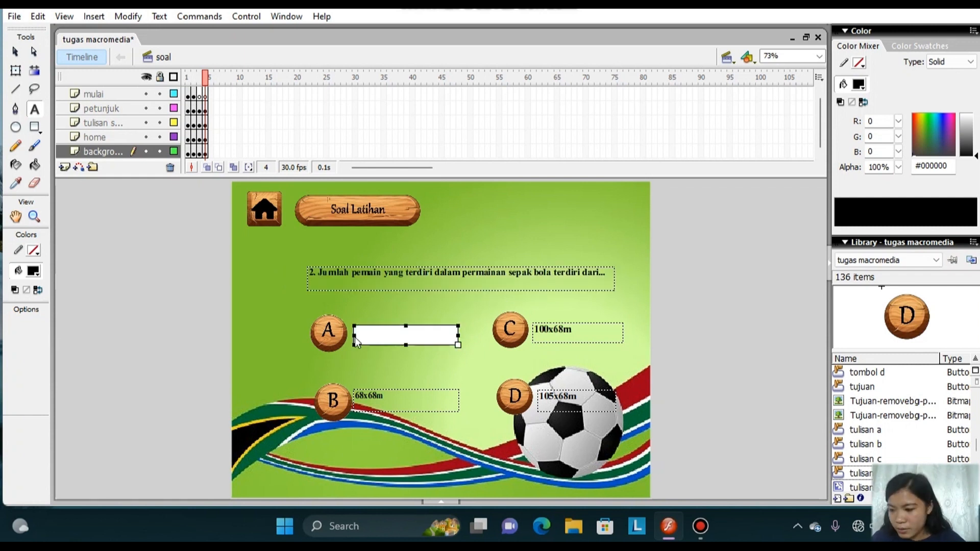
type("10 pemain")
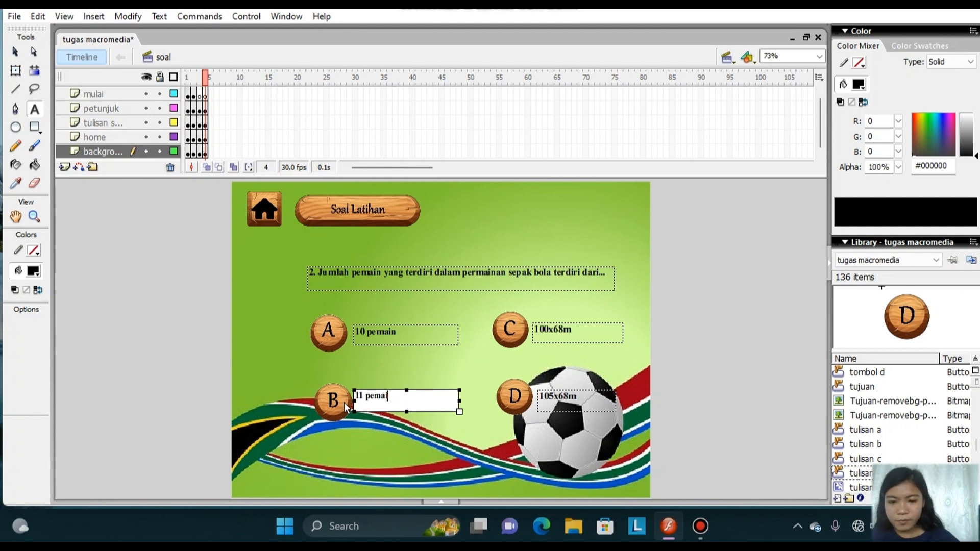
Change the frame 4 answer texts to "12 pemain" for C and "14 pemain" for D.
left_click_drag(580, 331, 527, 333)
key("BackSpace")
type("12 pemain")
left_click_drag(588, 400, 521, 407)
key("BackSpace")
type("1")
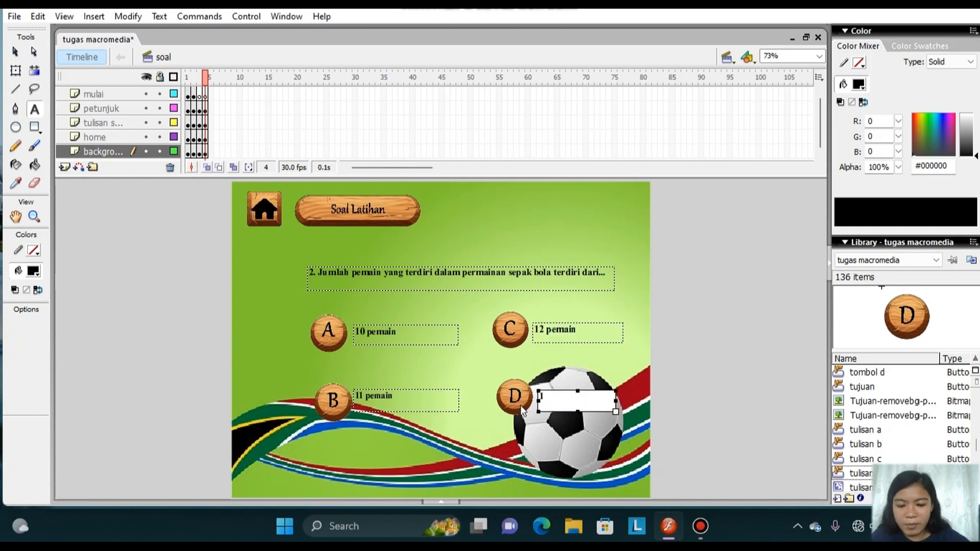
type("4 pemain")
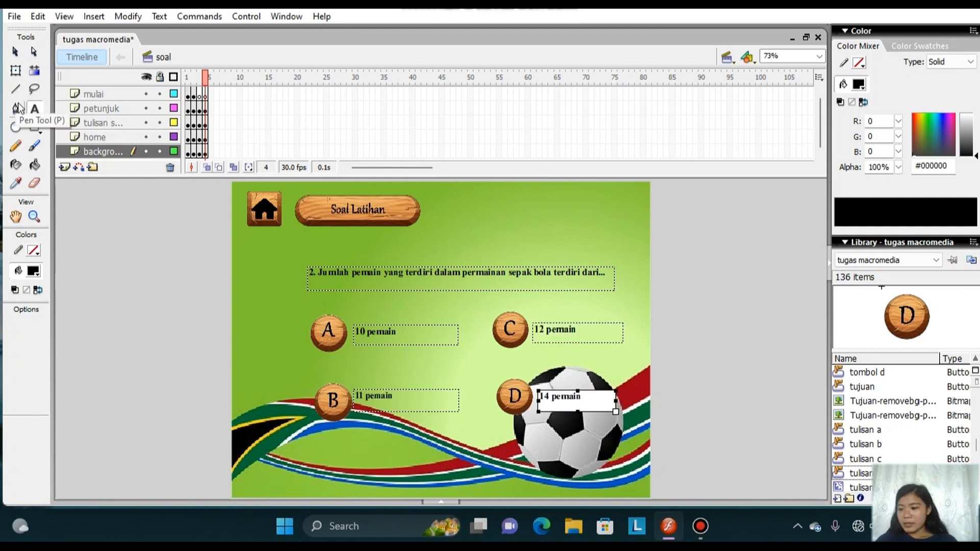
Add the line benar++; above nextFrame(); in the frame 4 B button's release handler and restore the full stage view.
left_click(15, 51)
left_click(330, 391)
right_click(330, 391)
left_click(358, 309)
left_click(315, 166)
key("Return")
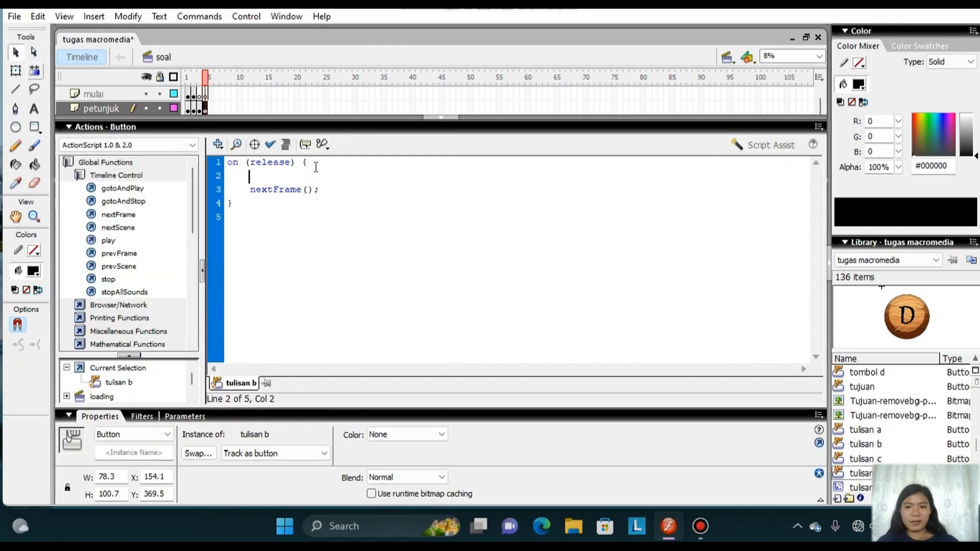
type("benar++;")
left_click(430, 125)
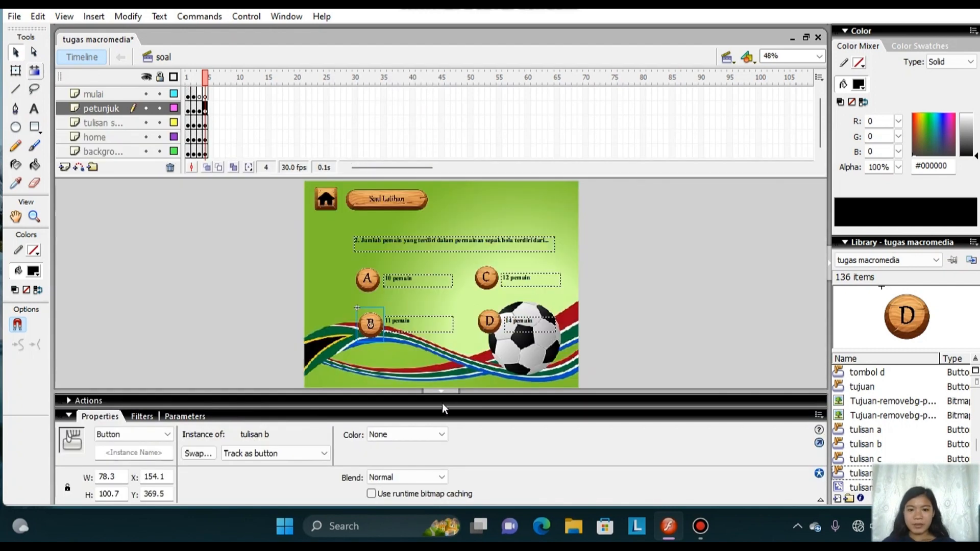
left_click(442, 393)
Insert a keyframe at frame 5 on the mulai layer.
right_click(211, 96)
left_click(258, 169)
right_click(211, 107)
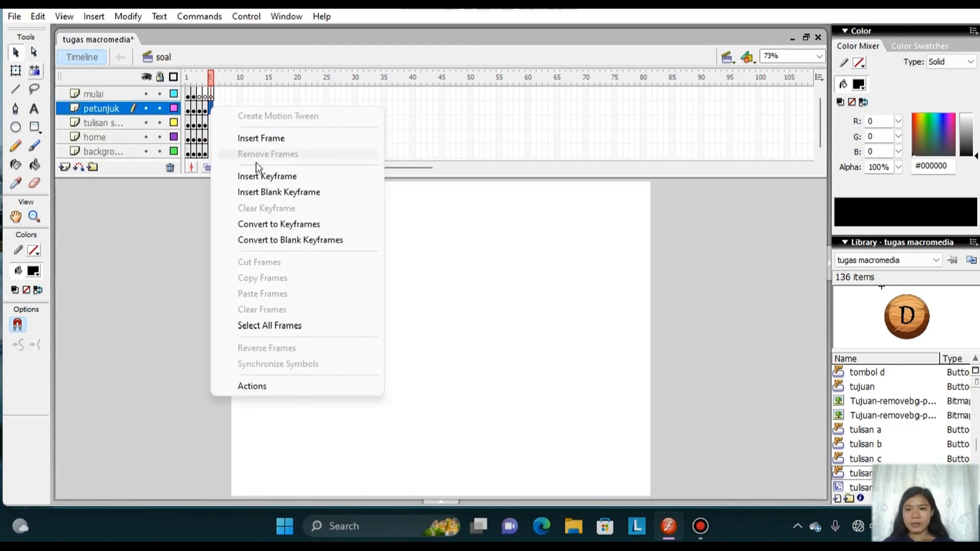
left_click(244, 149)
left_click(212, 97)
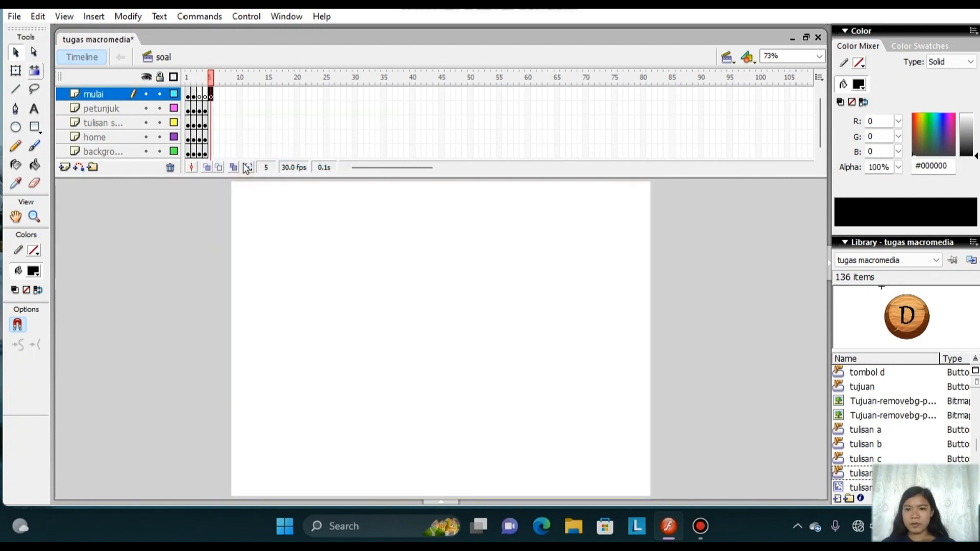
Insert keyframes at frame 5 on the petunjuk, tulisan, home and background layers.
right_click(210, 108)
left_click(262, 180)
right_click(210, 123)
left_click(259, 195)
right_click(210, 137)
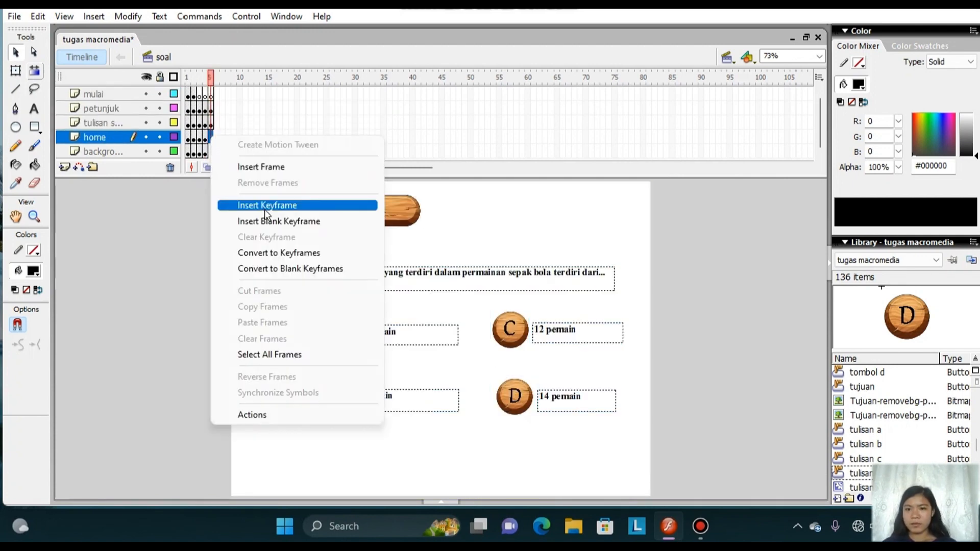
left_click(262, 203)
right_click(211, 151)
left_click(262, 221)
Replace the frame 5 question text with "3. Induk dari organisasi sepak bola internasional adalah...".
left_click(34, 111)
left_click_drag(607, 272, 308, 272)
key("BackSpace")
type("3. Induk dari organisasi sepak bola")
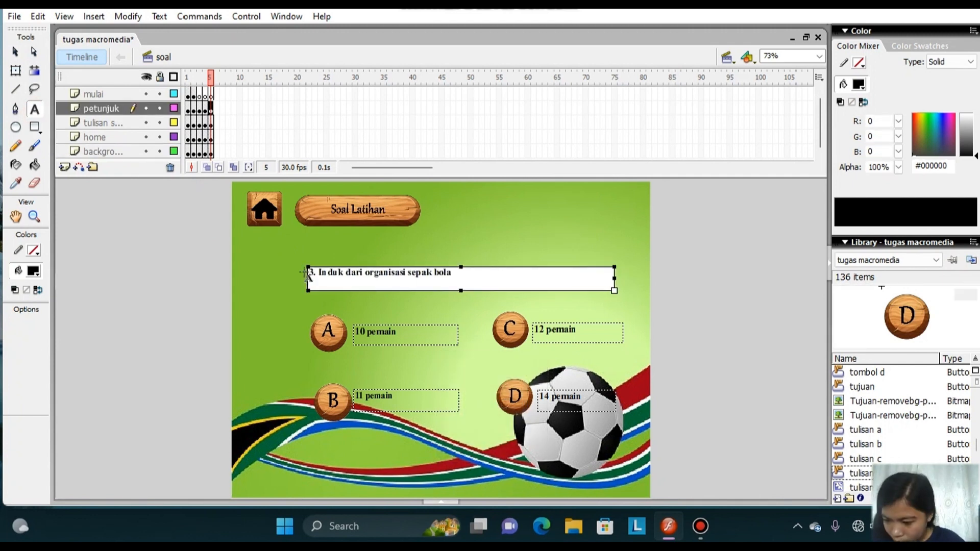
type("h...")
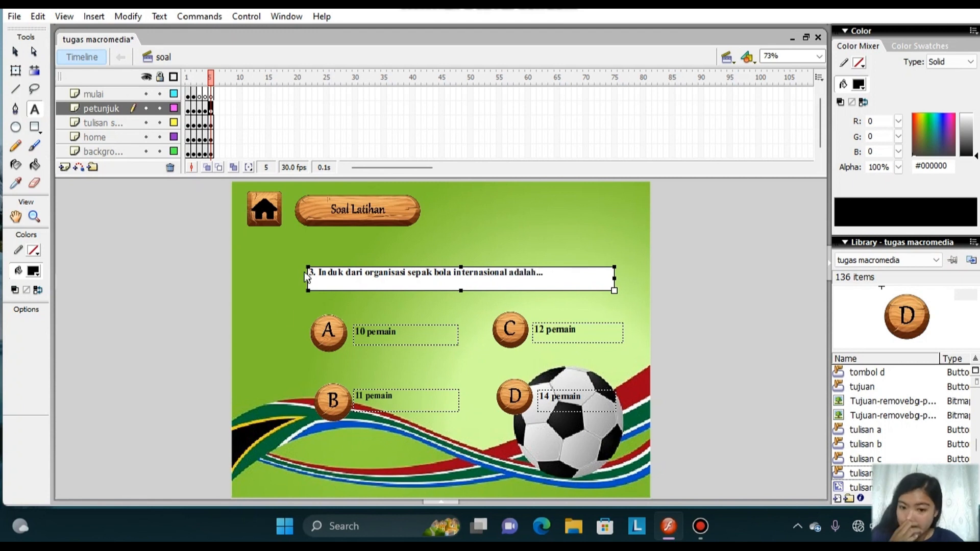
Replace the frame 5 answer texts with FIFA for A and PSSI for B.
left_click_drag(400, 334, 354, 337)
key("BackSpace")
key("Caps_Lock")
type("FIFA")
left_click_drag(345, 397, 347, 401)
type("P")
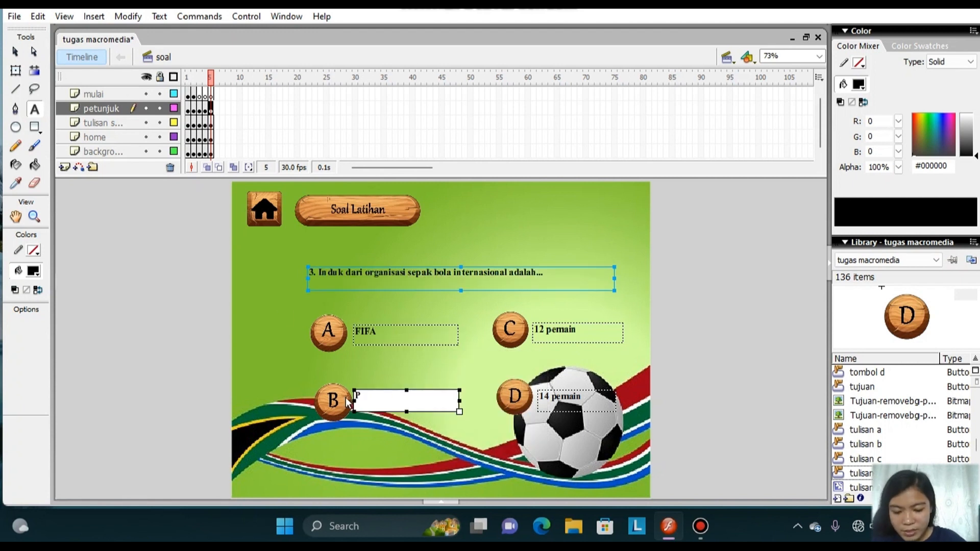
Replace the frame 5 answer texts with SSB for C and PSIS for D.
left_click_drag(576, 331, 522, 324)
key("BackSpace")
type("SSB")
left_click_drag(582, 397, 533, 402)
key("BackSpace")
type("PSIS")
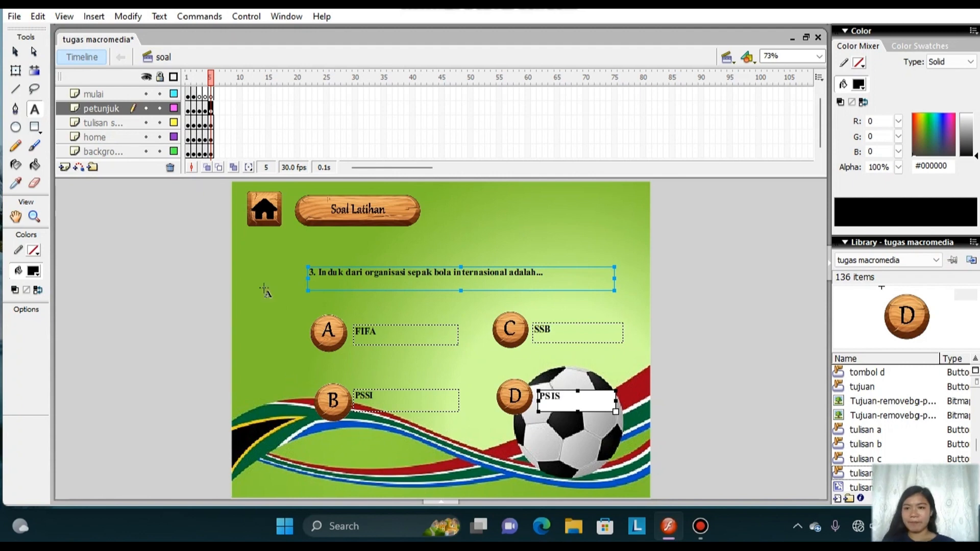
Add the line benar++; above nextFrame(); in the frame 5 A button's release handler and restore the full stage view.
left_click(15, 52)
left_click(16, 70)
right_click(324, 333)
left_click(369, 245)
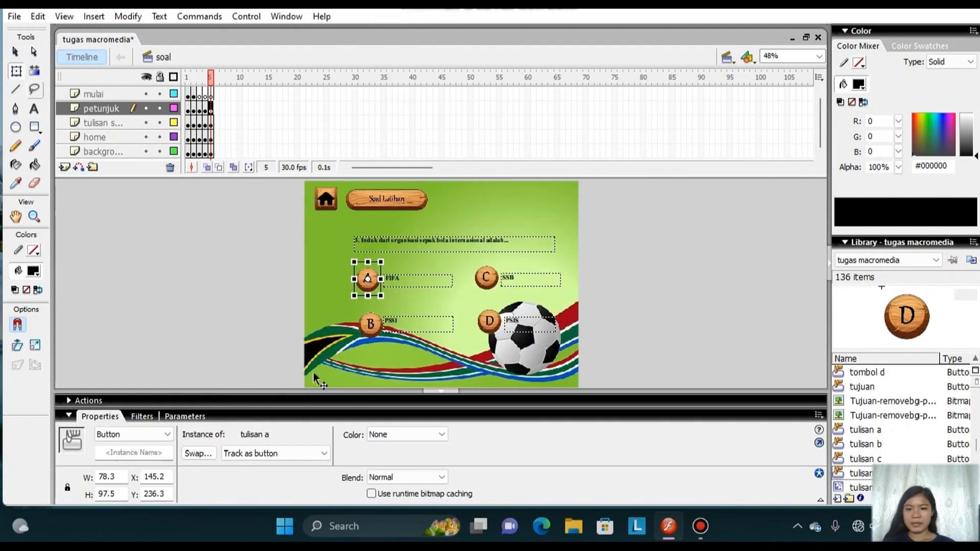
left_click(323, 163)
key("Return")
type("benra")
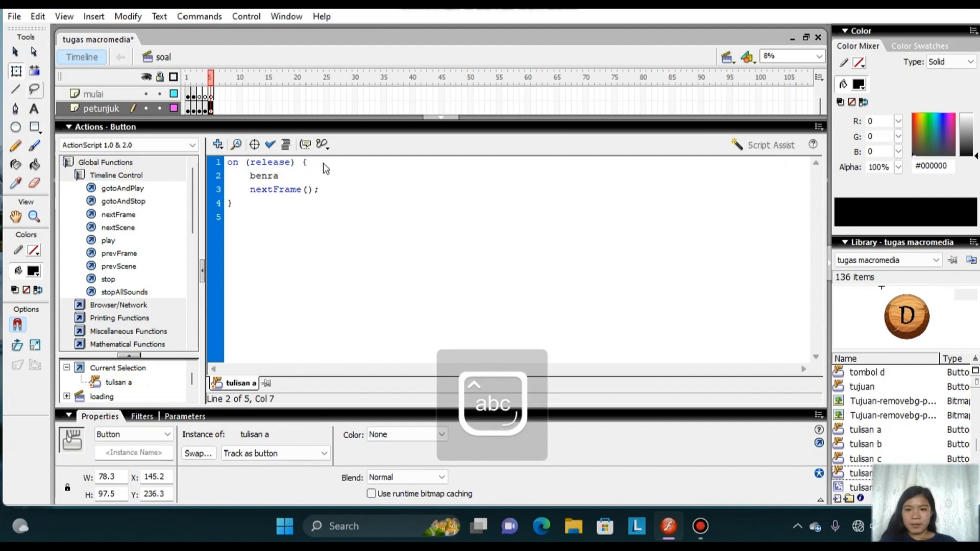
key("BackSpace")
key("BackSpace")
type("ar++;")
left_click(427, 116)
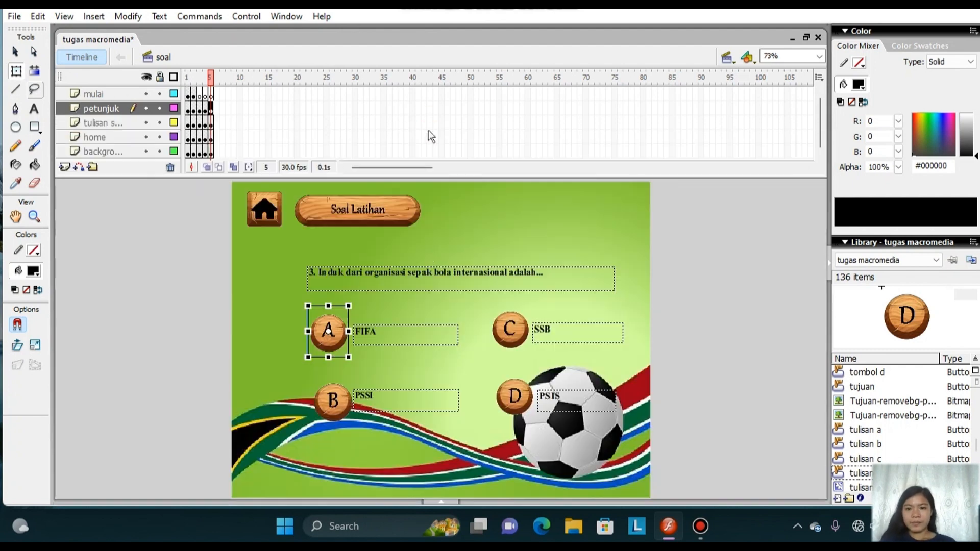
Insert keyframes at frame 6 on the mulai, petunjuk, tulisan, home and background layers.
right_click(216, 97)
left_click(271, 167)
right_click(216, 112)
left_click(271, 182)
right_click(217, 122)
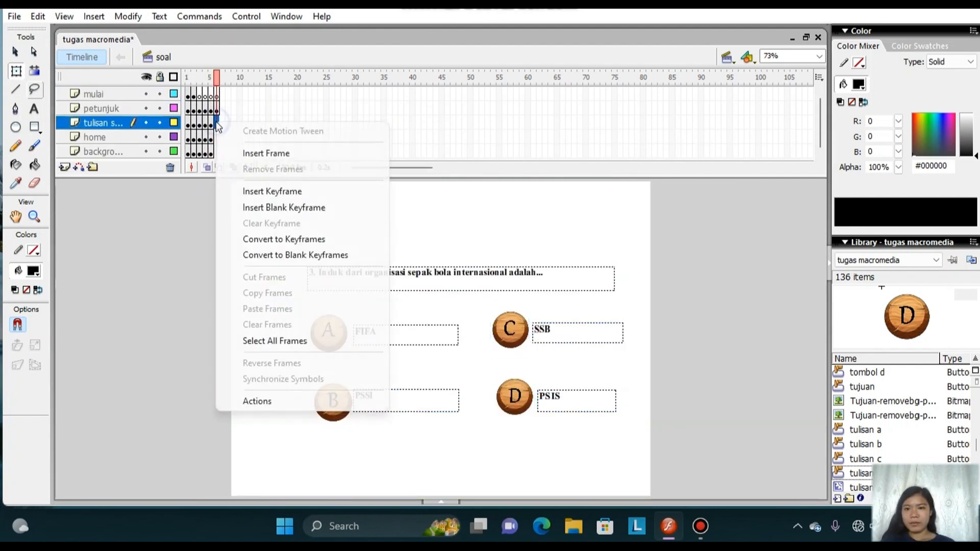
left_click(266, 191)
right_click(216, 137)
left_click(266, 205)
right_click(217, 151)
left_click(271, 220)
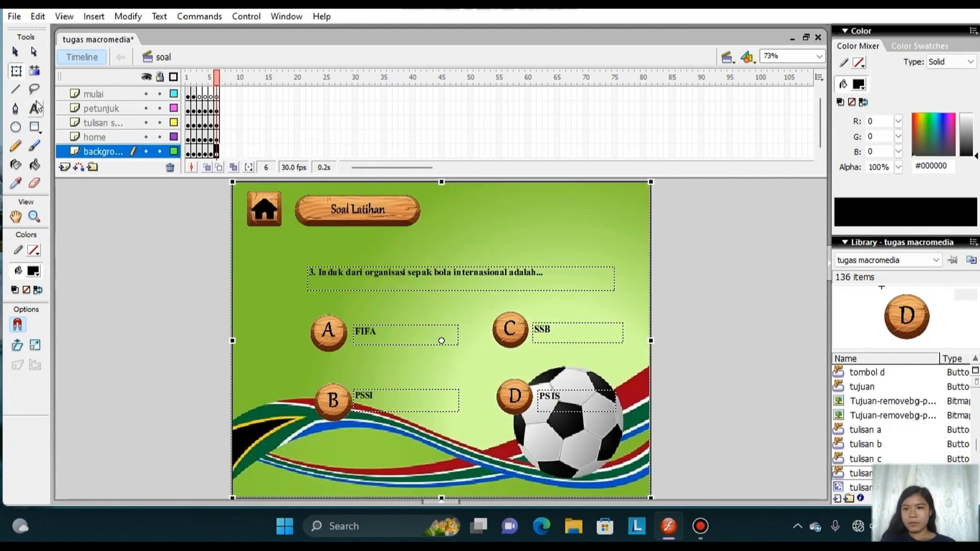
Replace the frame 6 question text with "Berapa lama waktu permainan sepak bola...".
left_click(34, 108)
left_click_drag(544, 273, 301, 274)
key("BackSpace")
type("Berapa")
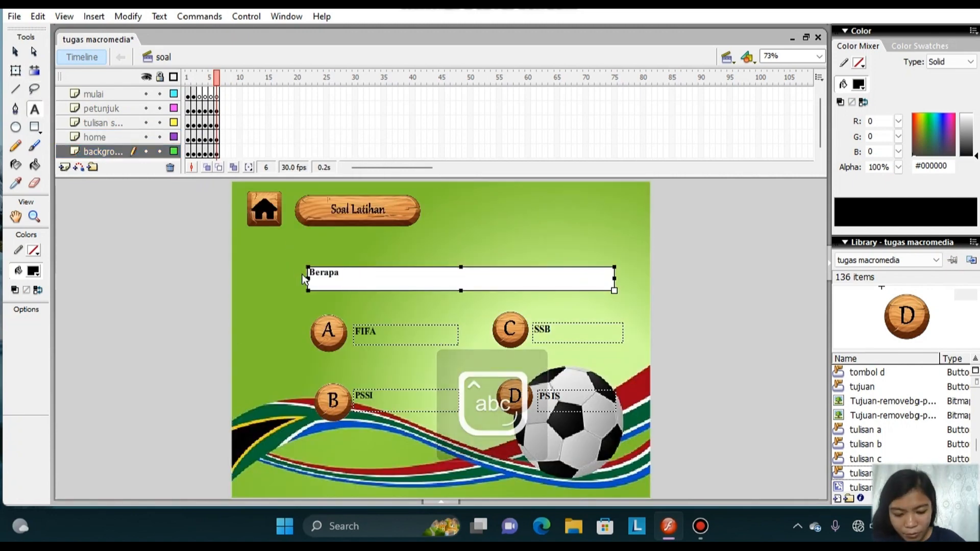
type(" lama waktu permainan sepak bola..")
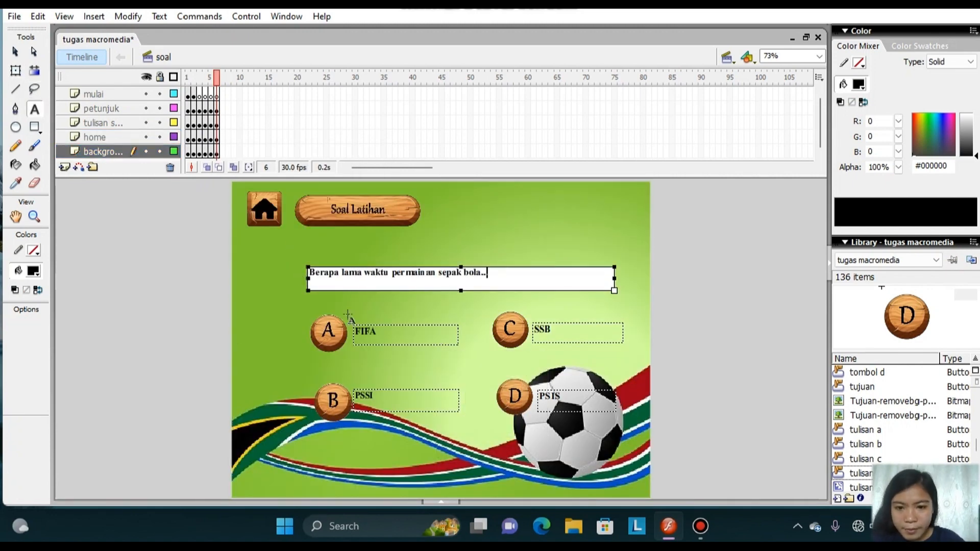
Replace the frame 6 answers with 2x20 menit for A, 2x30 menit for B, 2x35 menit for C and 2x45 menit for D.
left_click(356, 331)
type("2x20 menit")
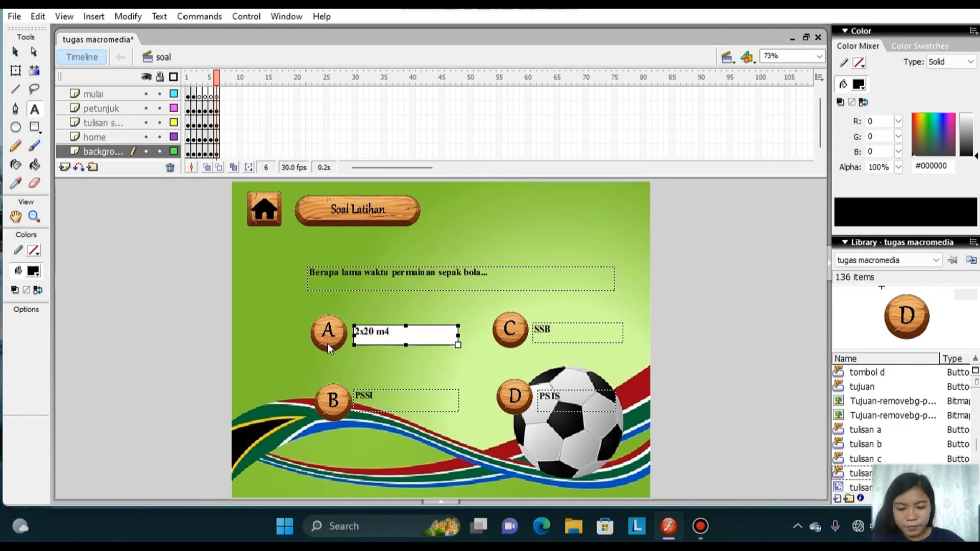
double_click(358, 396)
key("BackSpace")
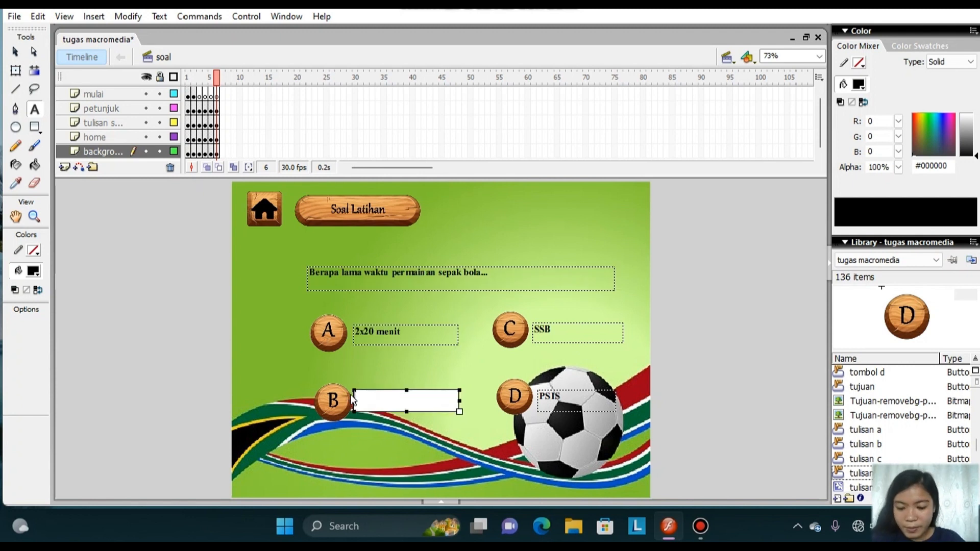
type("2x30 menit")
double_click(538, 331)
key("BackSpace")
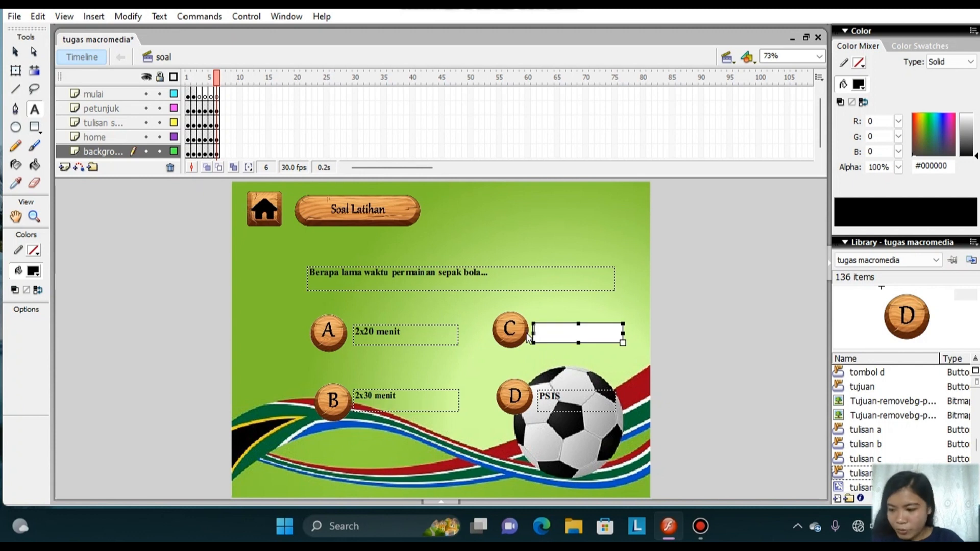
type("2x35 menit")
double_click(539, 401)
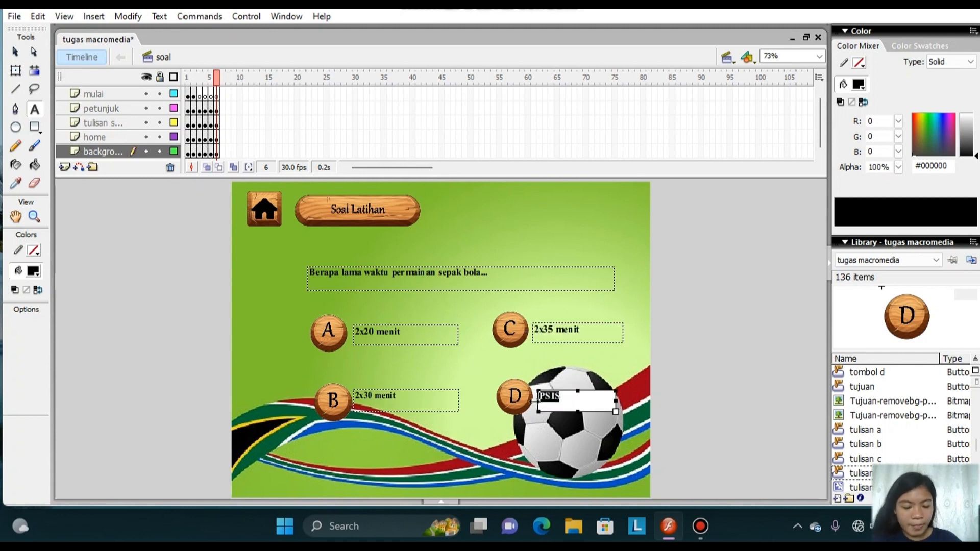
type("2x45 menit")
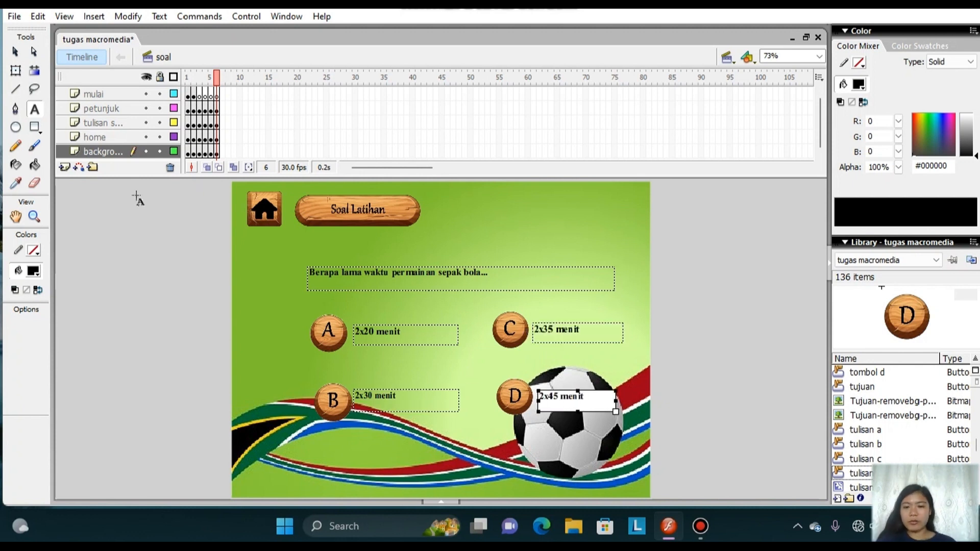
Add the line benar++; above nextFrame(); in the frame 6 D button's release handler and restore the full stage view.
left_click(16, 71)
left_click(515, 398)
right_click(515, 398)
left_click(565, 310)
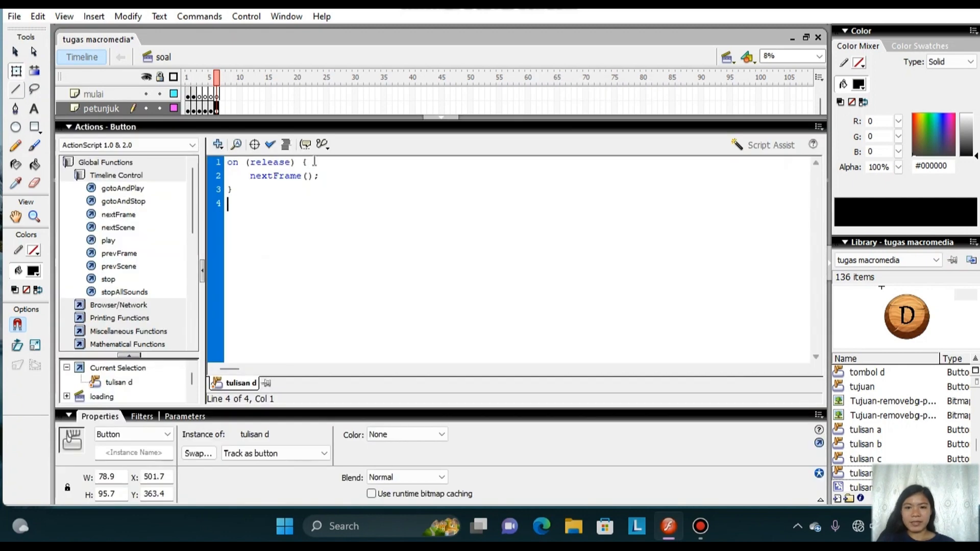
left_click(315, 162)
key("Return")
type("benar++;")
left_click(443, 118)
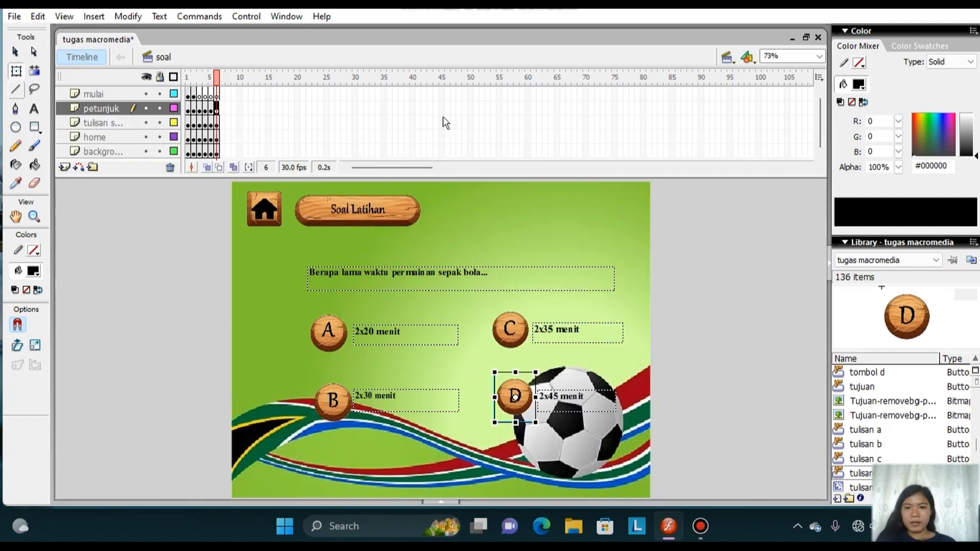
Insert keyframes at frame 7 on the mulai, petunjuk, tulisan, home and background layers.
right_click(224, 97)
left_click(265, 167)
right_click(223, 111)
left_click(280, 182)
right_click(223, 125)
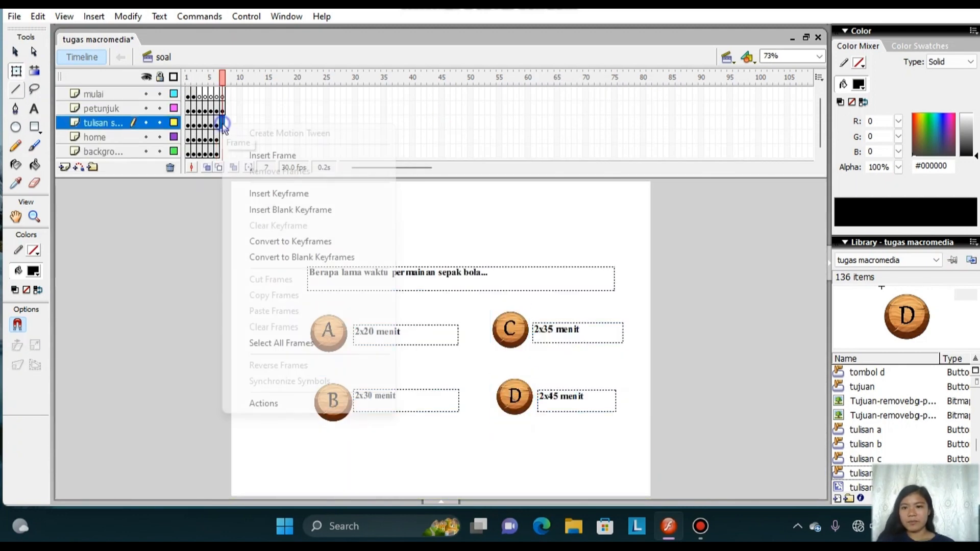
left_click(278, 196)
right_click(223, 138)
left_click(278, 210)
right_click(223, 152)
left_click(279, 225)
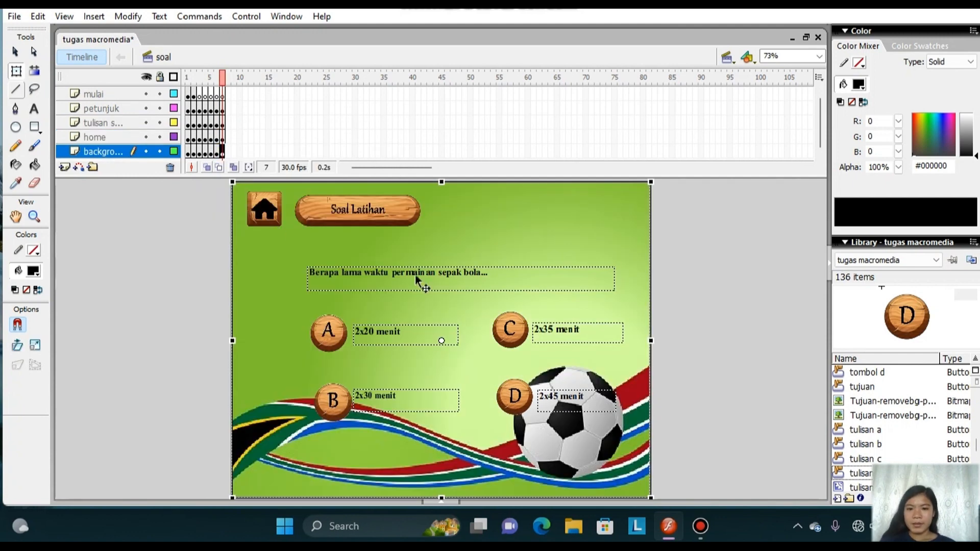
Return to frame 6 and add the number "4." in front of its question text.
left_click(216, 99)
left_click(34, 108)
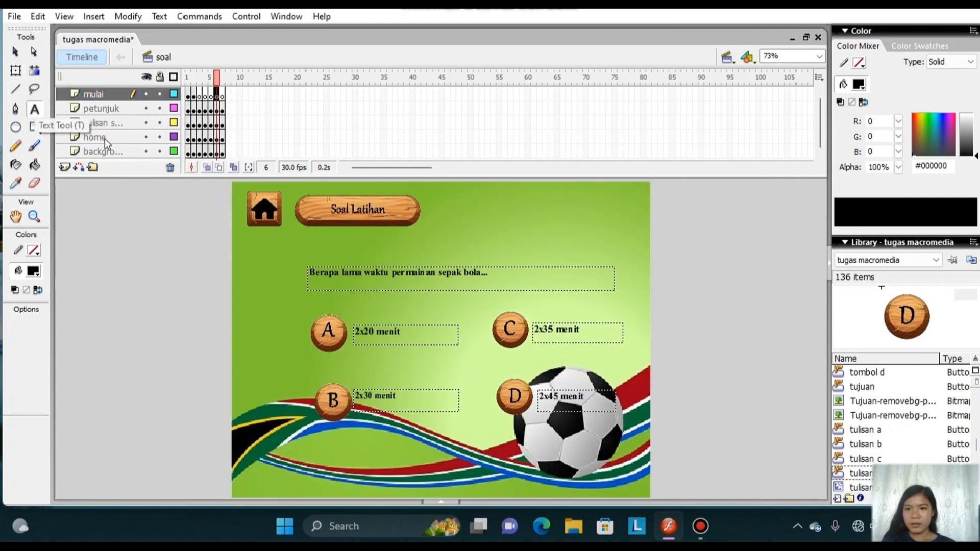
left_click(210, 111)
left_click(216, 97)
left_click(310, 272)
type("4.")
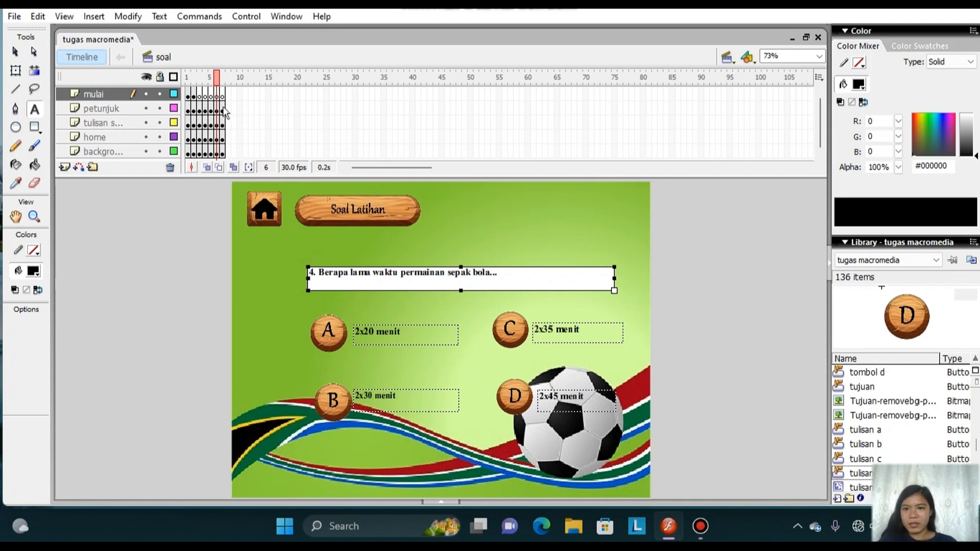
Clear the question text on frame 7 and extend the layers to frame 8.
left_click(222, 111)
left_click_drag(311, 273, 295, 287)
key("BackSpace")
key("F5")
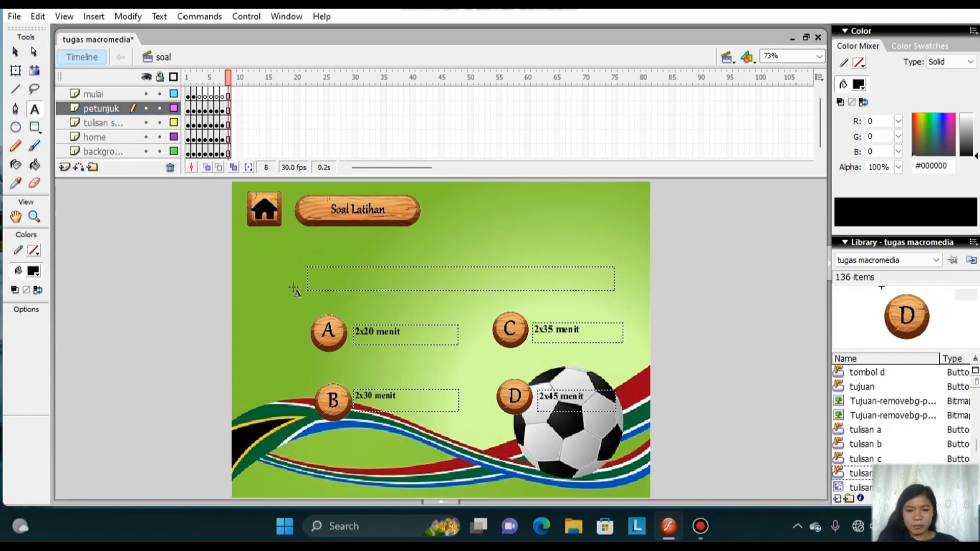
Enter "5. Dalam pertandingan sepak bola pemain boleh diganti maksimal sebanyak..." in the emptied question box.
left_click(334, 283)
key("Caps_Lock")
type("5. D")
key("Caps_Lock")
type("alam permainan")
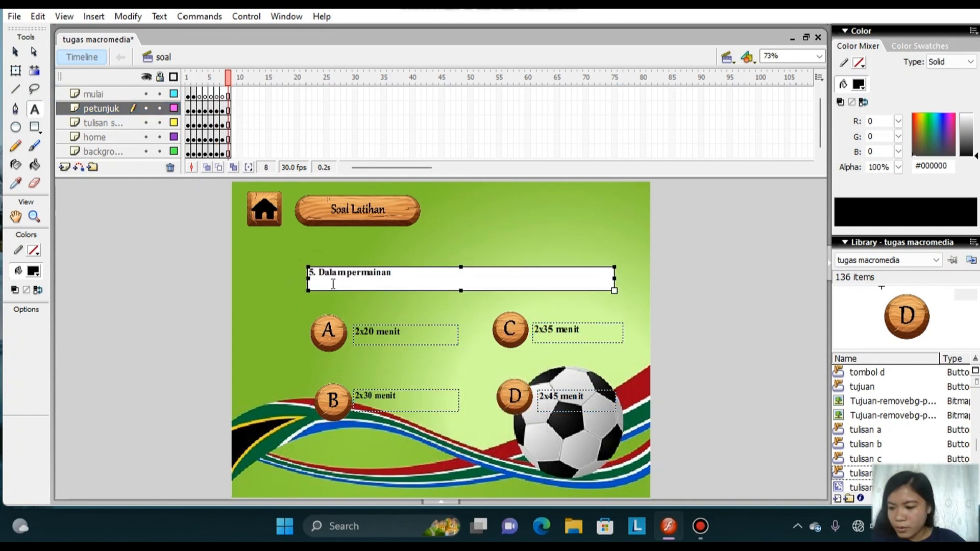
key("BackSpace")
key("BackSpace")
key("BackSpace")
key("BackSpace")
key("BackSpace")
key("BackSpace")
key("BackSpace")
key("BackSpace")
key("BackSpace")
type("pertandingan s")
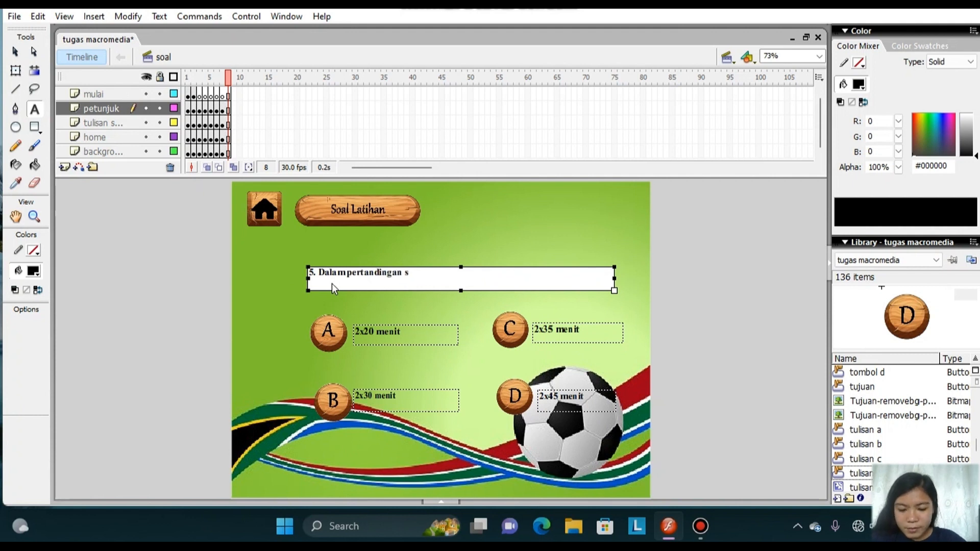
type("epak bola pemain boleh diganti mak")
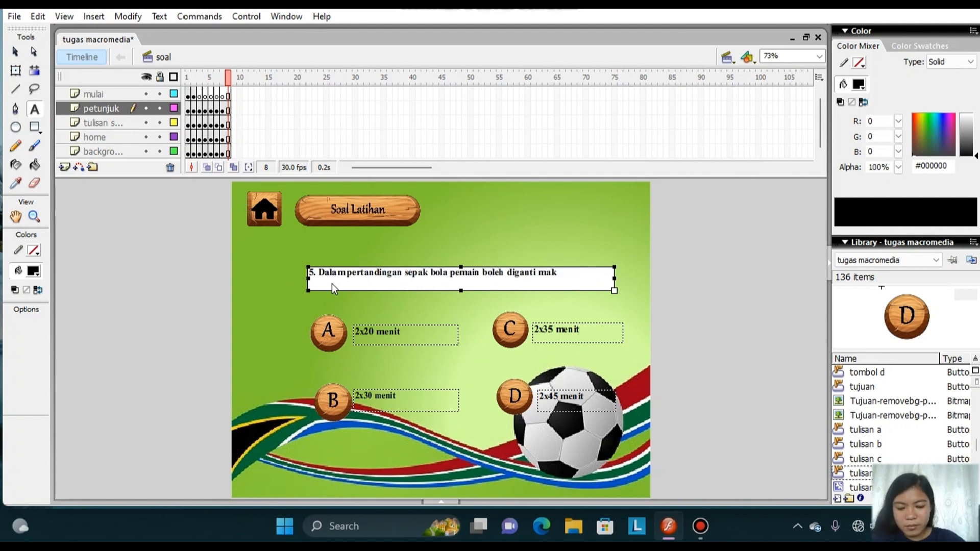
type("simal sebanyak...")
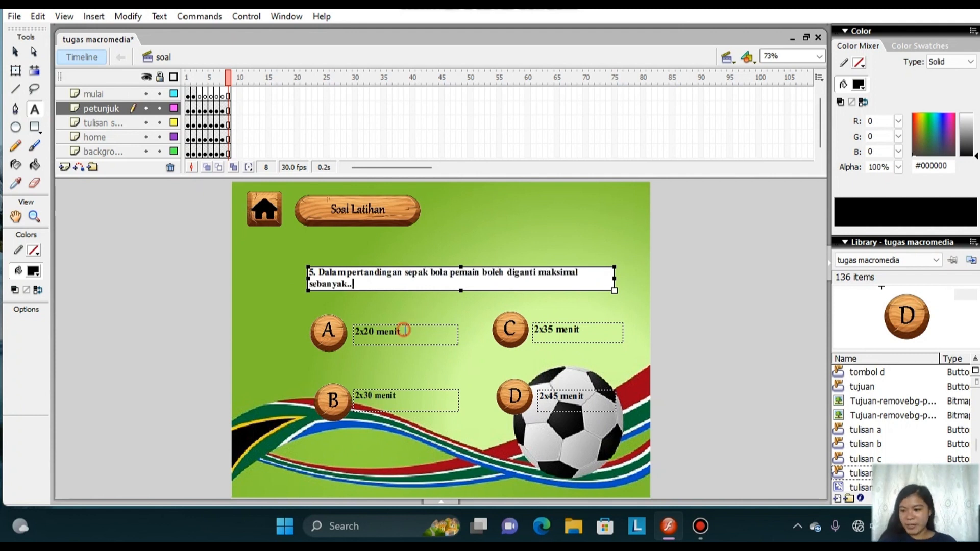
Replace the answers of question 5 with 6 for A, 5 for B, 4 for C and 3 for D.
left_click_drag(403, 331, 318, 345)
key("BackSpace")
type("6")
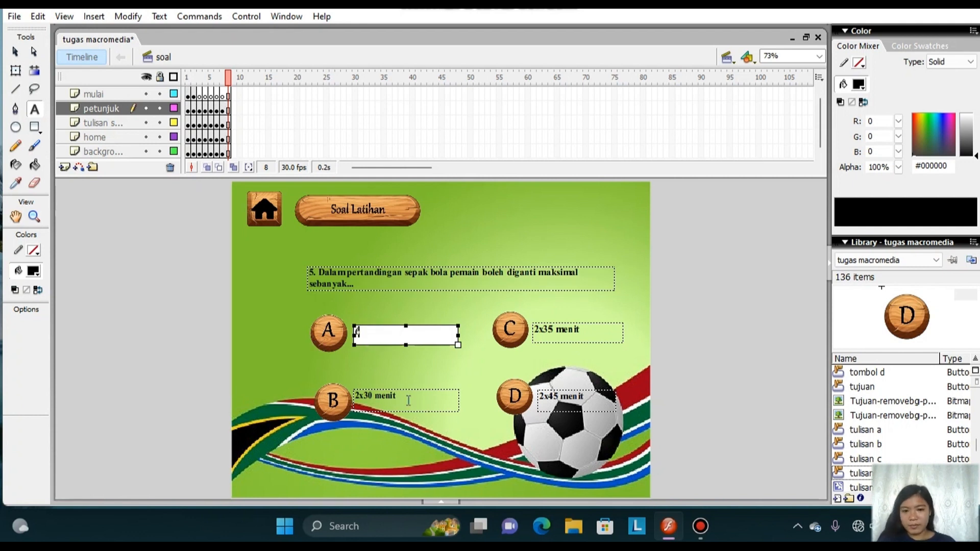
left_click_drag(409, 402, 352, 399)
type("5")
left_click_drag(586, 331, 534, 330)
type("4")
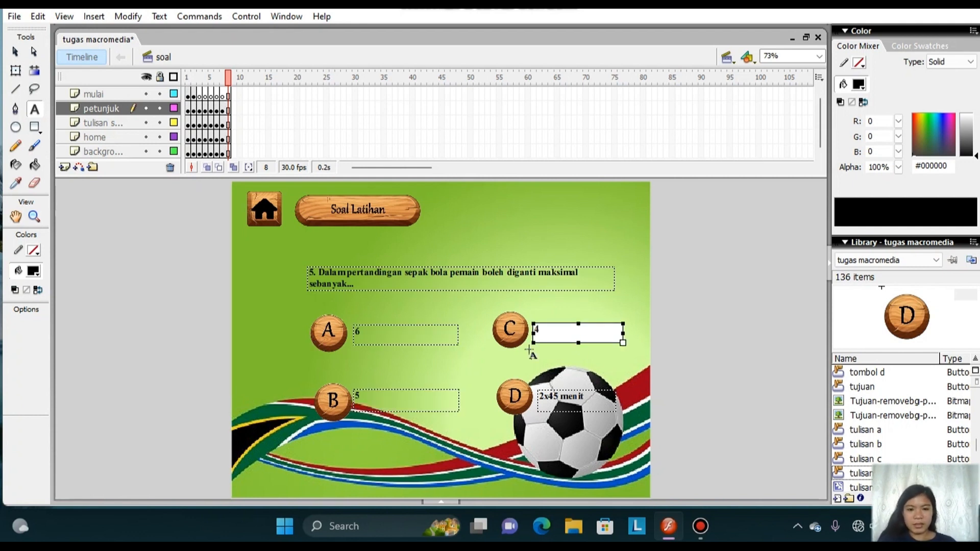
left_click_drag(584, 396, 539, 396)
type("3")
Check the script of the B button for question 5 and restore the full stage view.
left_click(16, 71)
right_click(339, 399)
left_click(390, 312)
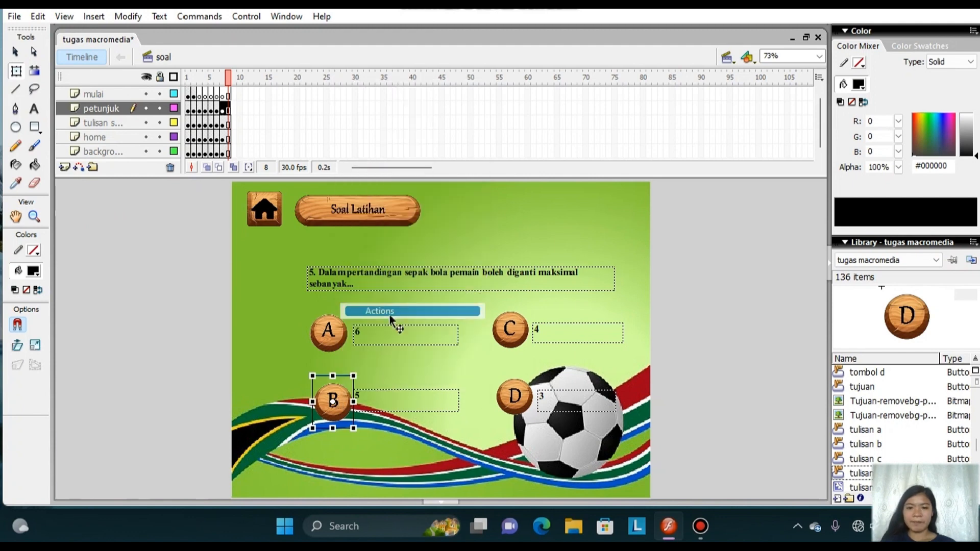
left_click(432, 118)
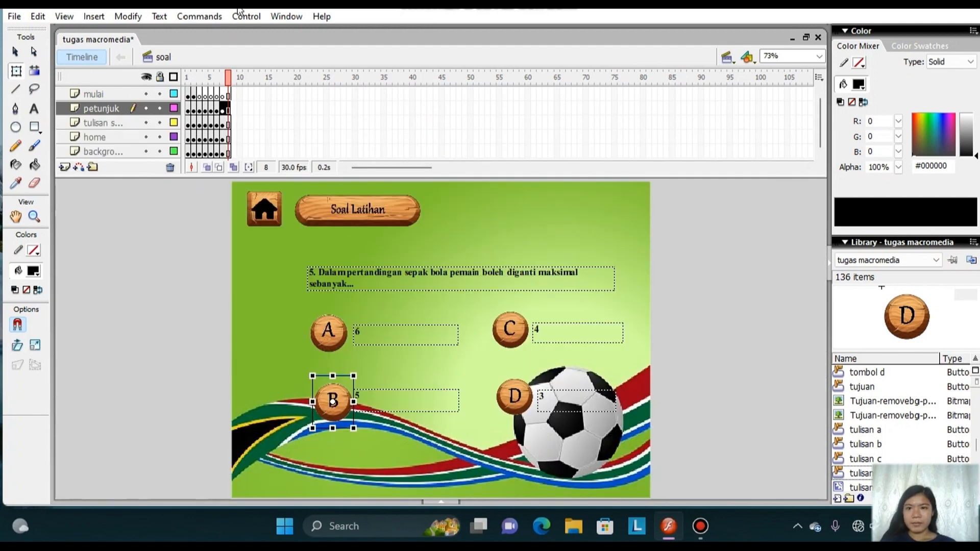
Insert keyframes at frame 9 on the mulai, petunjuk, tulisan, home and background layers.
right_click(231, 94)
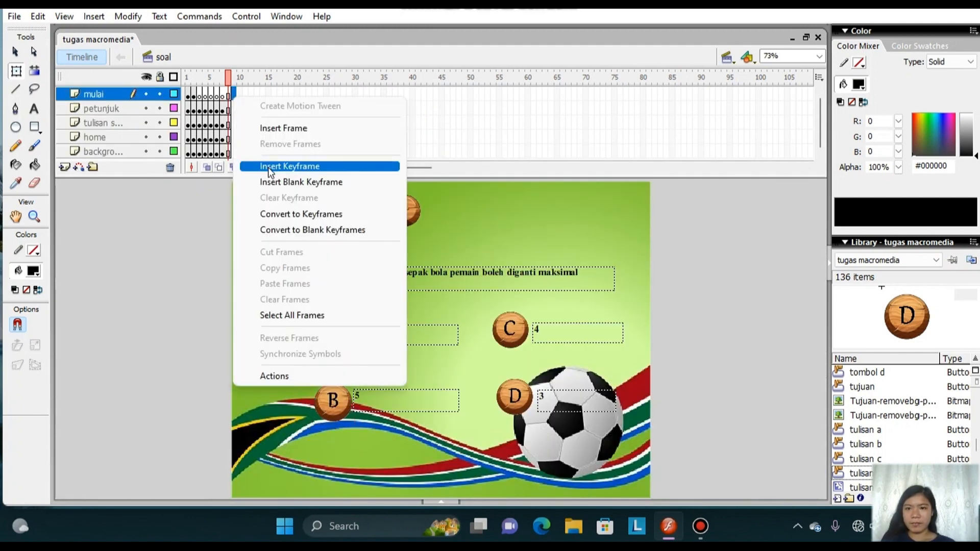
left_click(268, 166)
right_click(234, 108)
left_click(269, 178)
right_click(234, 122)
left_click(270, 193)
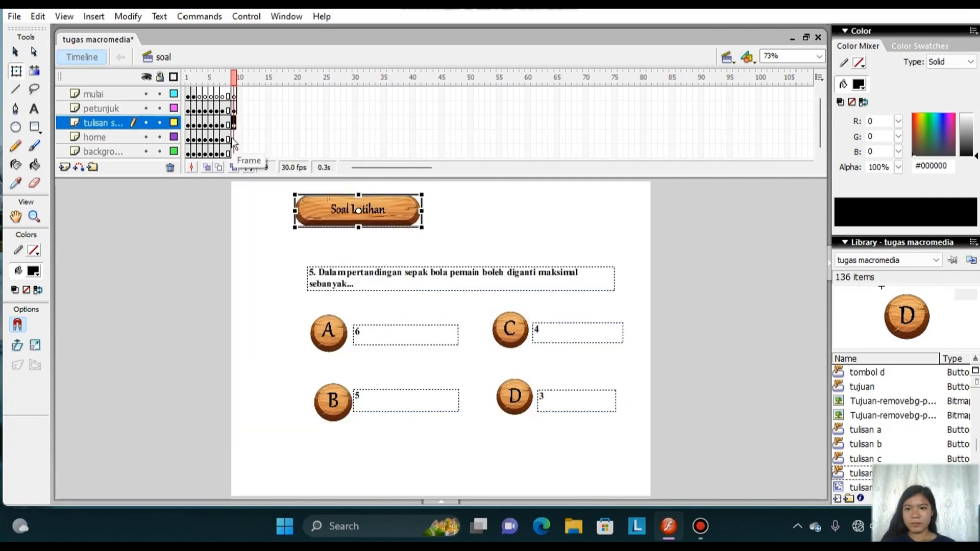
right_click(234, 137)
left_click(270, 207)
right_click(234, 151)
left_click(275, 222)
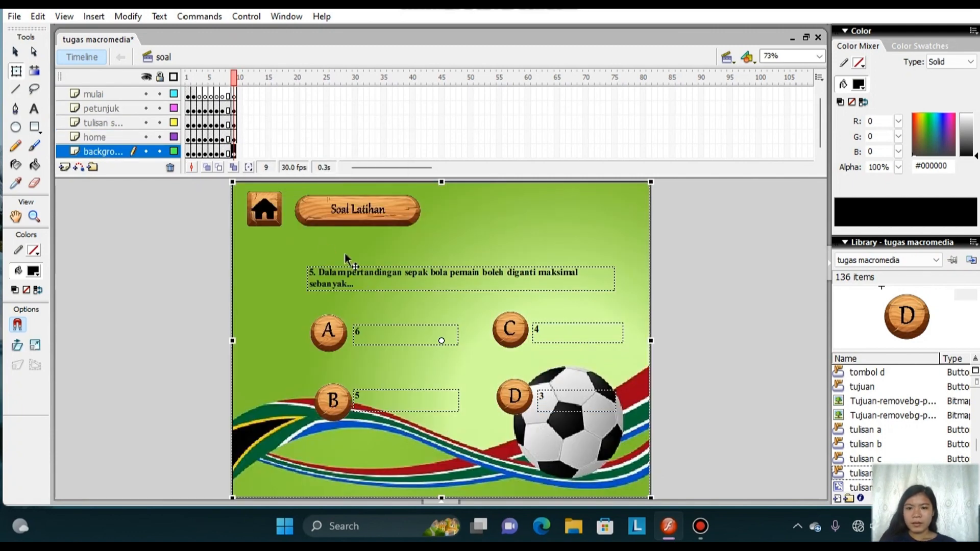
Replace the question text on frame 9 with "6. Teknik menghentikan bola dalam permainan sepak bola disebut...".
left_click(33, 109)
left_click_drag(364, 287, 292, 273)
key("BackSpace")
type("6.")
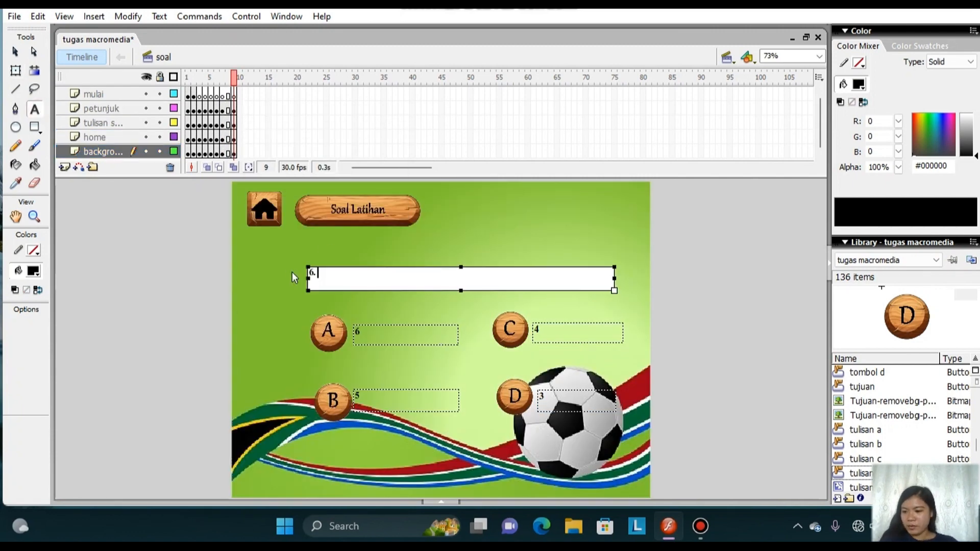
type(" Teknik menghentik")
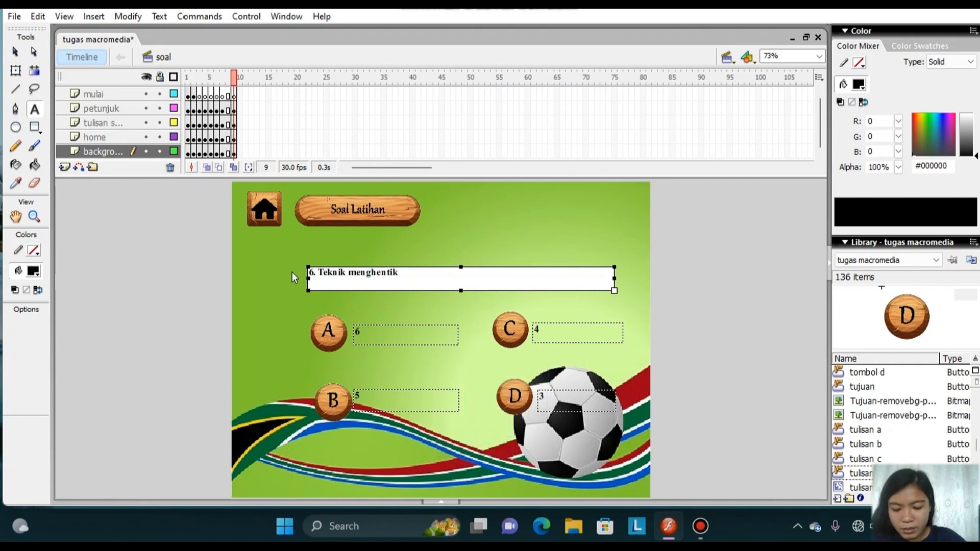
type("an bola dalam permainan sepak bola diseb")
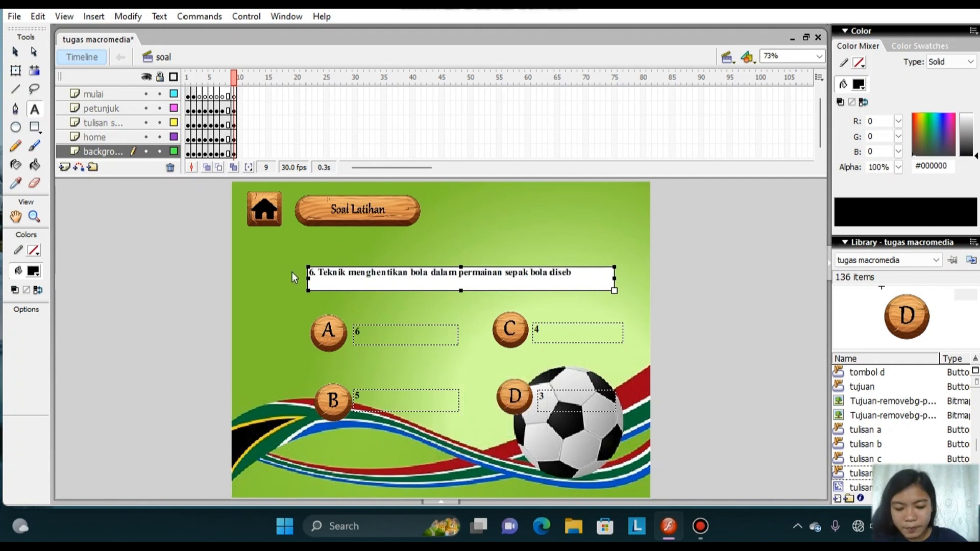
type("ut...")
Replace the answers of question 6 with passing for A, stopping for B, heading for C and diving for D.
double_click(356, 332)
type("passing")
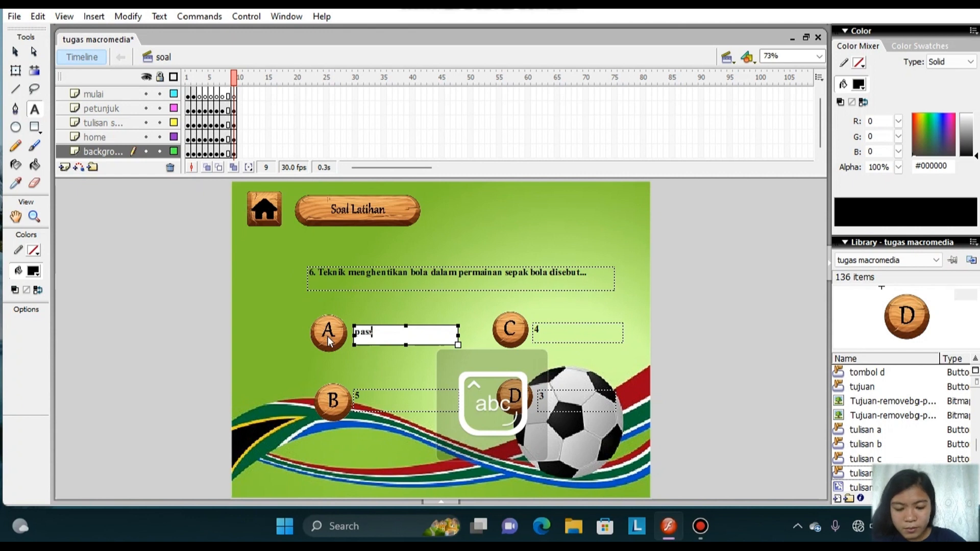
left_click(368, 396)
type("stopping")
double_click(544, 332)
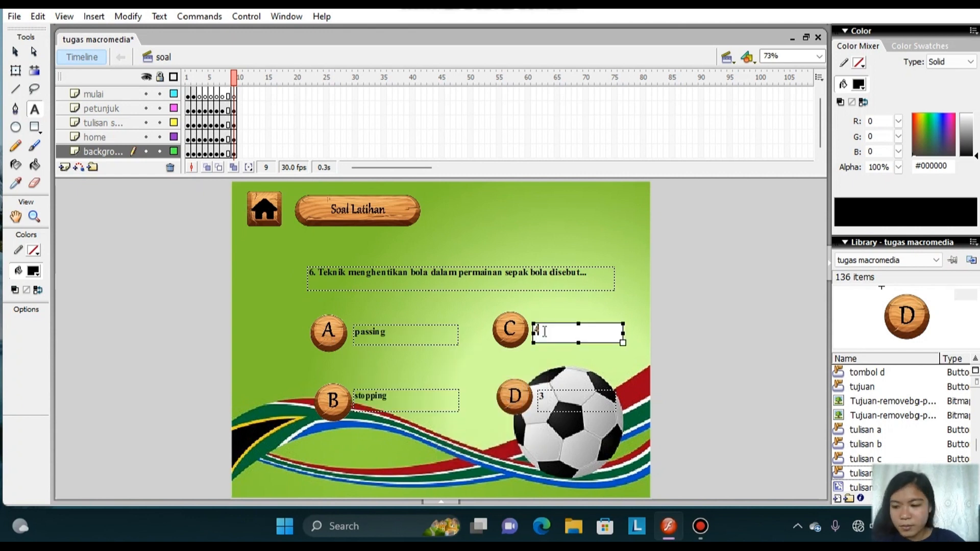
double_click(550, 394)
type("diving")
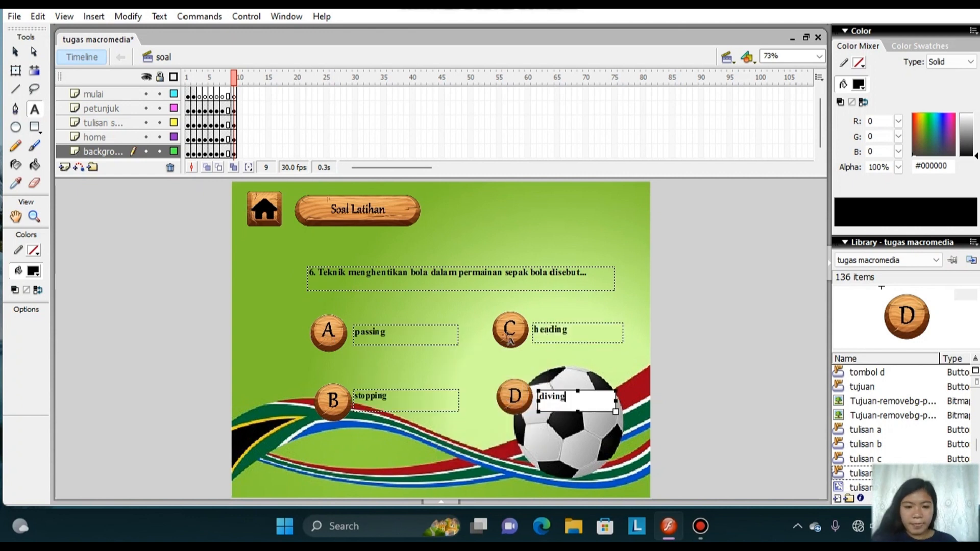
Check the script of the B button for question 6.
left_click(15, 52)
left_click(16, 70)
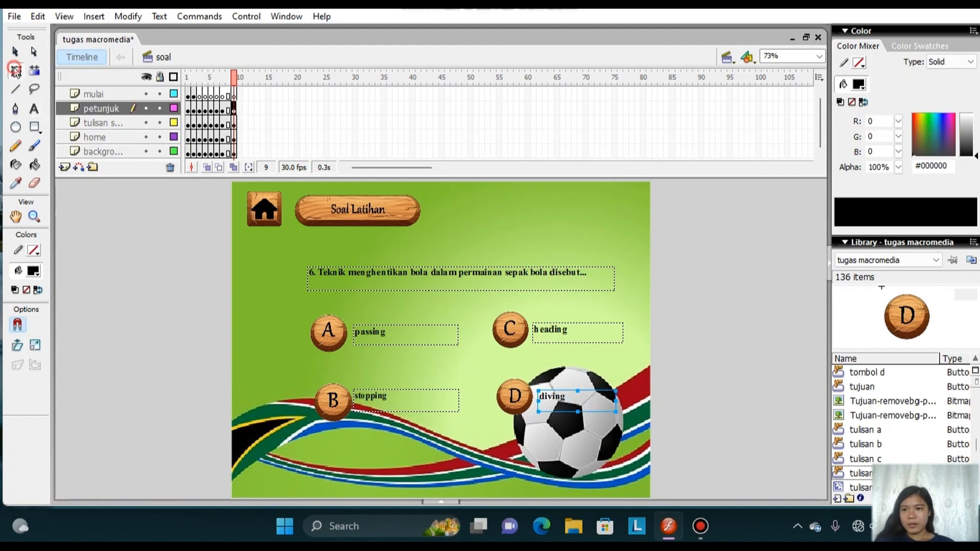
right_click(333, 393)
left_click(392, 306)
left_click(439, 118)
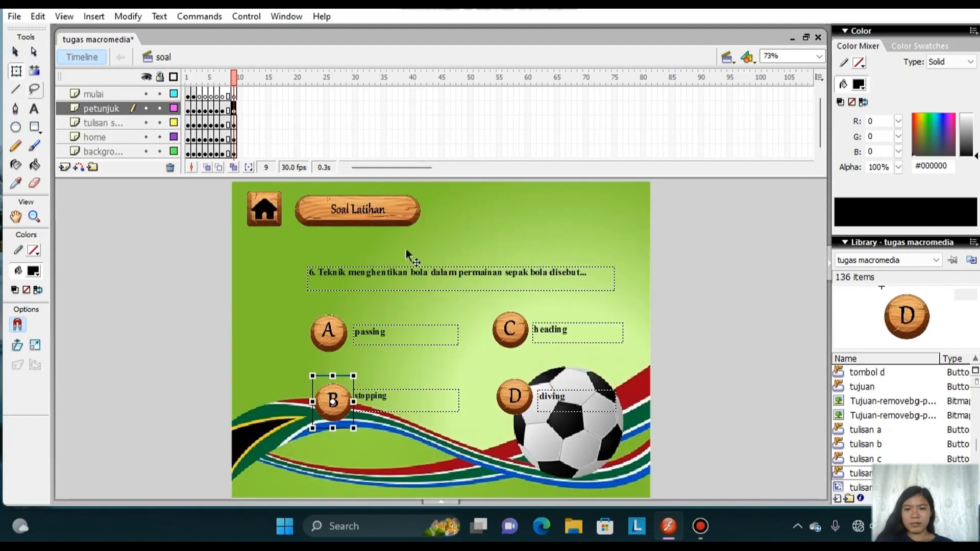
Insert keyframes at frame 10 on the mulai, petunjuk, tulisan, home and background layers.
left_click(238, 95)
right_click(238, 96)
left_click(286, 165)
right_click(238, 109)
left_click(299, 180)
right_click(239, 124)
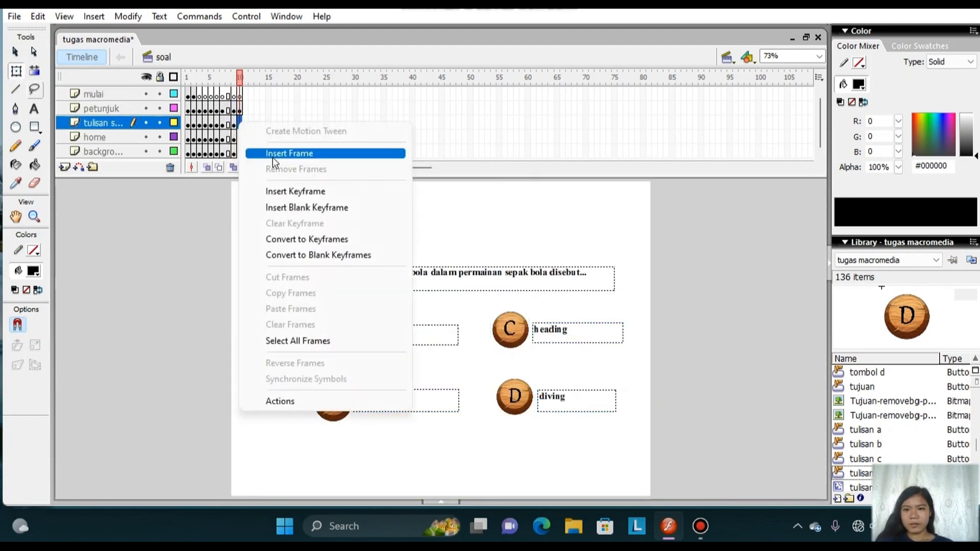
left_click(286, 191)
left_click(238, 137)
right_click(239, 138)
left_click(291, 207)
right_click(240, 153)
left_click(294, 222)
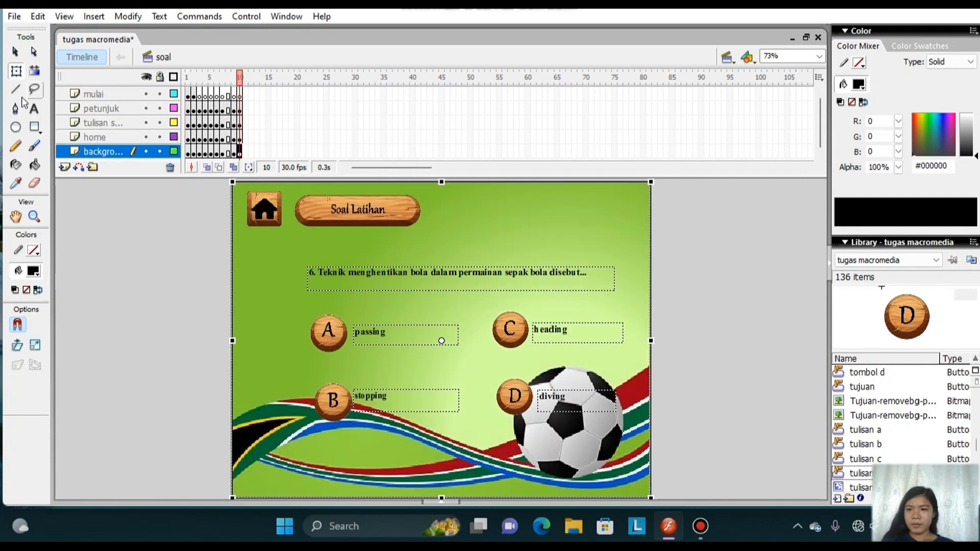
Replace the question text on frame 10 with "7. Yang mengatur jalannya pertandingan disebut...".
left_click(34, 109)
left_click_drag(590, 276, 307, 283)
type("7.")
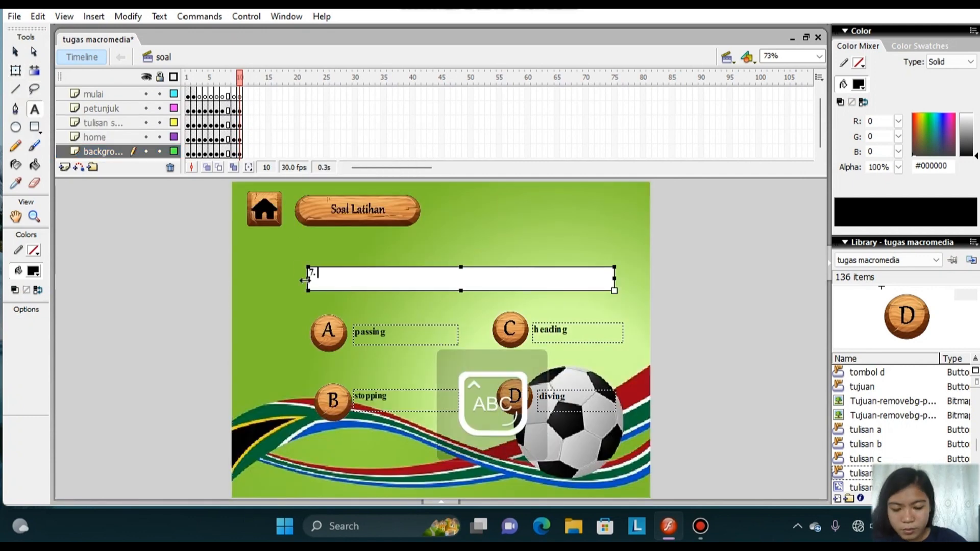
type(" Yang mengatur jalannya per")
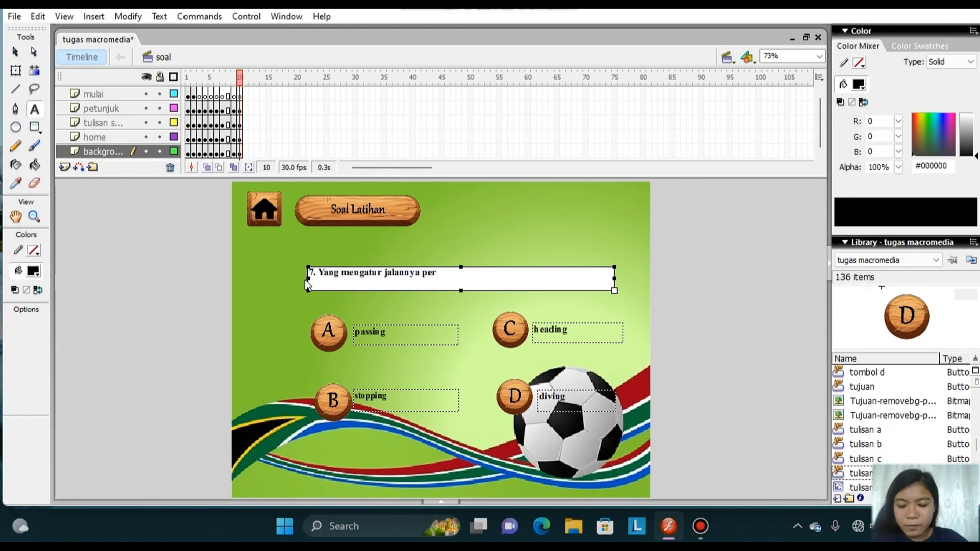
type("tandingan disebut..")
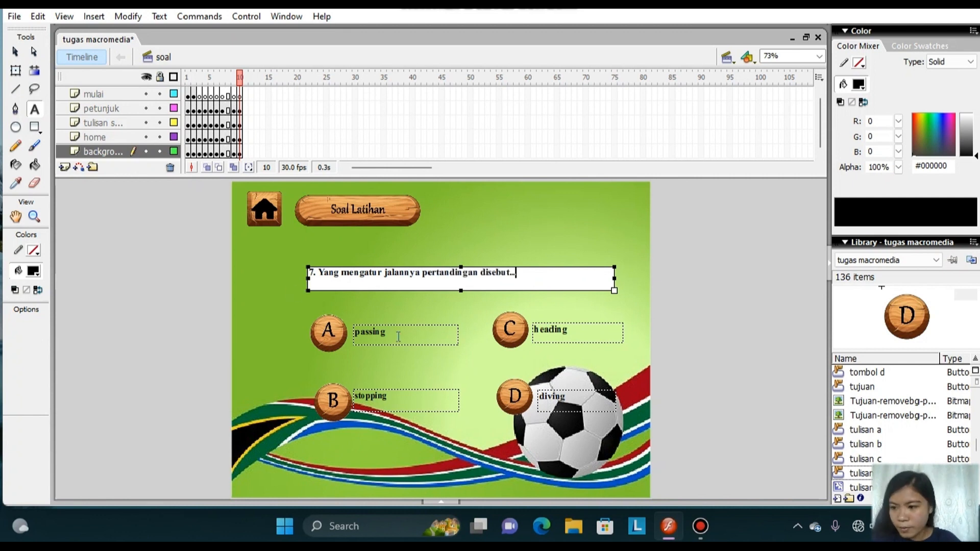
Replace the answers of question 7 with Mafia for A, Pelatih for B, kapten for C and Wasit for D.
left_click_drag(398, 337, 329, 345)
type("Mafia")
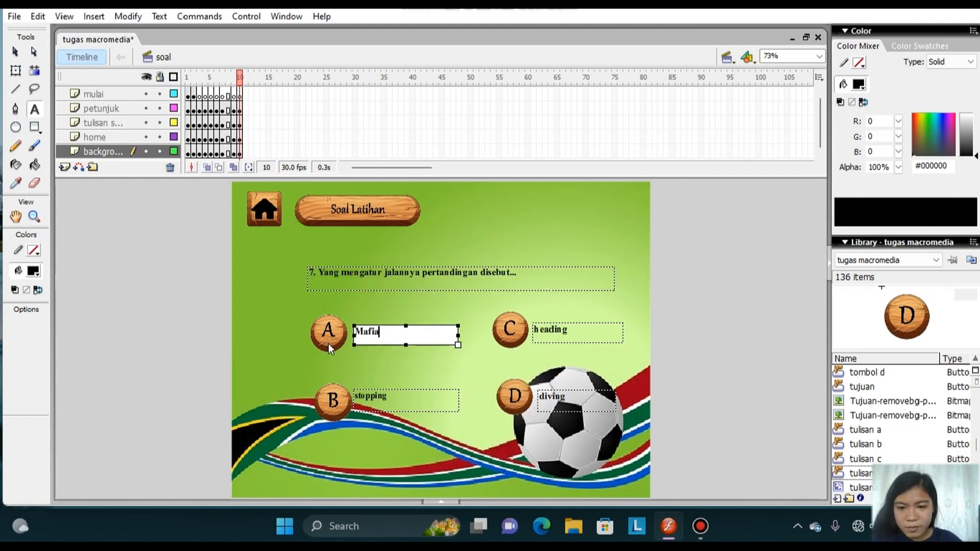
left_click_drag(397, 401, 341, 399)
type("Pelatih")
left_click_drag(570, 331, 535, 339)
type("ka")
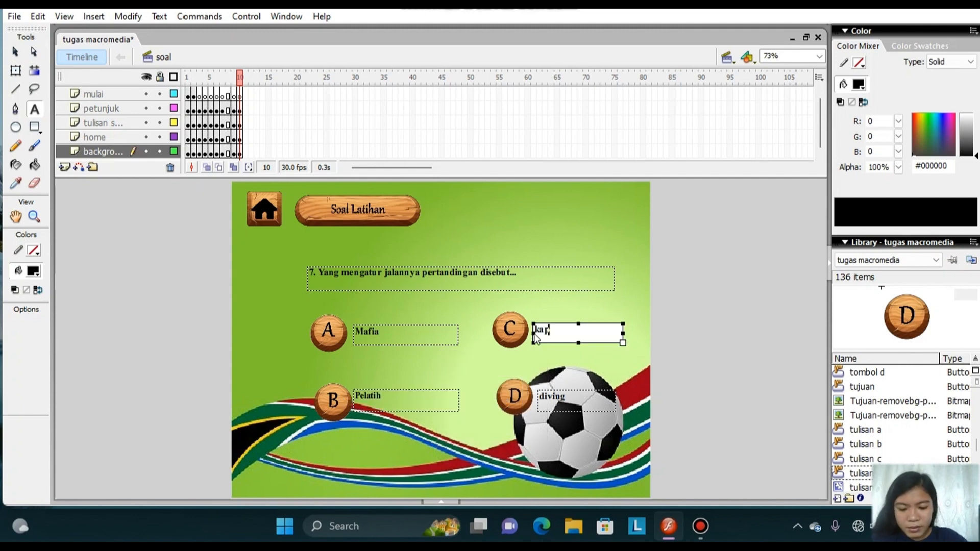
type("pten")
left_click_drag(567, 397, 538, 399)
type("Wasit")
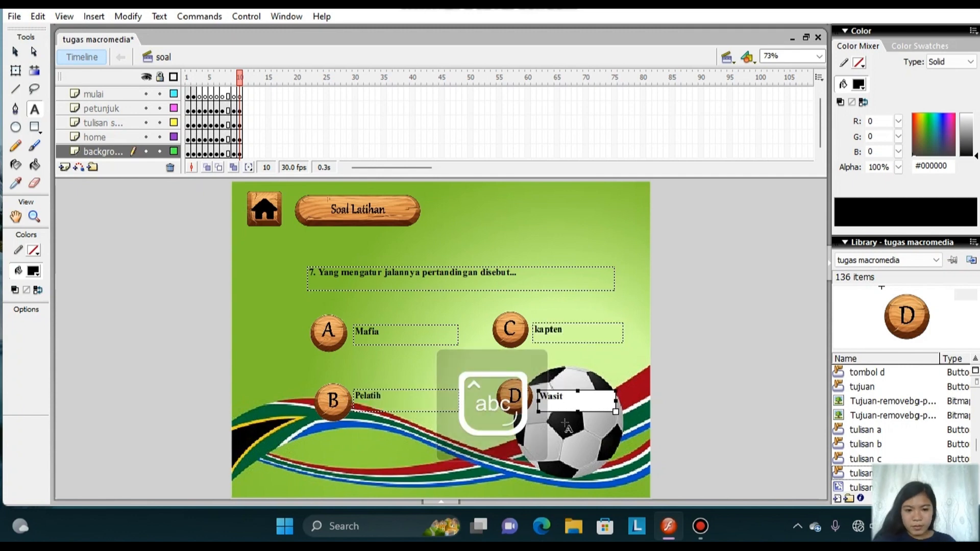
Check the script of the D button for question 7.
left_click(16, 71)
right_click(520, 393)
left_click(575, 310)
left_click(445, 116)
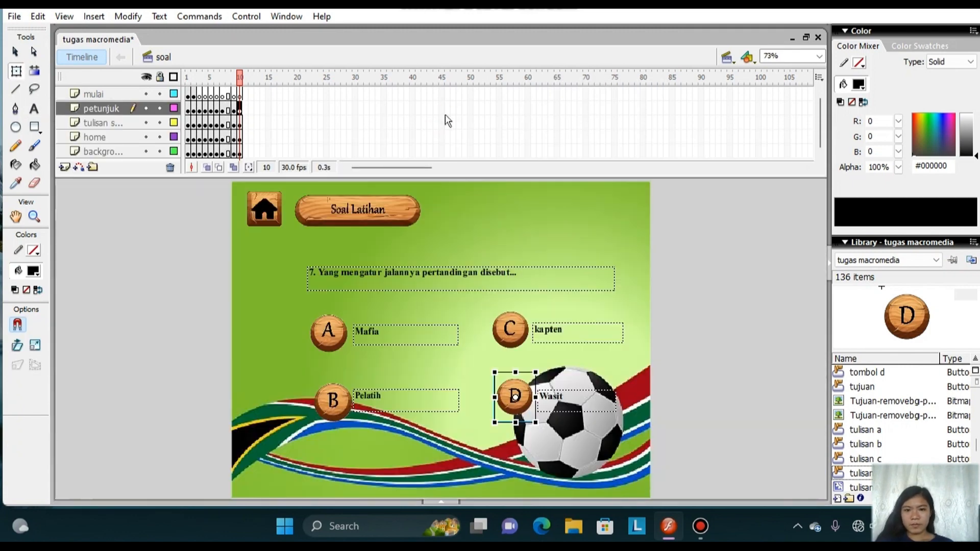
Insert keyframes at frame 11 on the mulai, petunjuk, tulisan, home and background layers.
right_click(246, 94)
left_click(294, 178)
right_click(246, 109)
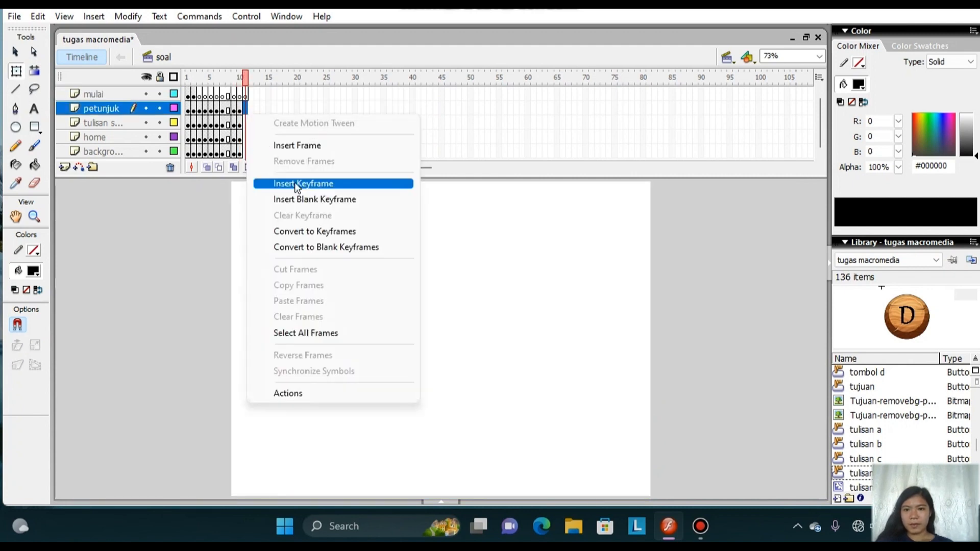
left_click(297, 185)
right_click(246, 123)
left_click(301, 192)
right_click(245, 137)
left_click(301, 208)
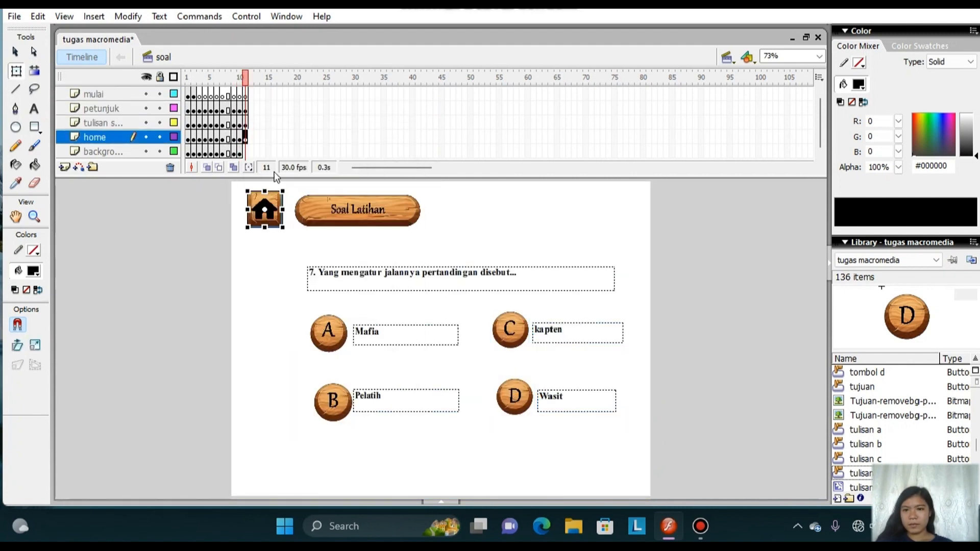
right_click(245, 152)
left_click(298, 222)
Replace the question text on frame 11 with "8. Membuat pelanggaran keras akan diberikan kartu berwarna...".
left_click(34, 110)
left_click_drag(518, 274, 302, 284)
type("8. ")
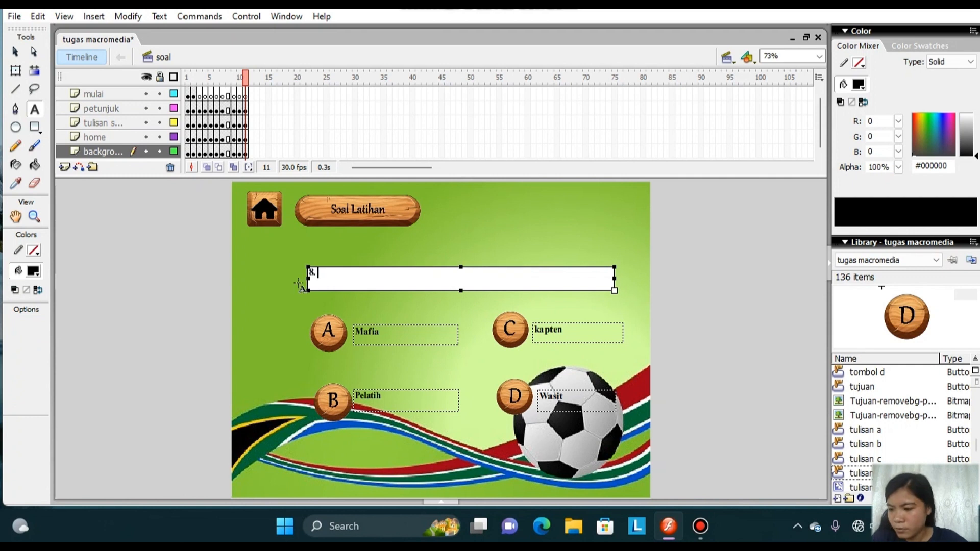
type("Membuat pelanggaran ke")
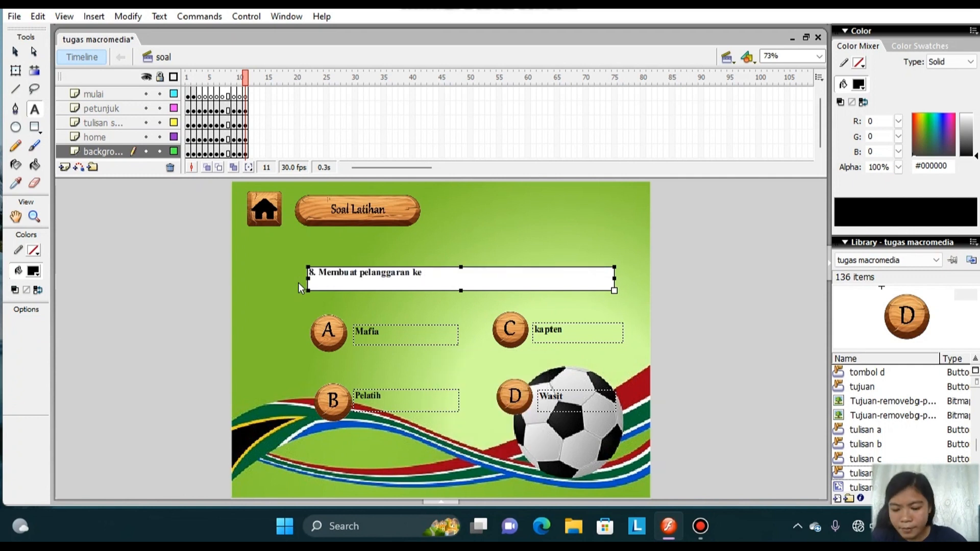
type("ras akan diberikan kartu berwarna")
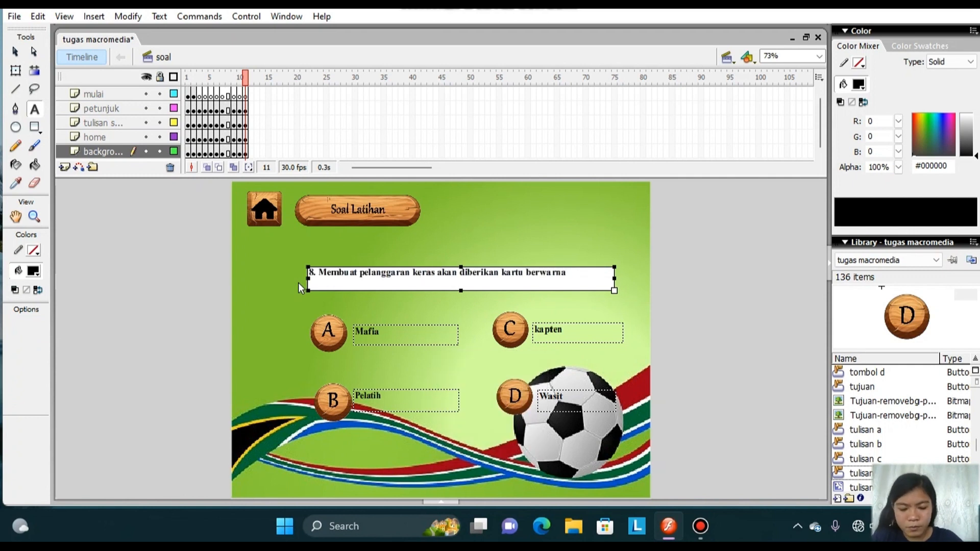
type("...")
Replace the answers of question 8 with Putih for A, Kuning for B, Merah for C and Hijau for D.
left_click_drag(395, 335, 329, 339)
key("BackSpace")
type("Putih")
left_click_drag(382, 396, 336, 403)
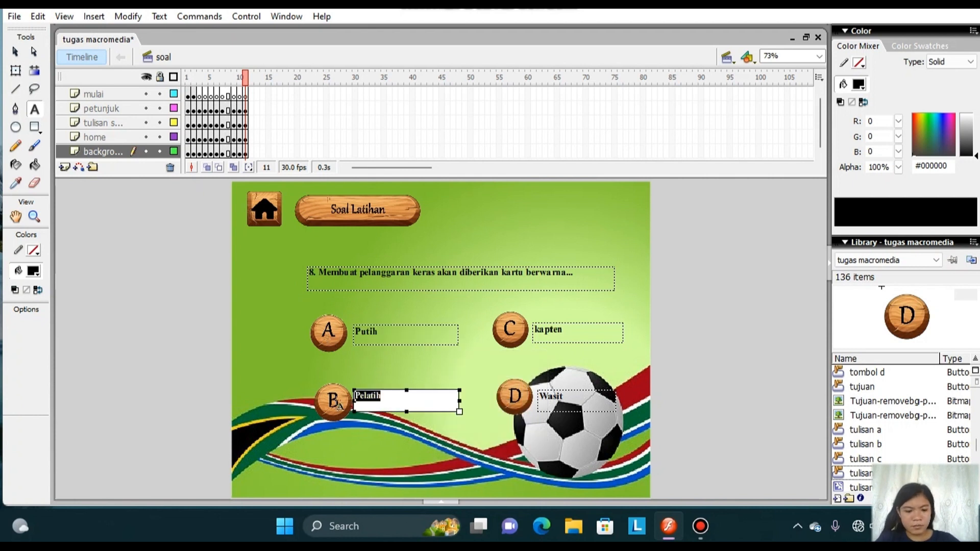
type("Kuning")
left_click_drag(564, 330, 532, 333)
type("Merah")
left_click_drag(569, 398, 537, 397)
key("BackSpace")
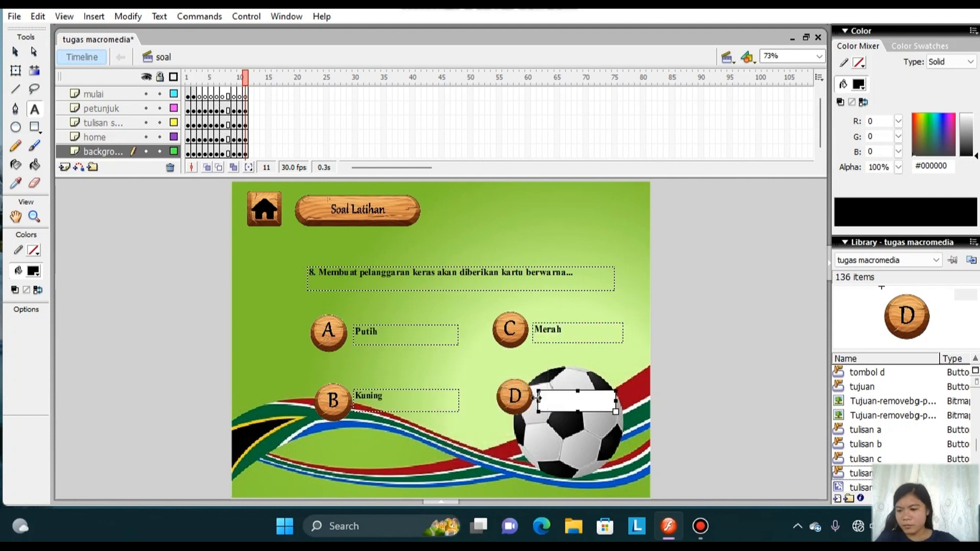
type("Hijau")
Insert keyframes at frame 12 on the mulai, petunjuk, tulisan, home and background layers.
right_click(250, 96)
left_click(296, 168)
right_click(252, 112)
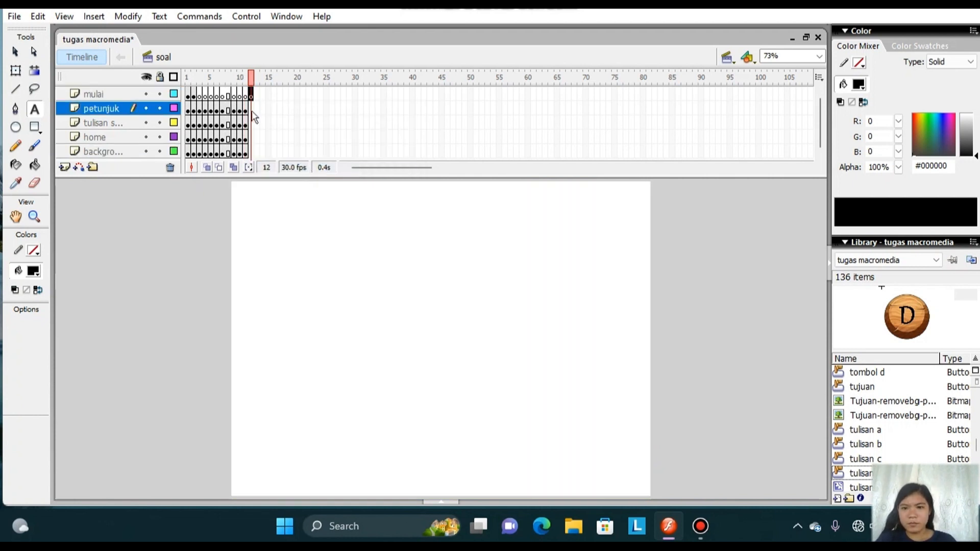
left_click(301, 179)
right_click(250, 124)
left_click(296, 192)
right_click(250, 138)
left_click(301, 208)
right_click(250, 151)
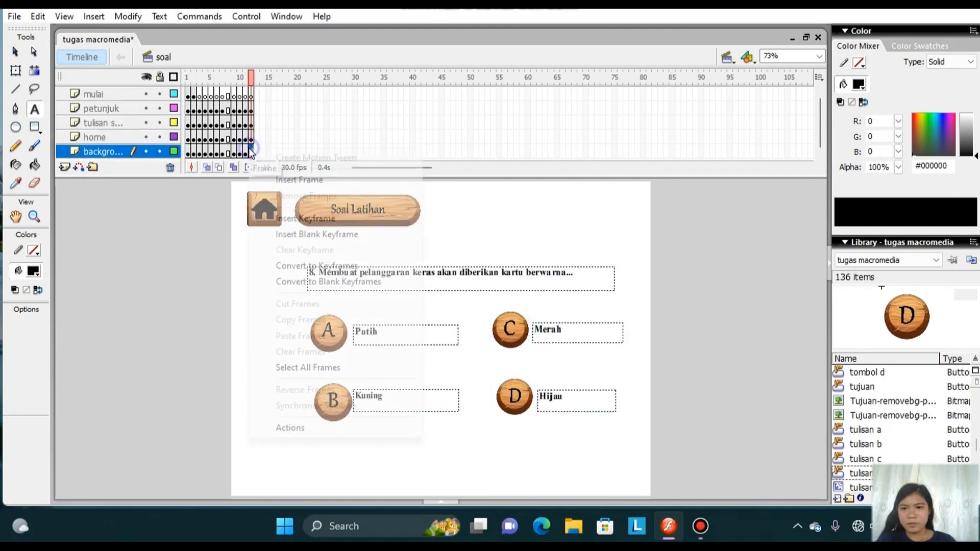
left_click(301, 218)
Replace the question text on frame 12 with "9. Dibawah ini alat yang digunakan oleh wasit utama adalah...".
left_click(310, 275)
type("9. Diba")
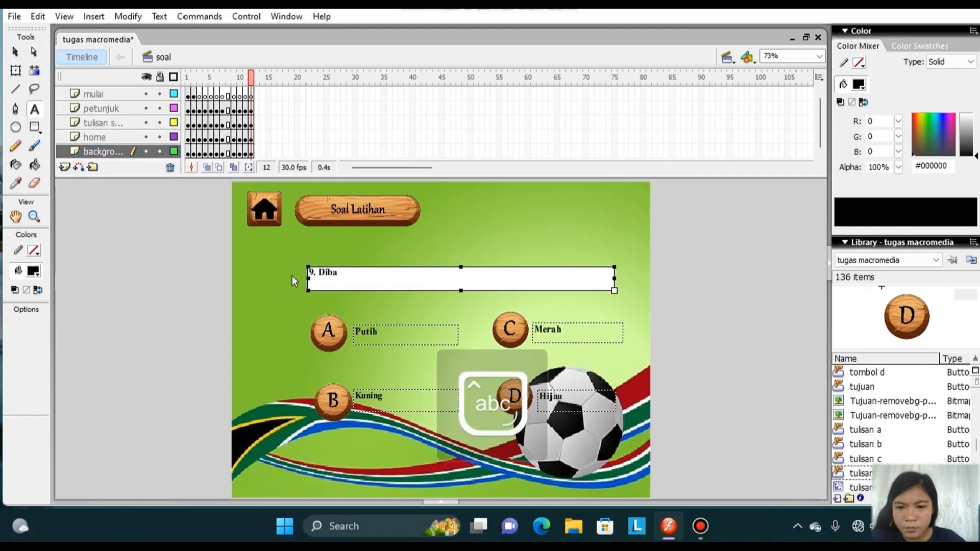
type("wah ini alat yang digunaka")
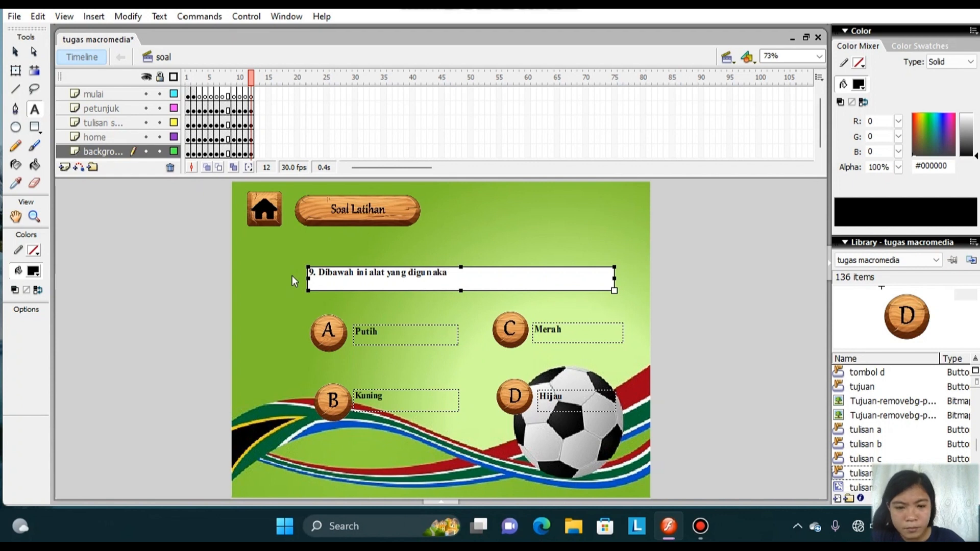
type("n oleh wasit utama adalah...")
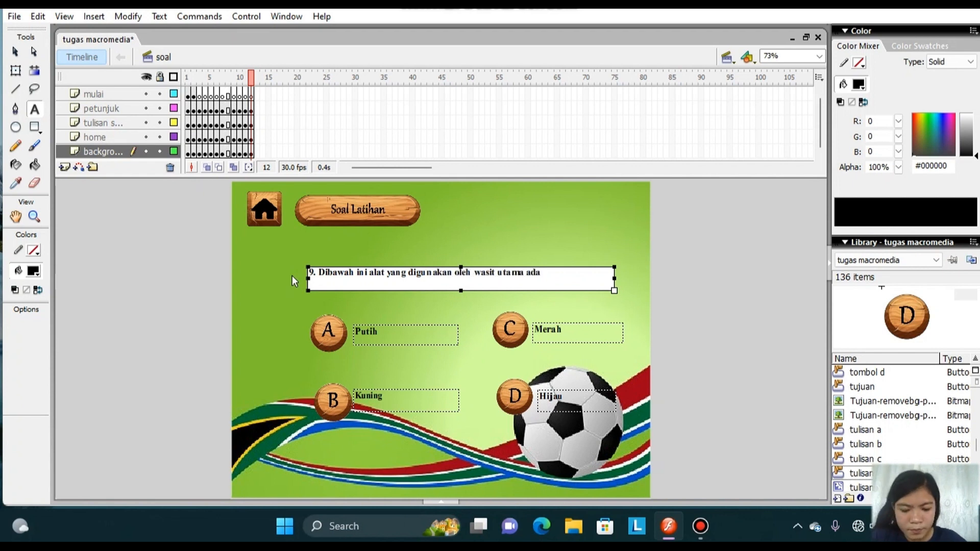
Replace the answers of question 9 with suling for A, Terompet for B, Peluit for C and Lonceng for D.
double_click(365, 332)
type("suling")
double_click(390, 399)
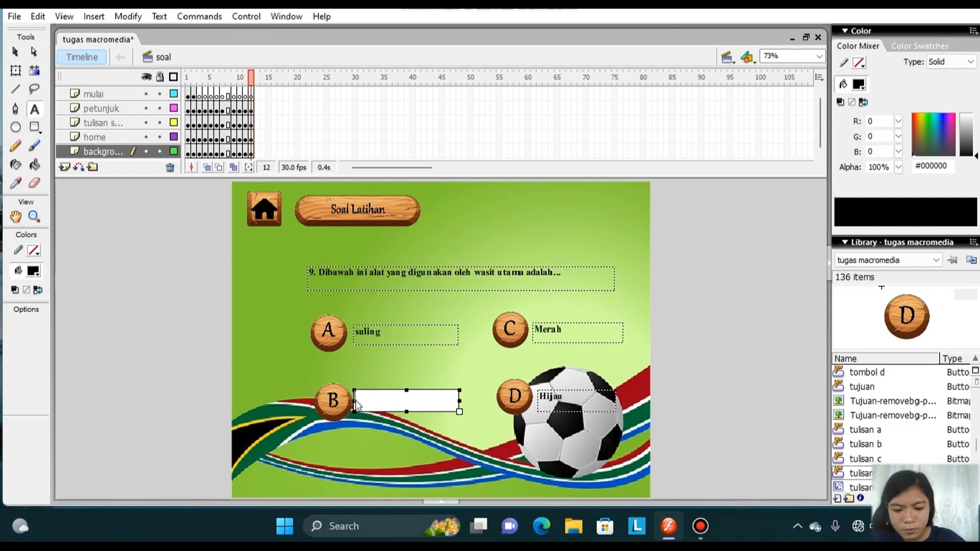
type("Terompet")
double_click(533, 335)
type("Peluit")
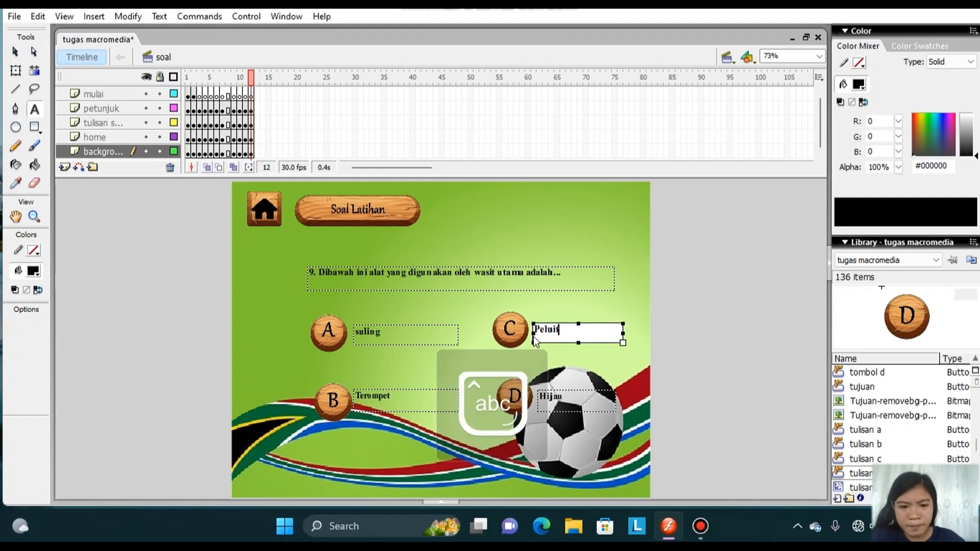
double_click(541, 399)
type("Tamborin")
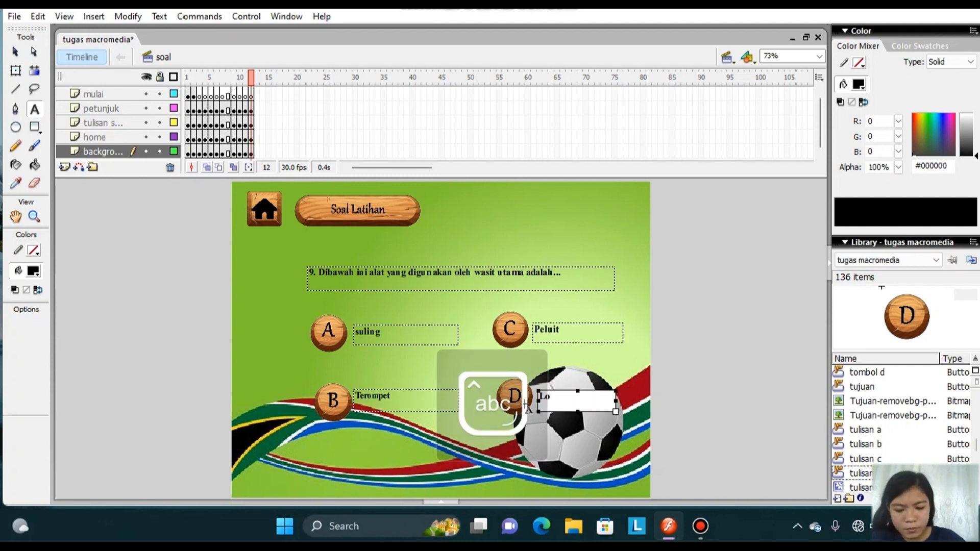
Insert keyframes at frame 13 on the mulai, petunjuk, tulisan, home and background layers.
right_click(257, 96)
left_click(291, 167)
right_click(257, 112)
left_click(293, 178)
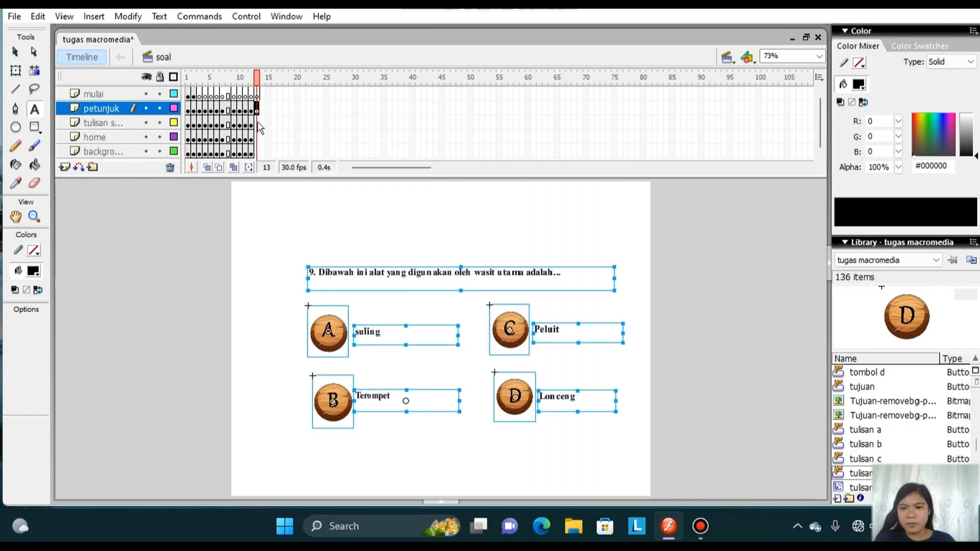
right_click(256, 124)
left_click(296, 189)
right_click(257, 138)
left_click(306, 209)
right_click(257, 152)
left_click(314, 223)
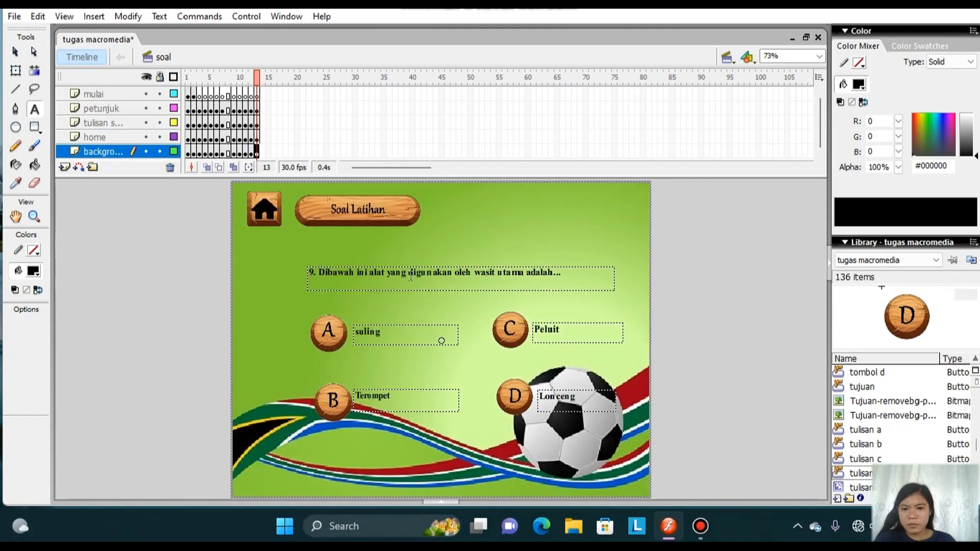
Replace the question text on frame 13 with "10. Pemain sepak bola tidak boleh memegang bola, kecuali...".
left_click_drag(563, 276, 293, 289)
type("10. Permainan sepak bola tidak bol")
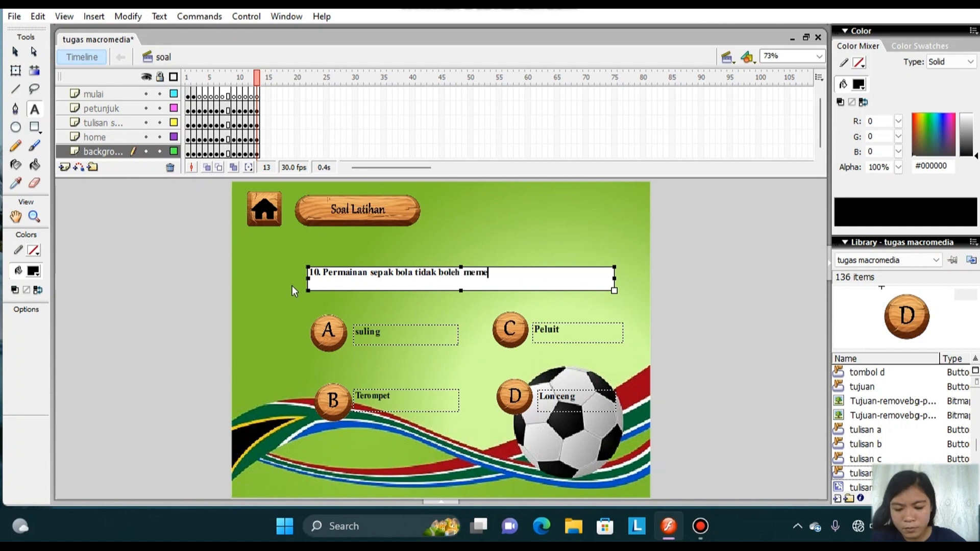
type("eh  memegang bola, kecuali..")
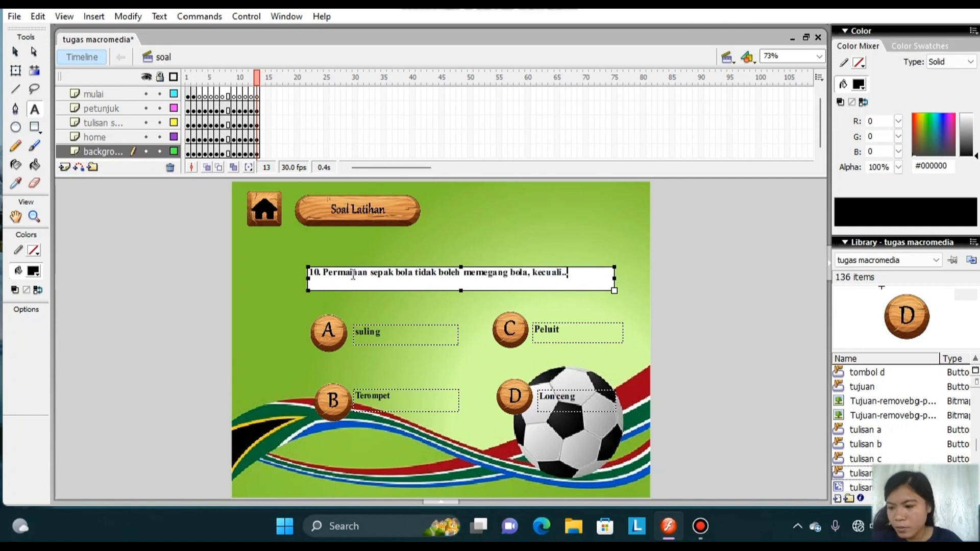
type(".")
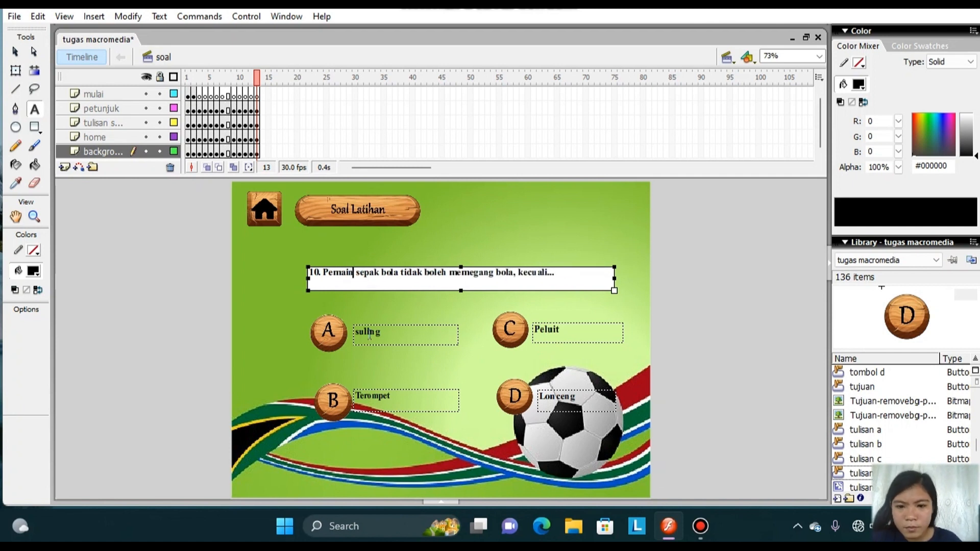
Replace the answers of question 10 with Bek for A, Kiper for B, Sriker for C and Sayap for D.
double_click(357, 333)
type("Bel")
left_click_drag(350, 403, 349, 406)
type("Kiper")
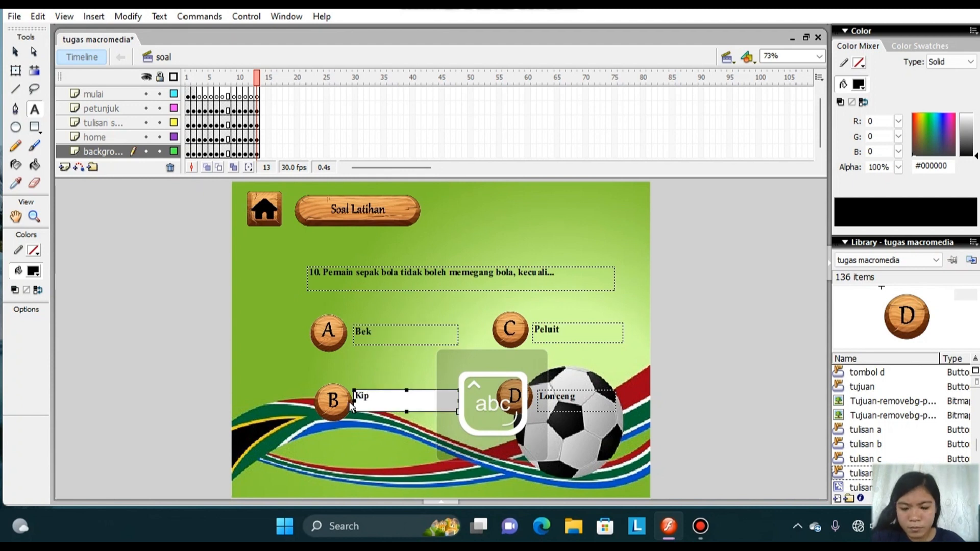
left_click_drag(560, 331, 529, 335)
key("BackSpace")
type("Sriker")
left_click_drag(577, 397, 538, 403)
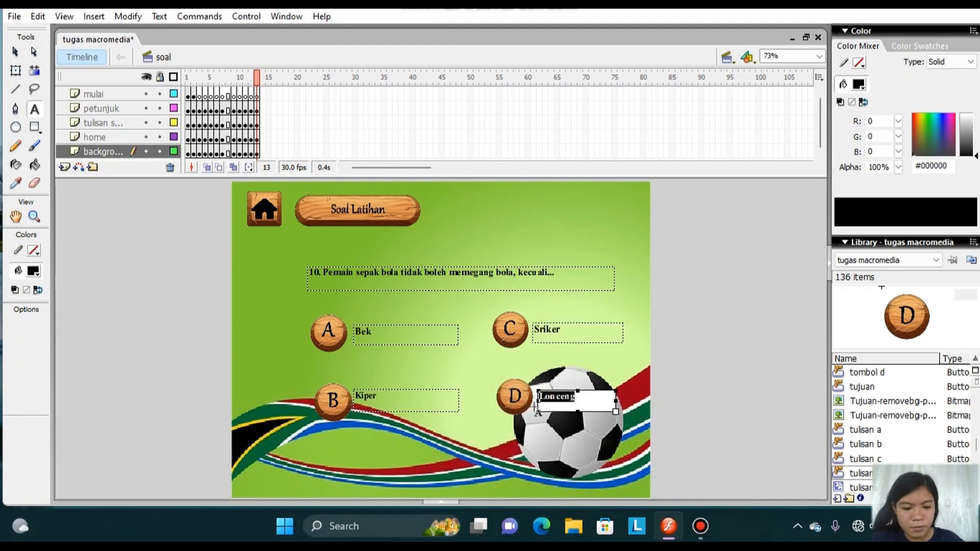
key("BackSpace")
left_click(17, 53)
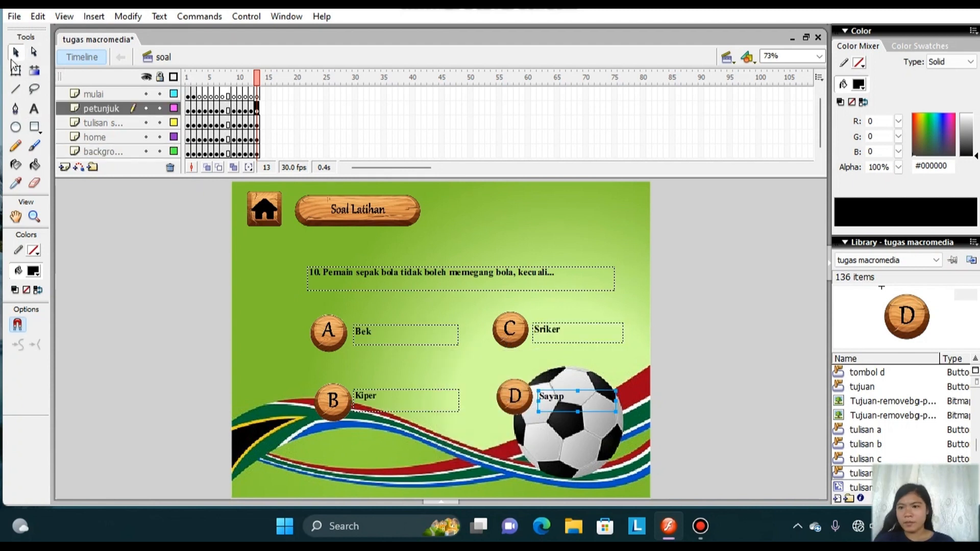
left_click(15, 71)
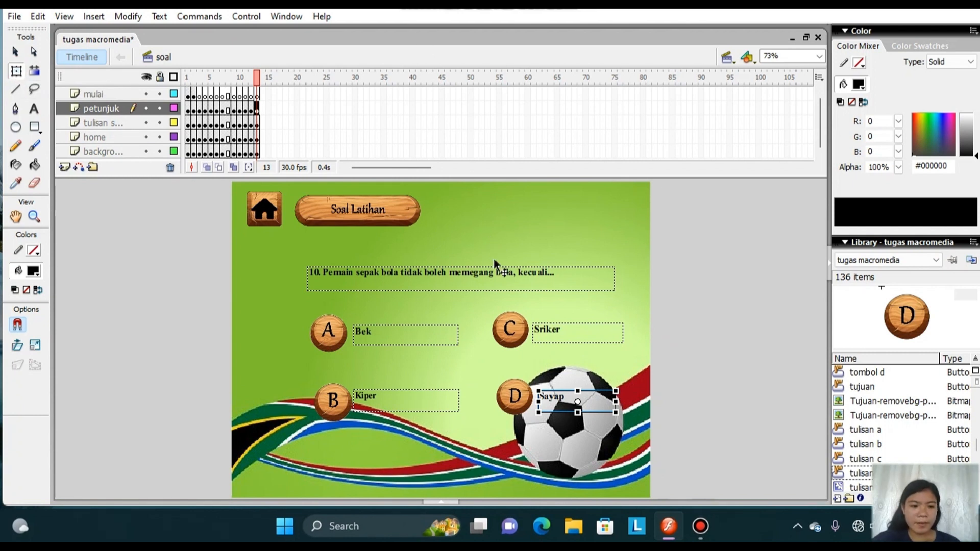
Insert keyframes at frame 14 on the mulai, petunjuk, tulisan, home and background layers.
right_click(262, 95)
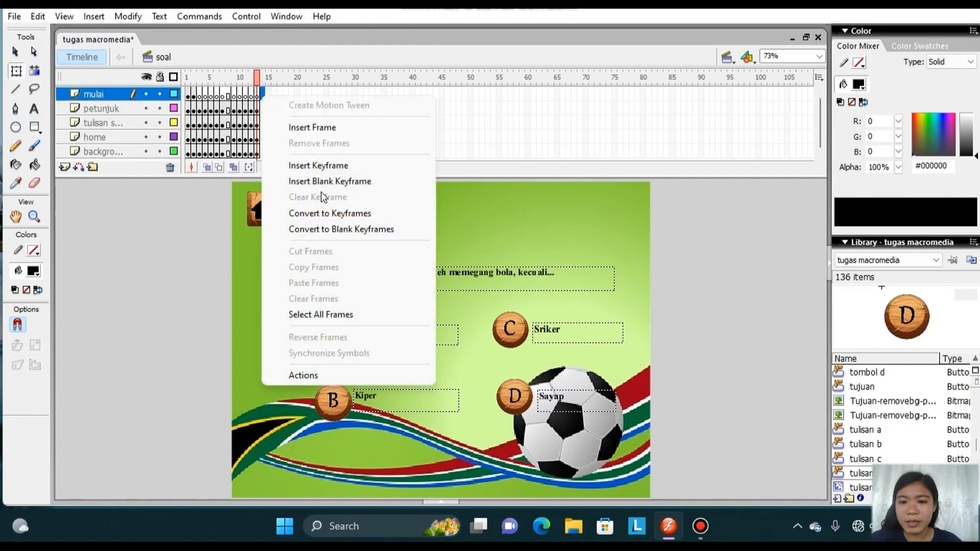
left_click(329, 164)
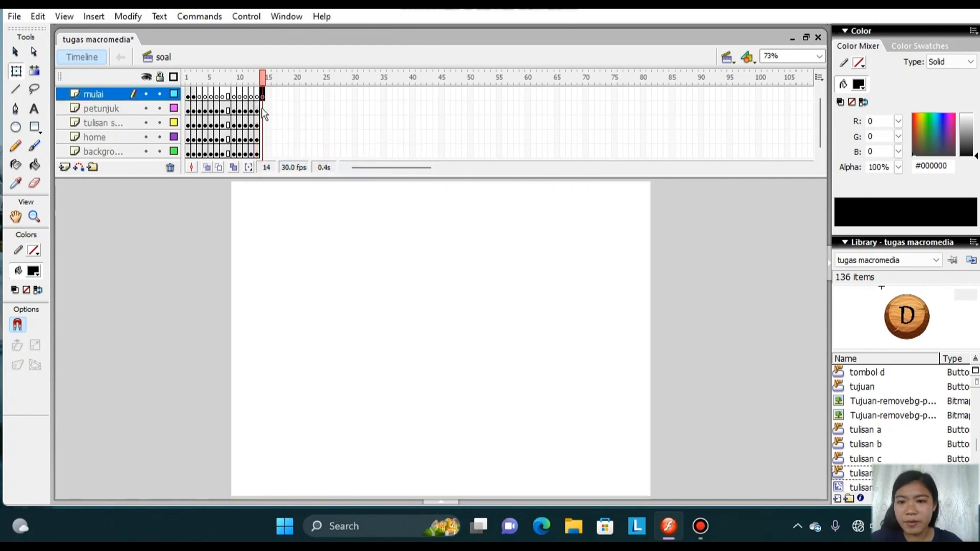
right_click(262, 109)
left_click(322, 179)
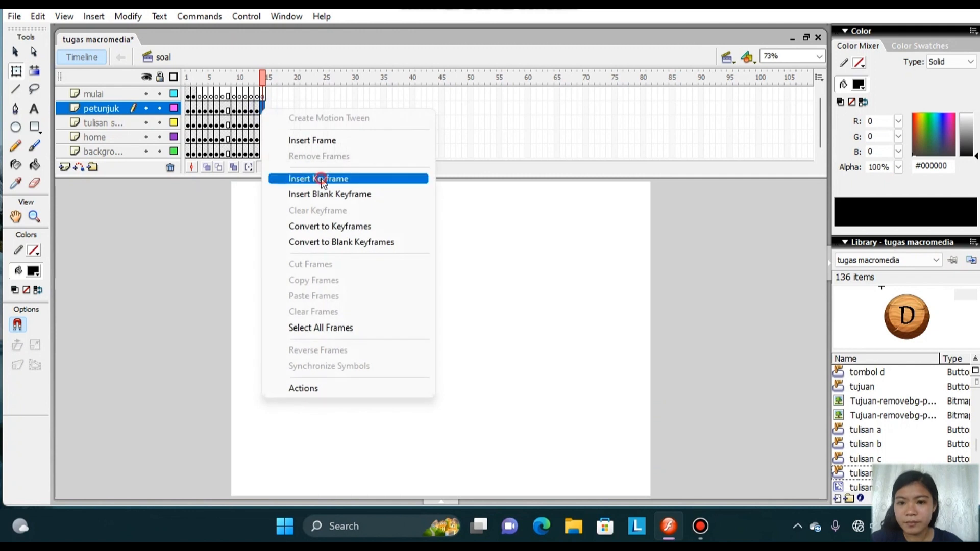
right_click(262, 125)
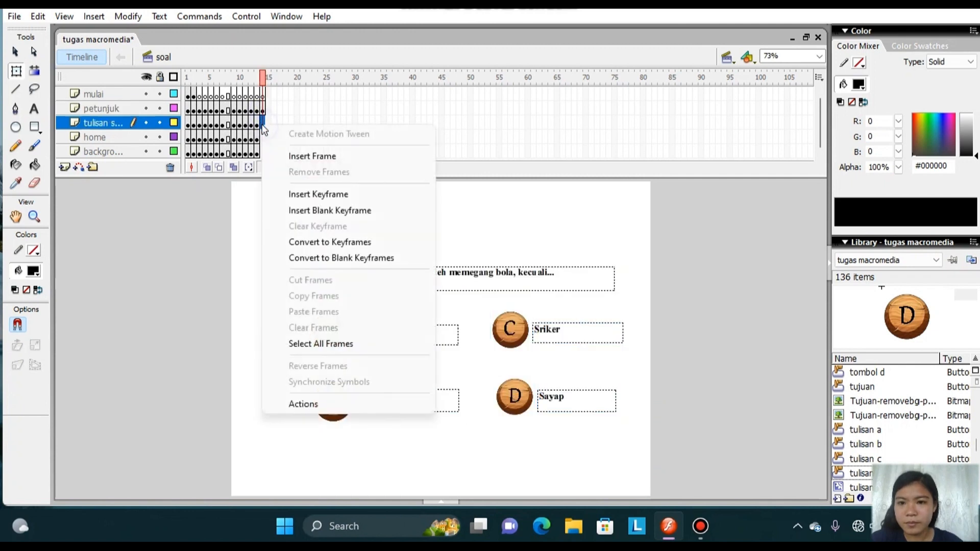
left_click(326, 195)
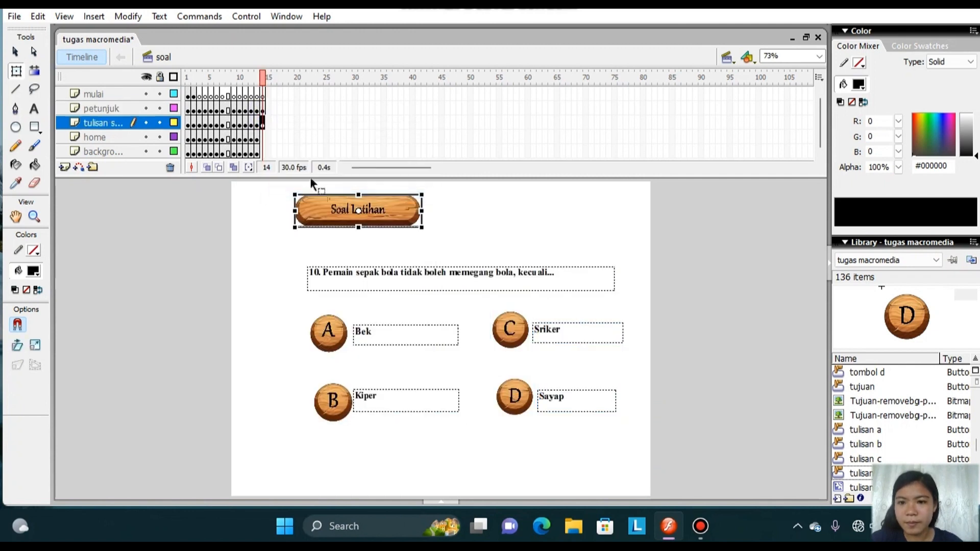
right_click(263, 137)
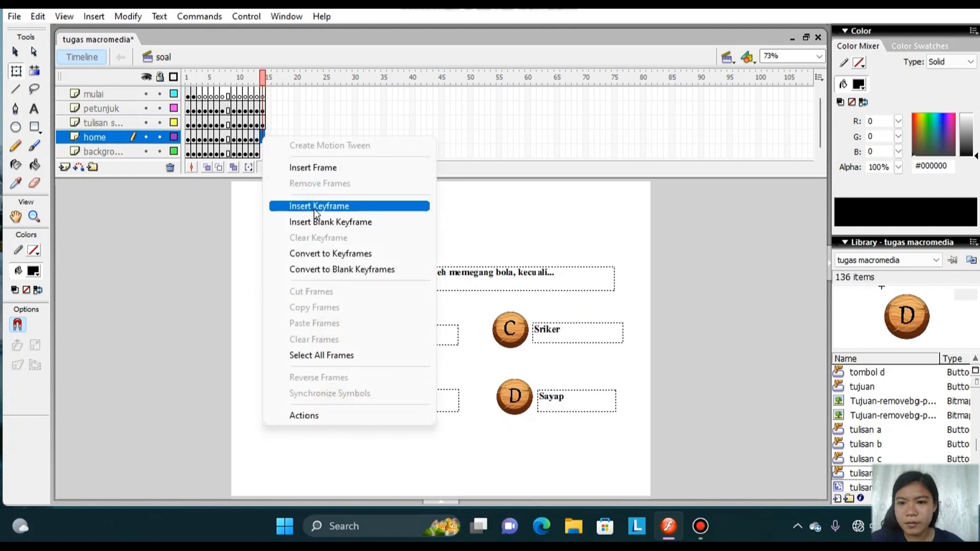
left_click(315, 207)
right_click(262, 152)
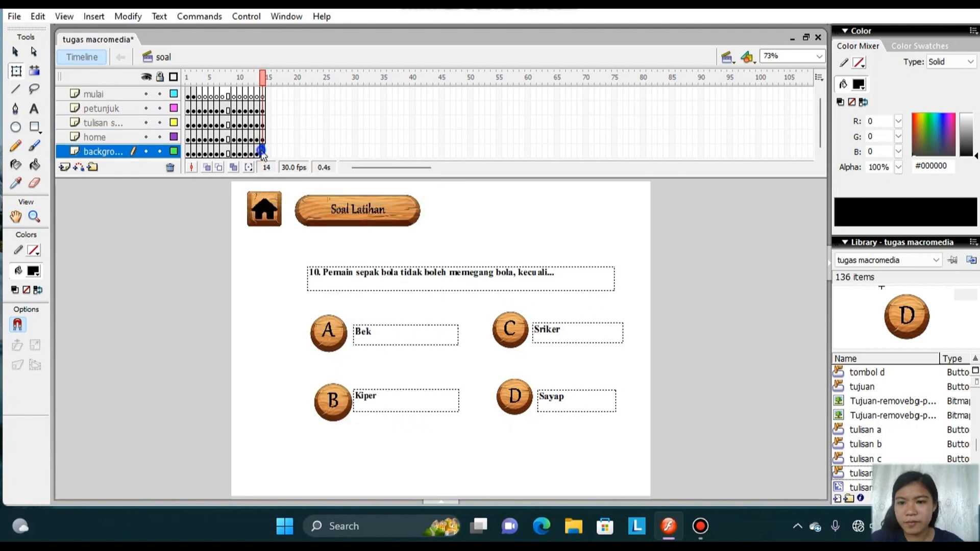
left_click(315, 220)
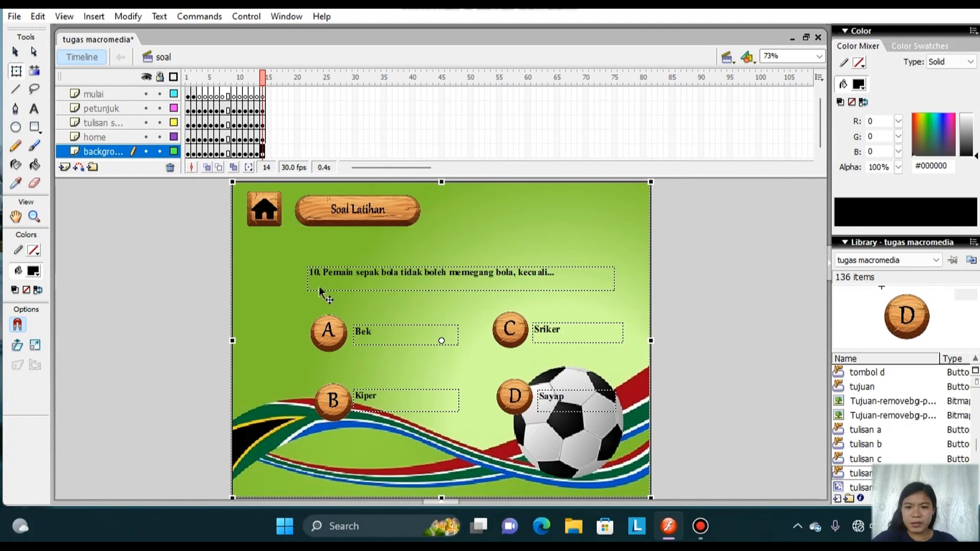
Delete the question text, the four lettered answer buttons and their answer texts from frame 14.
left_click(317, 269)
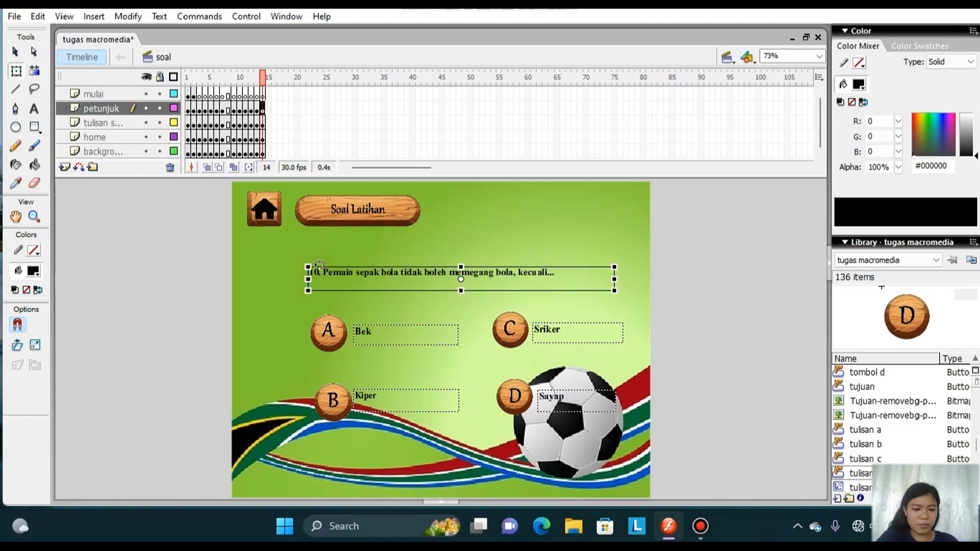
key("Delete")
left_click(330, 331)
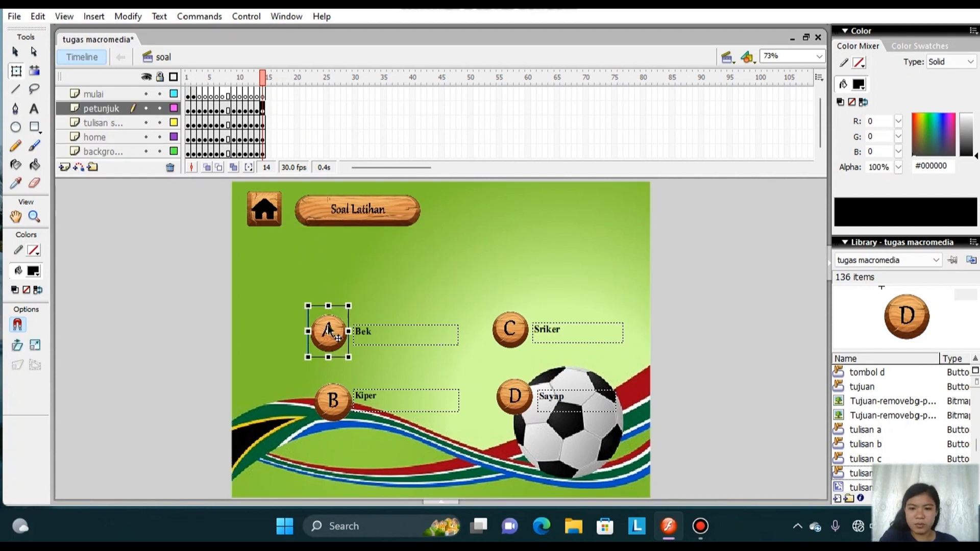
key("Delete")
left_click(375, 338)
key("Delete")
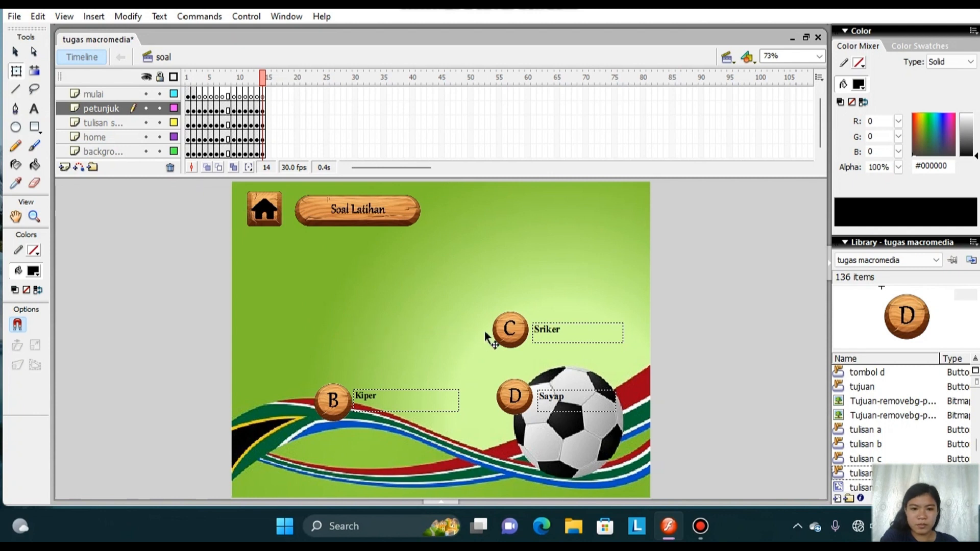
left_click(568, 337)
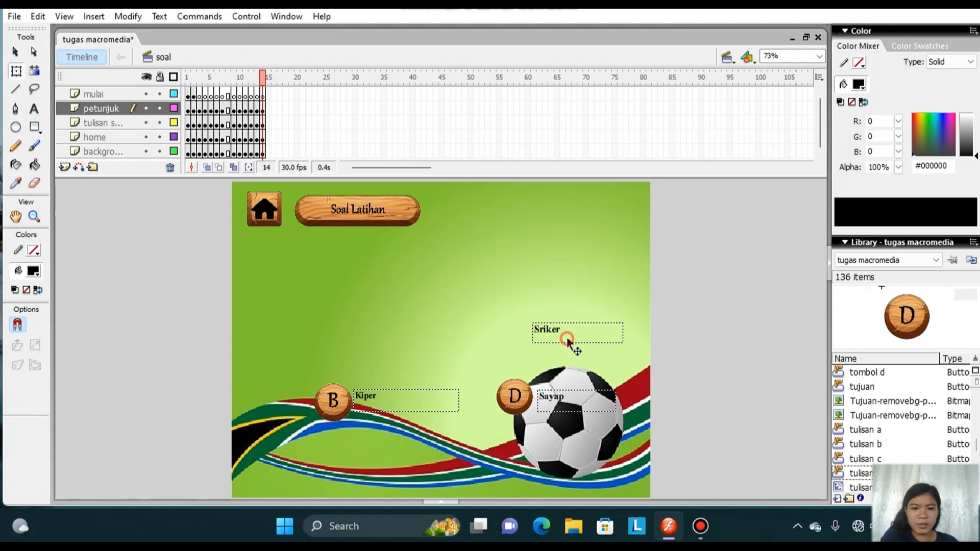
key("Delete")
left_click(515, 396)
key("Delete")
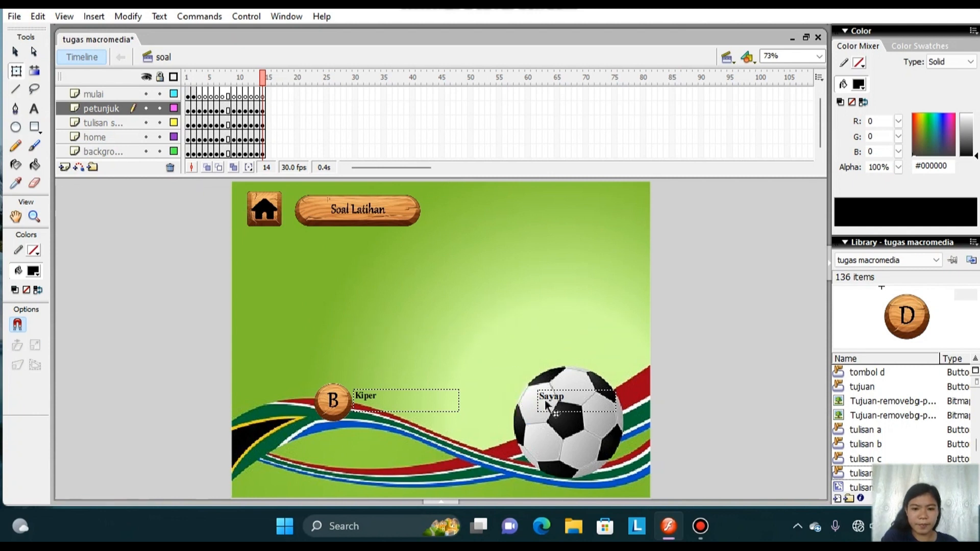
left_click(554, 408)
key("Delete")
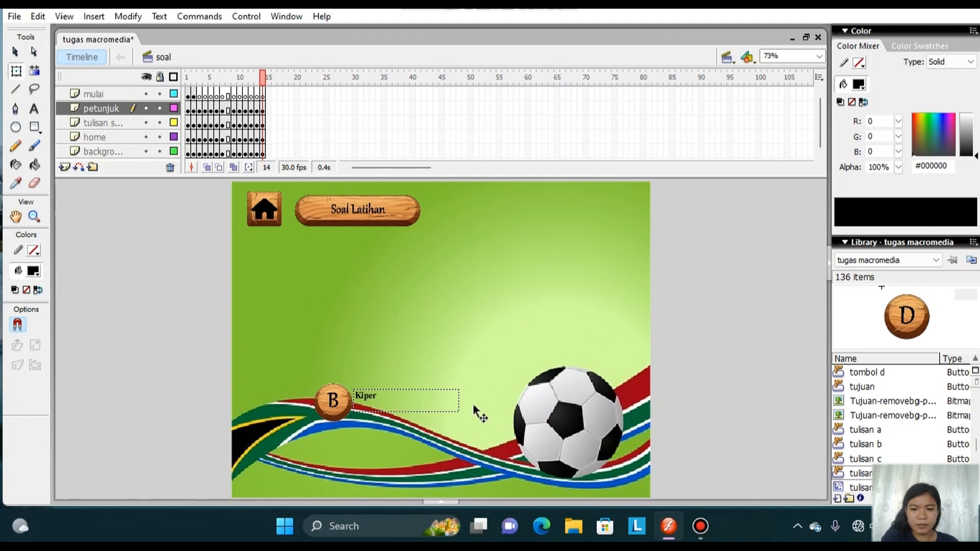
left_click(426, 406)
key("Delete")
left_click(341, 404)
key("Delete")
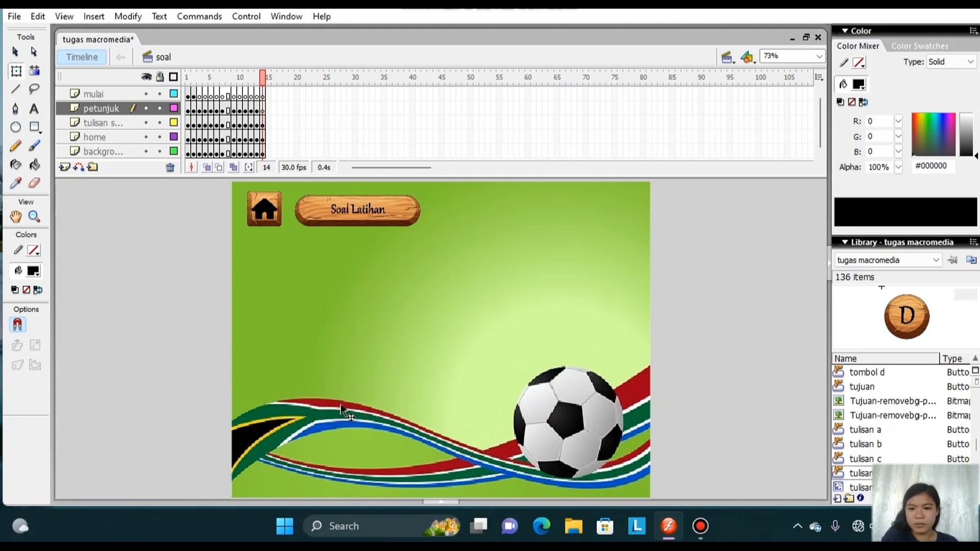
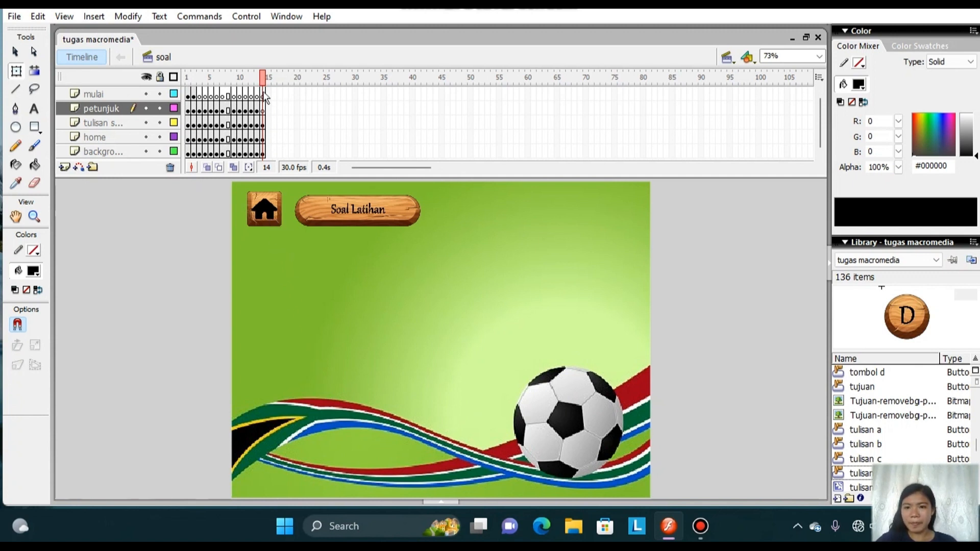
Add the text "Nama Peserta Didik" beneath the Soal Latihan title on frame 14 and narrow its text box.
left_click(35, 110)
left_click_drag(343, 248, 428, 262)
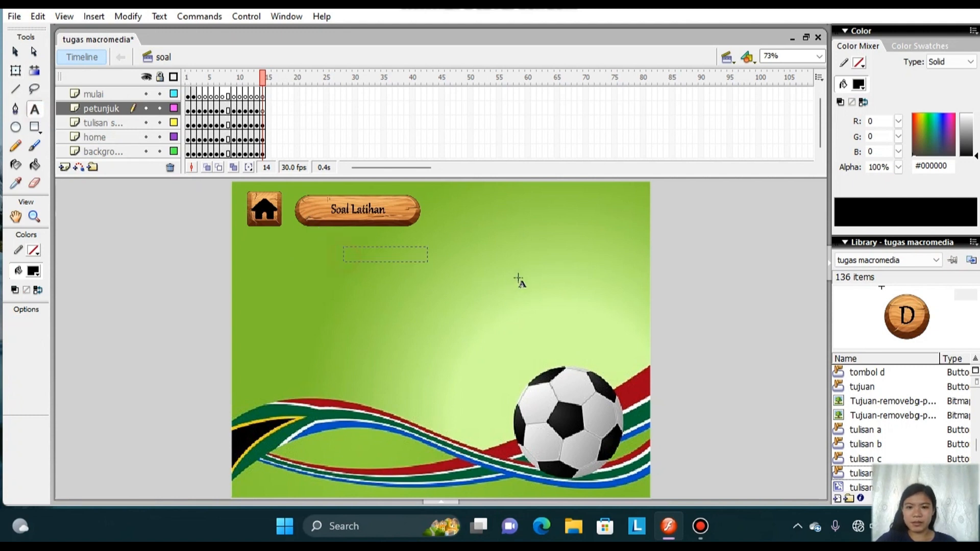
left_click_drag(518, 279, 542, 284)
type("N")
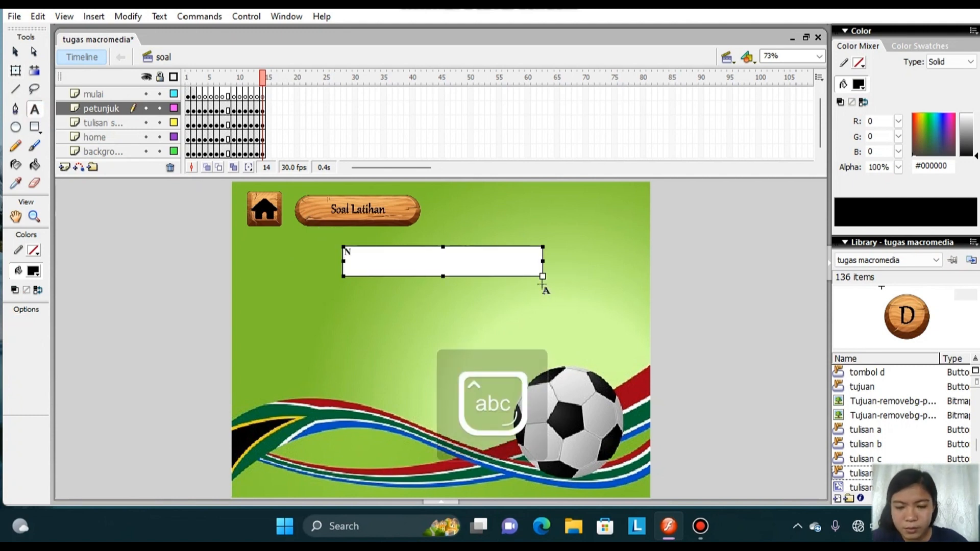
type("ama Pes")
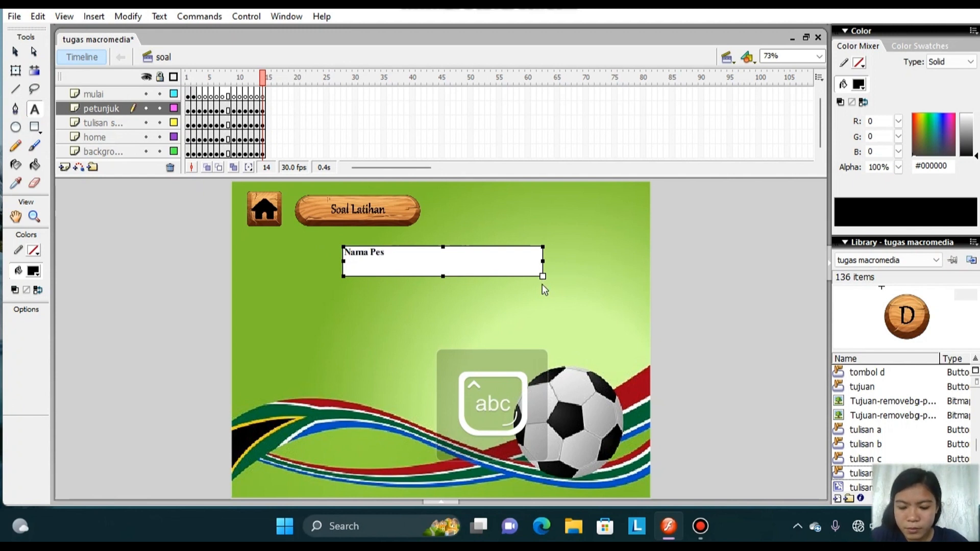
key("Caps_Lock")
type("erta")
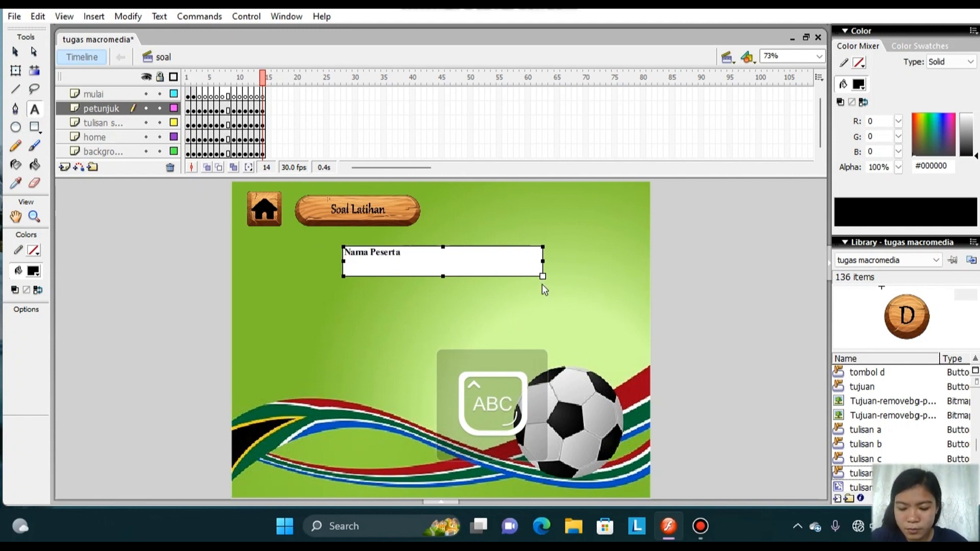
type(" D")
key("Caps_Lock")
type("idik")
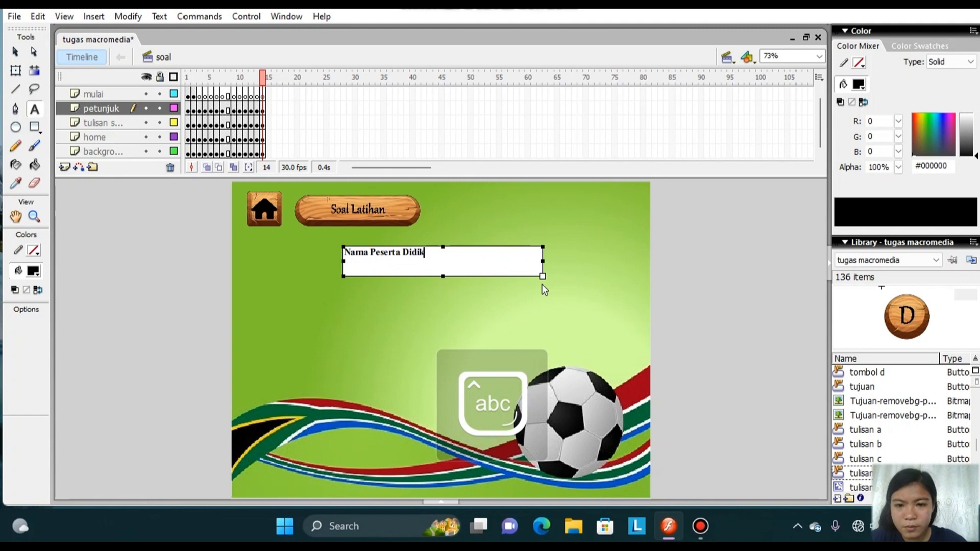
left_click_drag(490, 262, 485, 261)
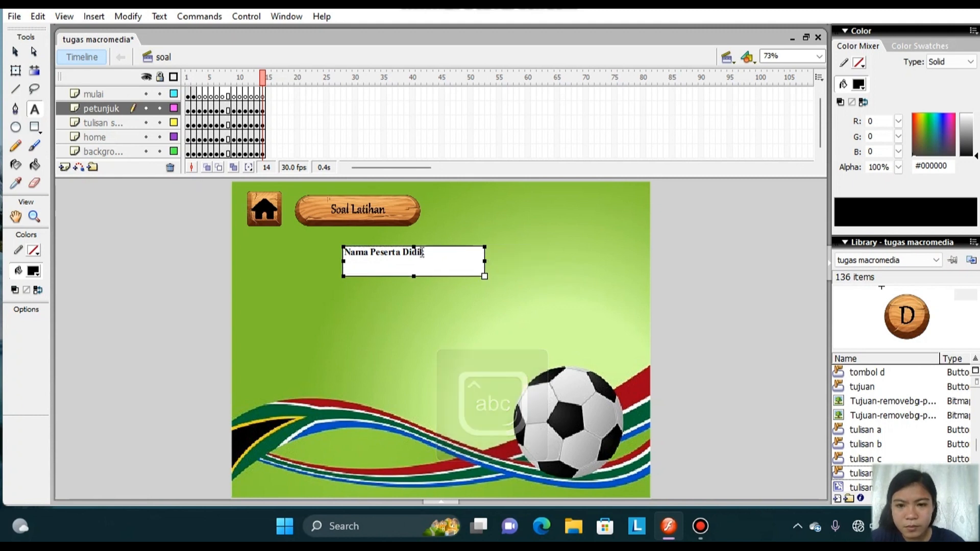
Set the "Nama Peserta Didik" text to size 24 and shift it to the horizontal middle of the page.
left_click_drag(426, 252, 342, 252)
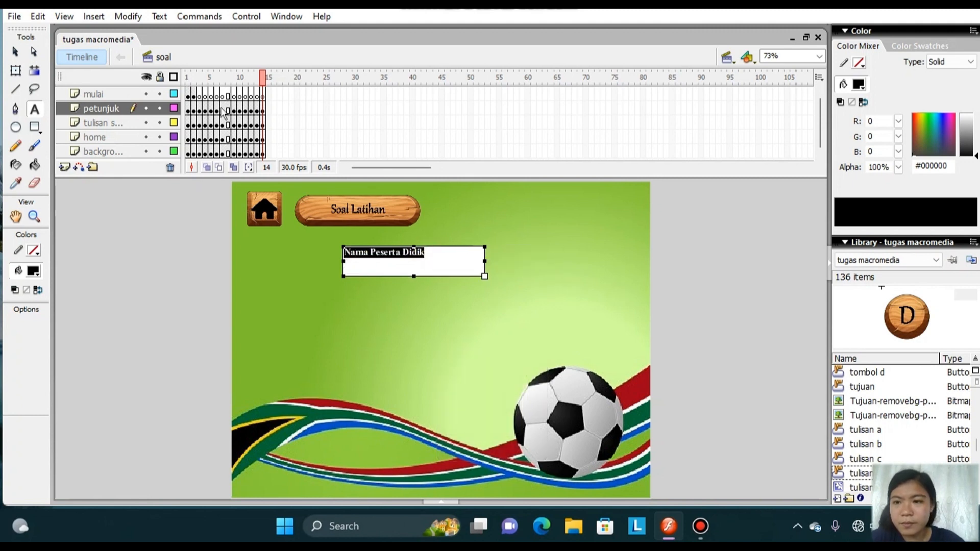
left_click(159, 15)
mouse_move(192, 49)
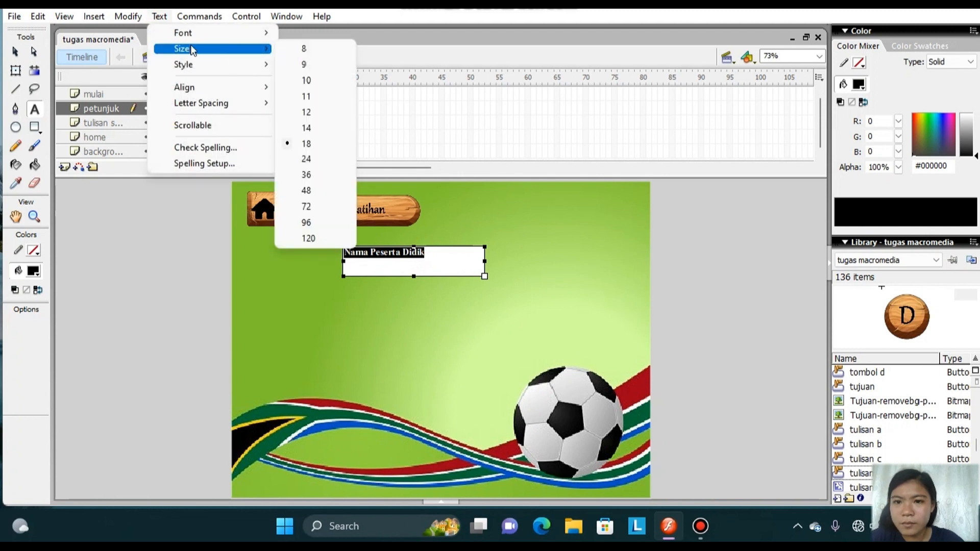
left_click(312, 161)
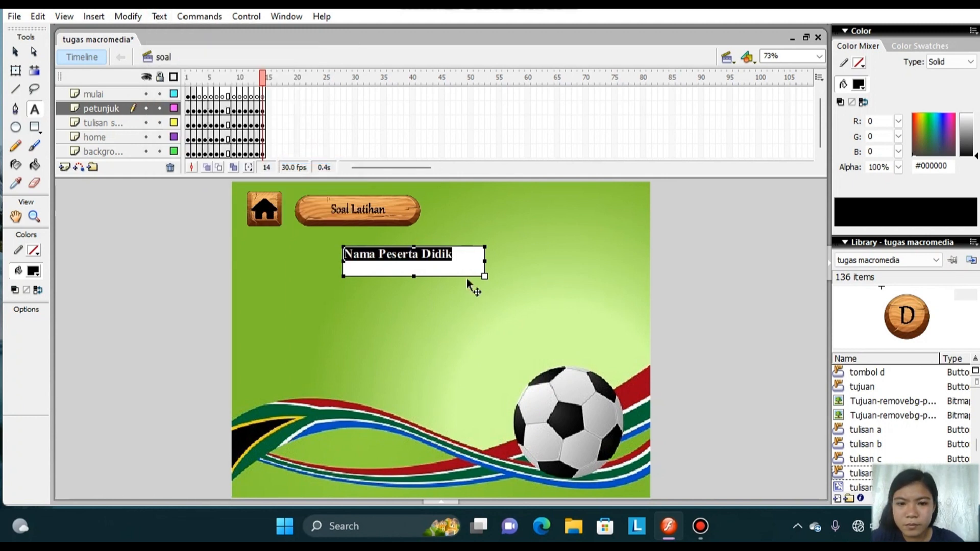
left_click_drag(466, 278, 493, 274)
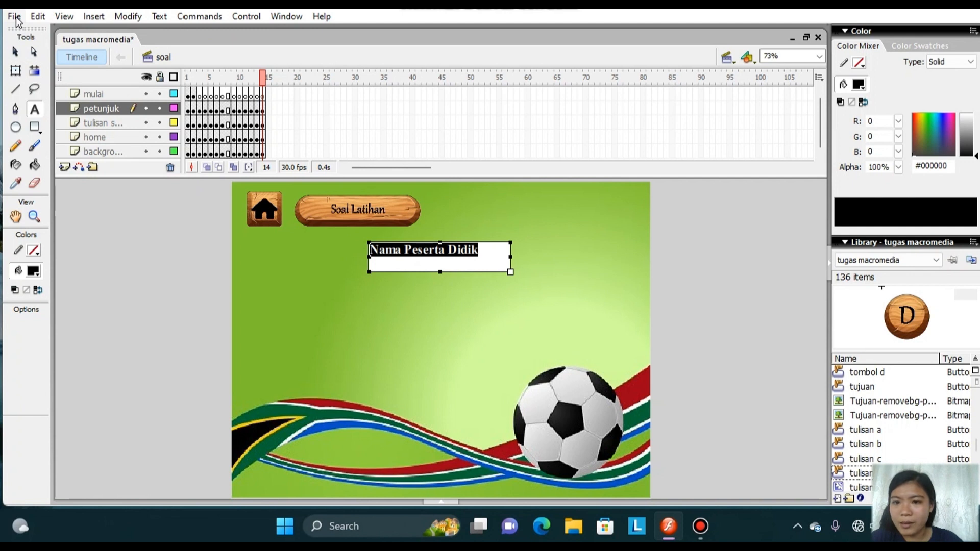
Import the blank elongated wooden plate image to the stage on frame 14.
left_click(262, 96)
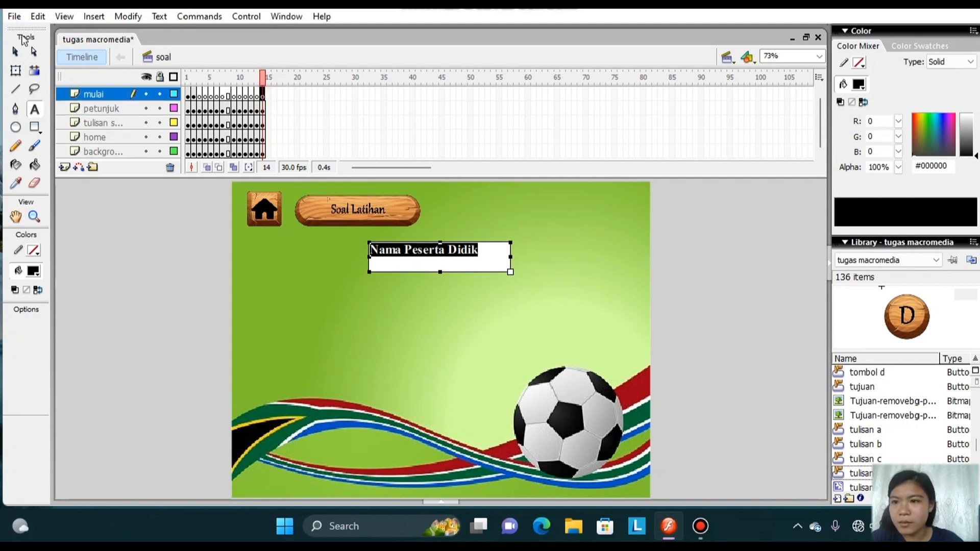
left_click(13, 19)
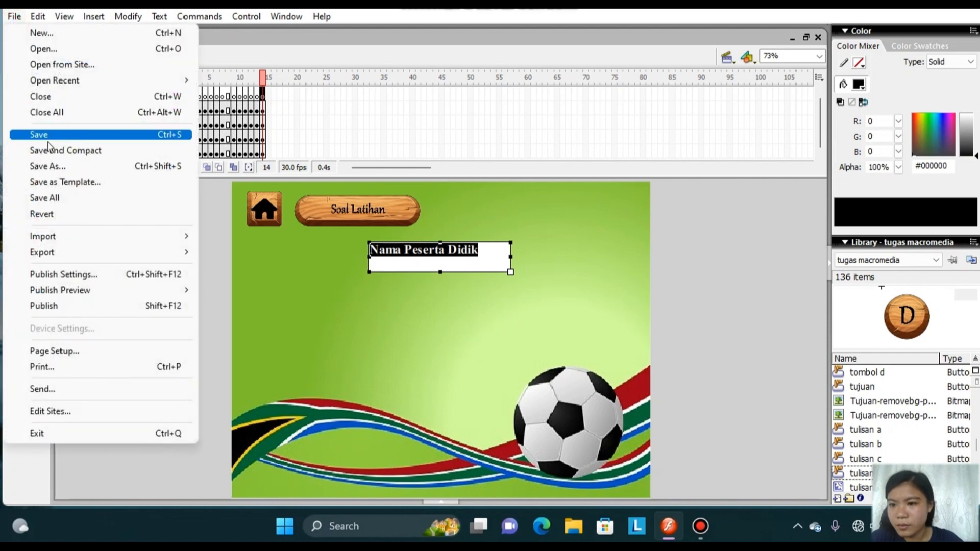
mouse_move(116, 243)
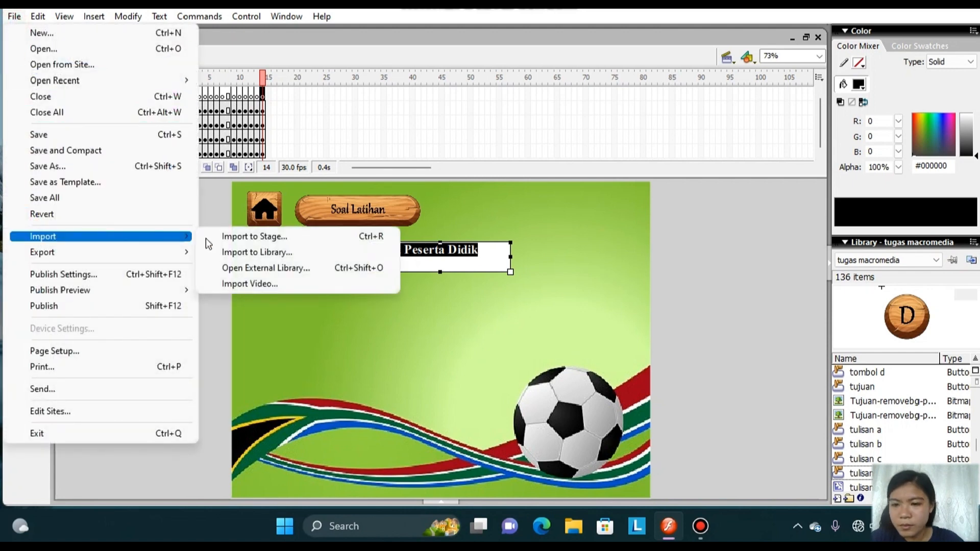
left_click(265, 236)
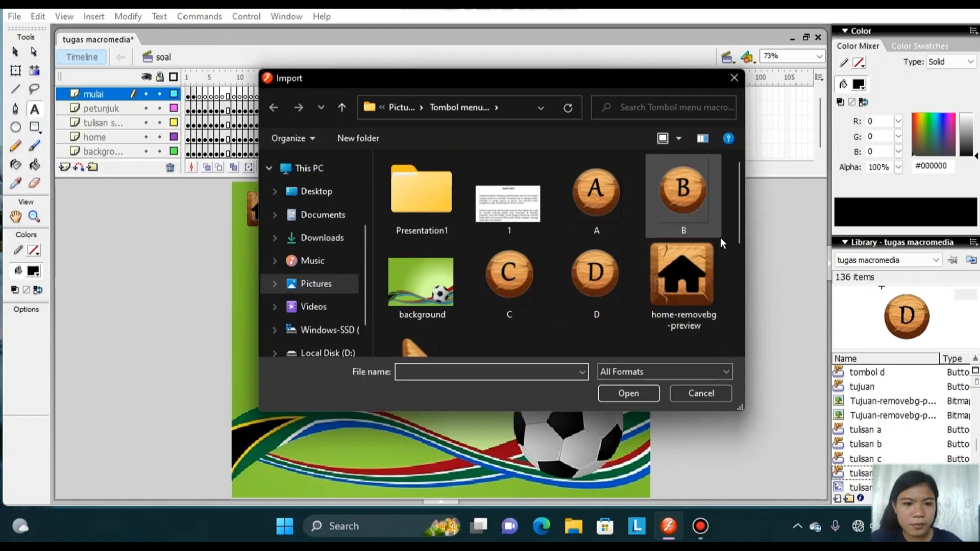
left_click_drag(739, 237, 746, 333)
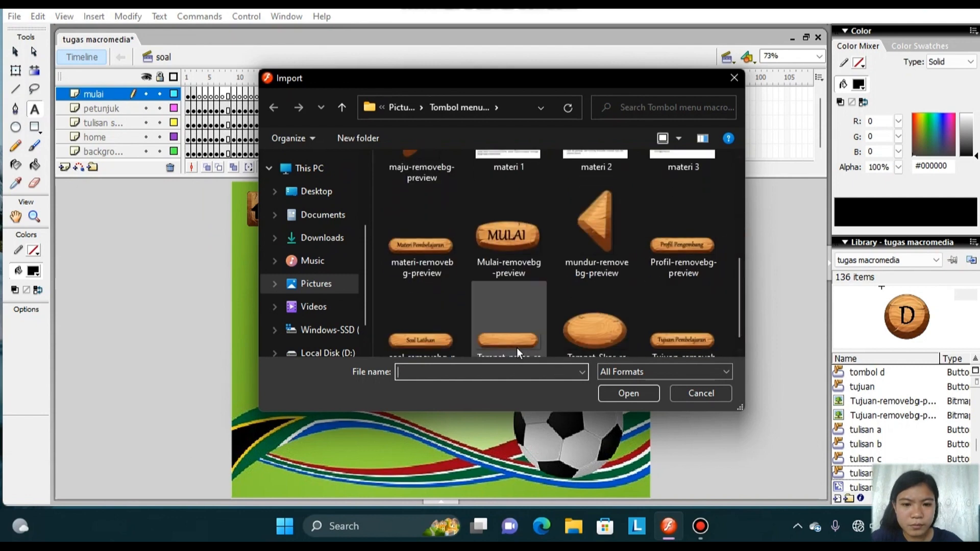
left_click(517, 348)
left_click(610, 394)
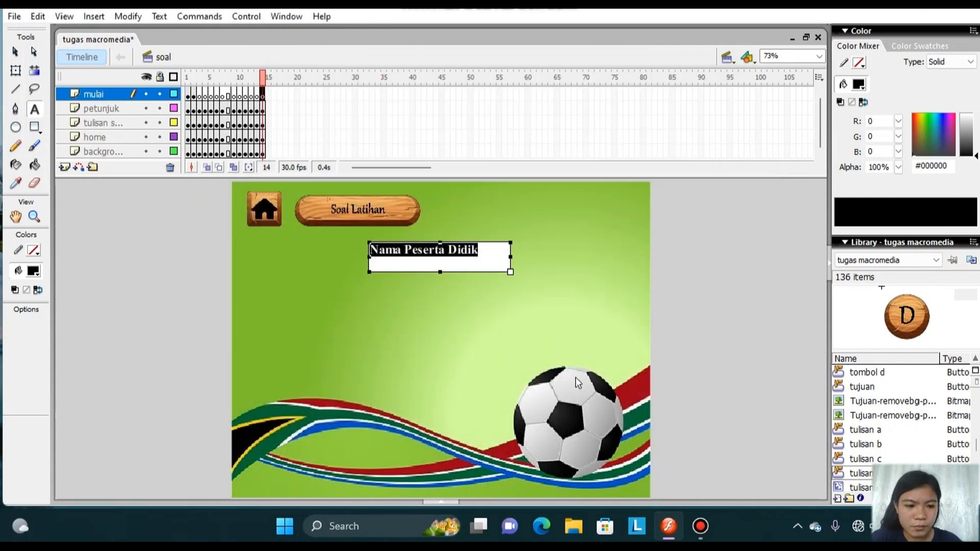
Scale down the imported wooden plate with Free Transform and place it just below the "Nama Peserta Didik" text.
left_click(533, 289)
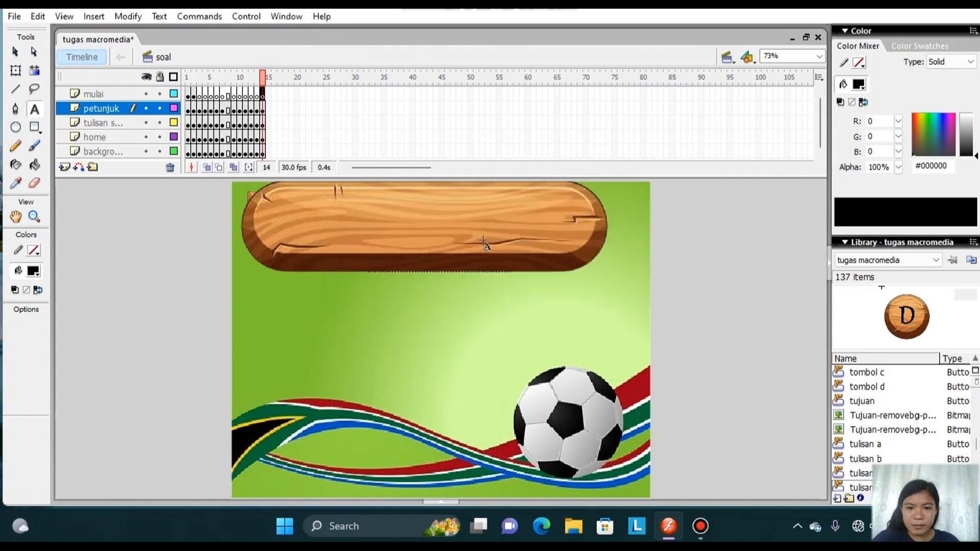
left_click(482, 236)
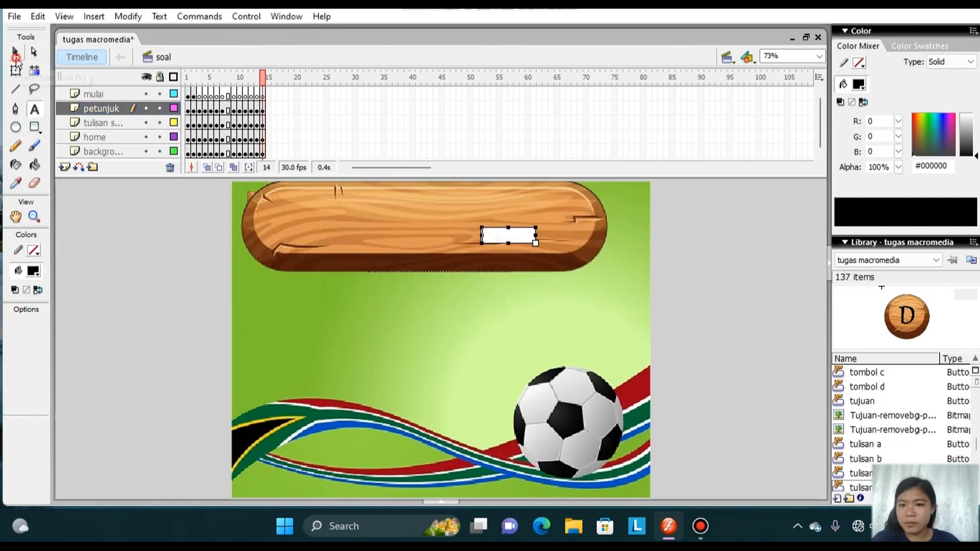
left_click(16, 52)
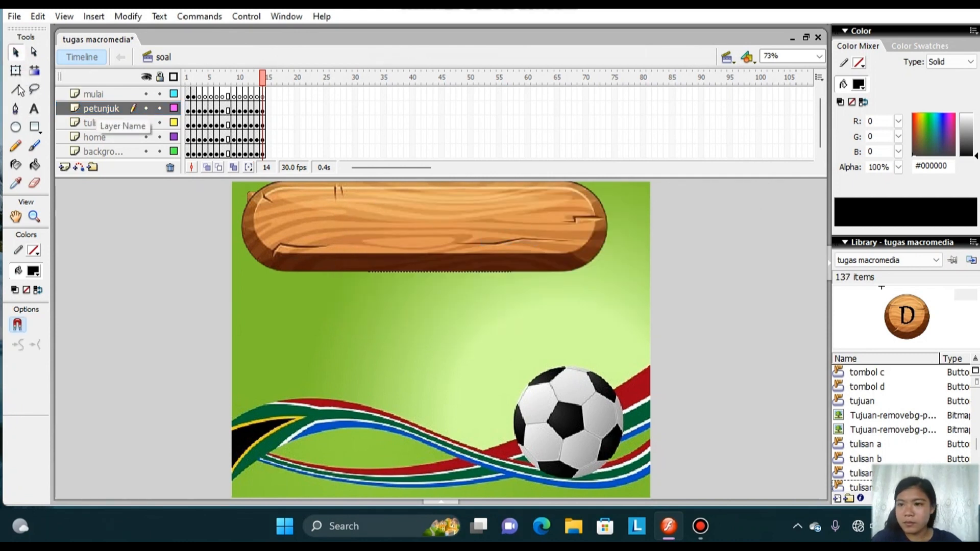
left_click(15, 72)
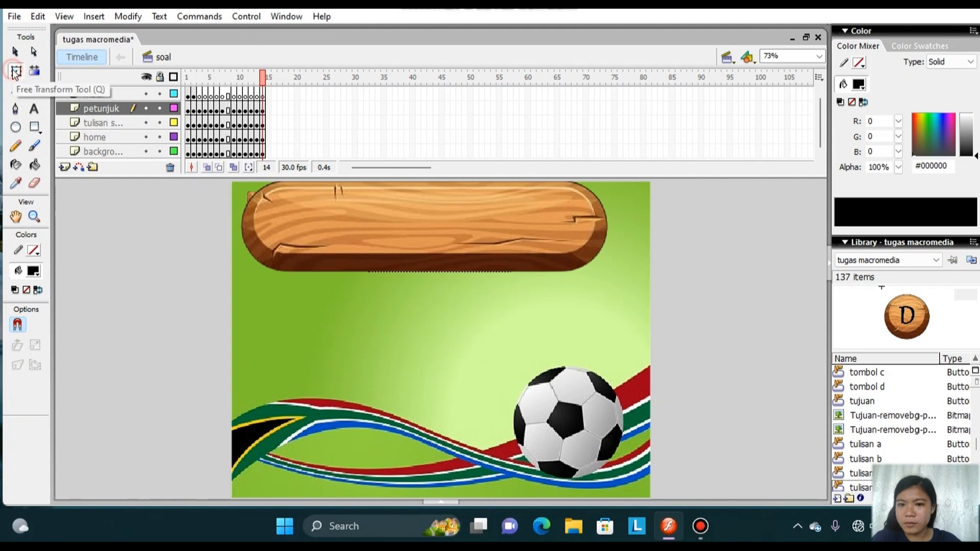
left_click(313, 212)
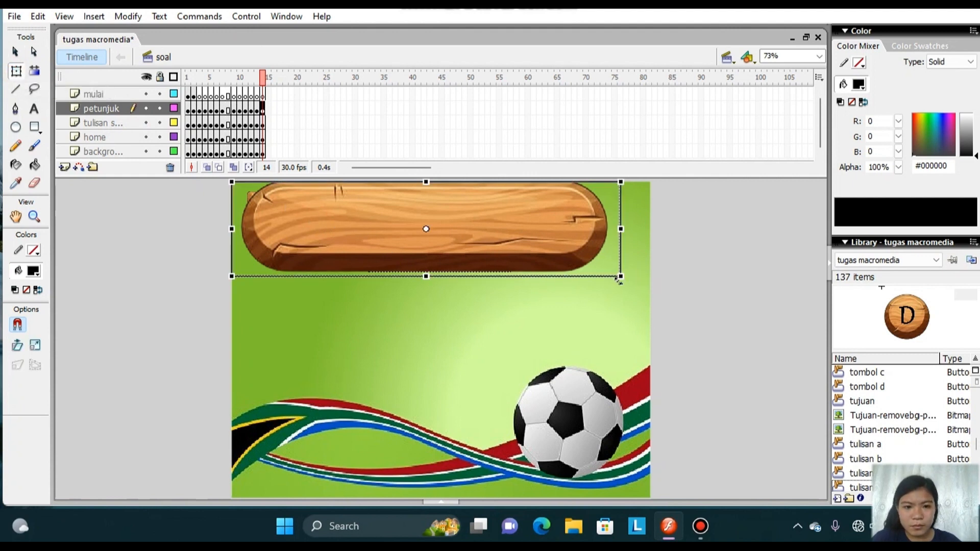
left_click_drag(622, 279, 570, 314)
left_click_drag(495, 302, 495, 298)
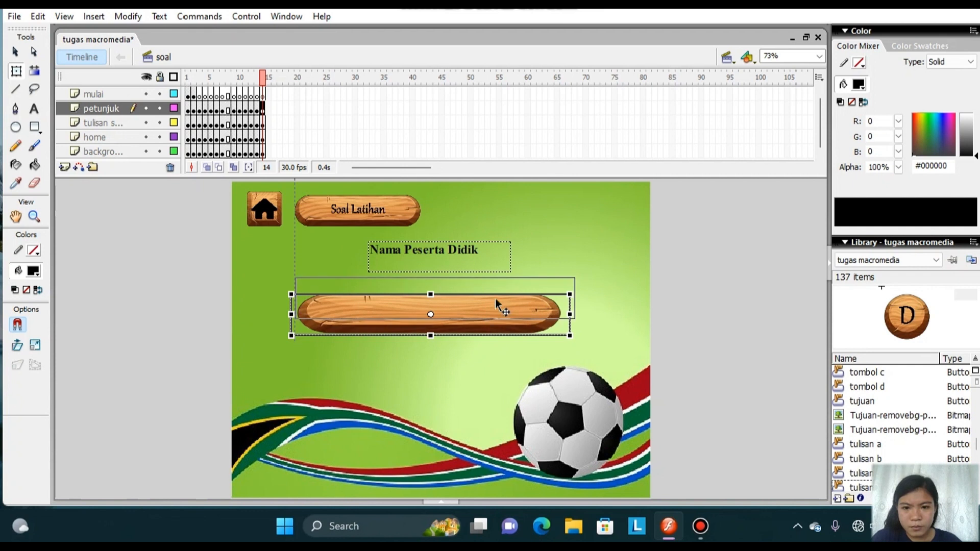
Draw an empty text field about 406 by 47 px over the wooden plate and align it within the plate.
left_click(36, 111)
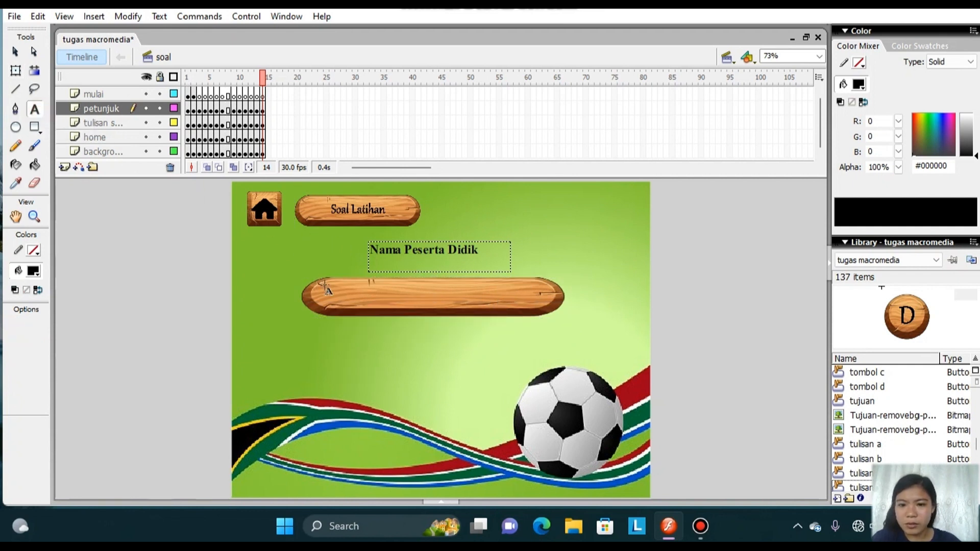
left_click_drag(327, 276, 526, 309)
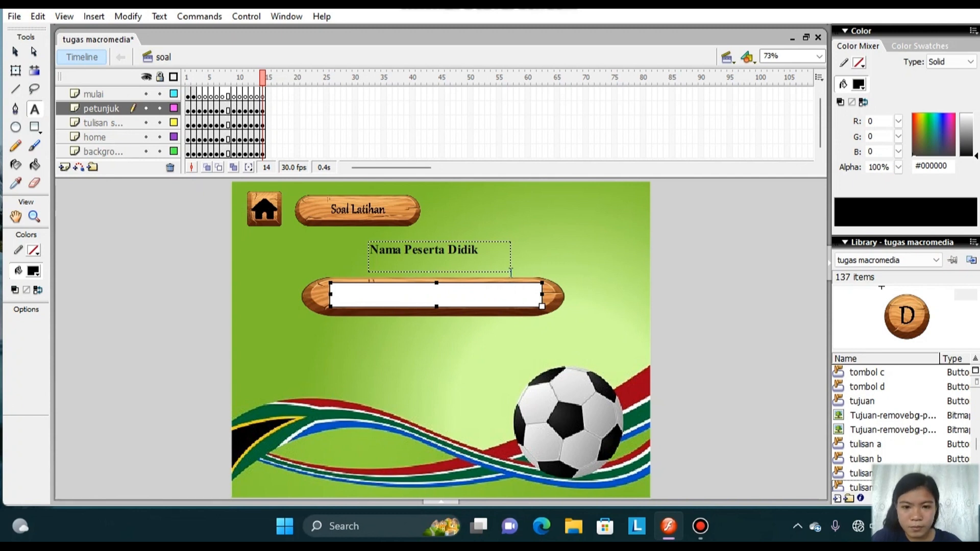
left_click_drag(516, 282, 517, 280)
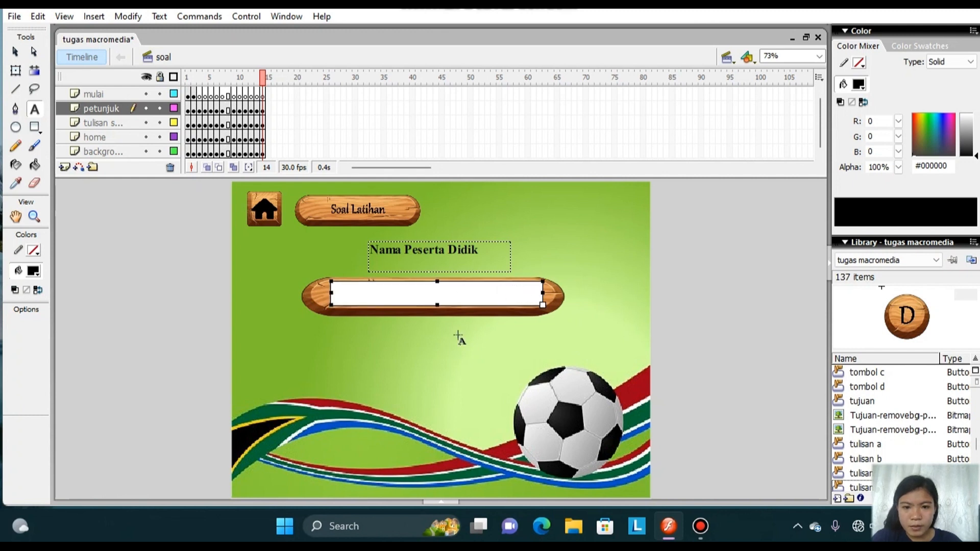
Use Input Text as the plate field's type and set its variable to "Nama Peserta Didik".
left_click(445, 503)
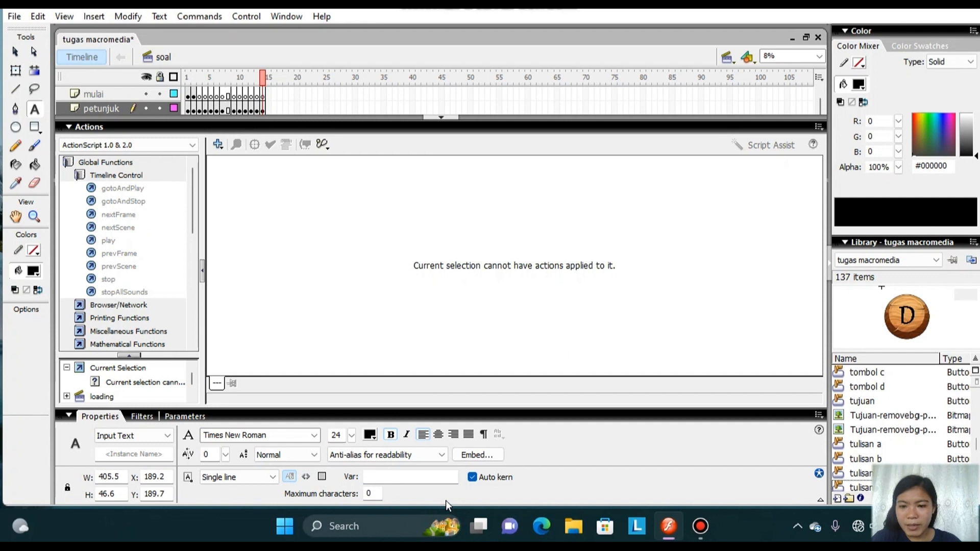
left_click(168, 436)
left_click(169, 436)
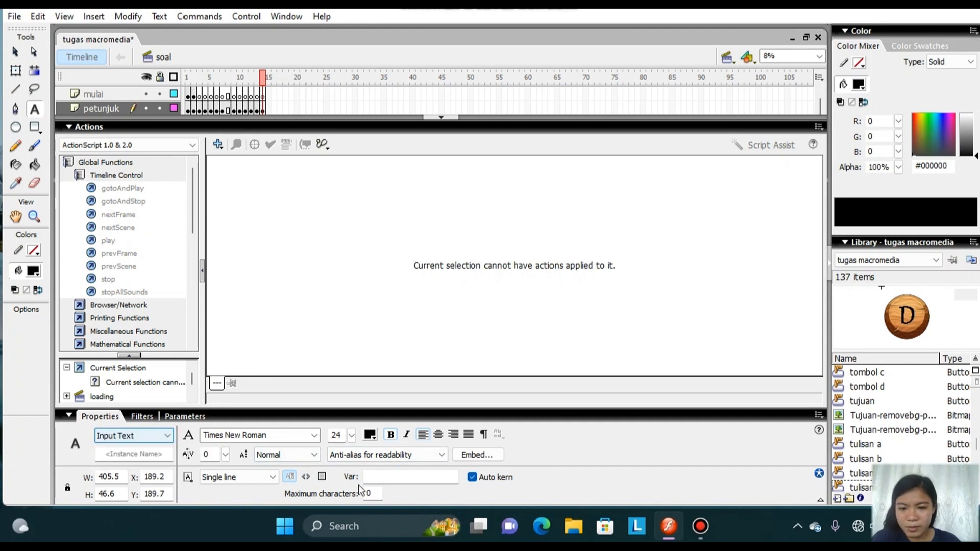
left_click(388, 477)
key("Caps_Lock")
type("N")
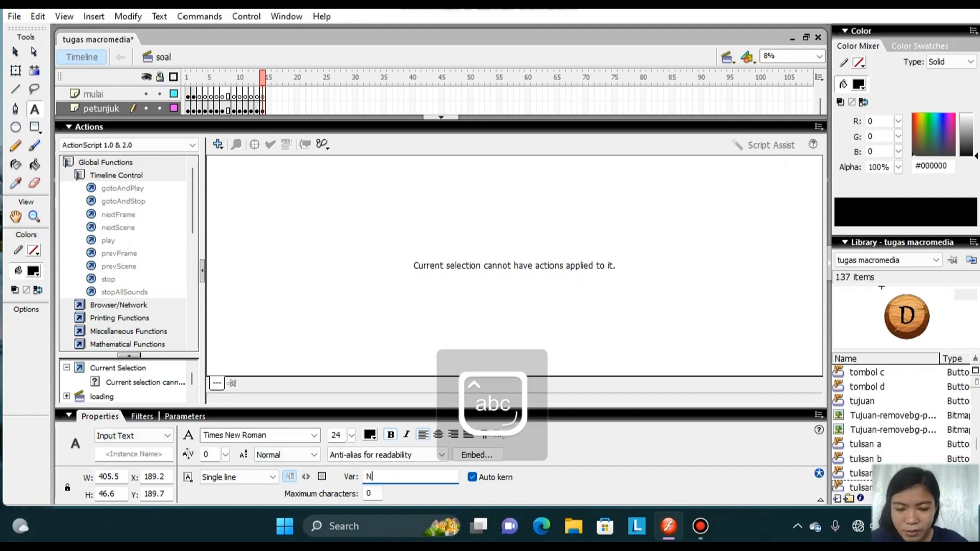
type("ama Pes")
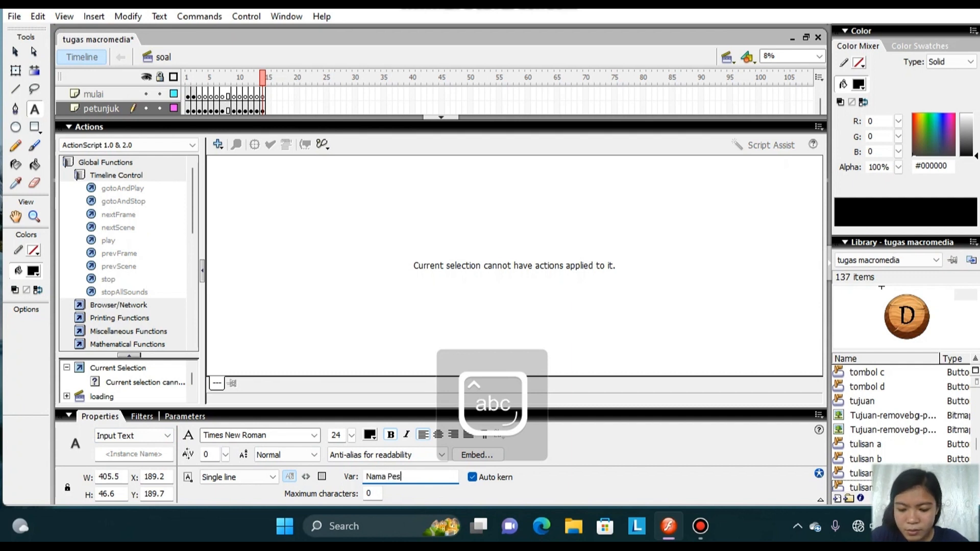
type("erta D")
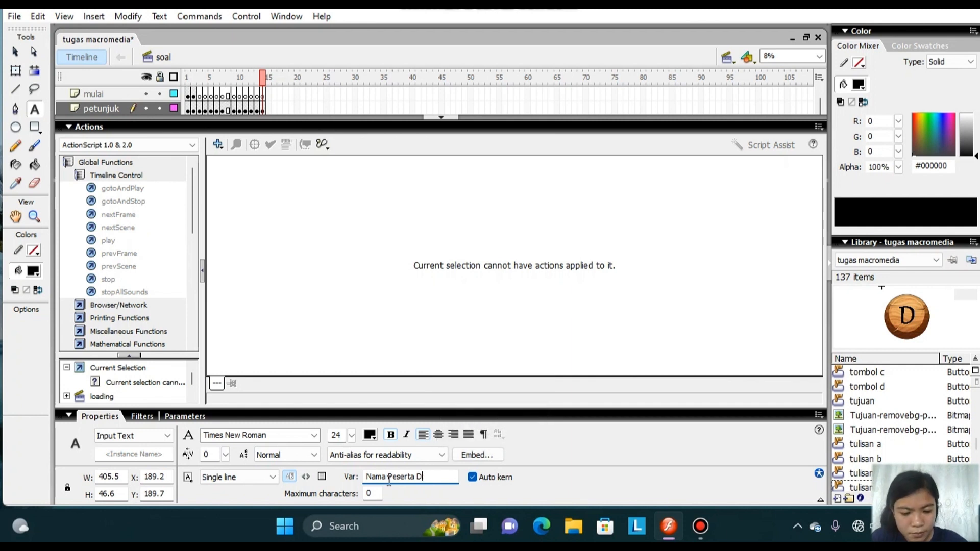
type("idik")
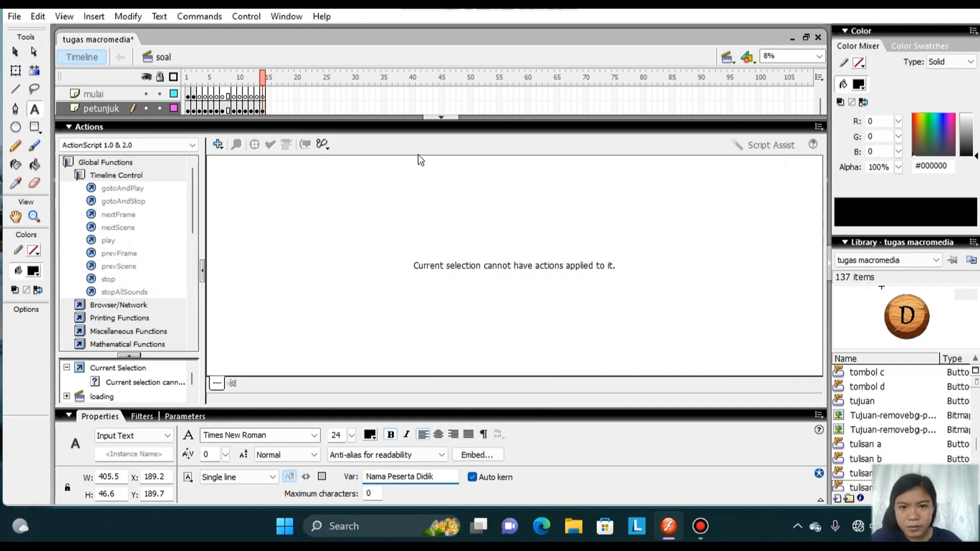
left_click(433, 116)
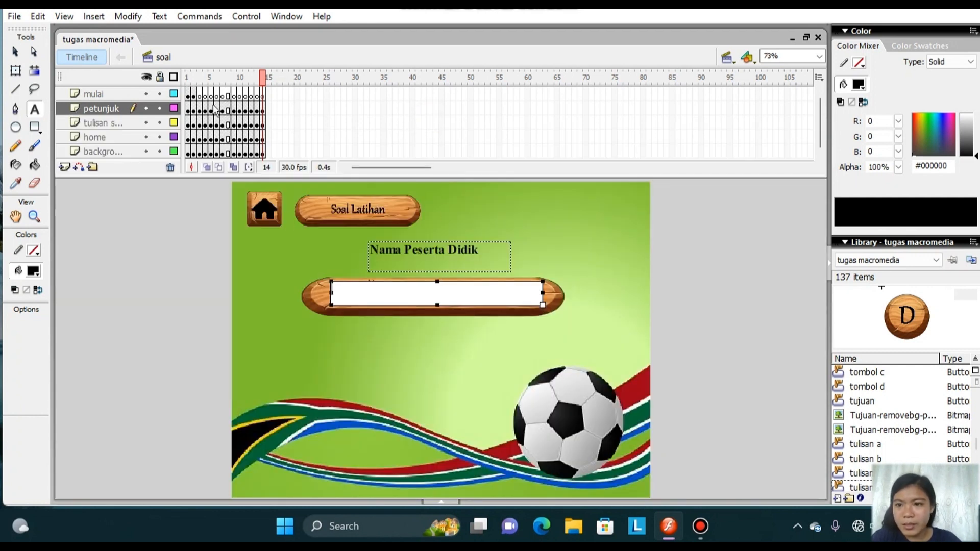
Add the label text "Skor" below the long wooden plate on frame 14 and center it under the plate.
left_click(37, 110)
left_click(368, 351)
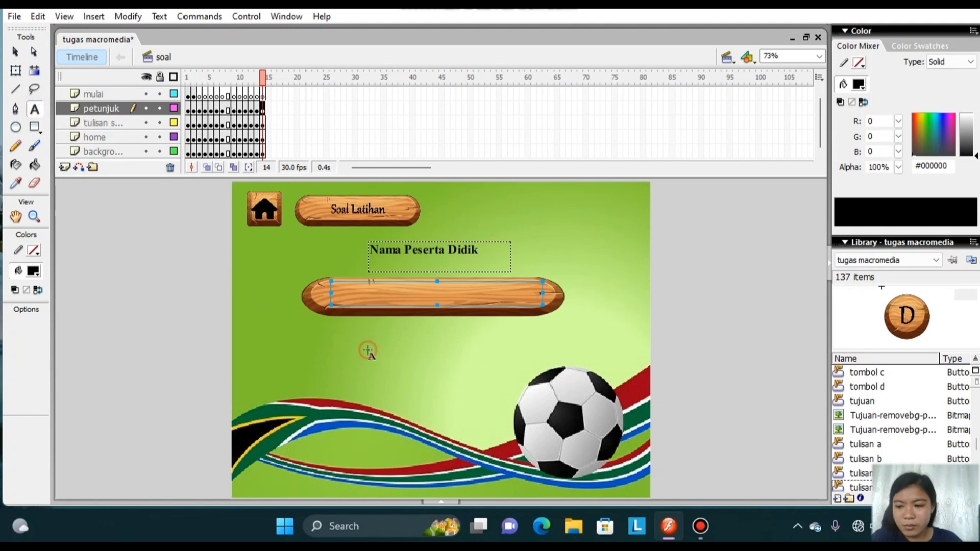
left_click_drag(380, 339, 508, 354)
type("S")
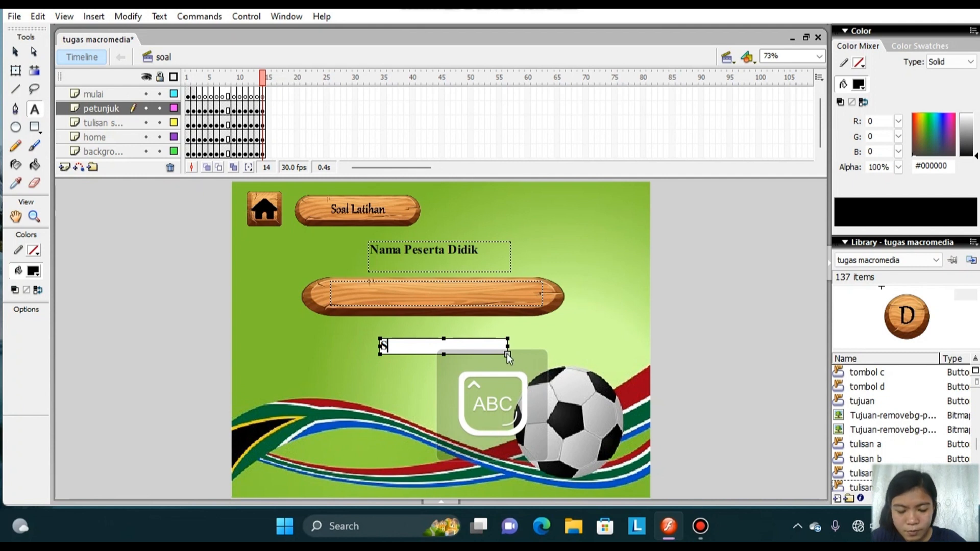
type("K")
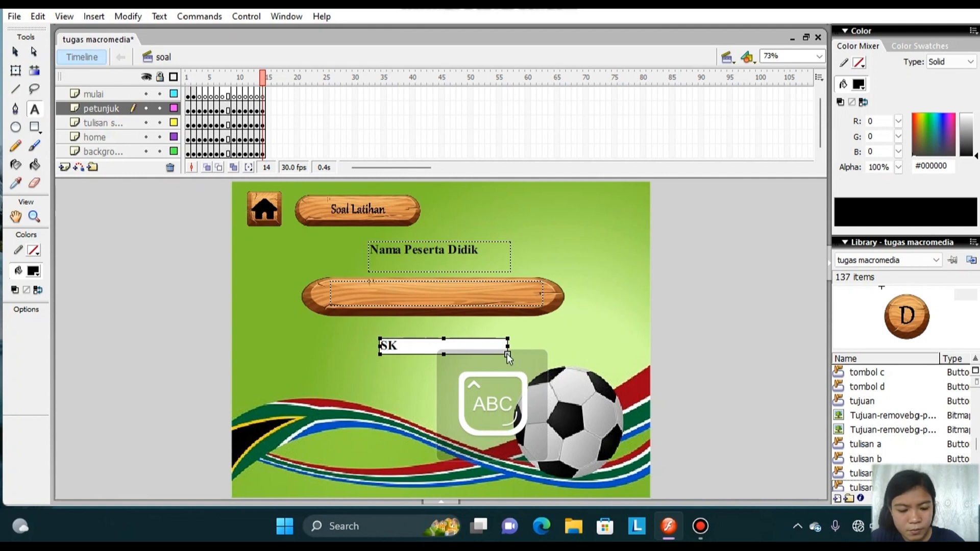
key("BackSpace")
key("Caps_Lock")
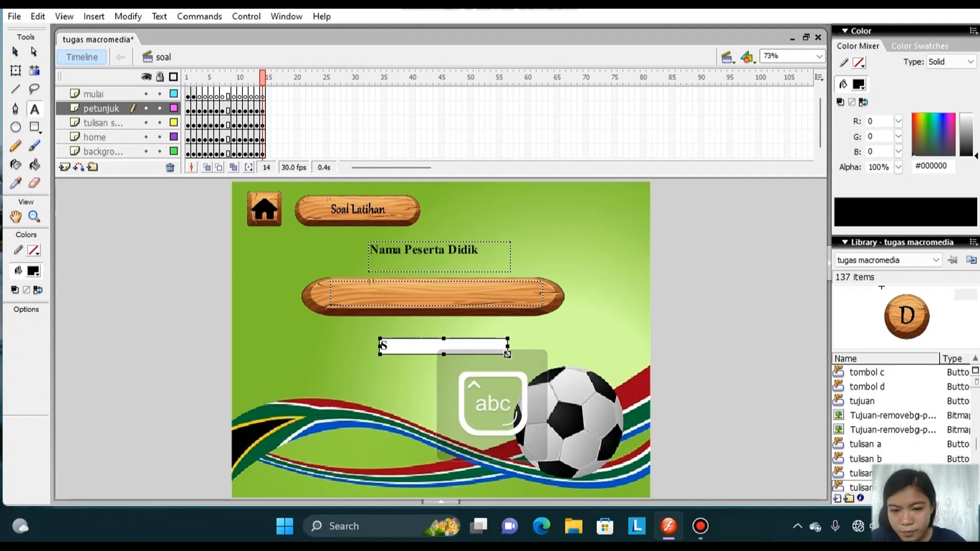
type("kor")
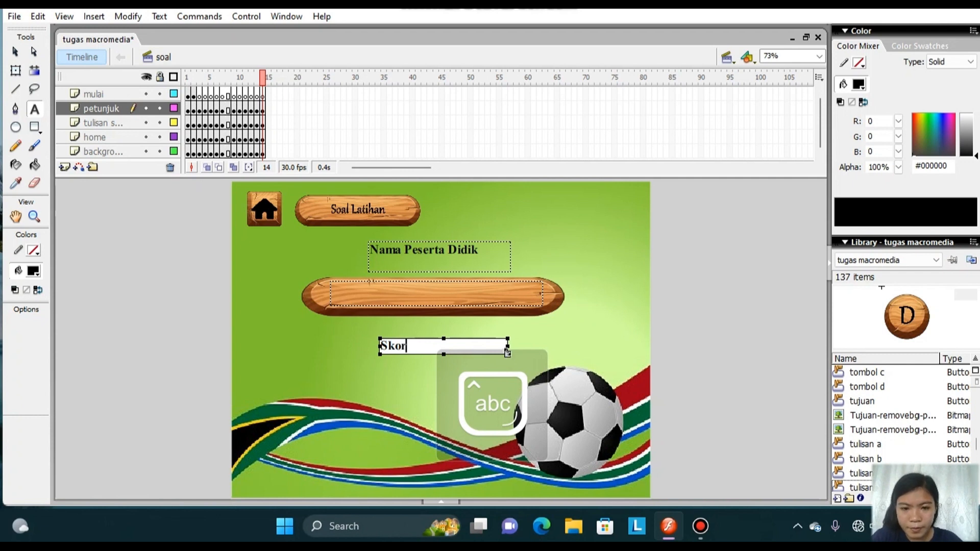
left_click_drag(508, 347, 452, 354)
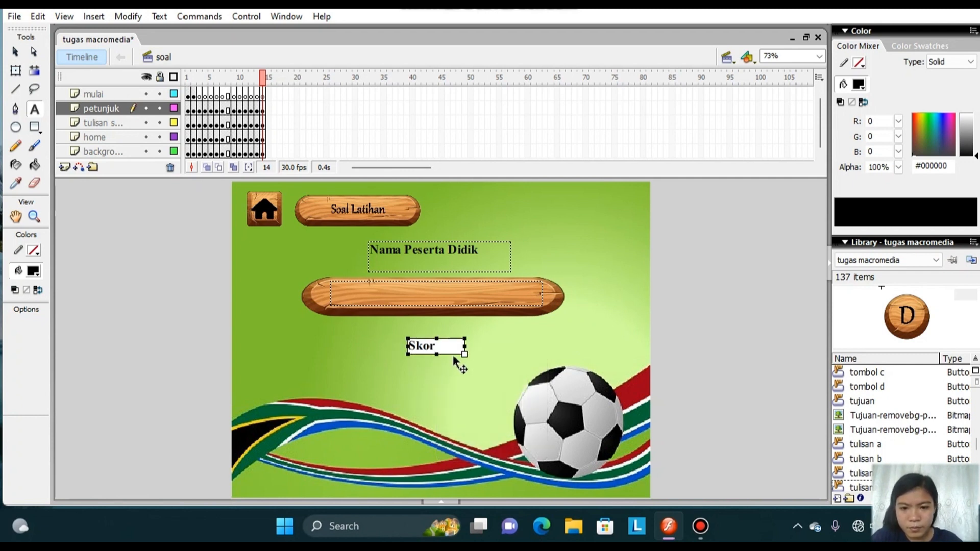
Import the oval wooden plate image Tempat_Skor-removebg-preview to the stage.
left_click(14, 15)
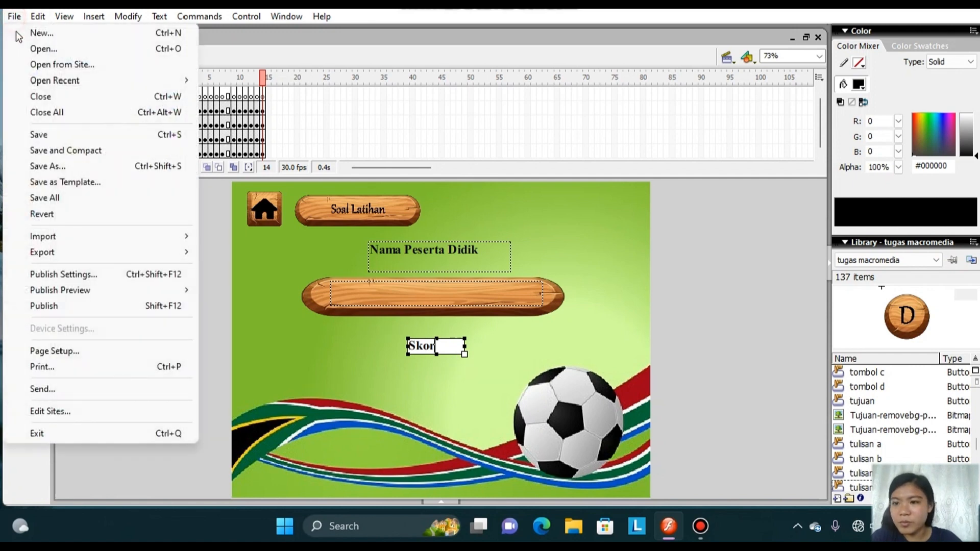
mouse_move(151, 239)
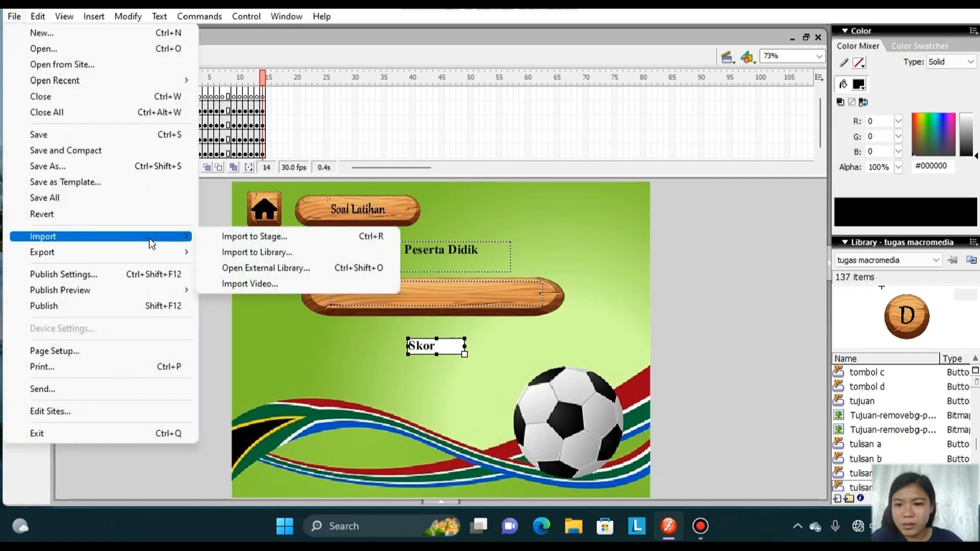
left_click(229, 237)
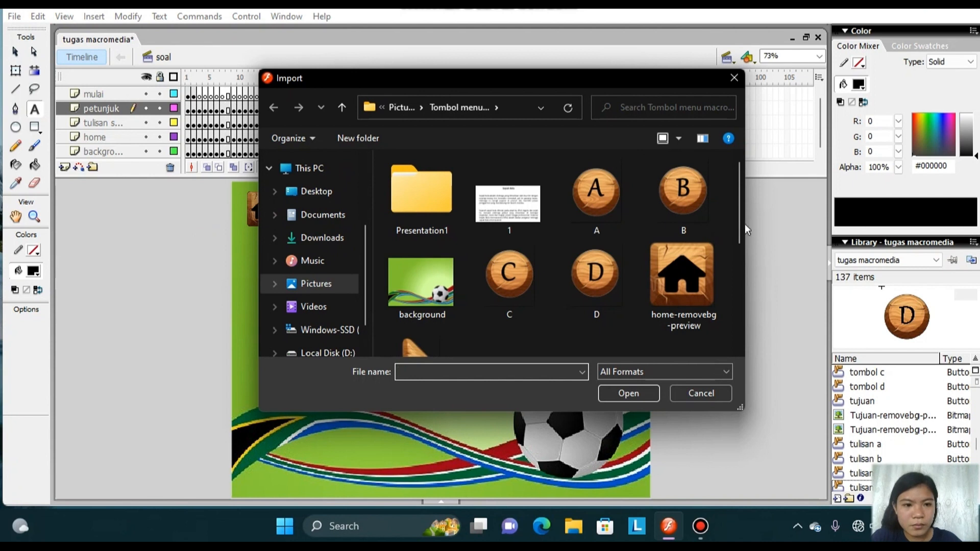
left_click_drag(740, 223, 752, 320)
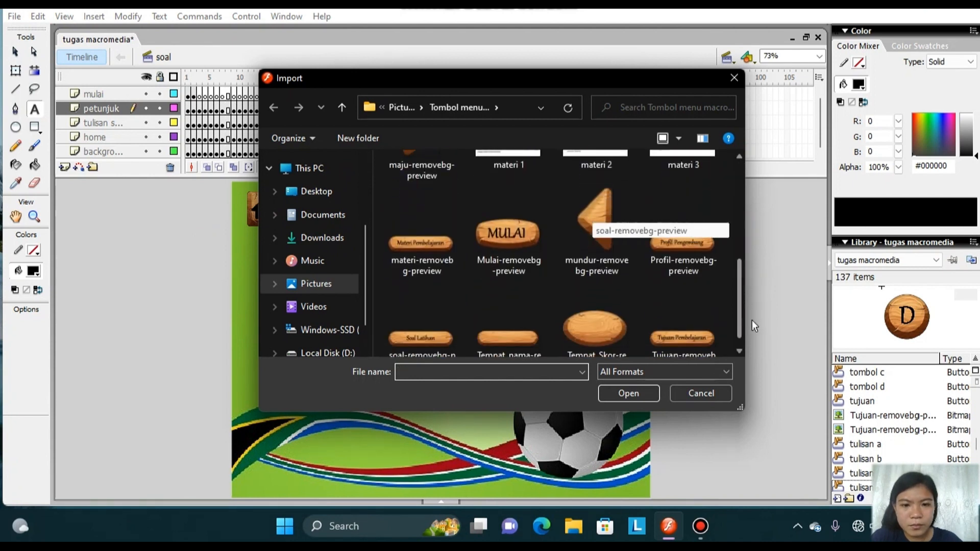
left_click(609, 333)
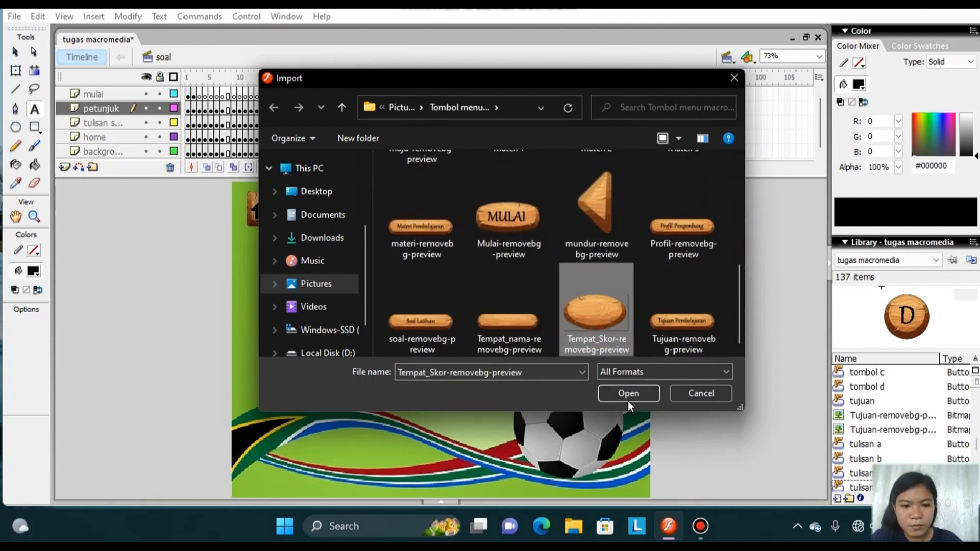
left_click(627, 399)
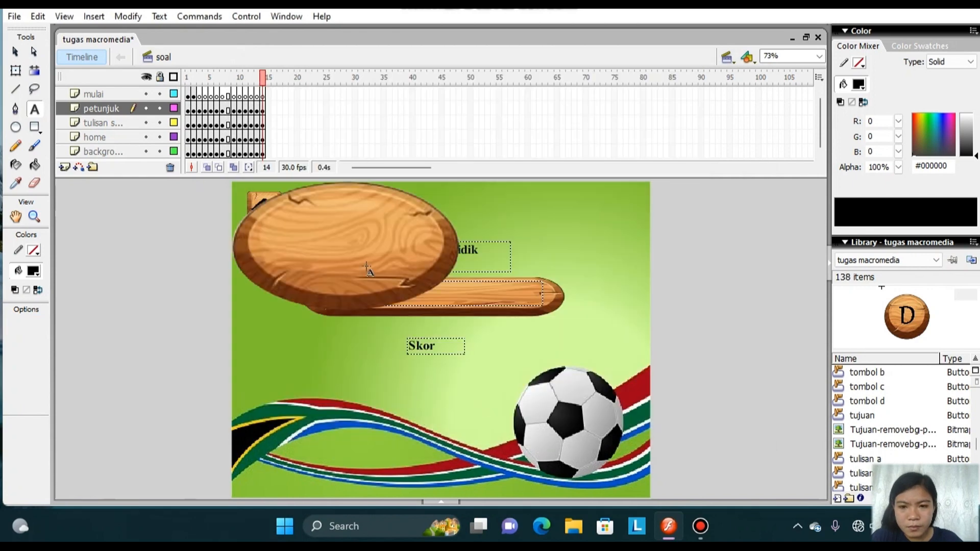
Scale down the imported oval plate with Free Transform and place it just below the "Skor" label.
left_click(16, 70)
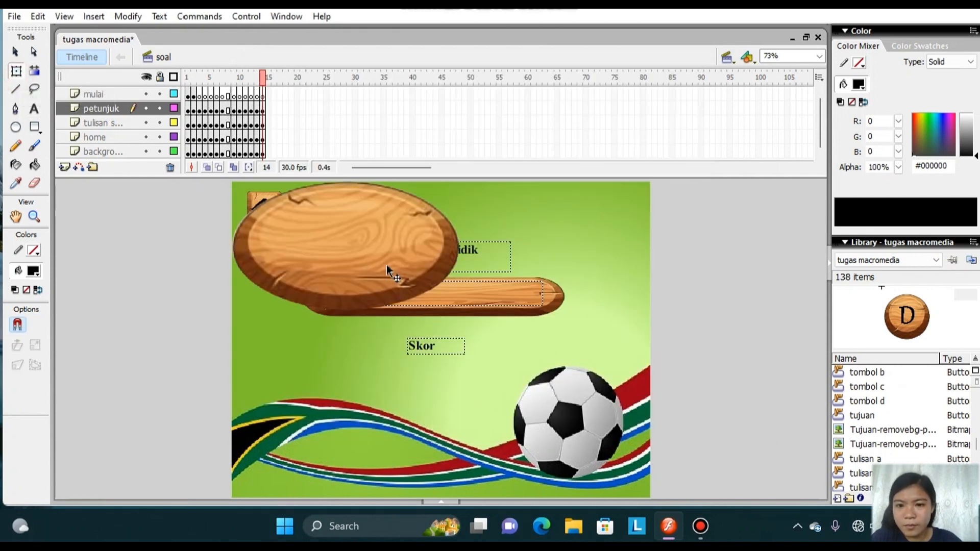
left_click(387, 265)
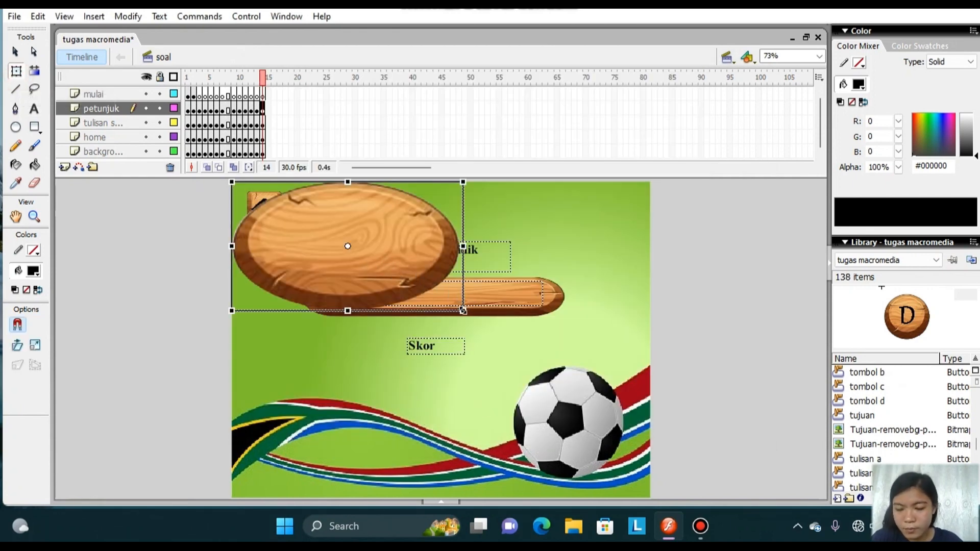
left_click_drag(463, 310, 398, 280)
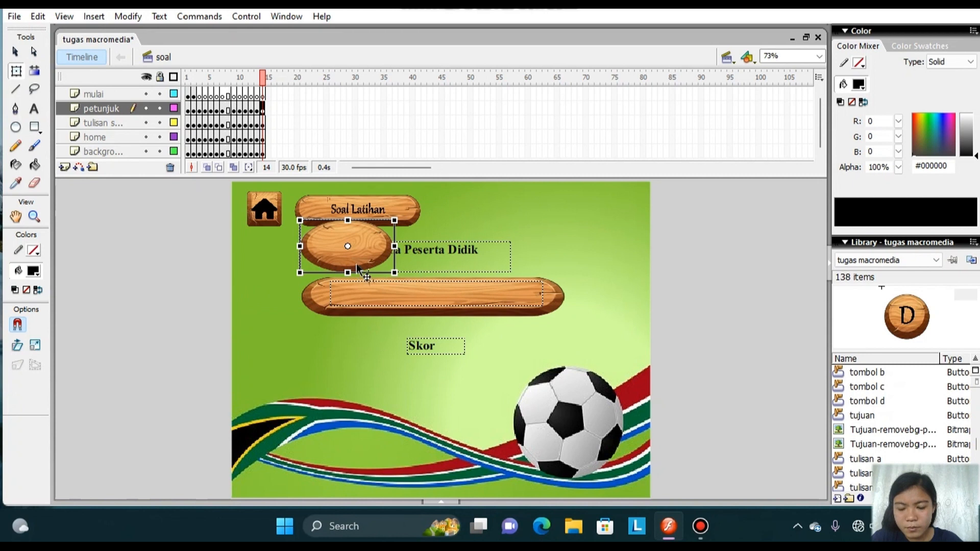
left_click_drag(364, 268, 466, 418)
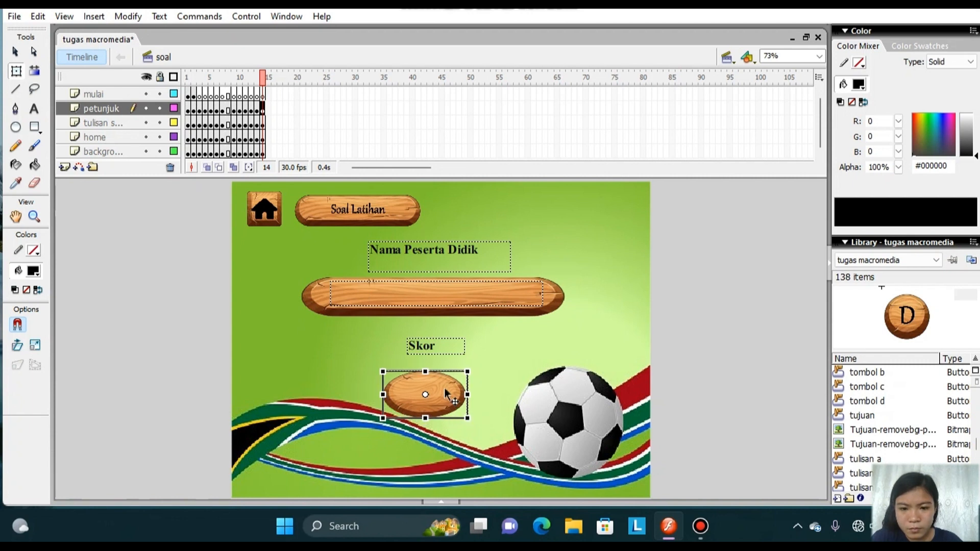
left_click_drag(446, 394, 457, 391)
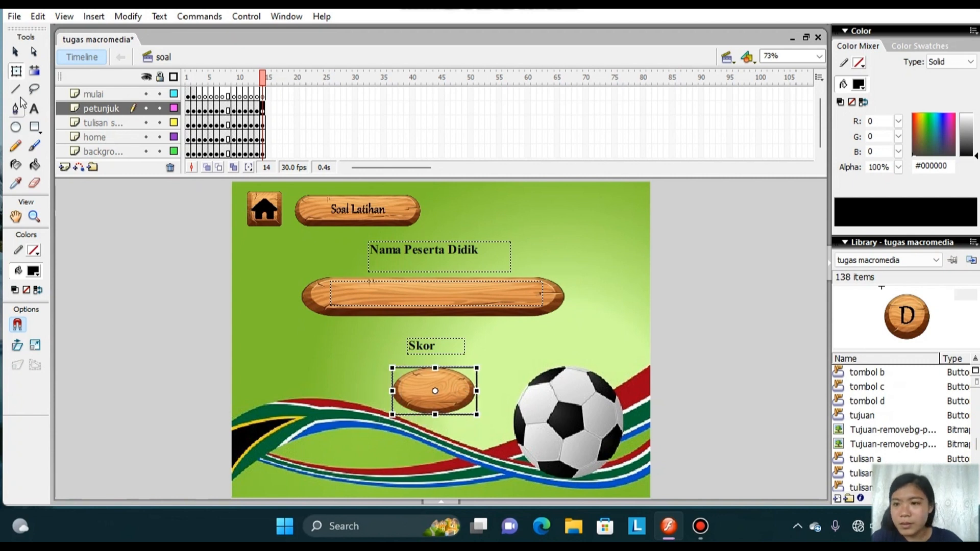
Draw a Dynamic Text field about 96 by 31 px on the oval plate and set its variable to "skor".
left_click(35, 110)
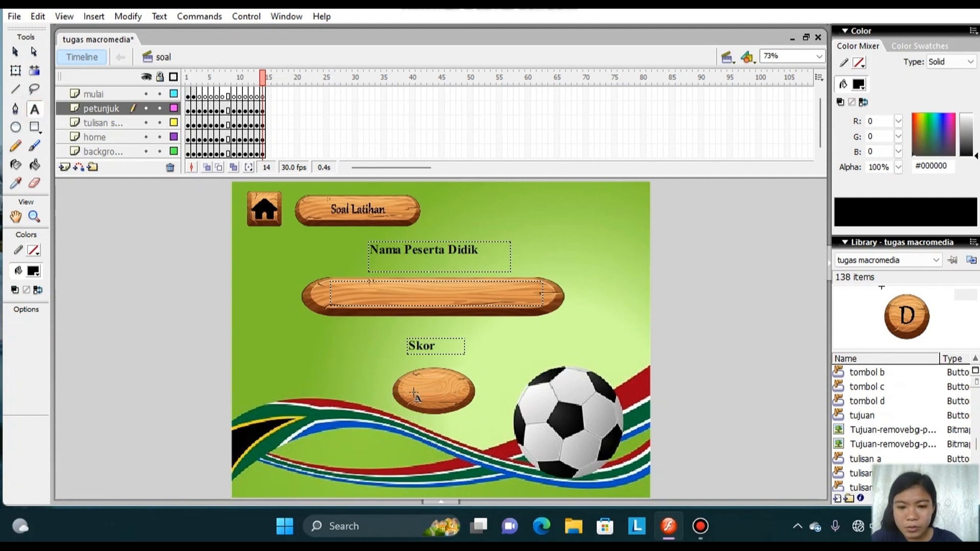
left_click_drag(409, 378, 455, 401)
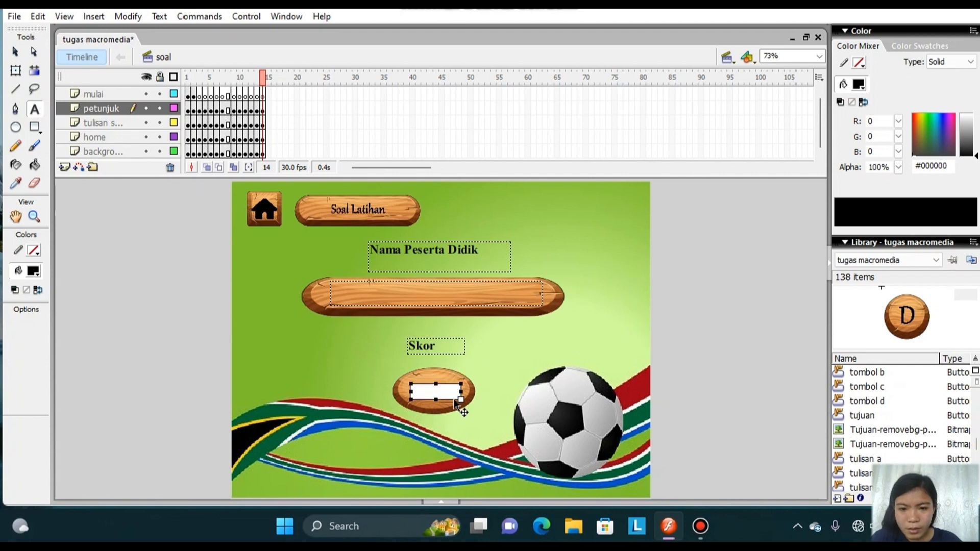
left_click(444, 503)
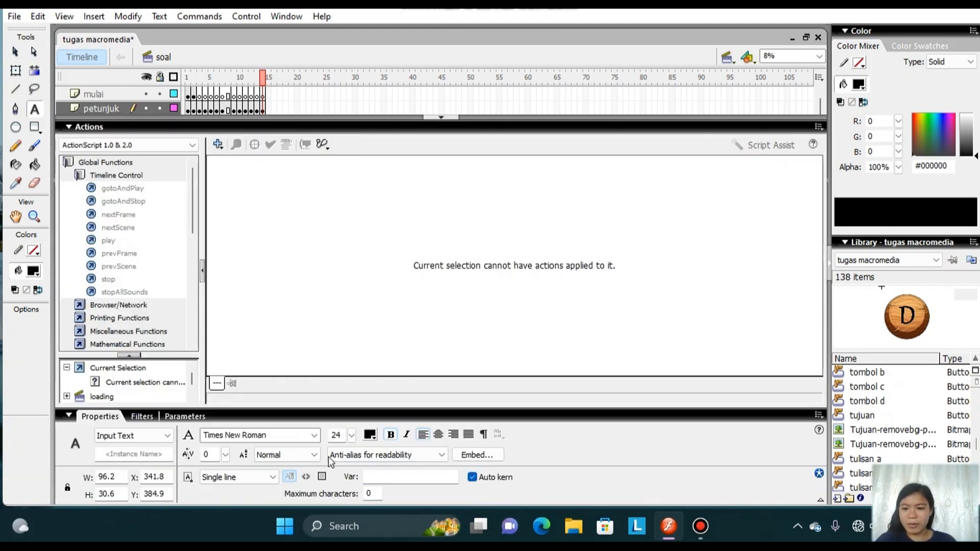
left_click(168, 436)
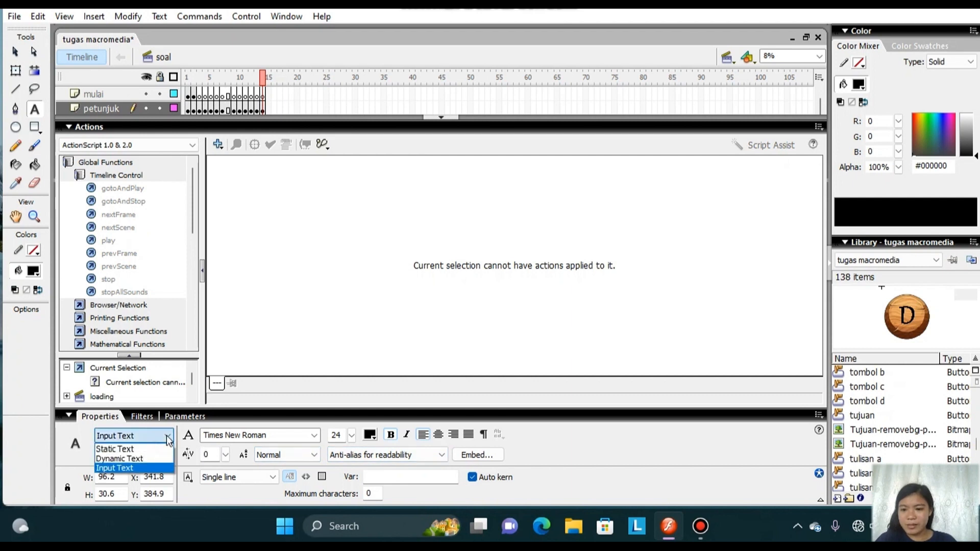
left_click(150, 459)
left_click(378, 474)
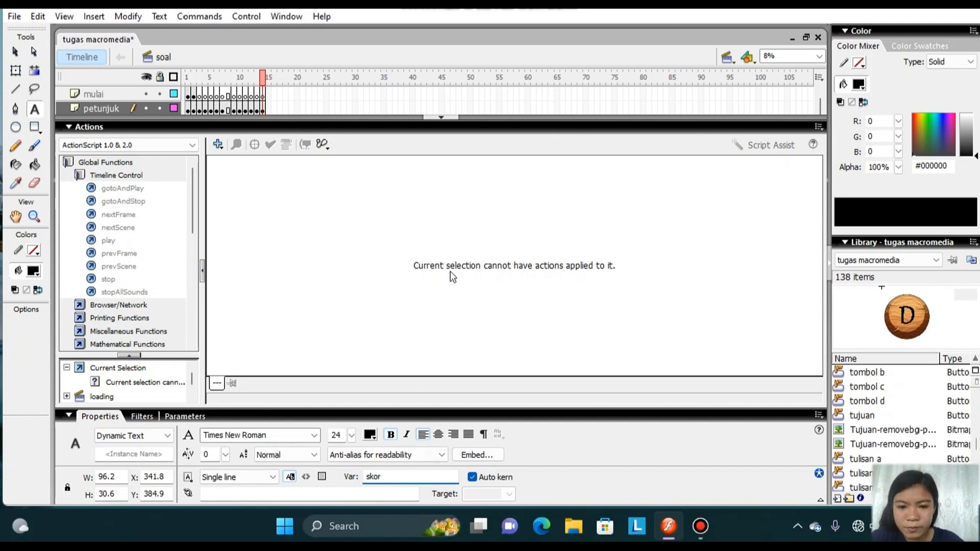
left_click(438, 116)
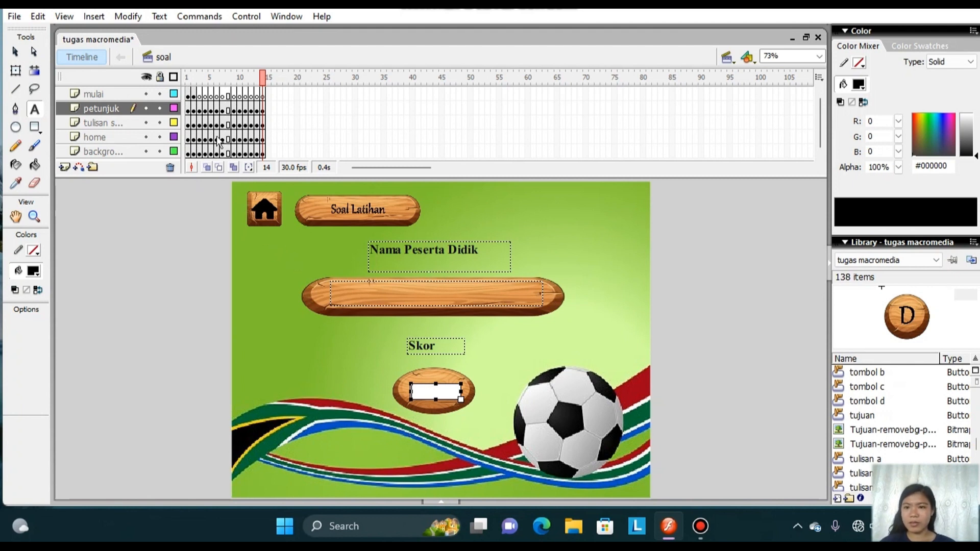
Add the frame action stop() to frame 1 of the mulai layer.
left_click(189, 95)
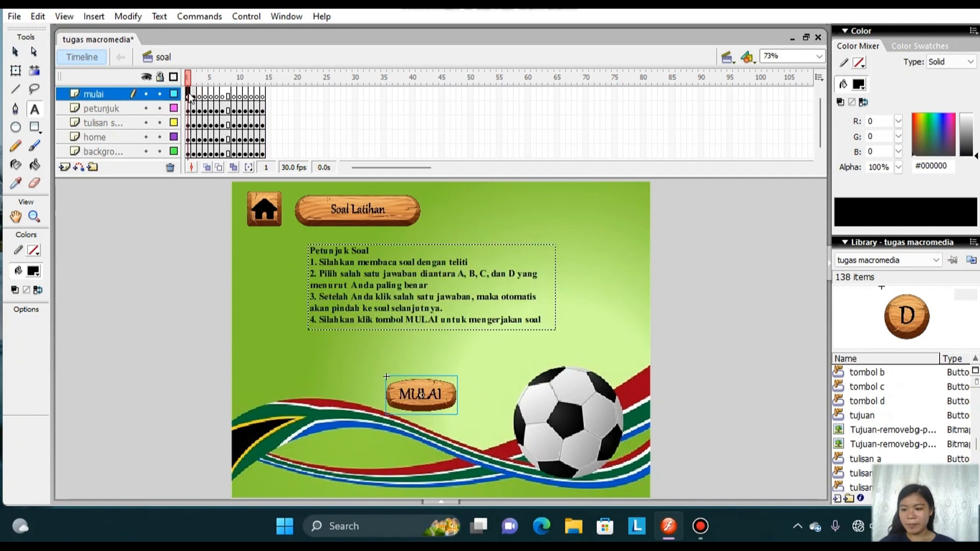
right_click(189, 96)
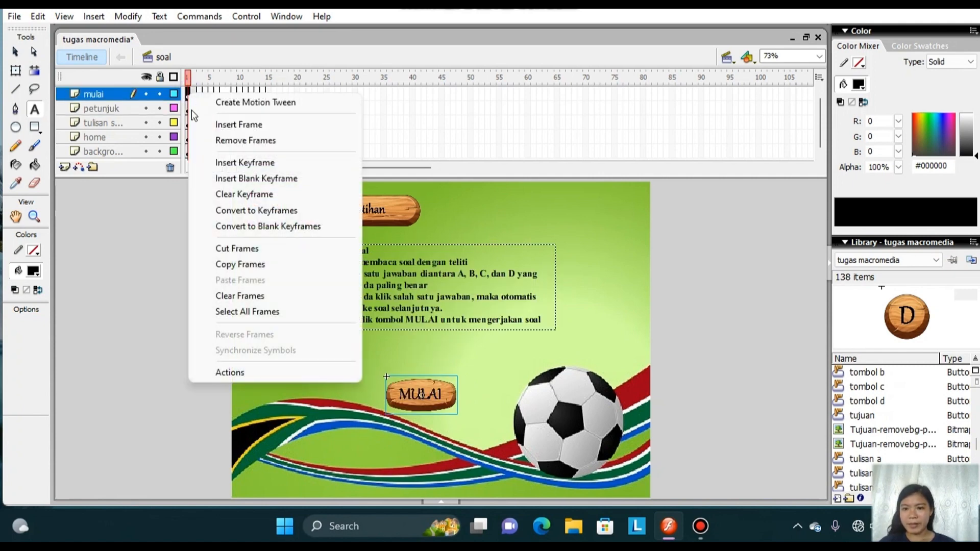
left_click(284, 372)
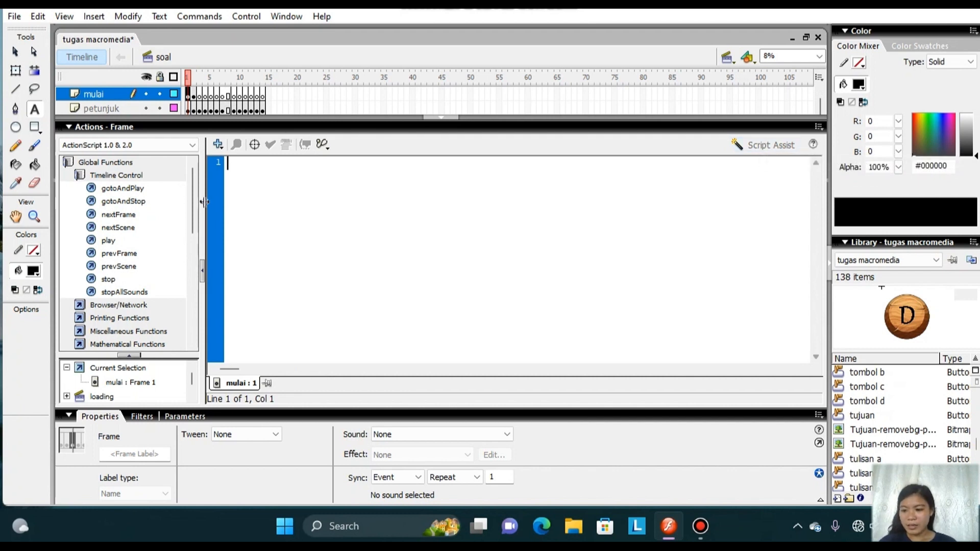
type("st")
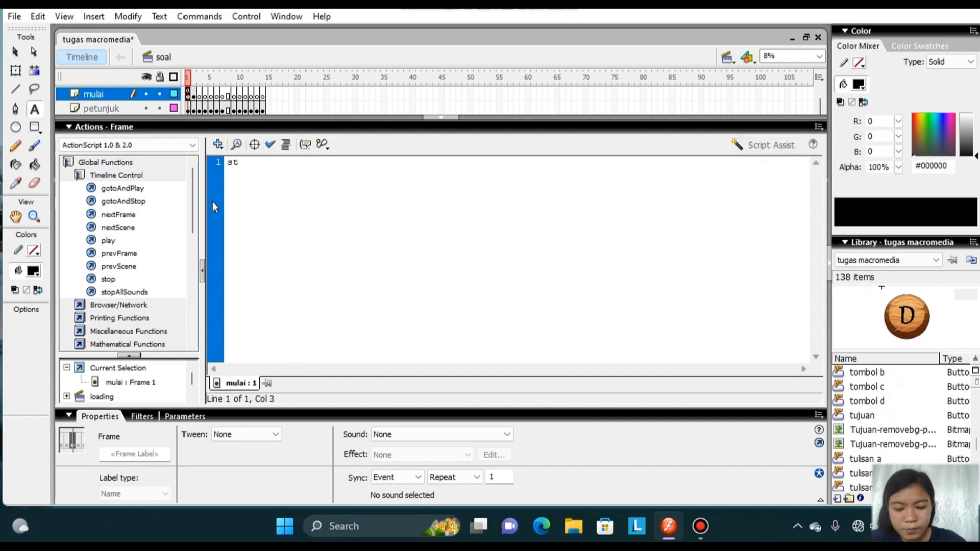
type("op")
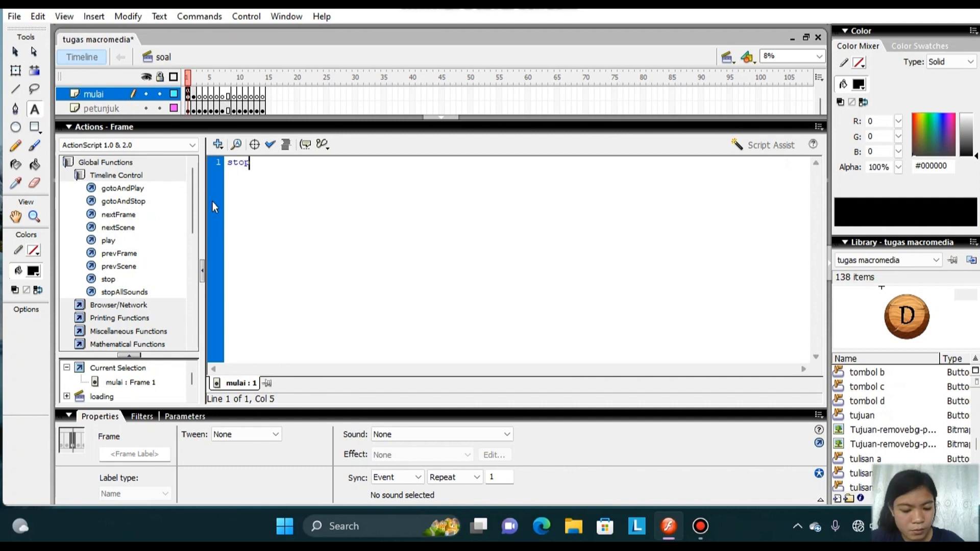
type("()")
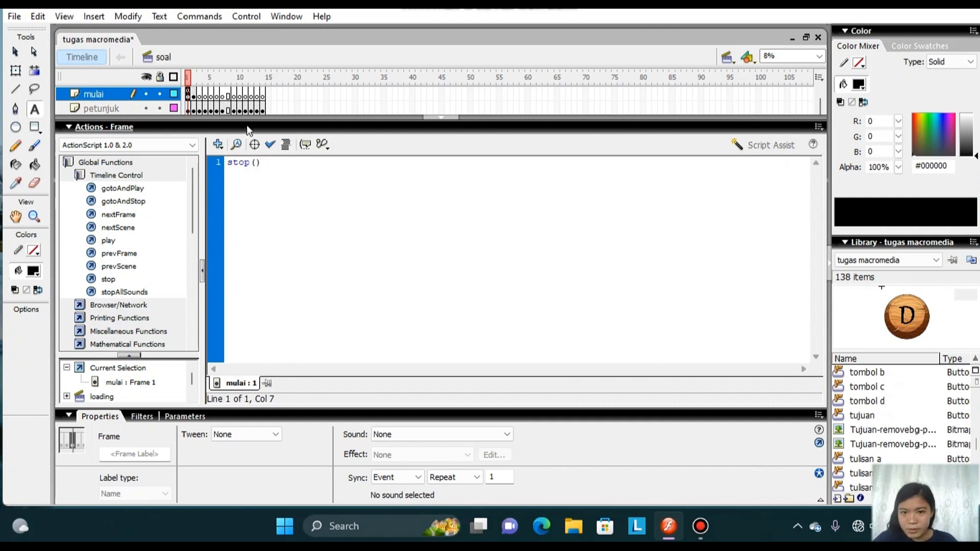
left_click(442, 119)
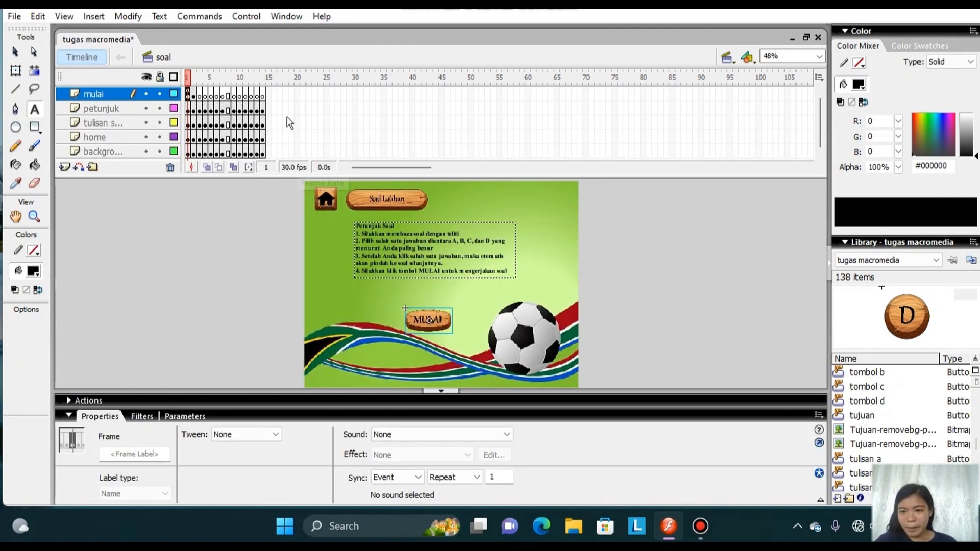
Add the frame action var benar=0; to frame 3 of the mulai layer.
left_click(200, 96)
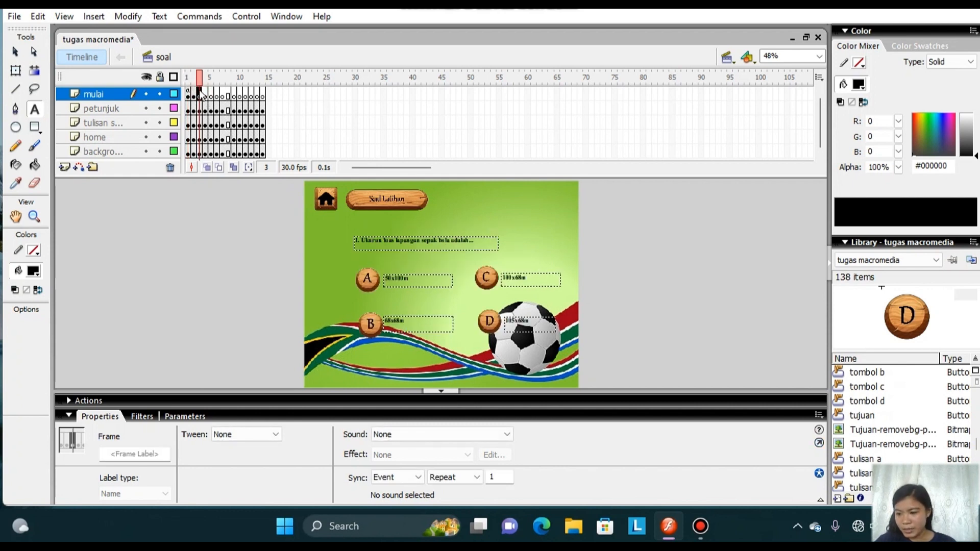
right_click(199, 91)
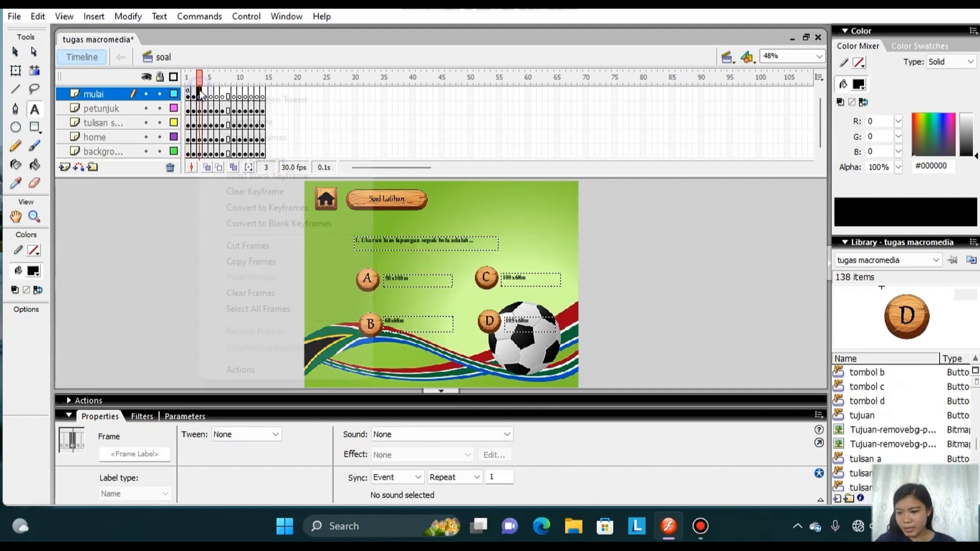
left_click(270, 370)
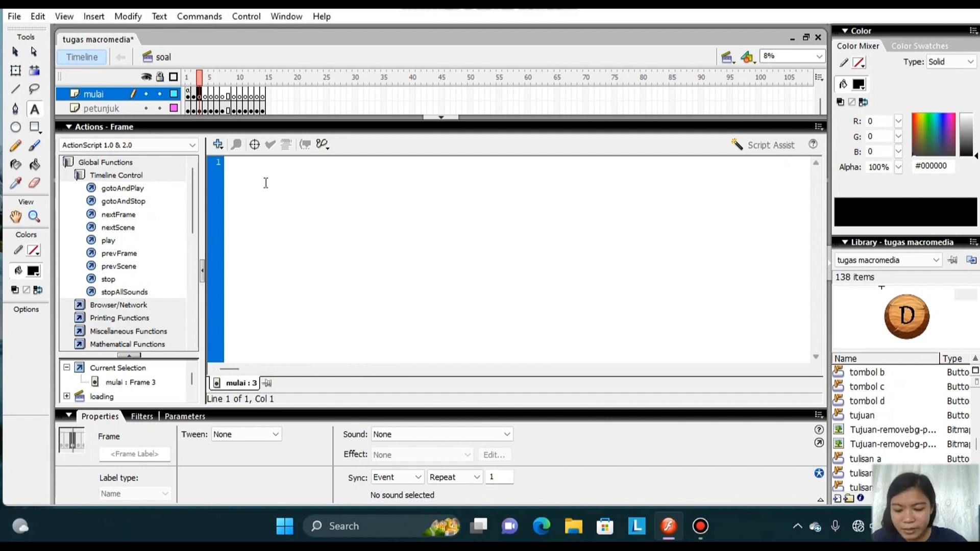
type("var")
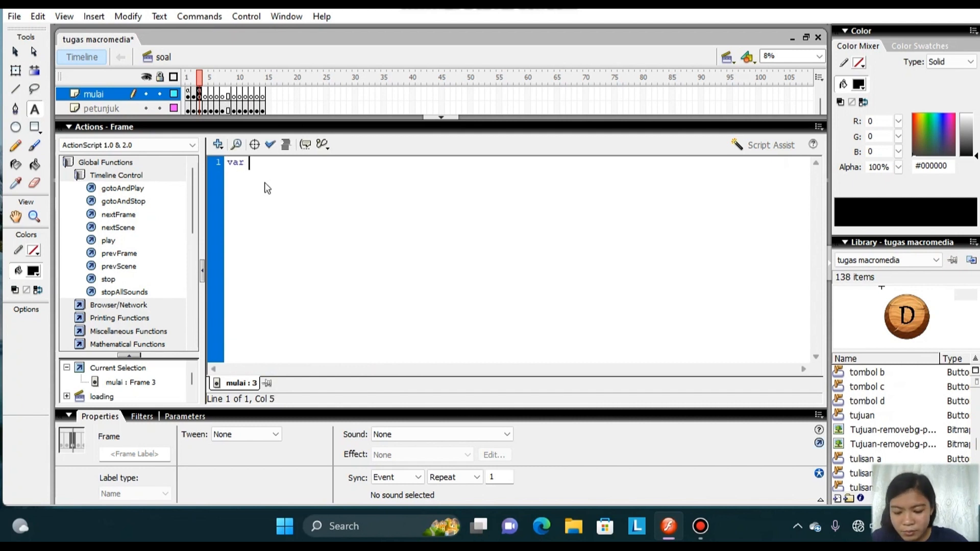
type(" benar=0")
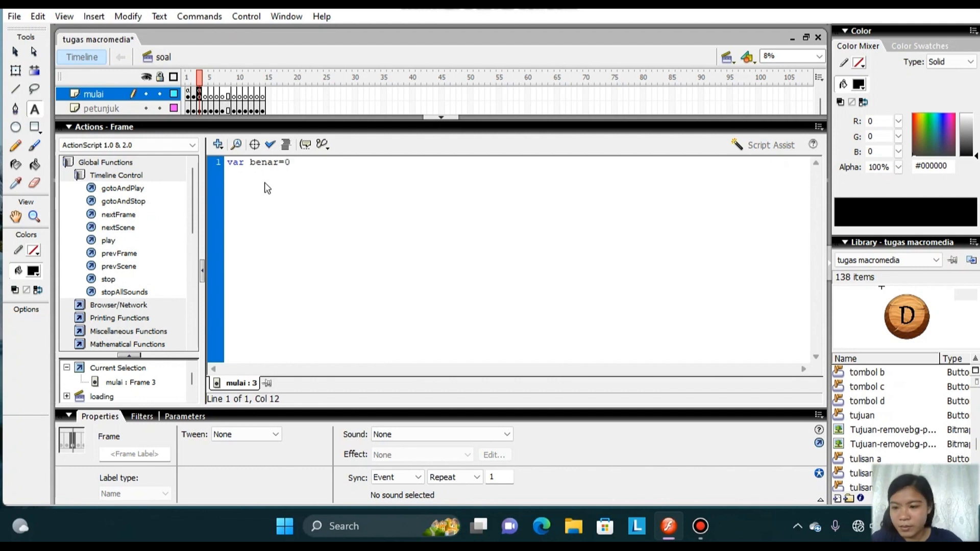
type(";")
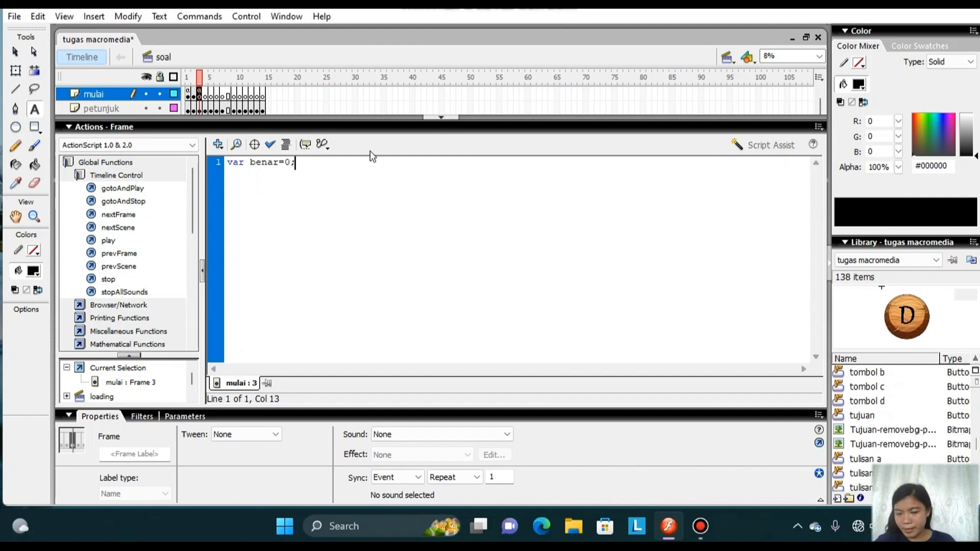
left_click(440, 118)
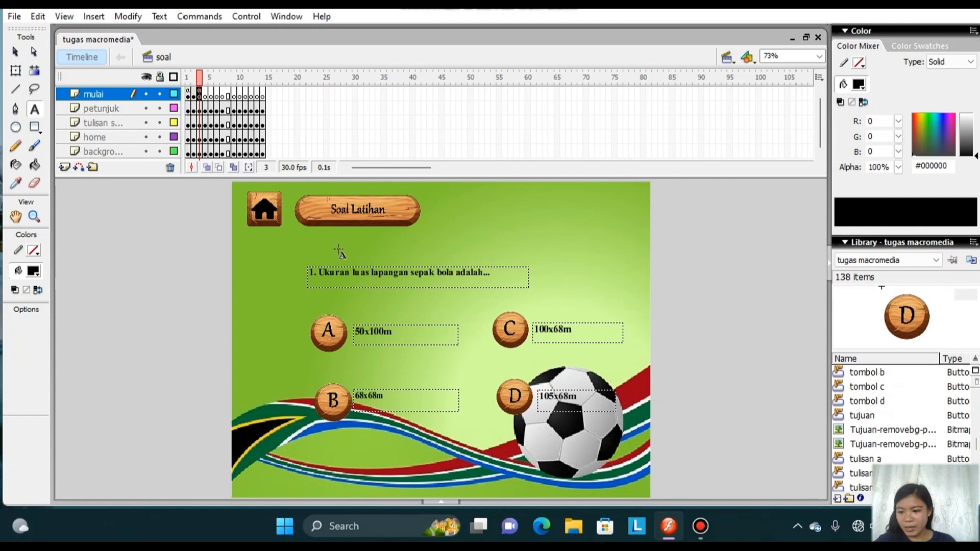
left_click(262, 97)
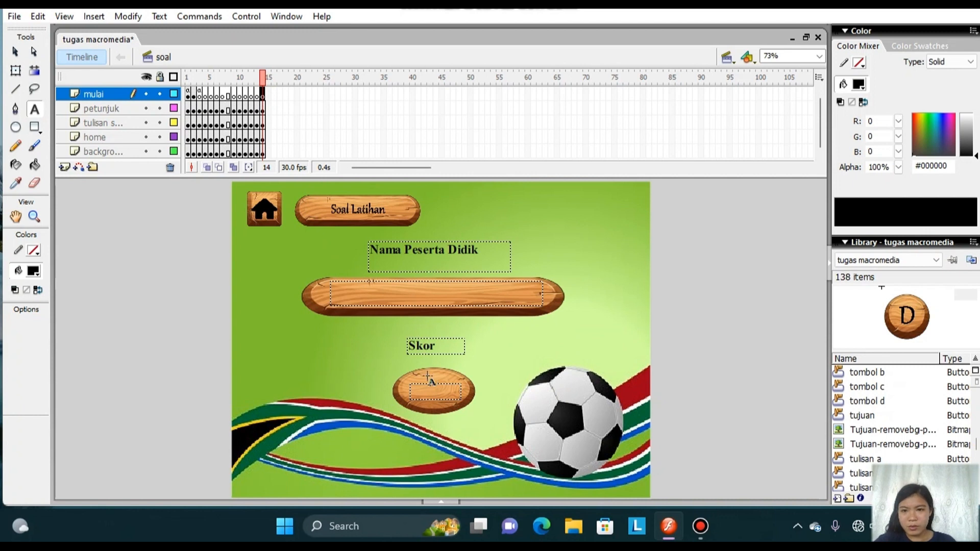
left_click(264, 112)
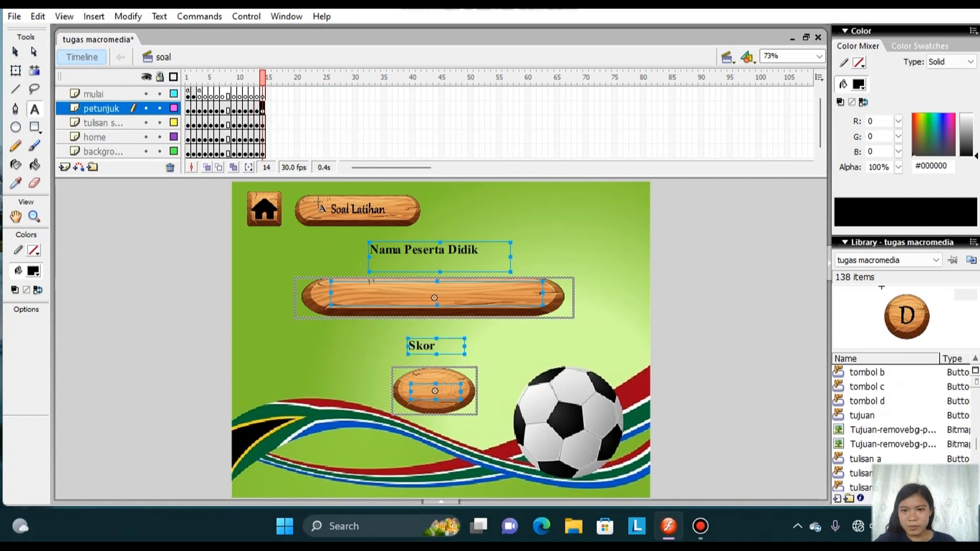
left_click(262, 95)
left_click(17, 72)
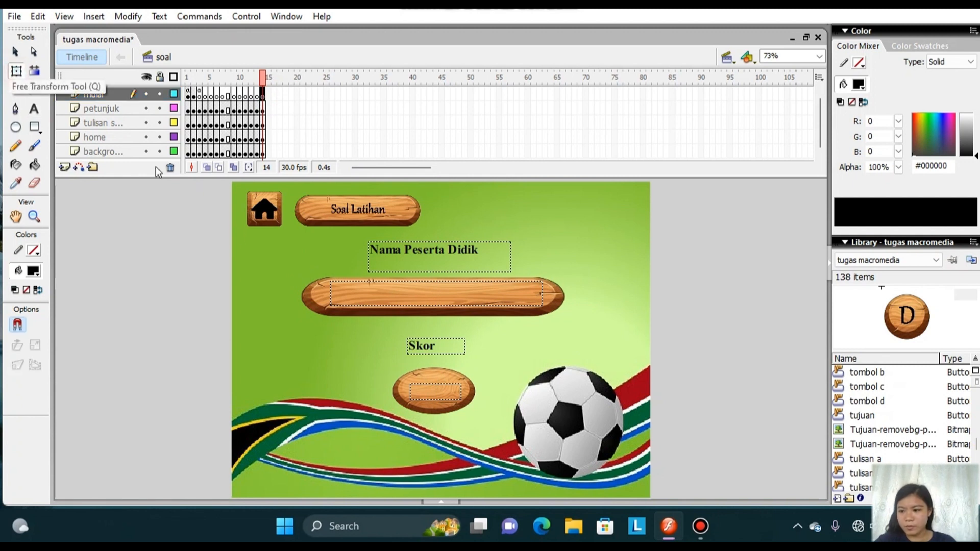
left_click(428, 388)
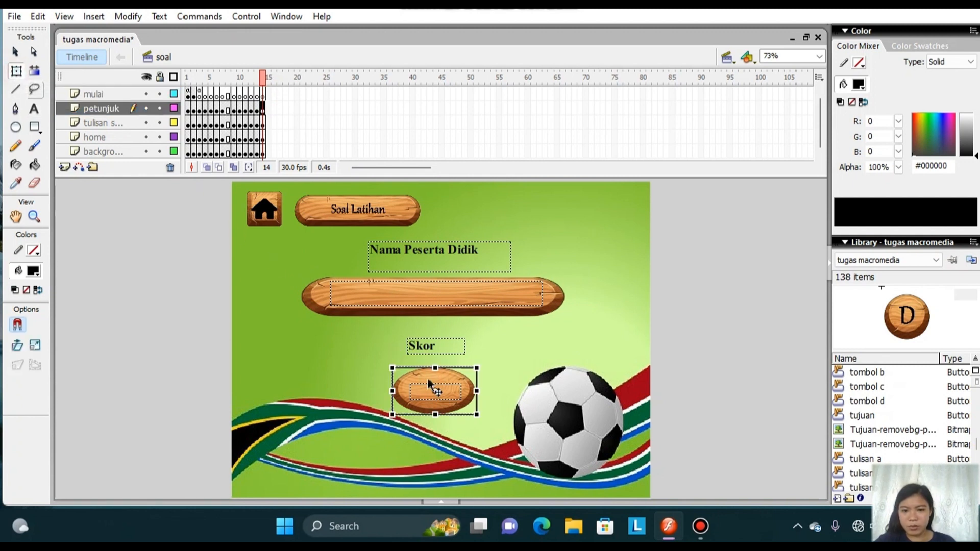
right_click(428, 381)
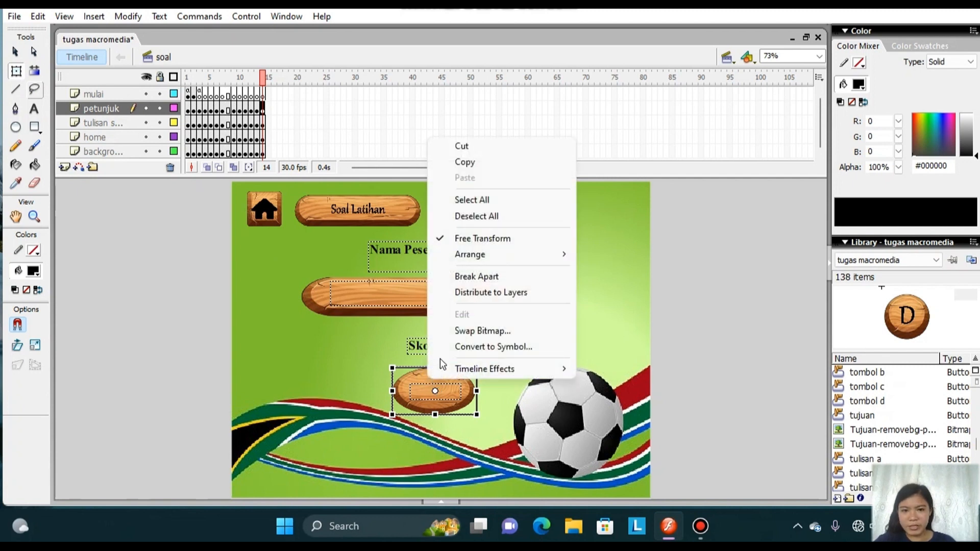
left_click(411, 388)
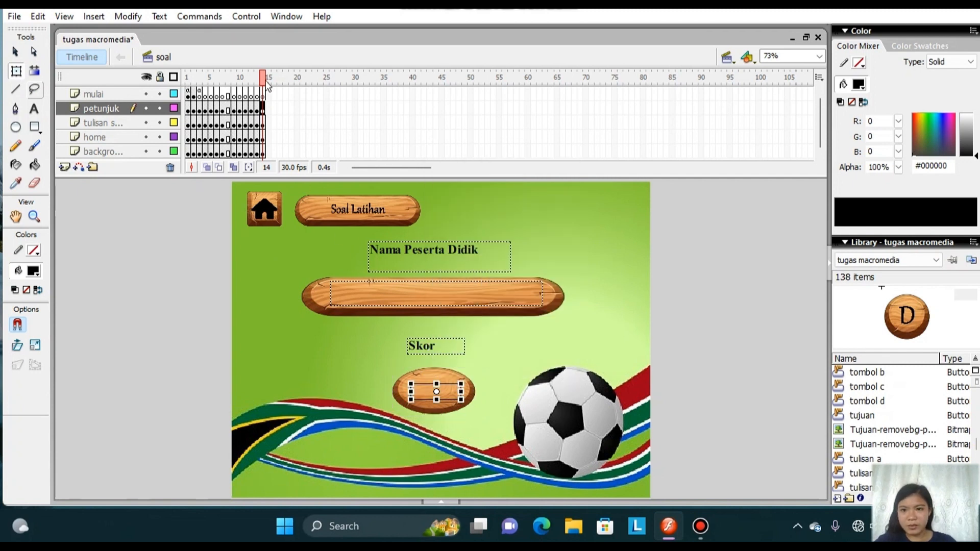
Add the frame action skor = benar*(100/10) to frame 14 of the petunjuk layer.
right_click(264, 108)
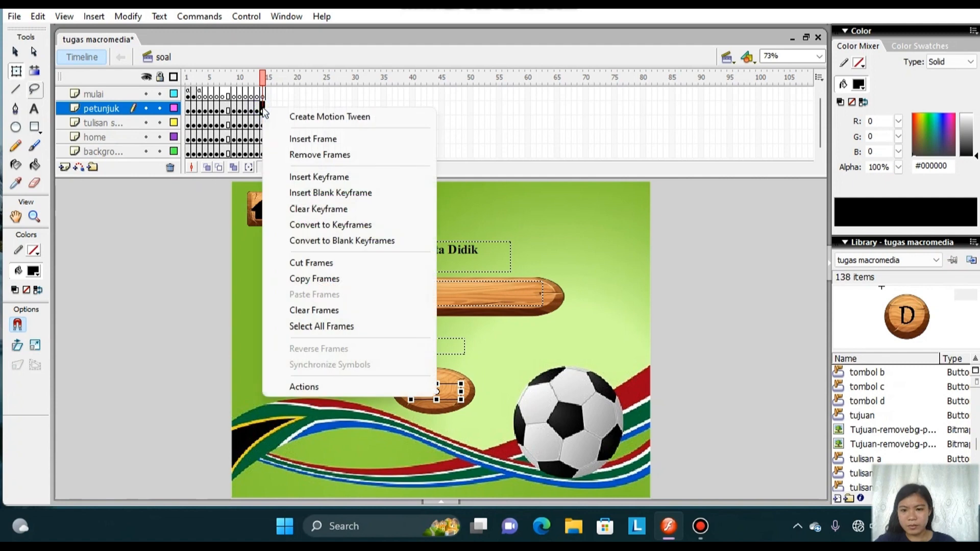
left_click(350, 387)
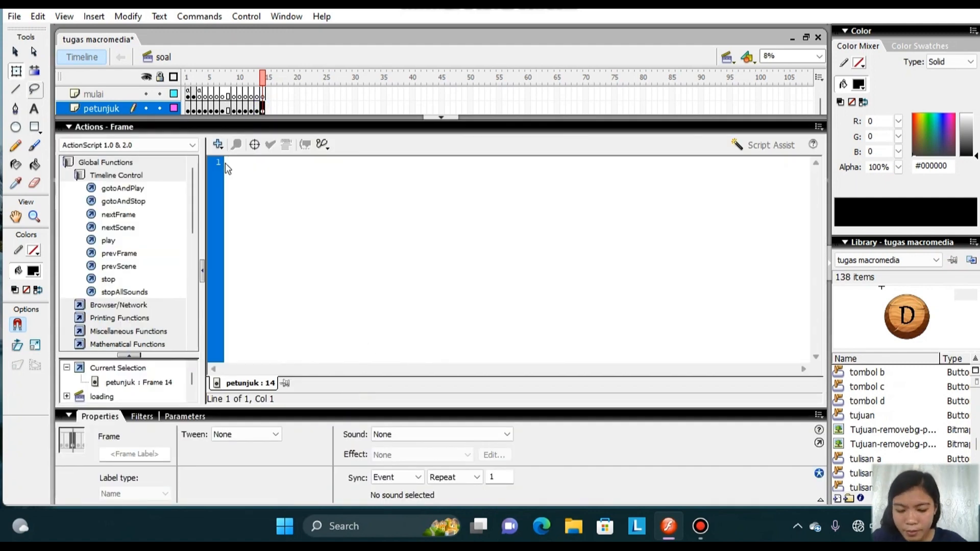
type("skor")
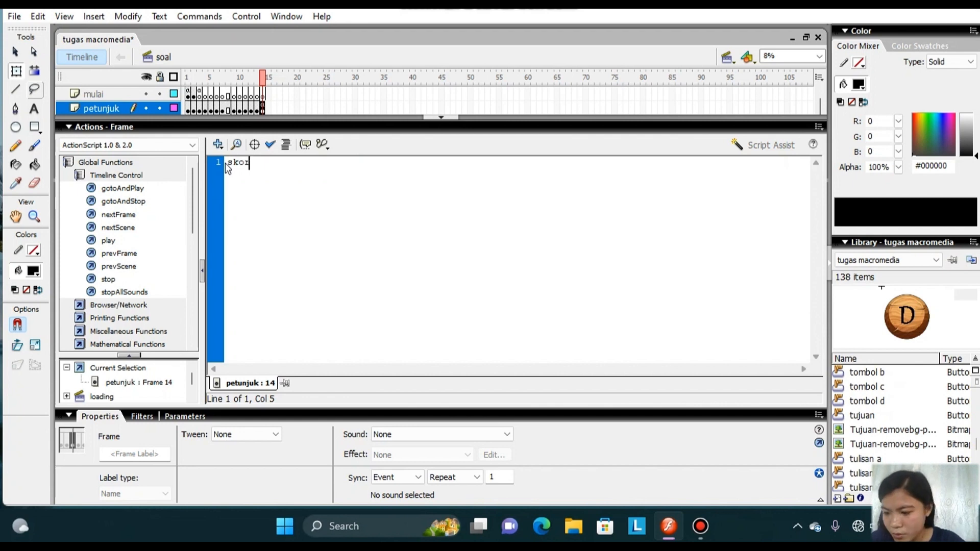
type(" = ")
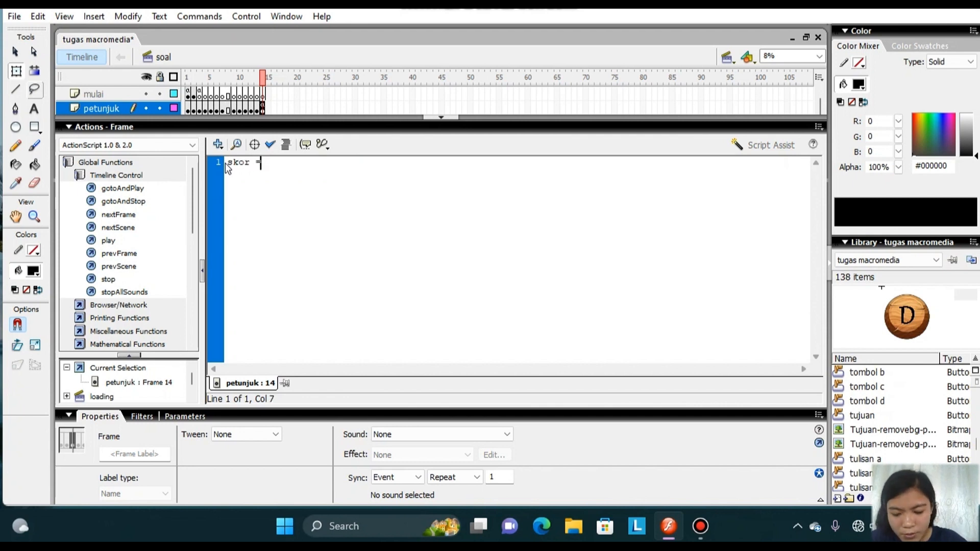
type("benar")
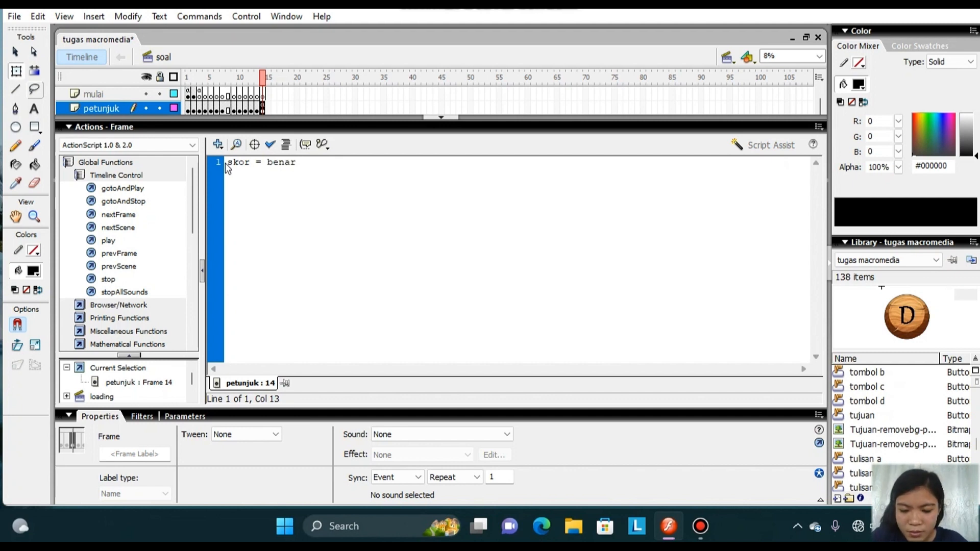
type("*")
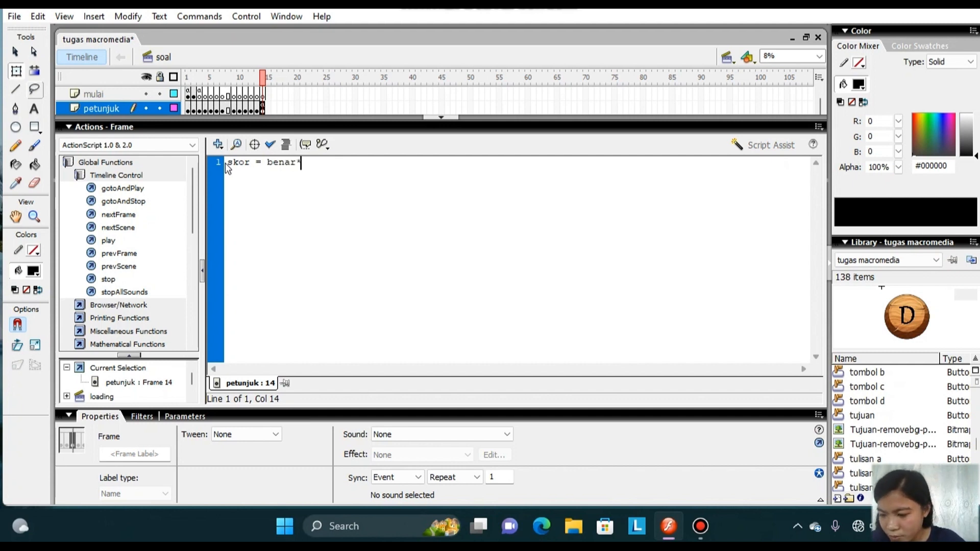
type("(100")
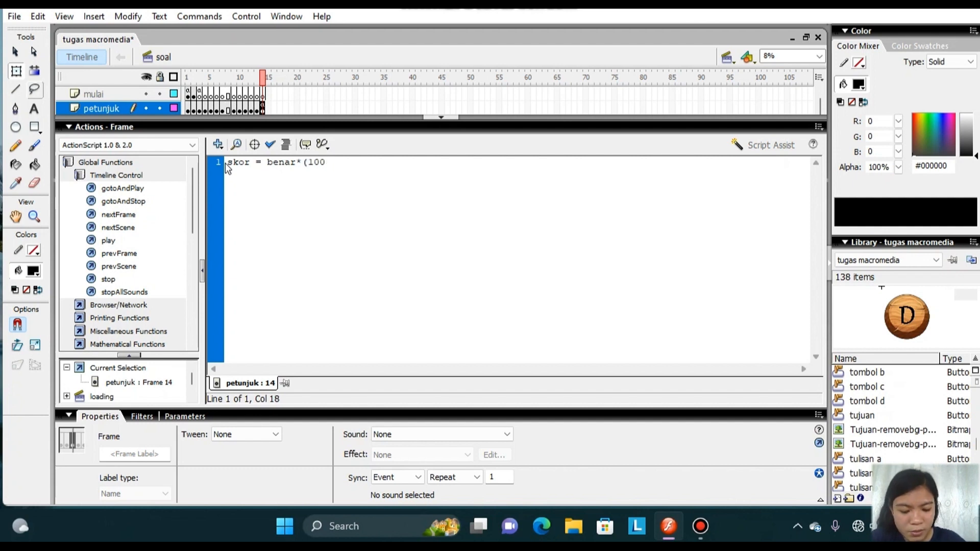
type("/10)")
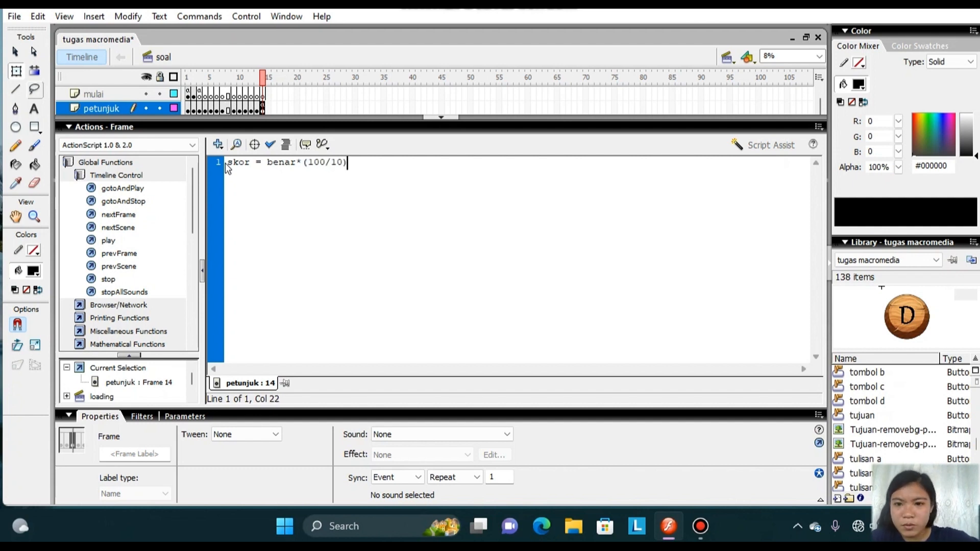
left_click(434, 118)
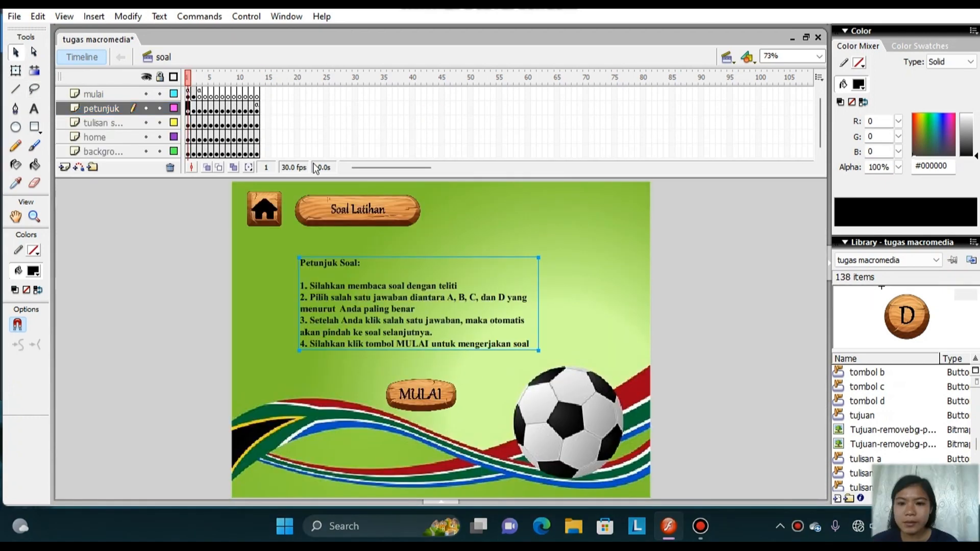
Test the movie and start the Soal Latihan quiz, entering the student's name in the Nama Peserta Didik field.
left_click(259, 19)
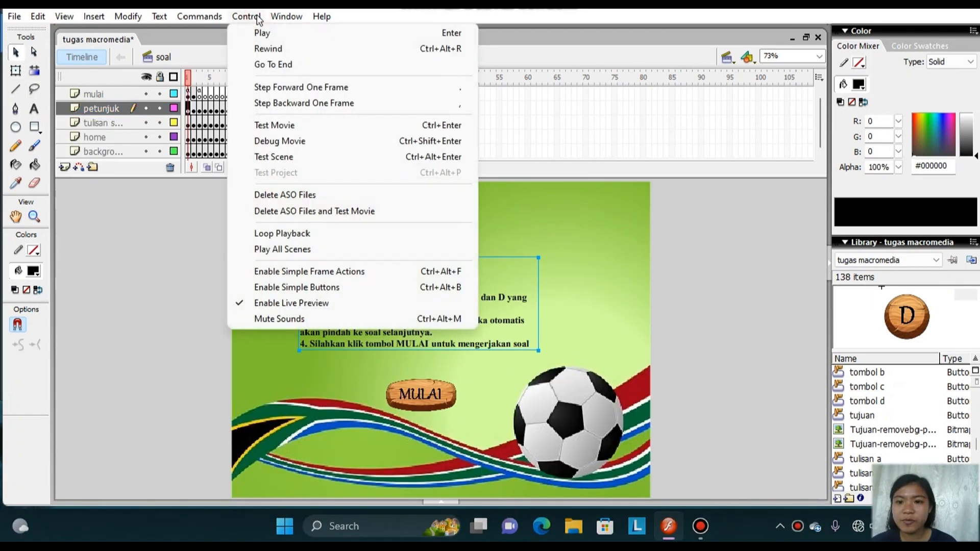
left_click(305, 127)
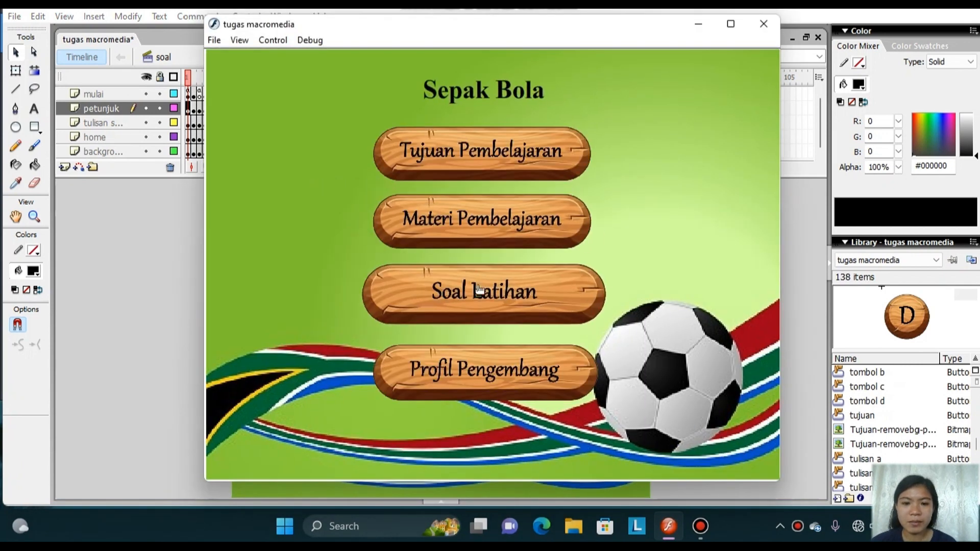
left_click(479, 290)
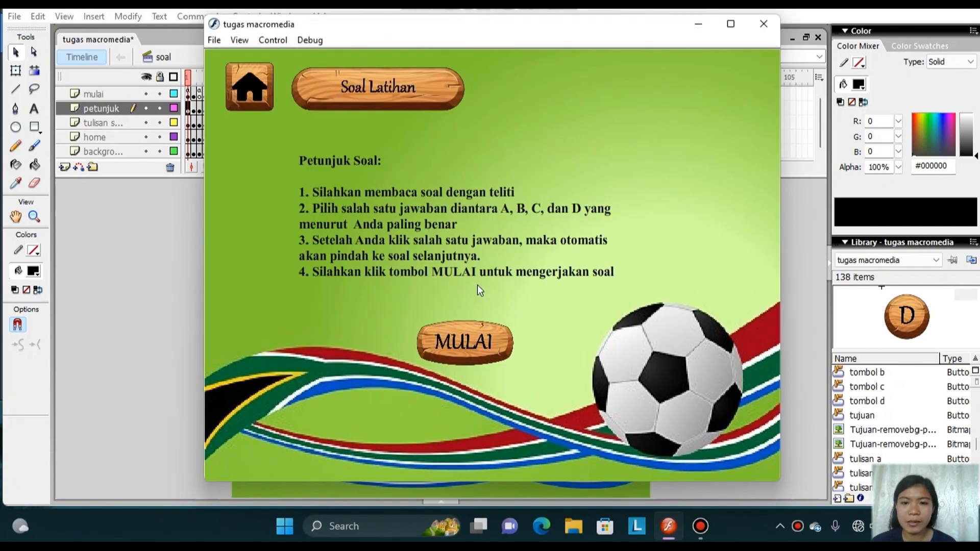
left_click(439, 341)
left_click(398, 204)
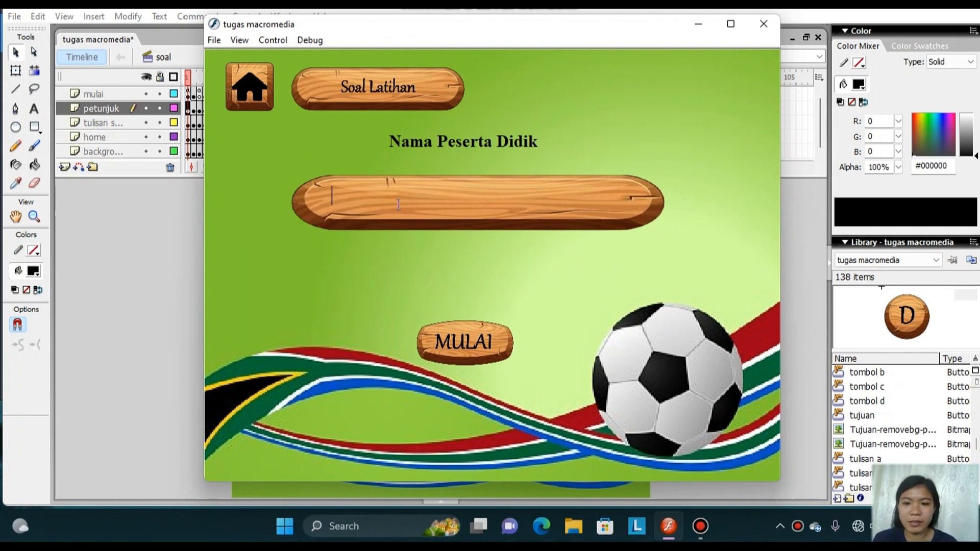
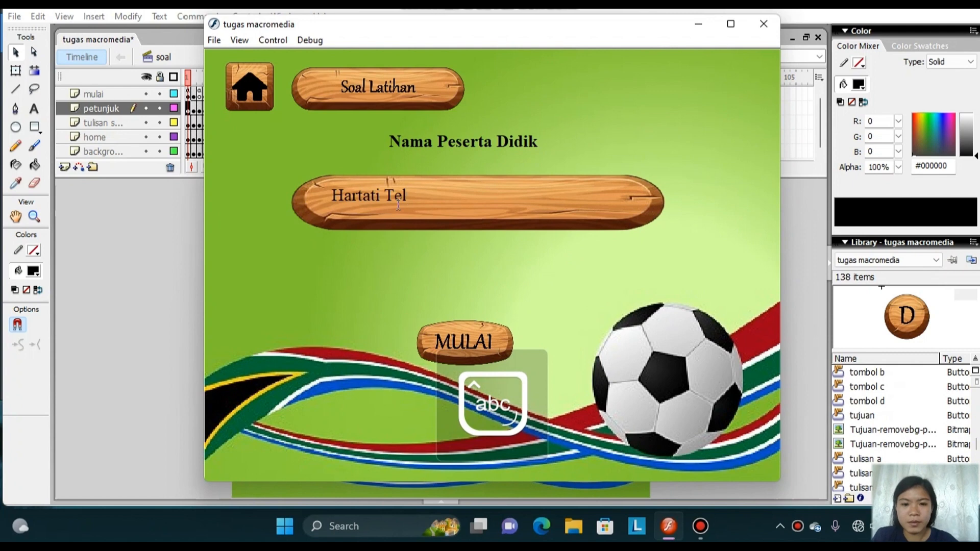
left_click(469, 343)
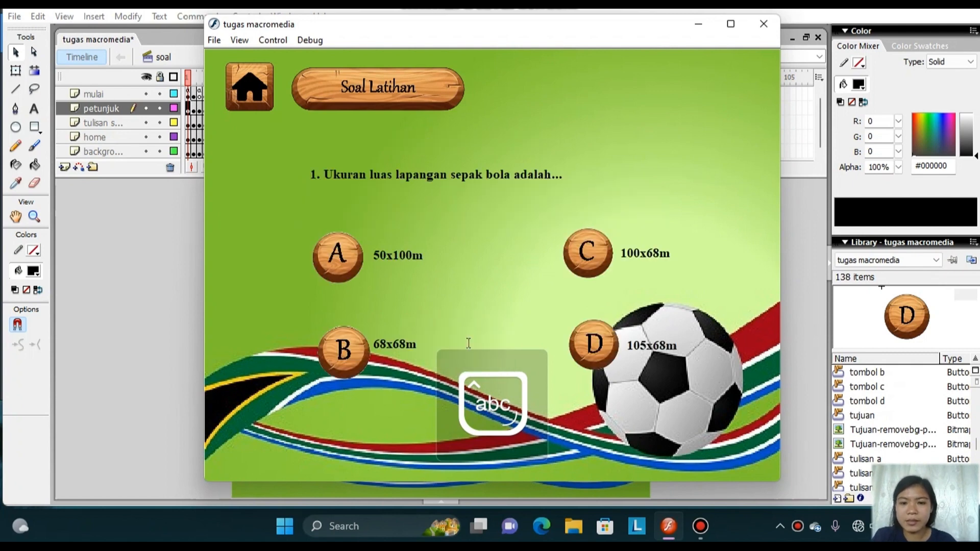
Answer all ten quiz questions through to the closing page to check the name and score, and close the test movie.
left_click(354, 275)
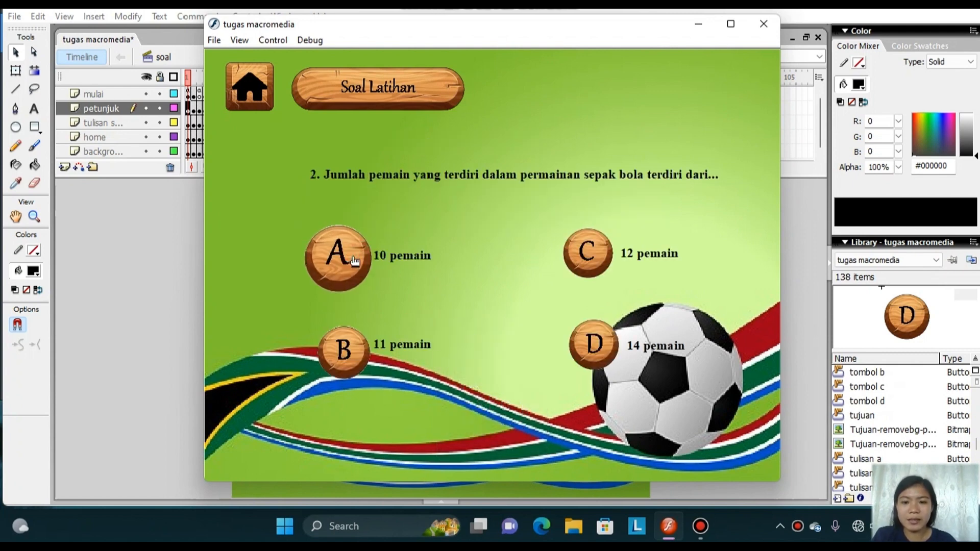
left_click(343, 348)
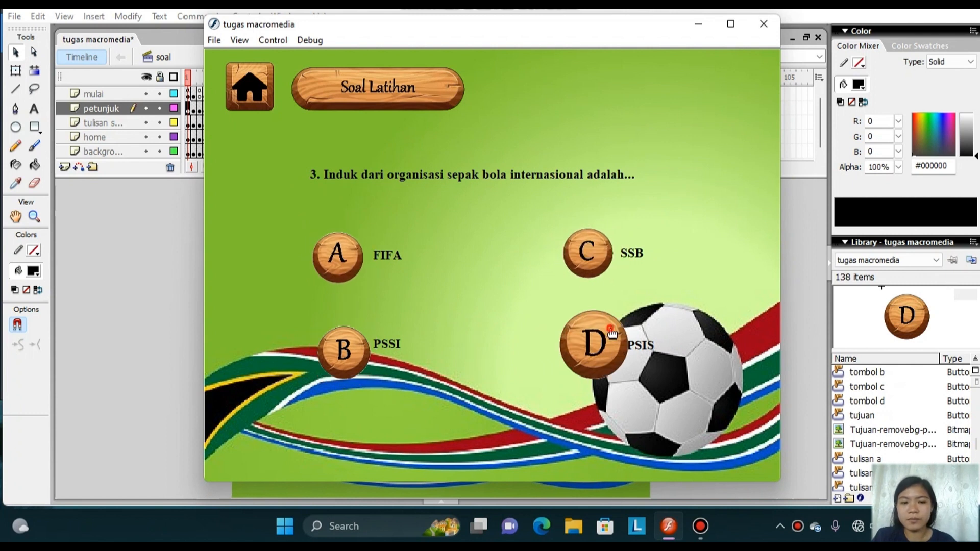
left_click(363, 252)
left_click(335, 238)
left_click(335, 238)
left_click(335, 238)
left_click(335, 238)
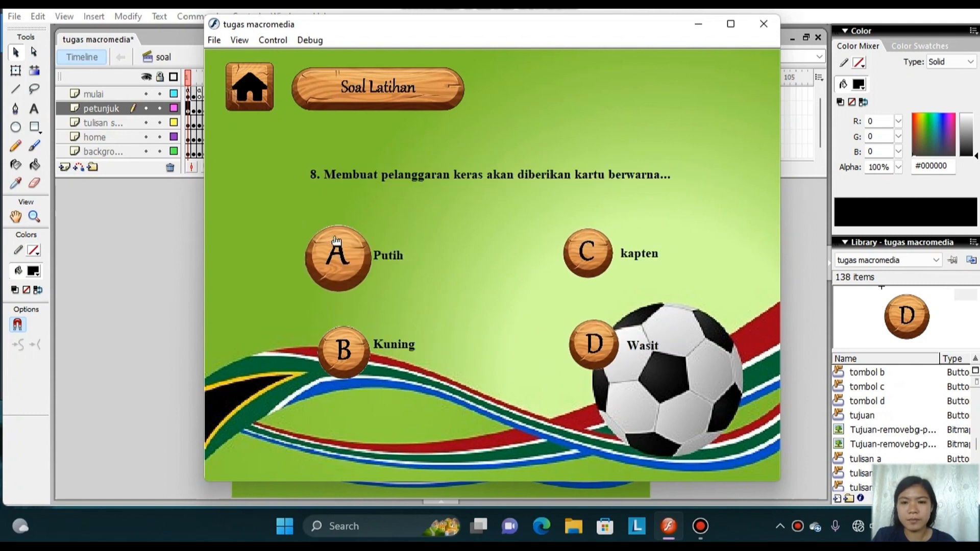
left_click(335, 237)
left_click(335, 238)
left_click(335, 238)
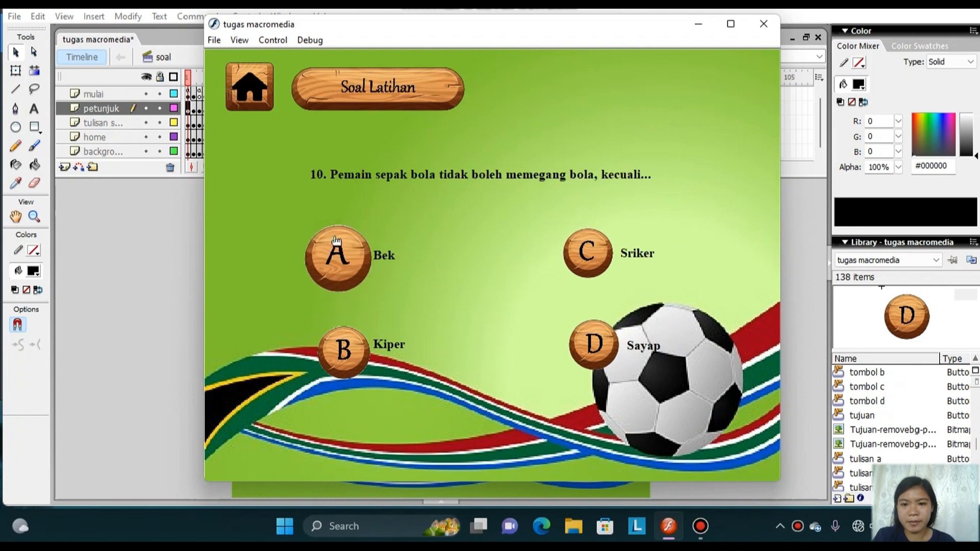
left_click(334, 238)
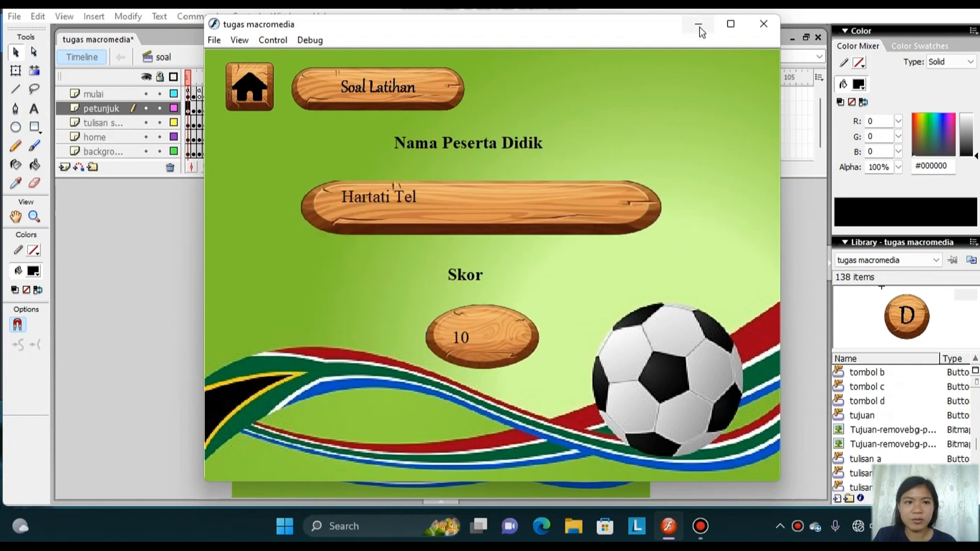
left_click(763, 24)
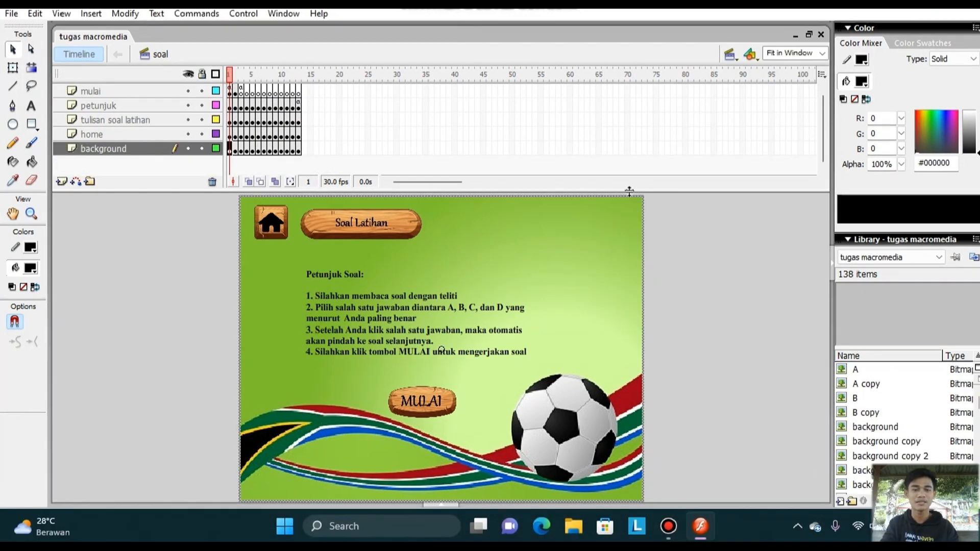
Switch to the profil scene and rename Layer 1 as background.
left_click(730, 54)
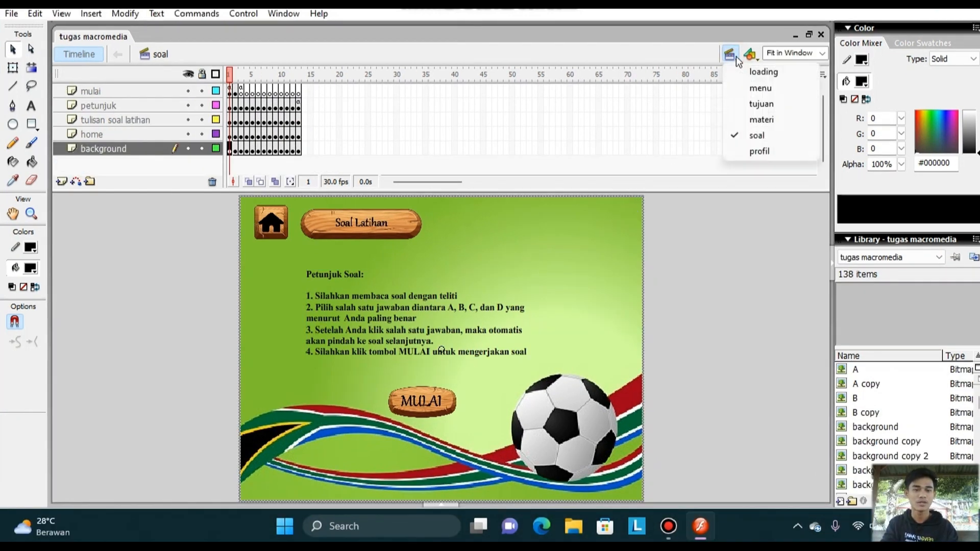
left_click(747, 151)
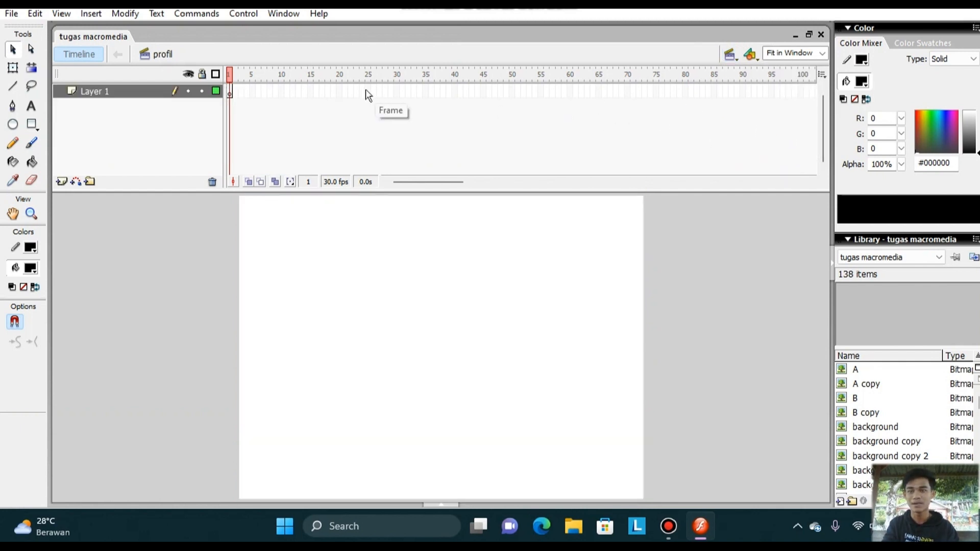
double_click(136, 89)
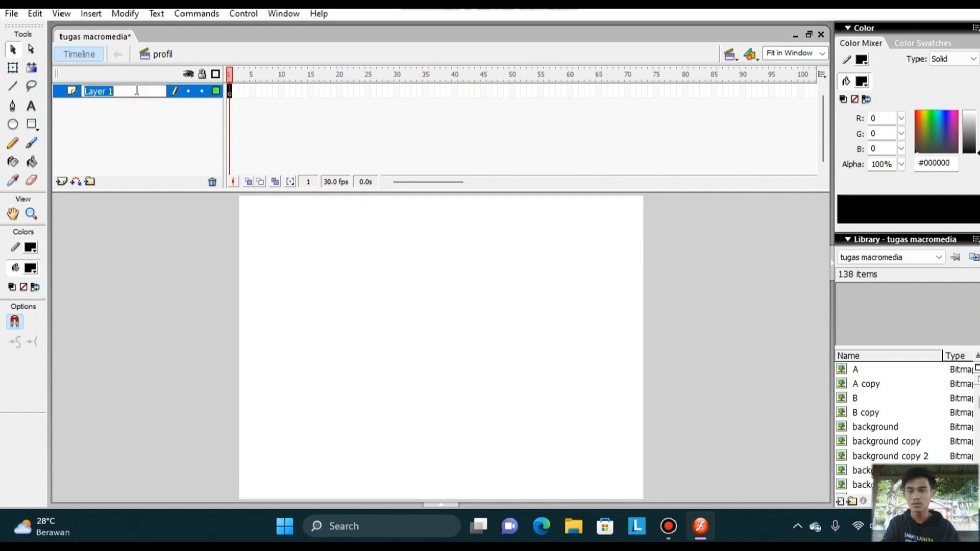
type("b")
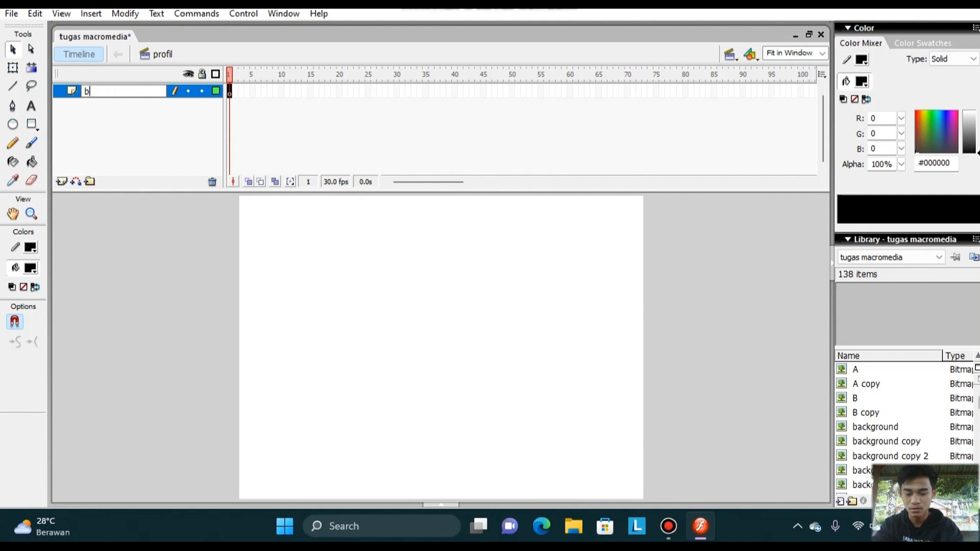
type("ack")
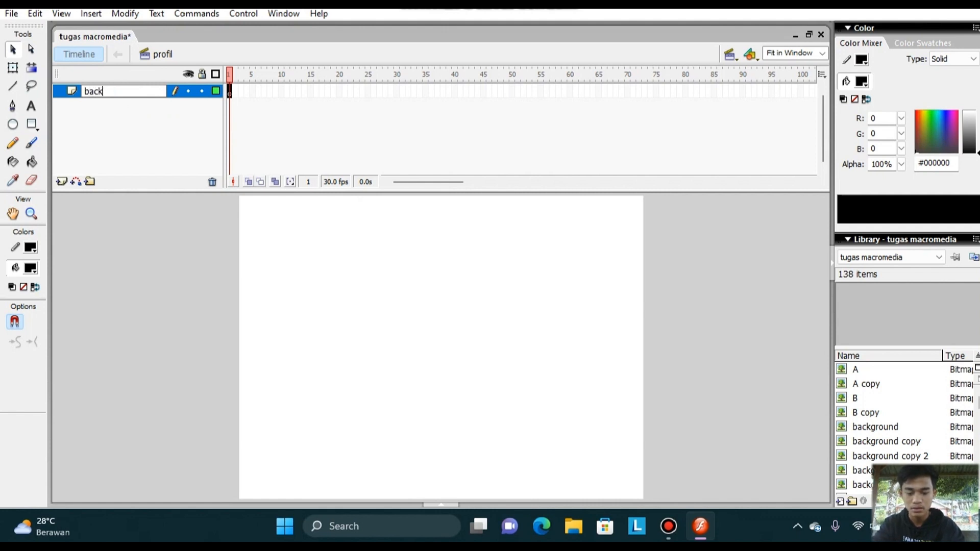
type("grou")
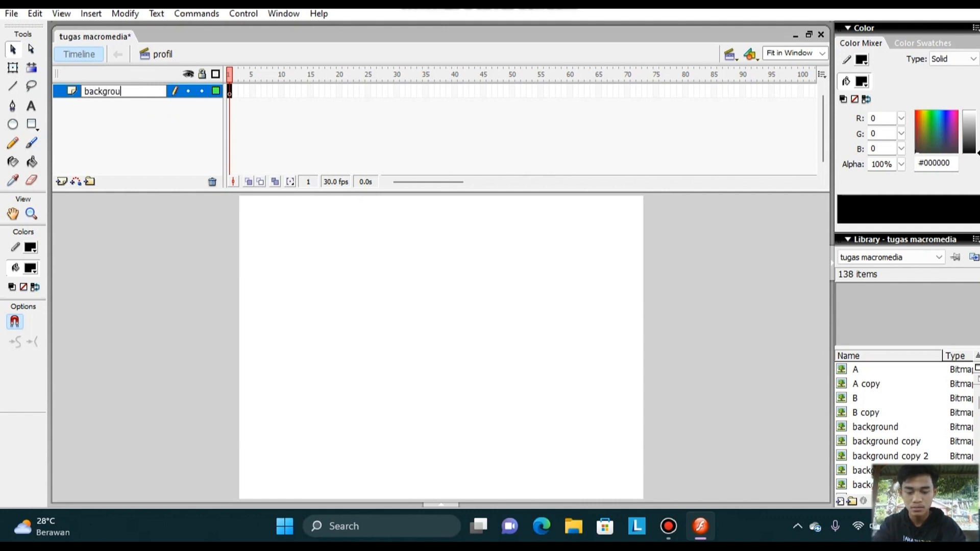
type("nd")
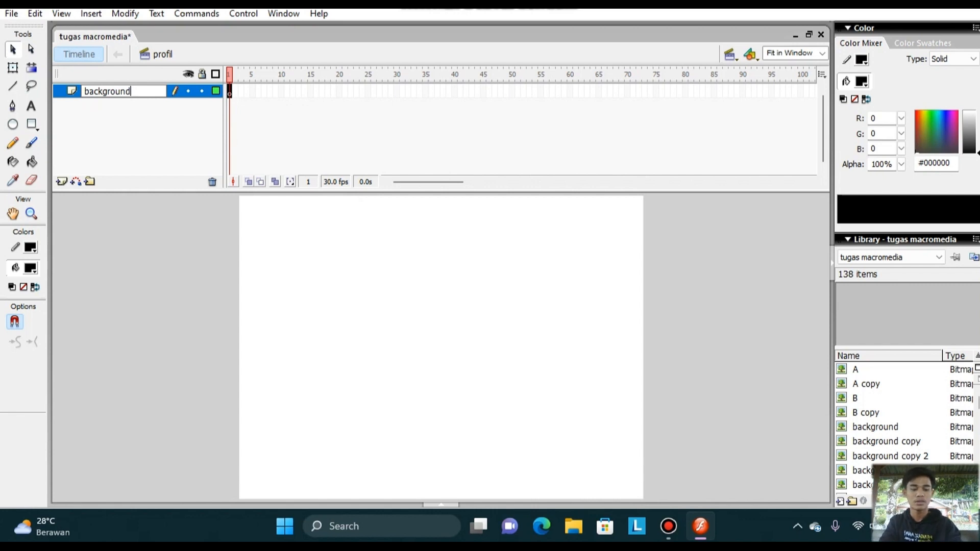
key("Return")
Insert a new layer above the background layer and name it home.
left_click(60, 182)
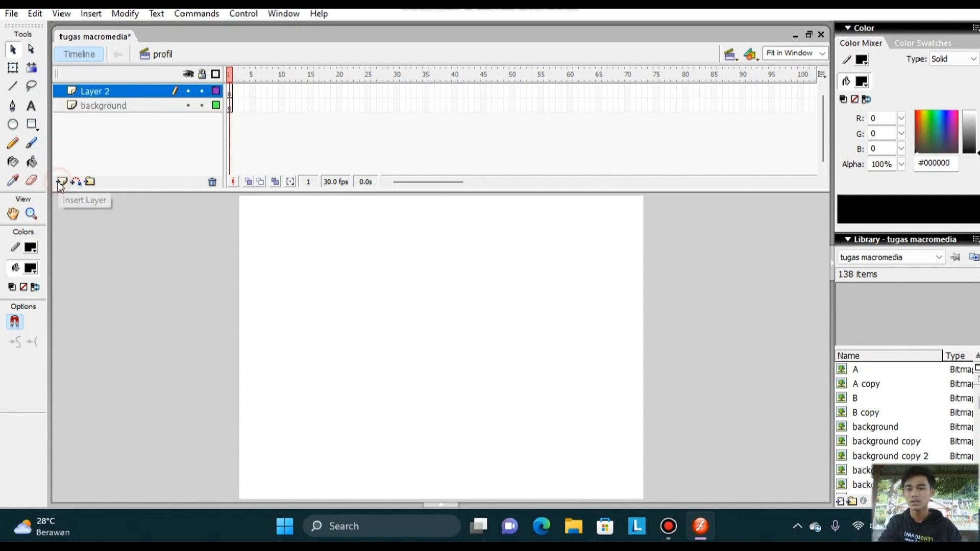
left_click(113, 94)
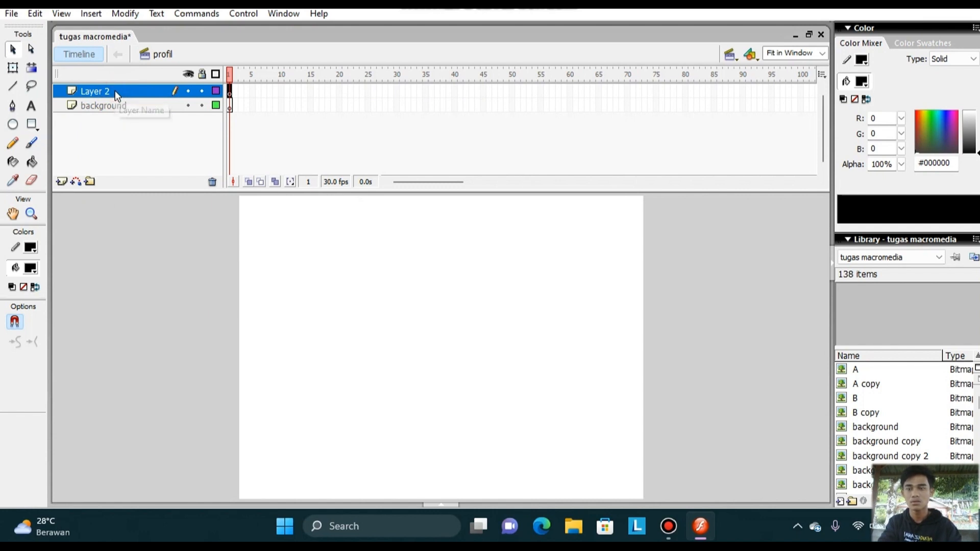
right_click(115, 91)
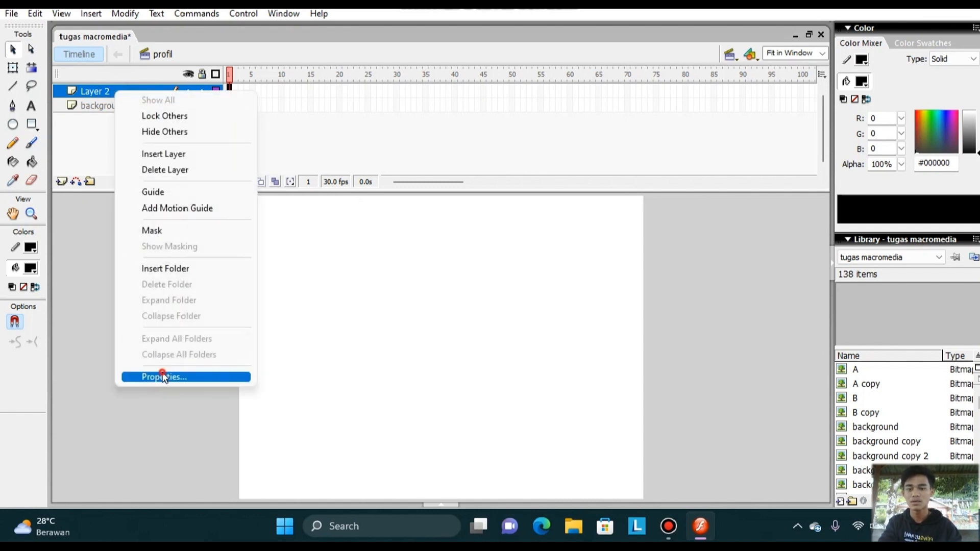
left_click(164, 376)
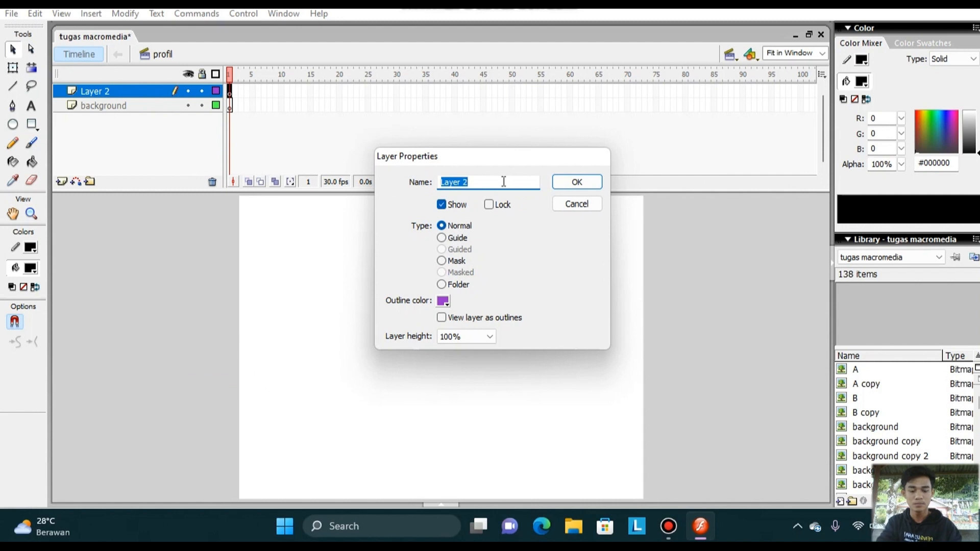
type("home")
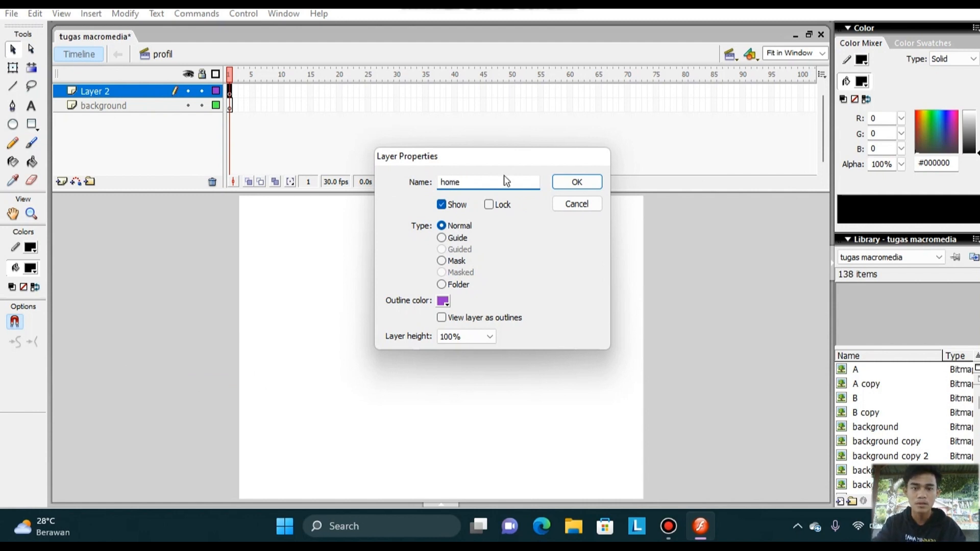
left_click(564, 188)
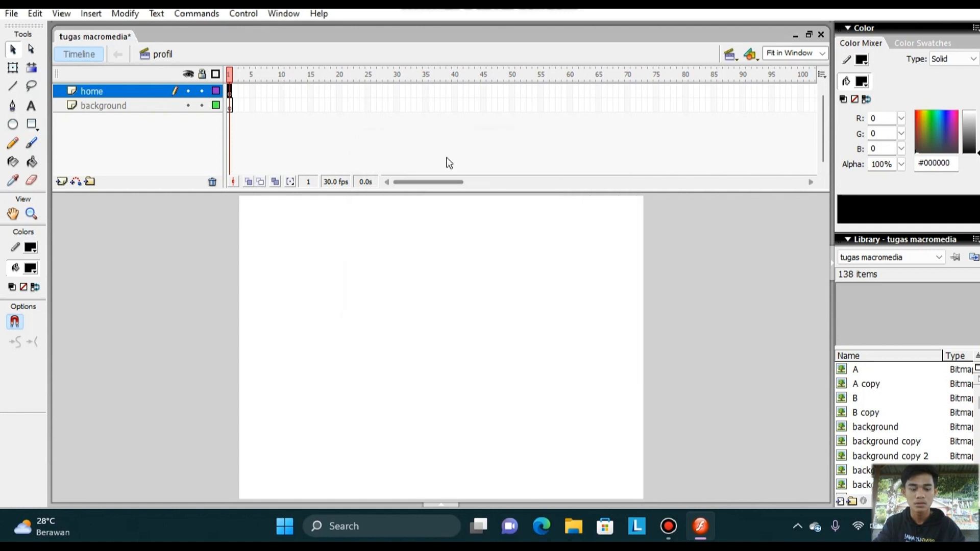
Insert a new layer above the home layer and name it profil pengembang.
left_click(55, 178)
left_click(60, 181)
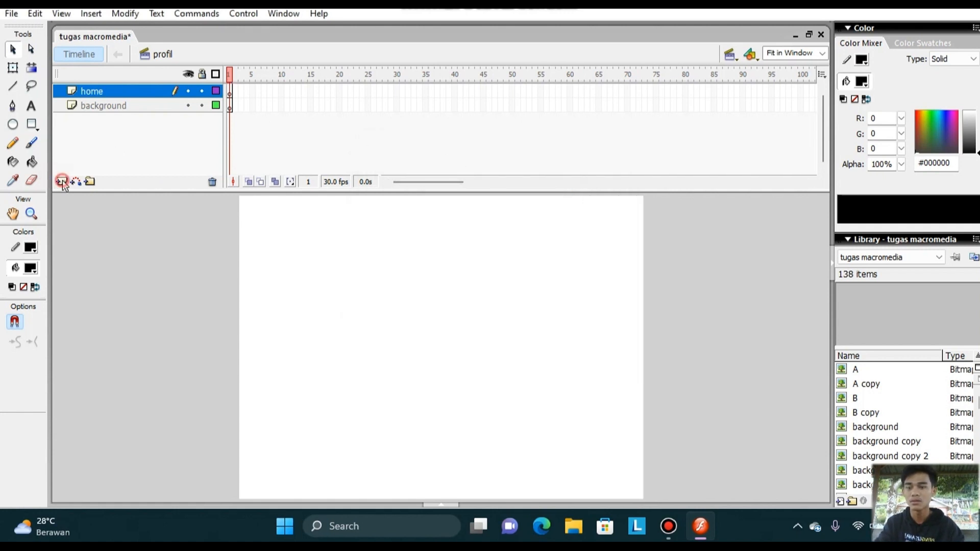
left_click(118, 91)
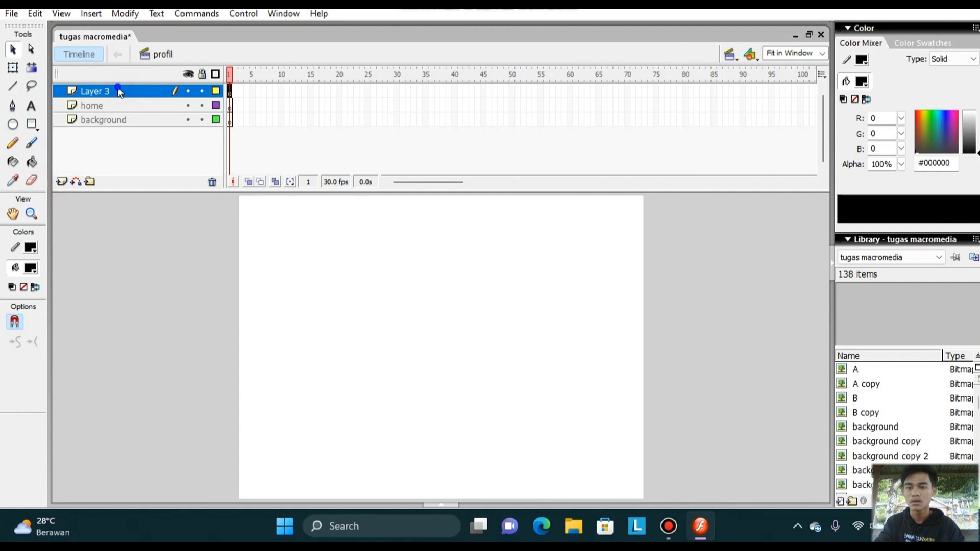
right_click(118, 91)
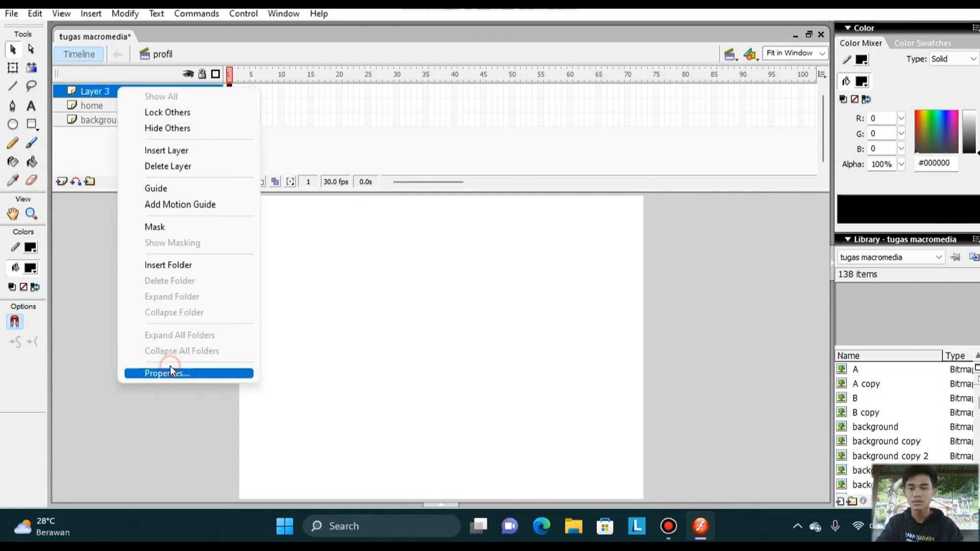
left_click(171, 372)
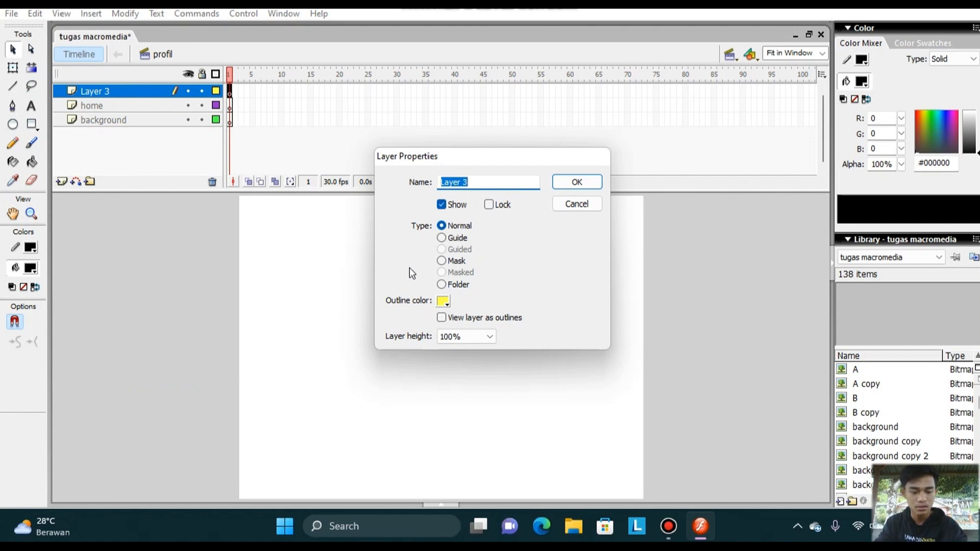
key("BackSpace")
type("p")
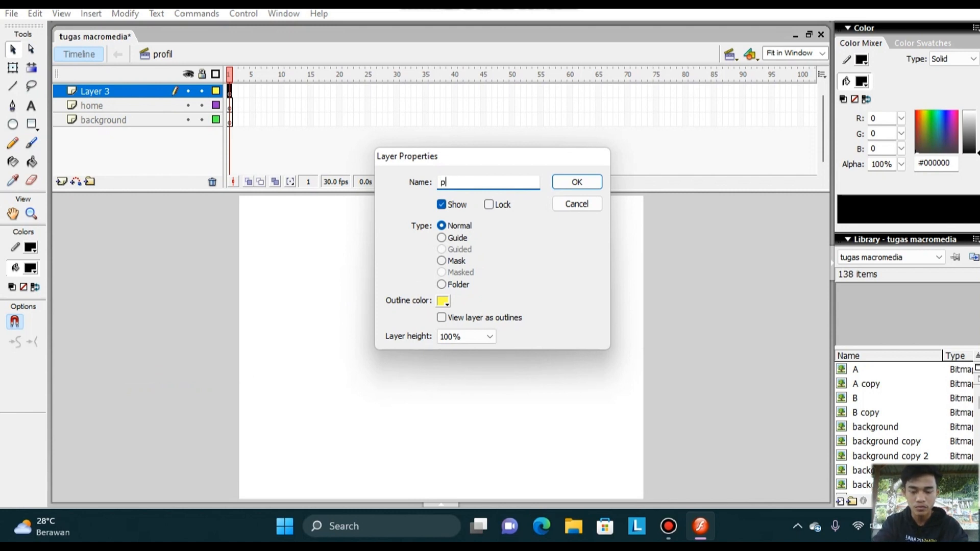
type("rofil pe")
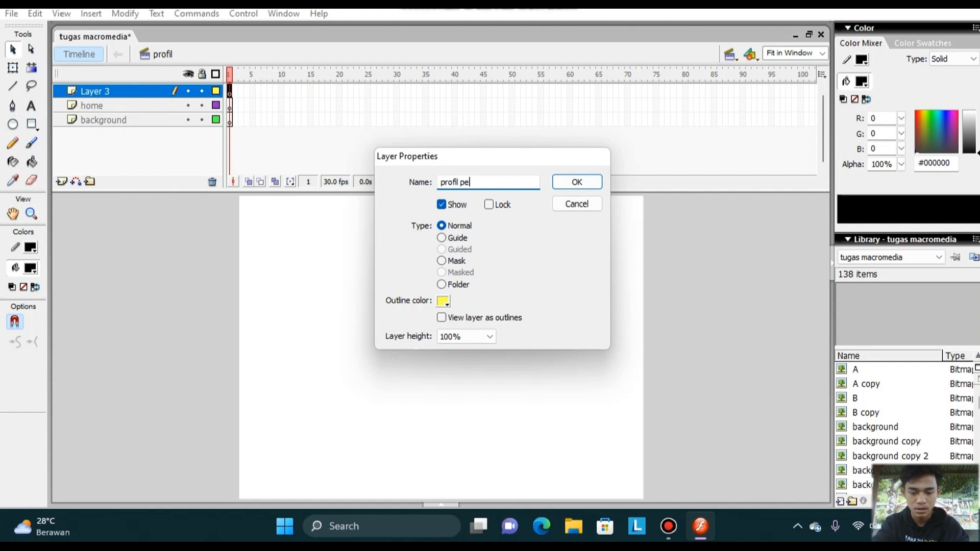
type("ngem")
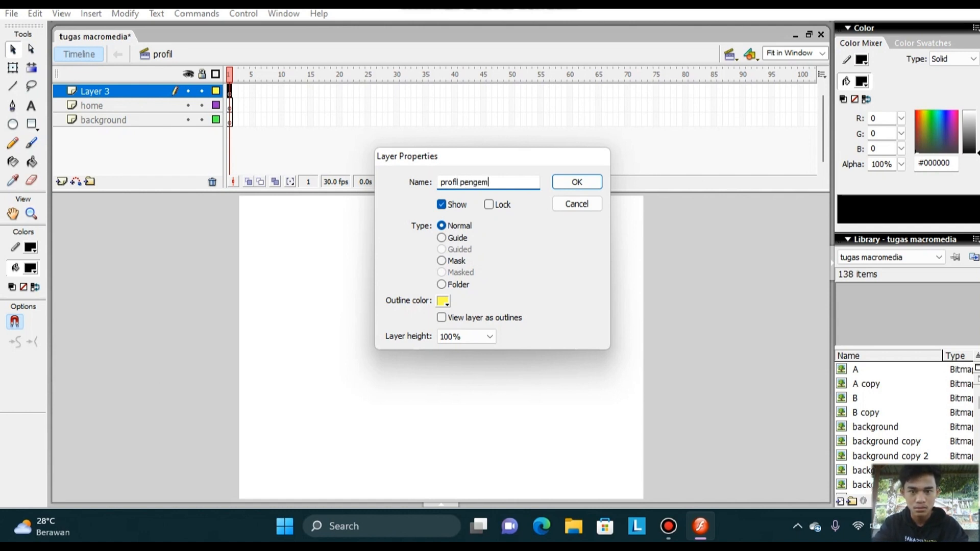
type("bang")
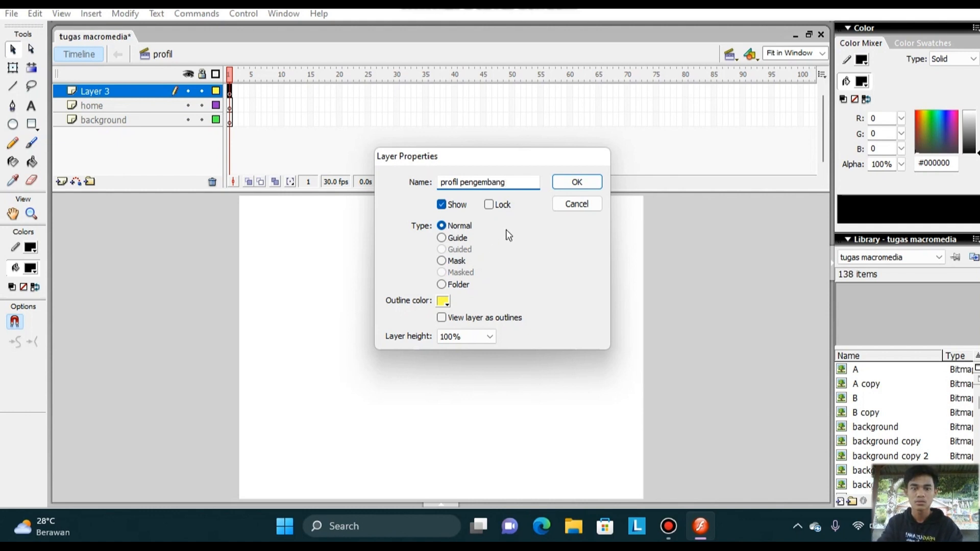
left_click(567, 182)
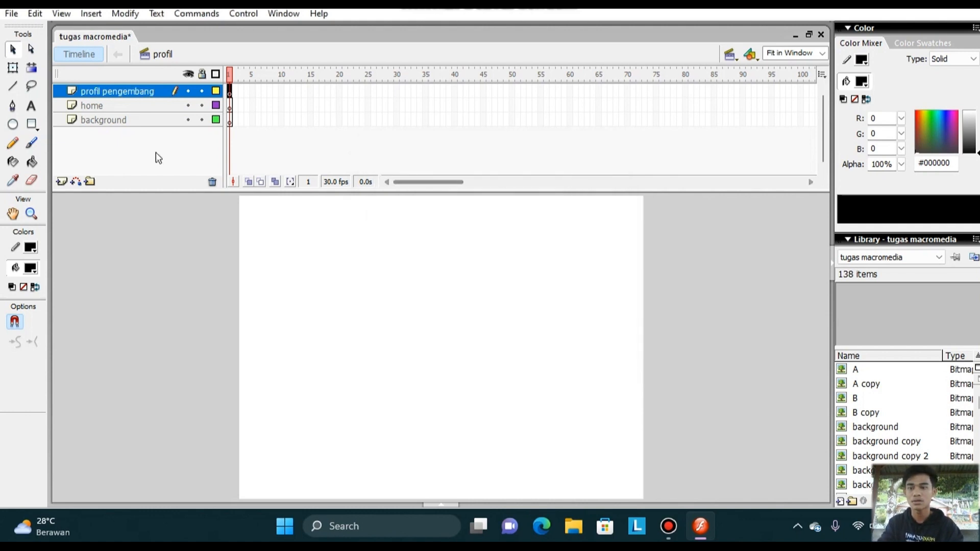
Insert a new layer above profil pengembang and name it tulisan profil.
left_click(62, 181)
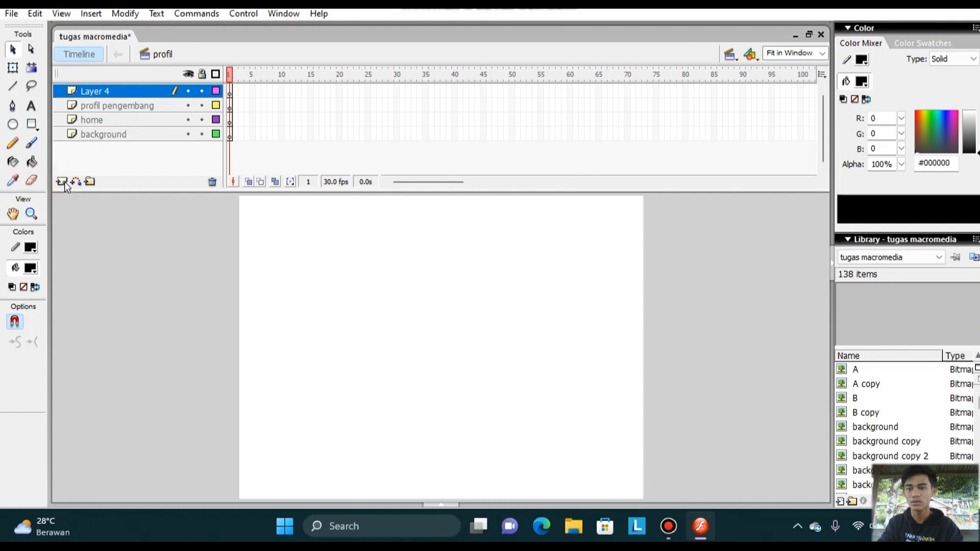
right_click(117, 94)
left_click(187, 380)
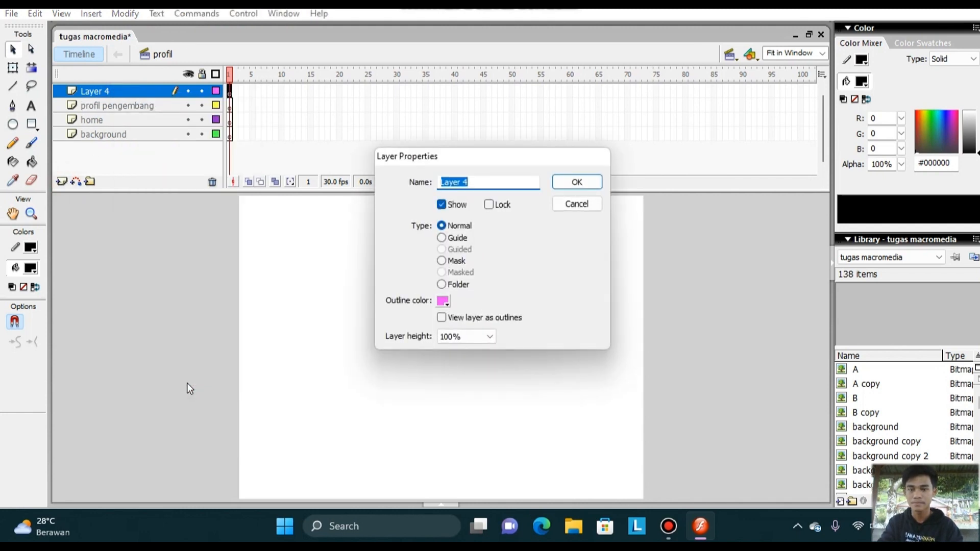
type("tul")
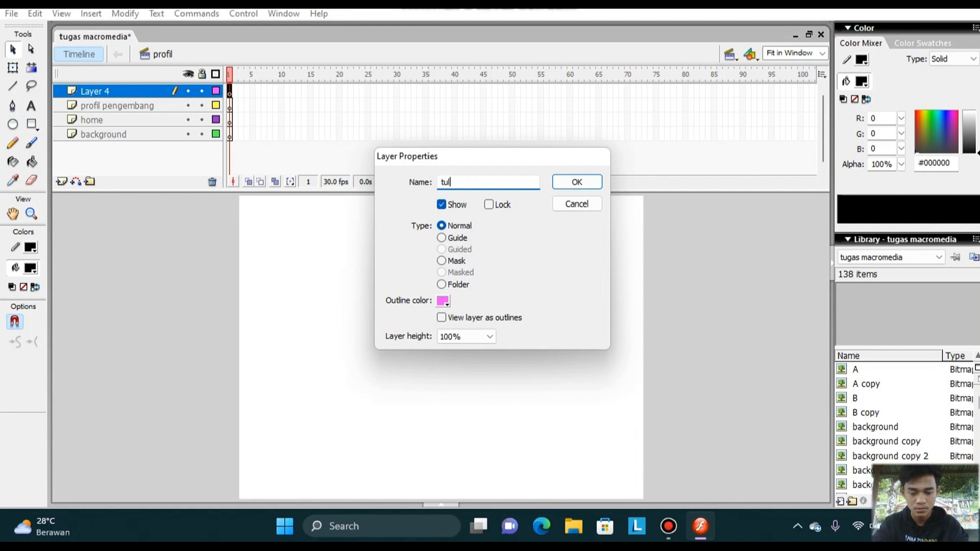
type("isan profil")
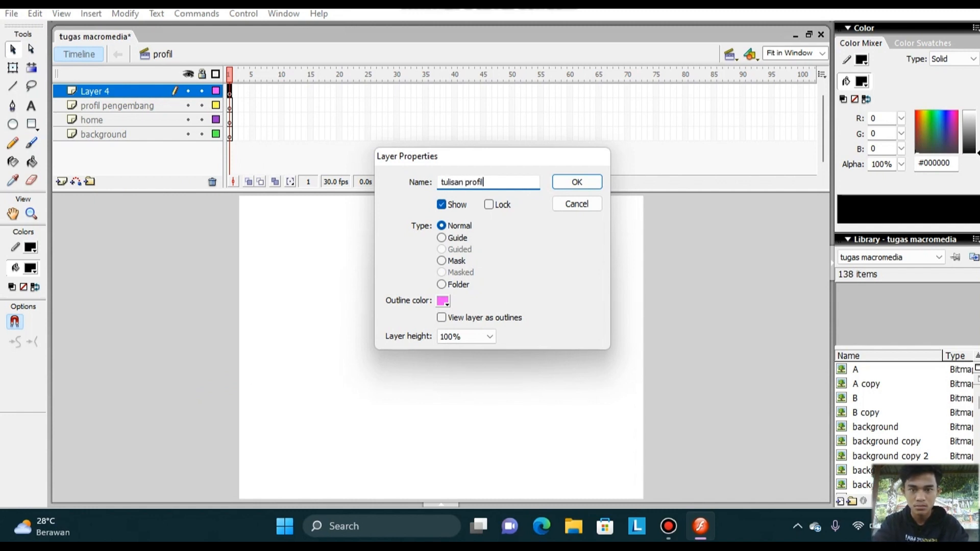
left_click(569, 184)
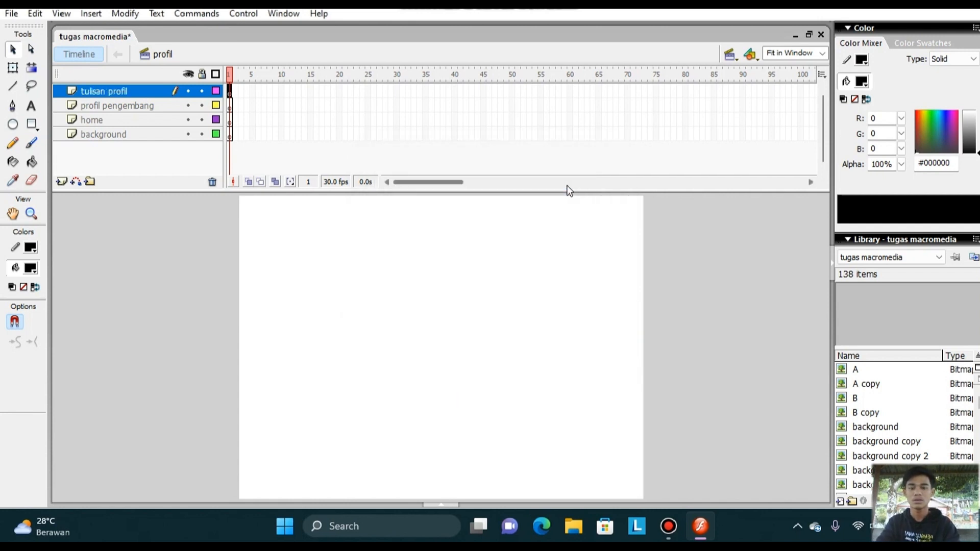
Import the background image to the stage on the background layer, without replacing existing library items.
left_click(154, 137)
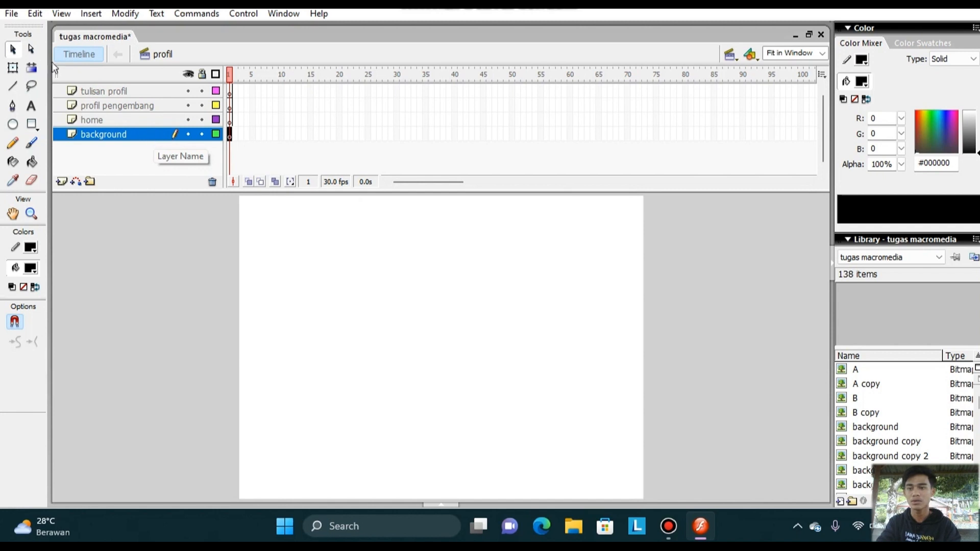
left_click(11, 13)
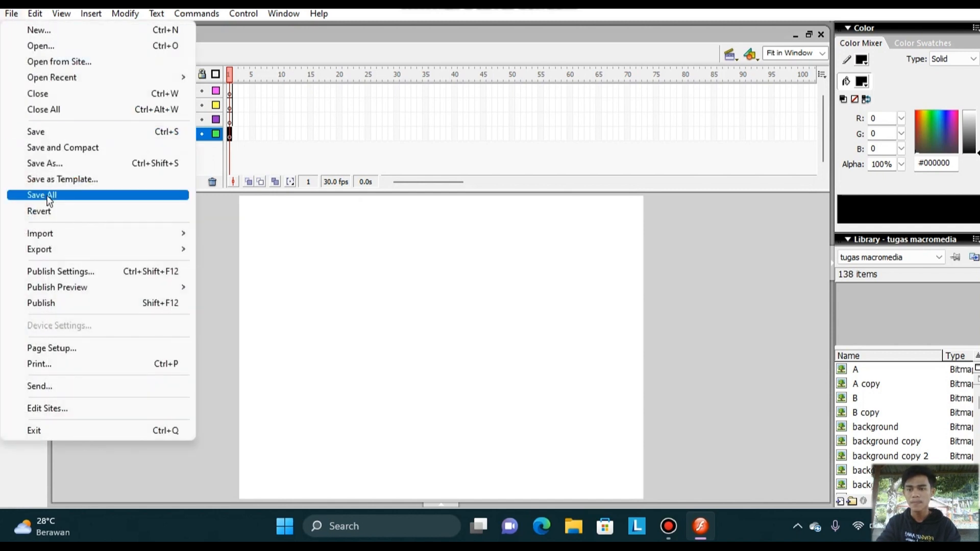
mouse_move(62, 235)
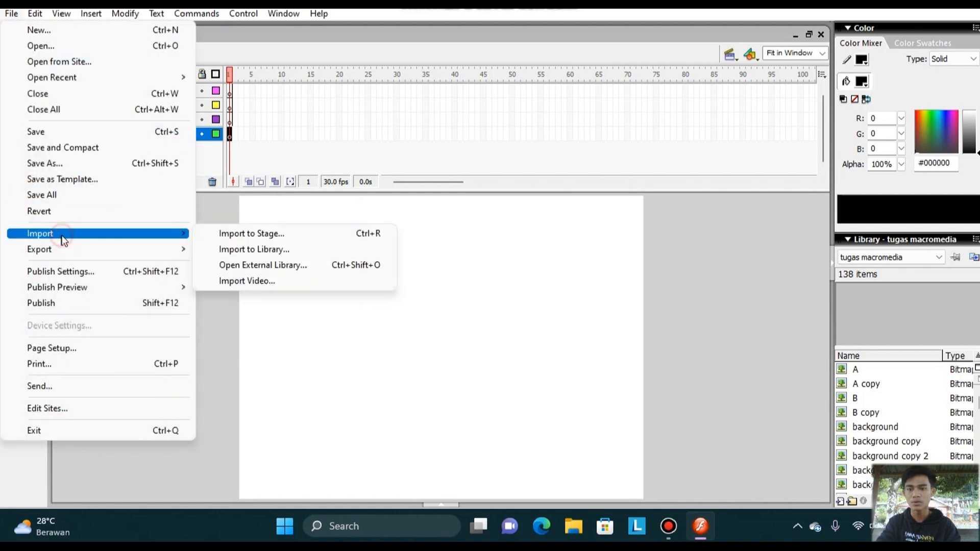
left_click(240, 234)
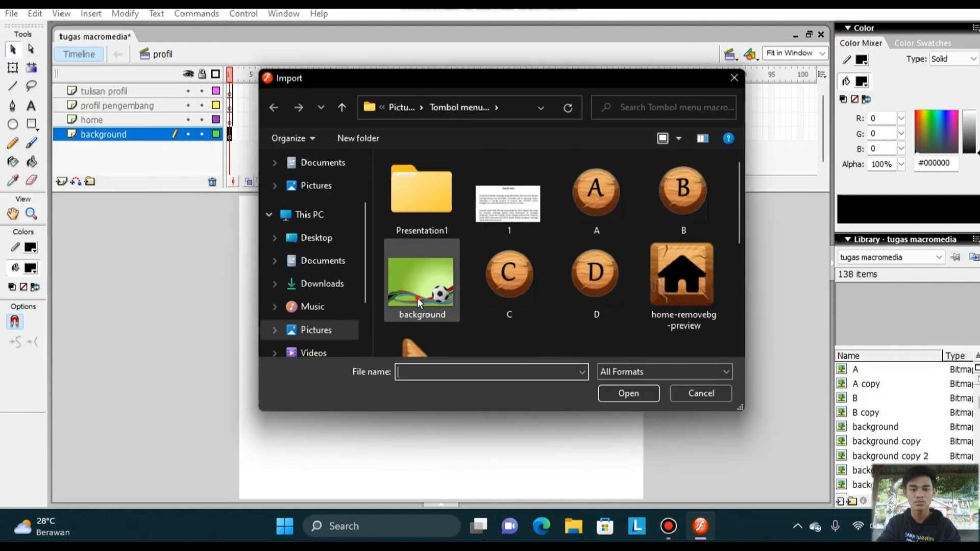
left_click(418, 298)
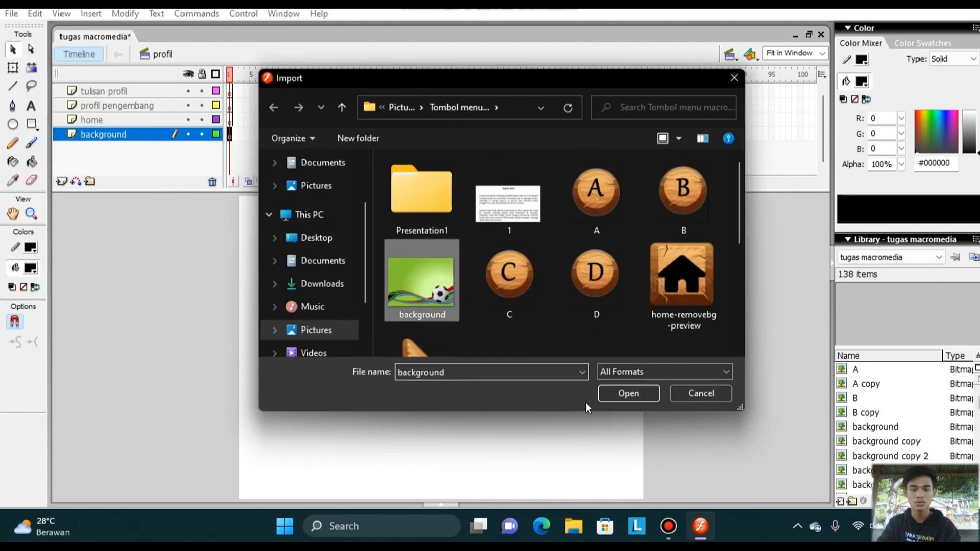
left_click(627, 393)
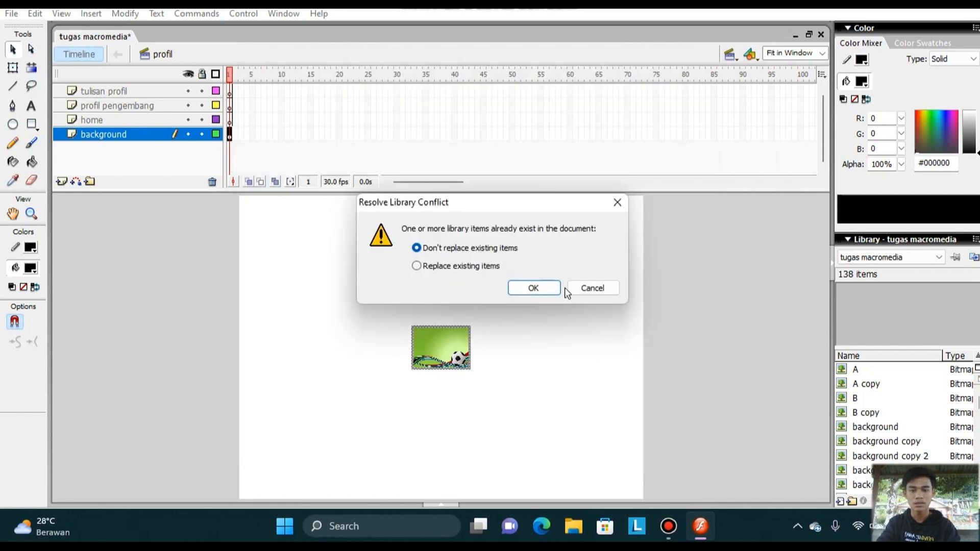
left_click(551, 286)
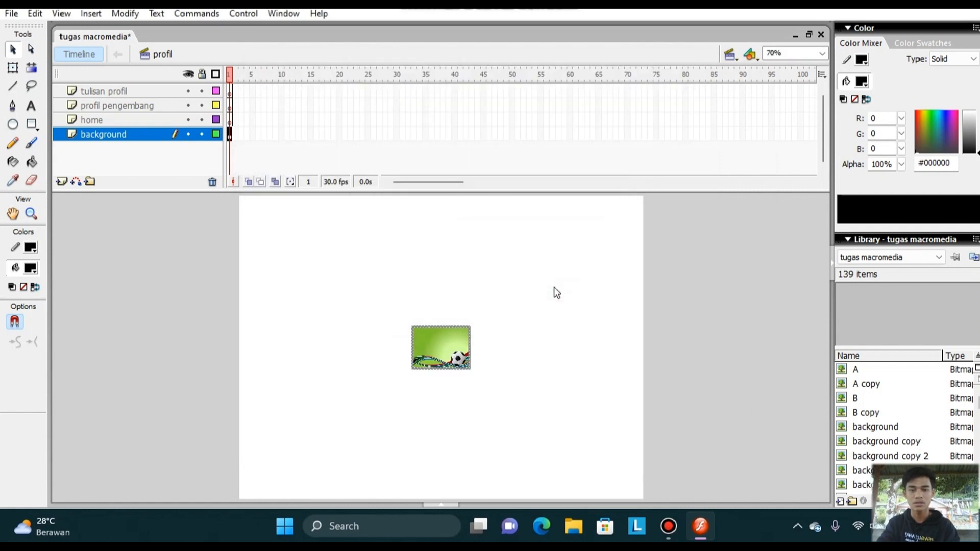
Enlarge the imported background image with Free Transform until it covers the whole stage.
left_click(9, 70)
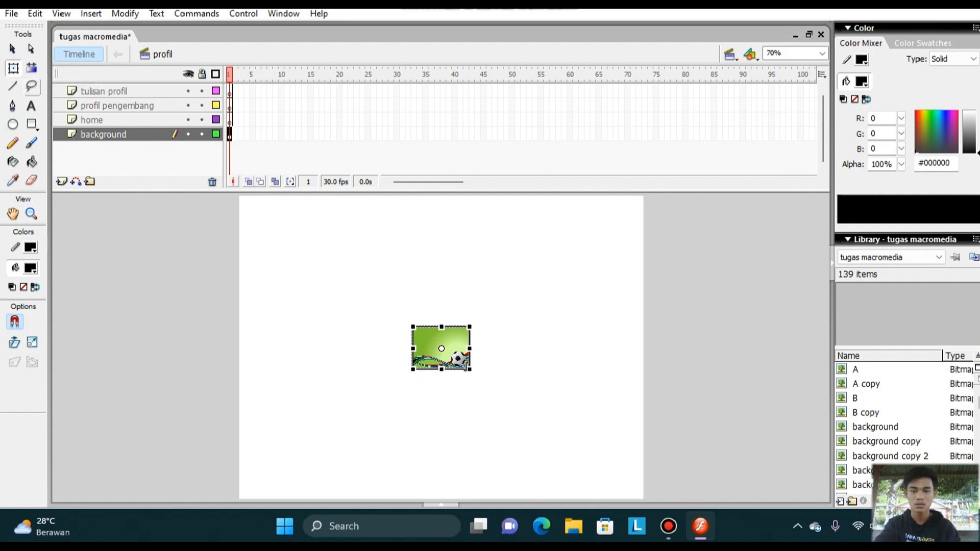
left_click_drag(470, 369, 506, 411)
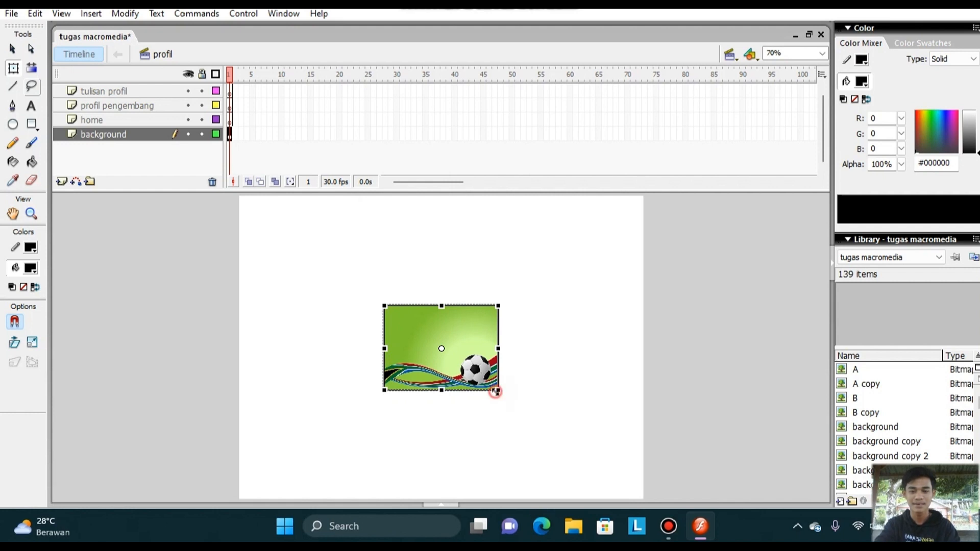
left_click_drag(496, 390, 643, 506)
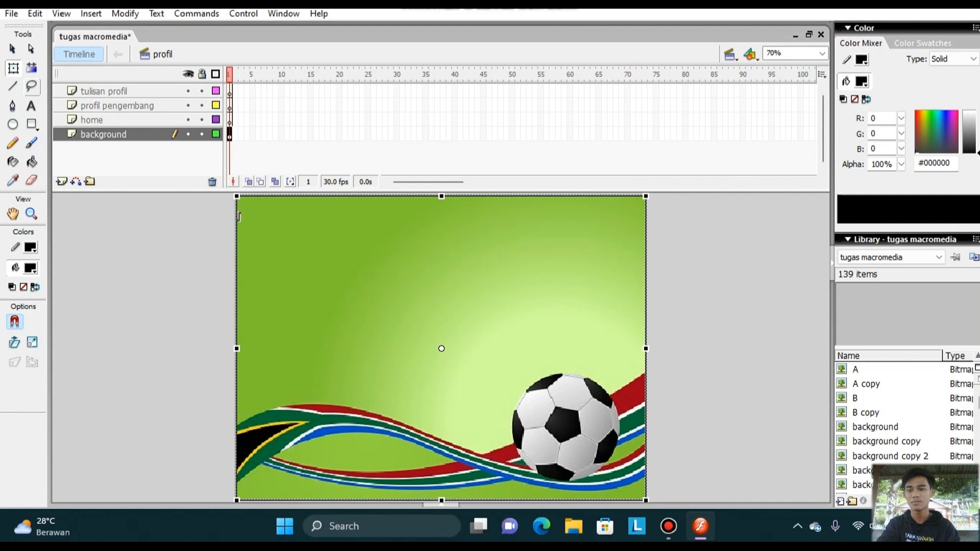
Import home-removebg-preview to the stage on the home layer, without replacing existing library items.
left_click(92, 125)
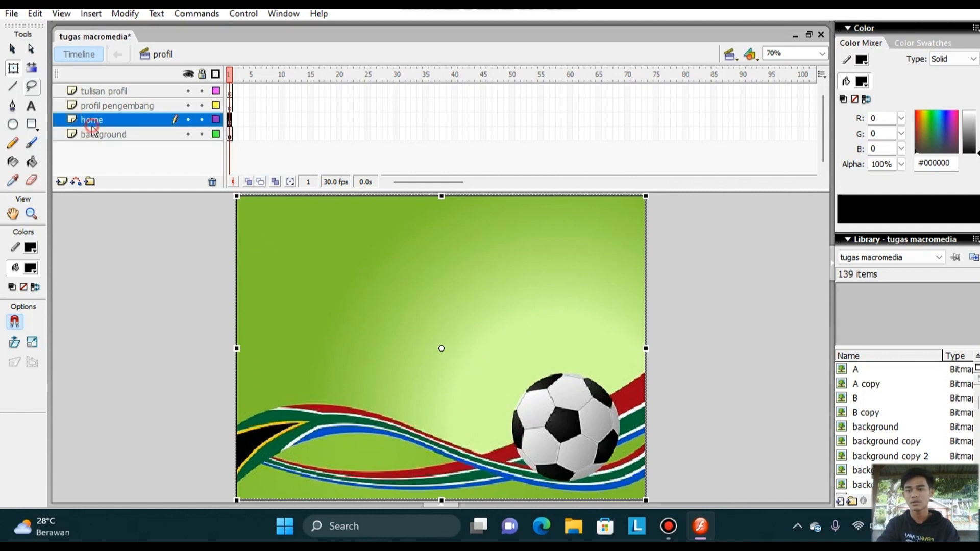
left_click(11, 13)
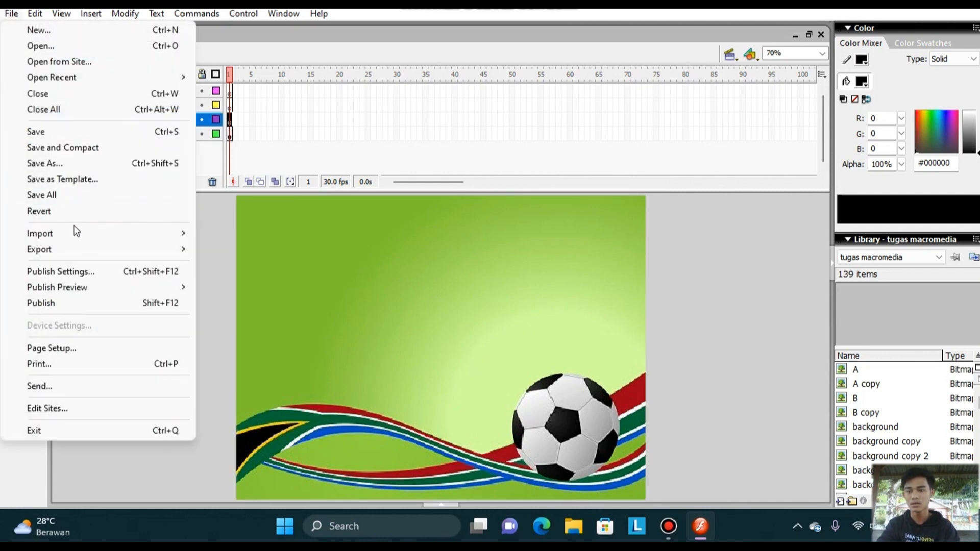
mouse_move(76, 231)
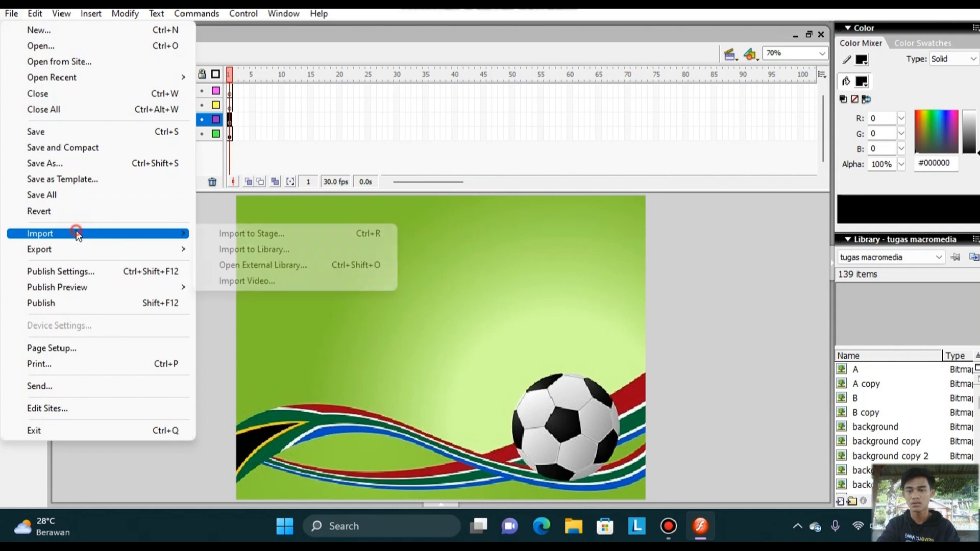
left_click(264, 232)
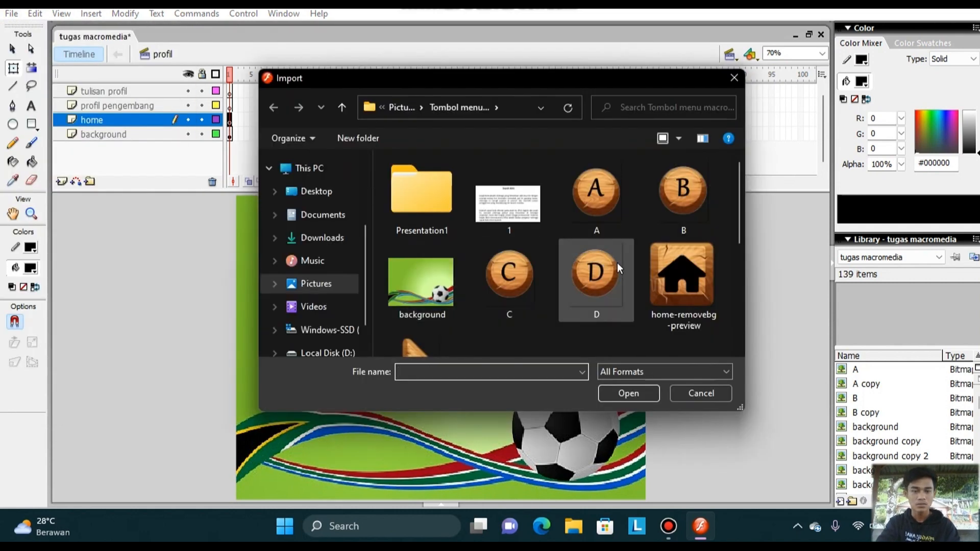
left_click(675, 290)
left_click(633, 394)
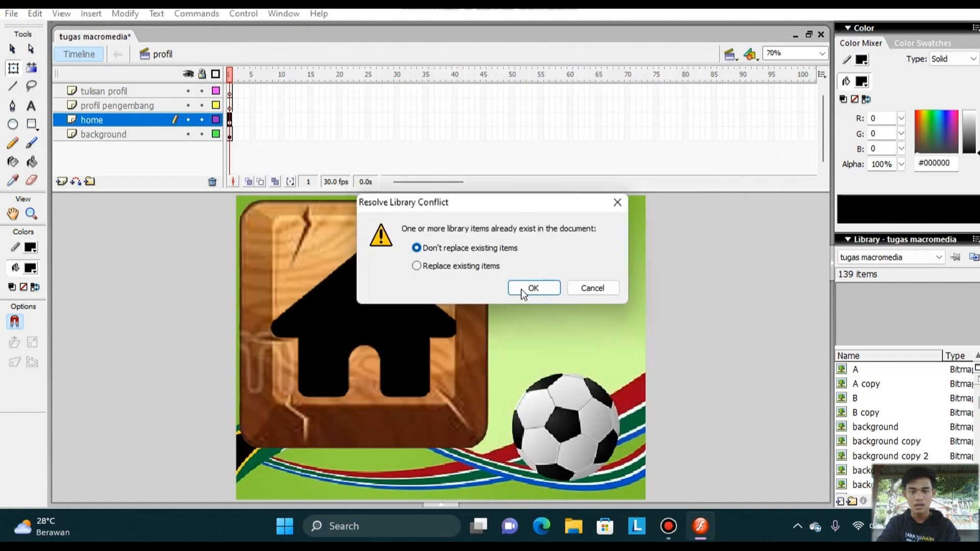
left_click(522, 289)
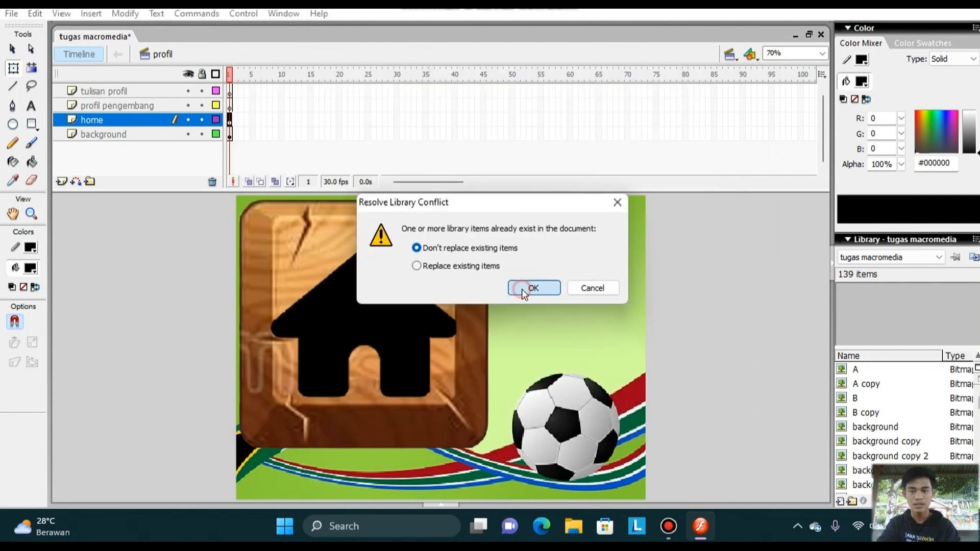
Shrink the home image to a small icon and place it near the stage's upper-left corner.
left_click(460, 316)
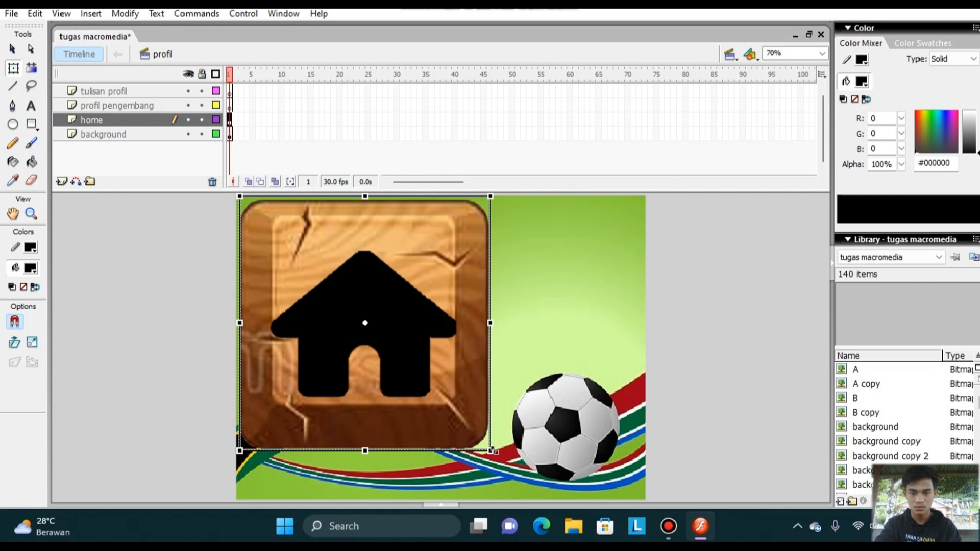
left_click_drag(490, 451, 296, 258)
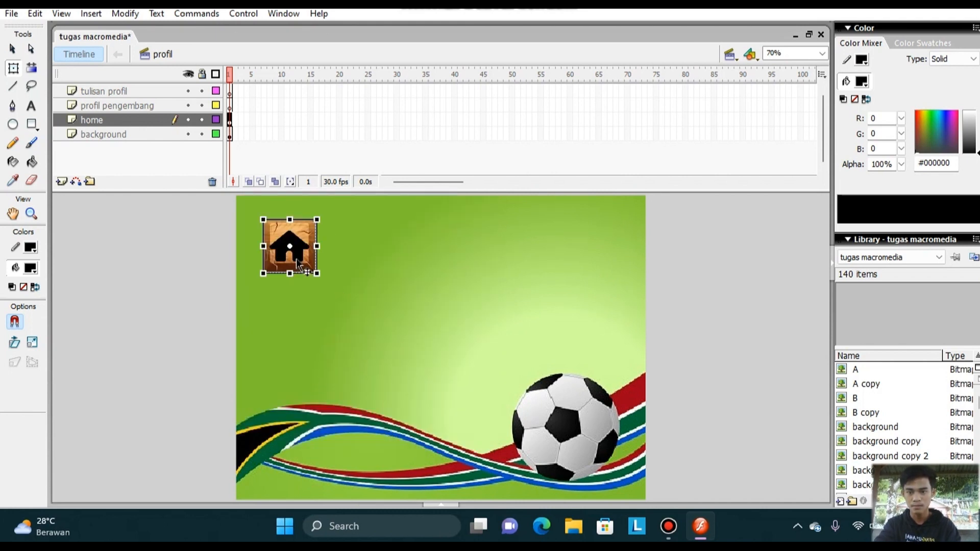
left_click(391, 311)
Import Profil-removebg-preview to the stage on the profil pengembang layer, without replacing existing library items.
left_click(137, 107)
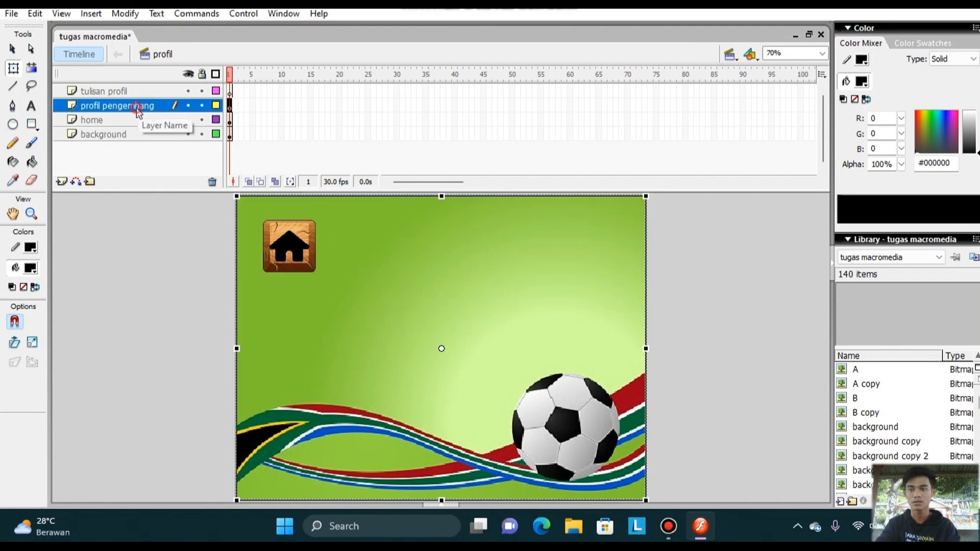
left_click(12, 14)
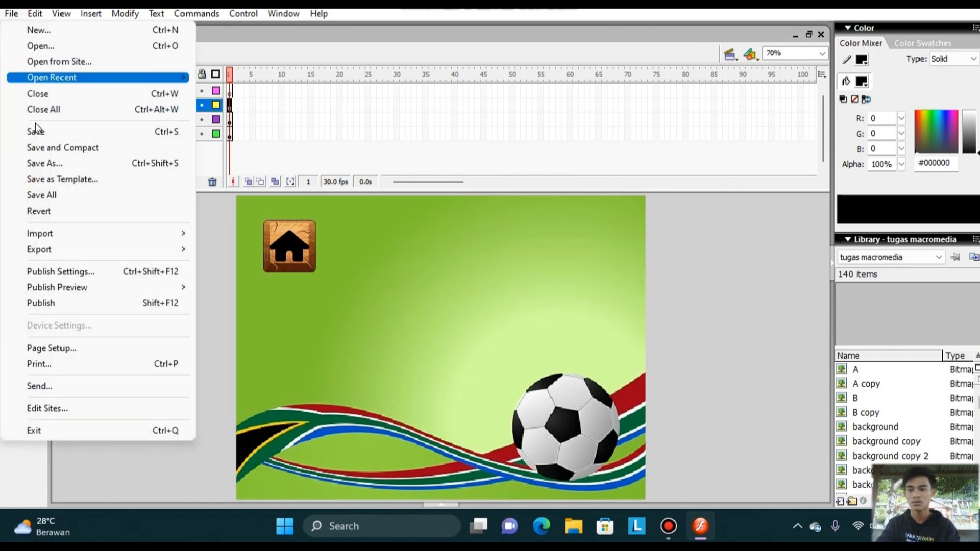
left_click(69, 233)
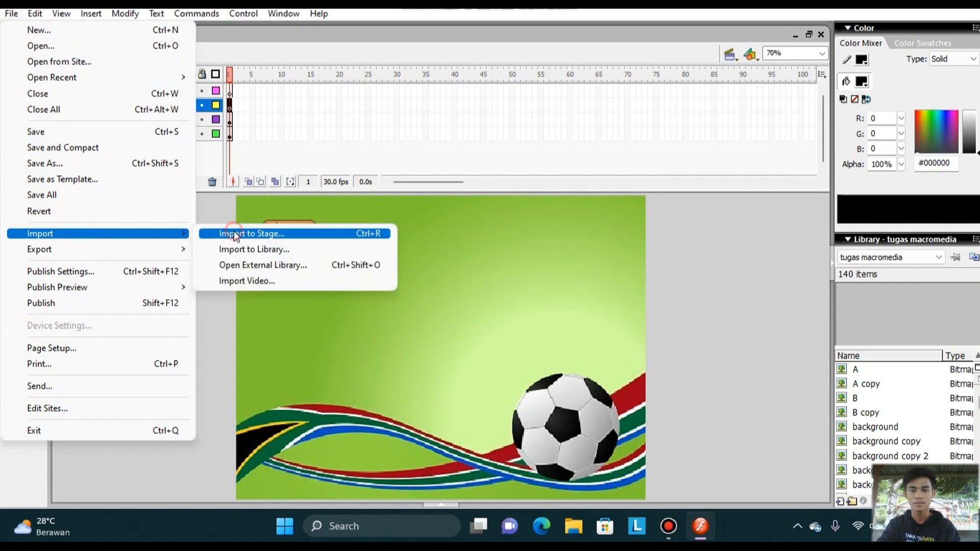
left_click(231, 233)
scroll(644, 265, "down", 3)
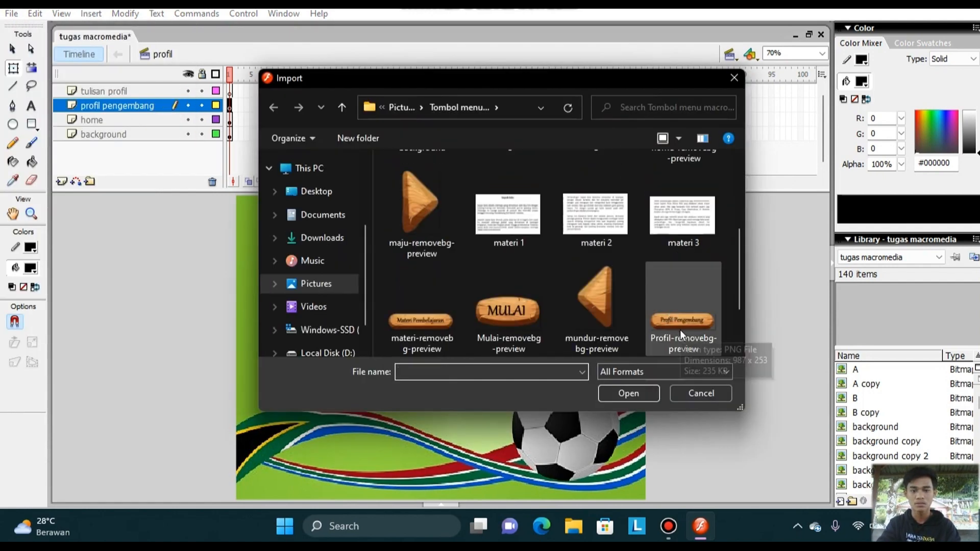
scroll(680, 330, "down", 1)
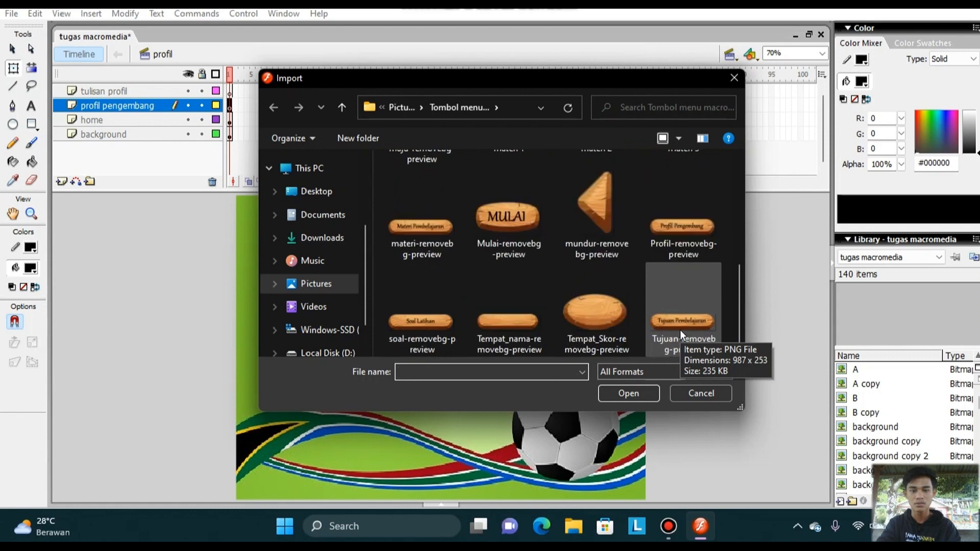
left_click(684, 255)
left_click(618, 395)
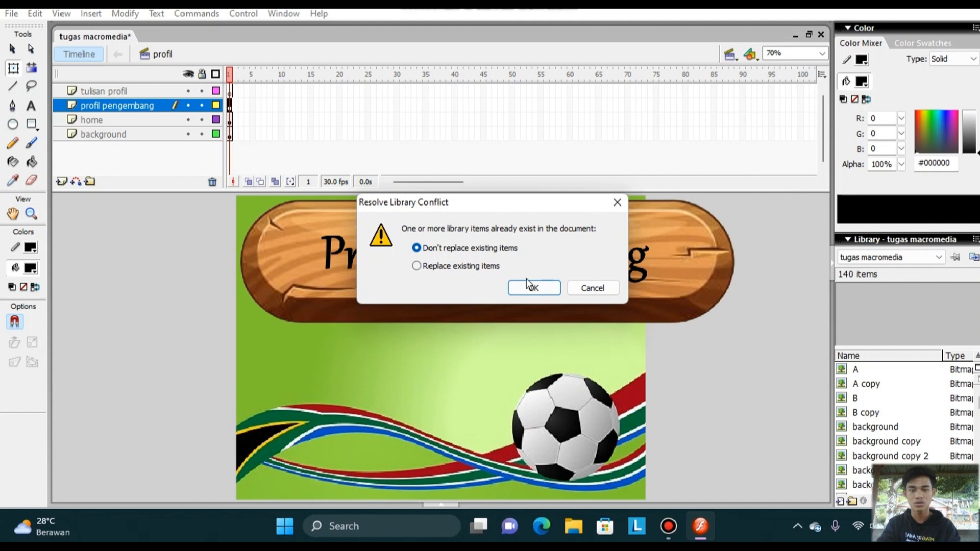
left_click(527, 281)
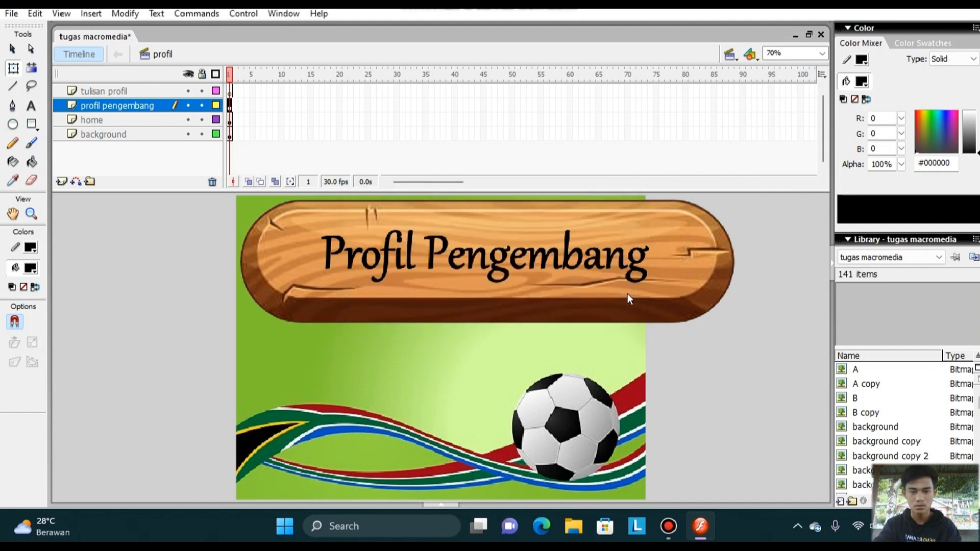
Scale down the Profil Pengembang sign and place it to the right of the home icon.
left_click(628, 295)
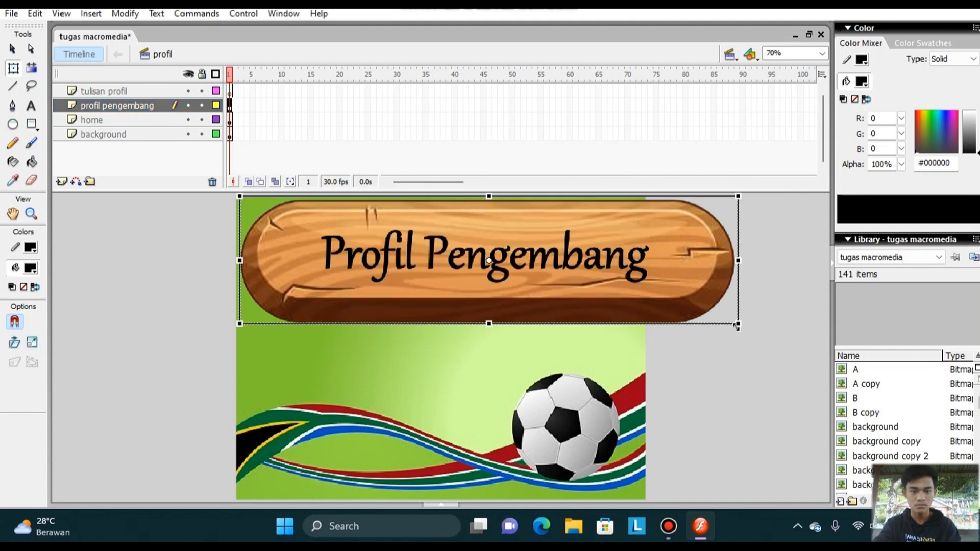
left_click_drag(738, 323, 622, 282)
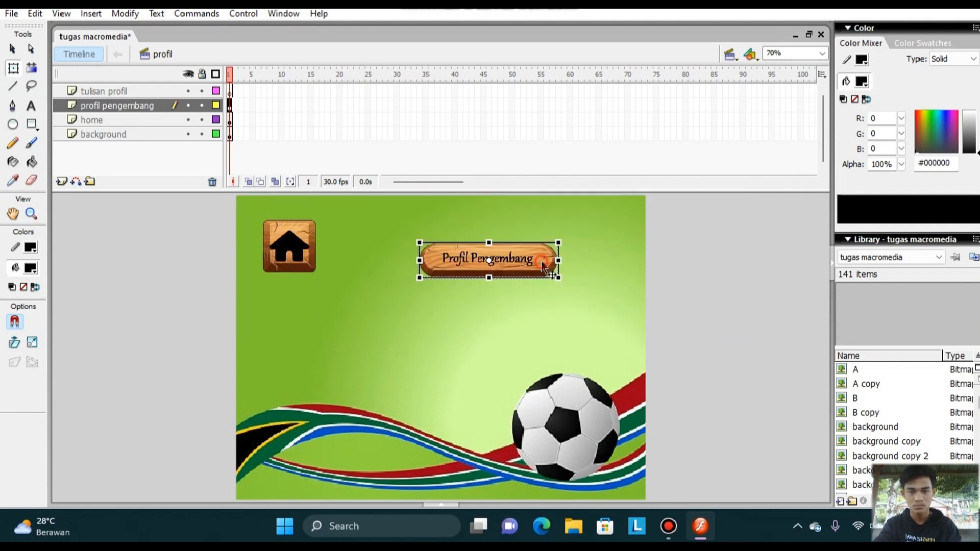
left_click_drag(539, 258, 466, 249)
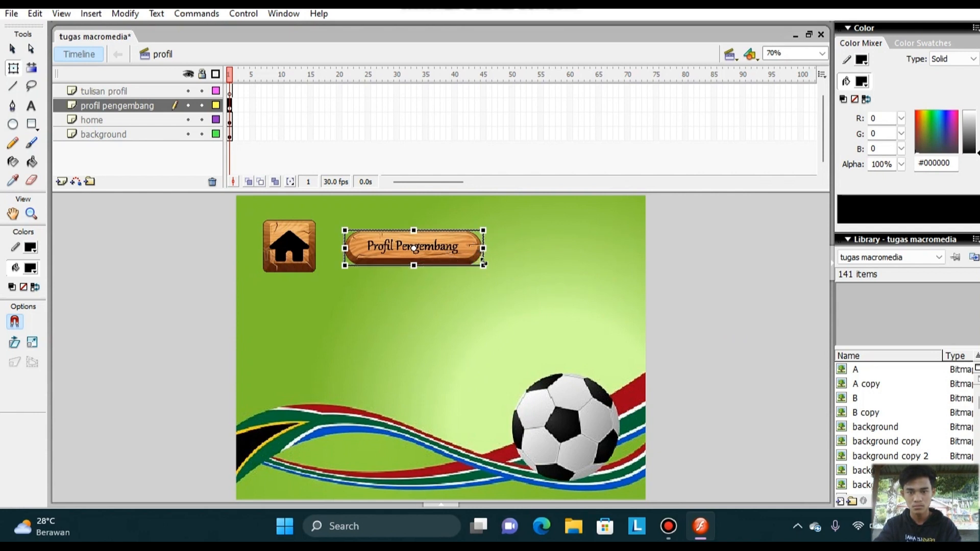
left_click_drag(483, 265, 485, 267)
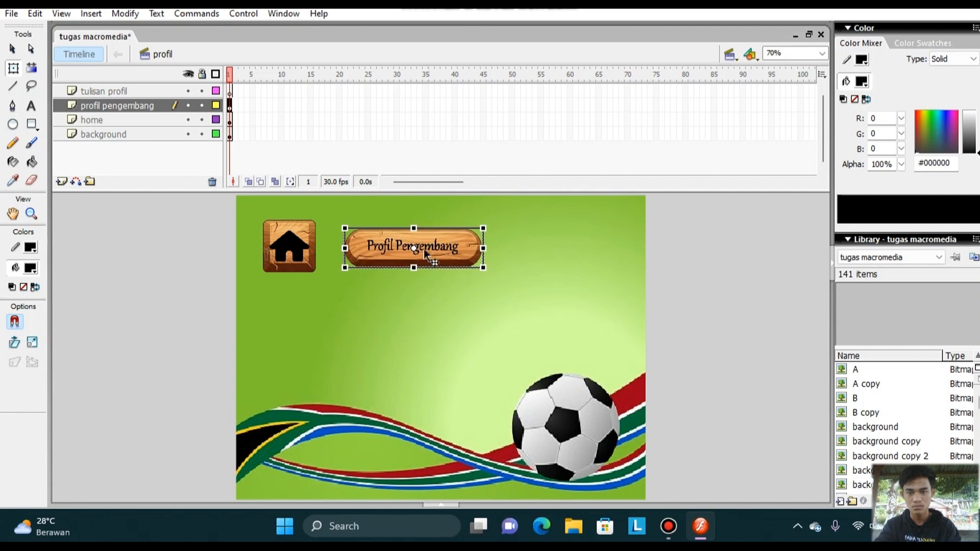
Make the home icon slightly smaller and nudge the Profil Pengembang sign a little closer to it.
left_click(308, 263)
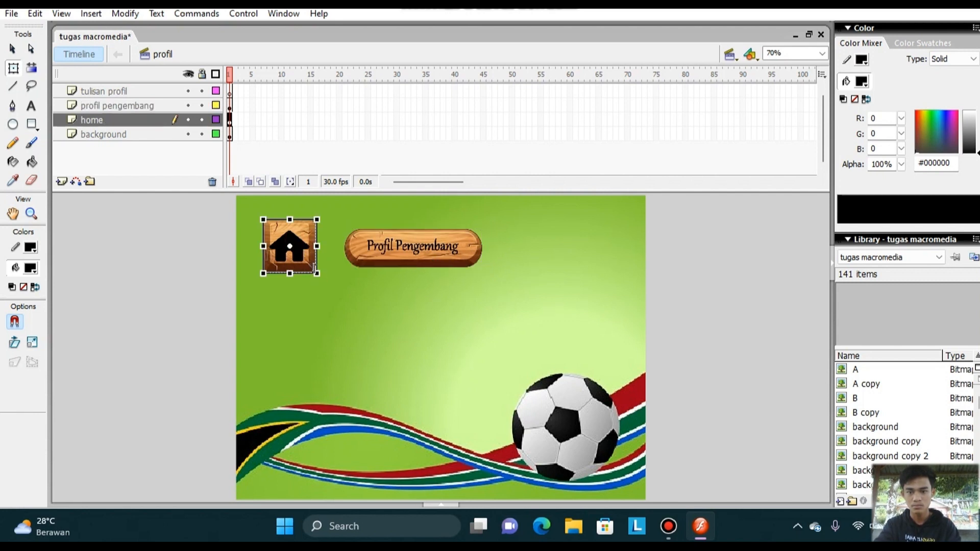
left_click_drag(318, 275, 316, 274)
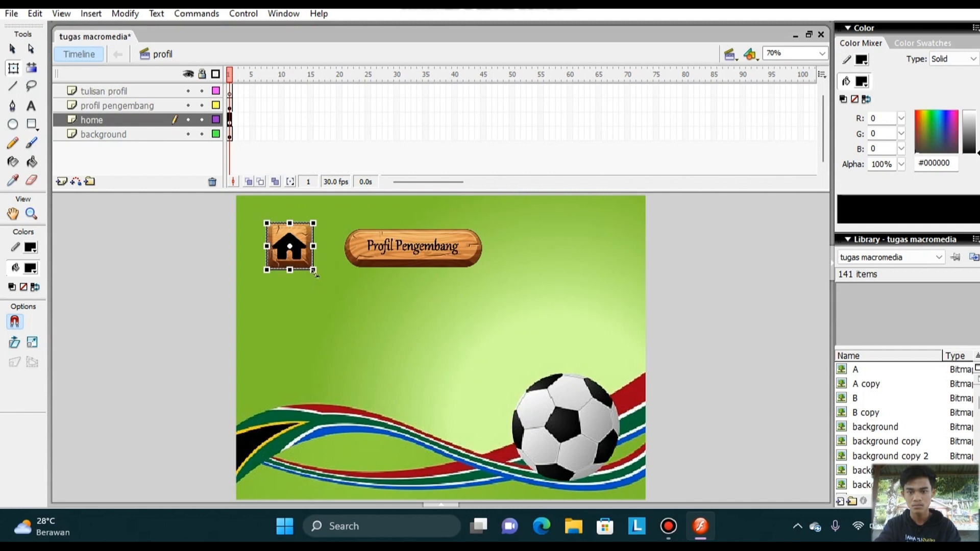
left_click(394, 253)
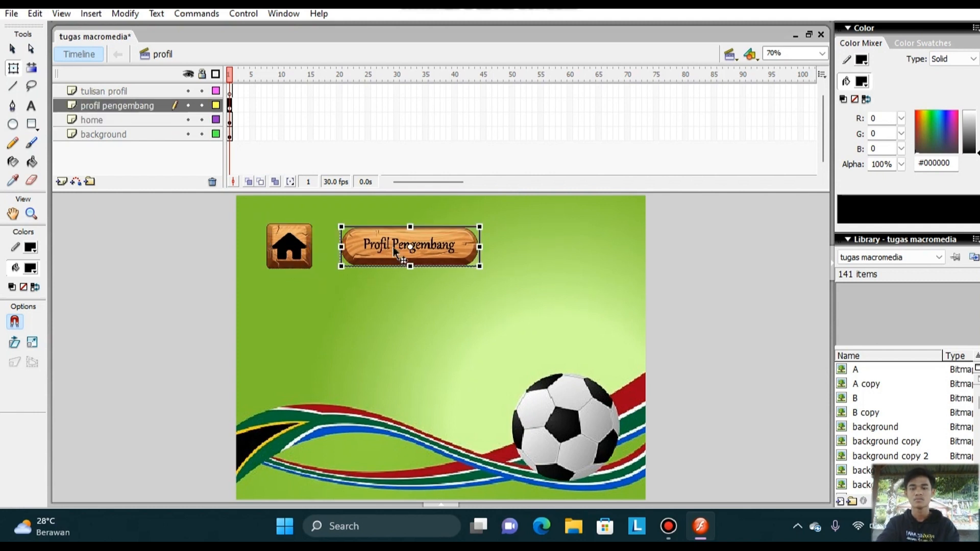
left_click(440, 337)
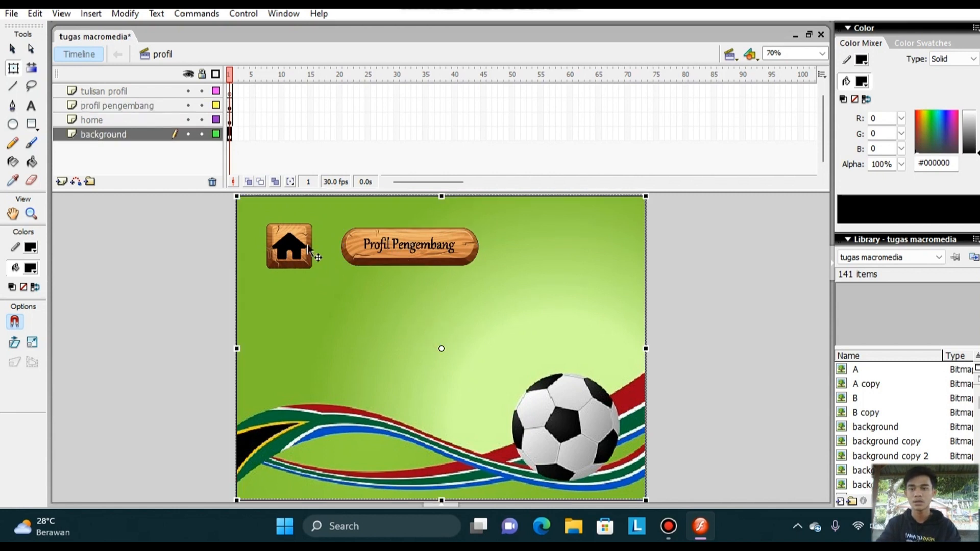
left_click(158, 94)
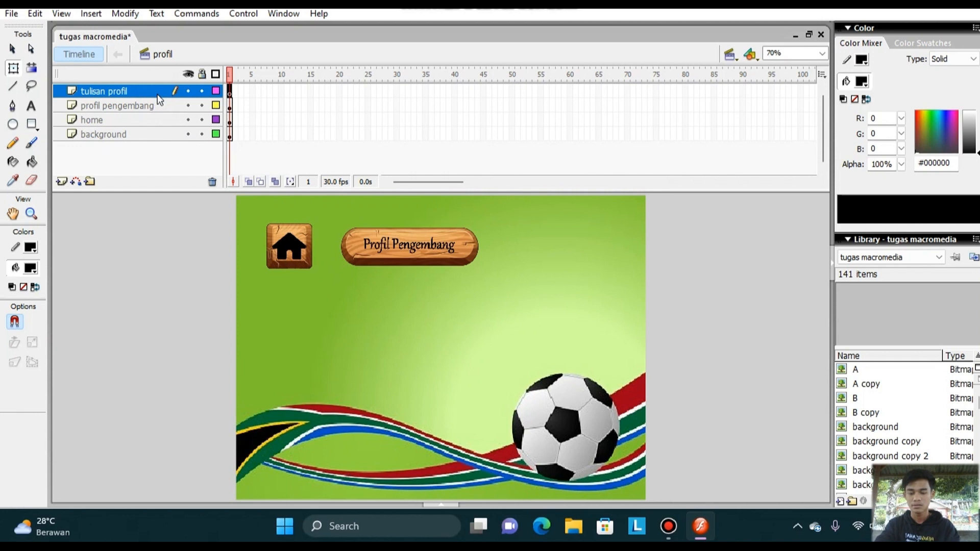
key("ctrl+z")
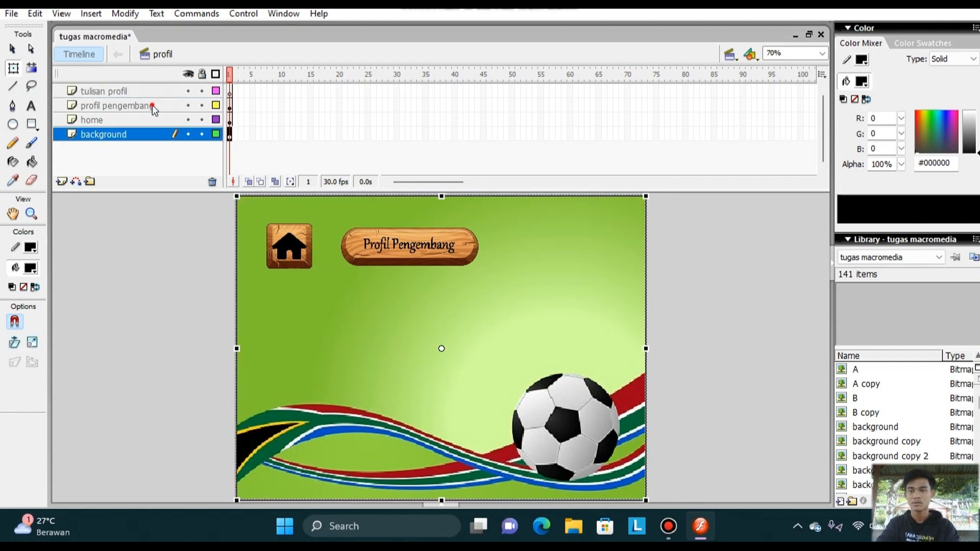
left_click(153, 108)
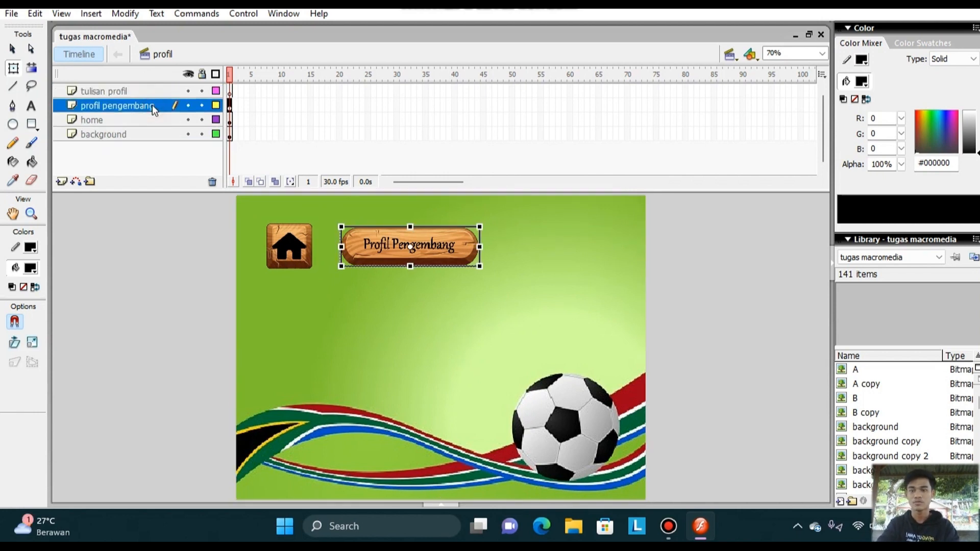
Draw a wide text box below the sign on the tulisan profil layer and paste the copied developer profile text into it.
left_click(124, 91)
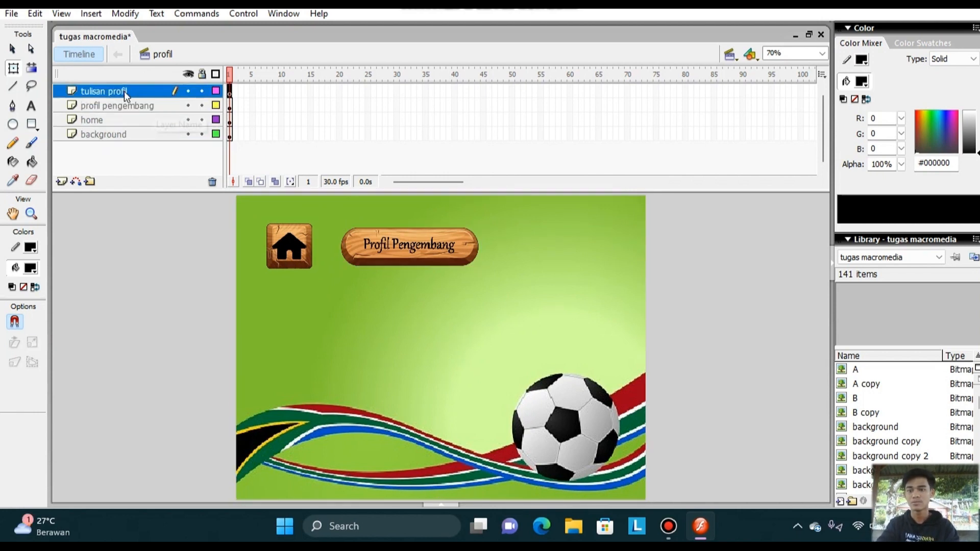
left_click(32, 107)
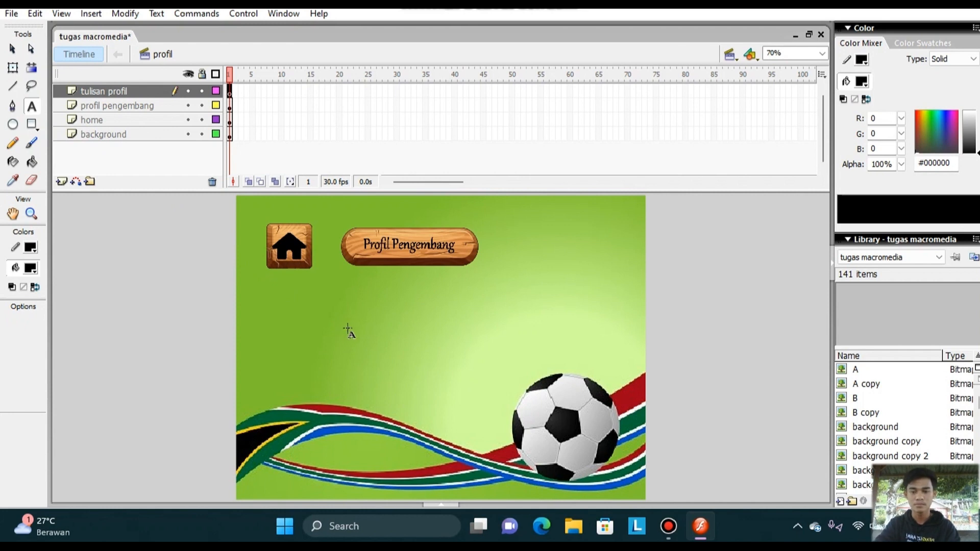
left_click_drag(348, 329, 445, 331)
left_click_drag(520, 335, 557, 344)
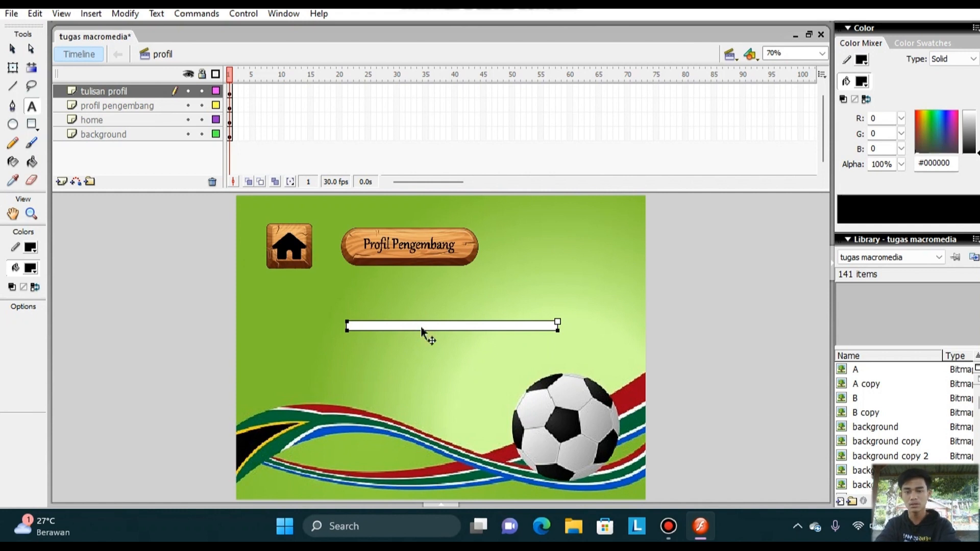
key("ctrl+v")
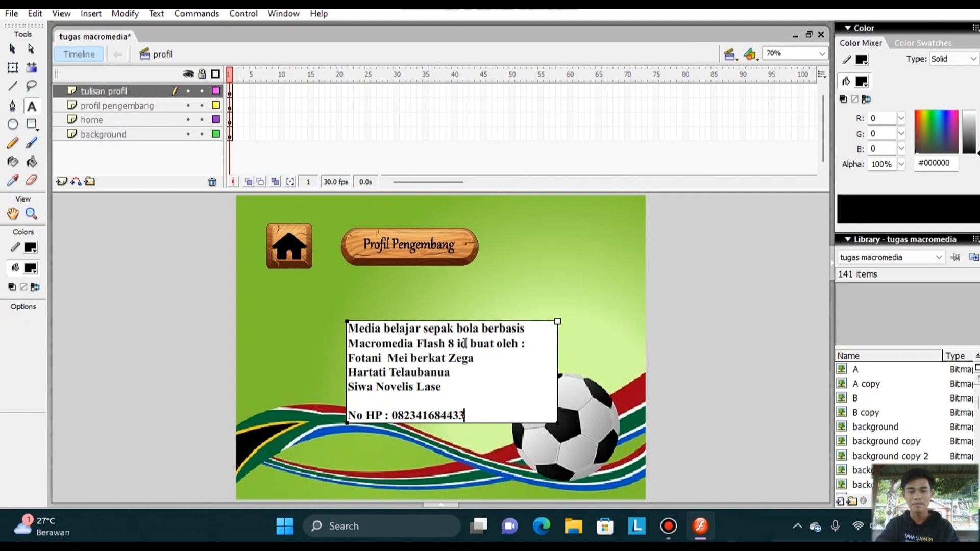
Correct the word before "buat oleh" in the profile text to "di".
key("BackSpace")
key("BackSpace")
key("BackSpace")
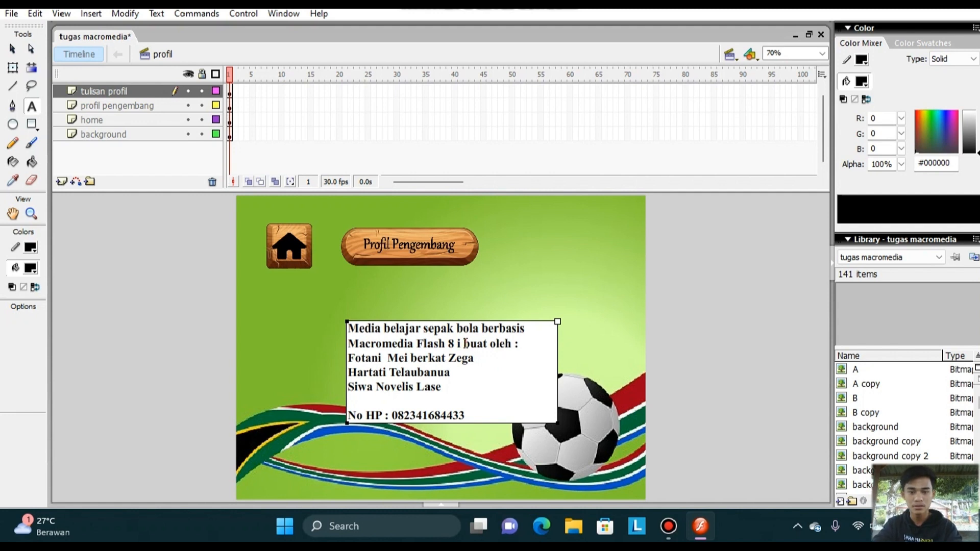
type("di")
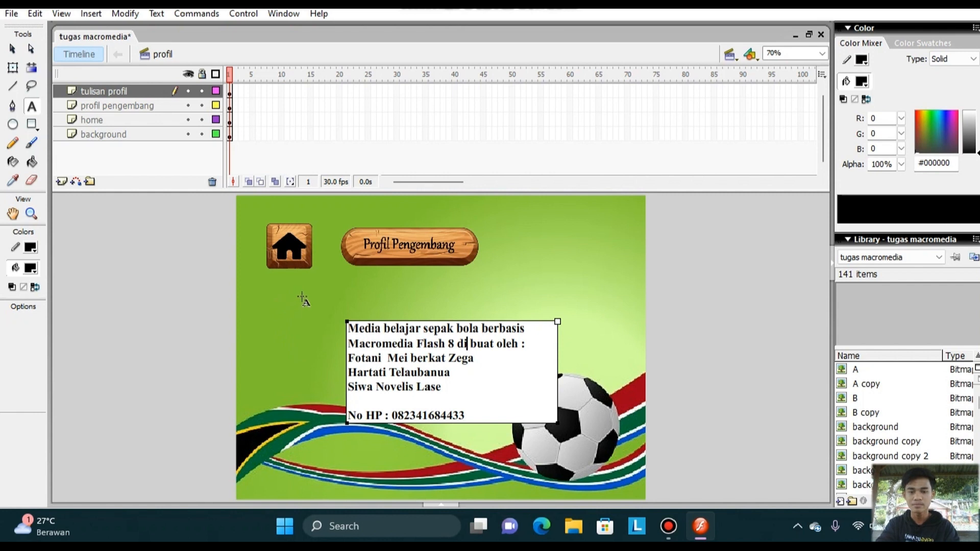
Finish editing the profile text and move its text block up and left, just below the Profil Pengembang sign and clear of the ribbons.
left_click(477, 390)
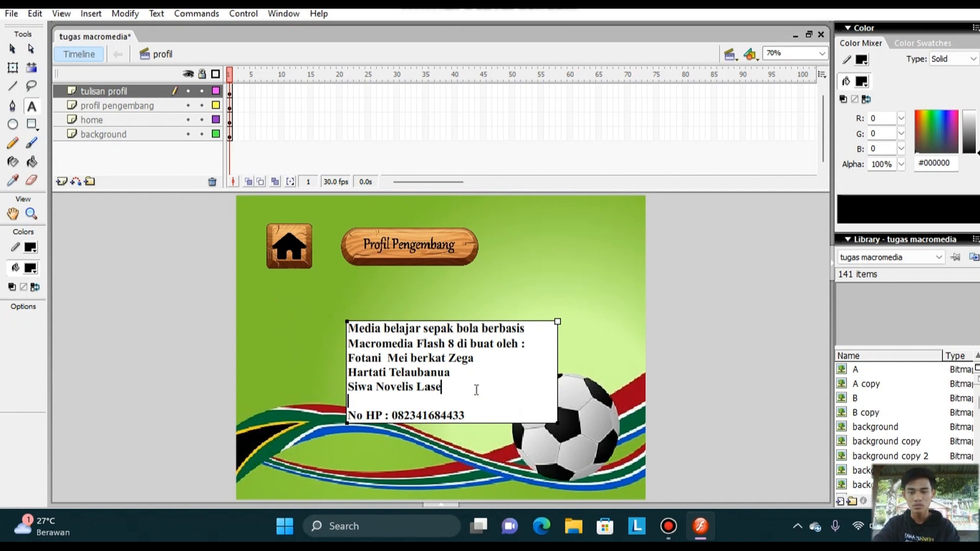
key("Escape")
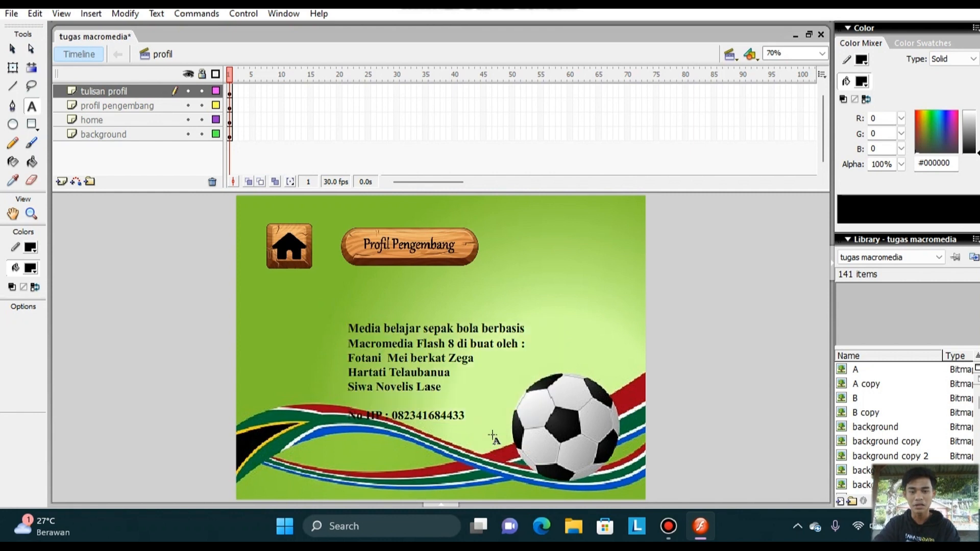
double_click(479, 392)
left_click_drag(482, 392, 459, 381)
left_click(459, 384)
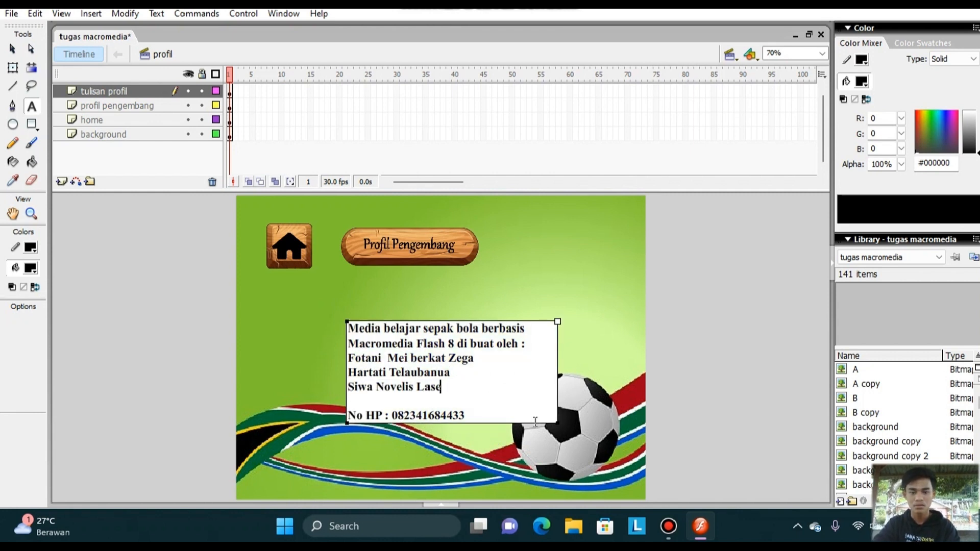
left_click(523, 414)
left_click(13, 49)
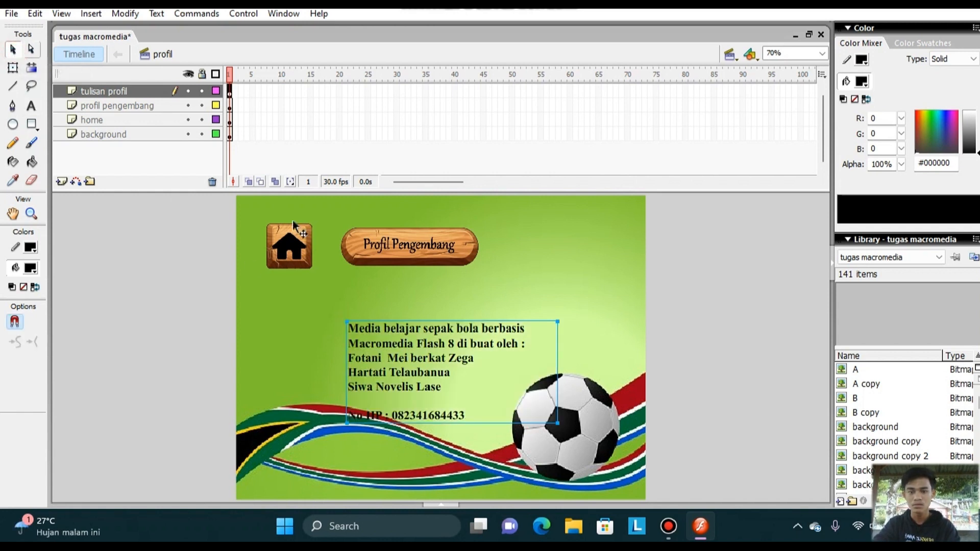
left_click_drag(497, 358, 470, 332)
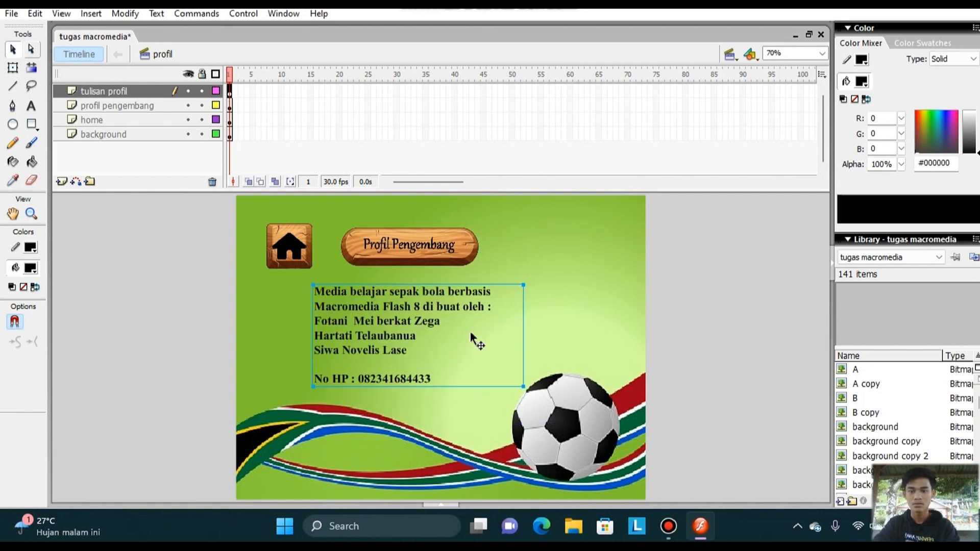
left_click(488, 415)
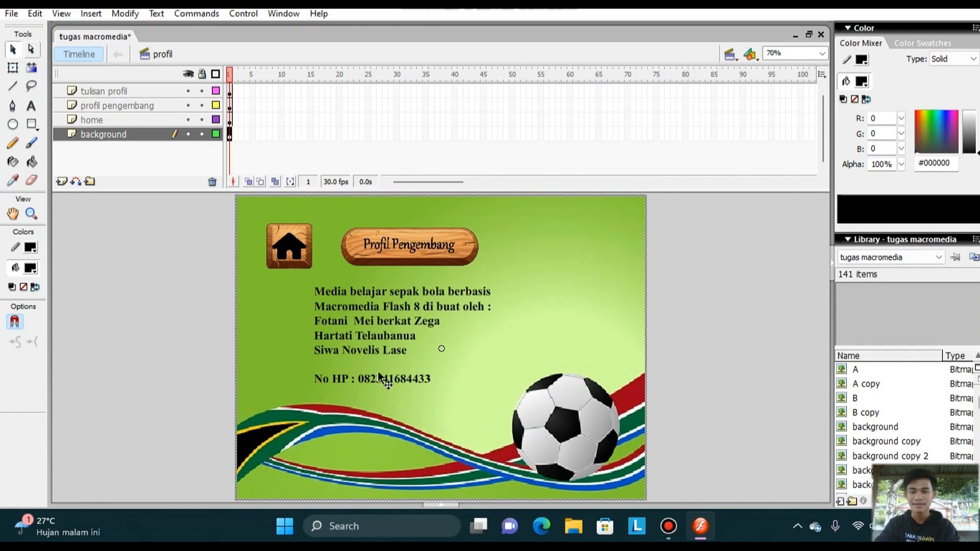
Convert the home icon into a button symbol named "home 5".
right_click(284, 249)
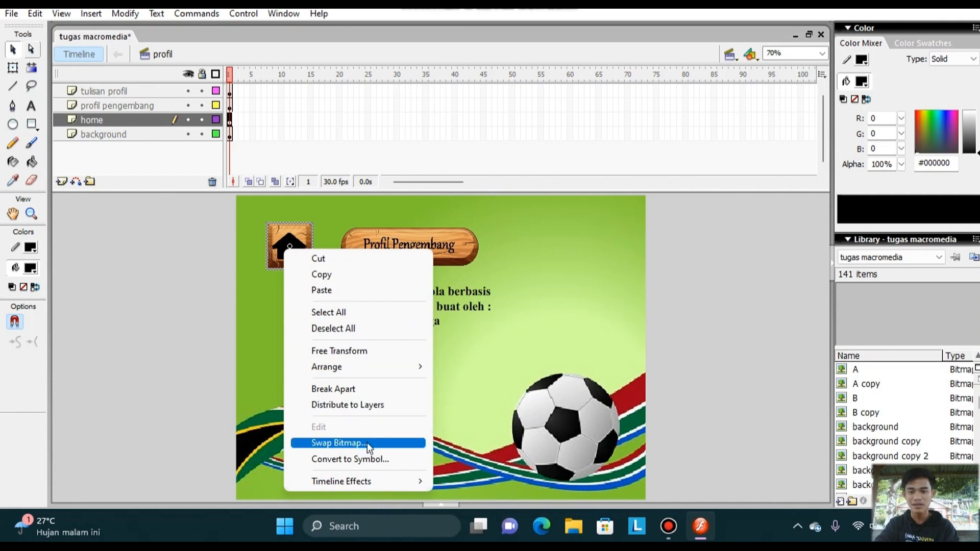
left_click(372, 458)
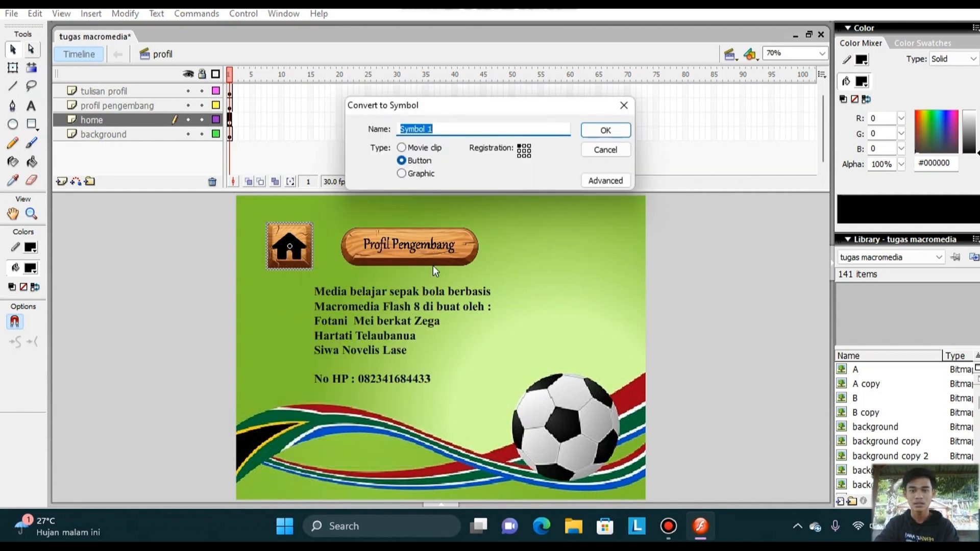
left_click(433, 129)
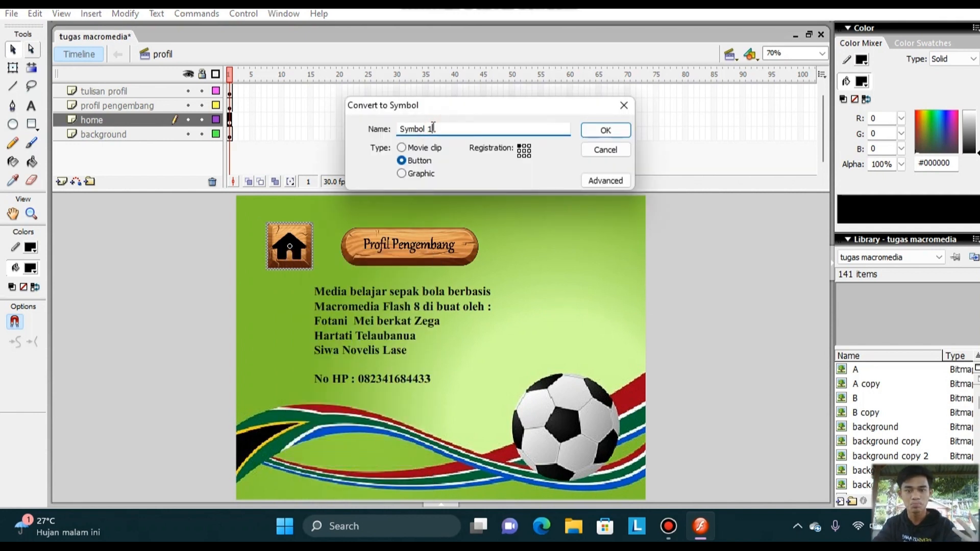
key("BackSpace")
key("BackSpace")
key("BackSpace")
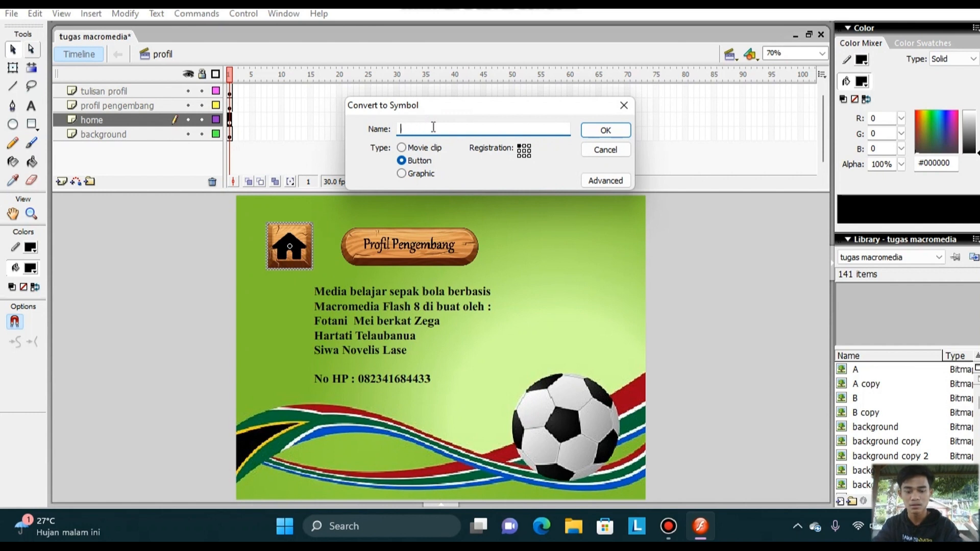
type("home 5")
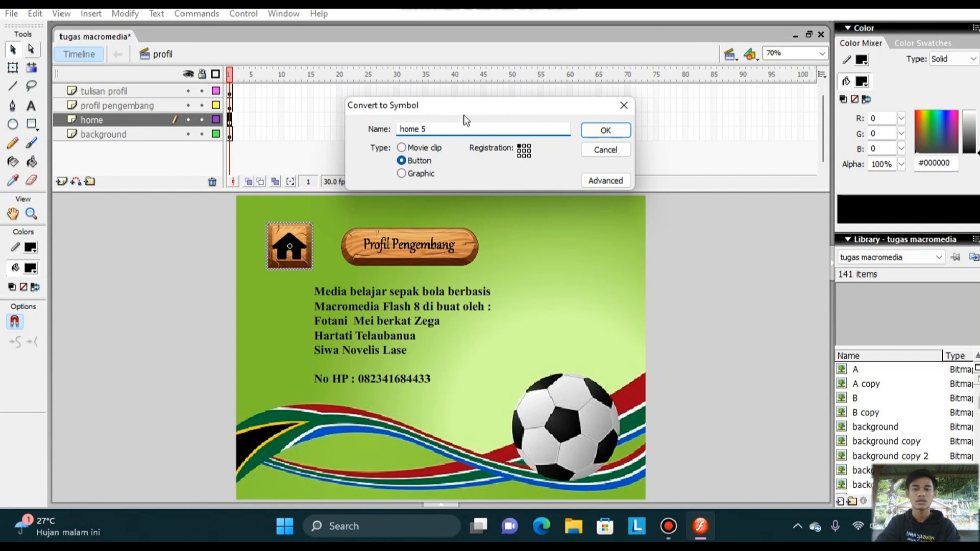
left_click(592, 132)
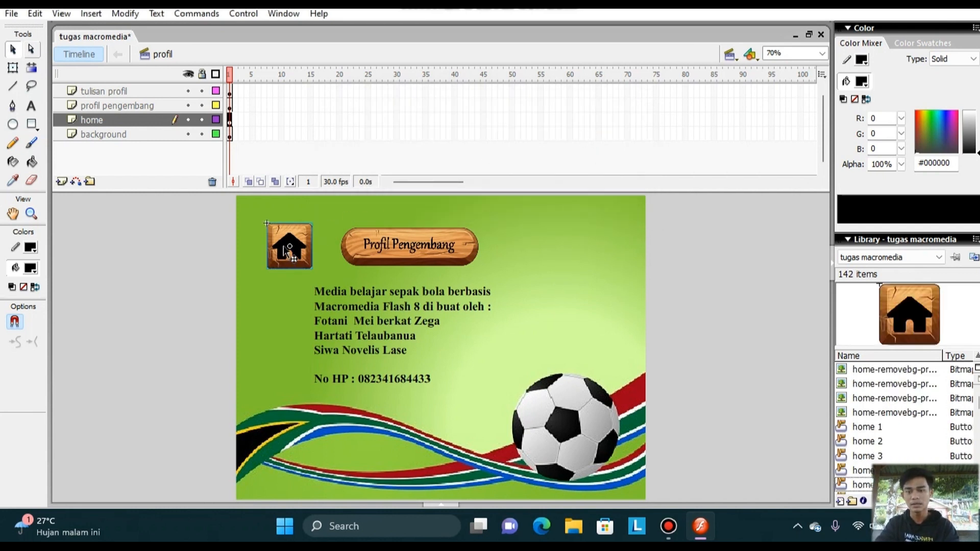
Open the home 5 button for editing and insert keyframes in its Over and Down states.
double_click(283, 247)
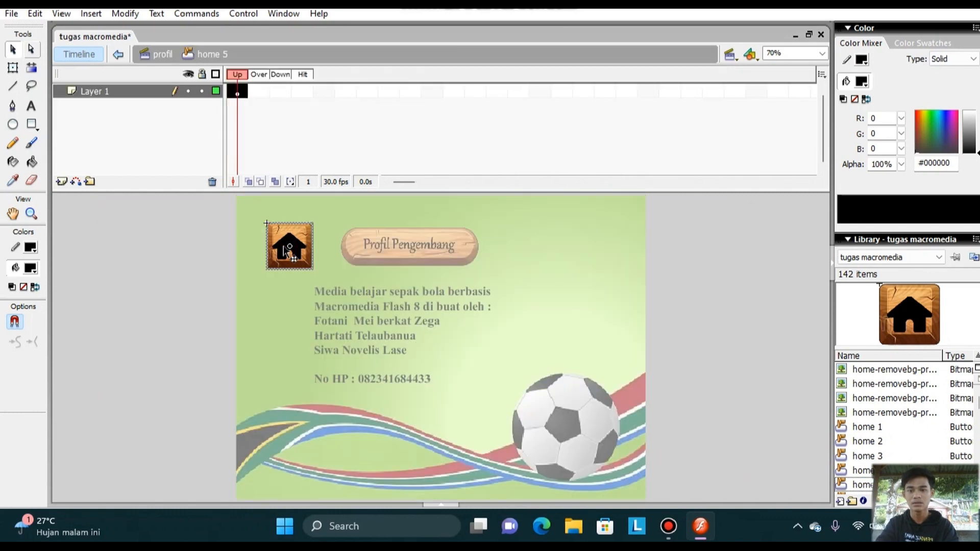
left_click(259, 94)
right_click(258, 94)
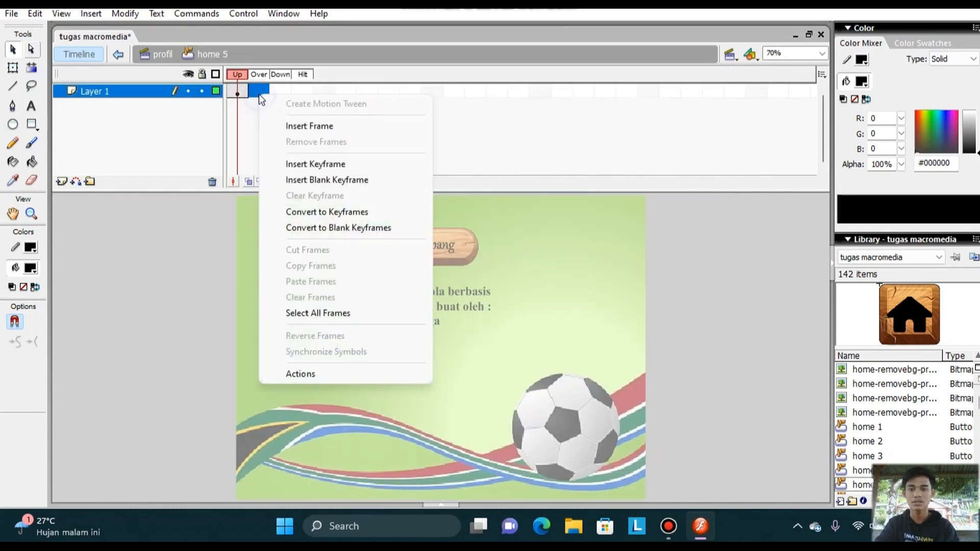
left_click(307, 165)
left_click(284, 91)
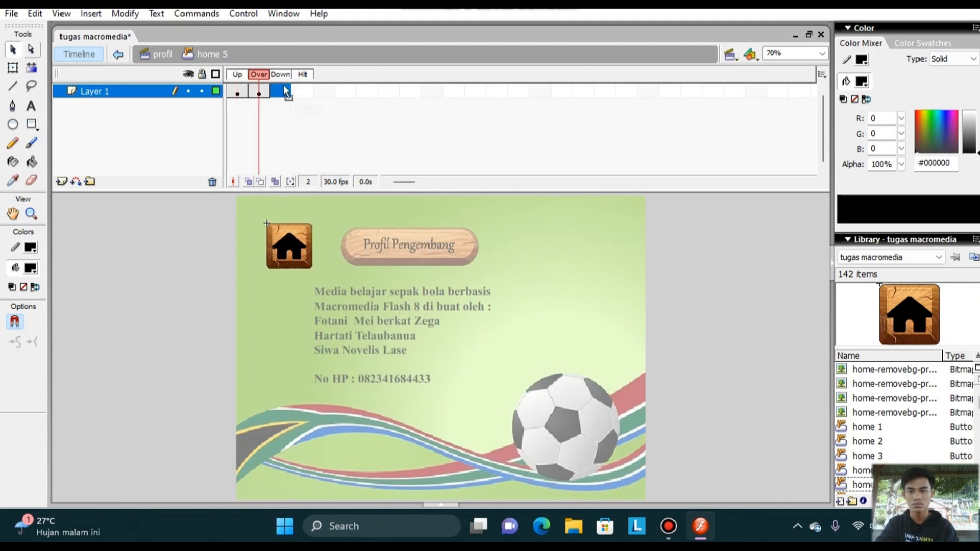
right_click(284, 91)
left_click(329, 156)
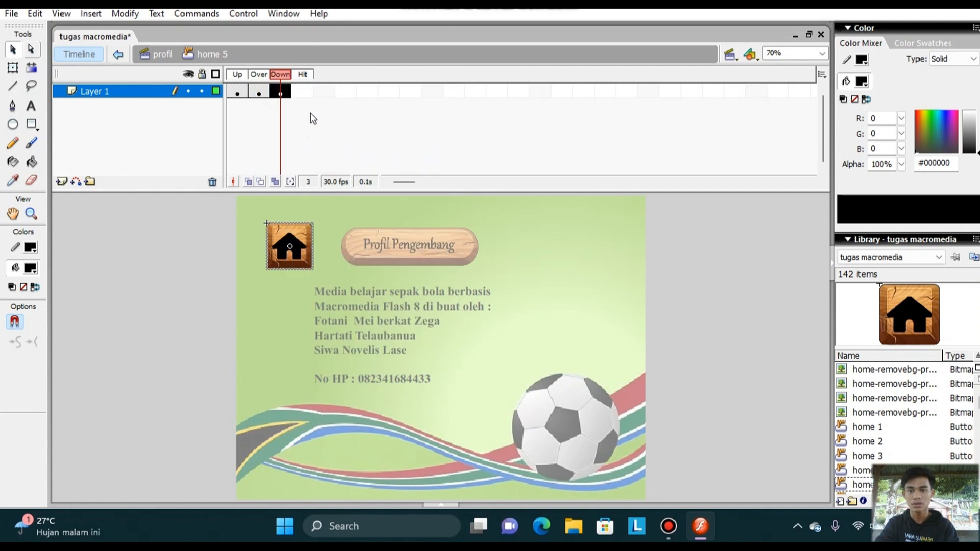
Create a motion tween on the Over frame of the home 5 button.
left_click(262, 92)
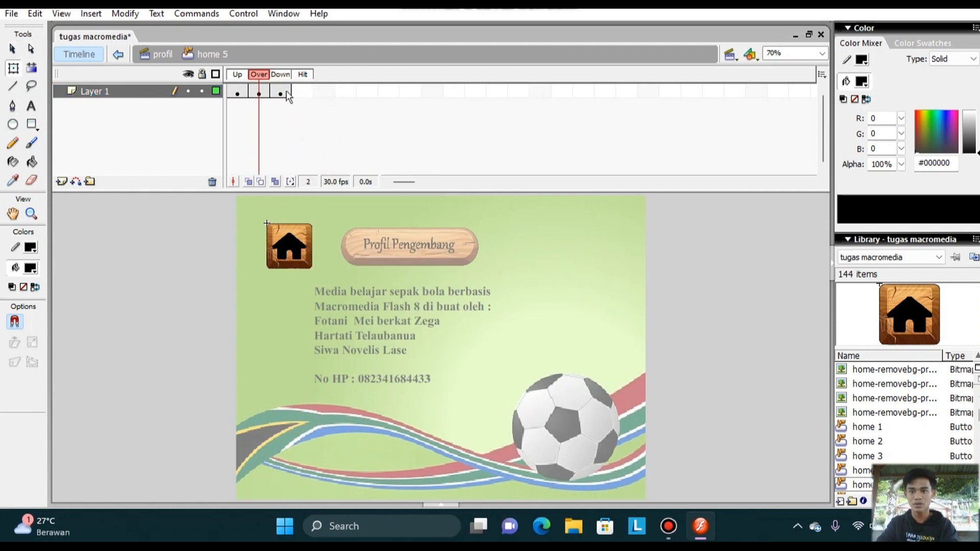
right_click(260, 91)
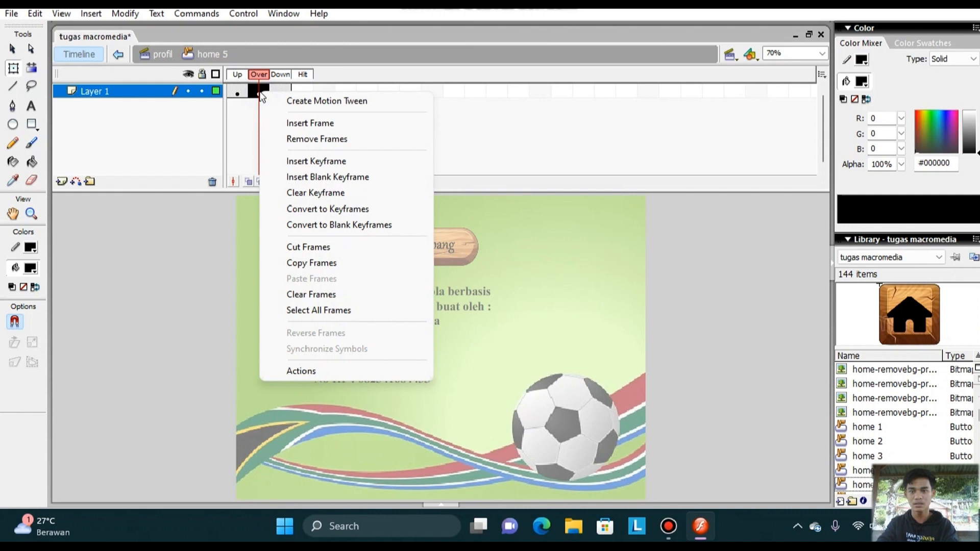
left_click(301, 100)
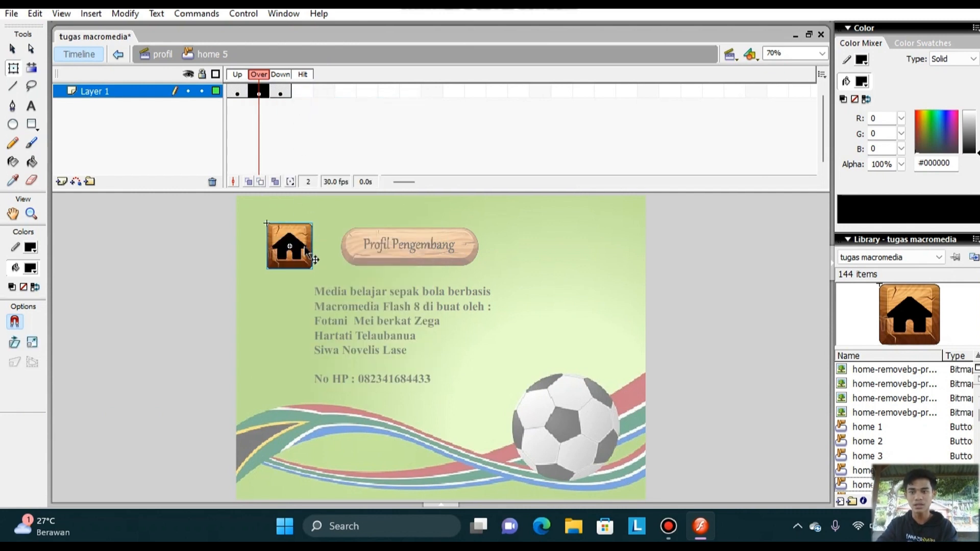
Enlarge the home icon about its centre in the Over frame and return to the profil scene.
left_click(13, 68)
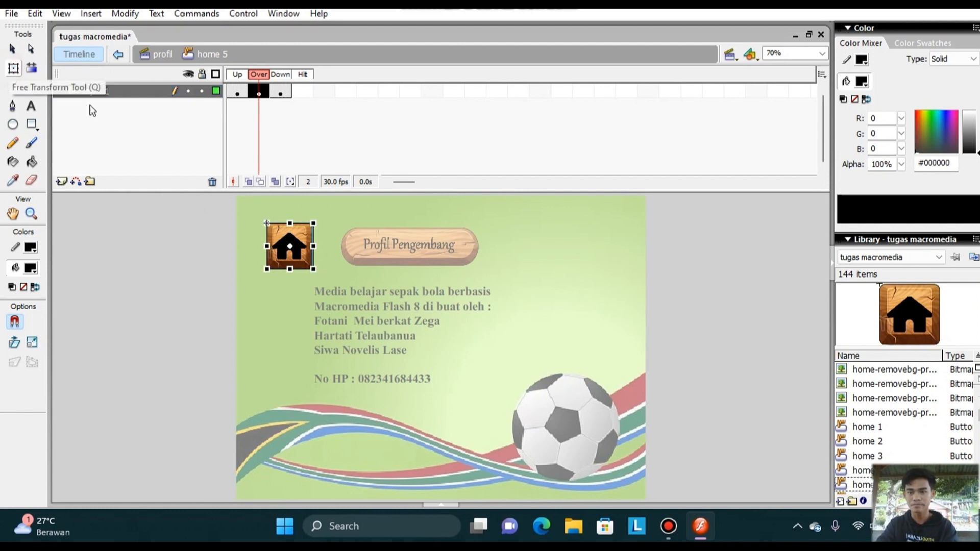
left_click_drag(293, 273, 299, 267)
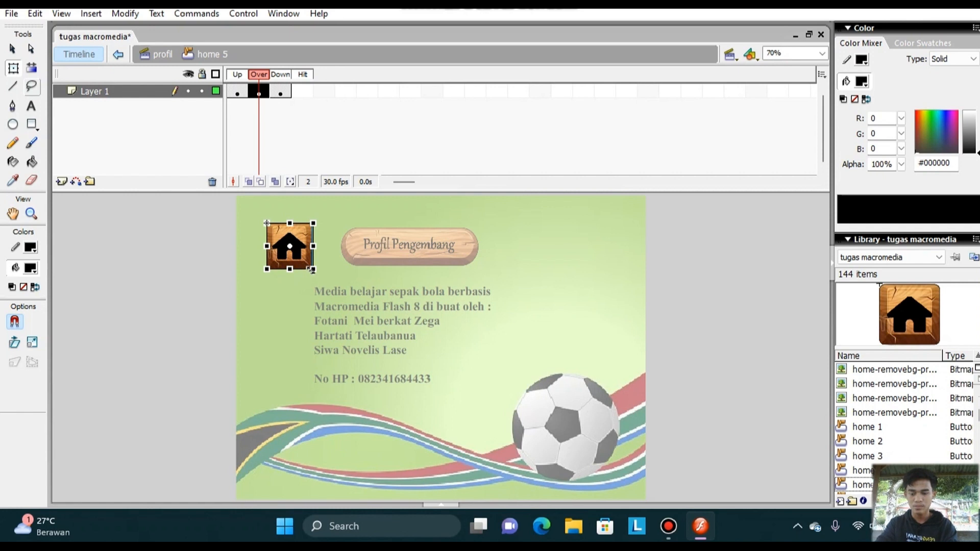
left_click_drag(314, 269, 324, 278)
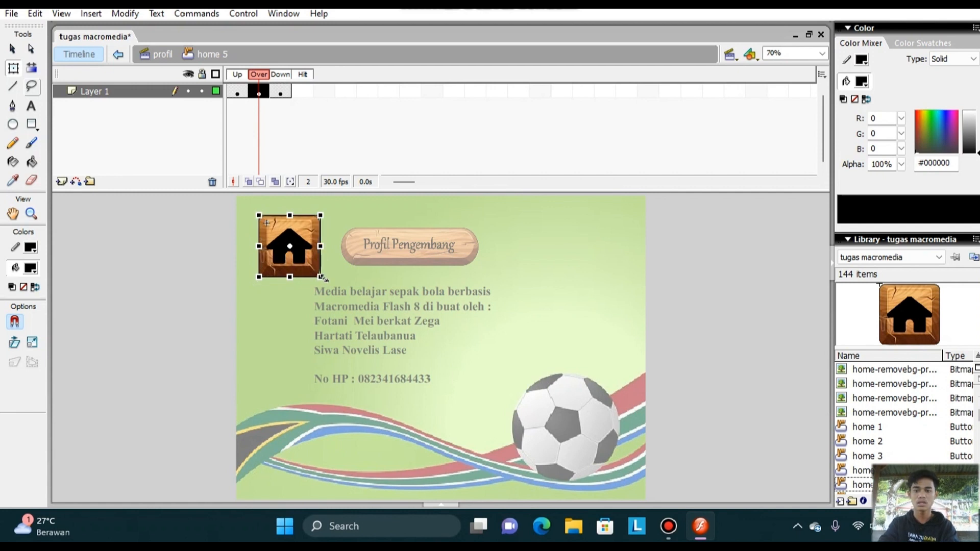
double_click(159, 278)
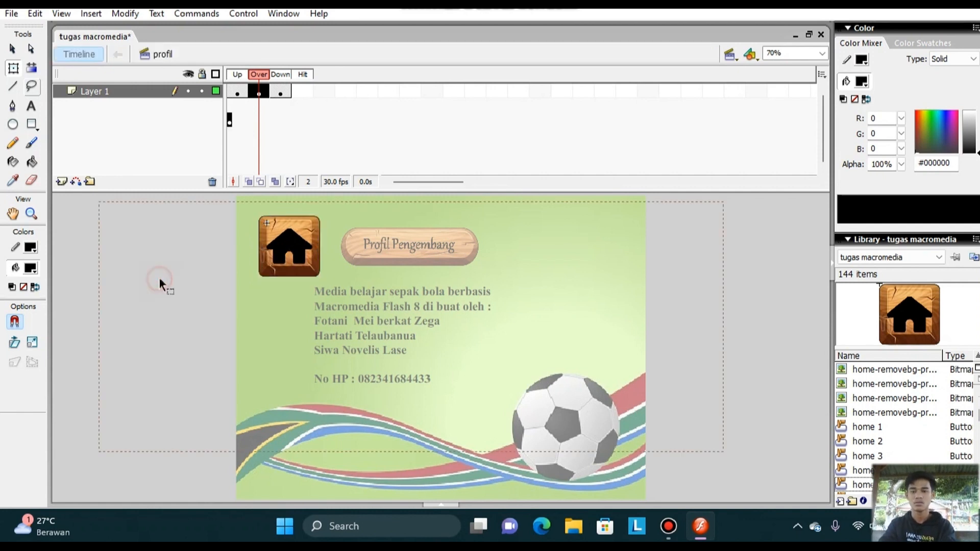
Add a goto action to the home button's release script that goes to and stops at frame 1 of the menu scene.
right_click(301, 235)
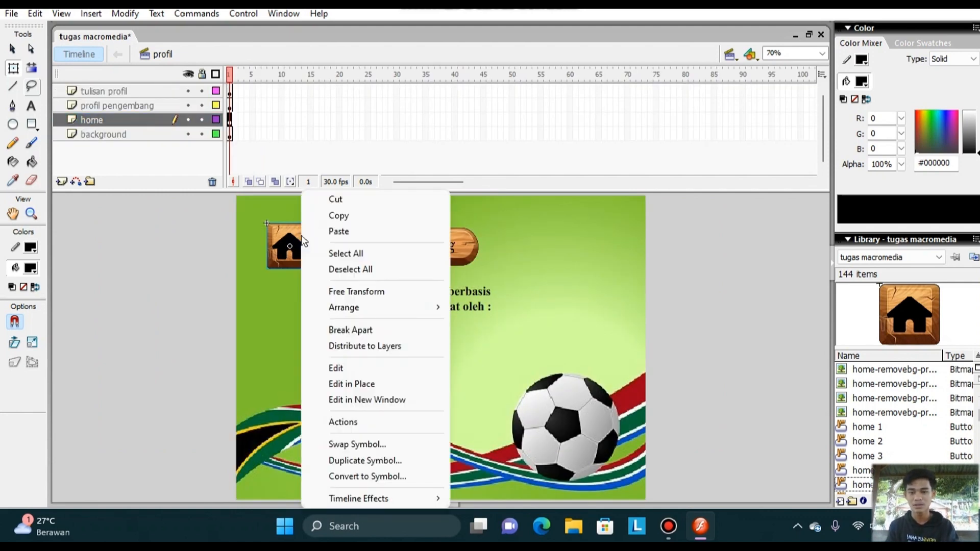
left_click(344, 422)
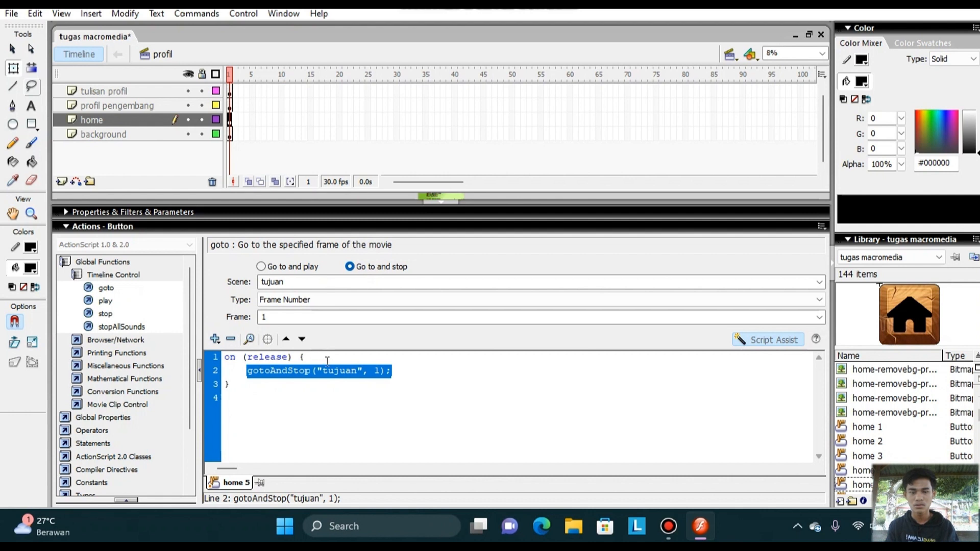
double_click(102, 287)
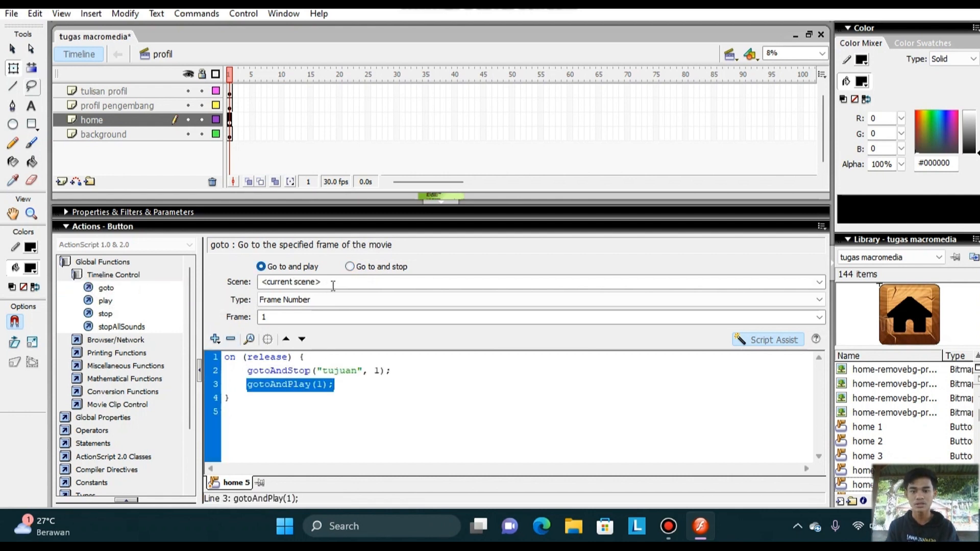
left_click(350, 267)
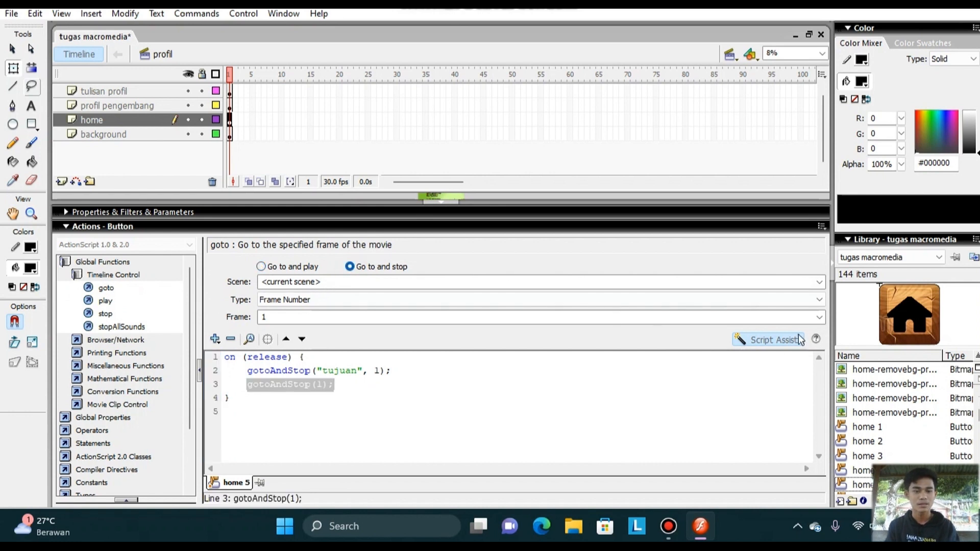
left_click(820, 283)
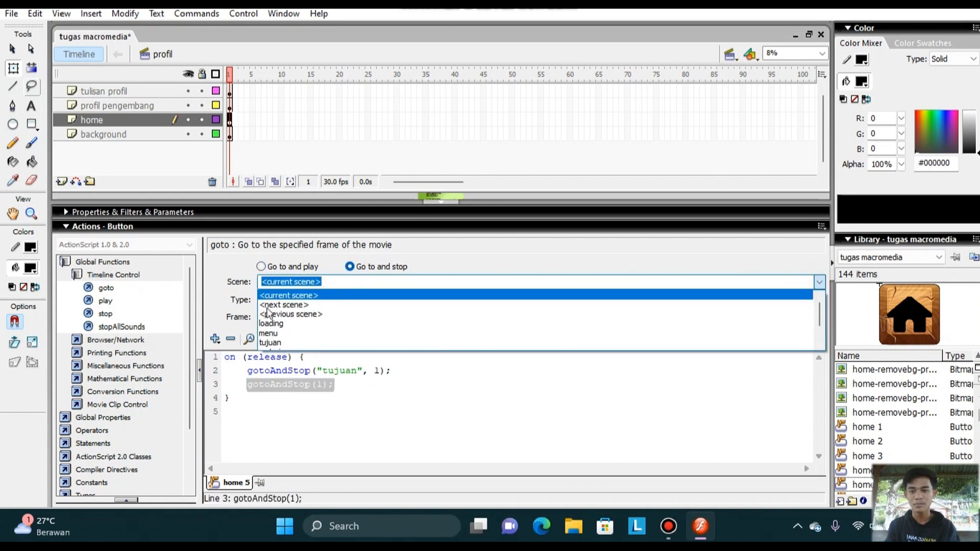
left_click(266, 333)
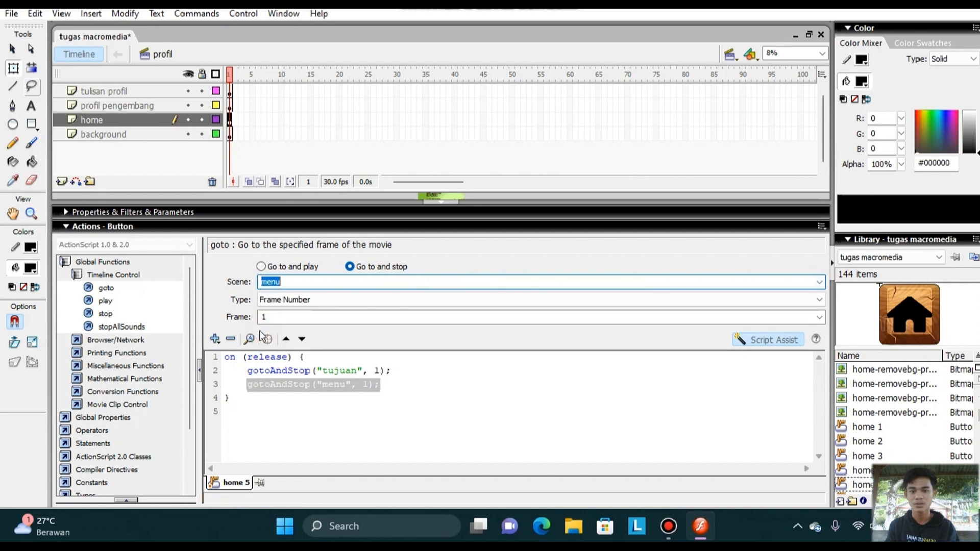
left_click(440, 201)
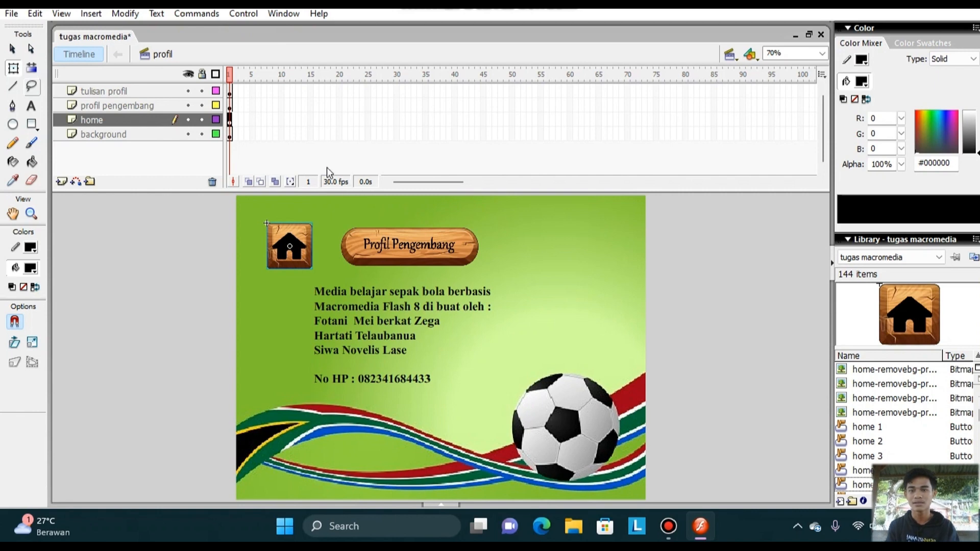
Test the movie by opening the Profil Pengembang page and returning to the menu with its home button, and close the preview.
left_click(240, 13)
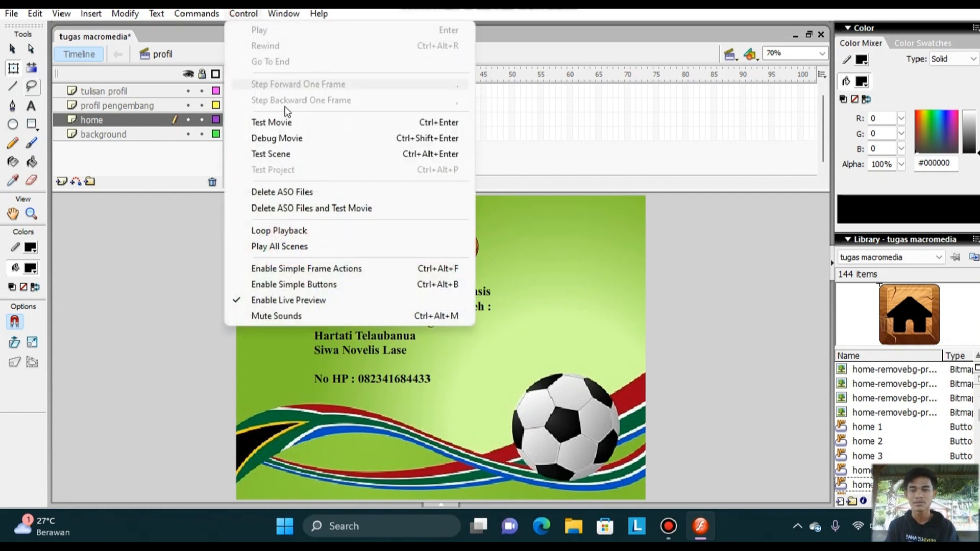
left_click(289, 121)
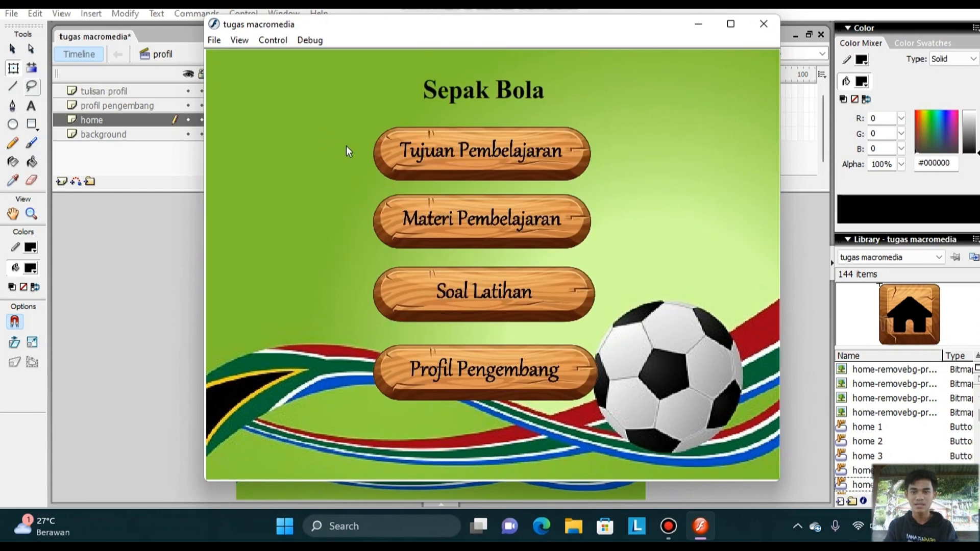
left_click(475, 394)
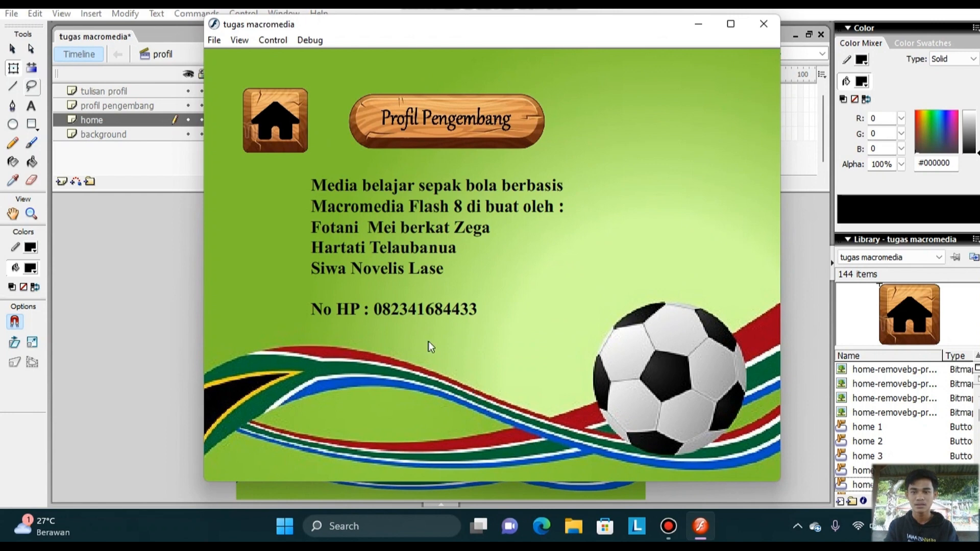
left_click(277, 120)
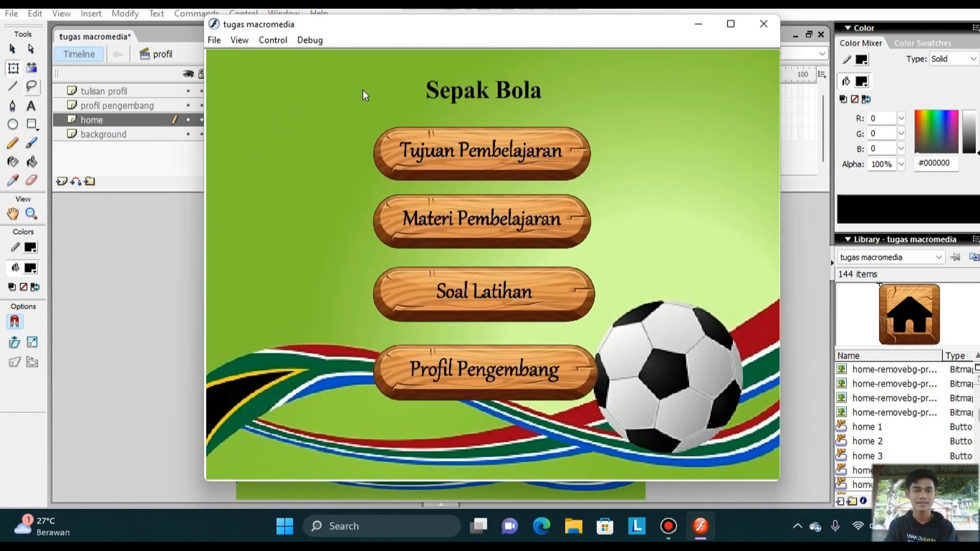
left_click(762, 26)
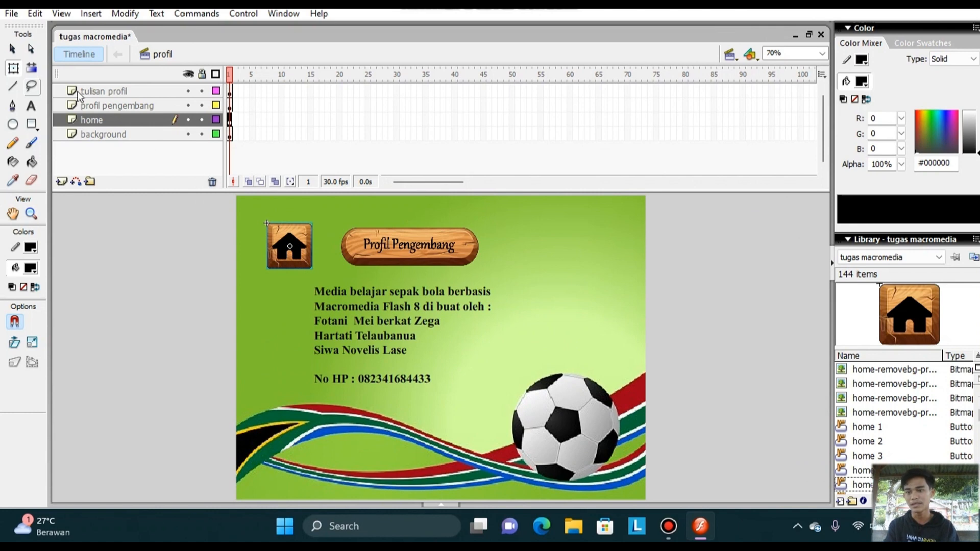
Configure the publish formats to output Flash (.swf) and Windows Projector (.exe) files, with HTML turned off.
left_click(15, 14)
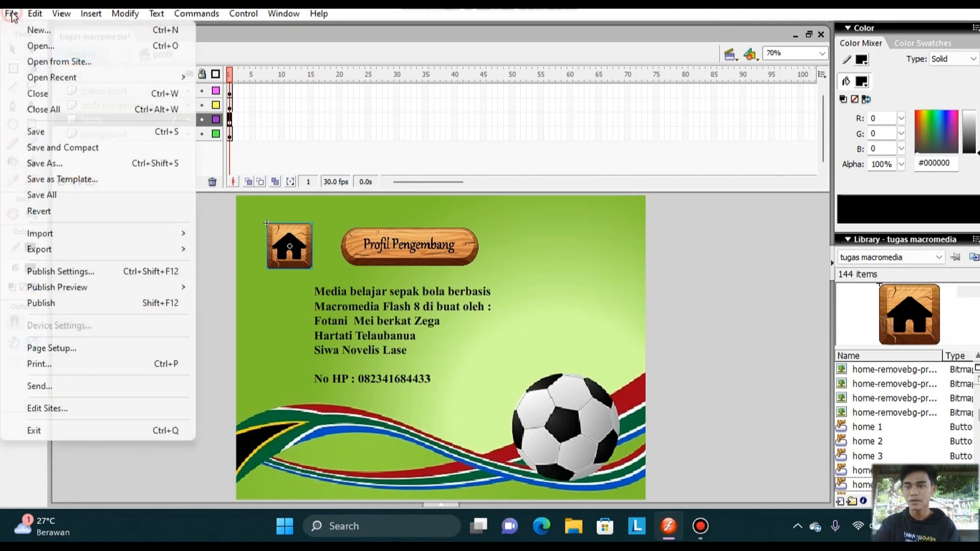
left_click(91, 273)
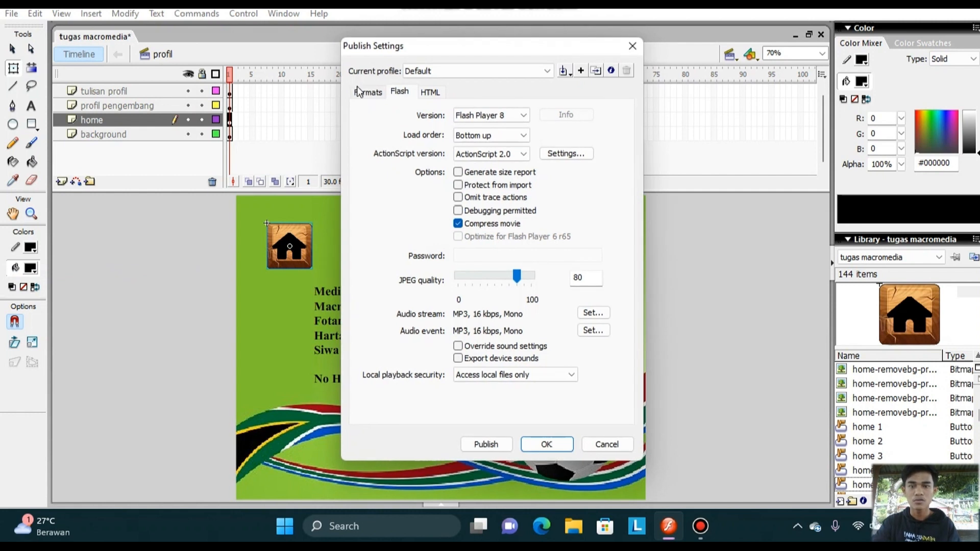
left_click(359, 93)
left_click(373, 167)
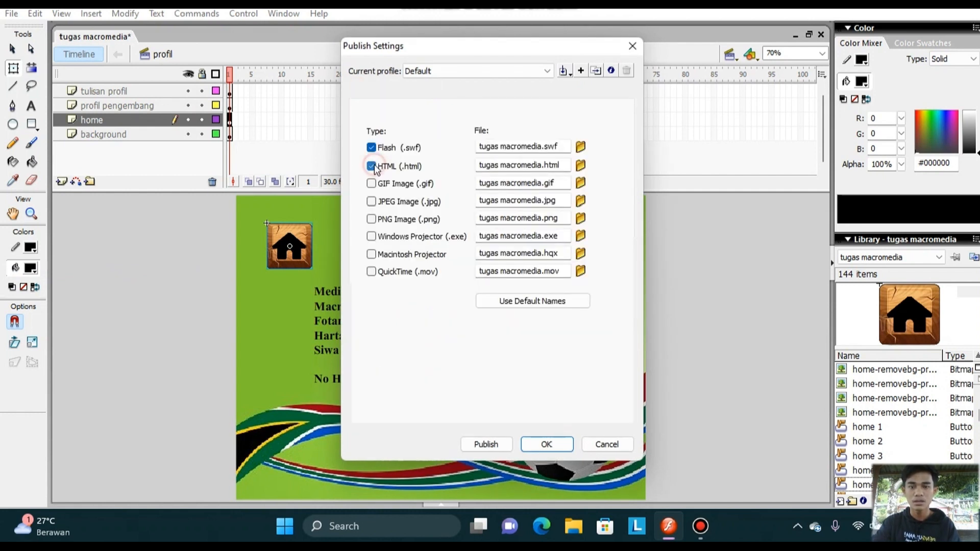
left_click(373, 238)
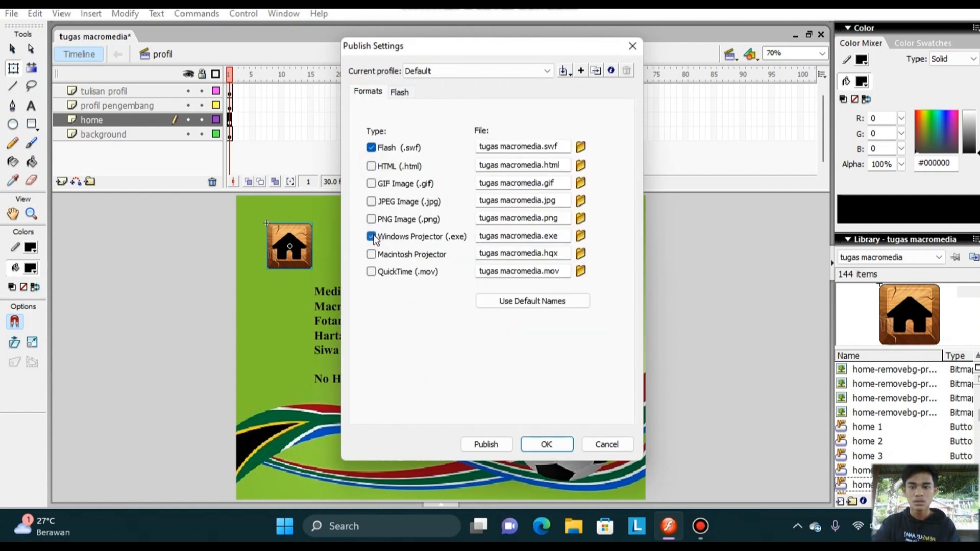
Set the Flash publish destination to Local Disk (D:) with the file name sepak bola.
left_click(577, 151)
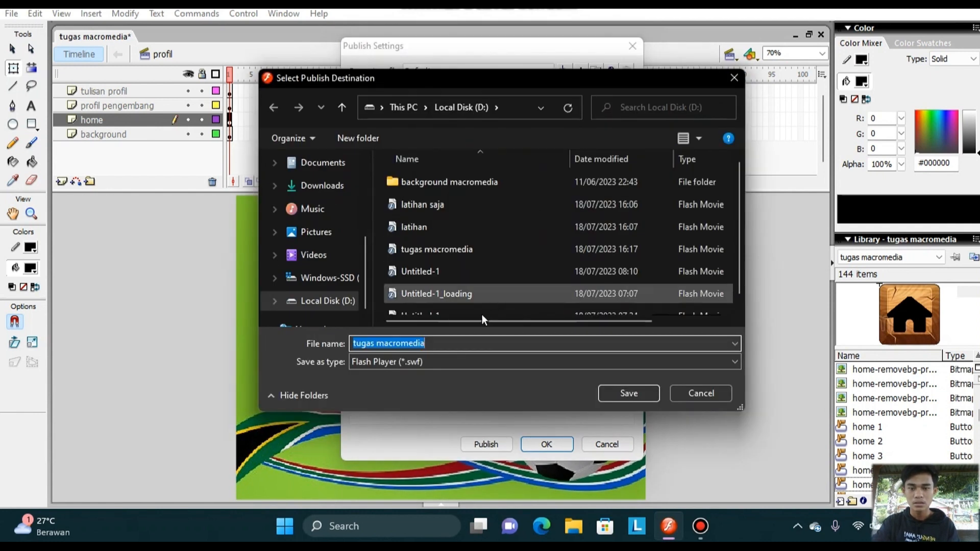
left_click(350, 302)
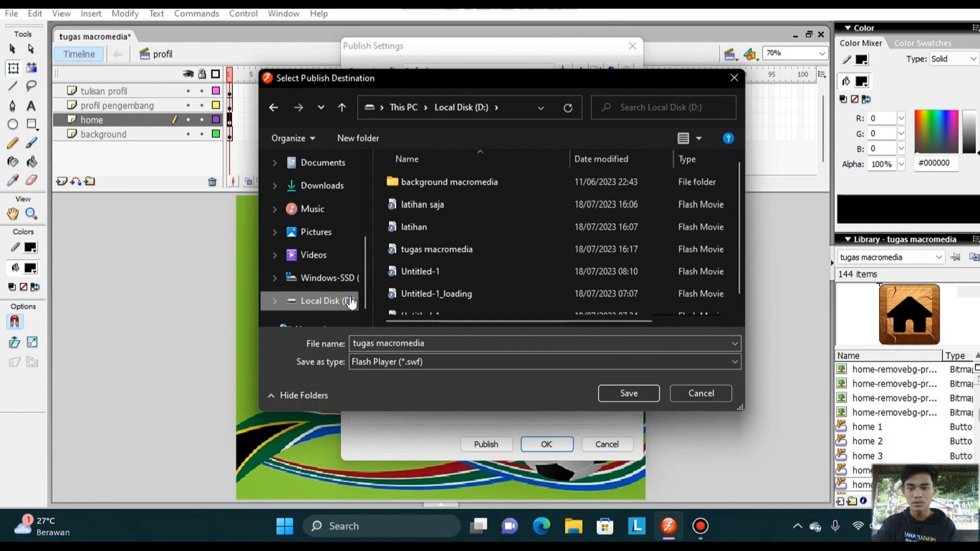
left_click(452, 343)
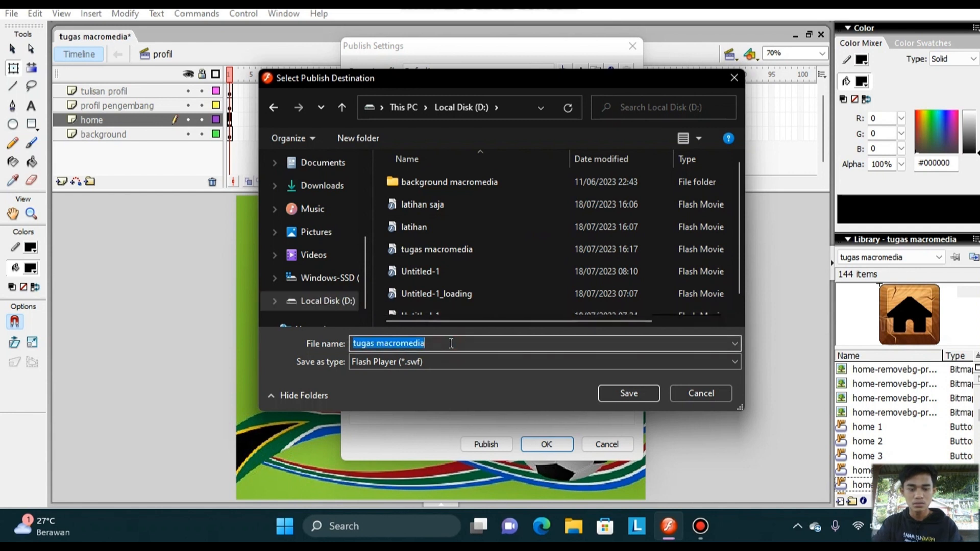
key("BackSpace")
type("sepak bola")
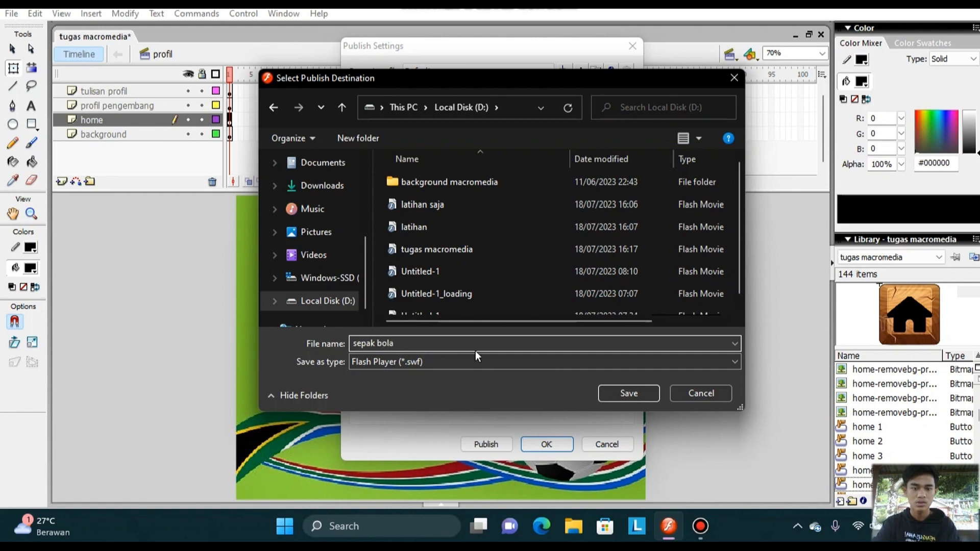
left_click(616, 387)
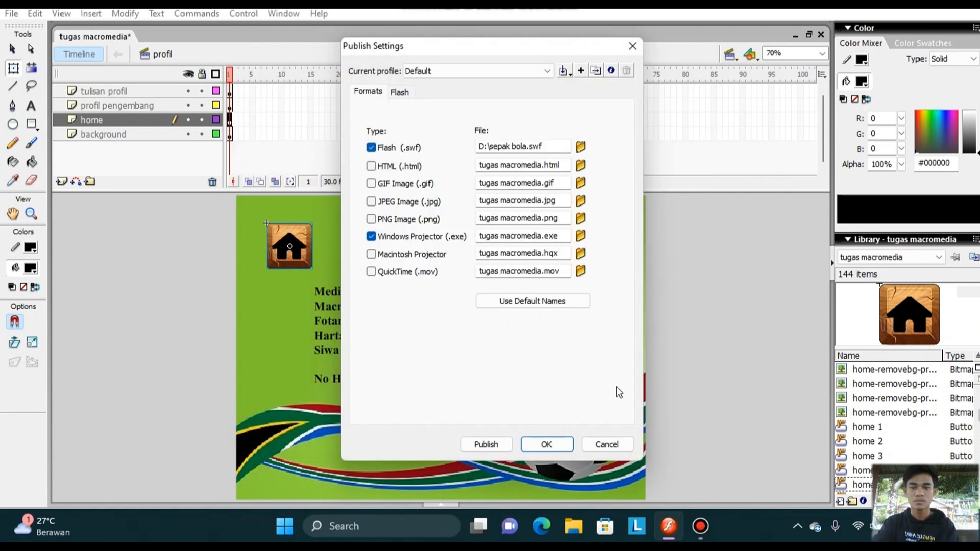
Set the Windows Projector publish destination to Local Disk (D:) with the file name sepak bola.
left_click(581, 237)
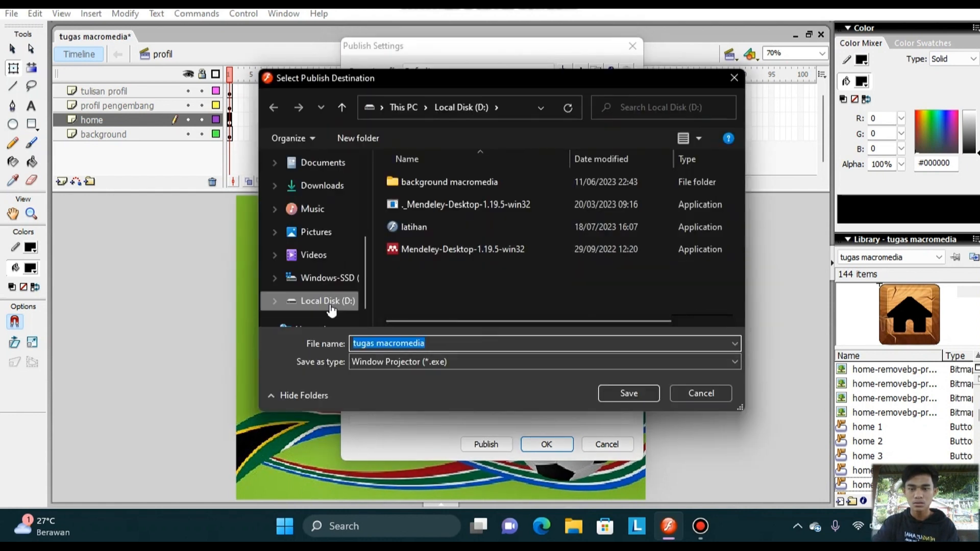
left_click(441, 344)
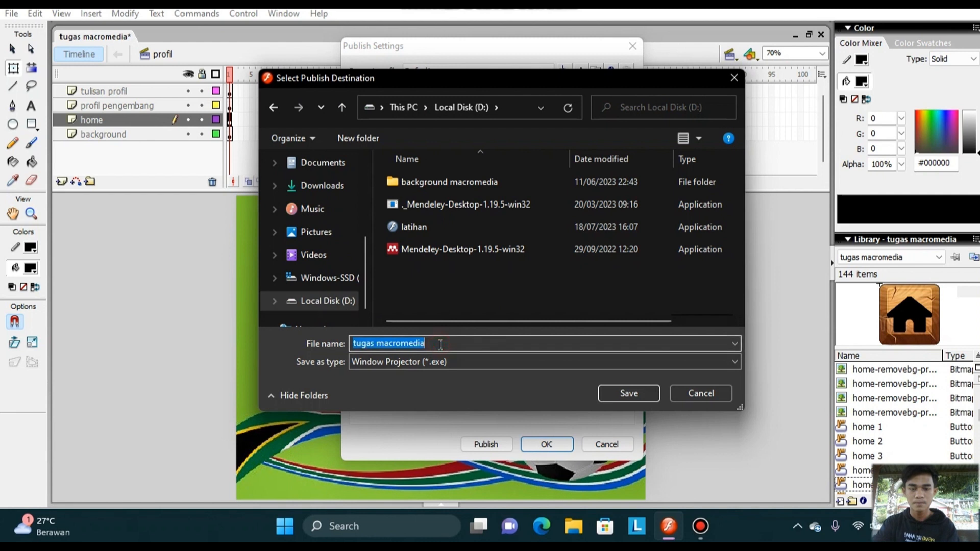
key("BackSpace")
type("sepak bola")
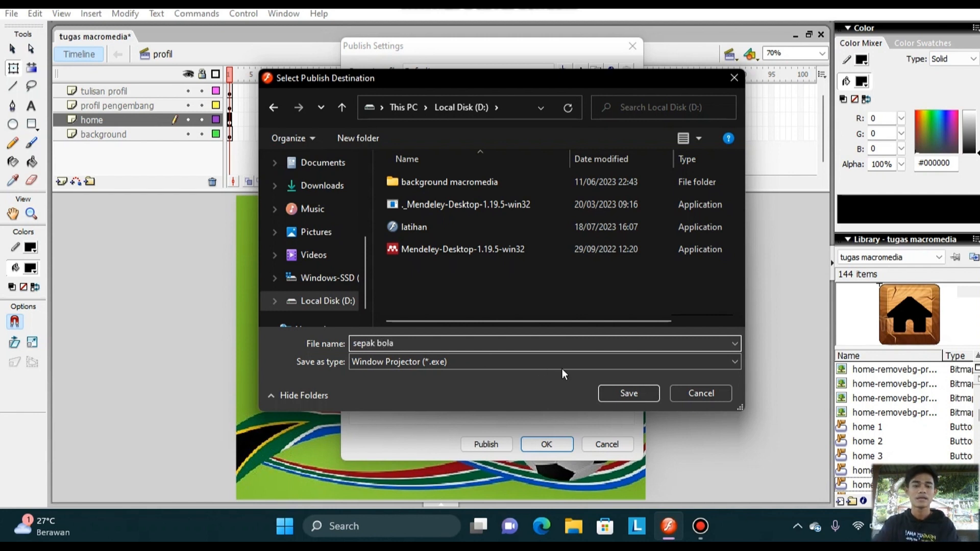
left_click(603, 393)
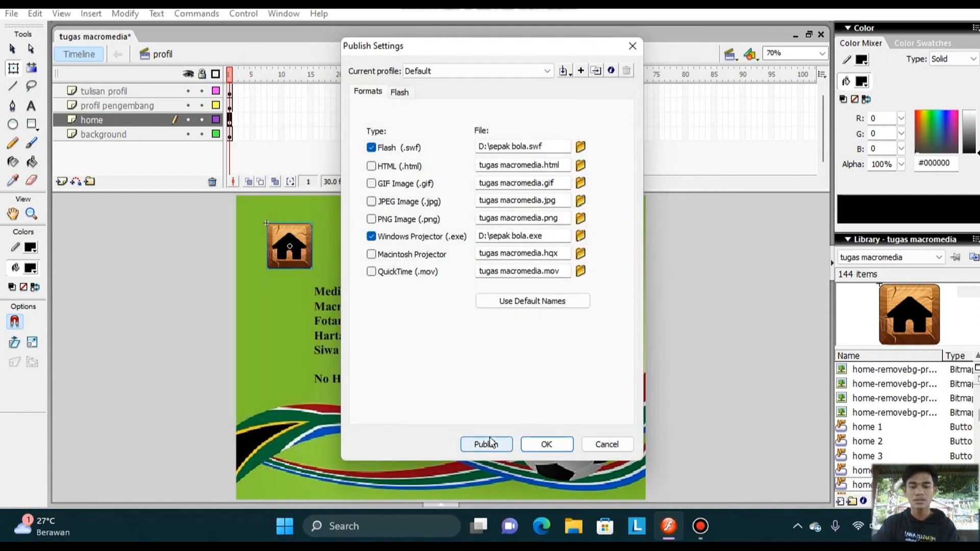
Publish the movie in both formats, then close the publish settings and minimize the Flash window.
left_click(488, 445)
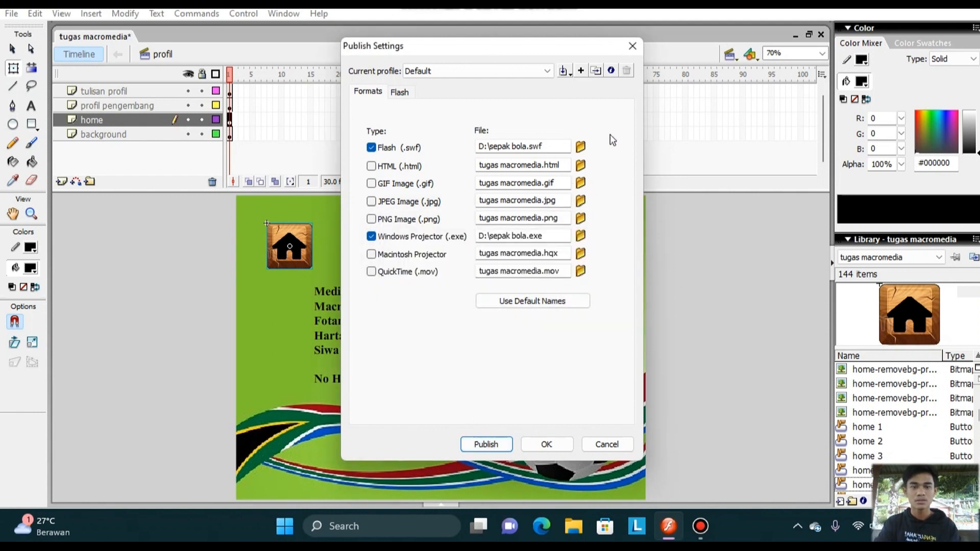
left_click(631, 52)
left_click(898, 2)
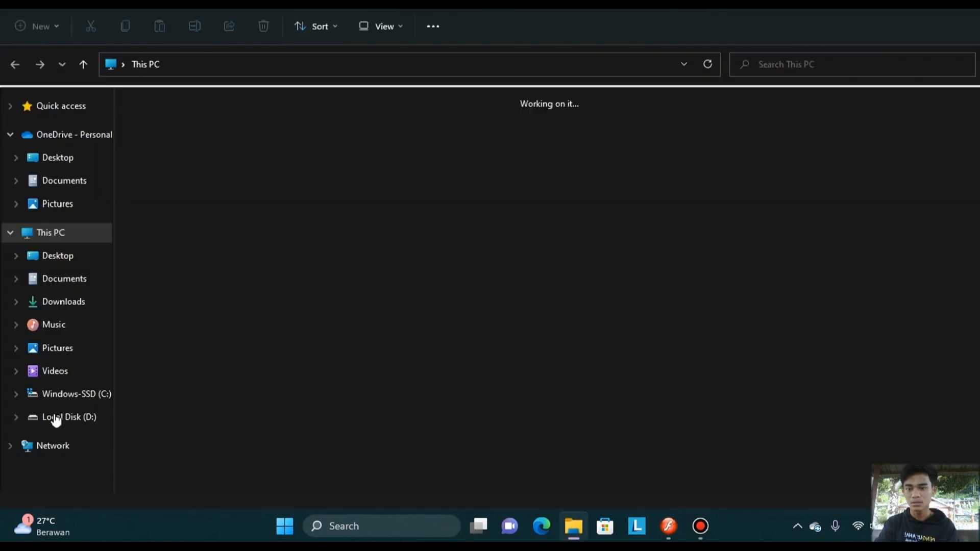
Switch to File Explorer, run the sepak bola application from Local Disk (D:) and maximize its player window.
left_click(54, 416)
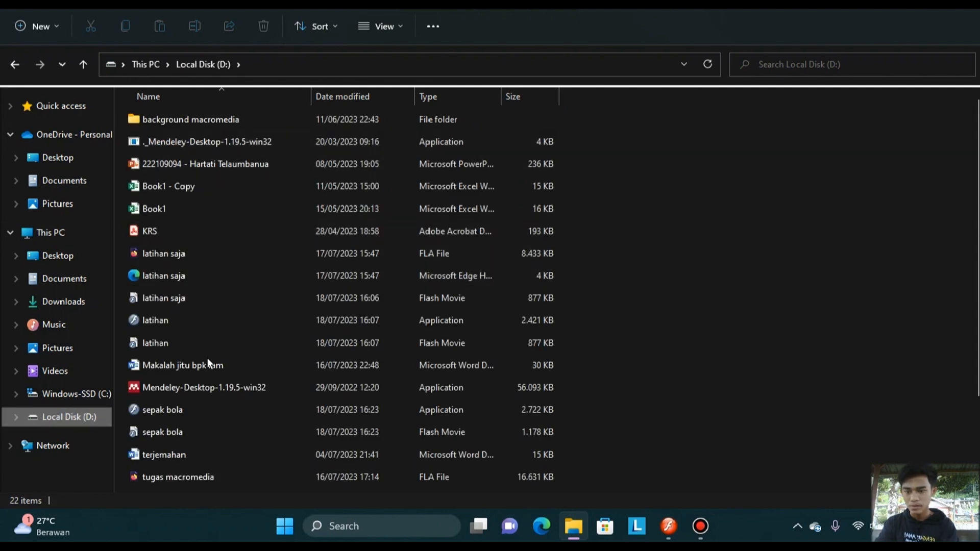
left_click(198, 411)
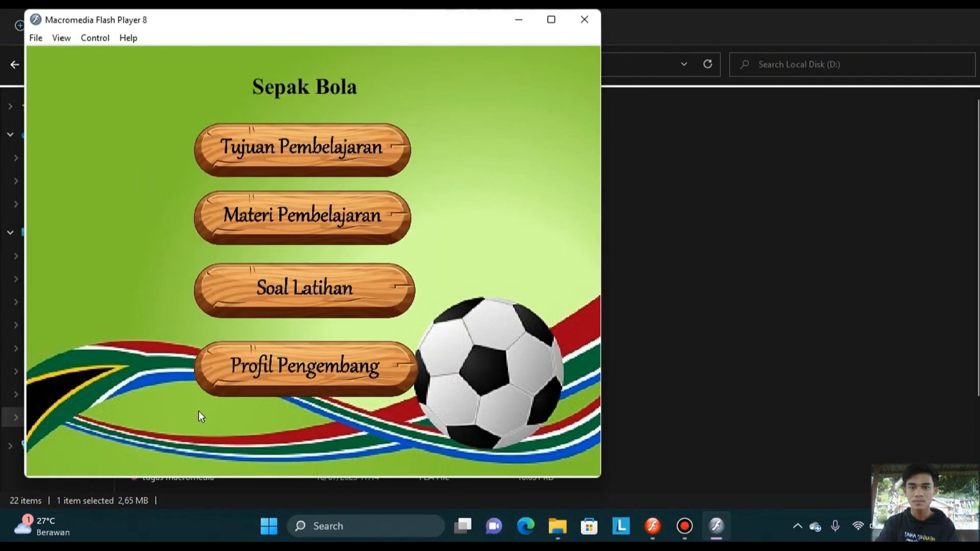
left_click(549, 20)
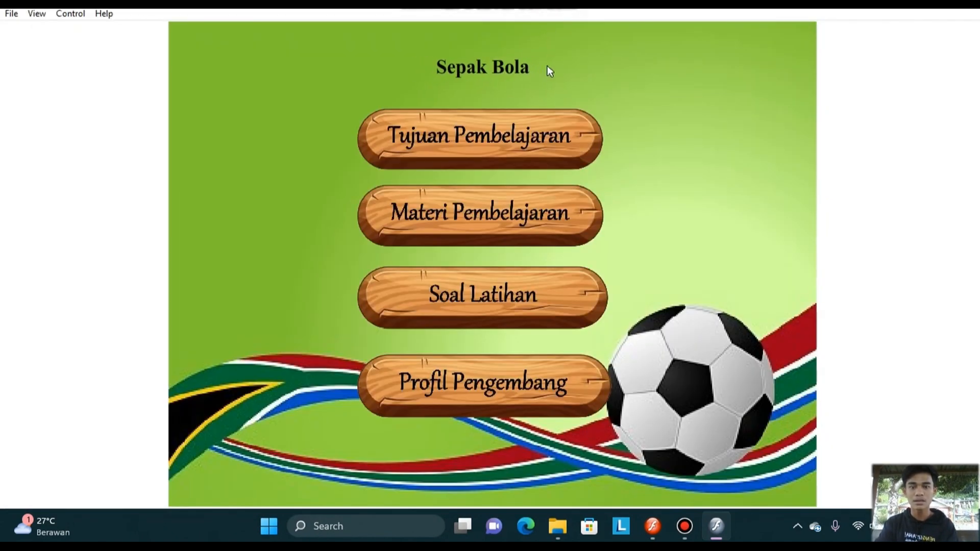
Test the published movie by viewing the Tujuan Pembelajaran page, returning to the menu and opening Materi Pembelajaran.
left_click(520, 137)
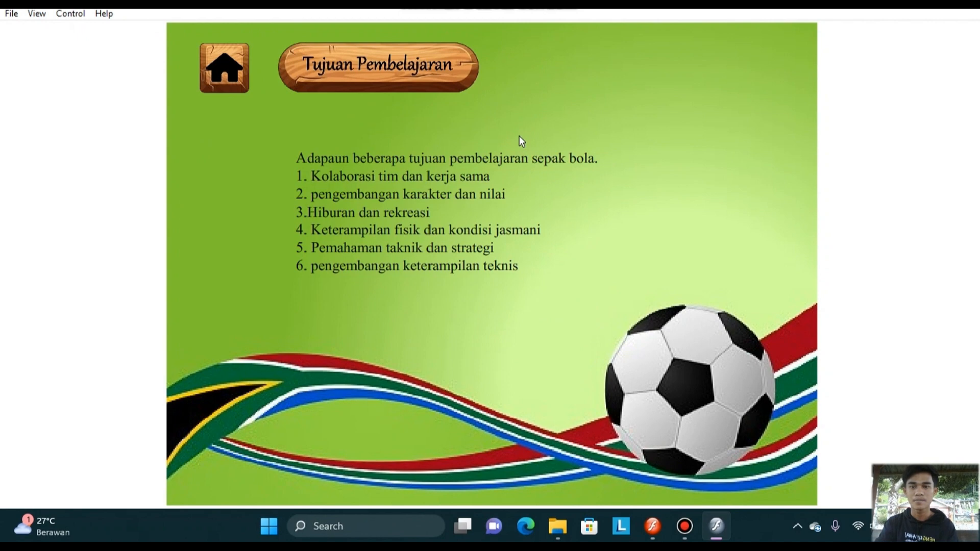
left_click(227, 72)
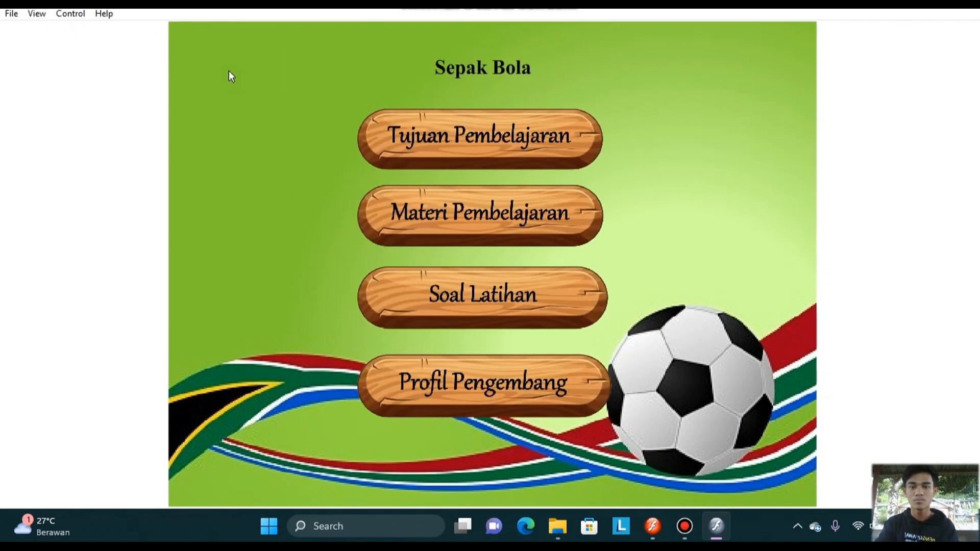
left_click(462, 205)
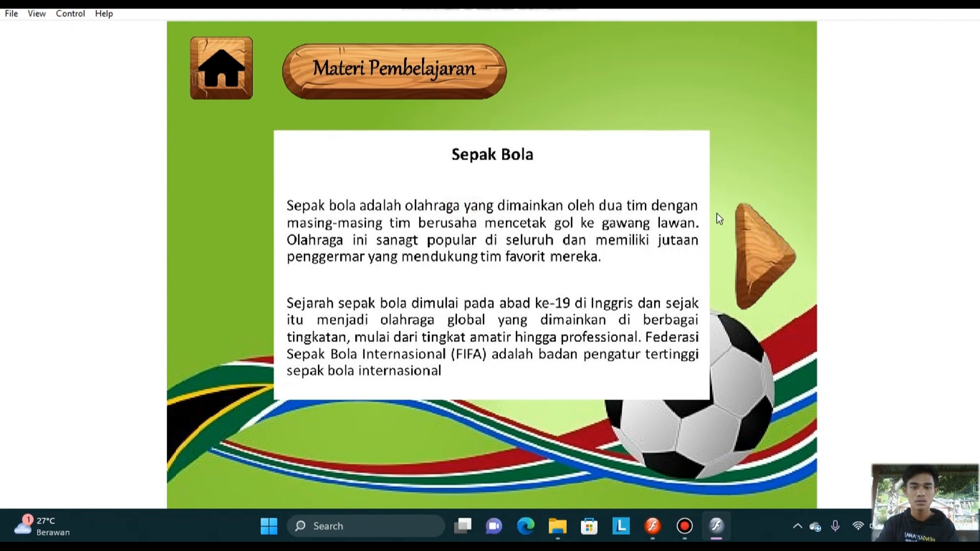